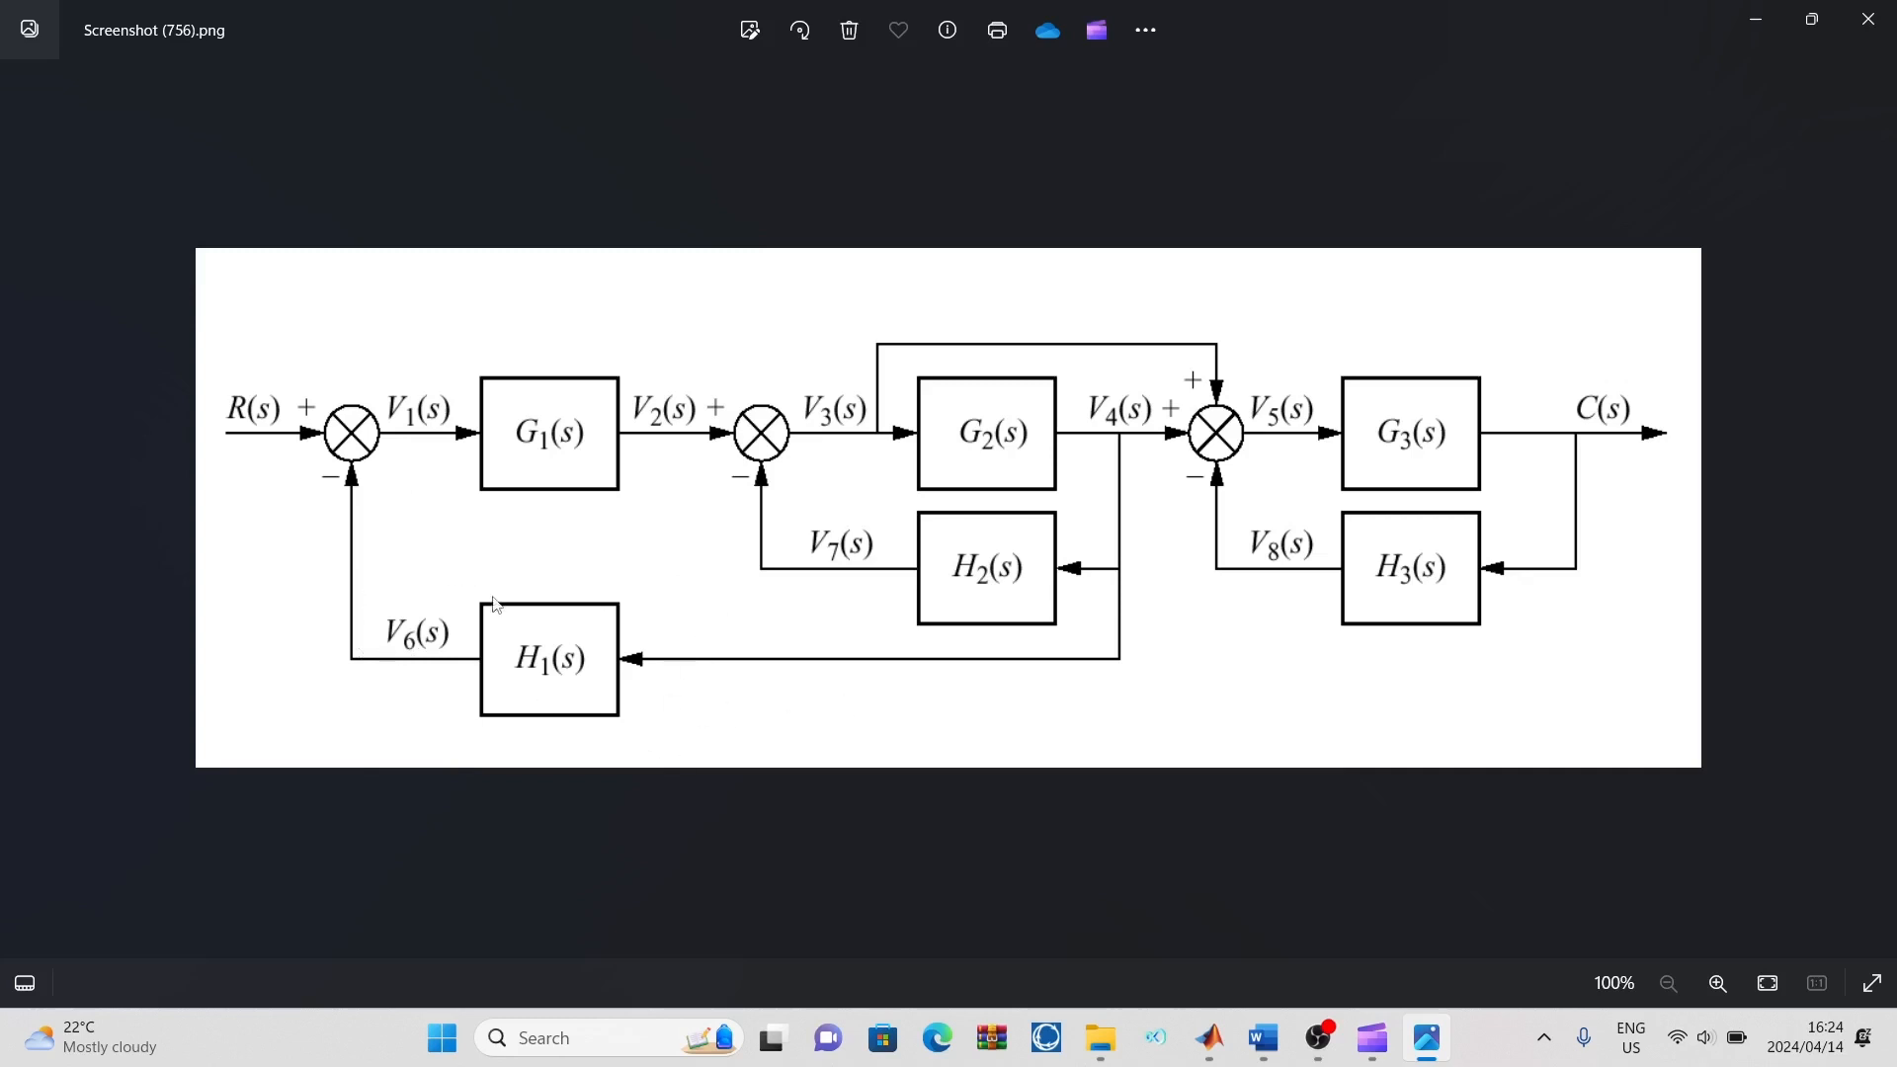
Switch to MATLAB and open the Add-On Explorer for getting add-ons
mouse_move(1209, 1037)
click(1093, 948)
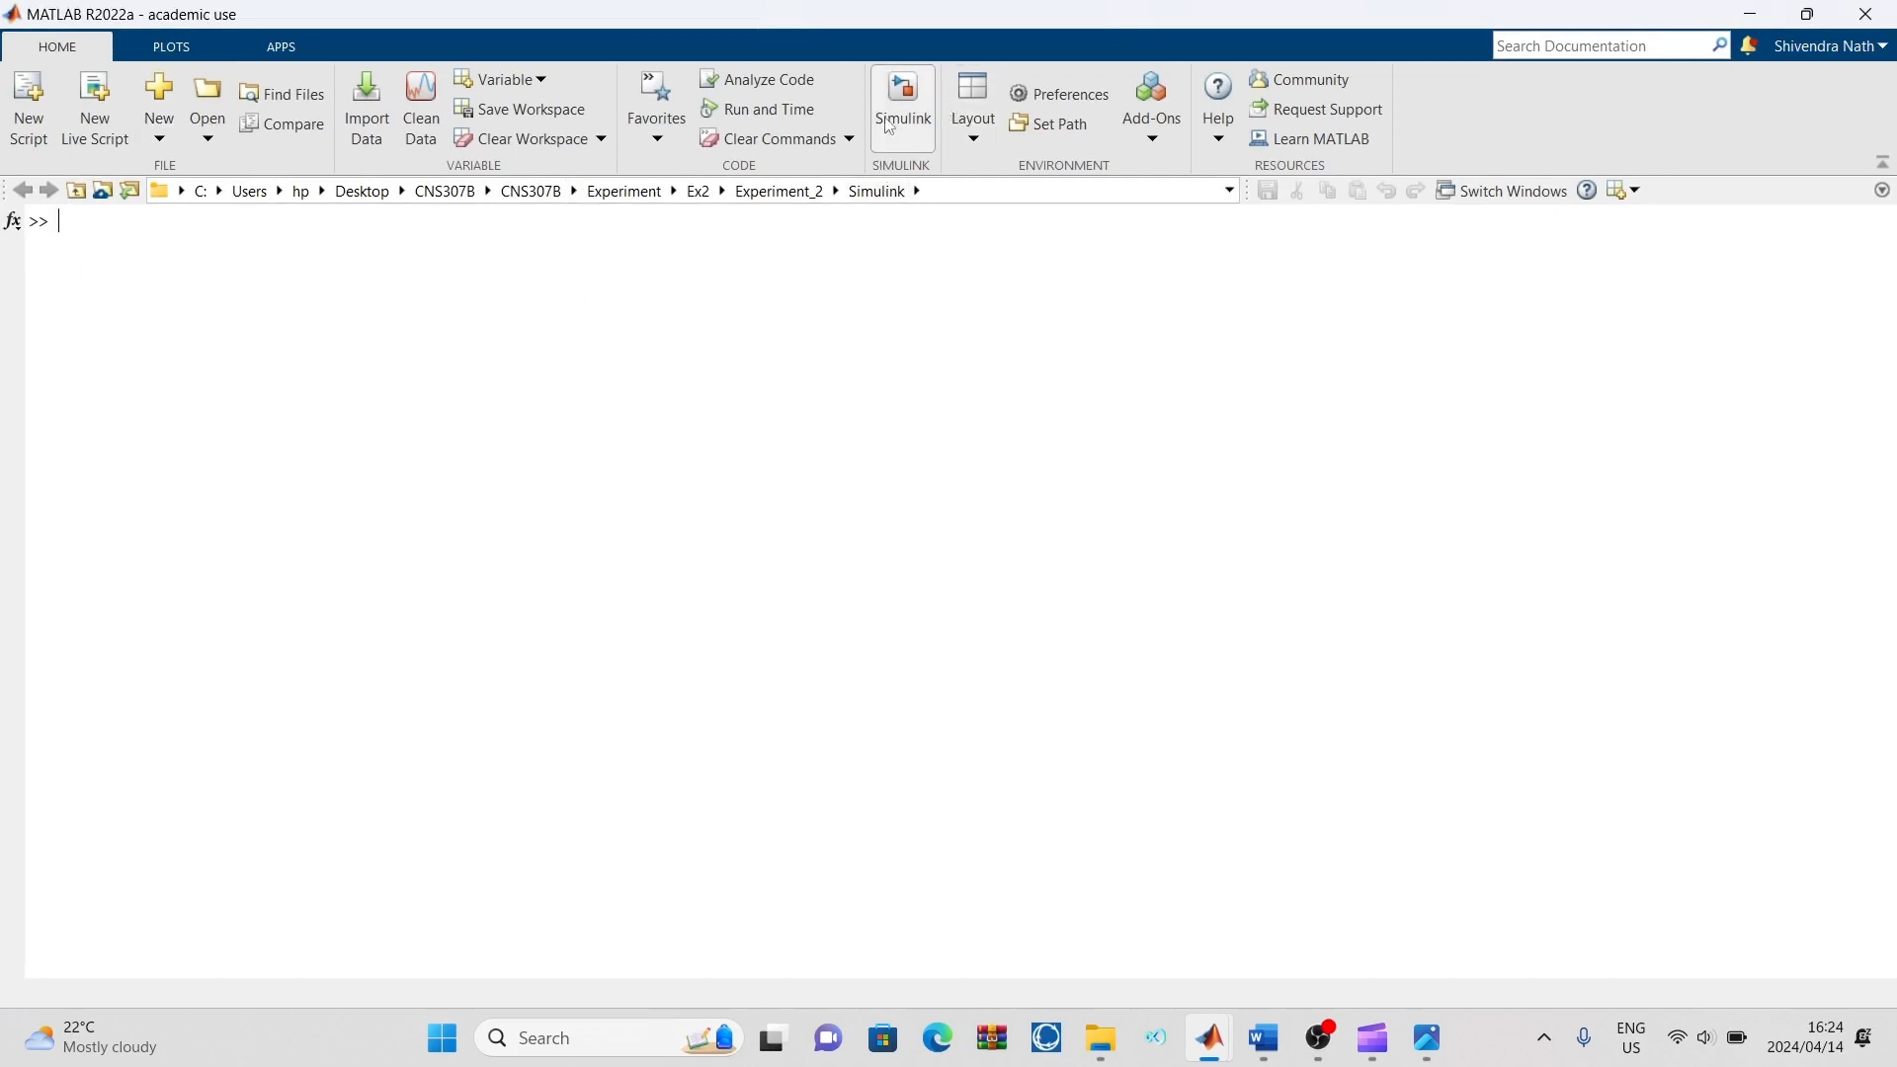
click(1144, 140)
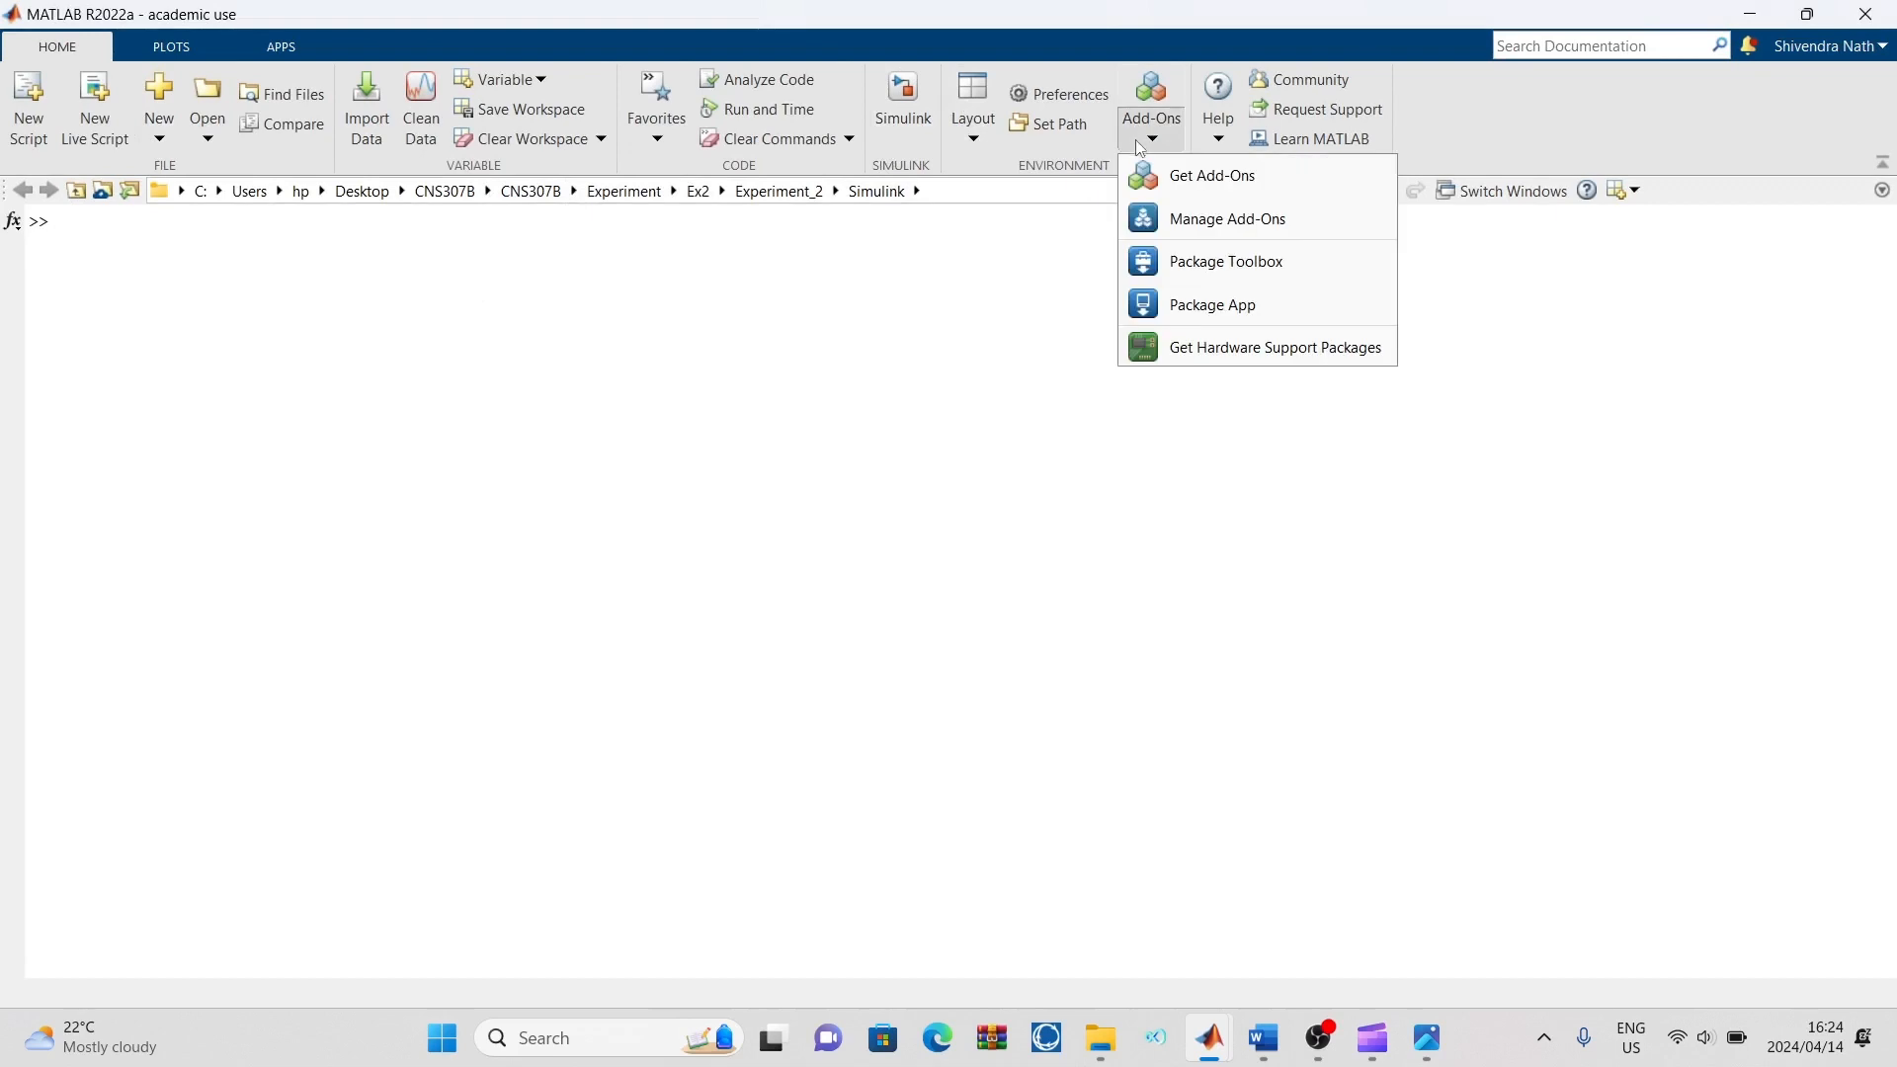
click(1233, 194)
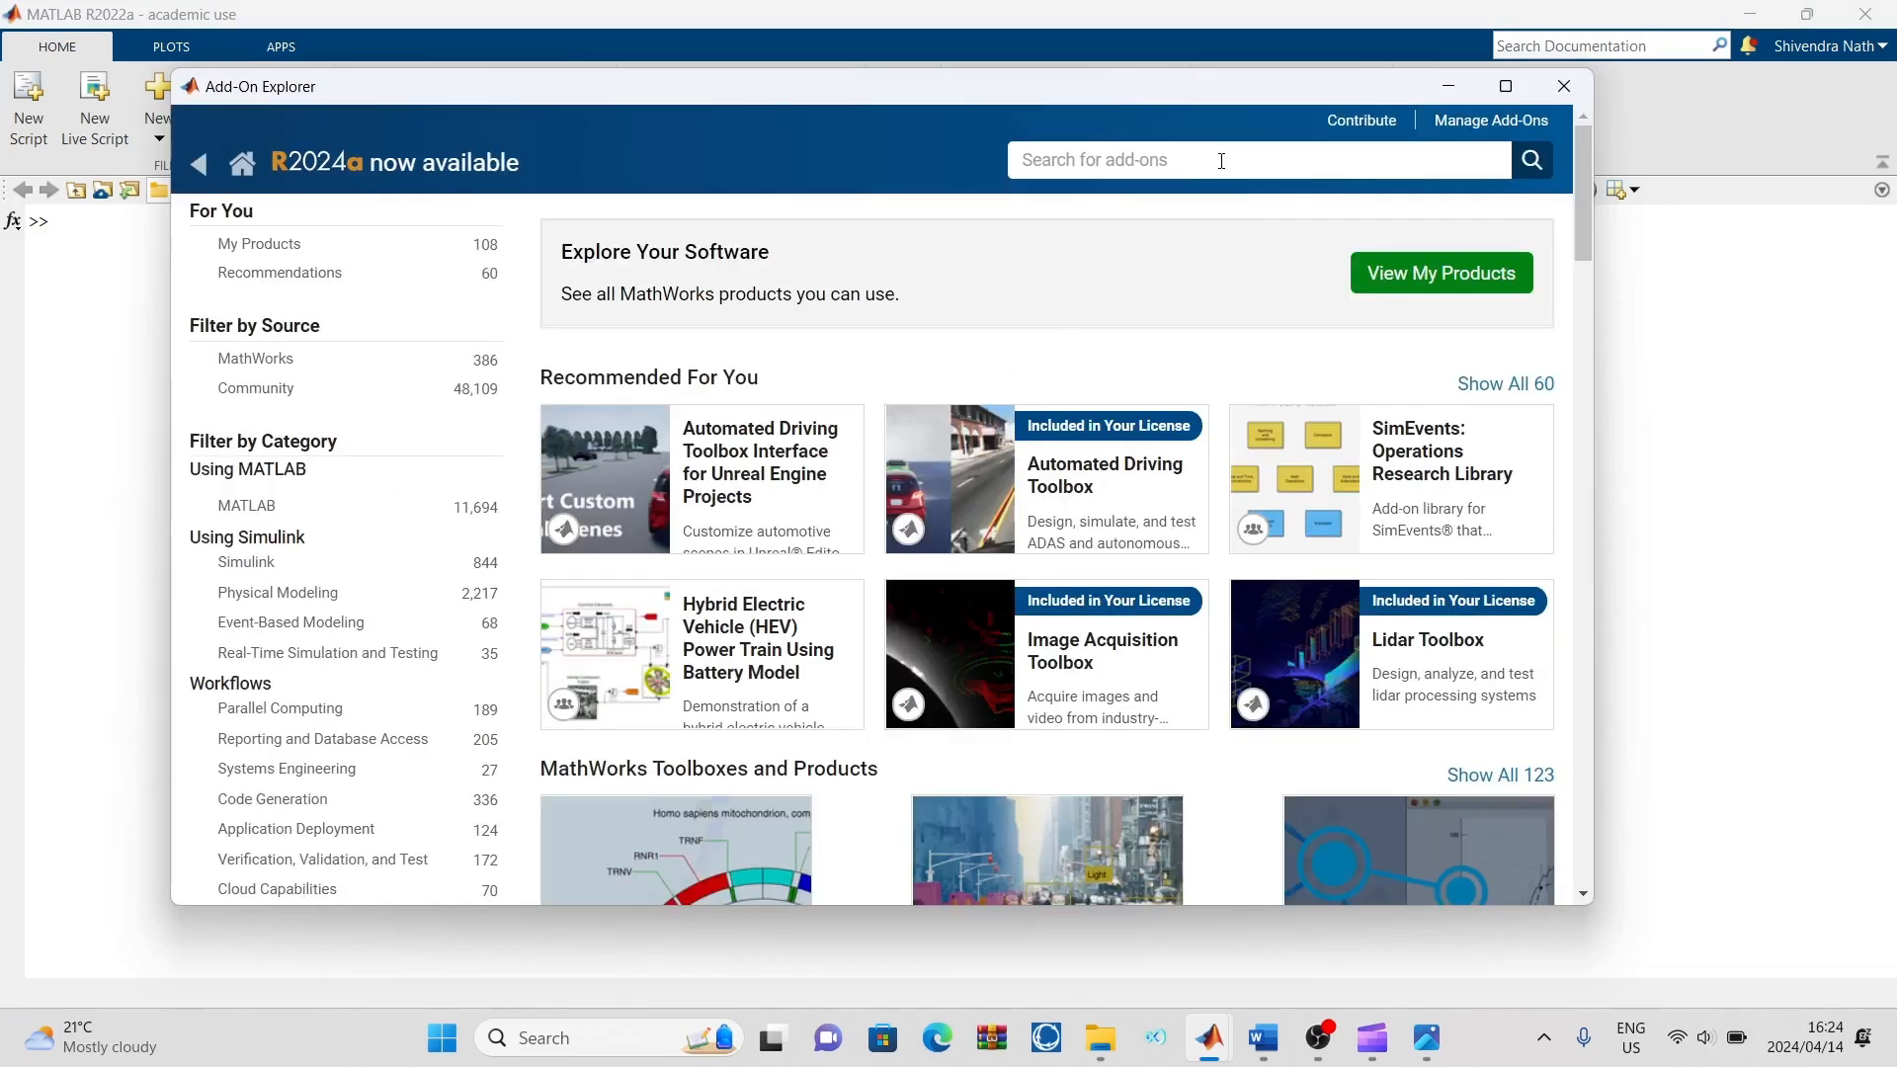
Search the add-ons for Simulink, then close the Add-On Explorer
click(1220, 161)
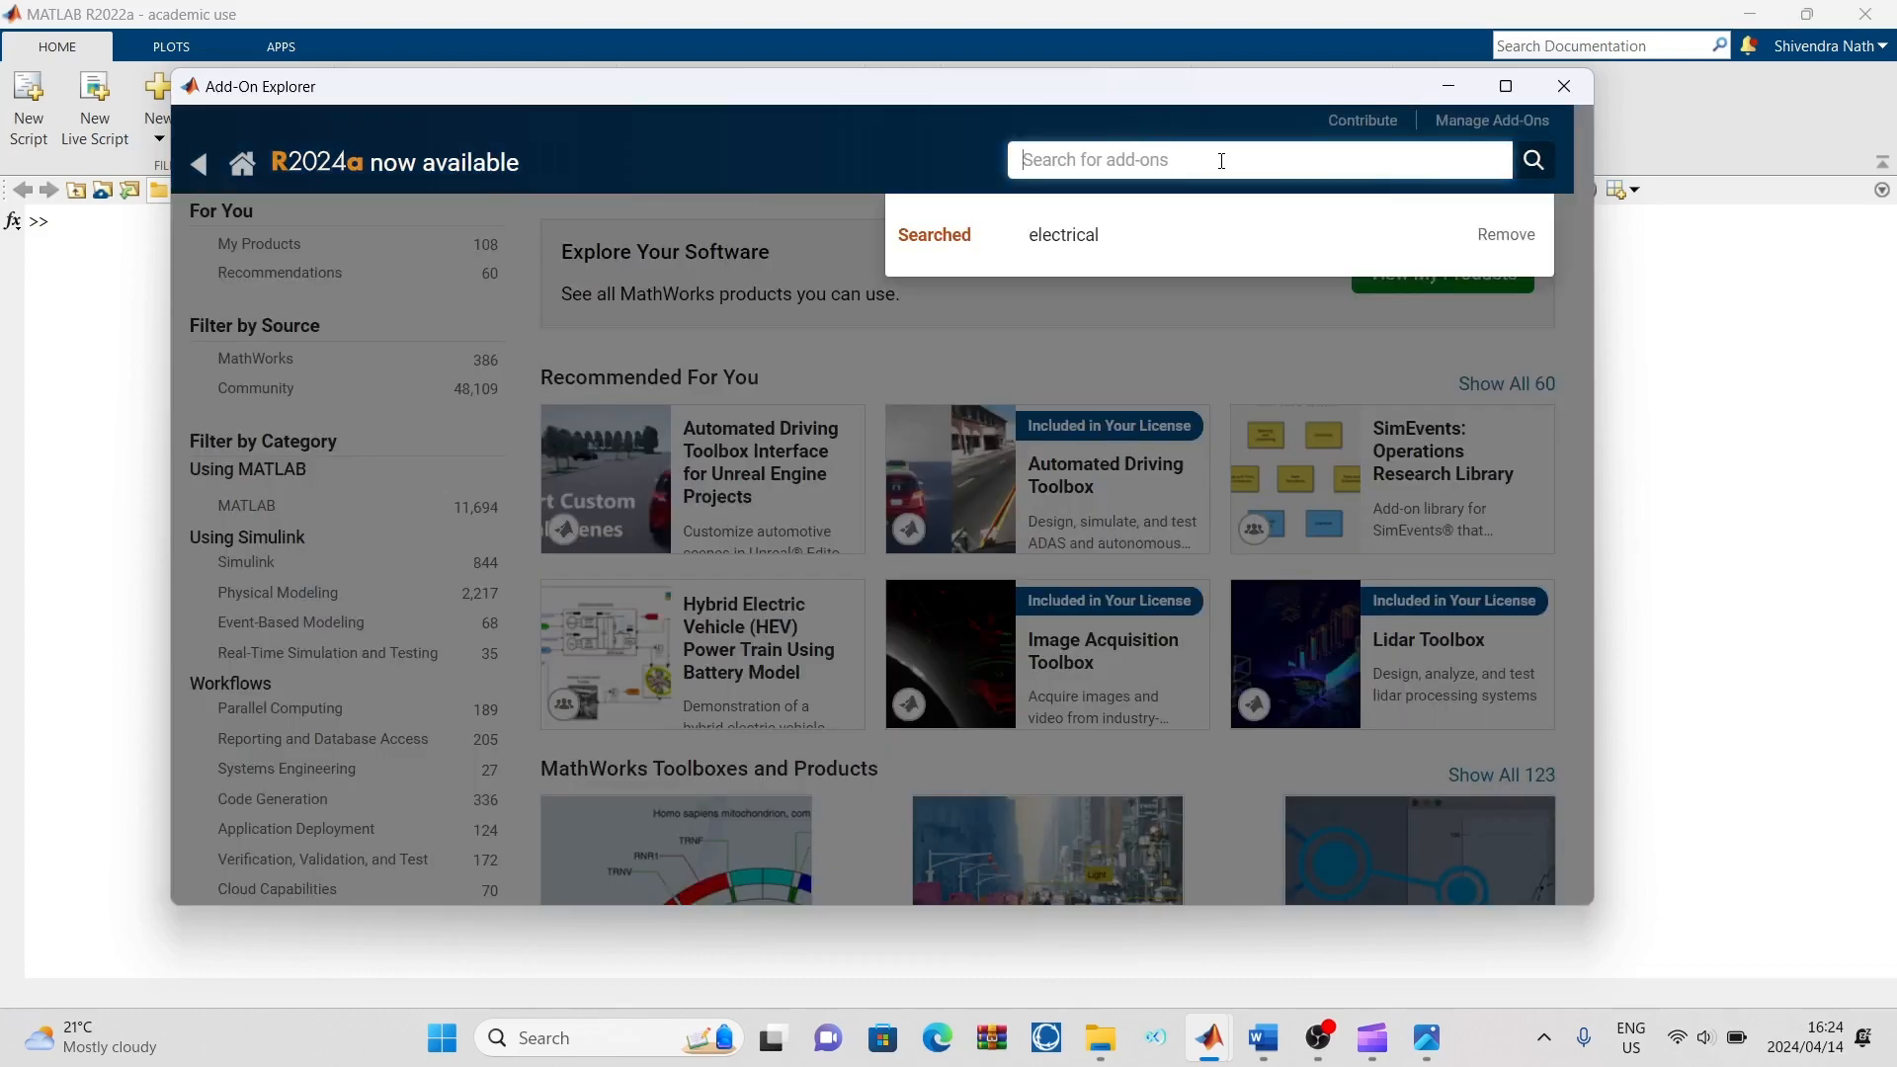
text(Sim)
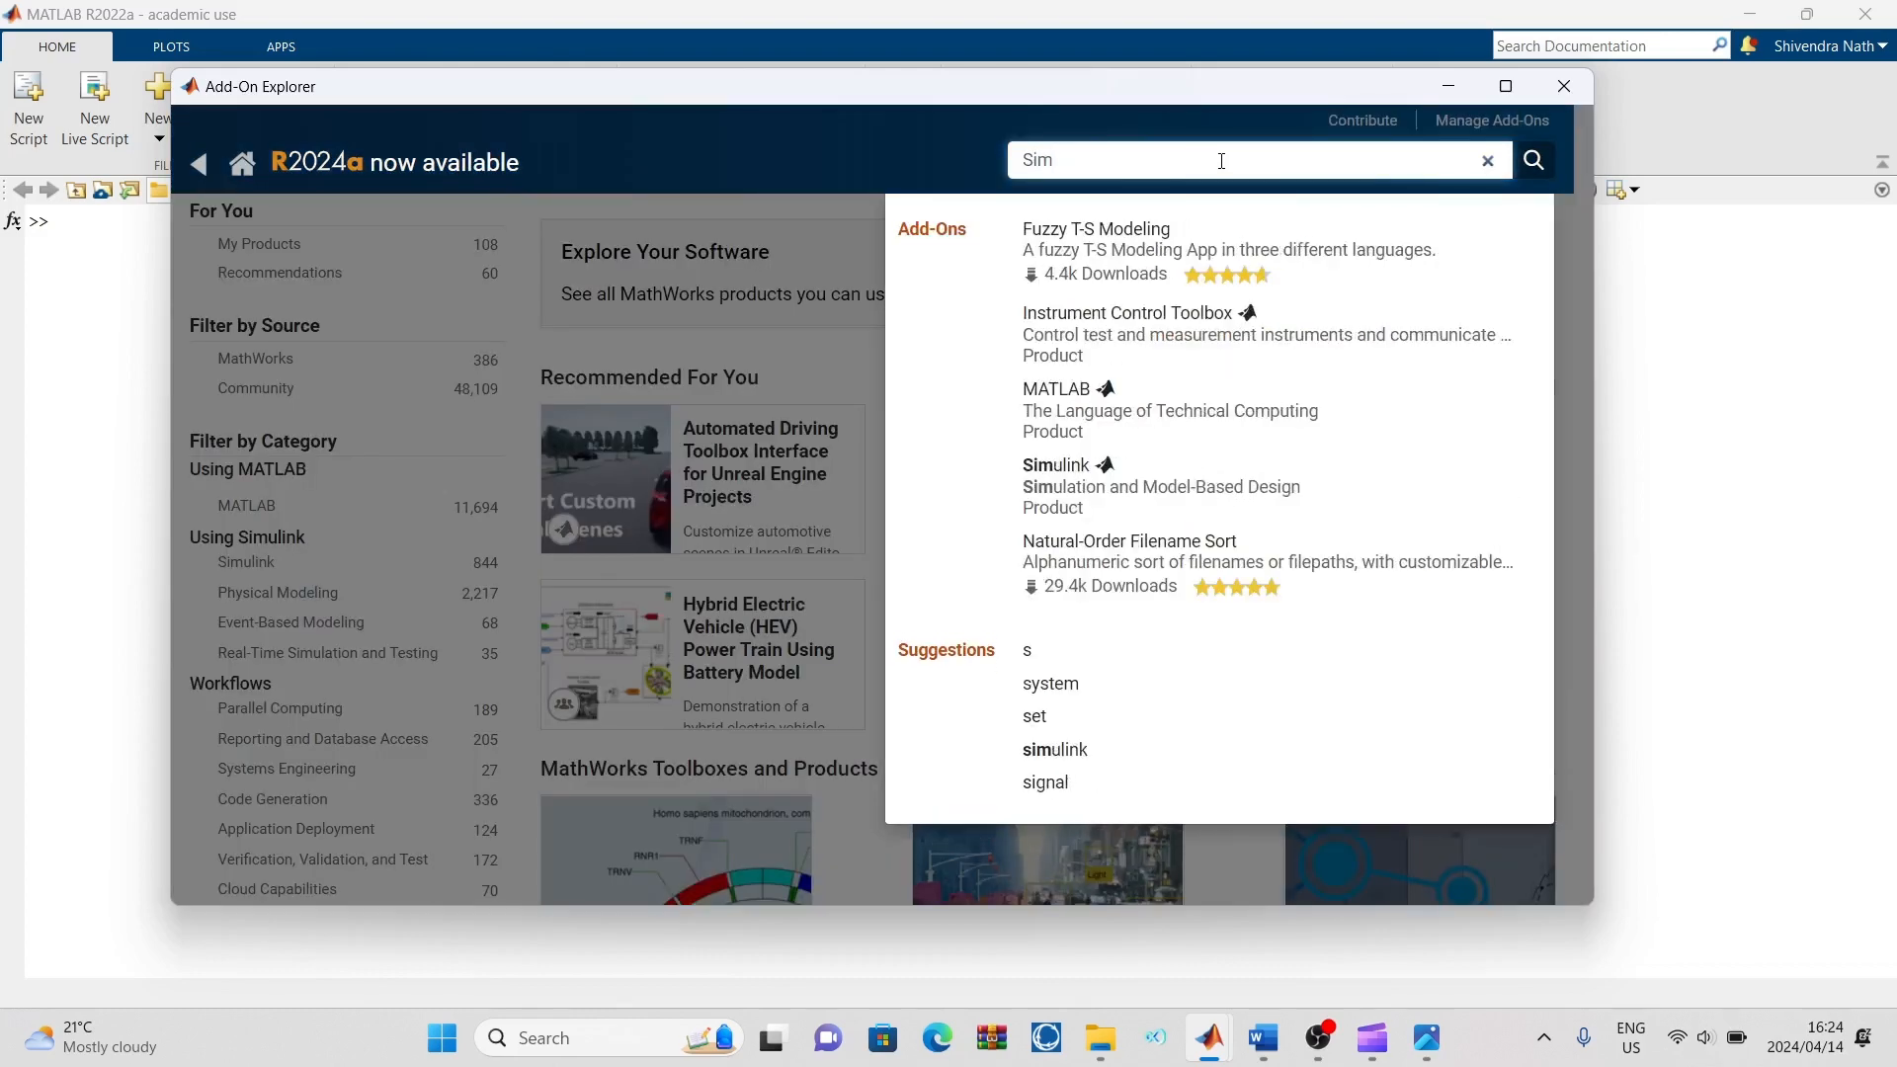
text(ulink)
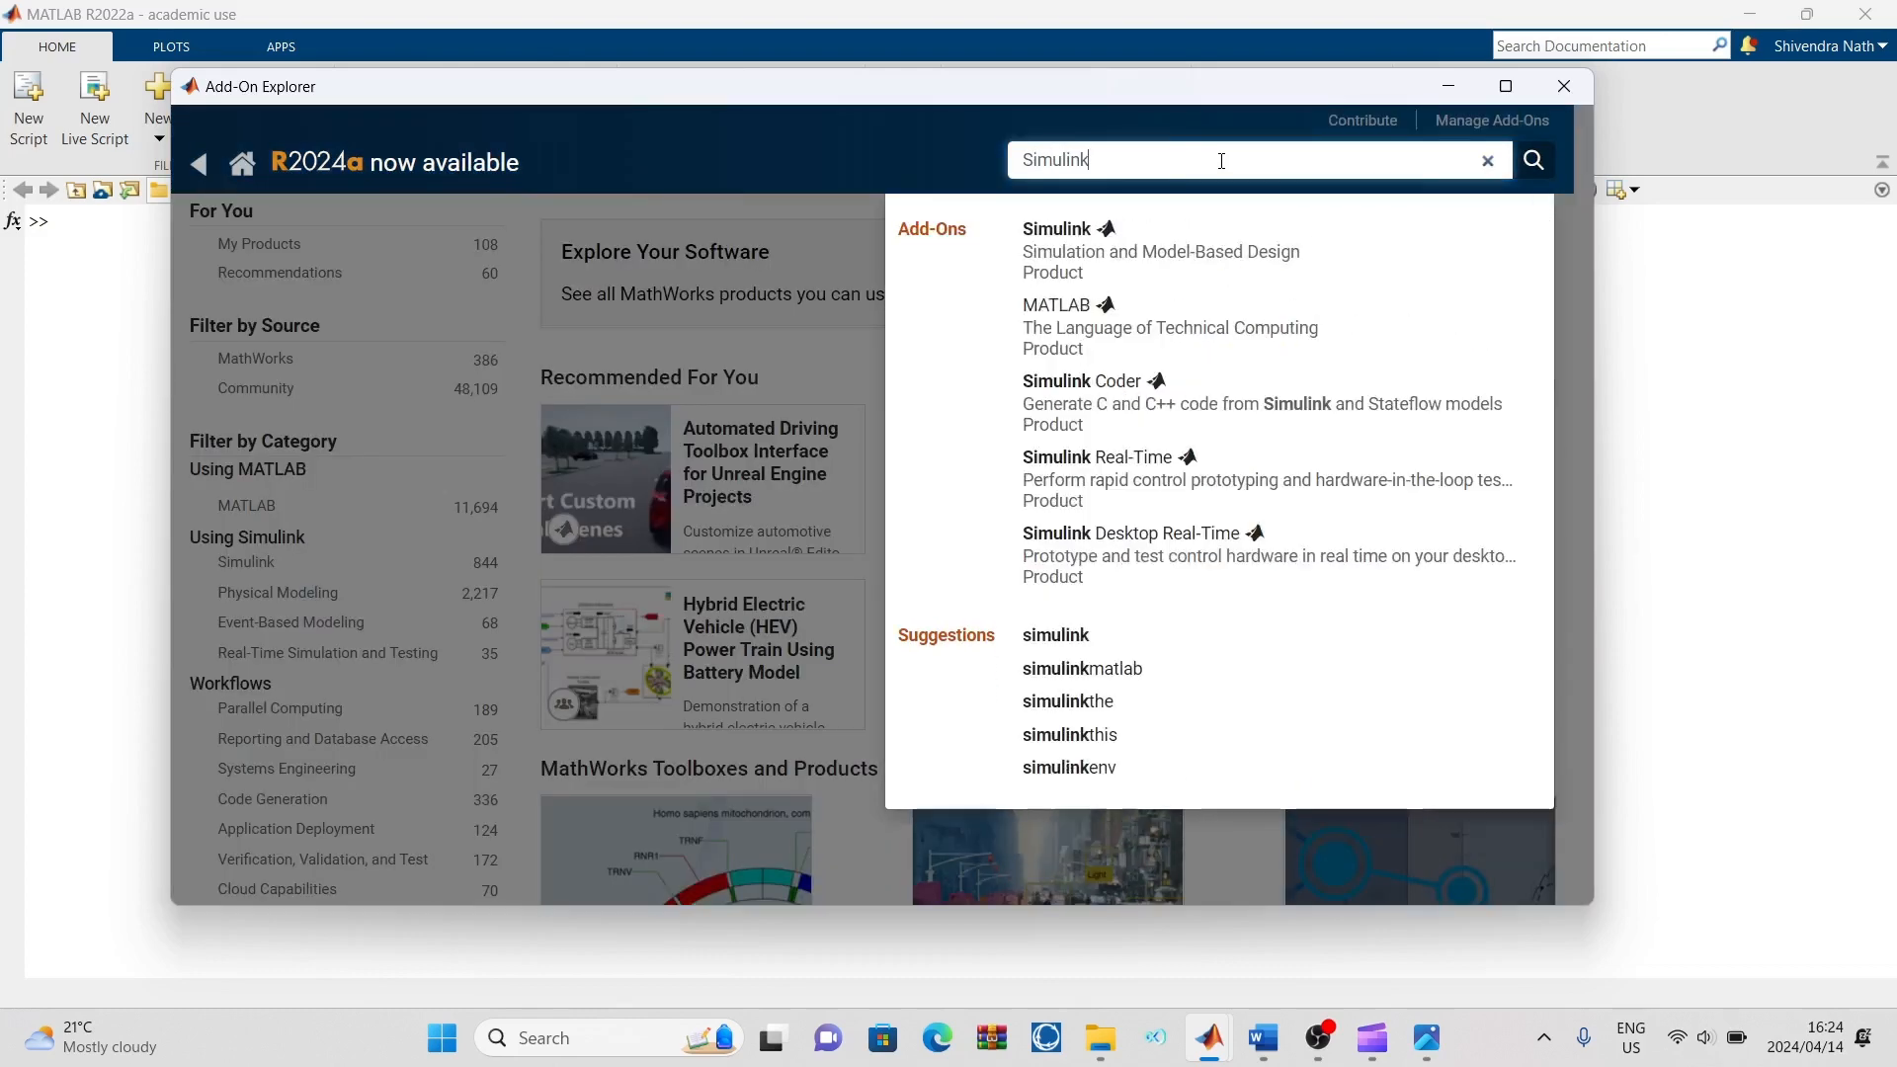
key(Return)
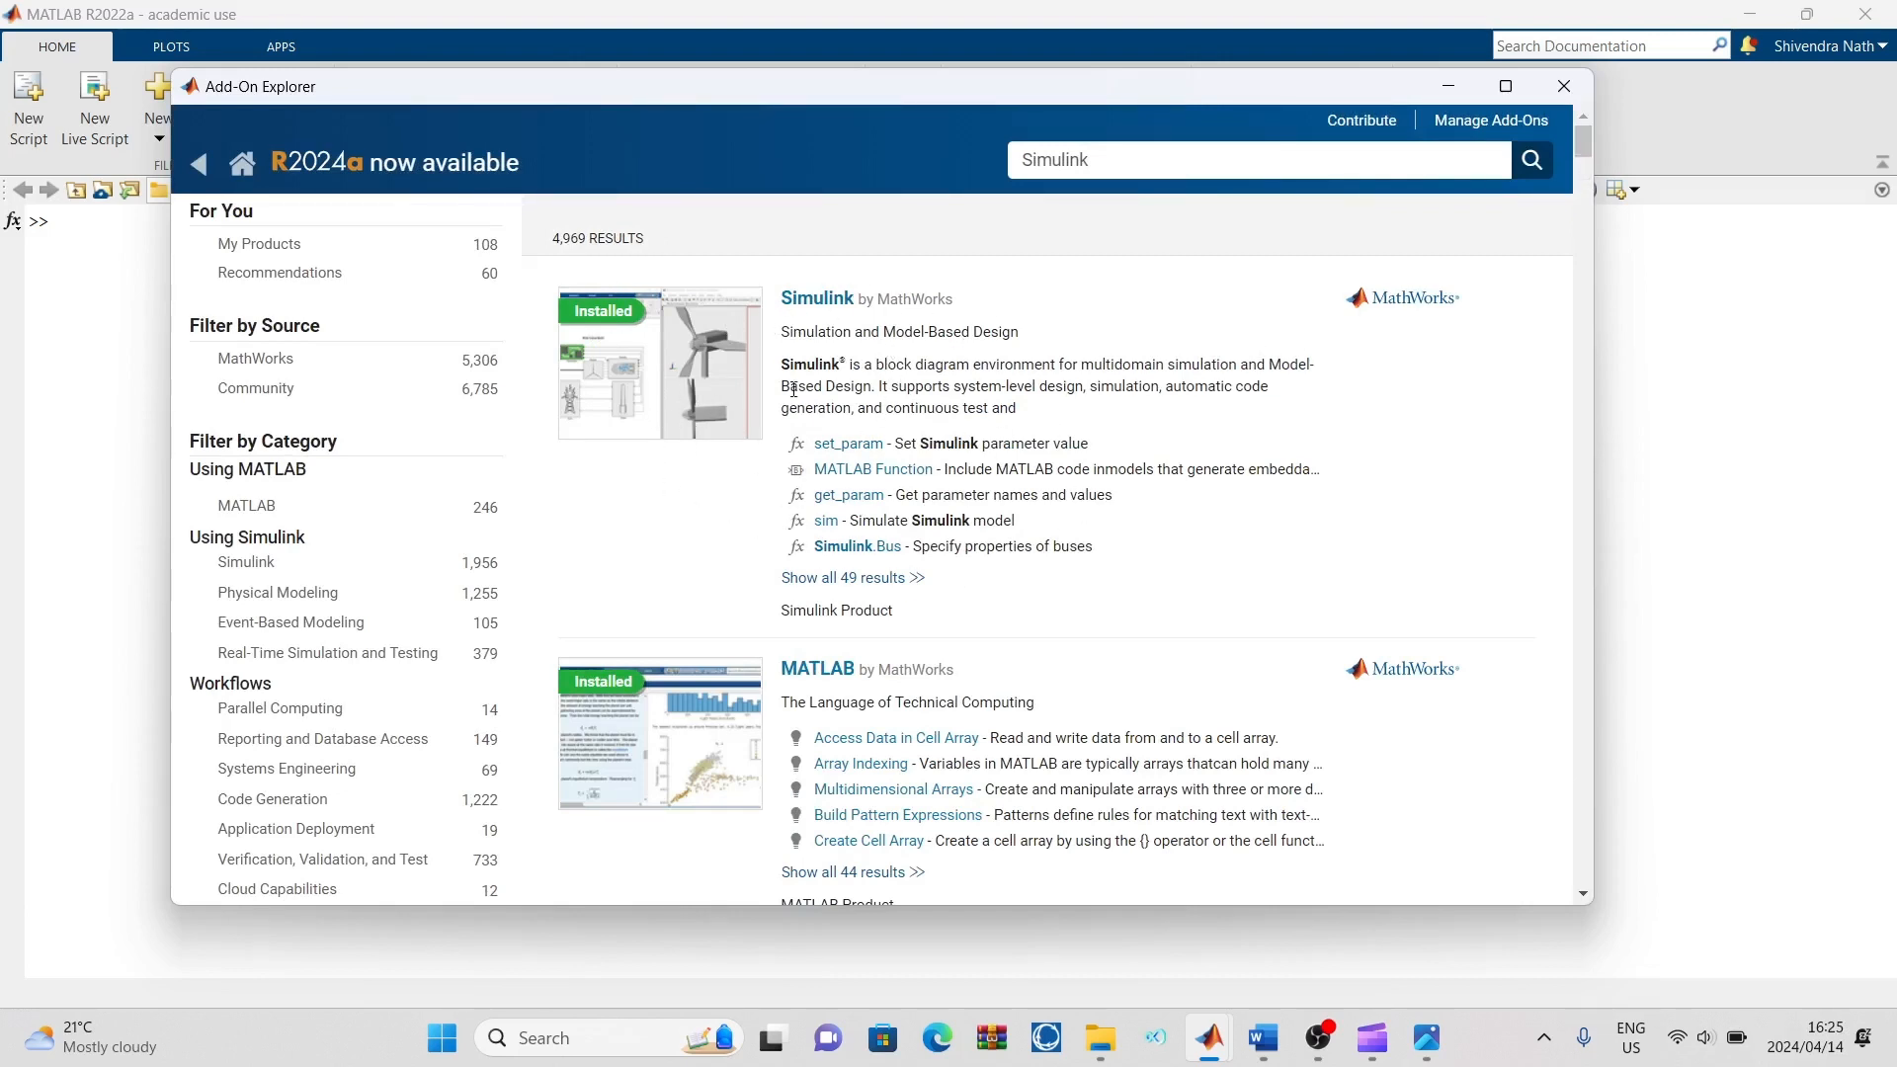
click(1563, 86)
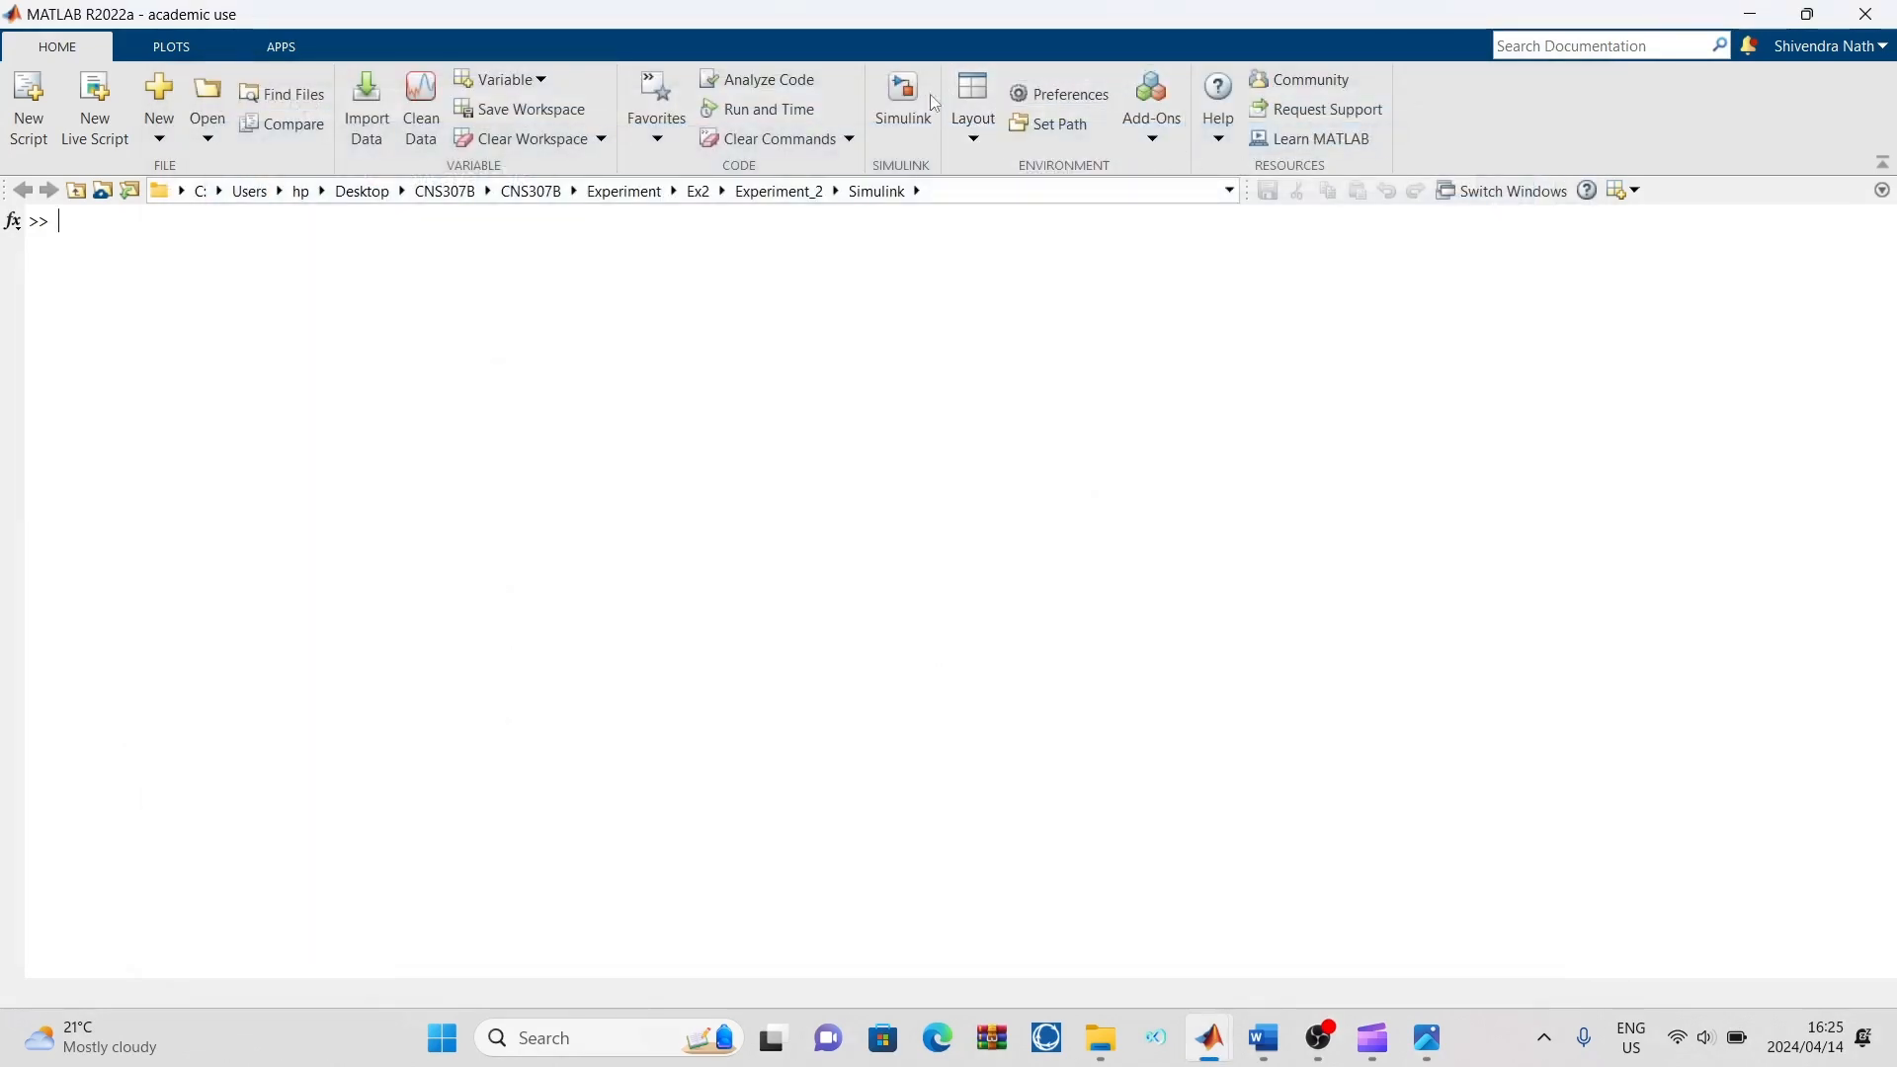
Launch Simulink, create a blank model and maximize its window
click(902, 104)
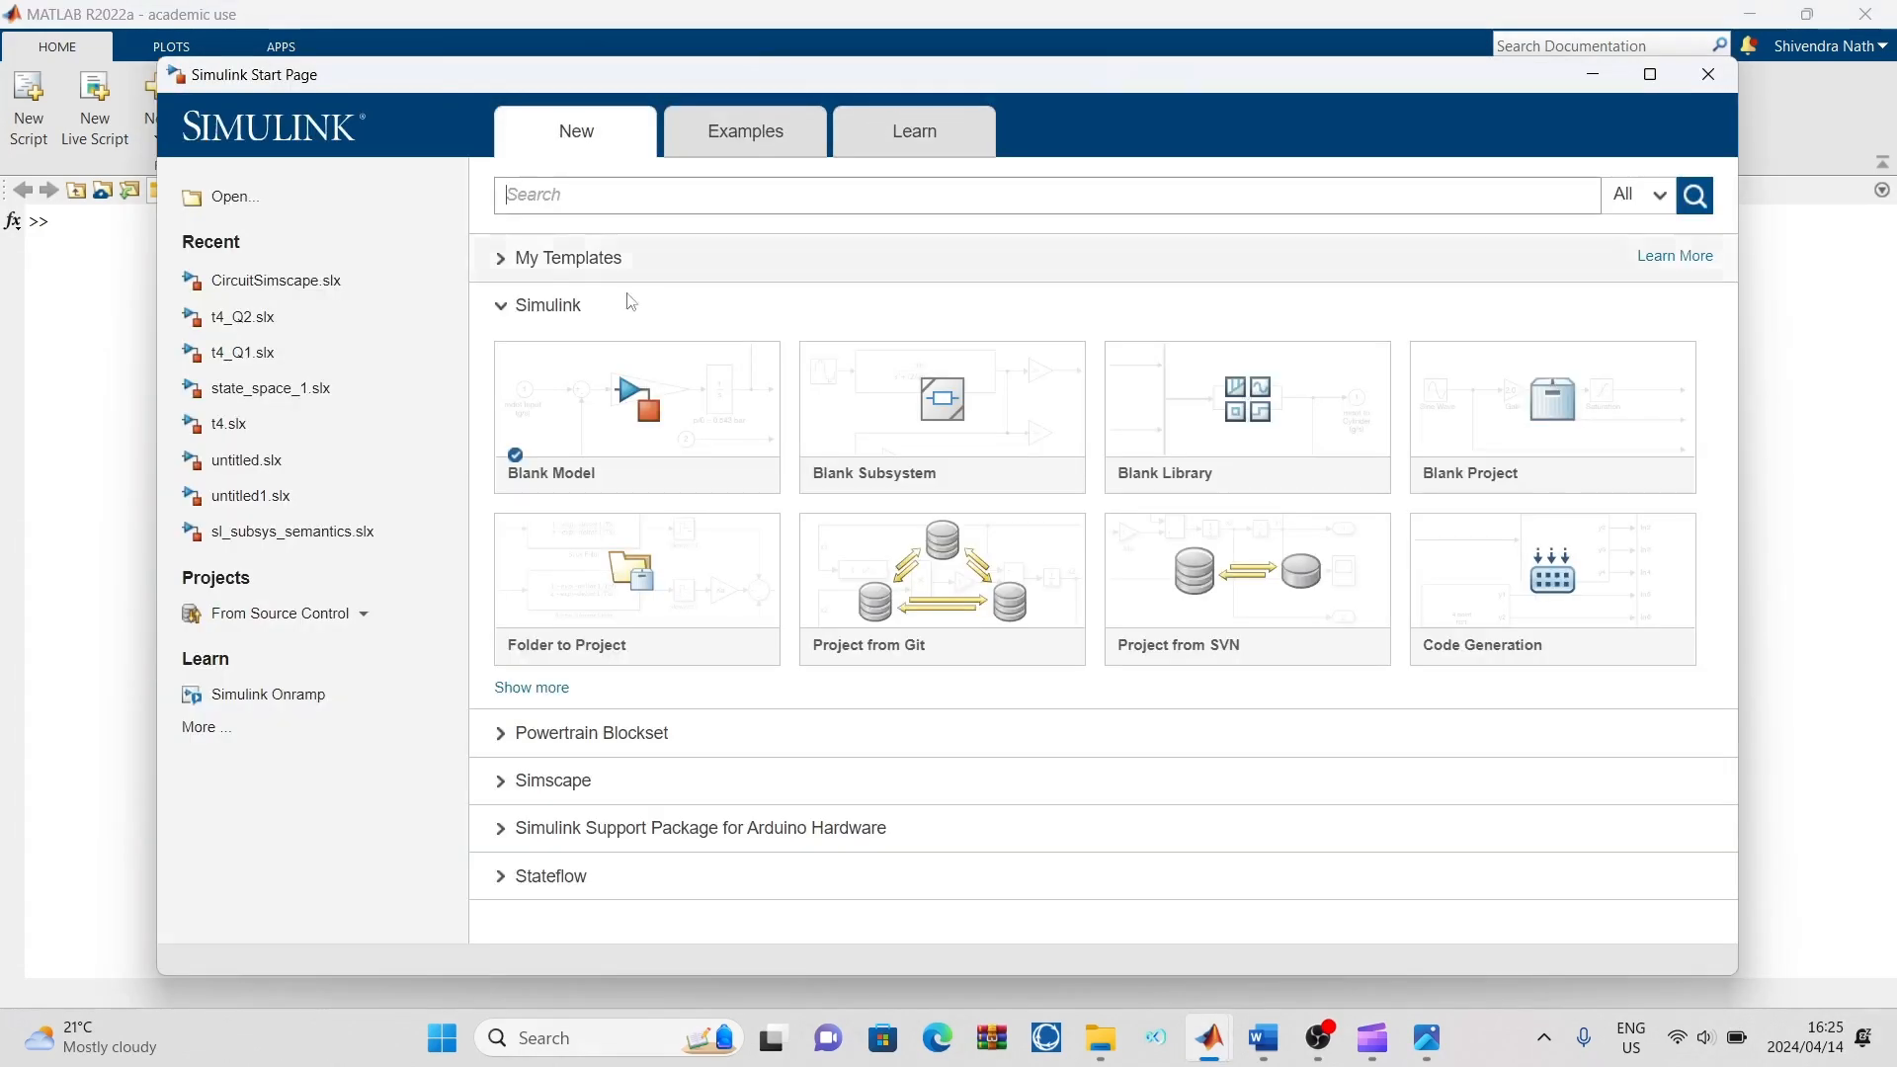
mouse_move(619, 464)
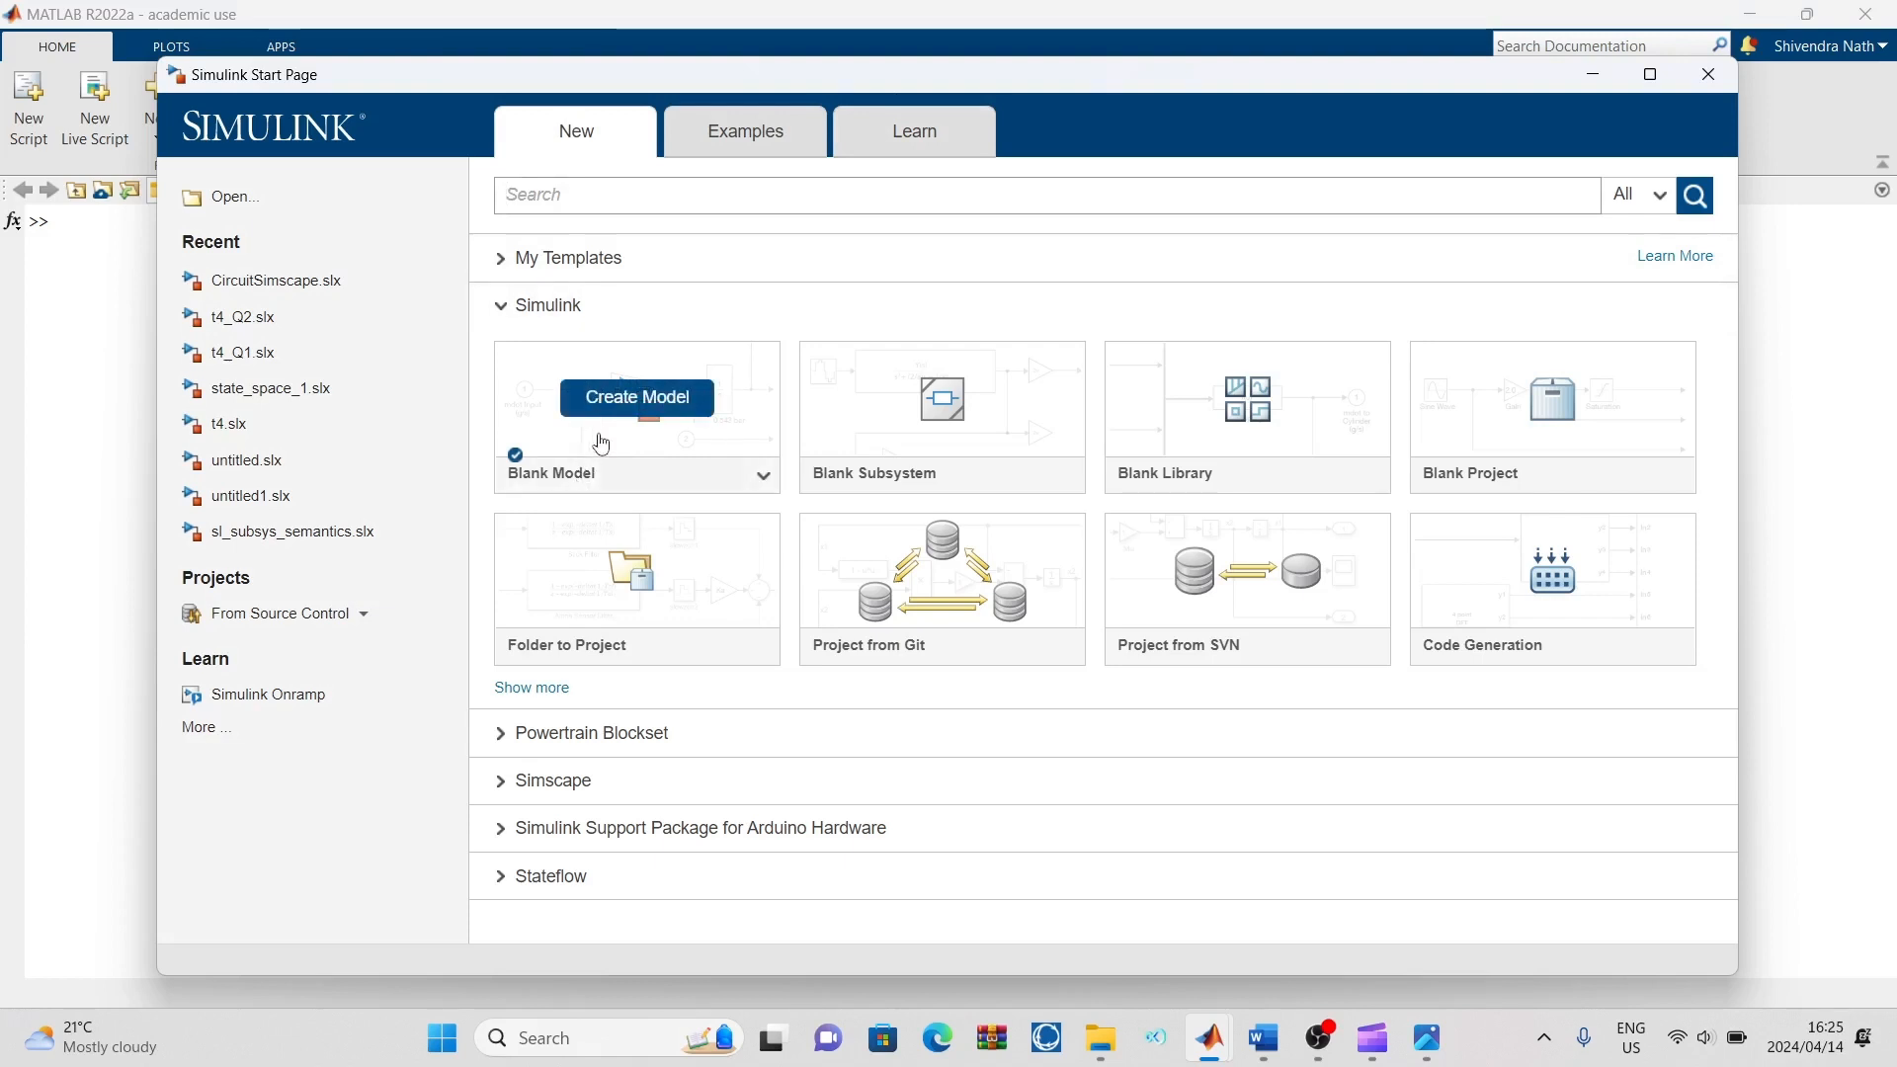
click(605, 400)
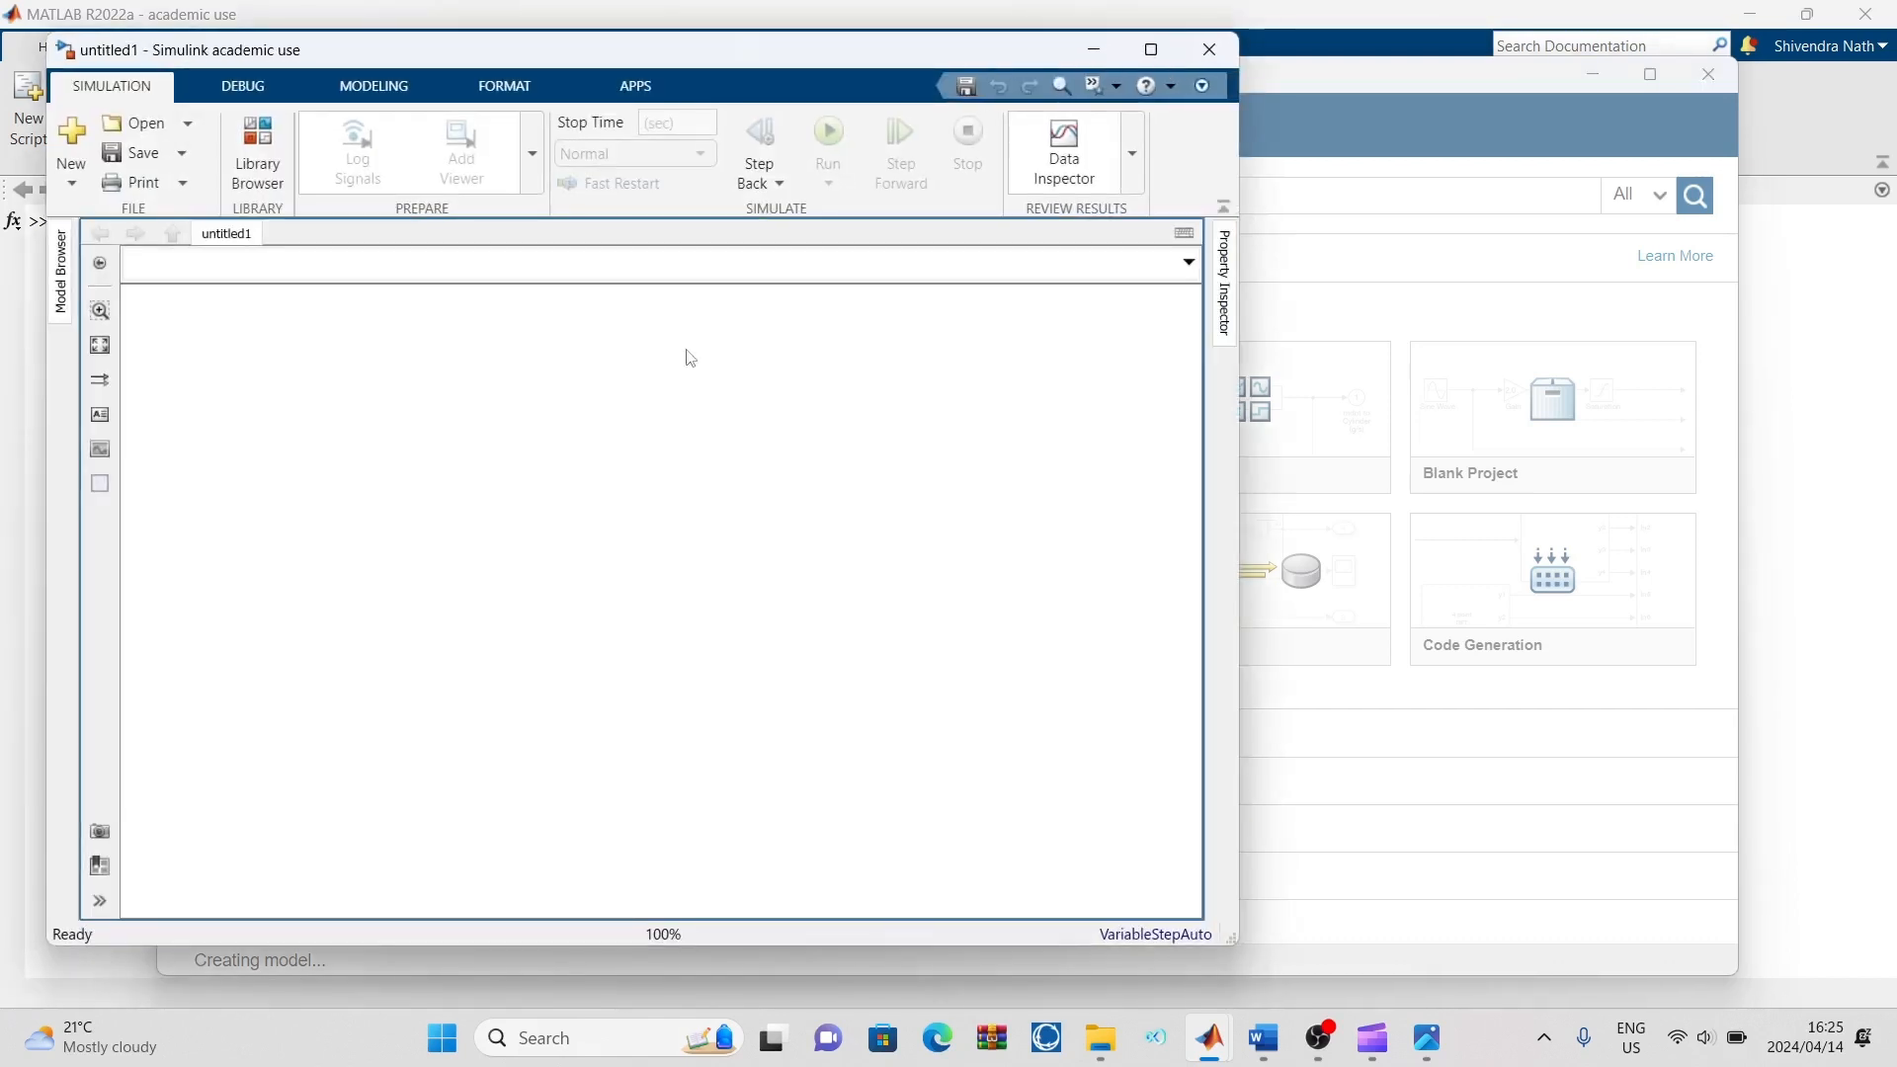
click(1151, 50)
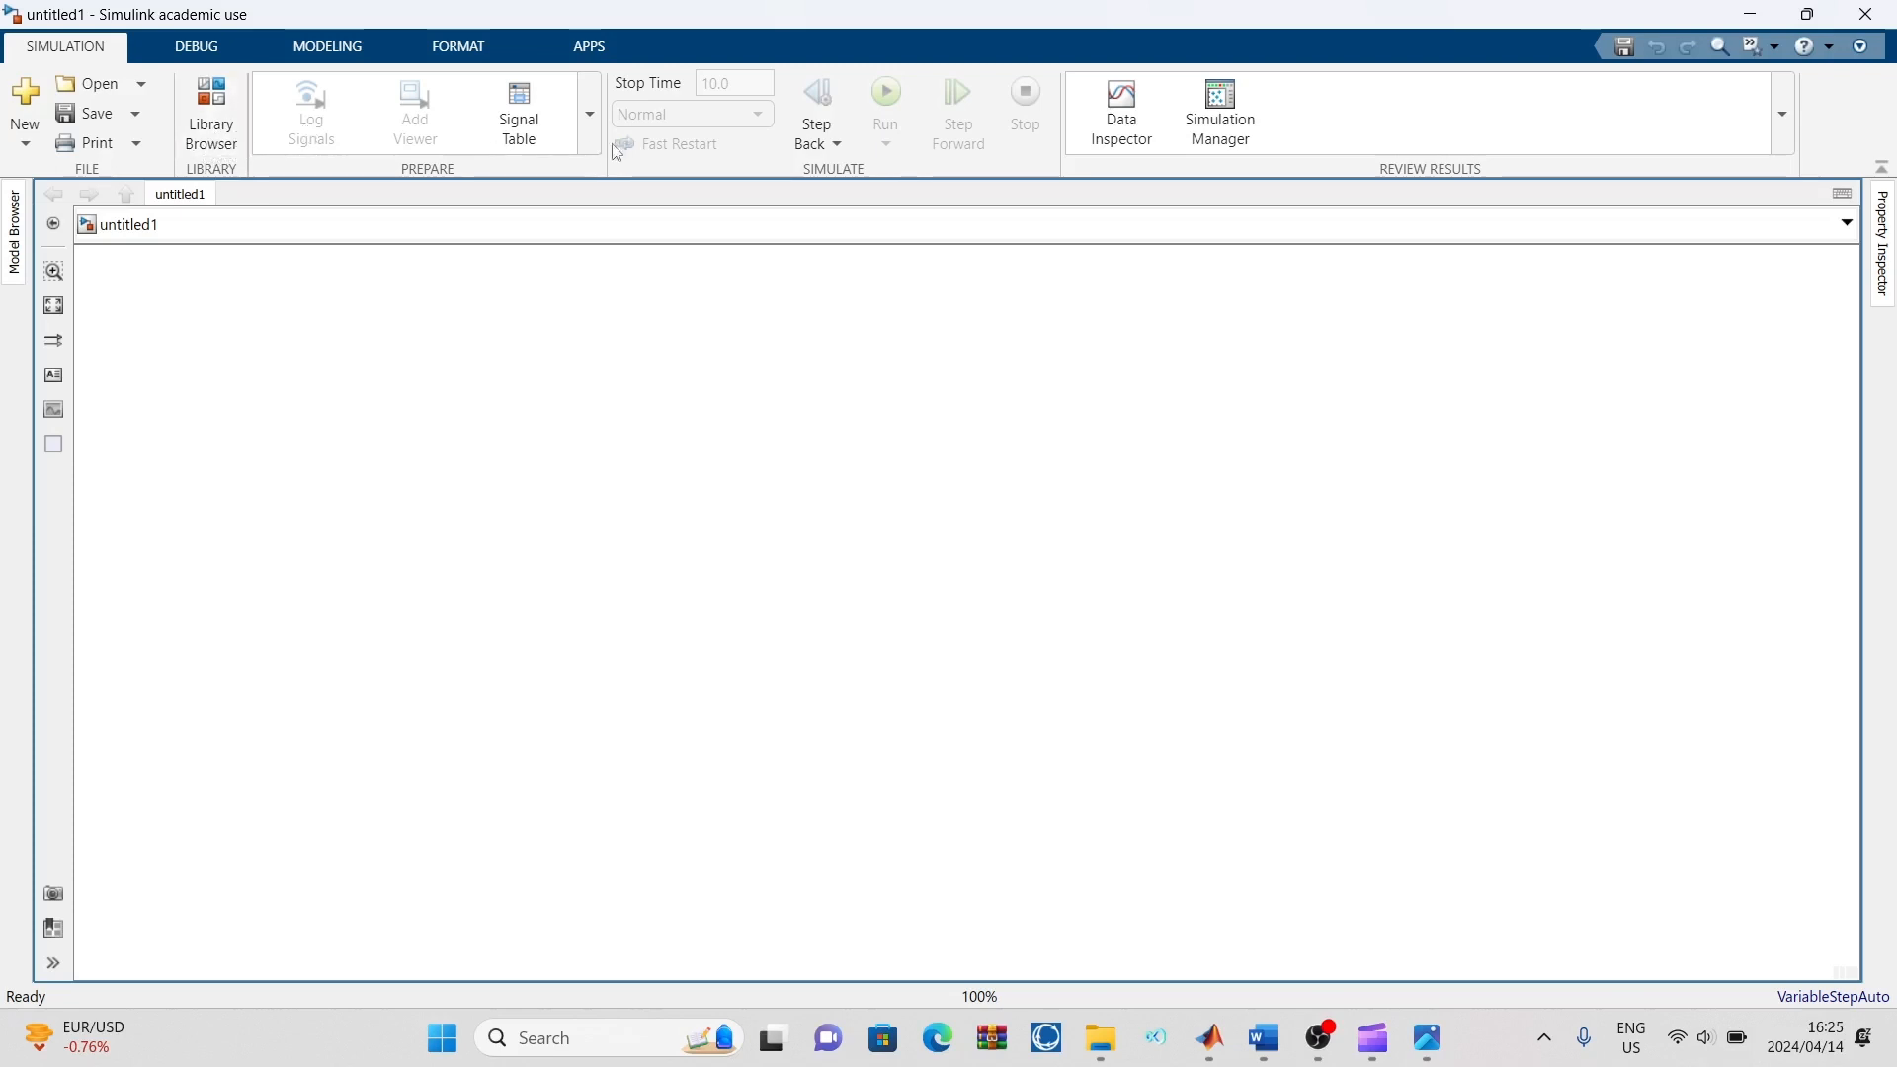
Search the Simulink block library for "sum" and add a Sum block to the model canvas
click(213, 150)
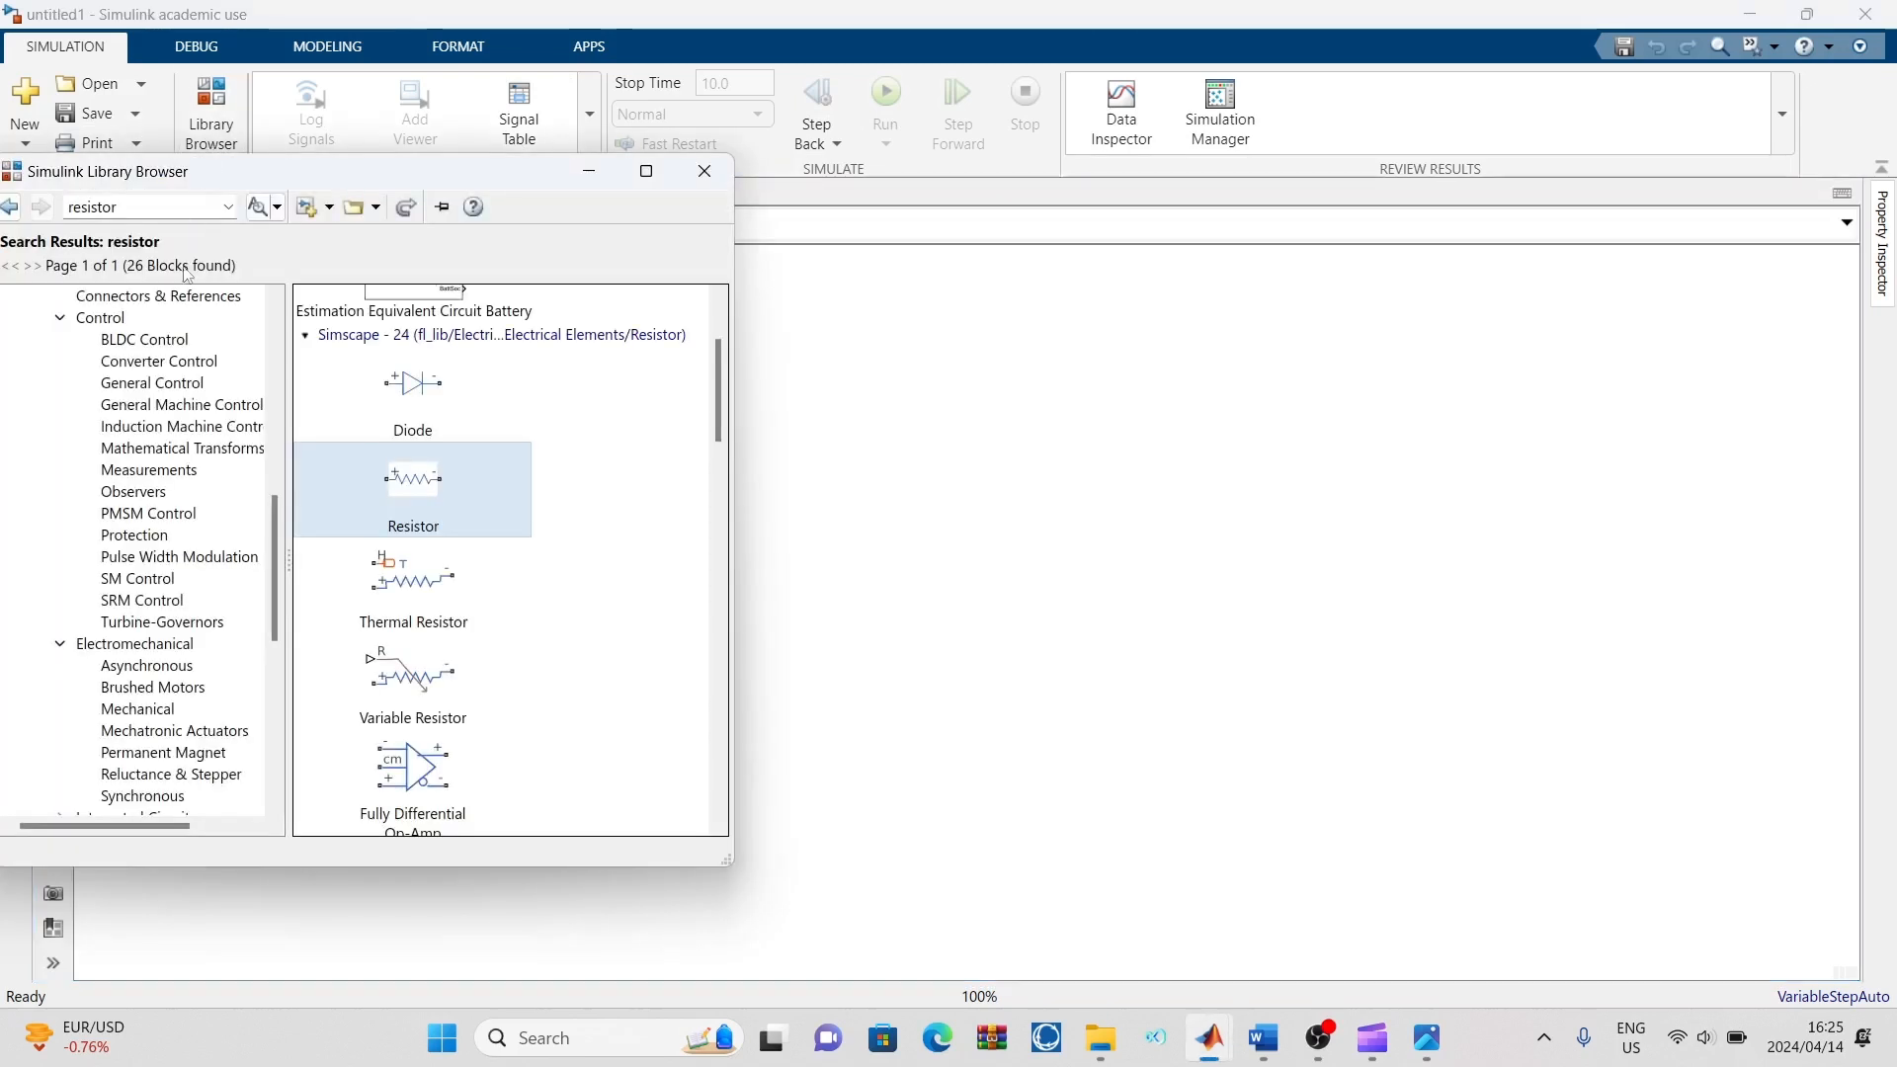
double_click(151, 209)
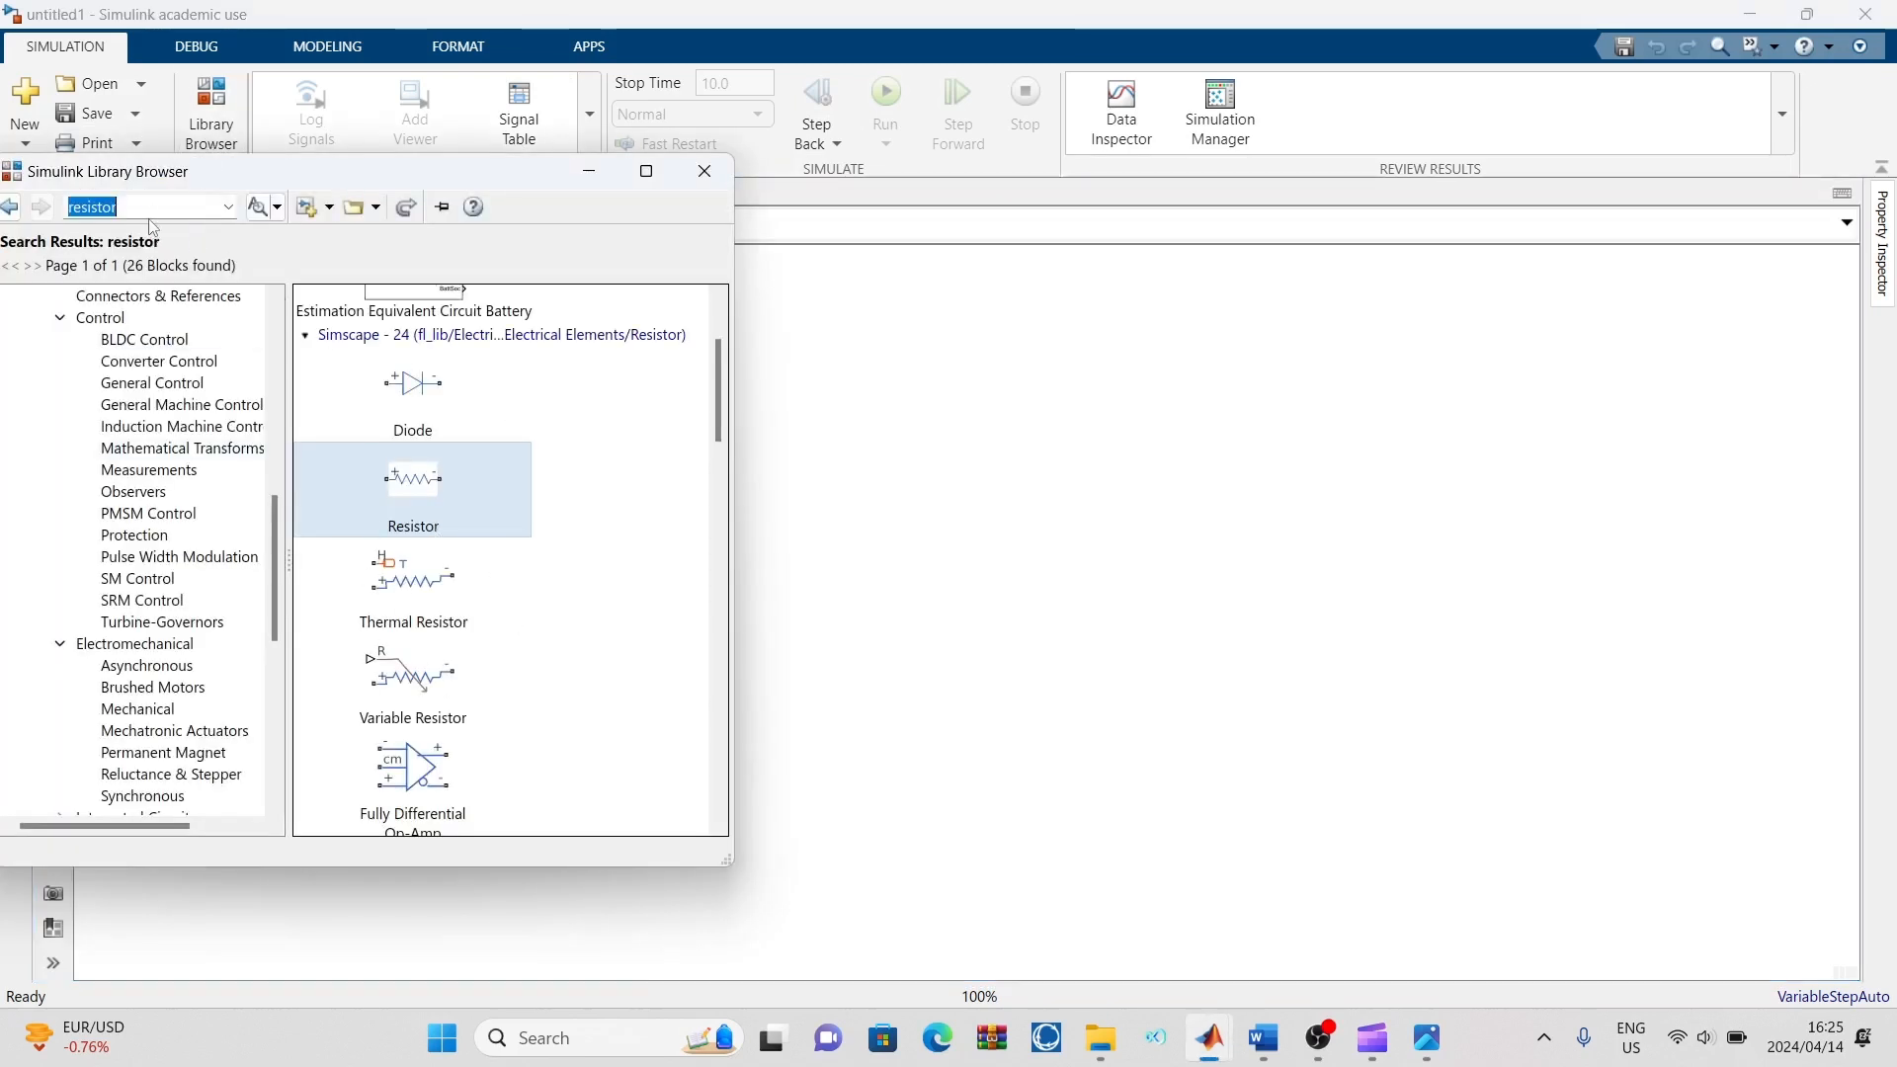
key(BackSpace)
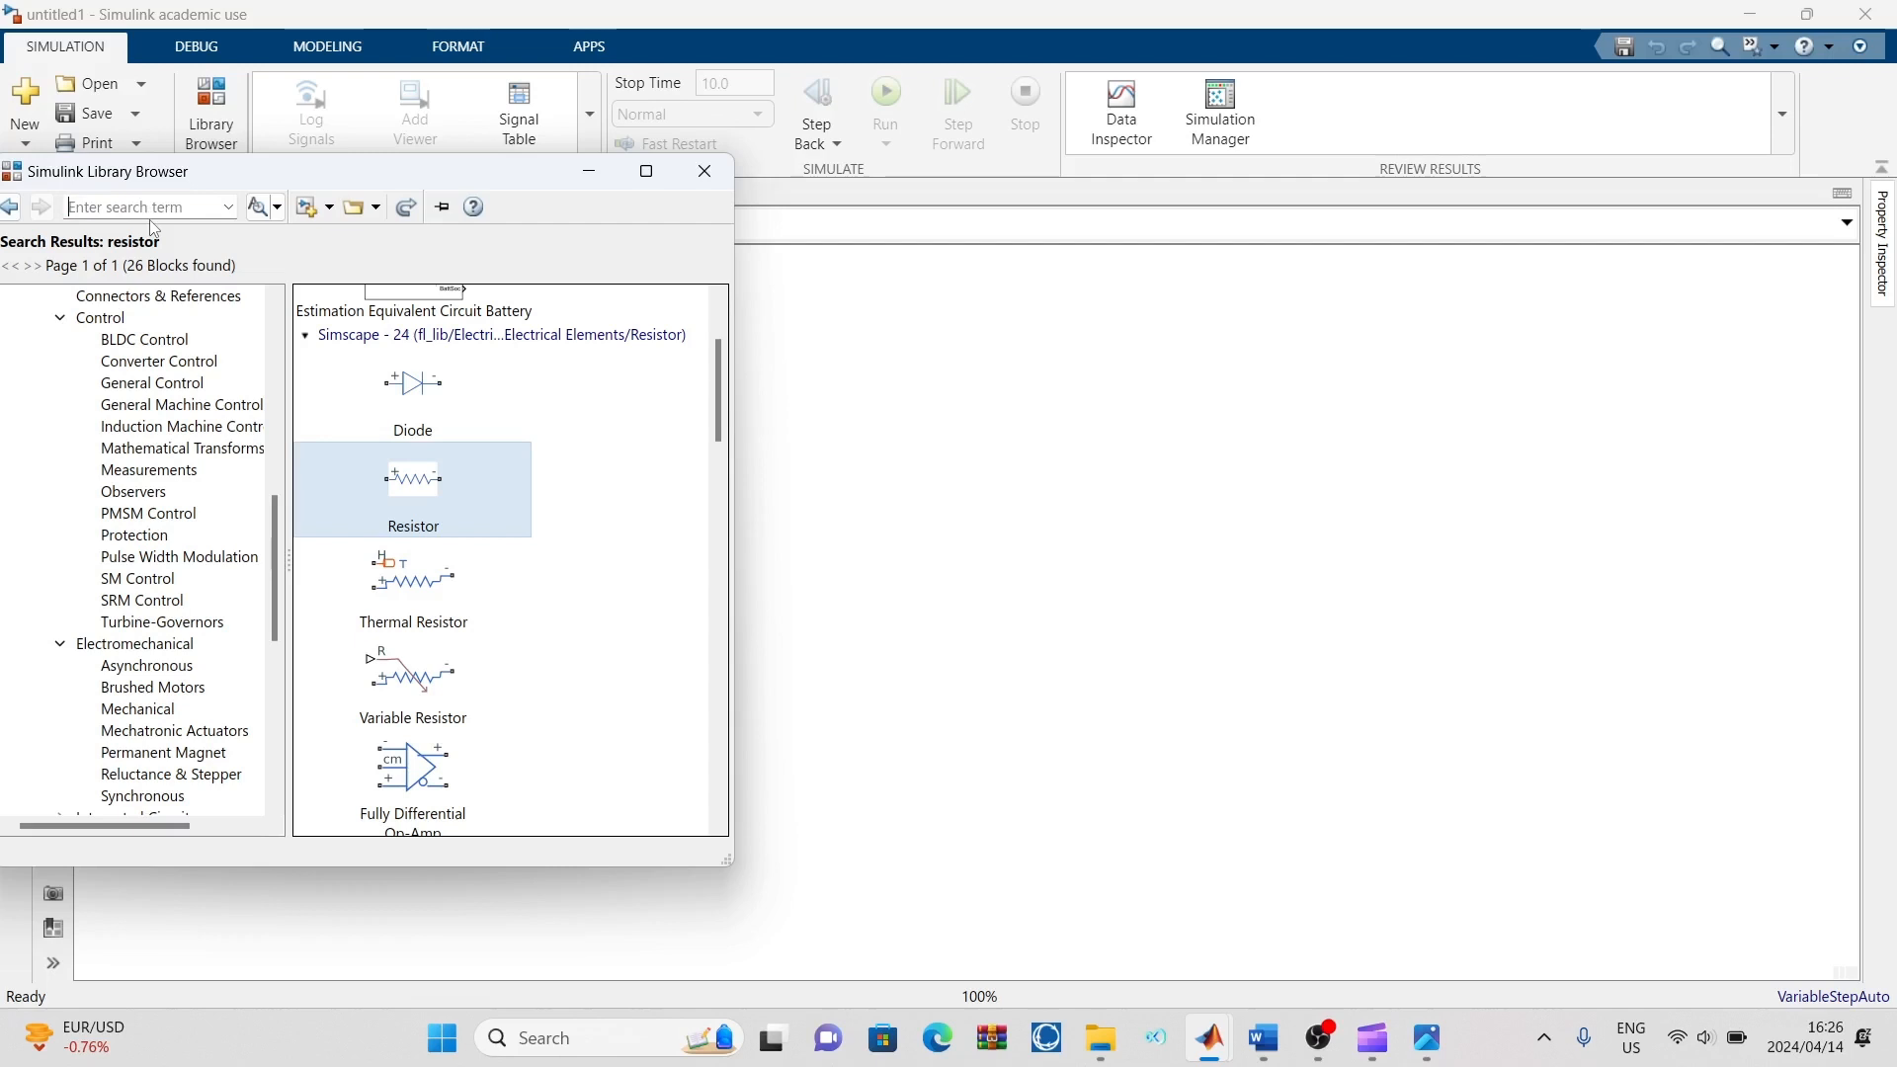
text(sum)
key(Return)
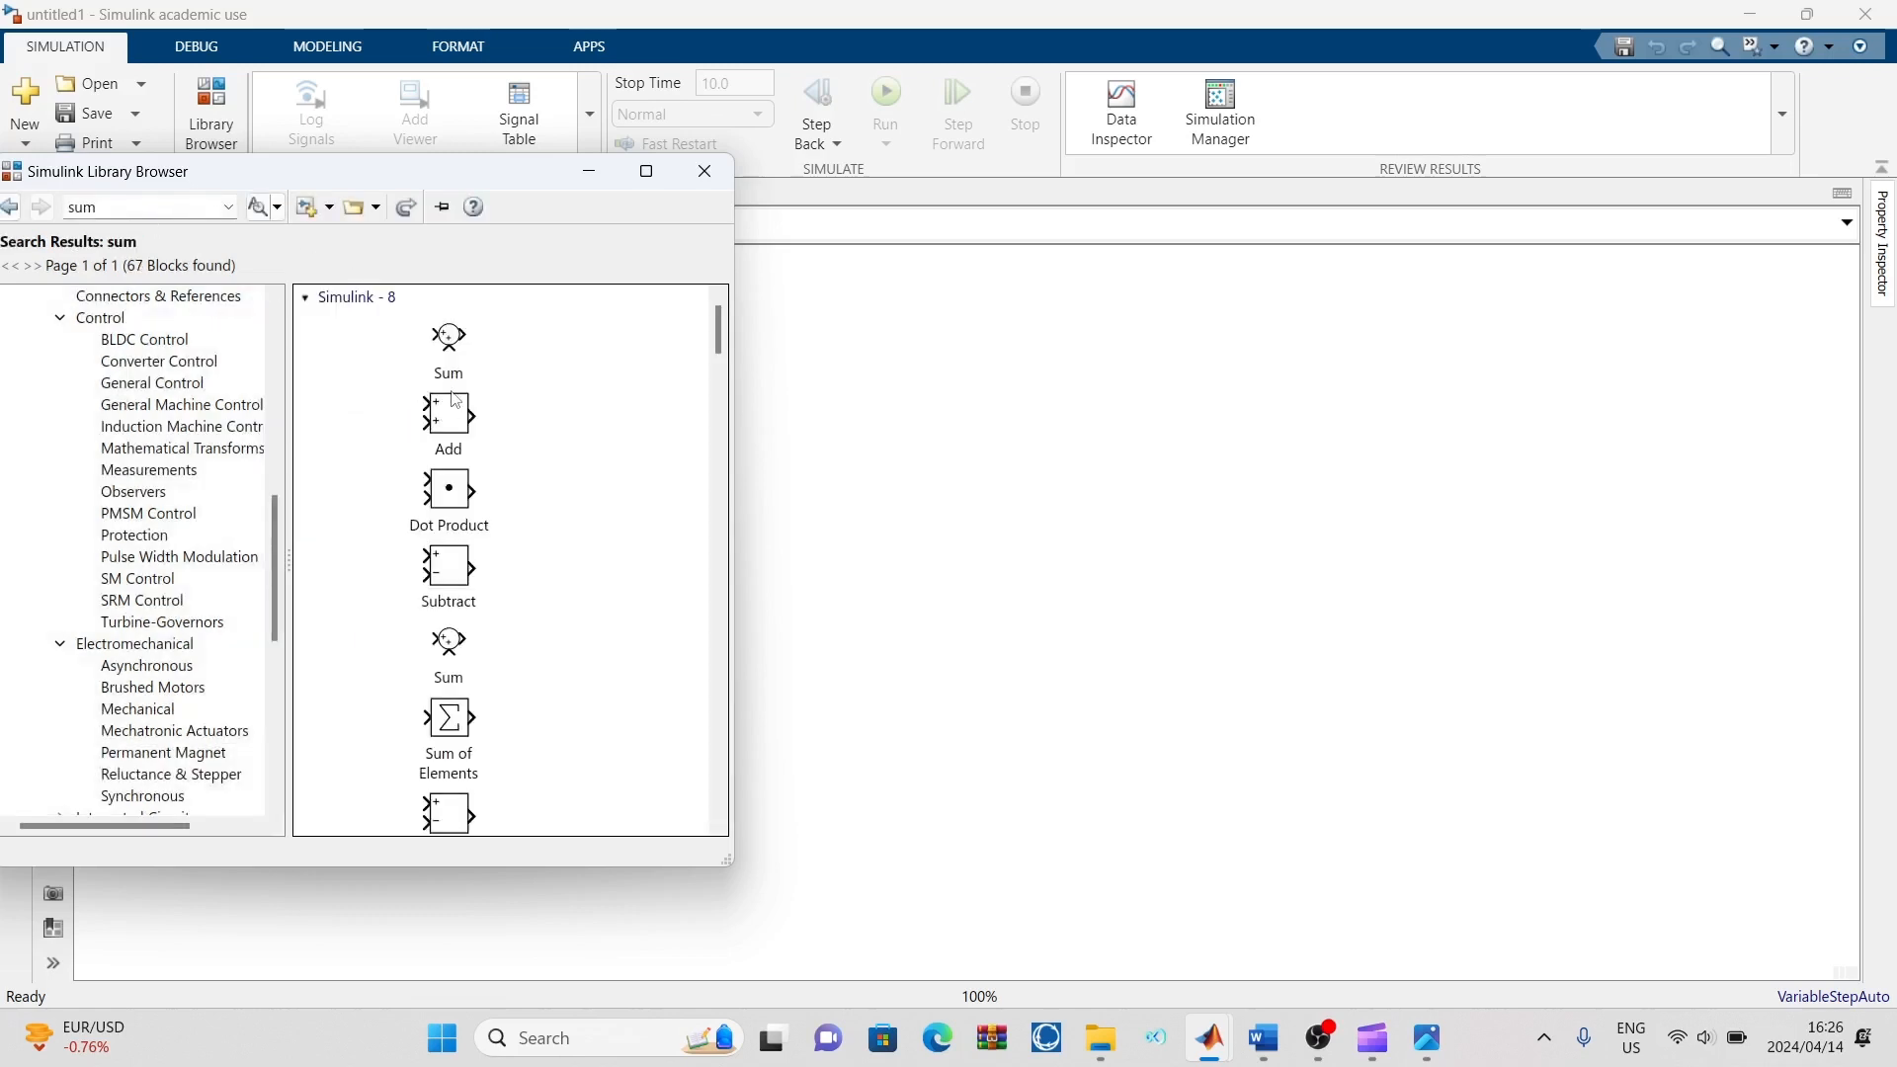
drag(454, 346, 952, 470)
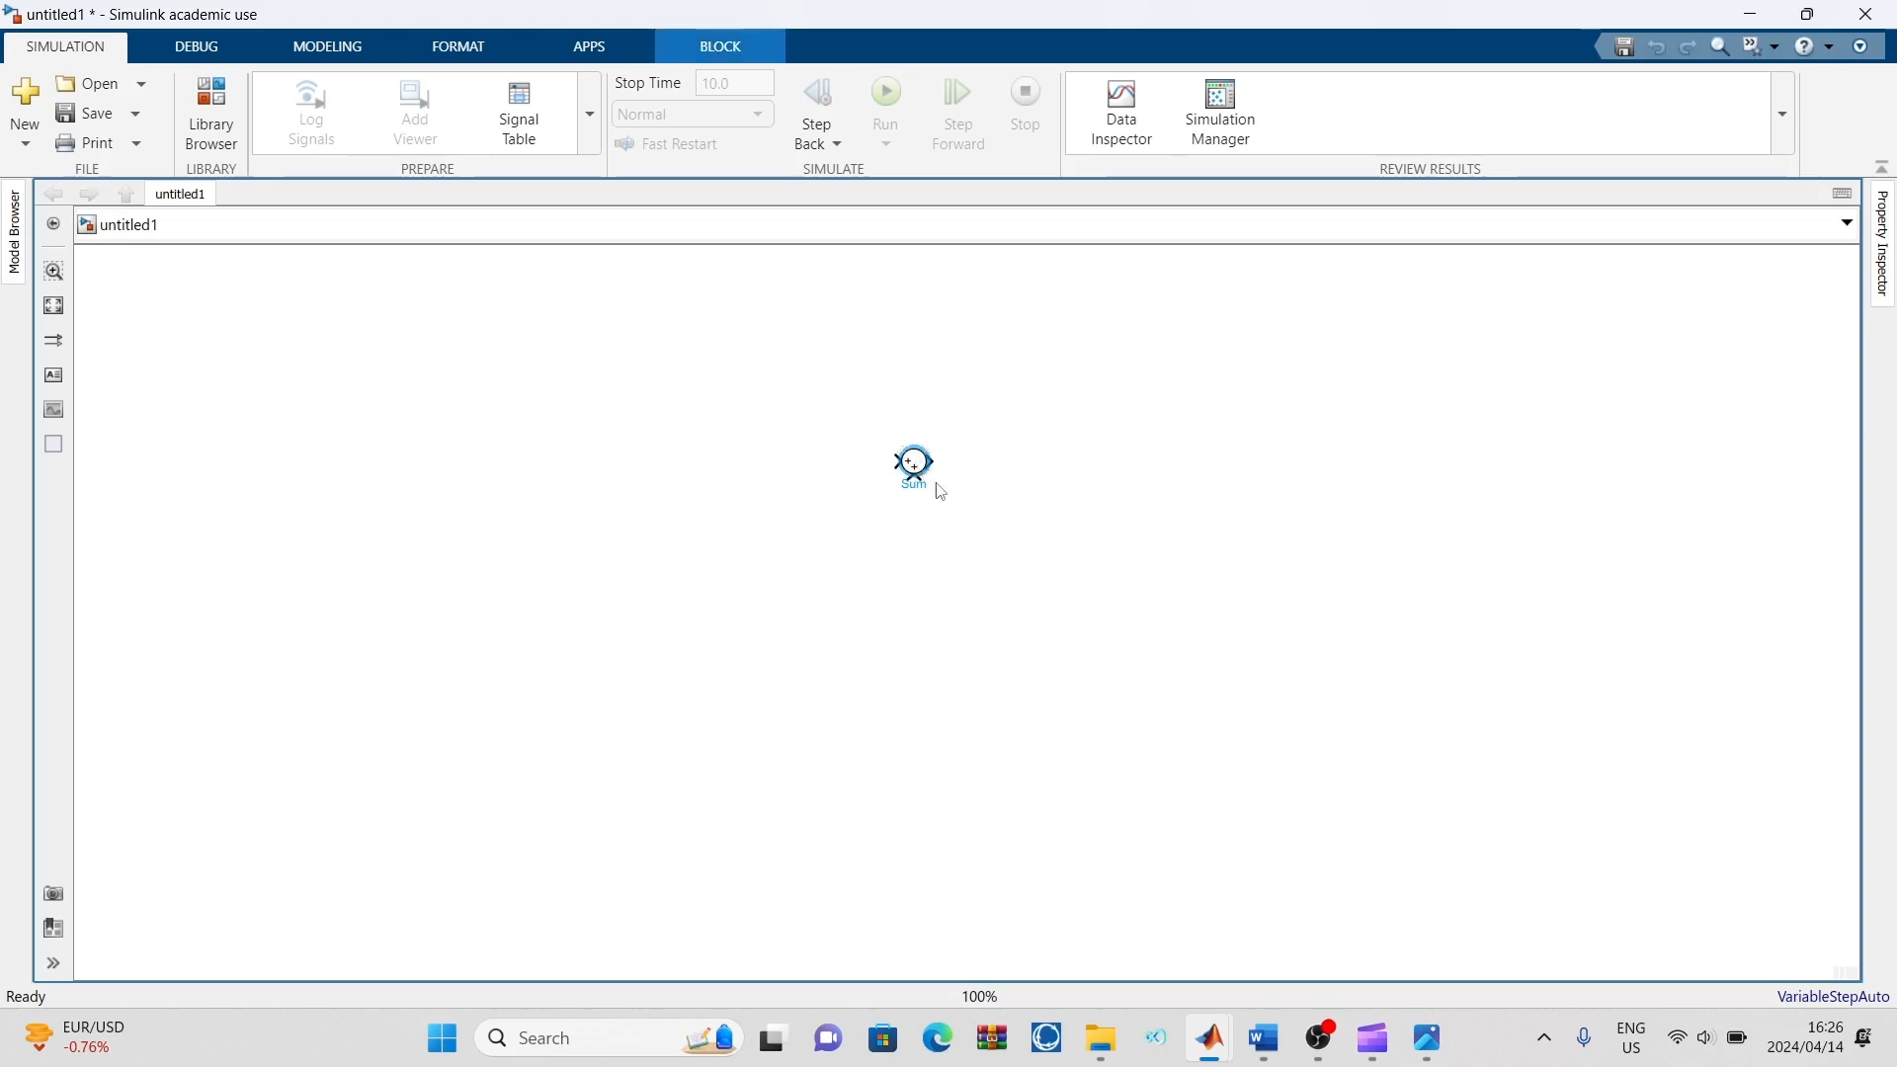
Move the Sum block to the canvas's upper-left area and delete it
drag(897, 475, 324, 354)
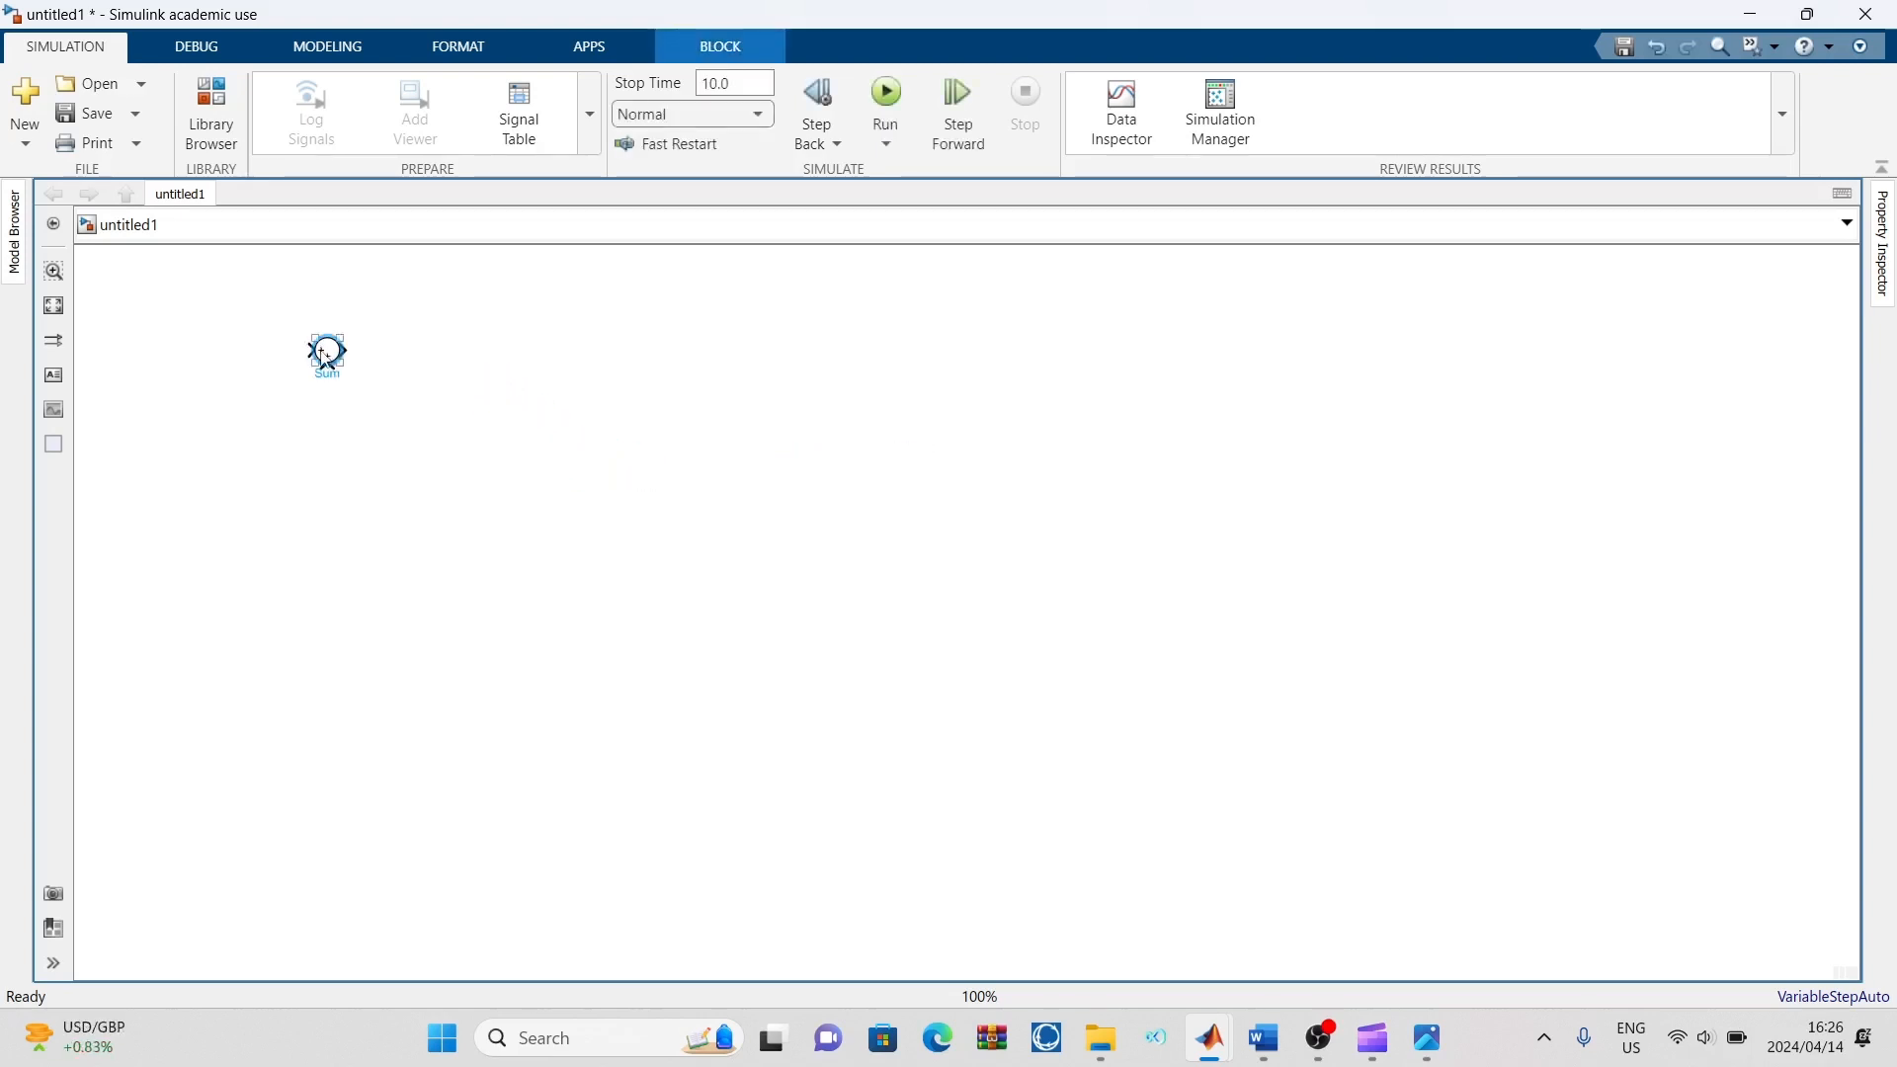
key(Delete)
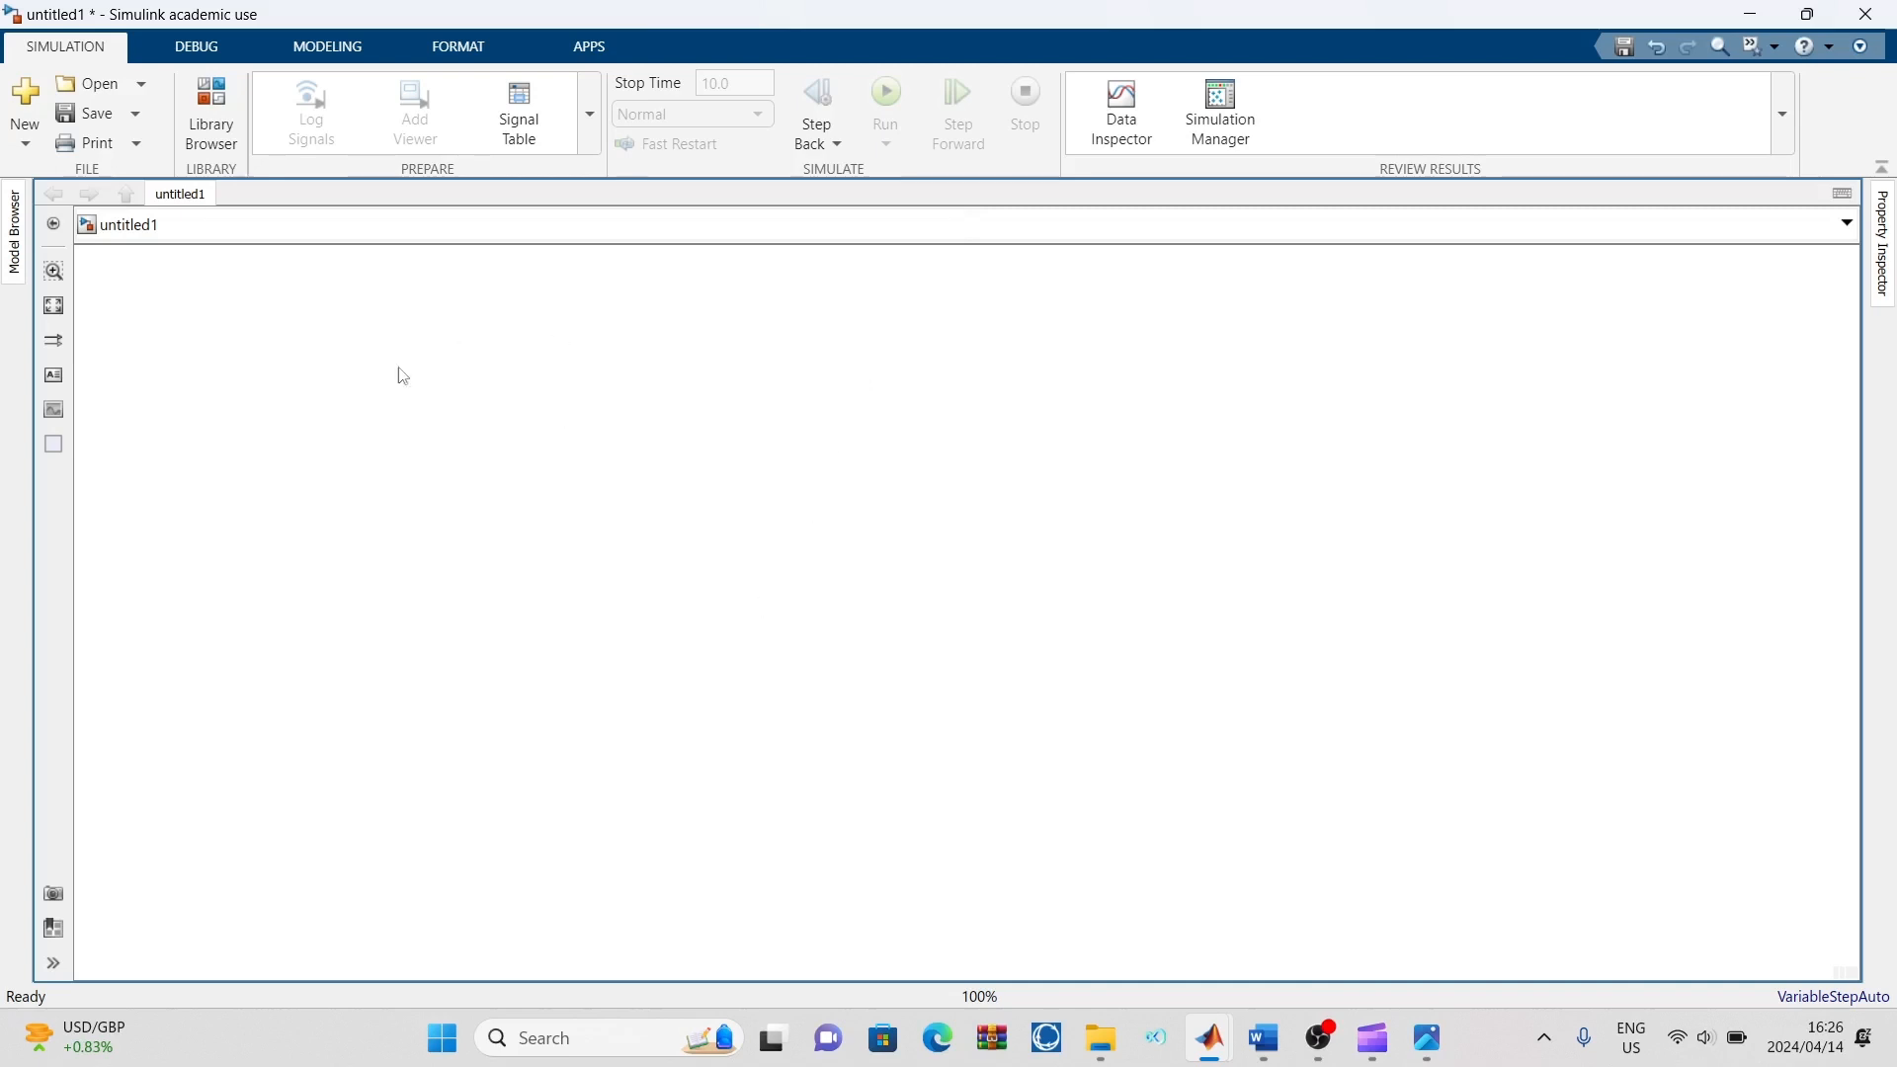
Quick-insert a Sum block by name on the canvas and place it in the upper-left area
double_click(675, 540)
text(sum)
key(Return)
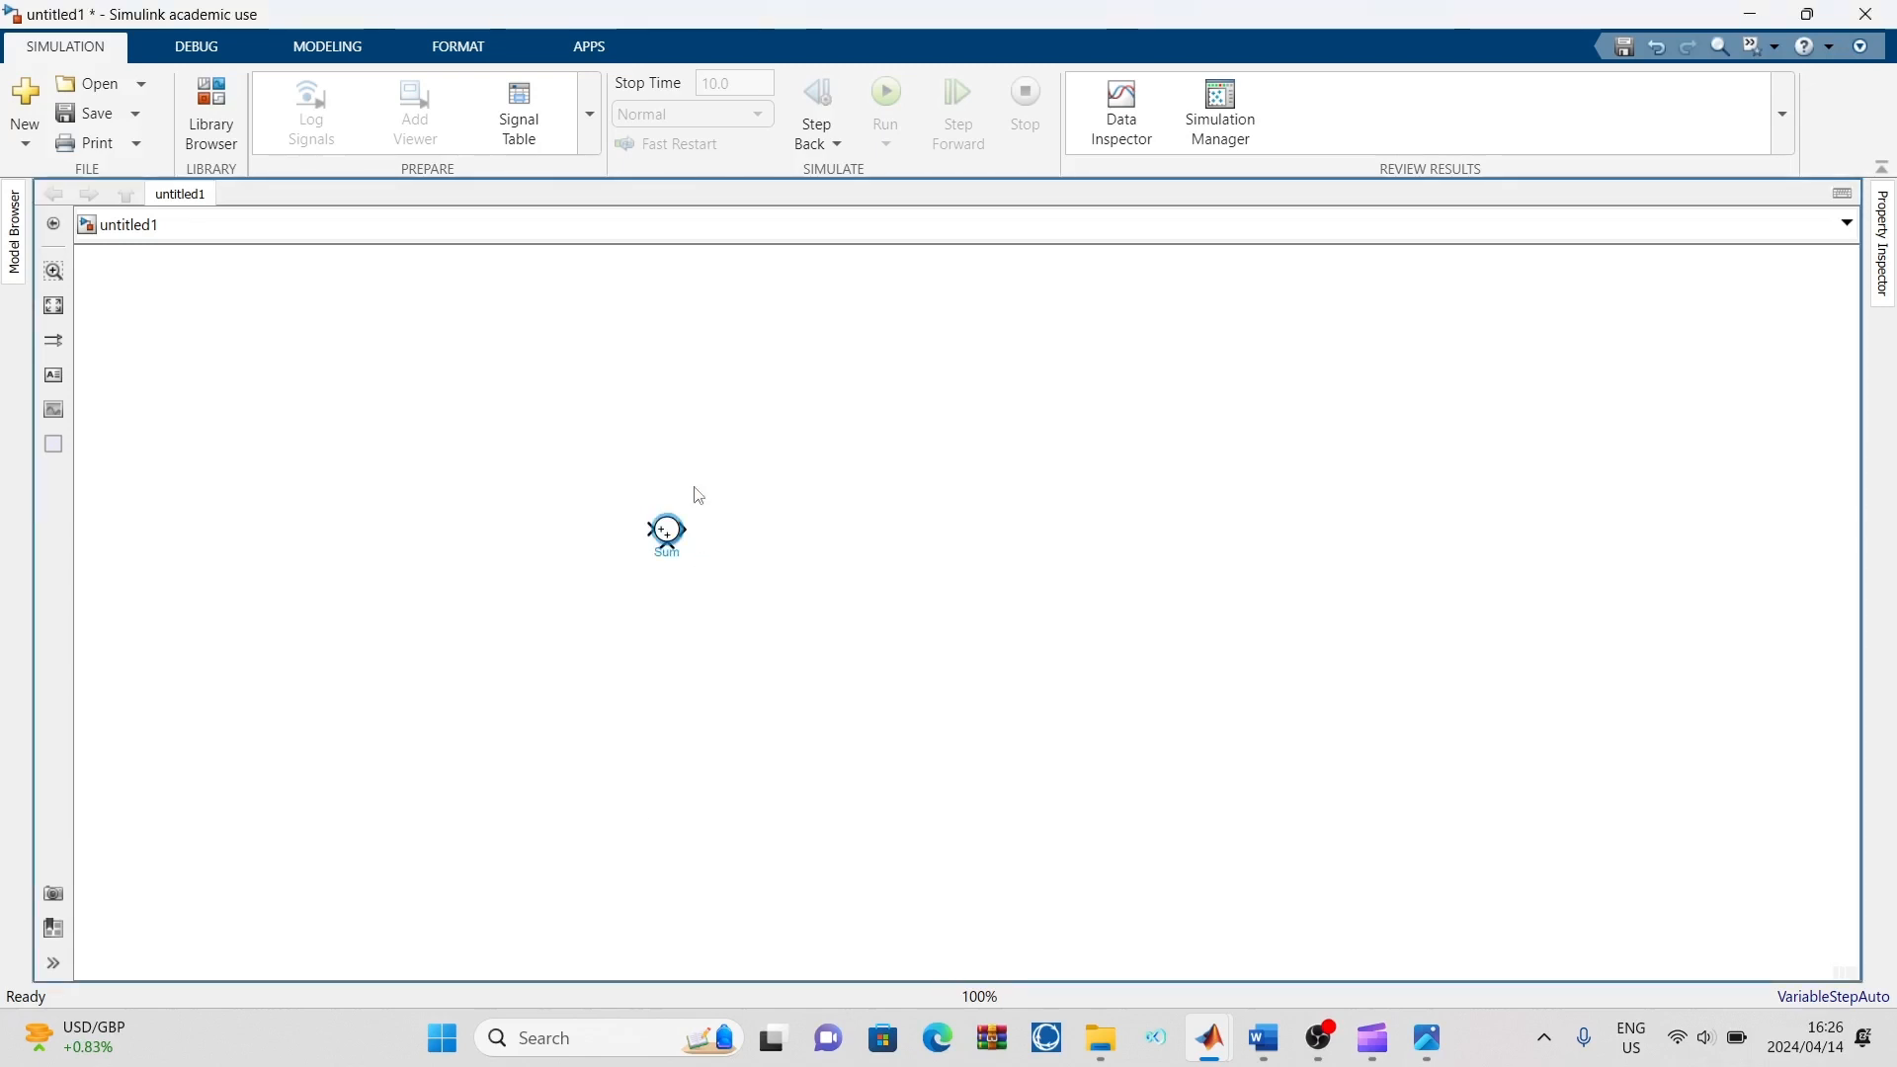
drag(676, 533, 284, 388)
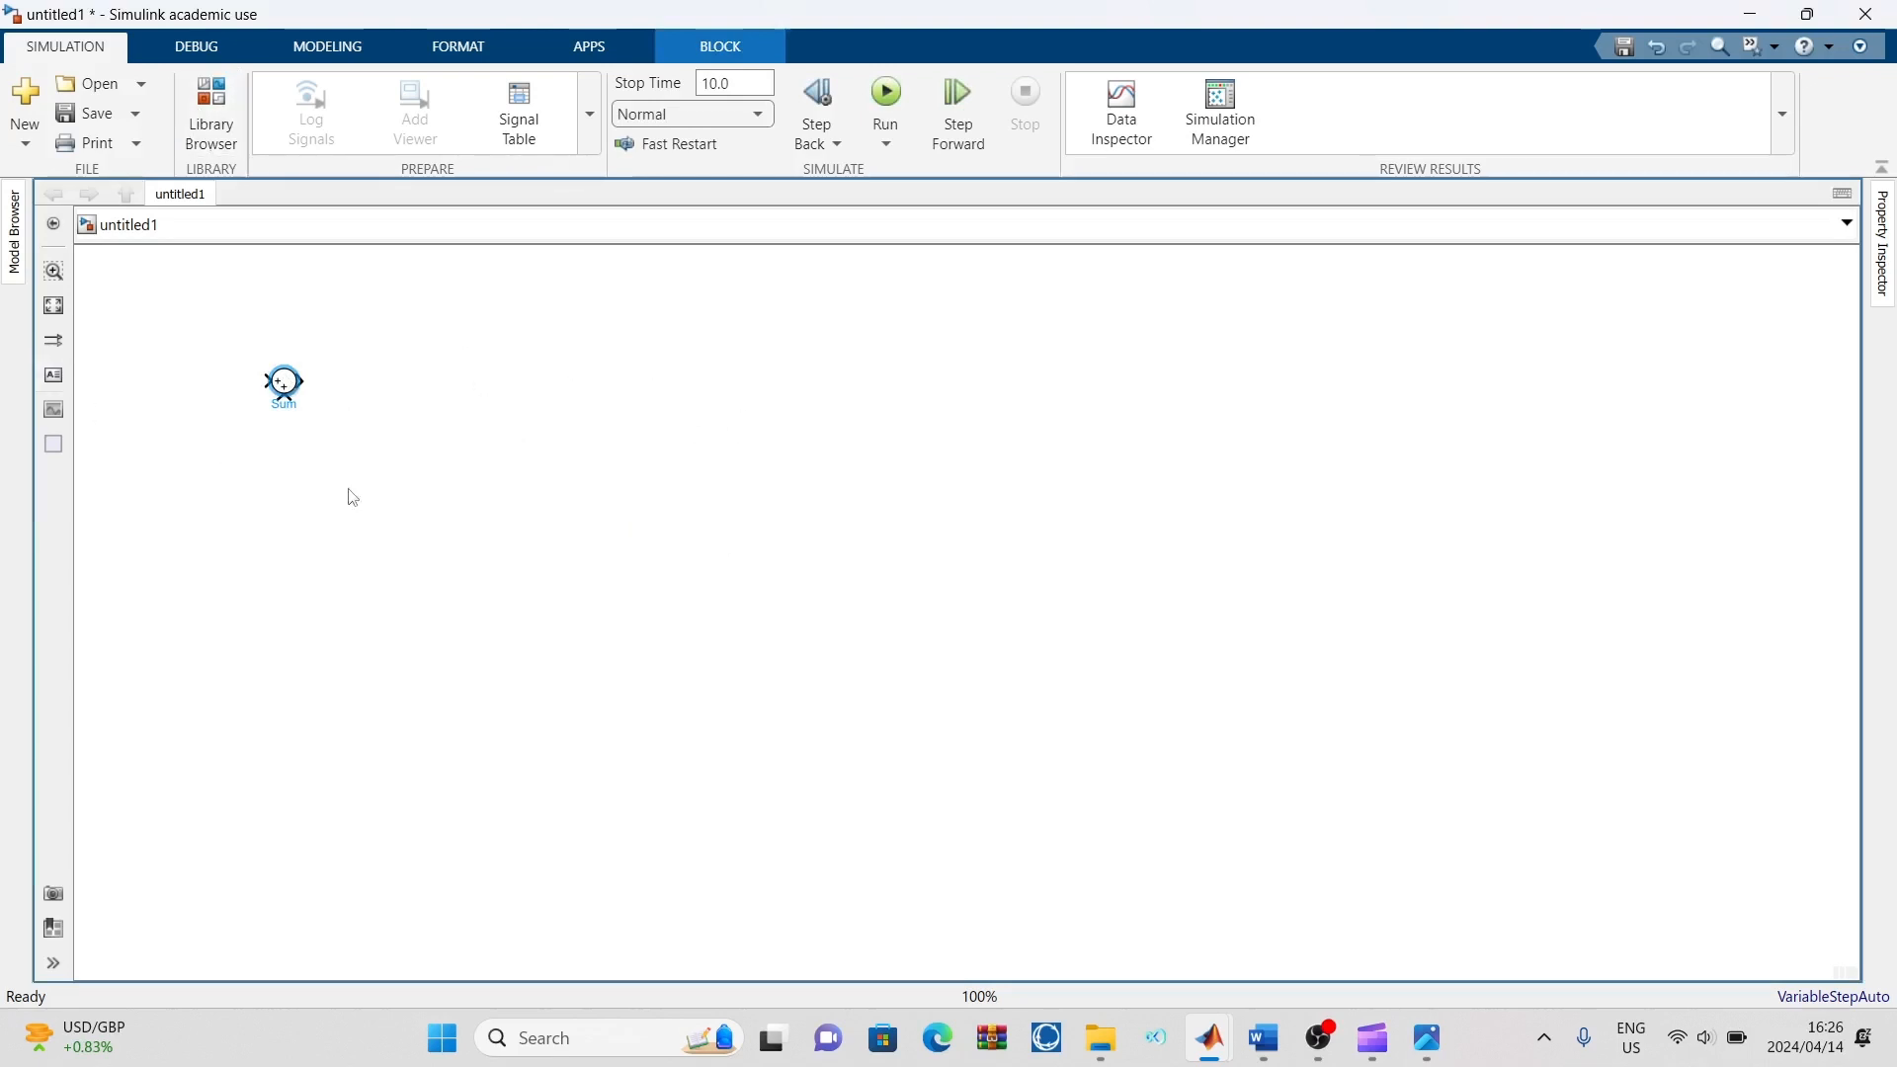
Shift the Sum block toward the middle of the canvas and remove it from the model
click(1022, 425)
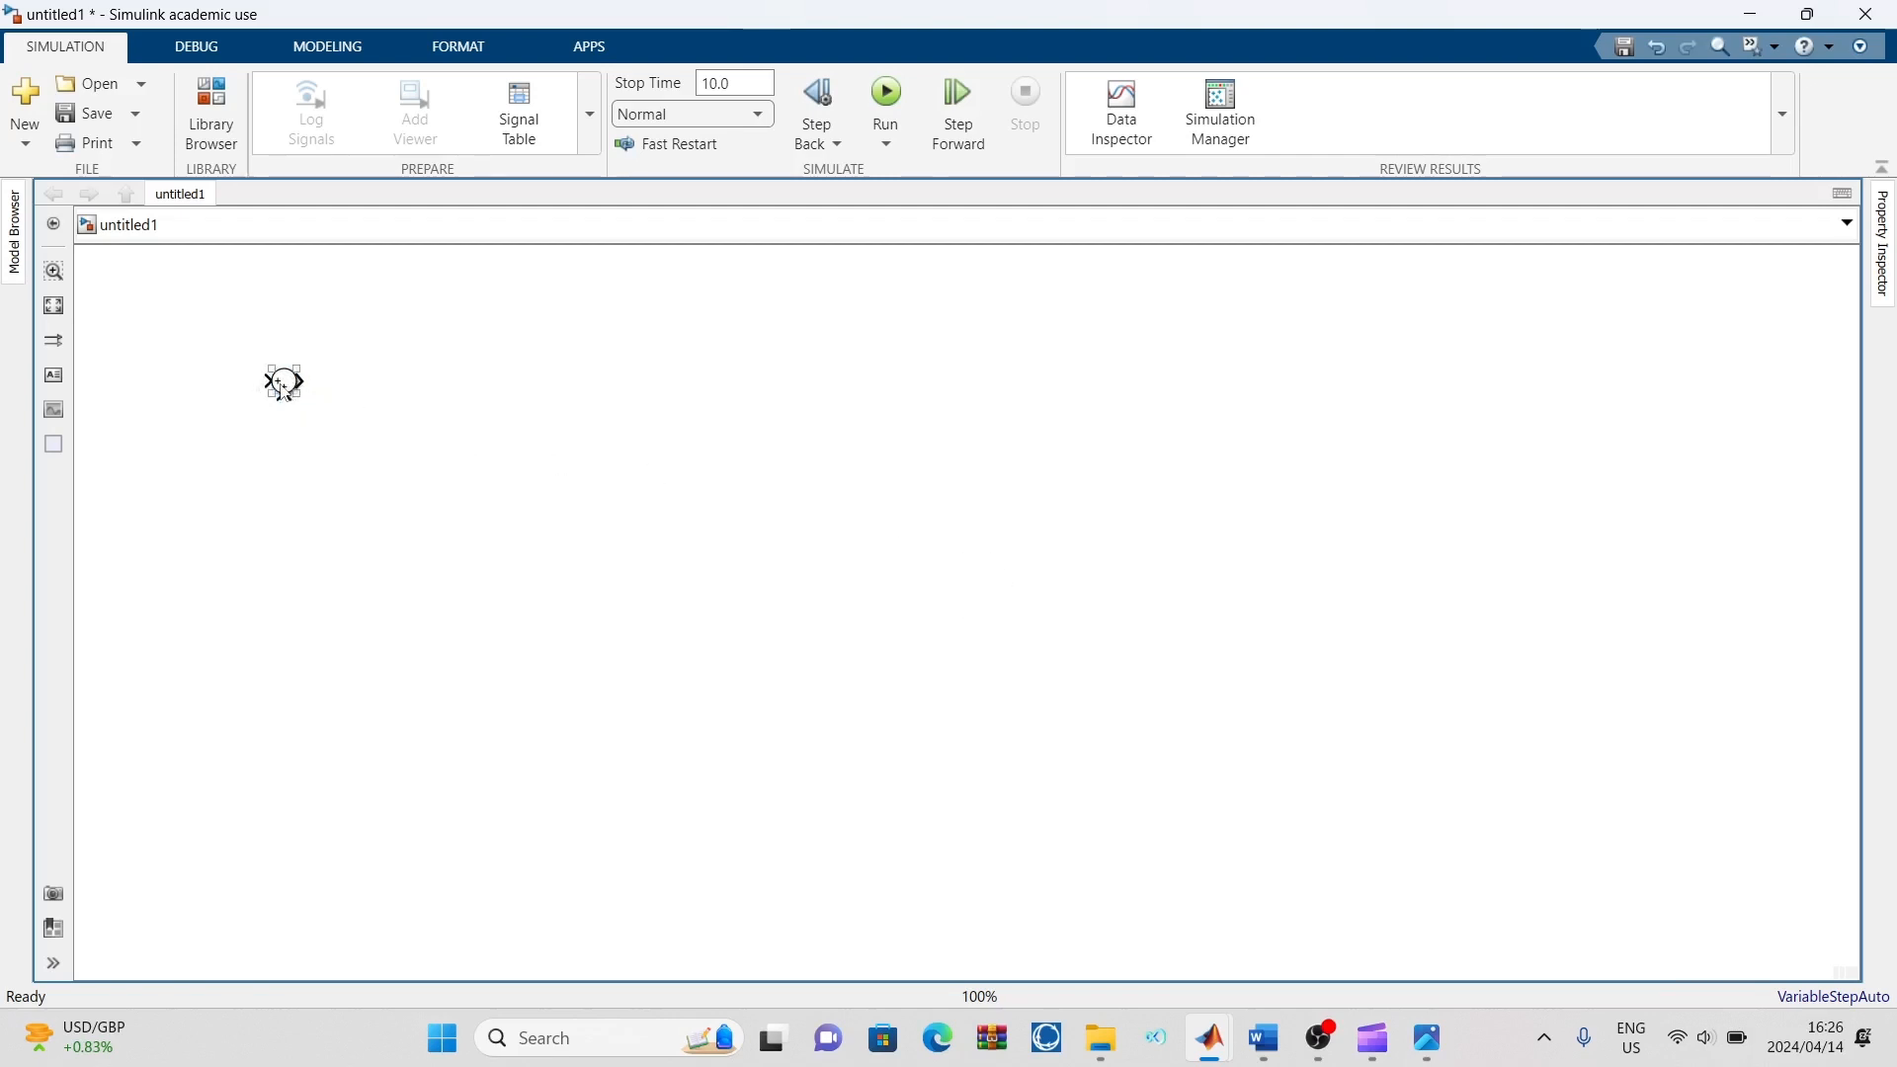
drag(311, 404, 533, 491)
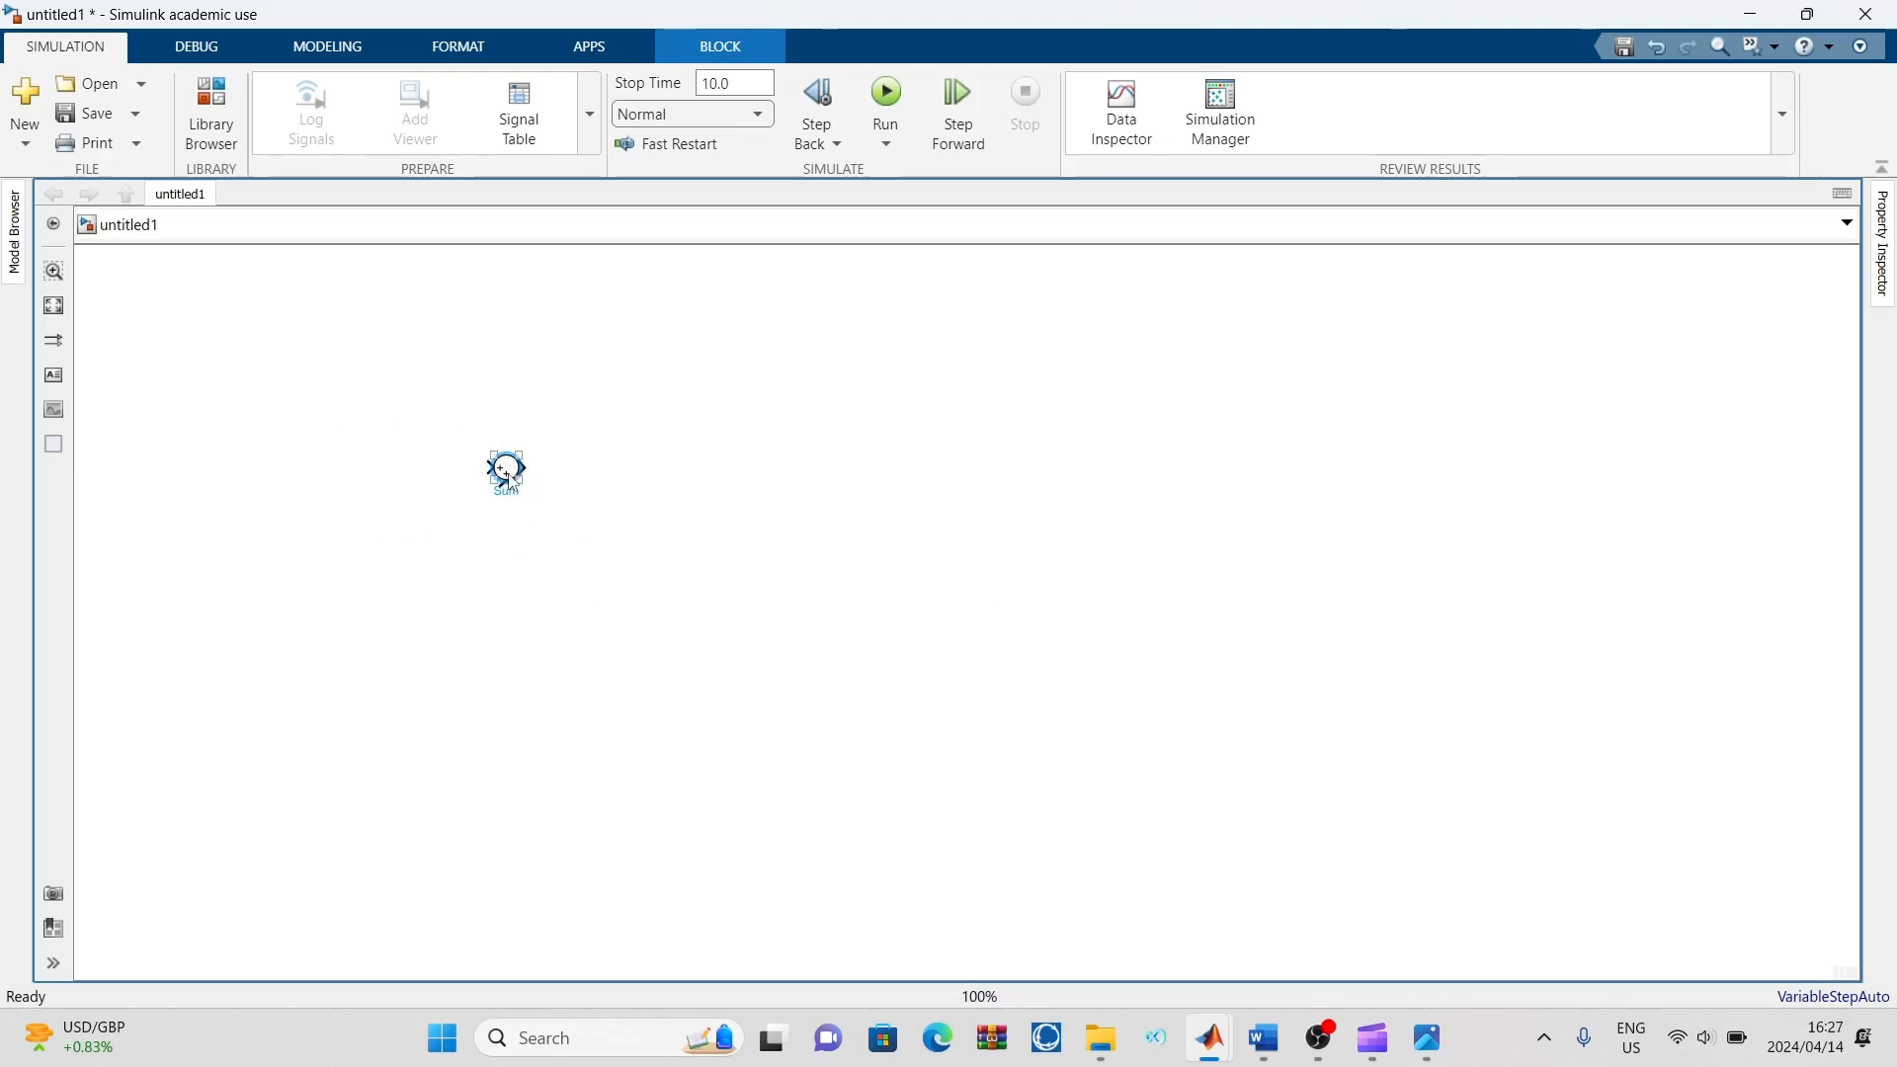
key(Delete)
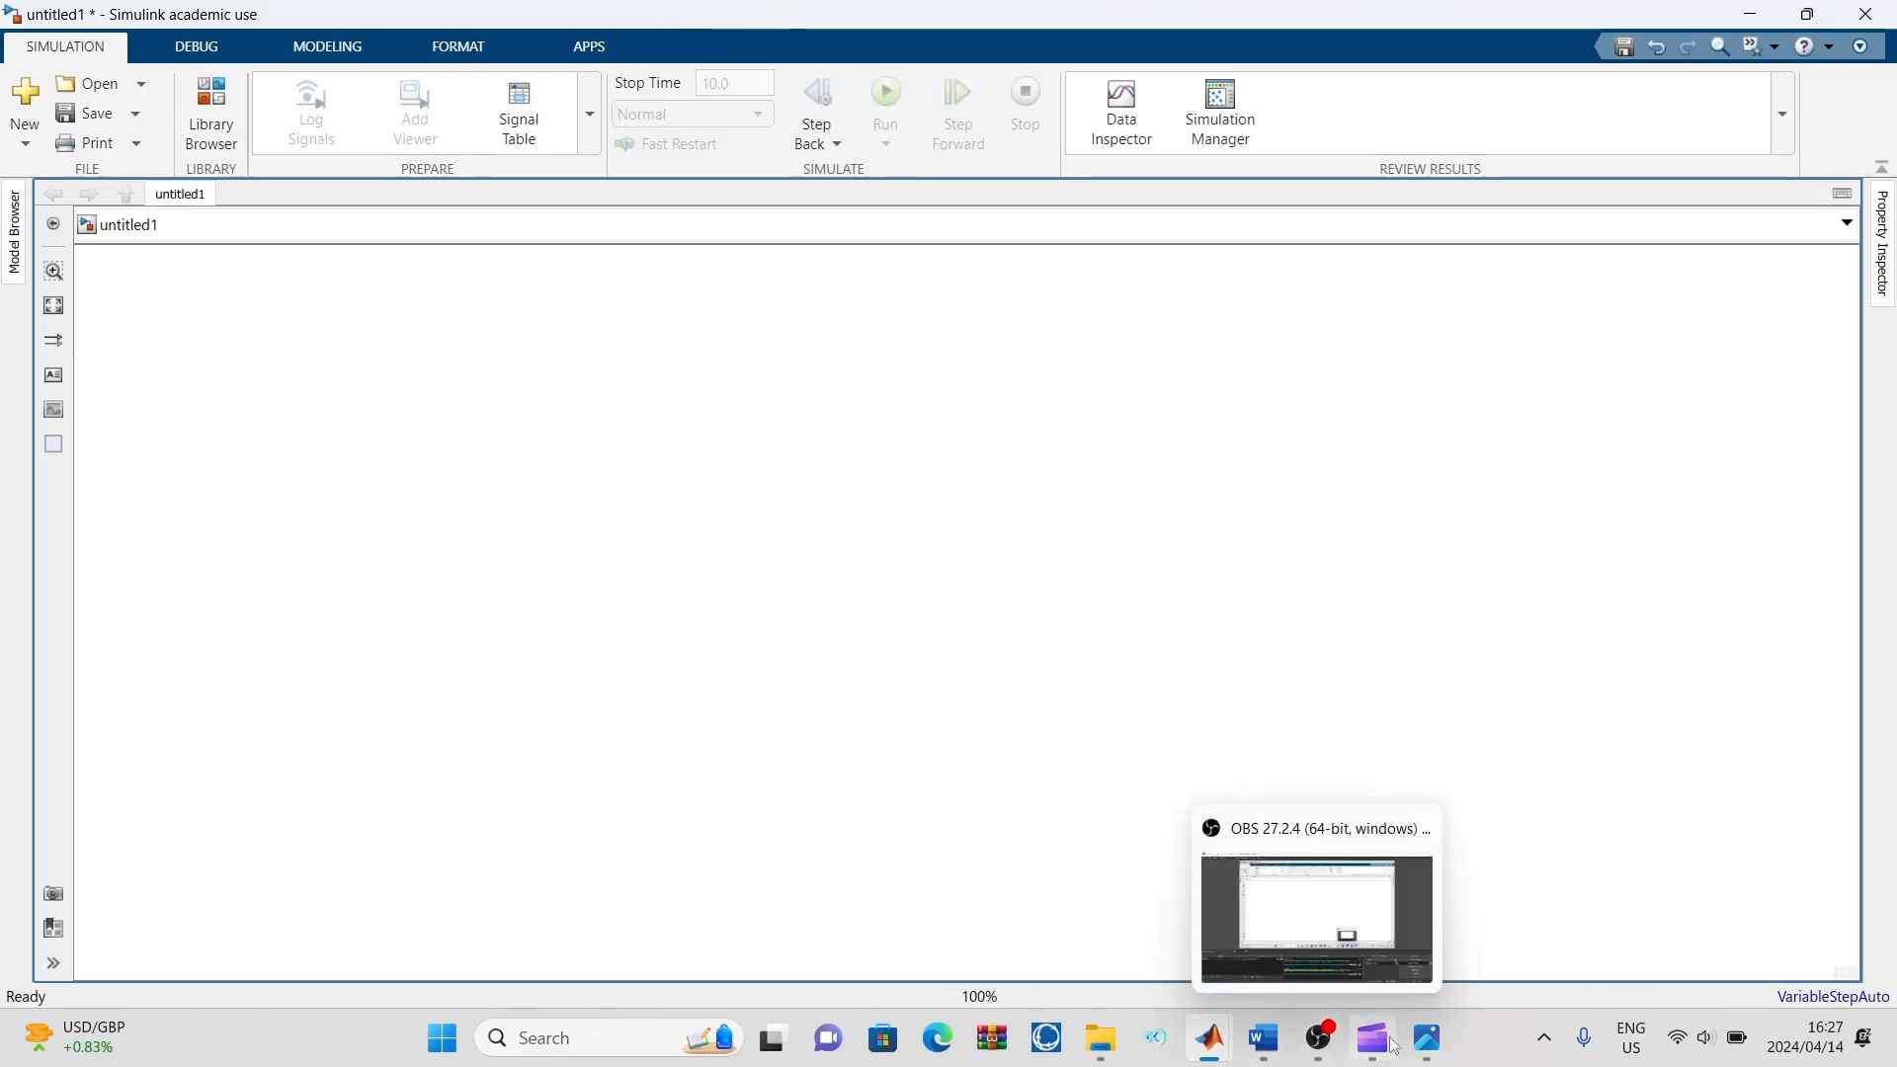
View the reference block diagram image, then return to the untitled1 model and close the Library Browser
click(1427, 1039)
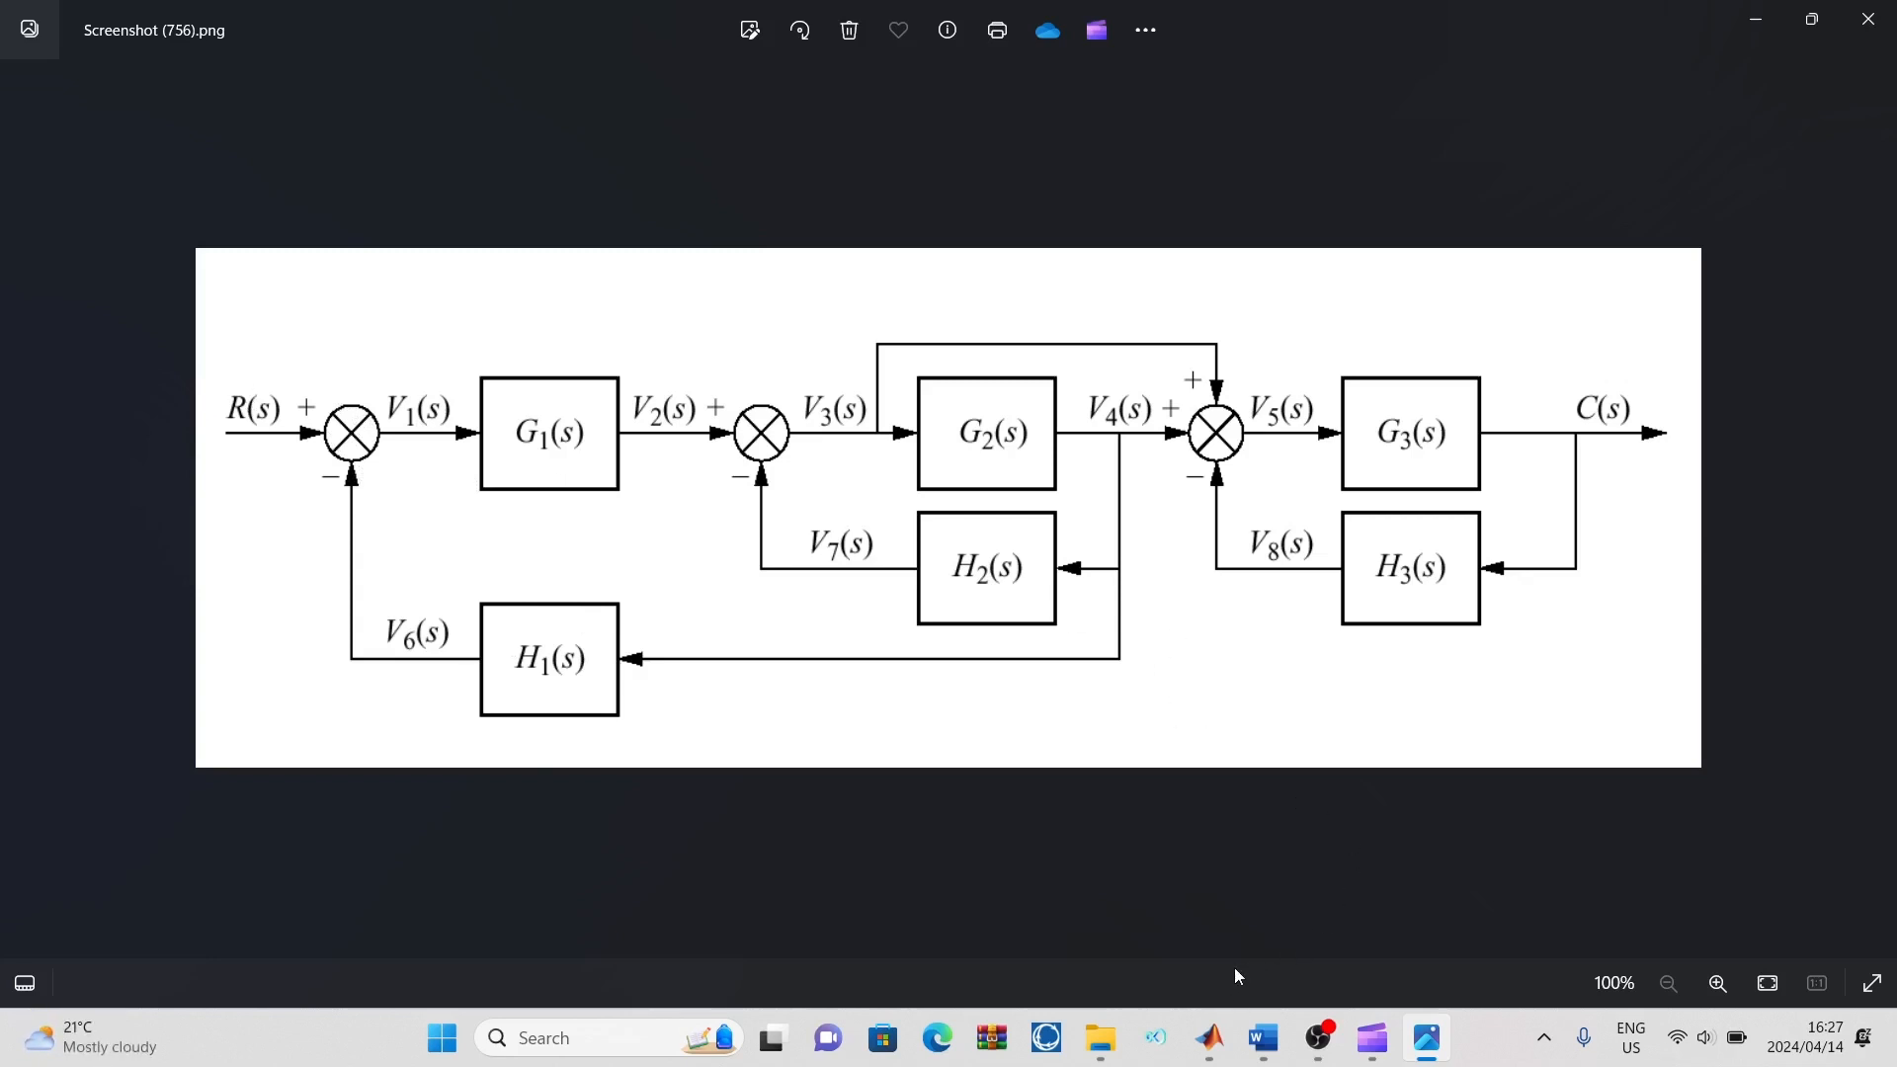
mouse_move(1210, 1037)
click(1354, 923)
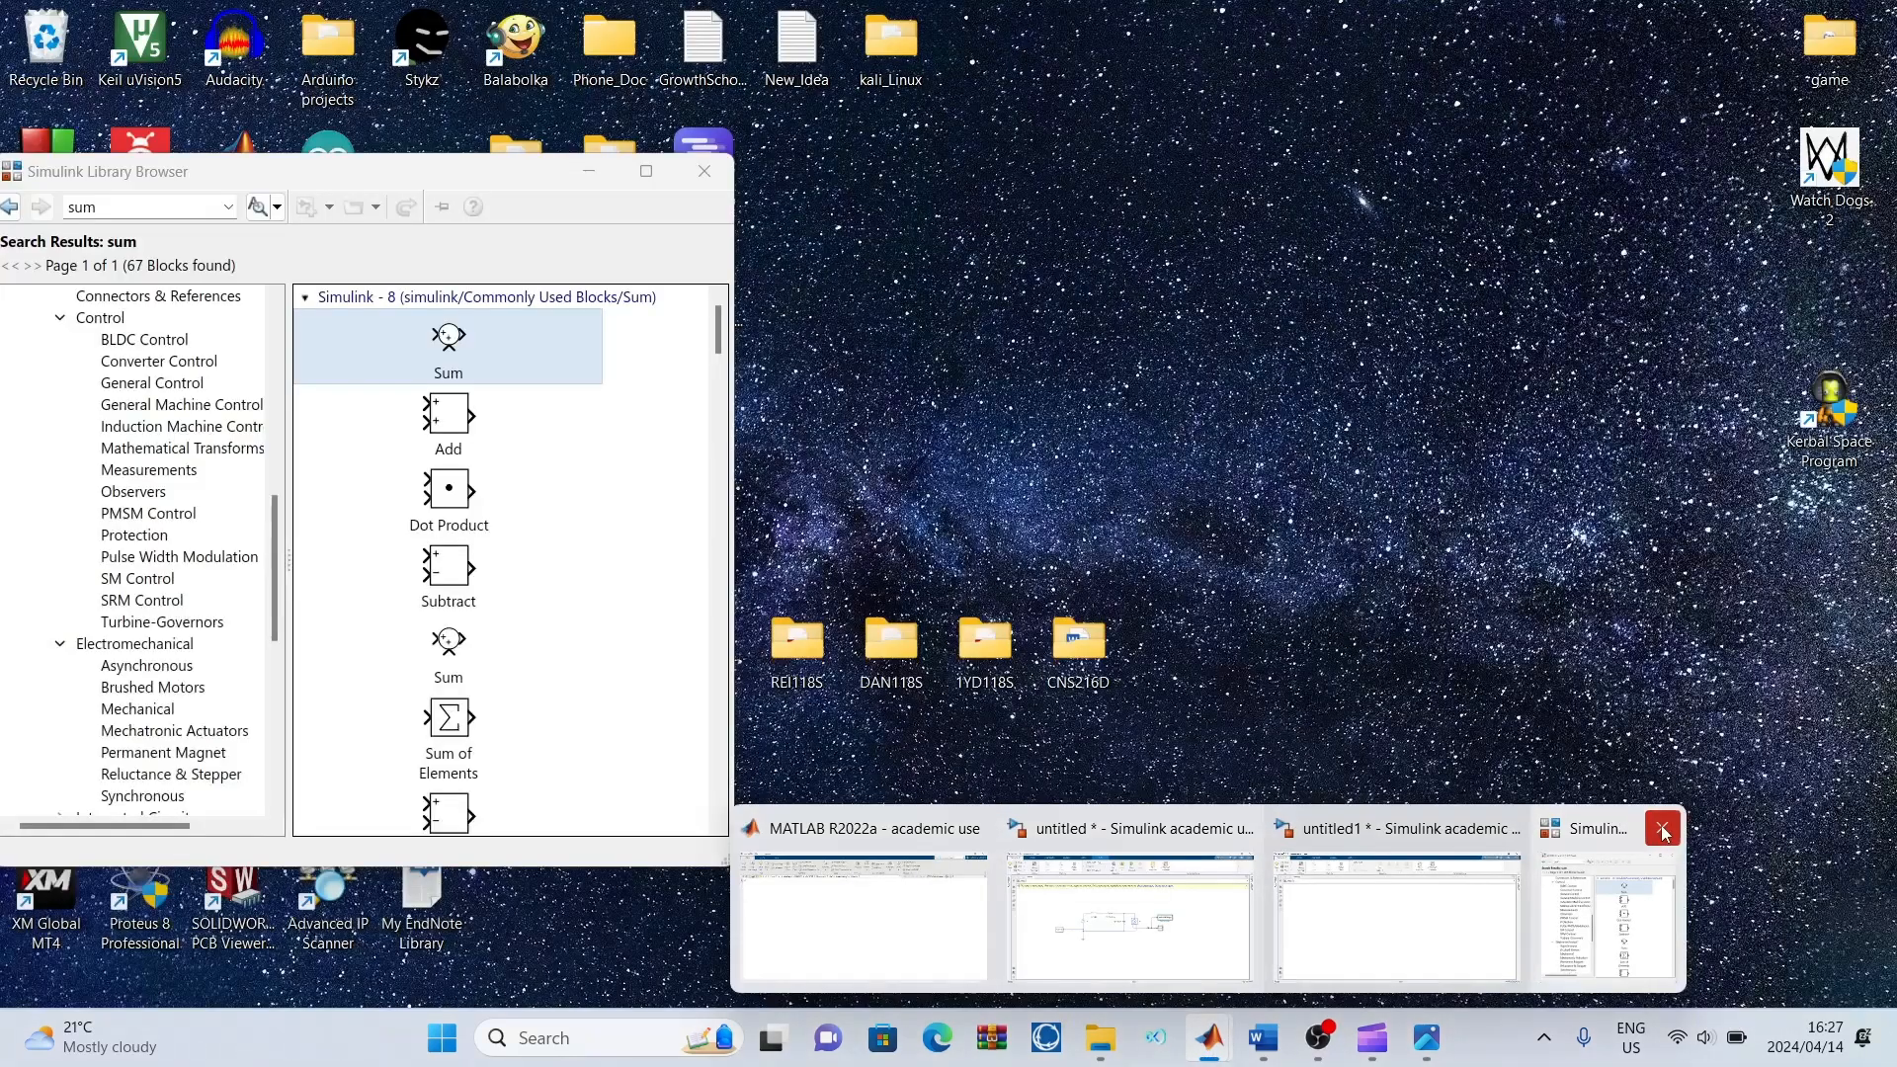
click(1662, 828)
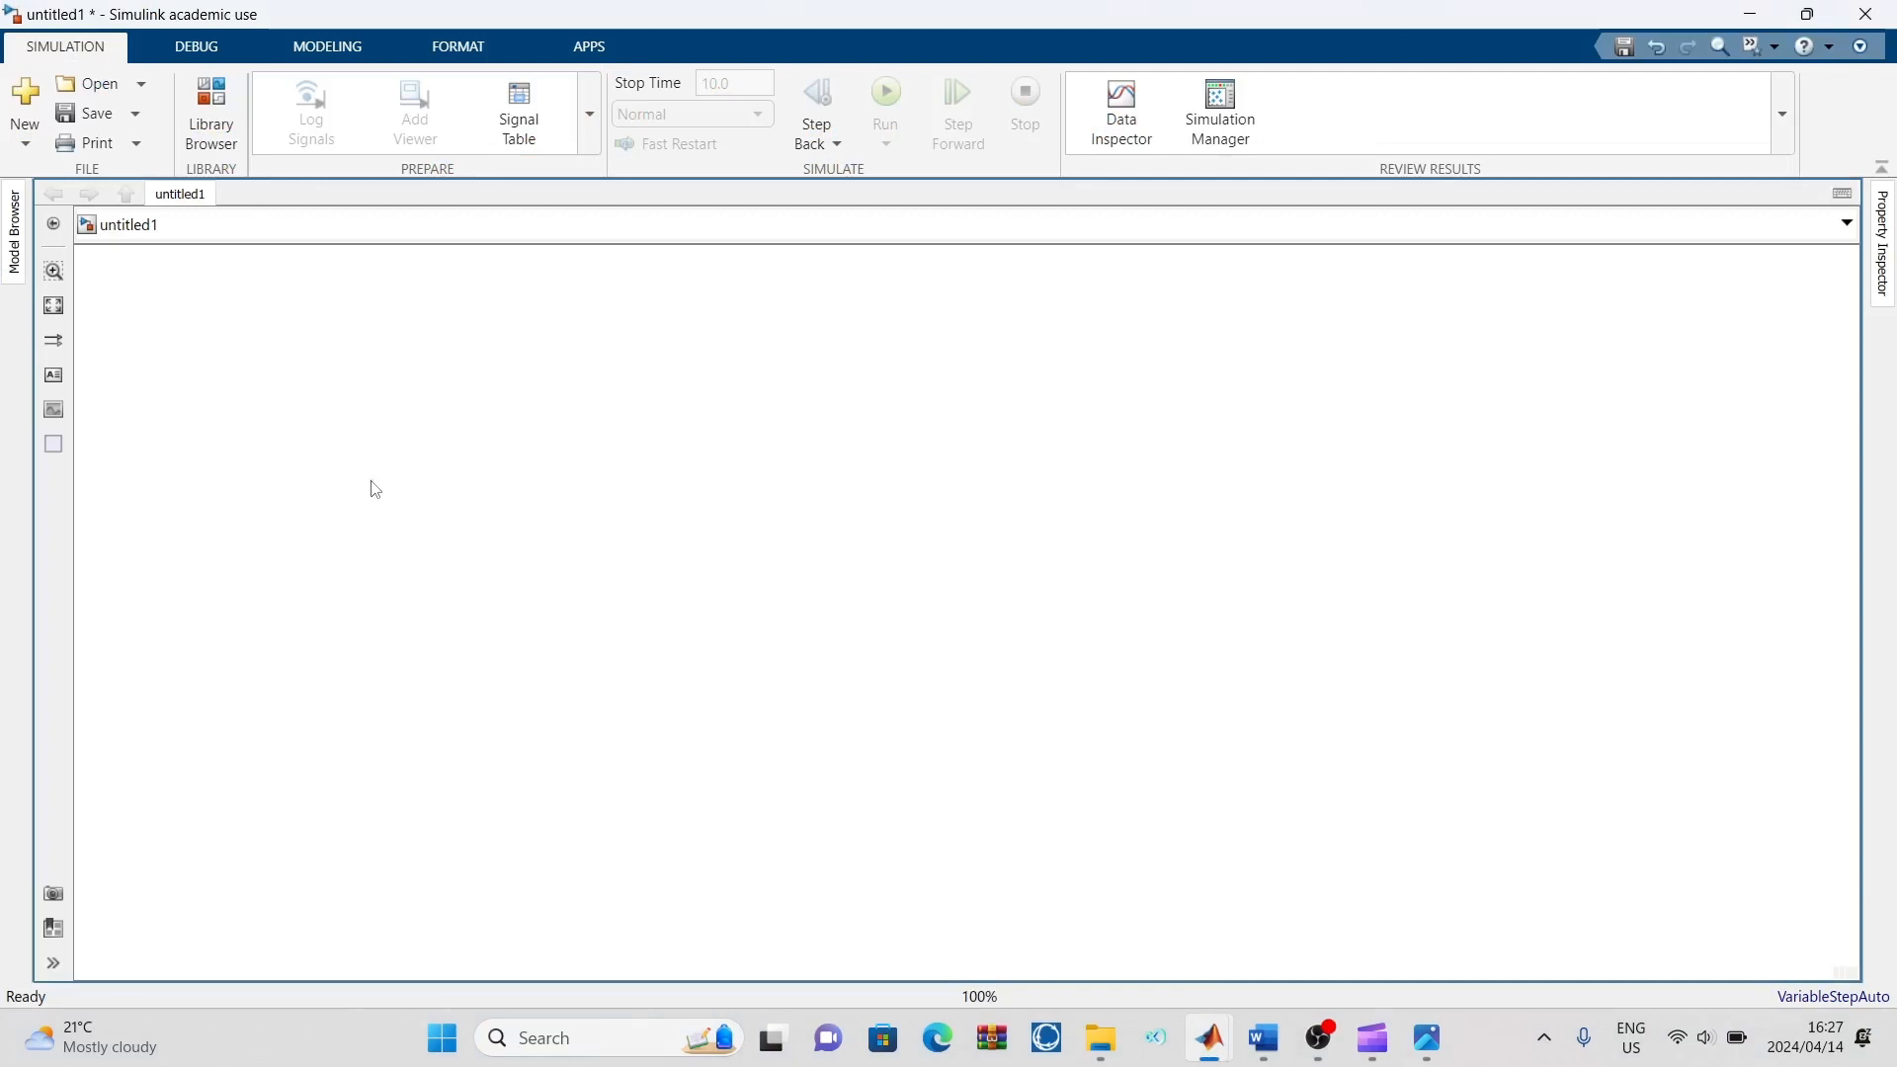
Review the reference block diagram again and switch back to the untitled1 Simulink model
click(1427, 1037)
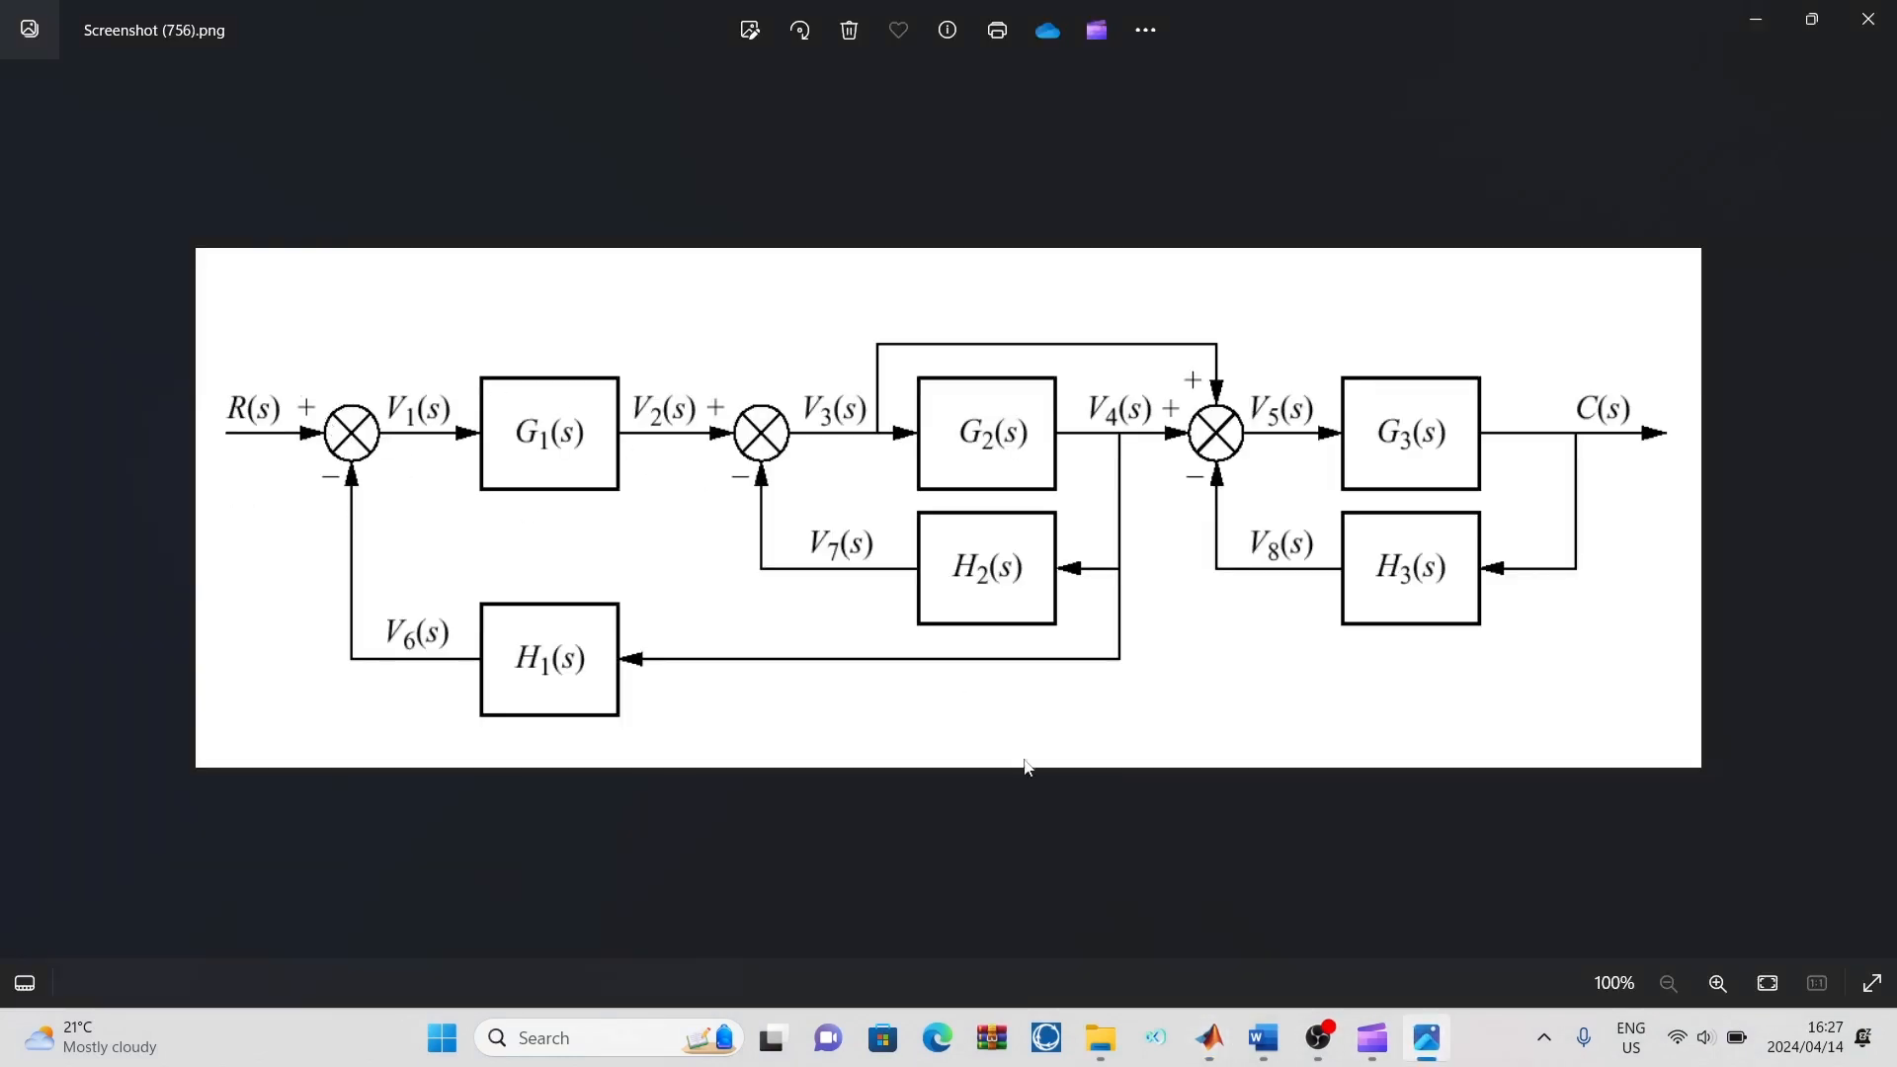
mouse_move(1210, 1038)
click(966, 892)
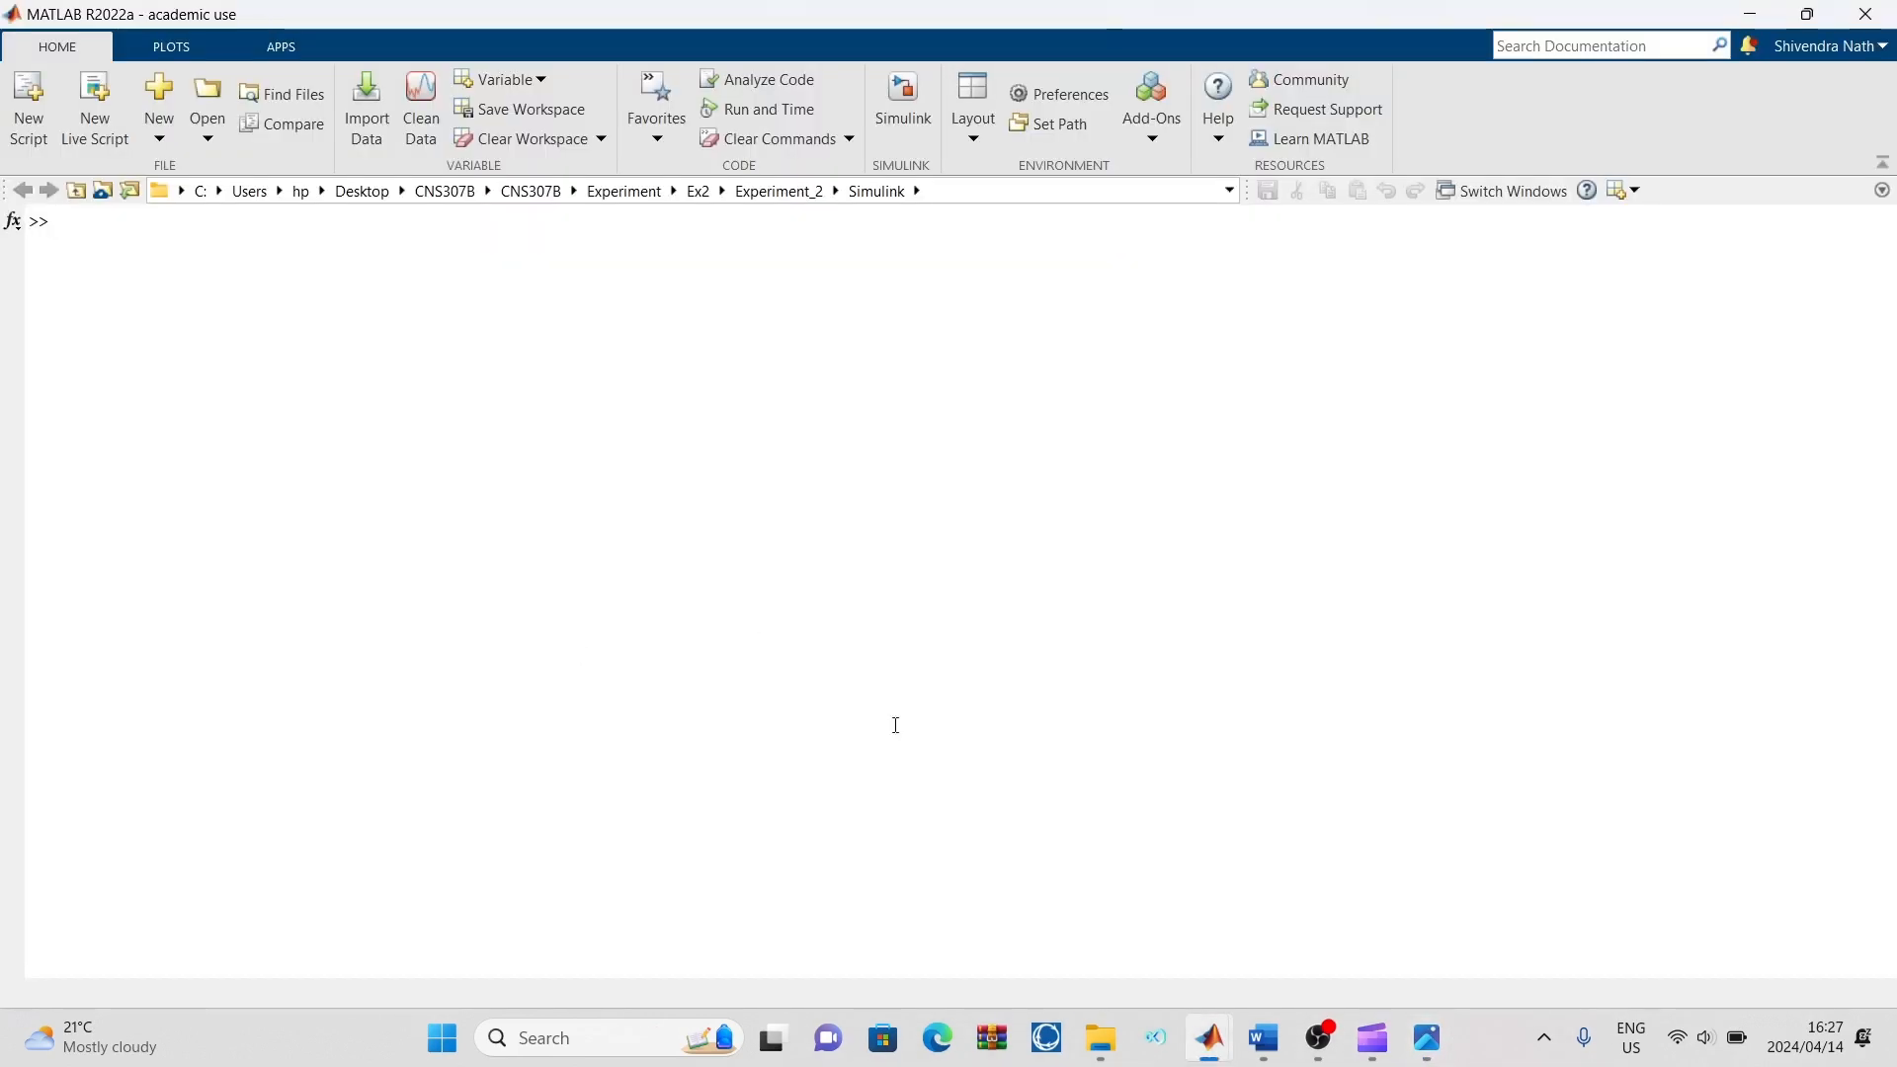
mouse_move(1207, 1057)
click(1426, 940)
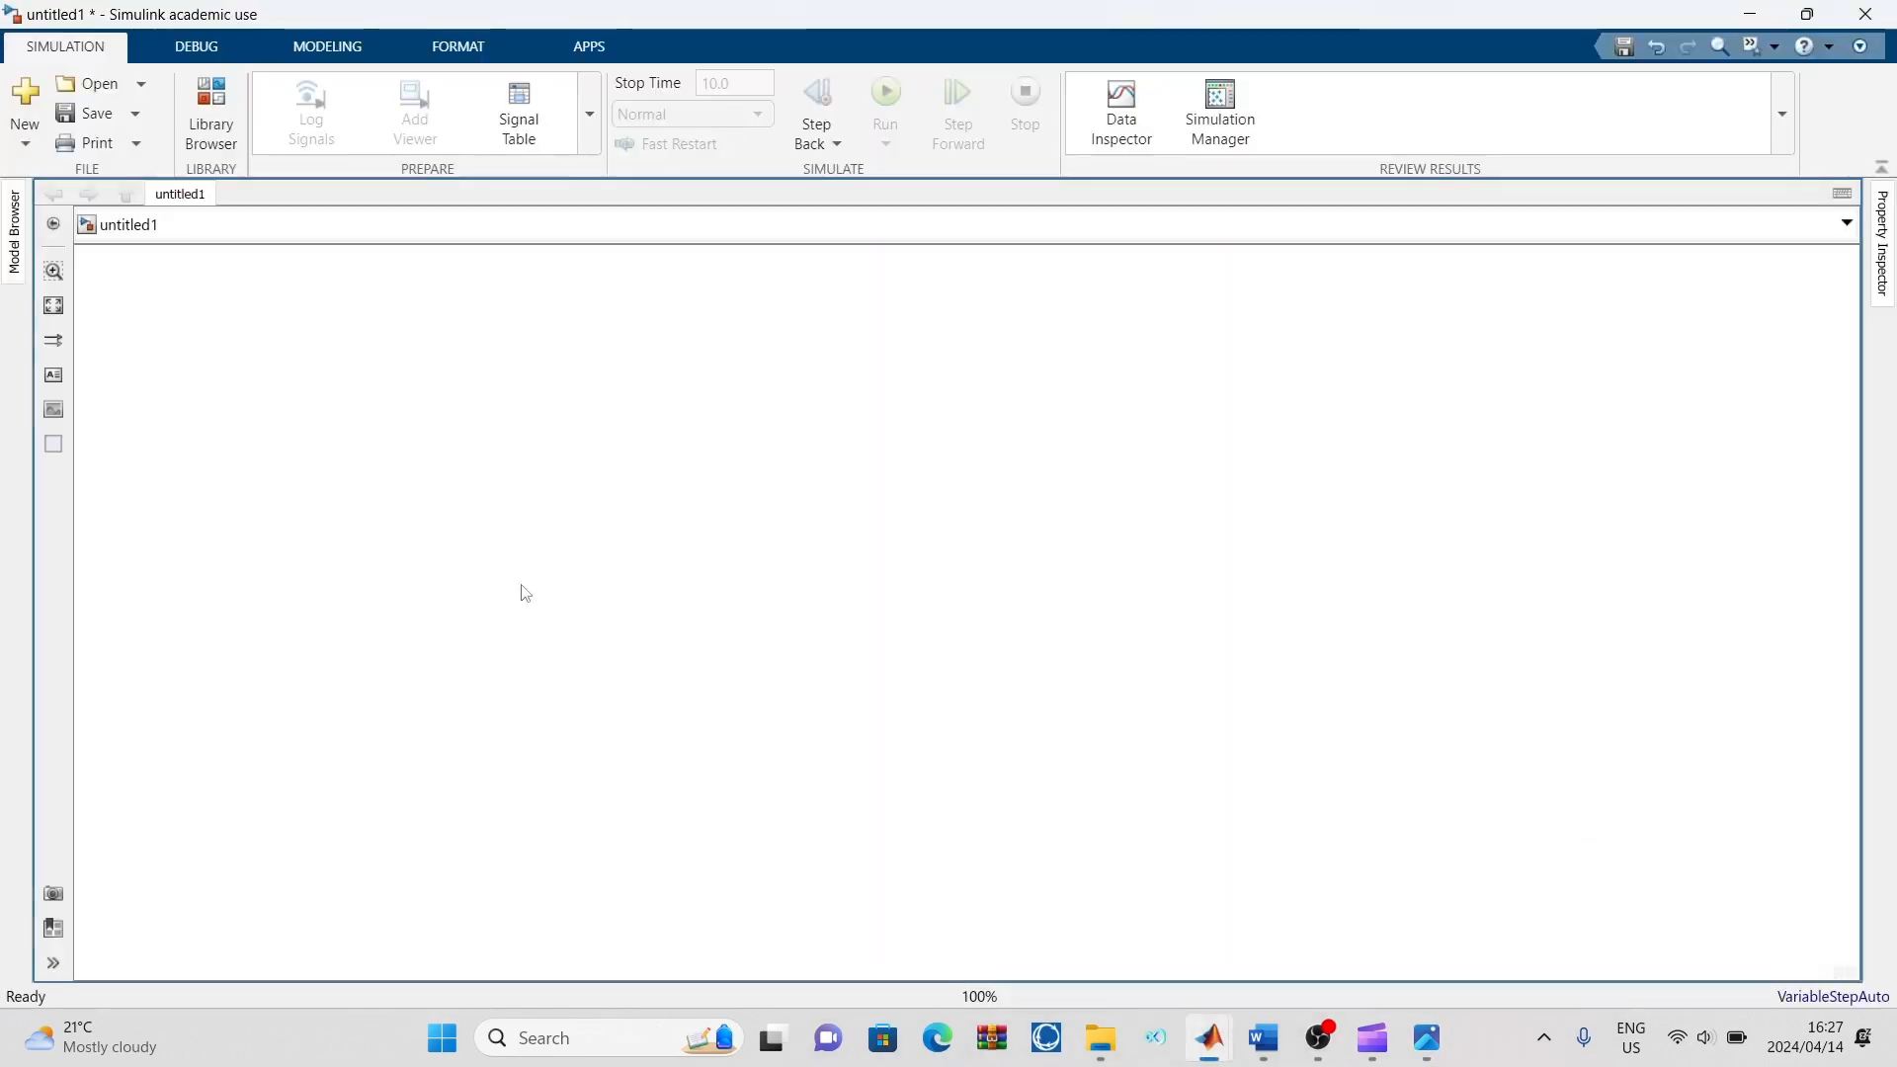
Quick-insert a Sum block on the empty canvas and position it left of the centre
double_click(496, 571)
text(sum)
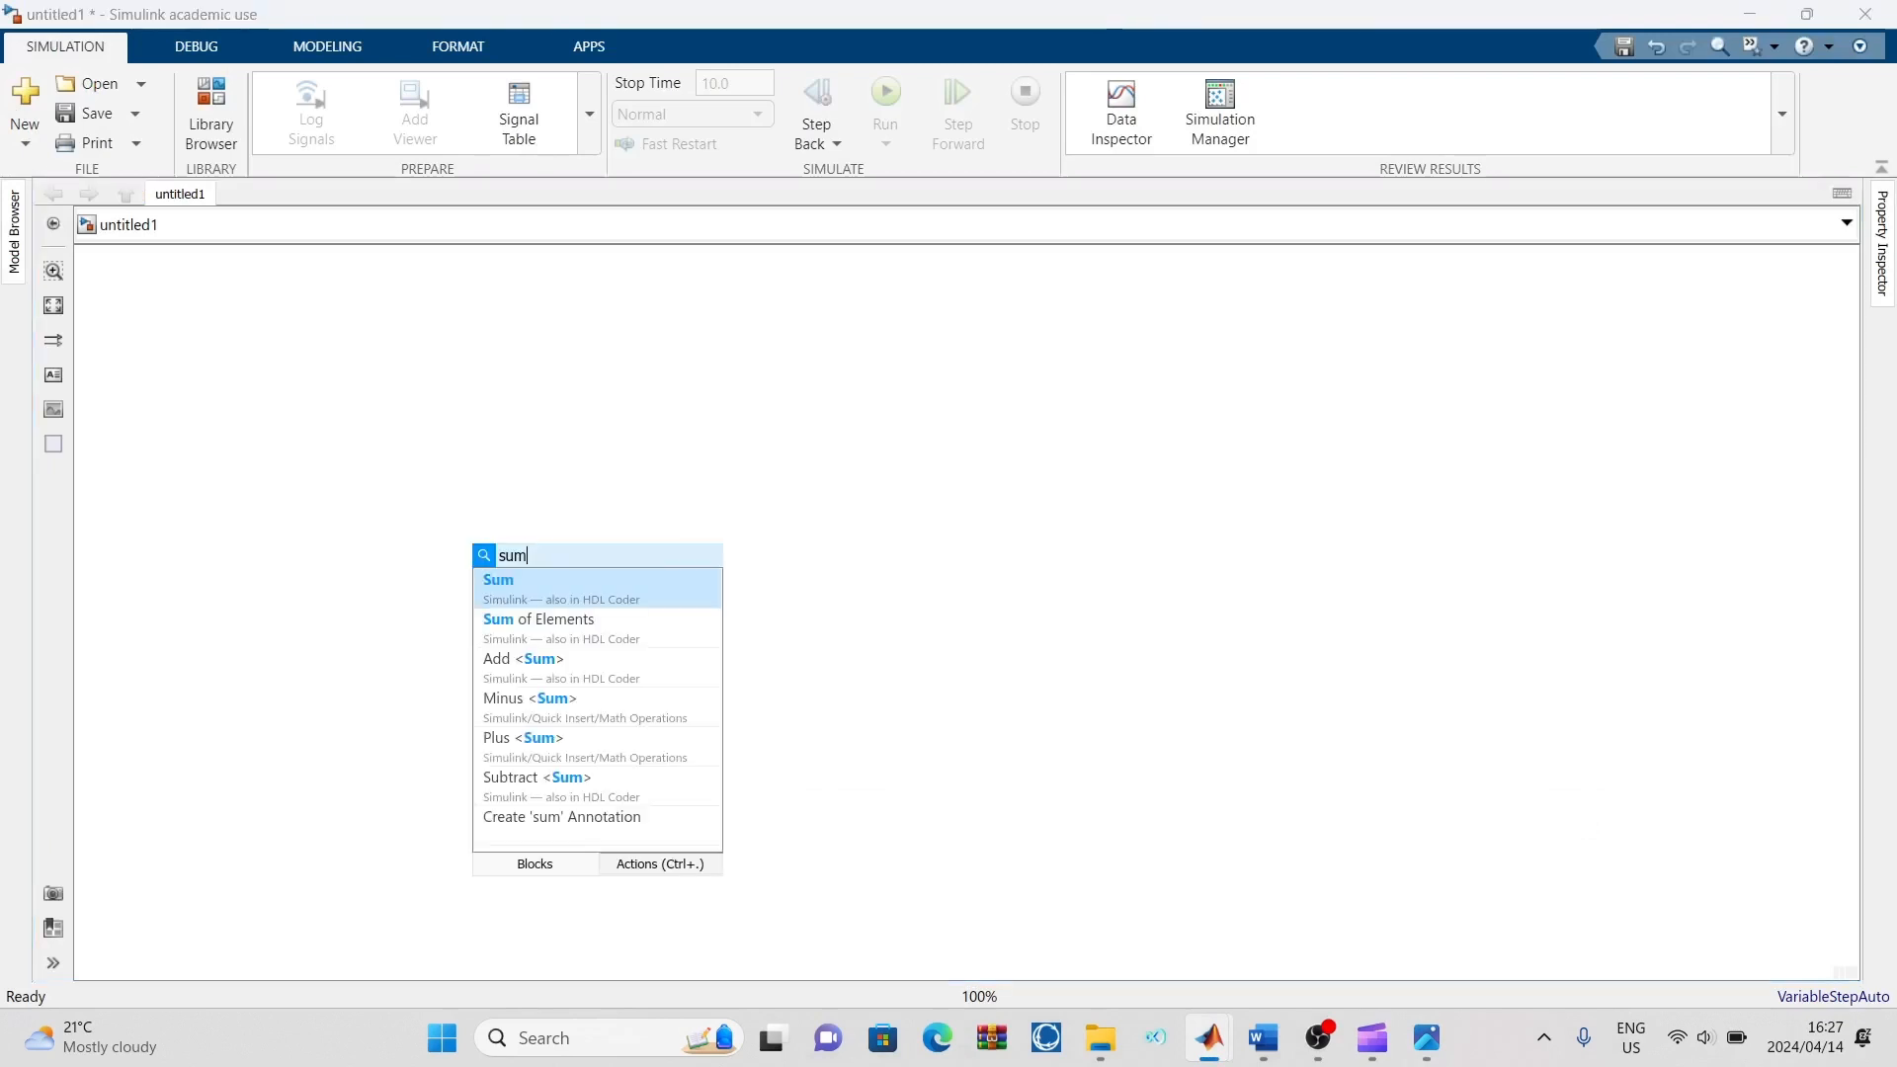
click(517, 583)
drag(487, 561, 530, 536)
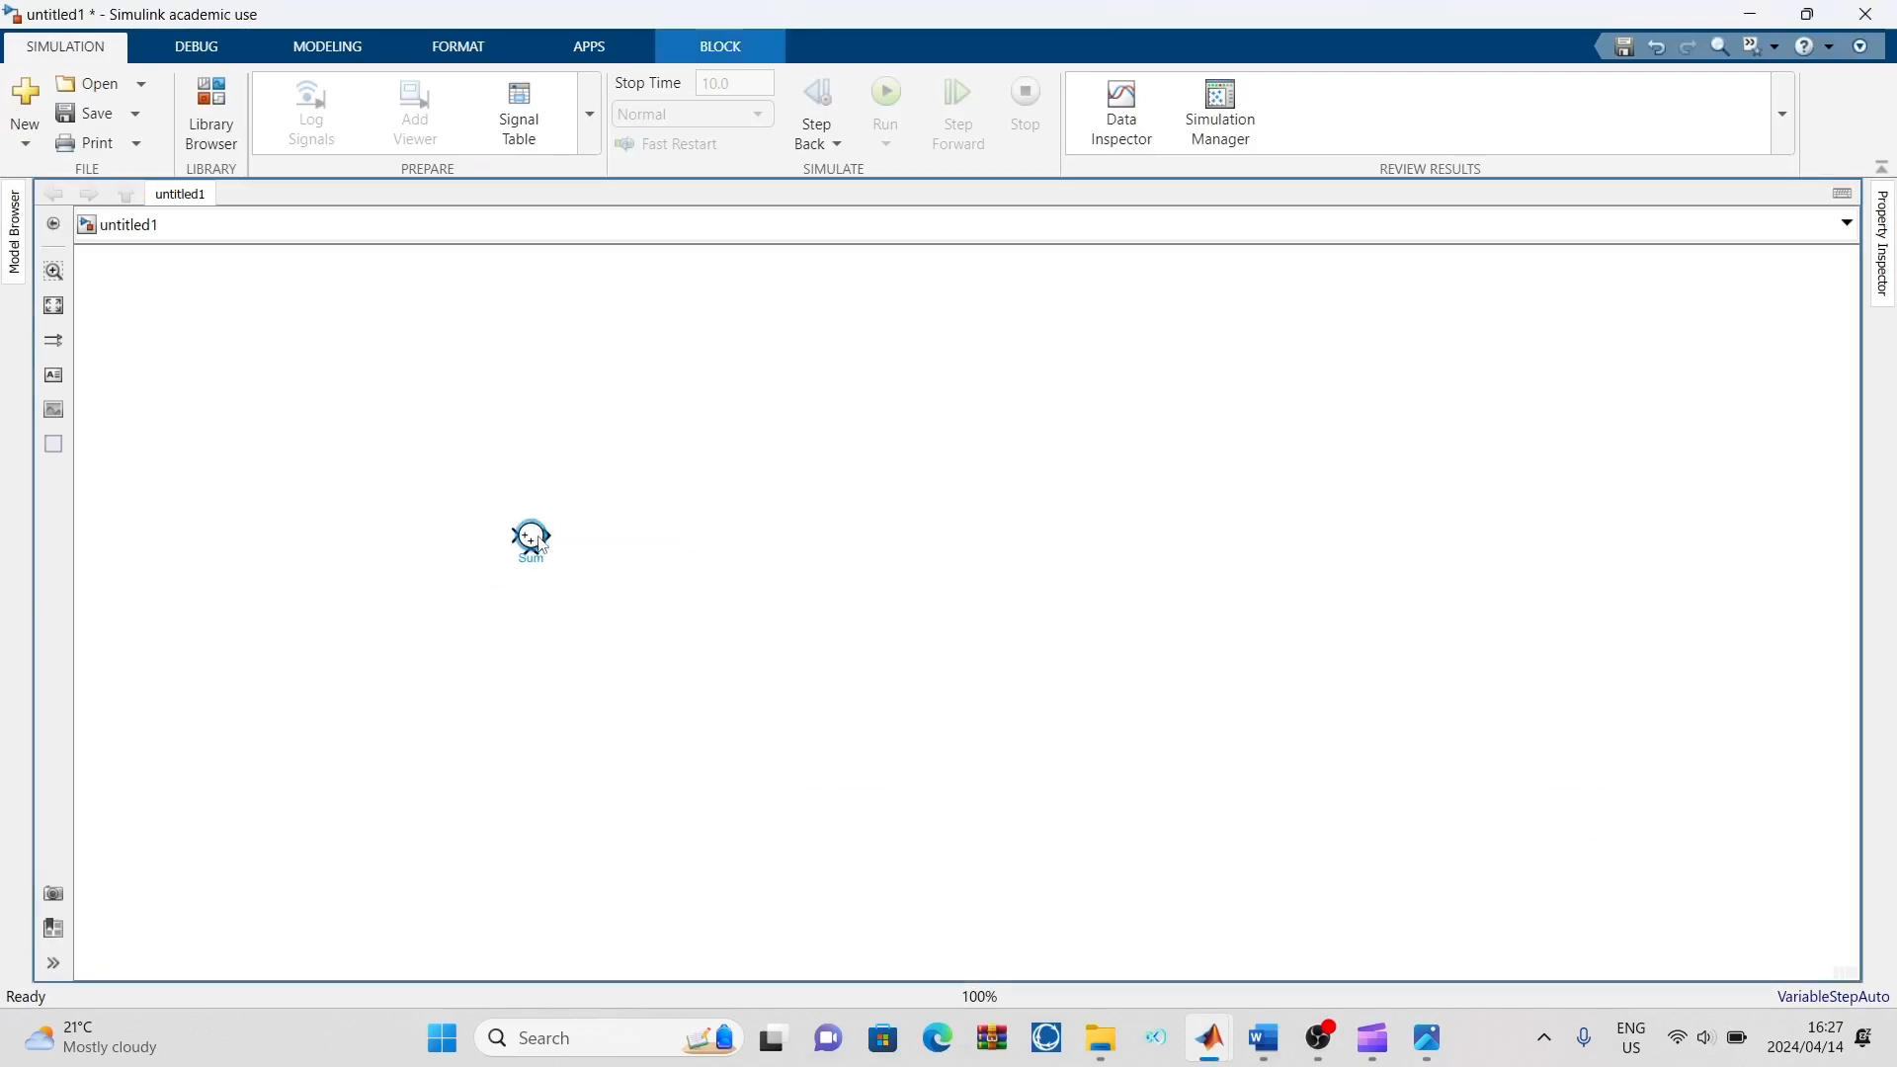
click(622, 561)
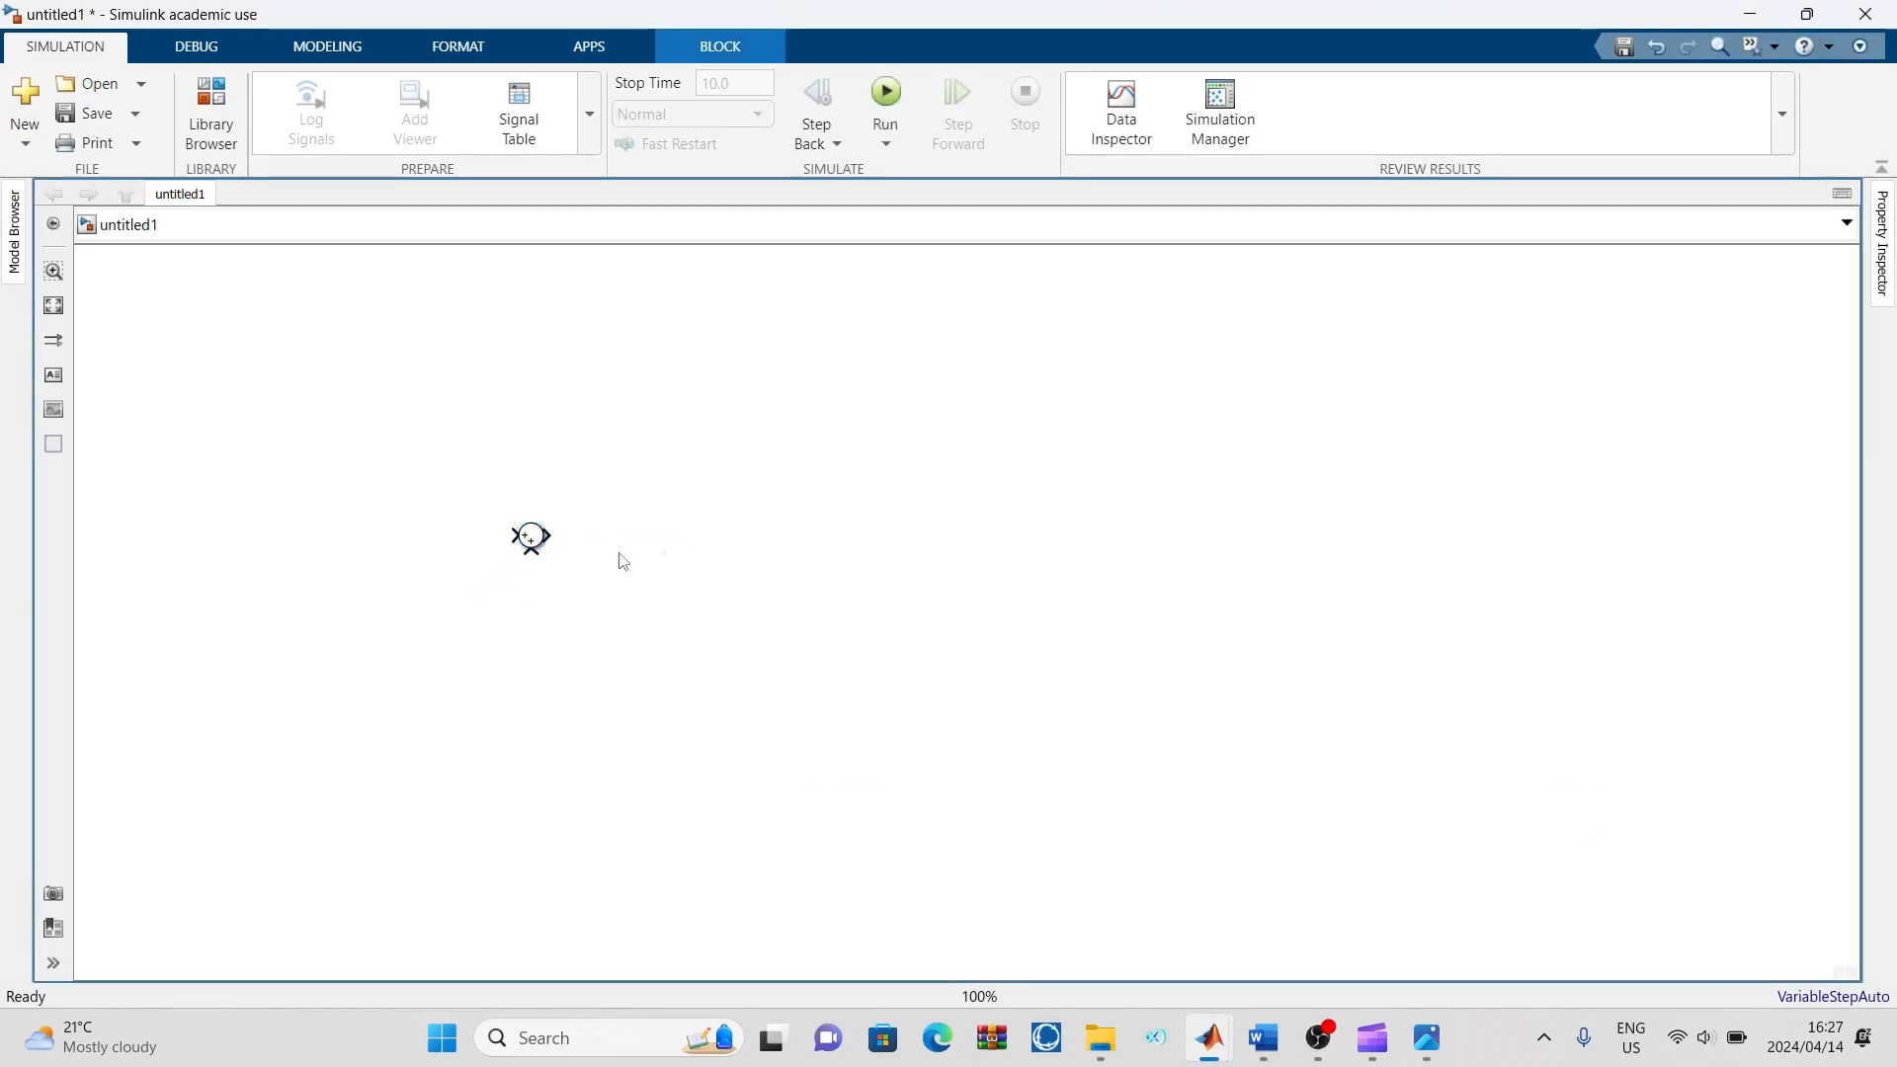
Open the Sum block's parameters and check its input signs against the reference block diagram image
double_click(529, 544)
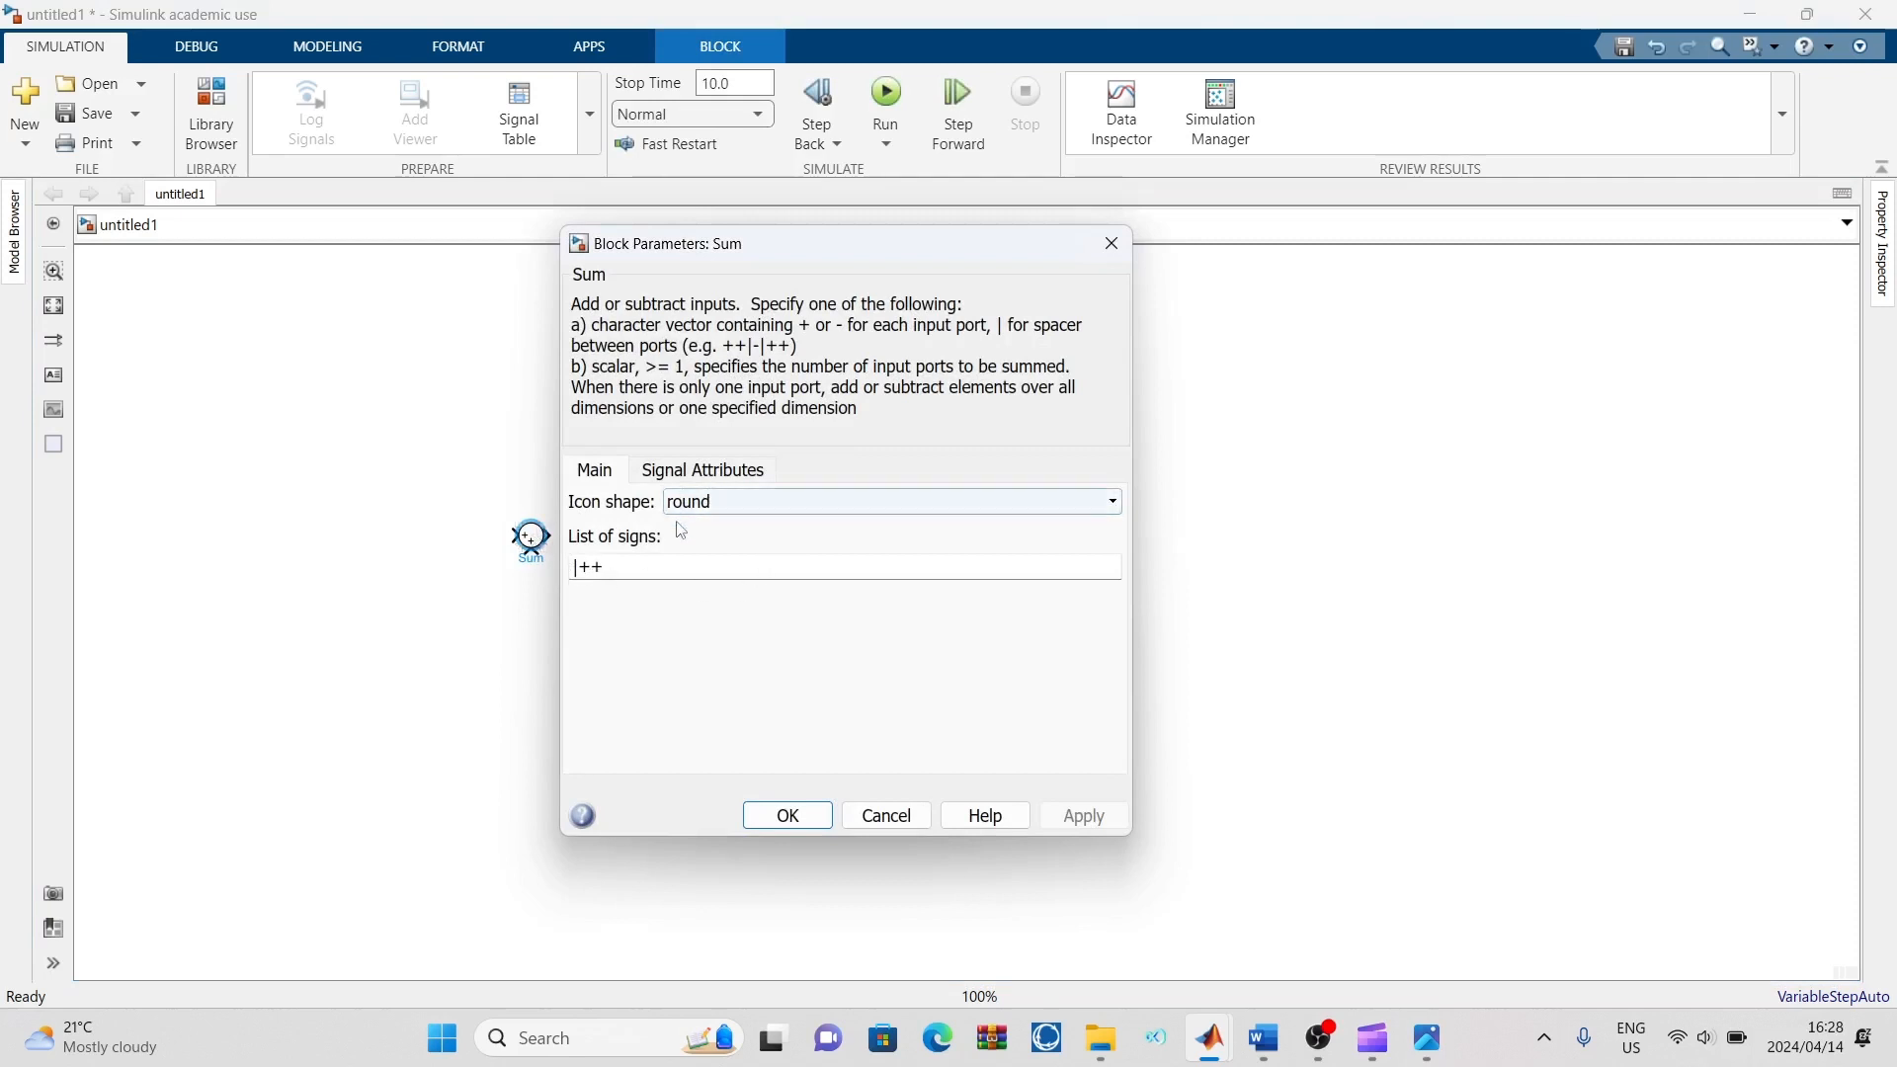
double_click(624, 567)
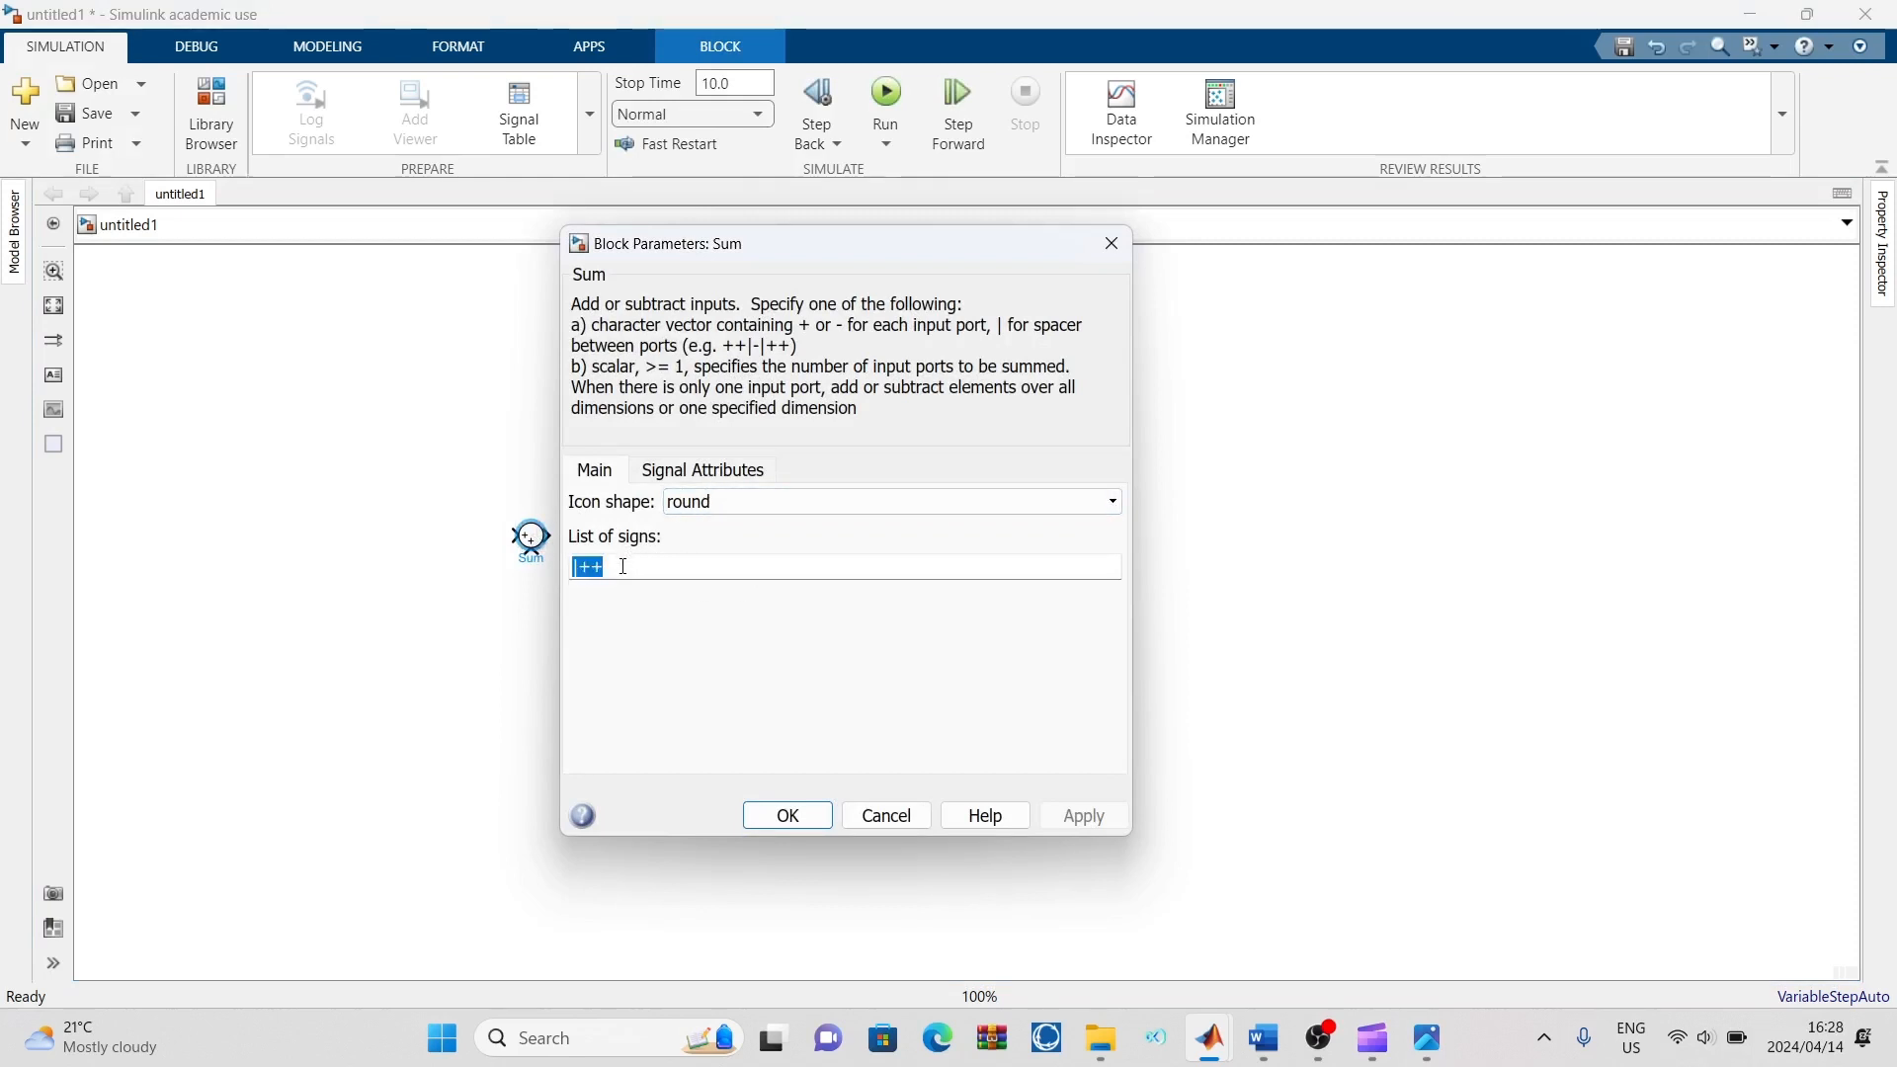
click(623, 567)
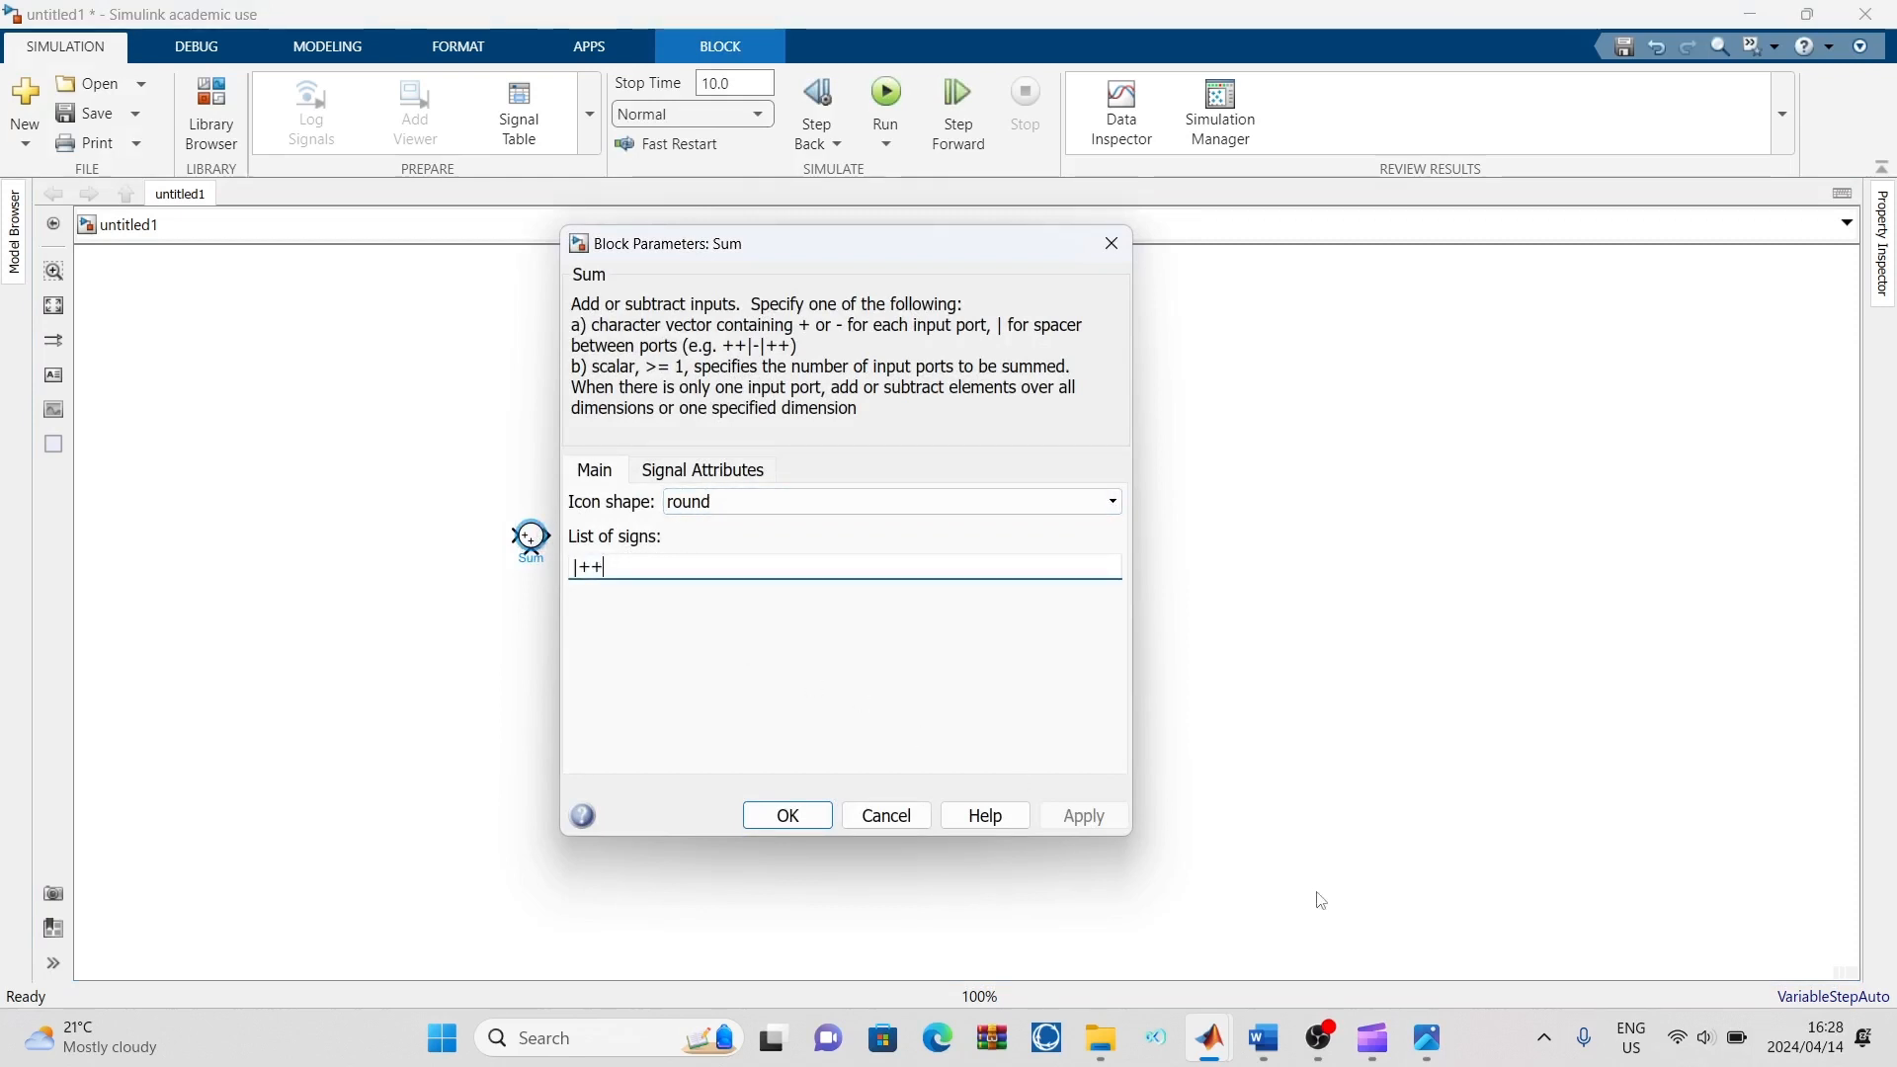
click(1427, 1037)
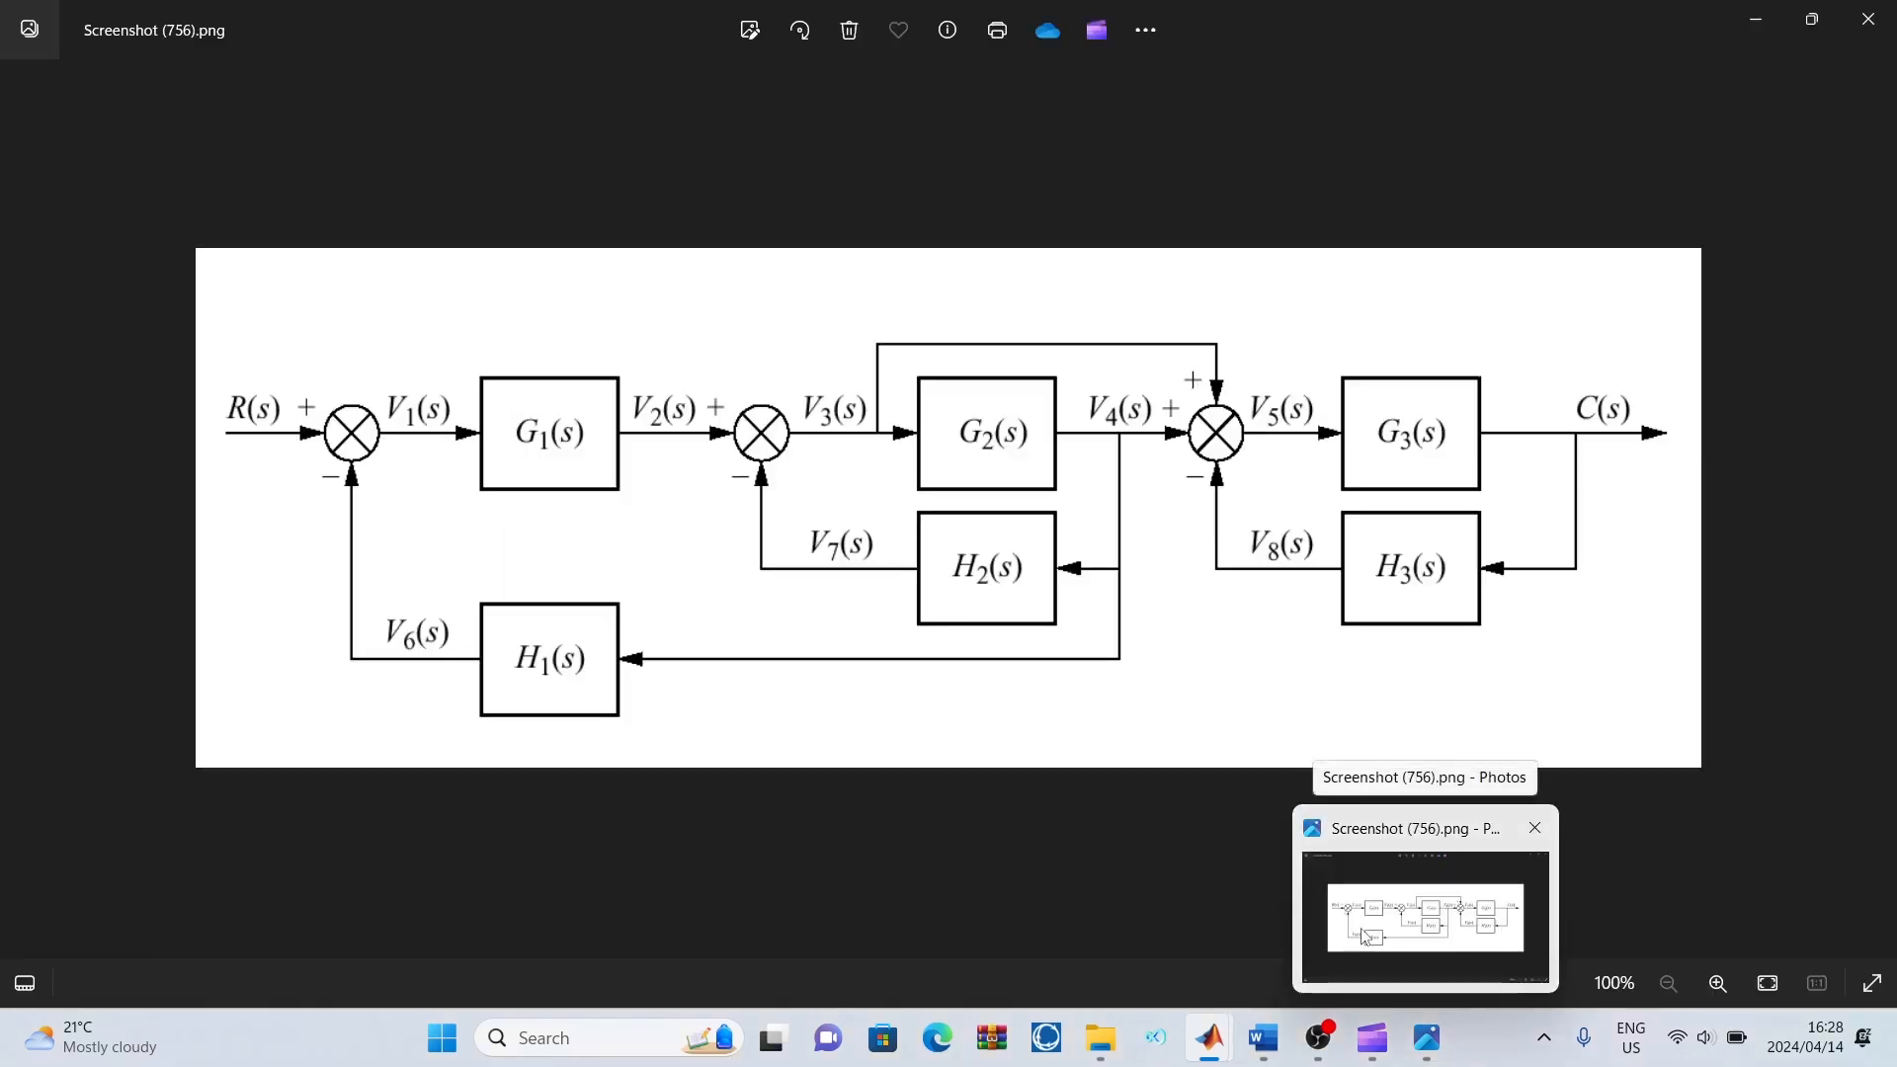
click(1343, 917)
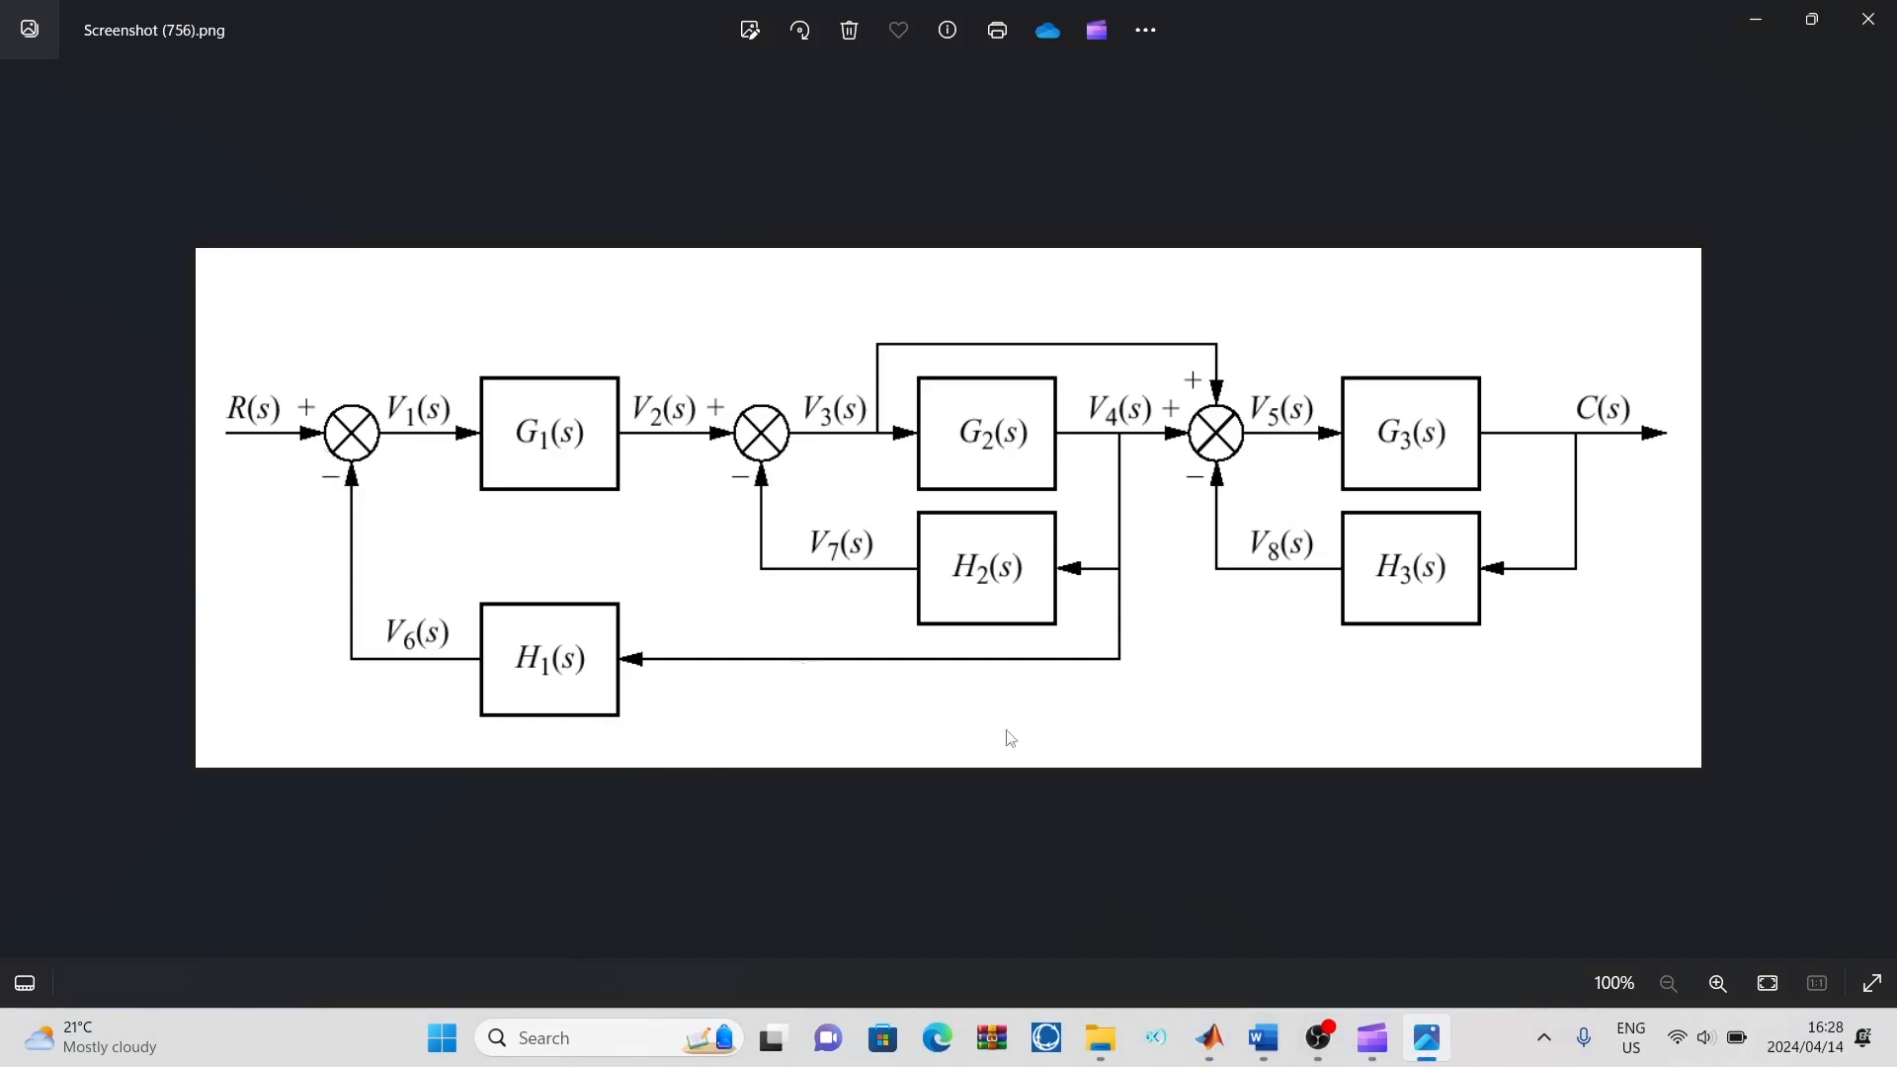
mouse_move(1215, 1055)
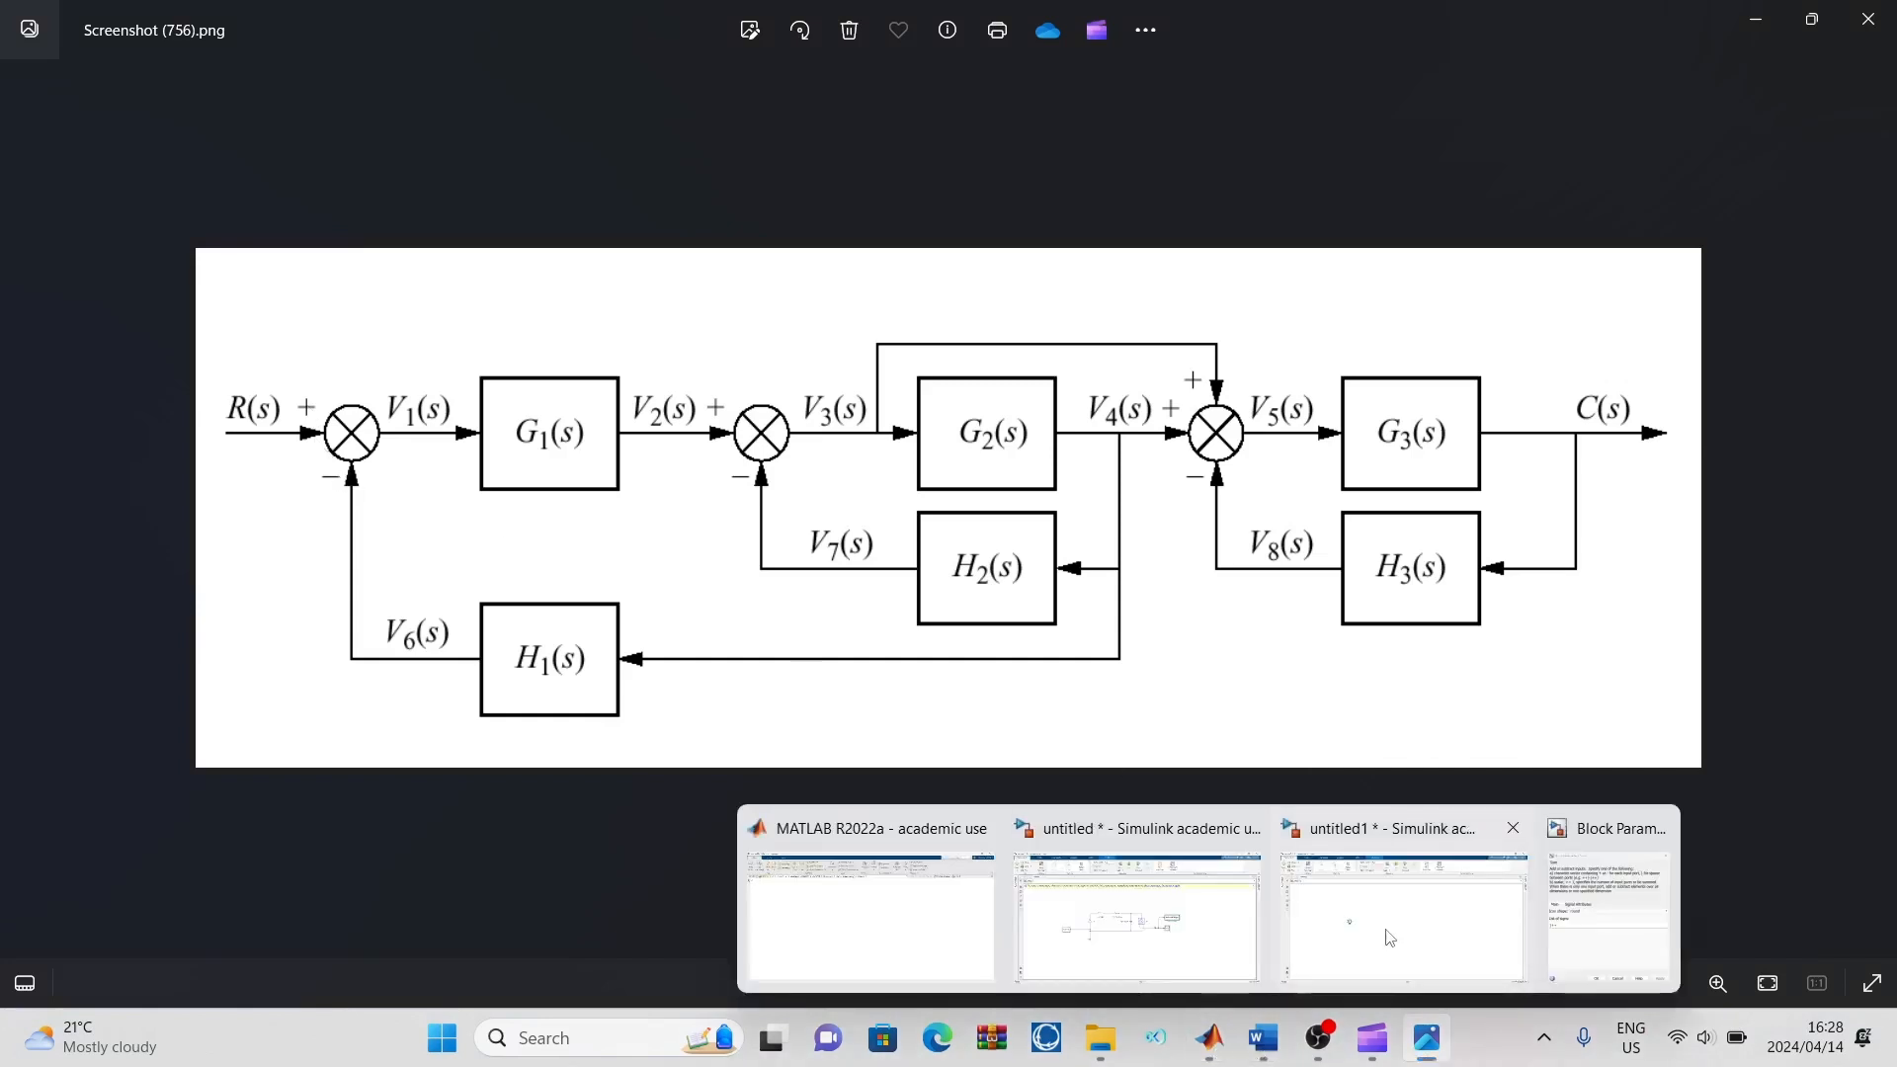
click(1383, 938)
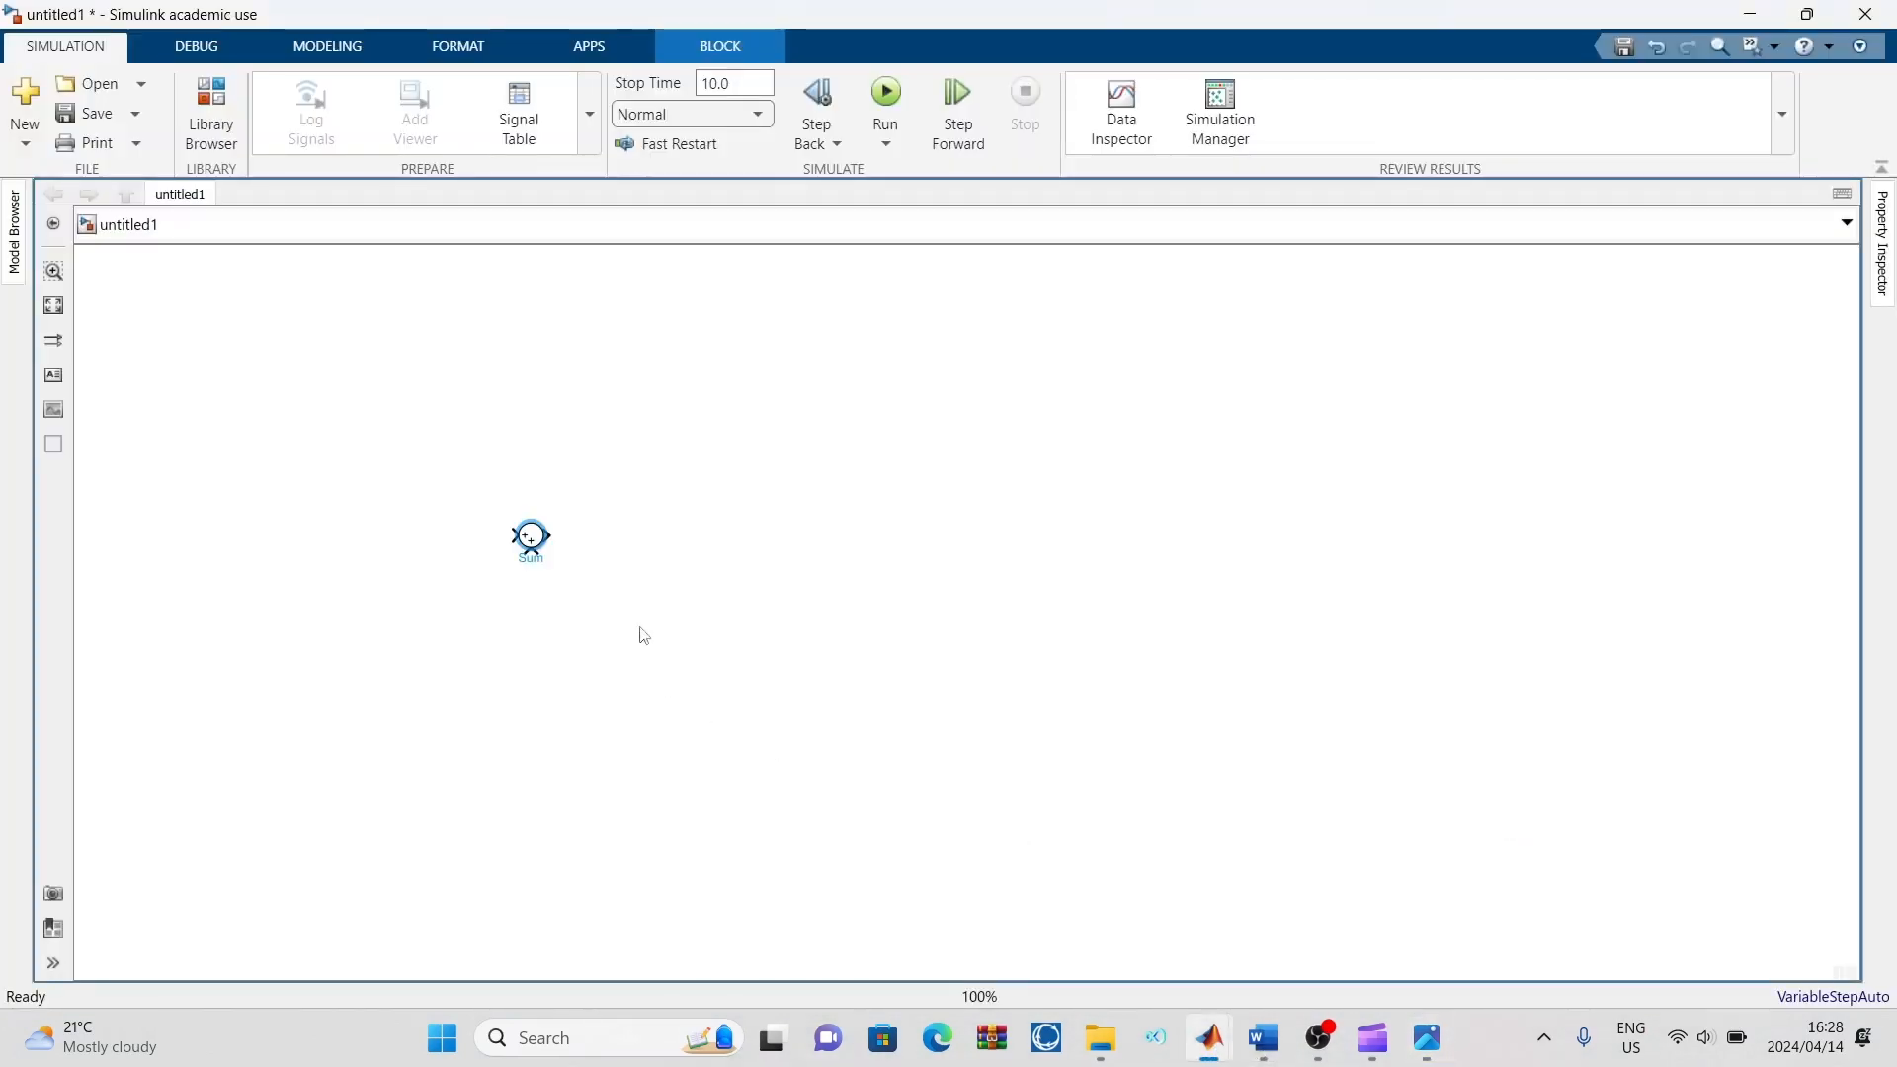
Set the Sum block's list of signs to |+- with the round icon shape kept, and apply the change
double_click(530, 538)
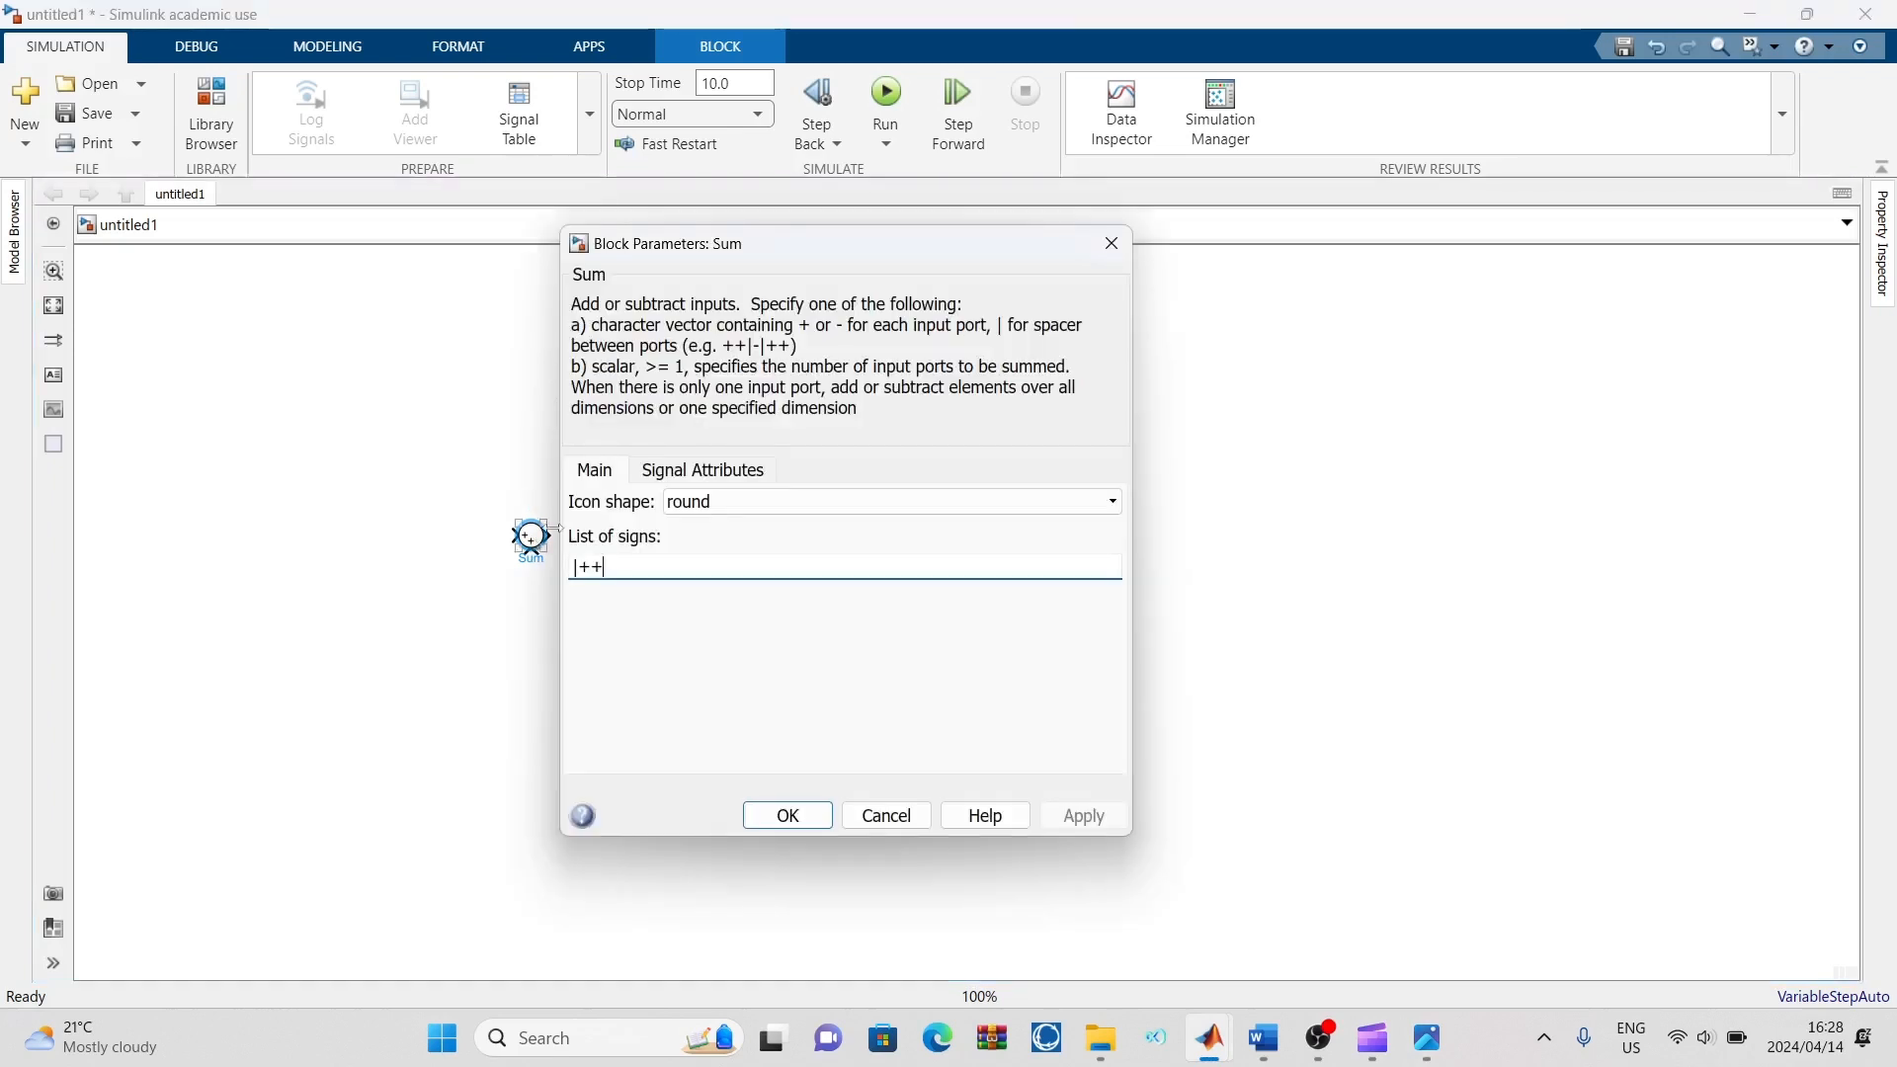
double_click(632, 567)
click(631, 567)
key(BackSpace)
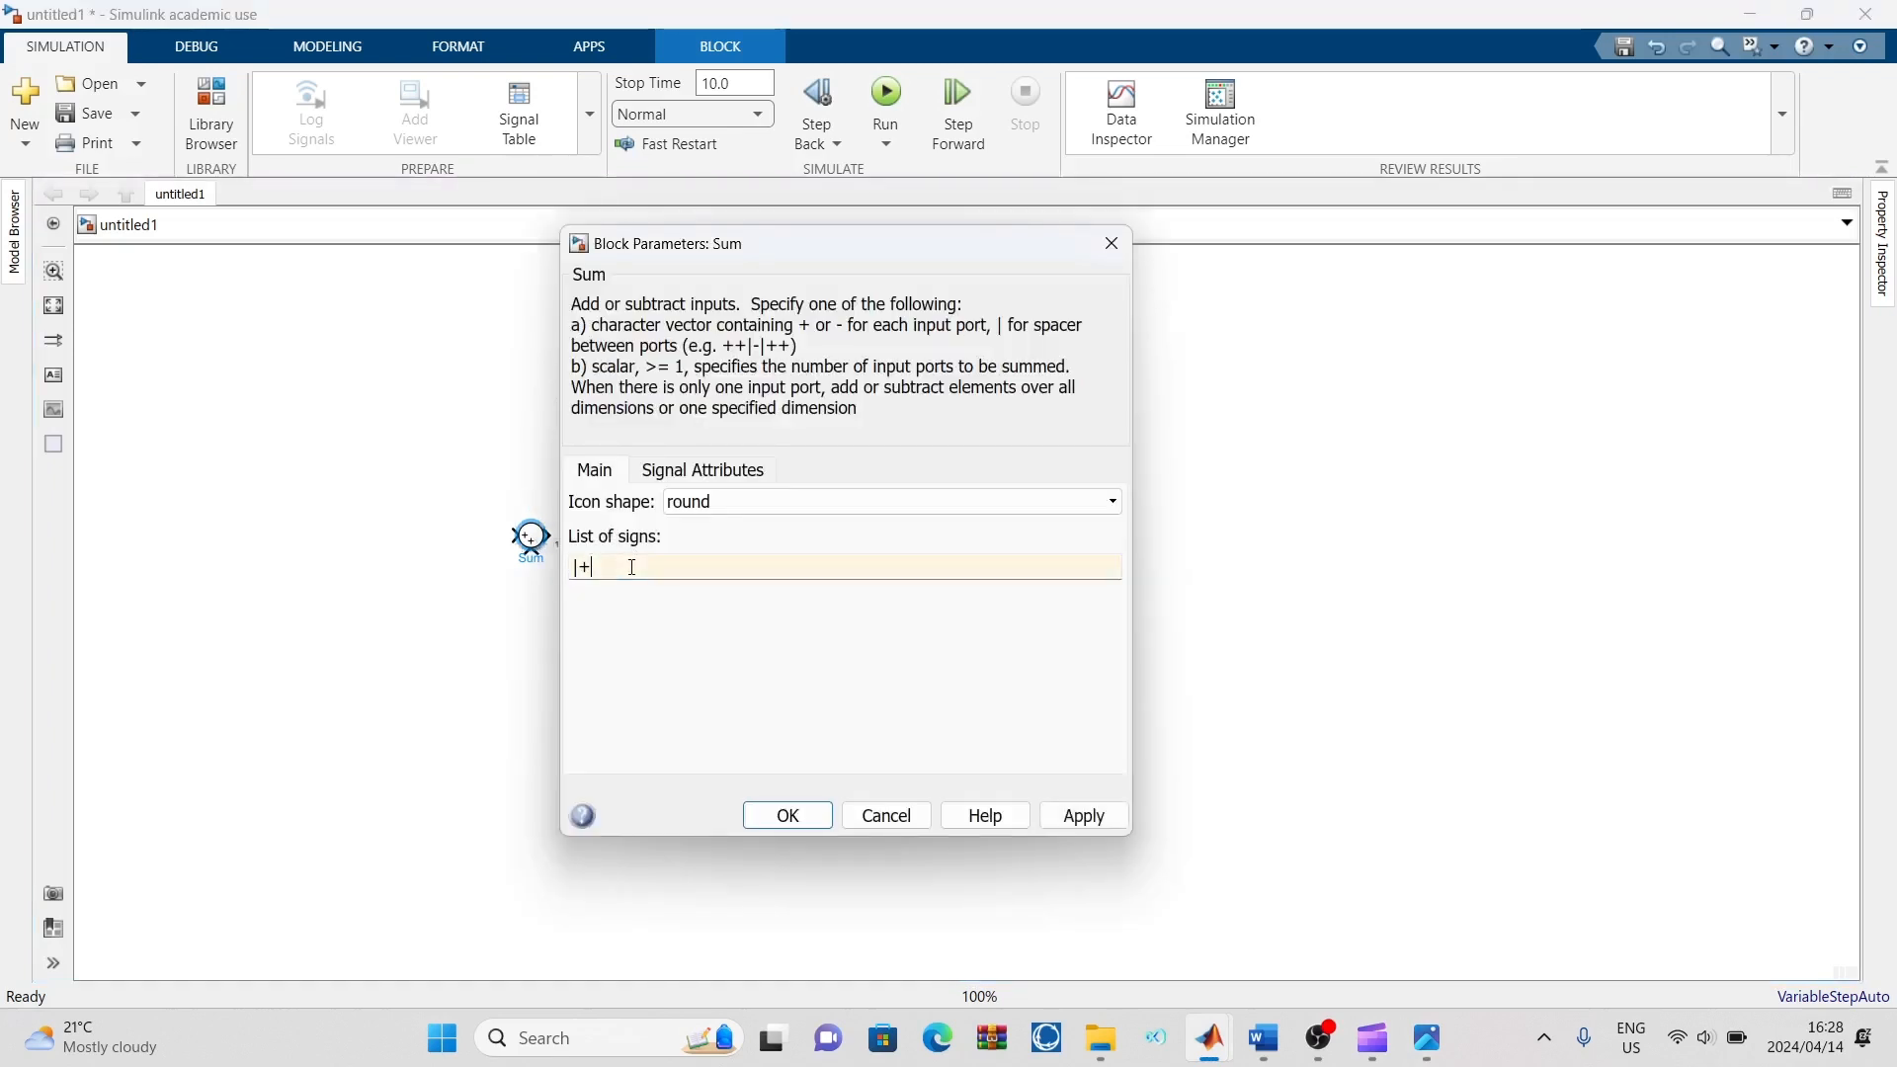
text(-)
click(1094, 826)
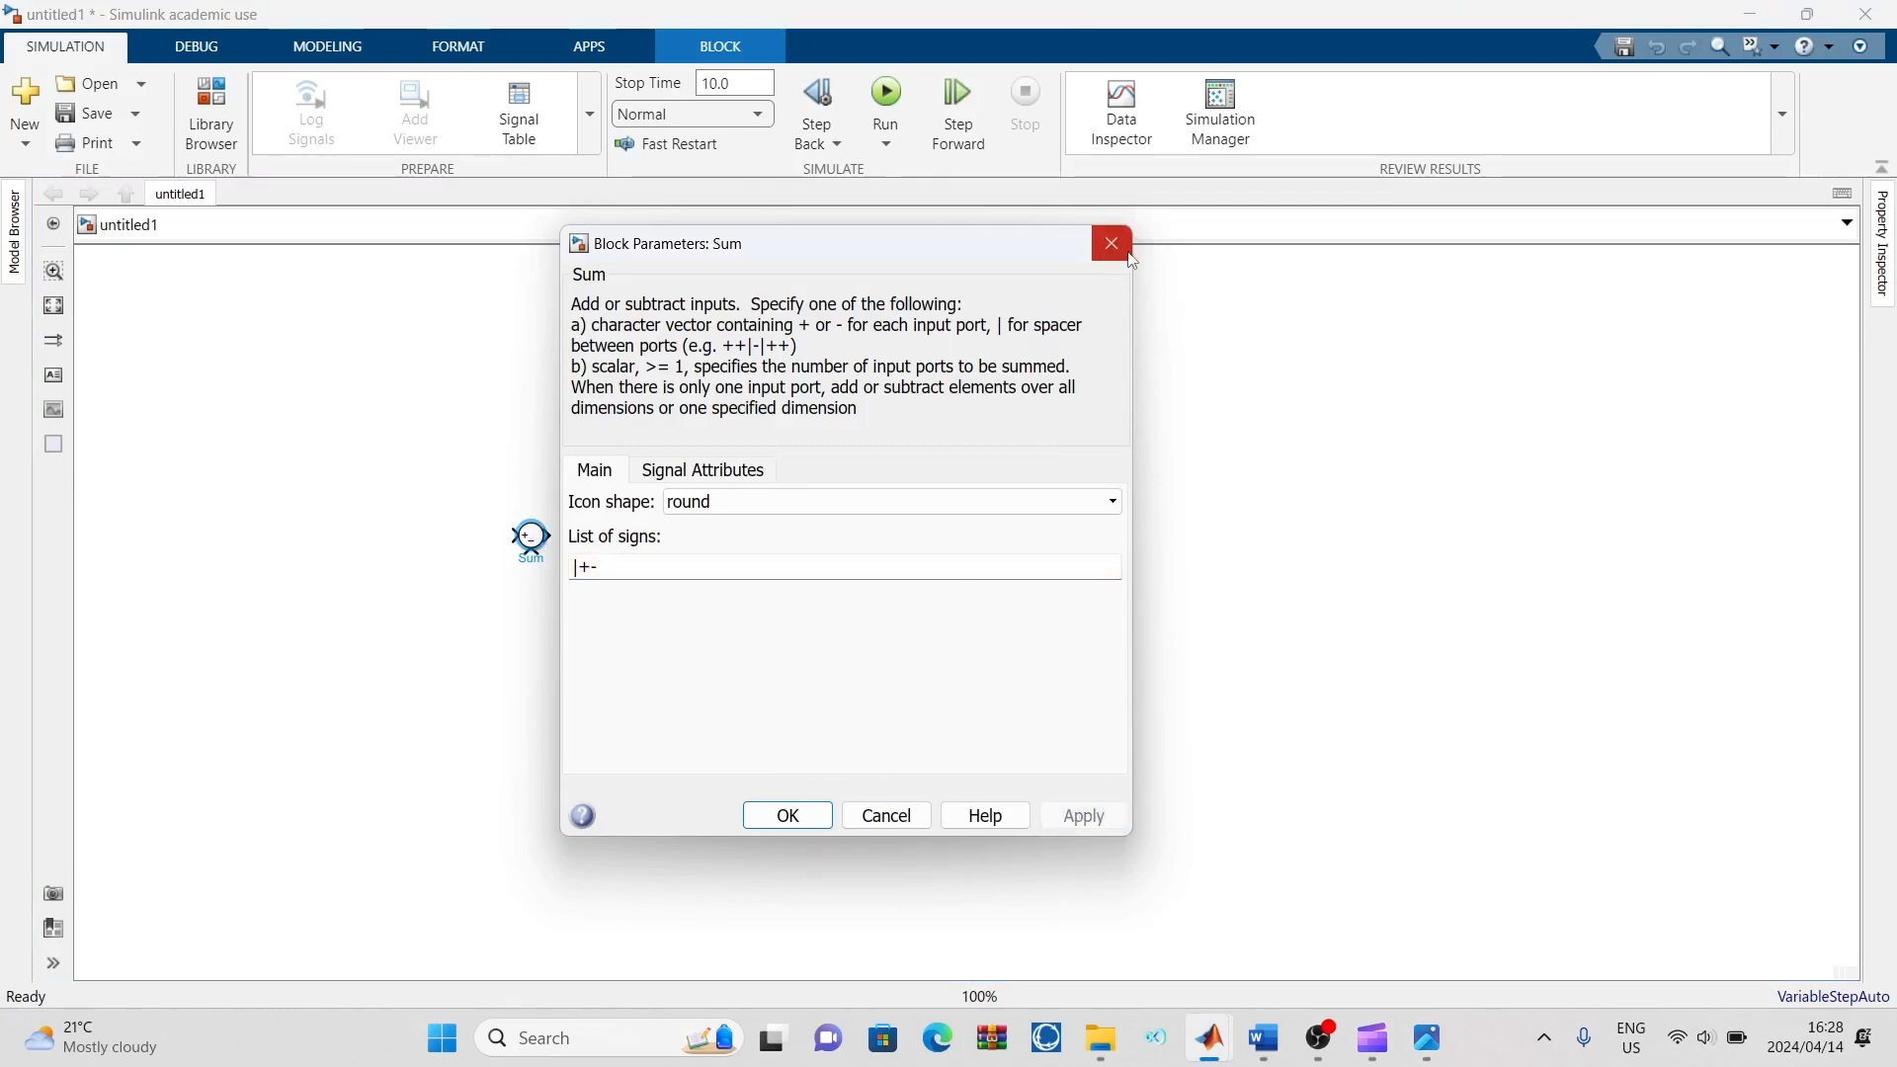
click(1112, 243)
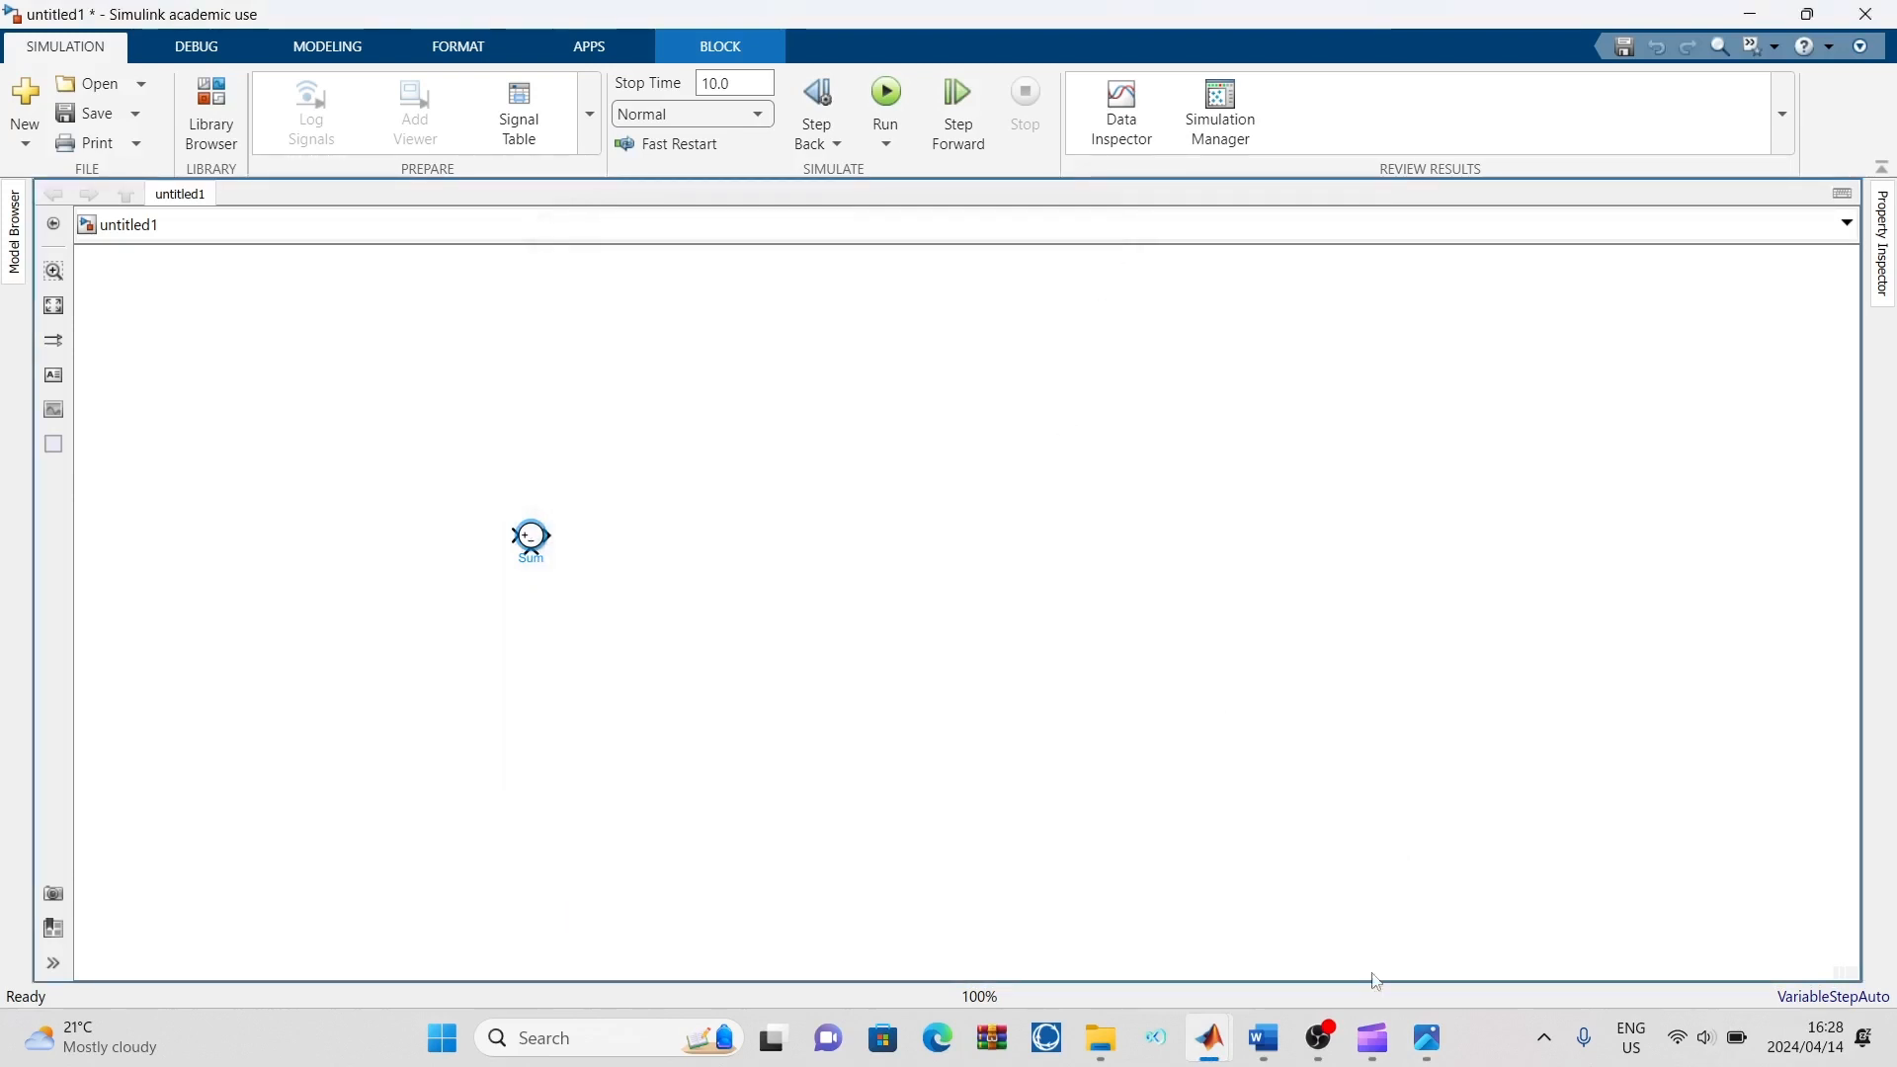
click(583, 538)
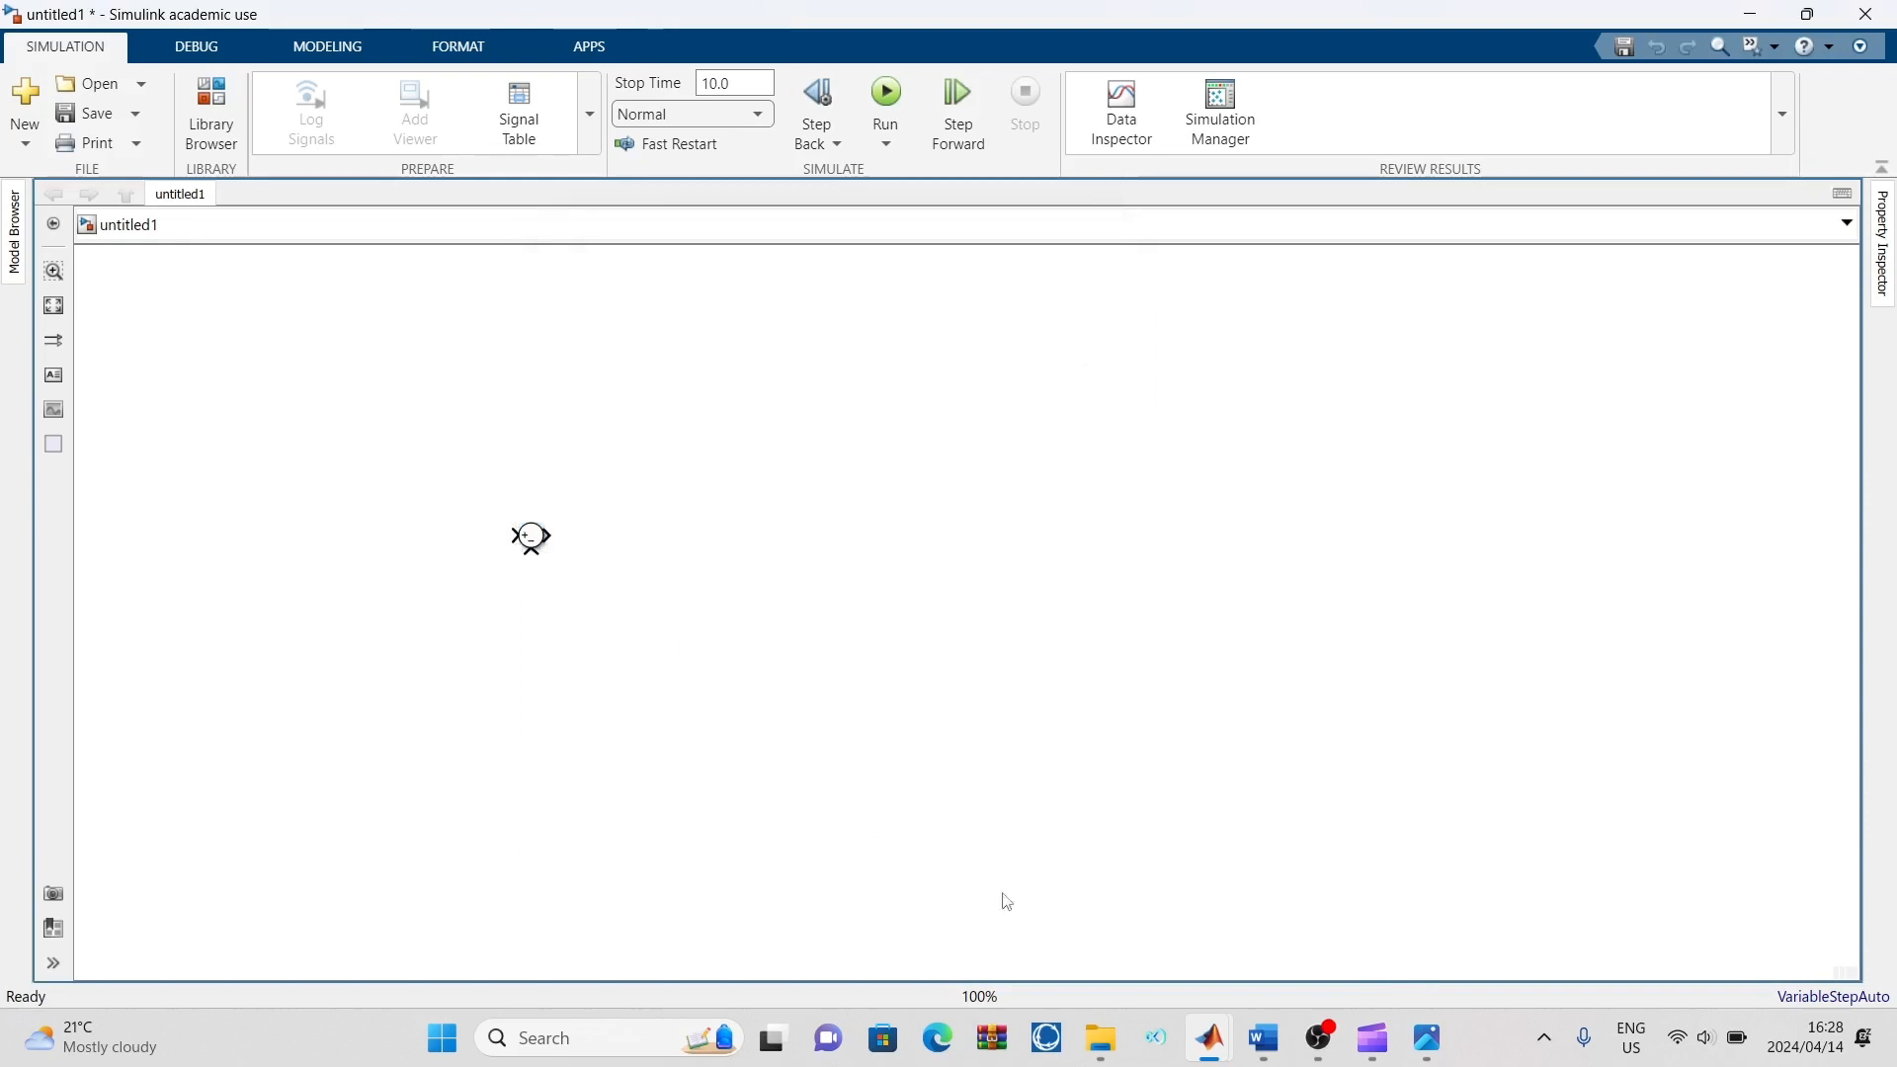
Check the reference diagram, then quick-insert a Gain block beside the Sum block and connect the Sum output to its input
click(1427, 1037)
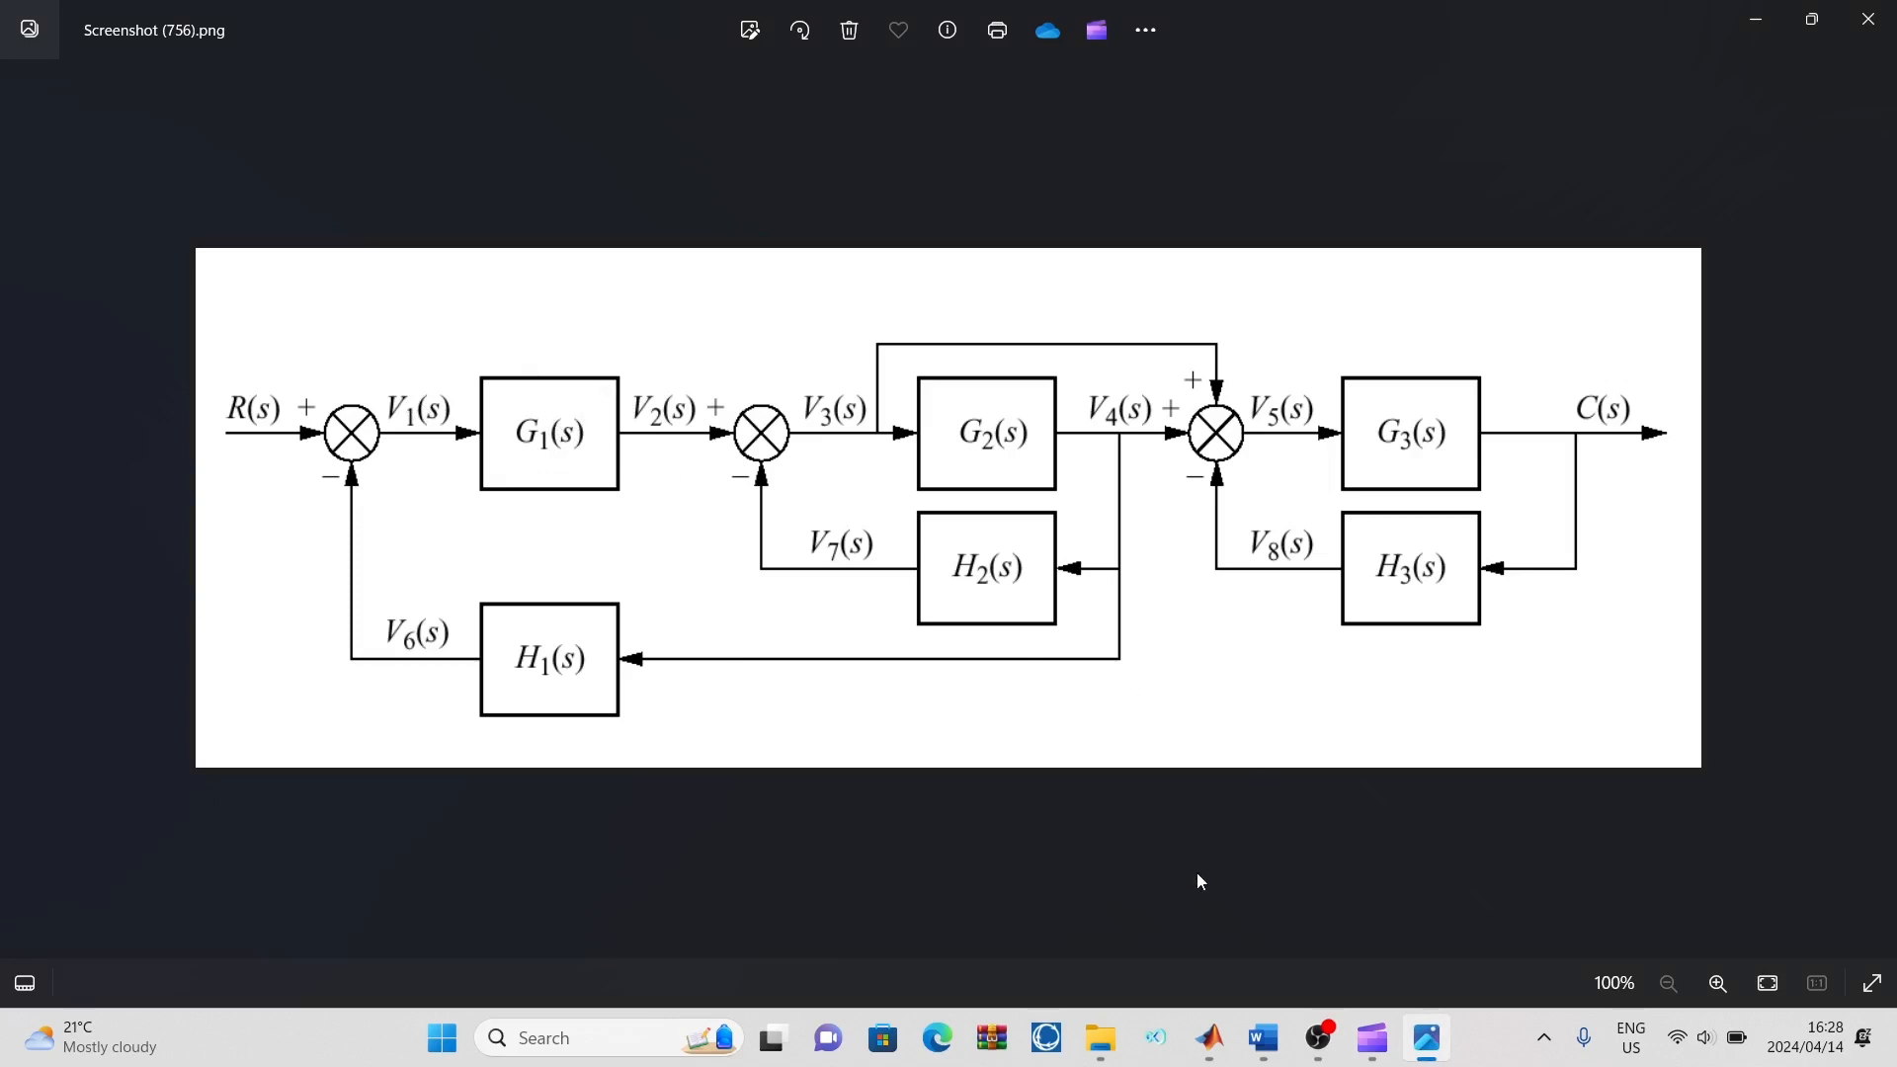
mouse_move(1217, 1037)
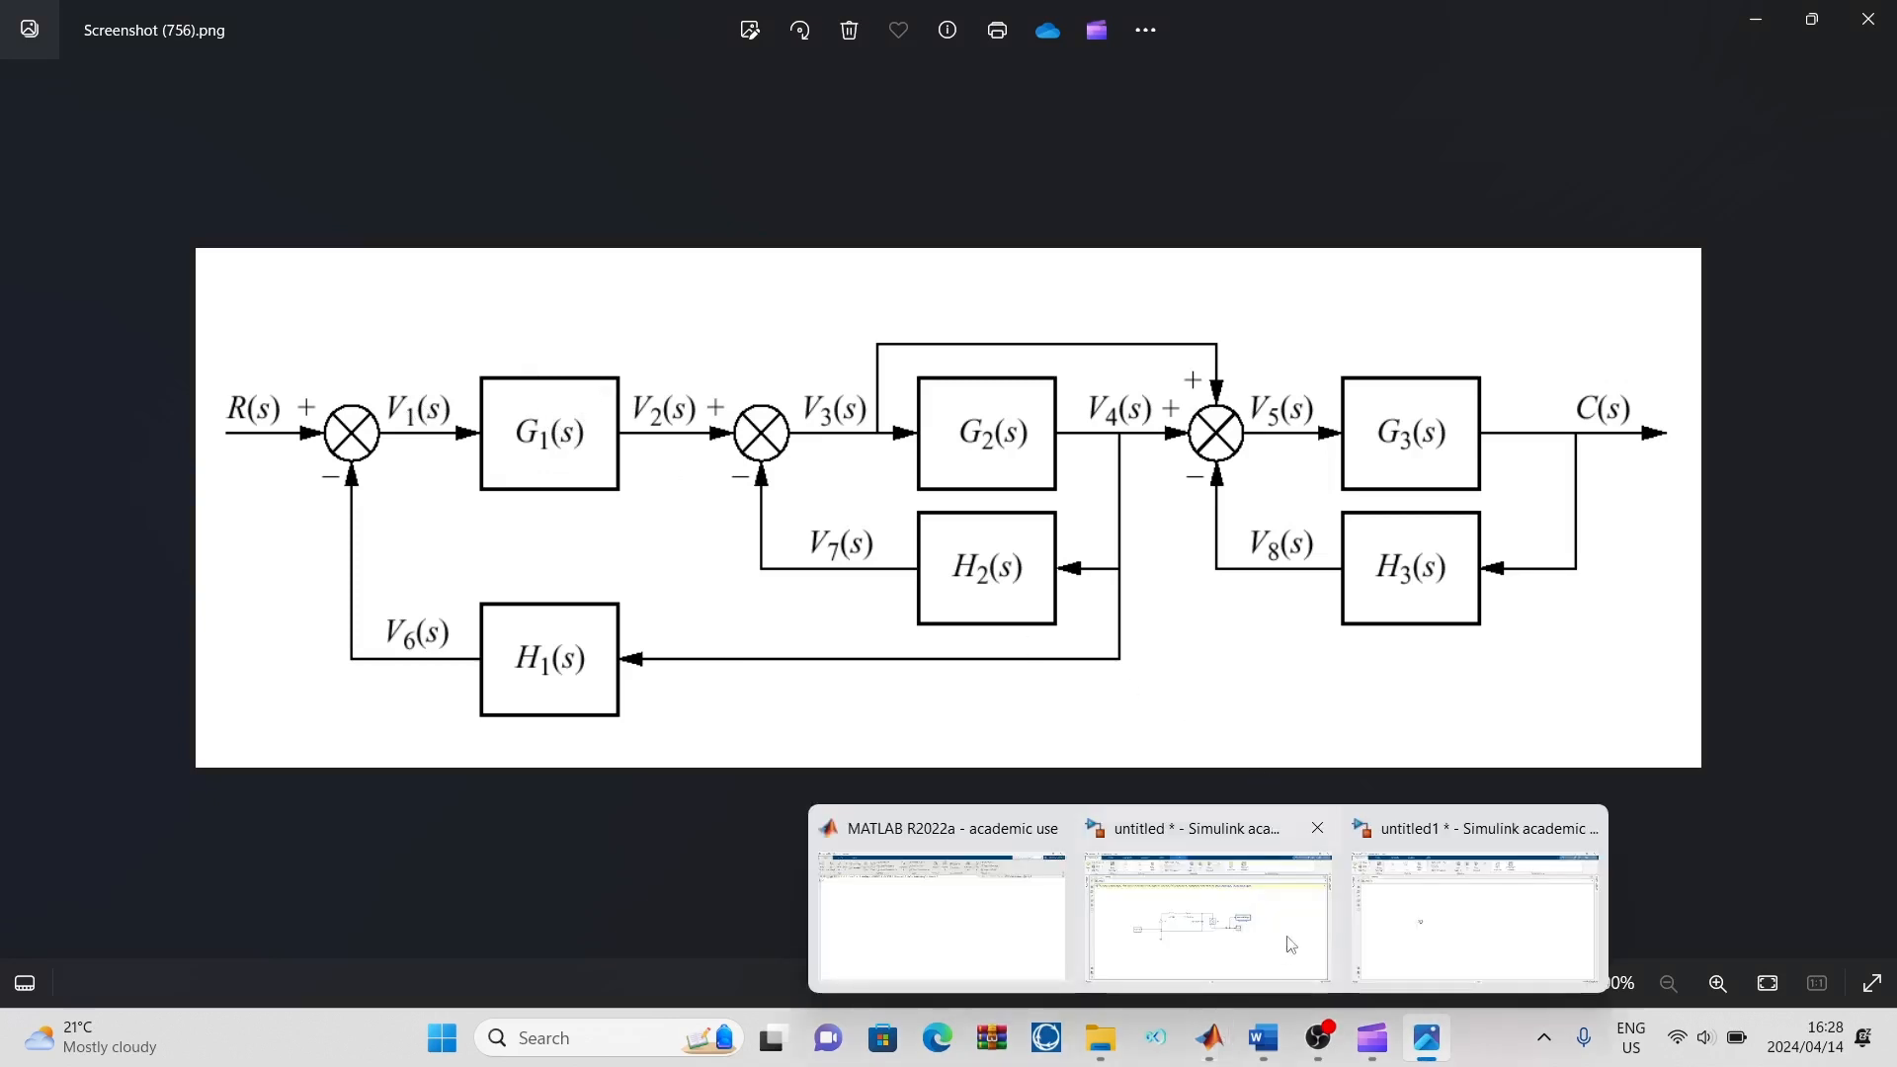
click(1478, 932)
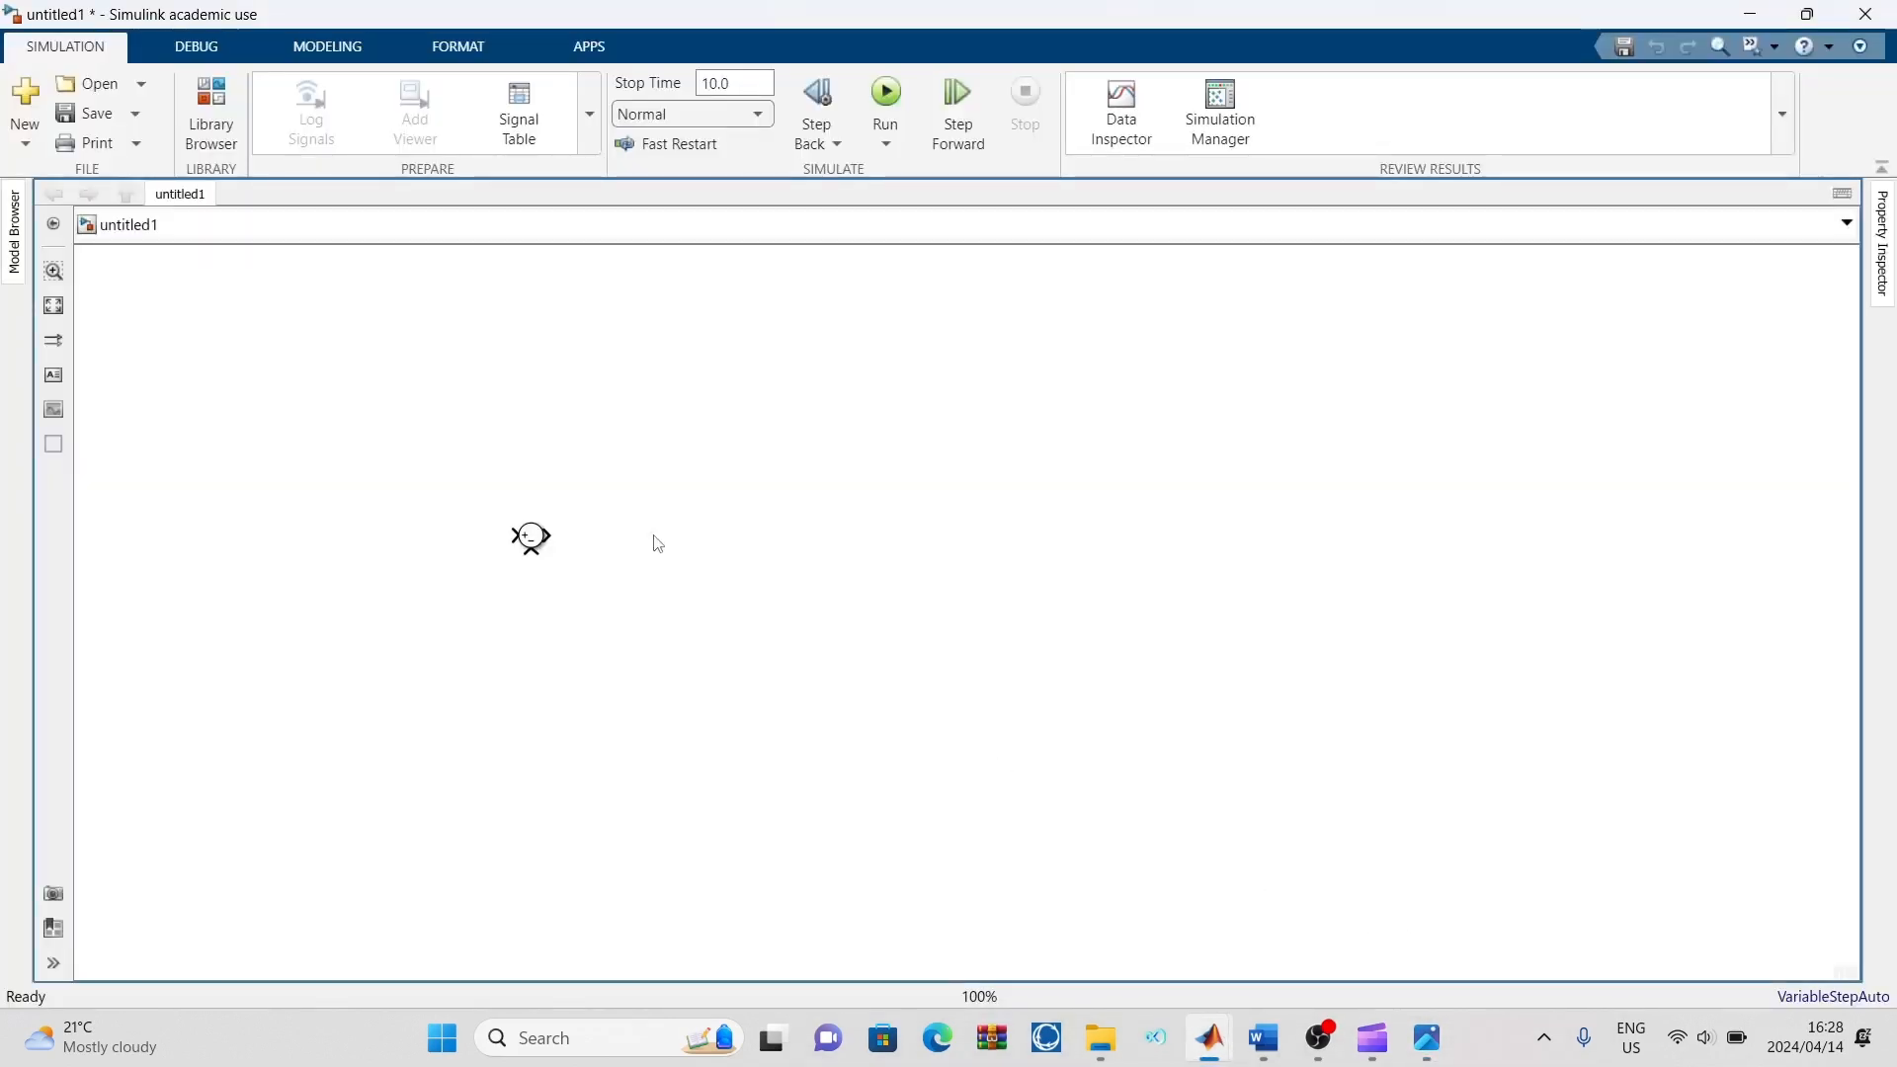
text(gain)
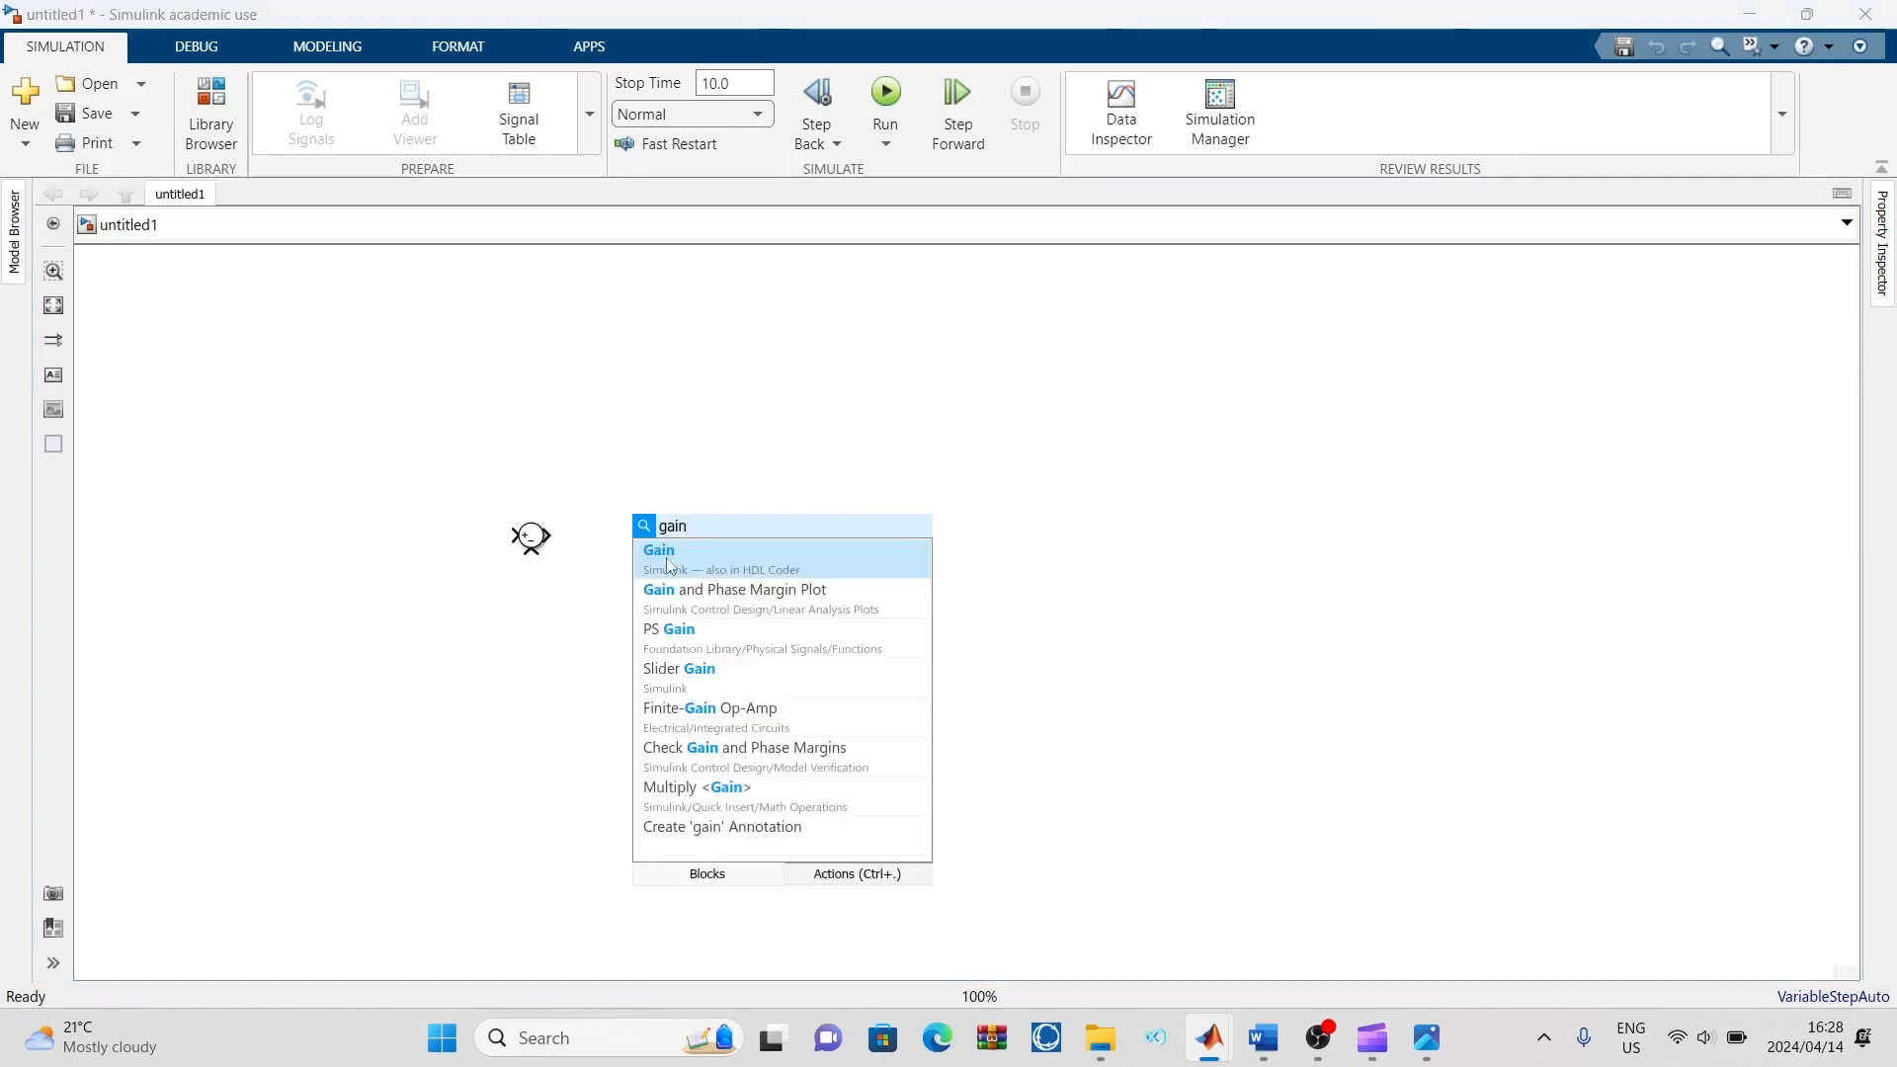
click(729, 573)
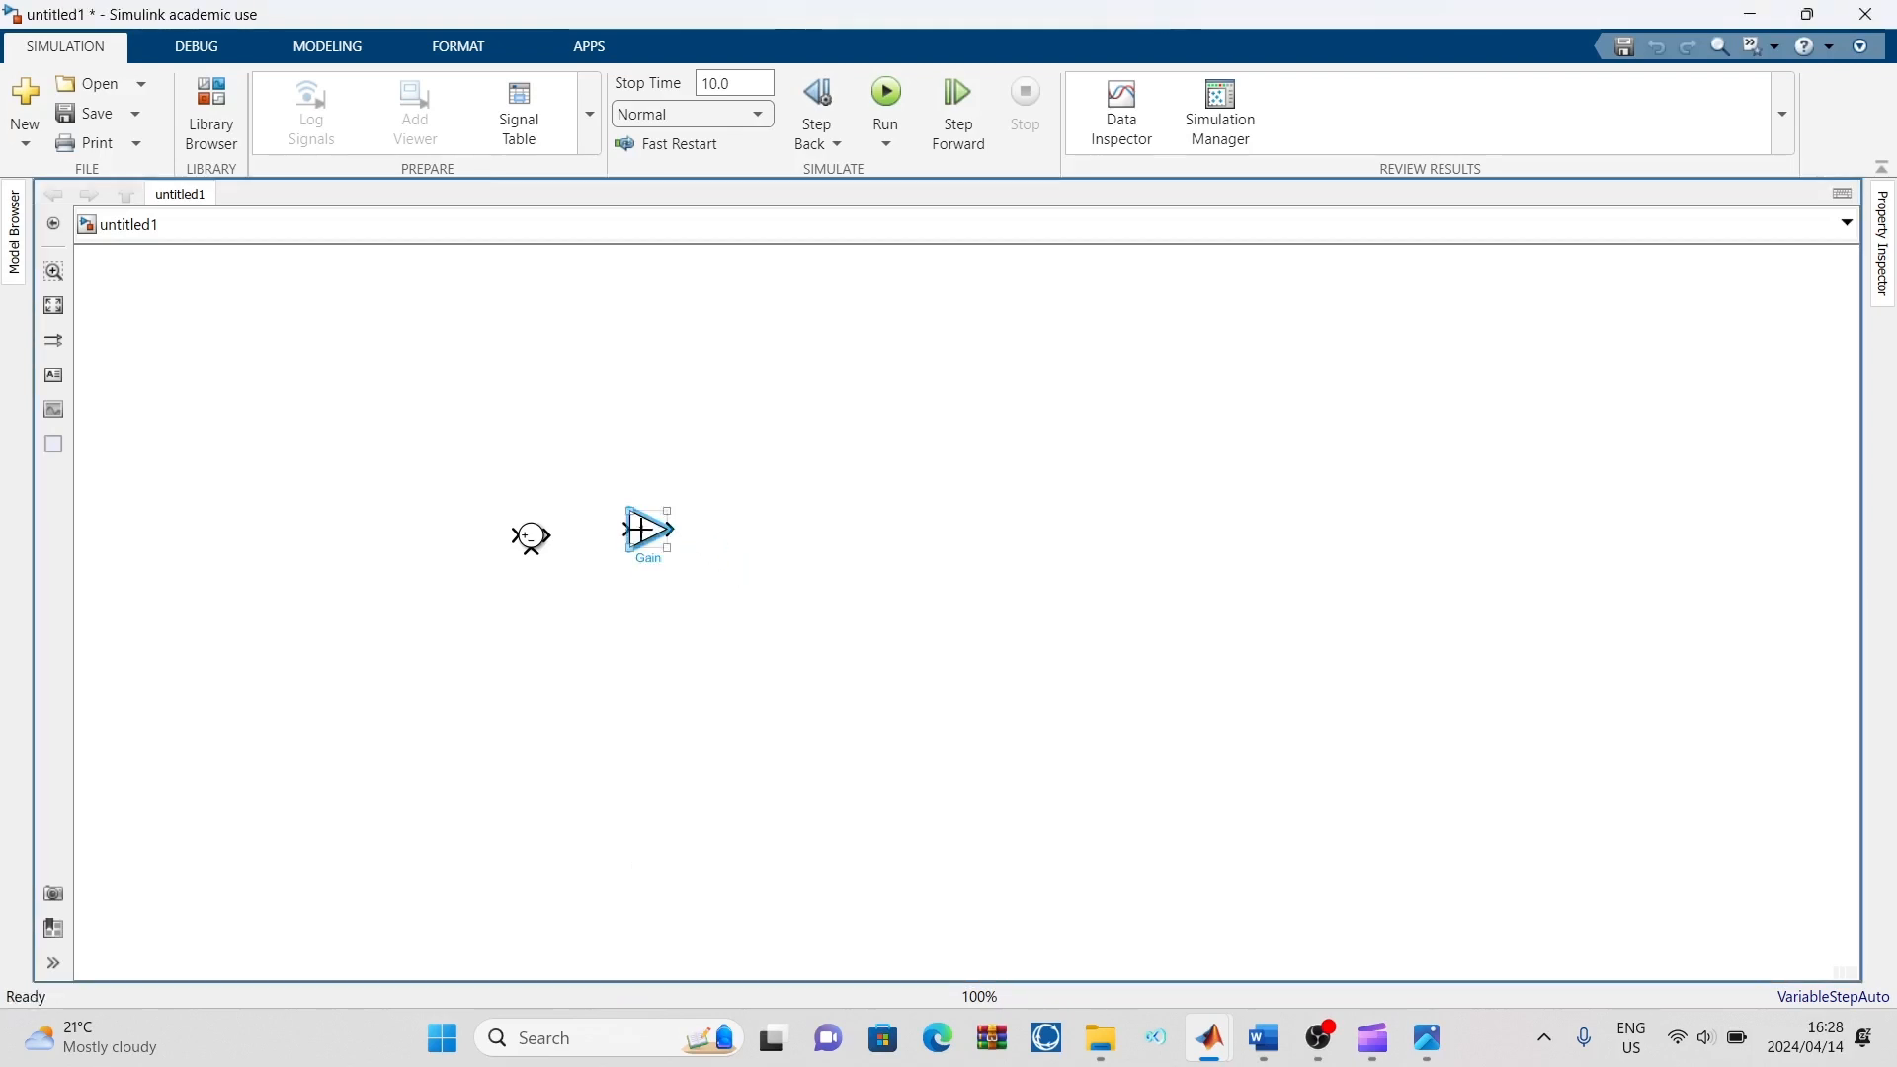
drag(643, 531, 625, 535)
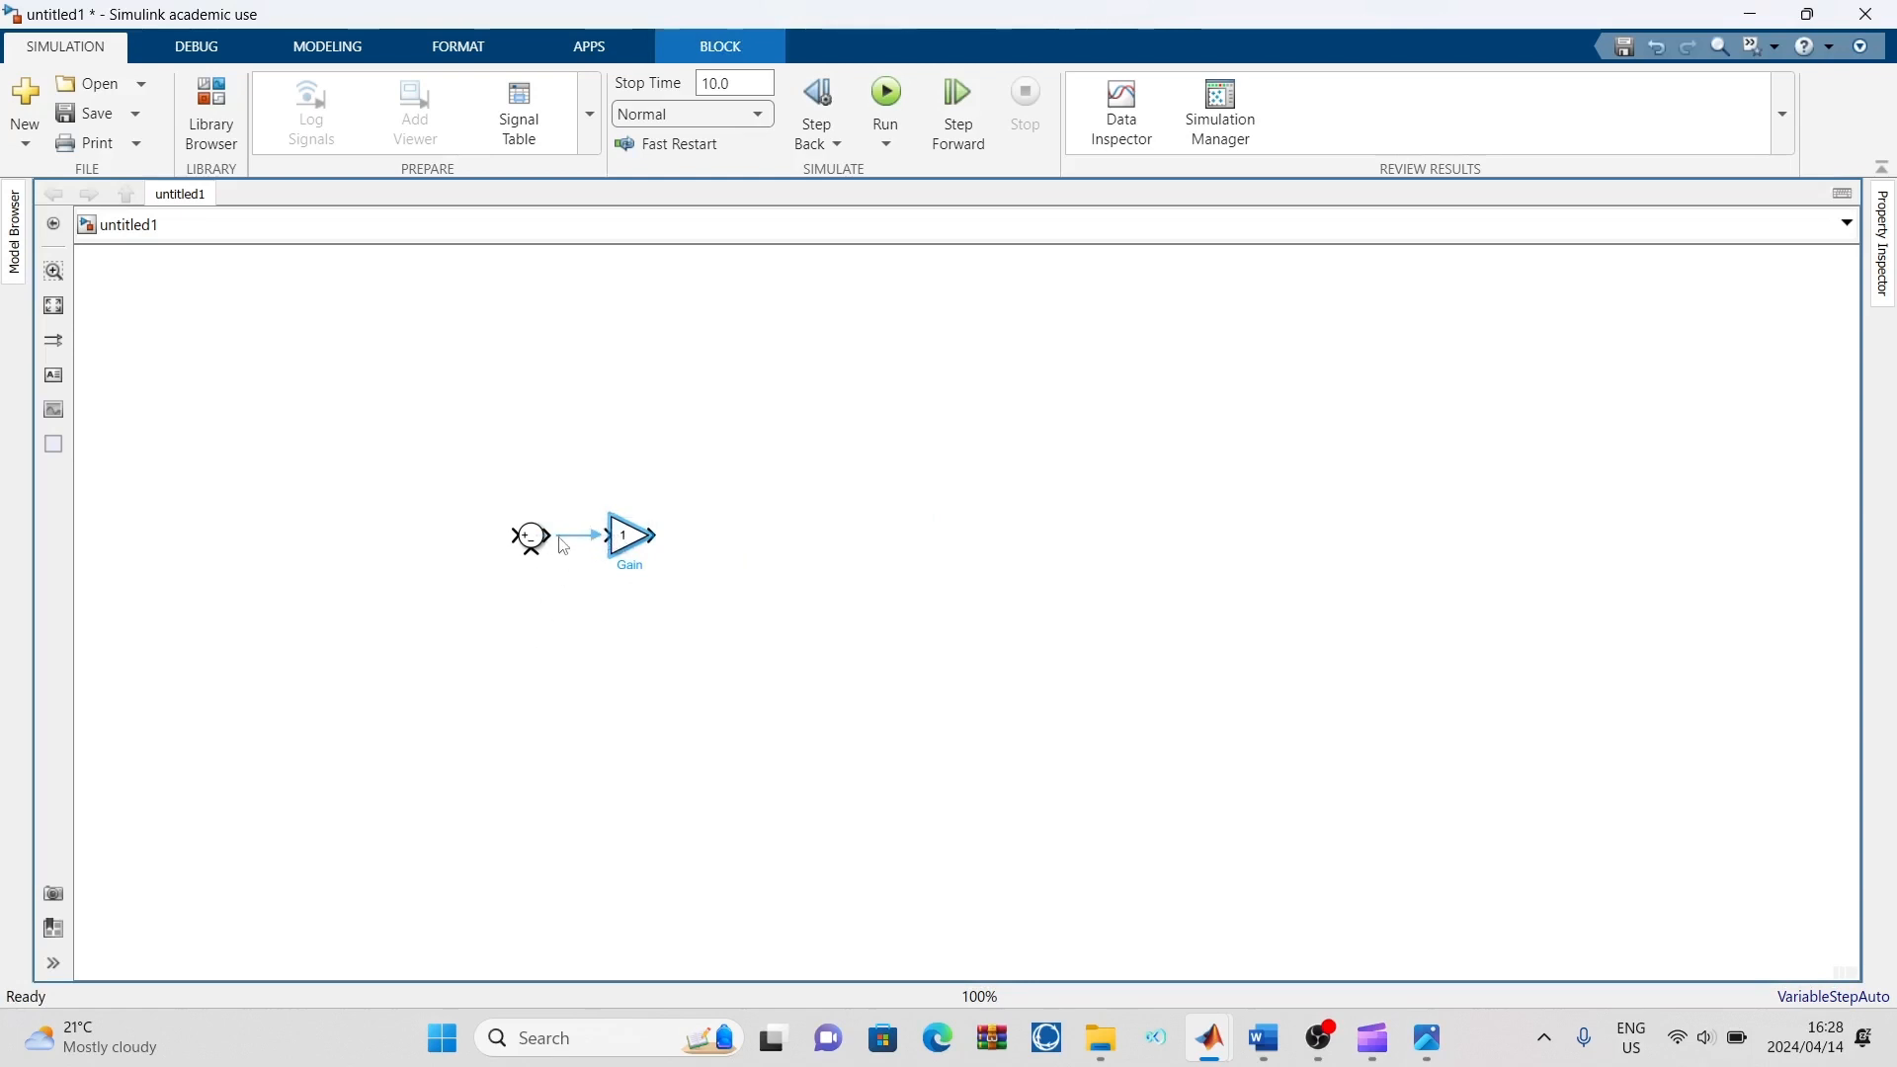
click(649, 575)
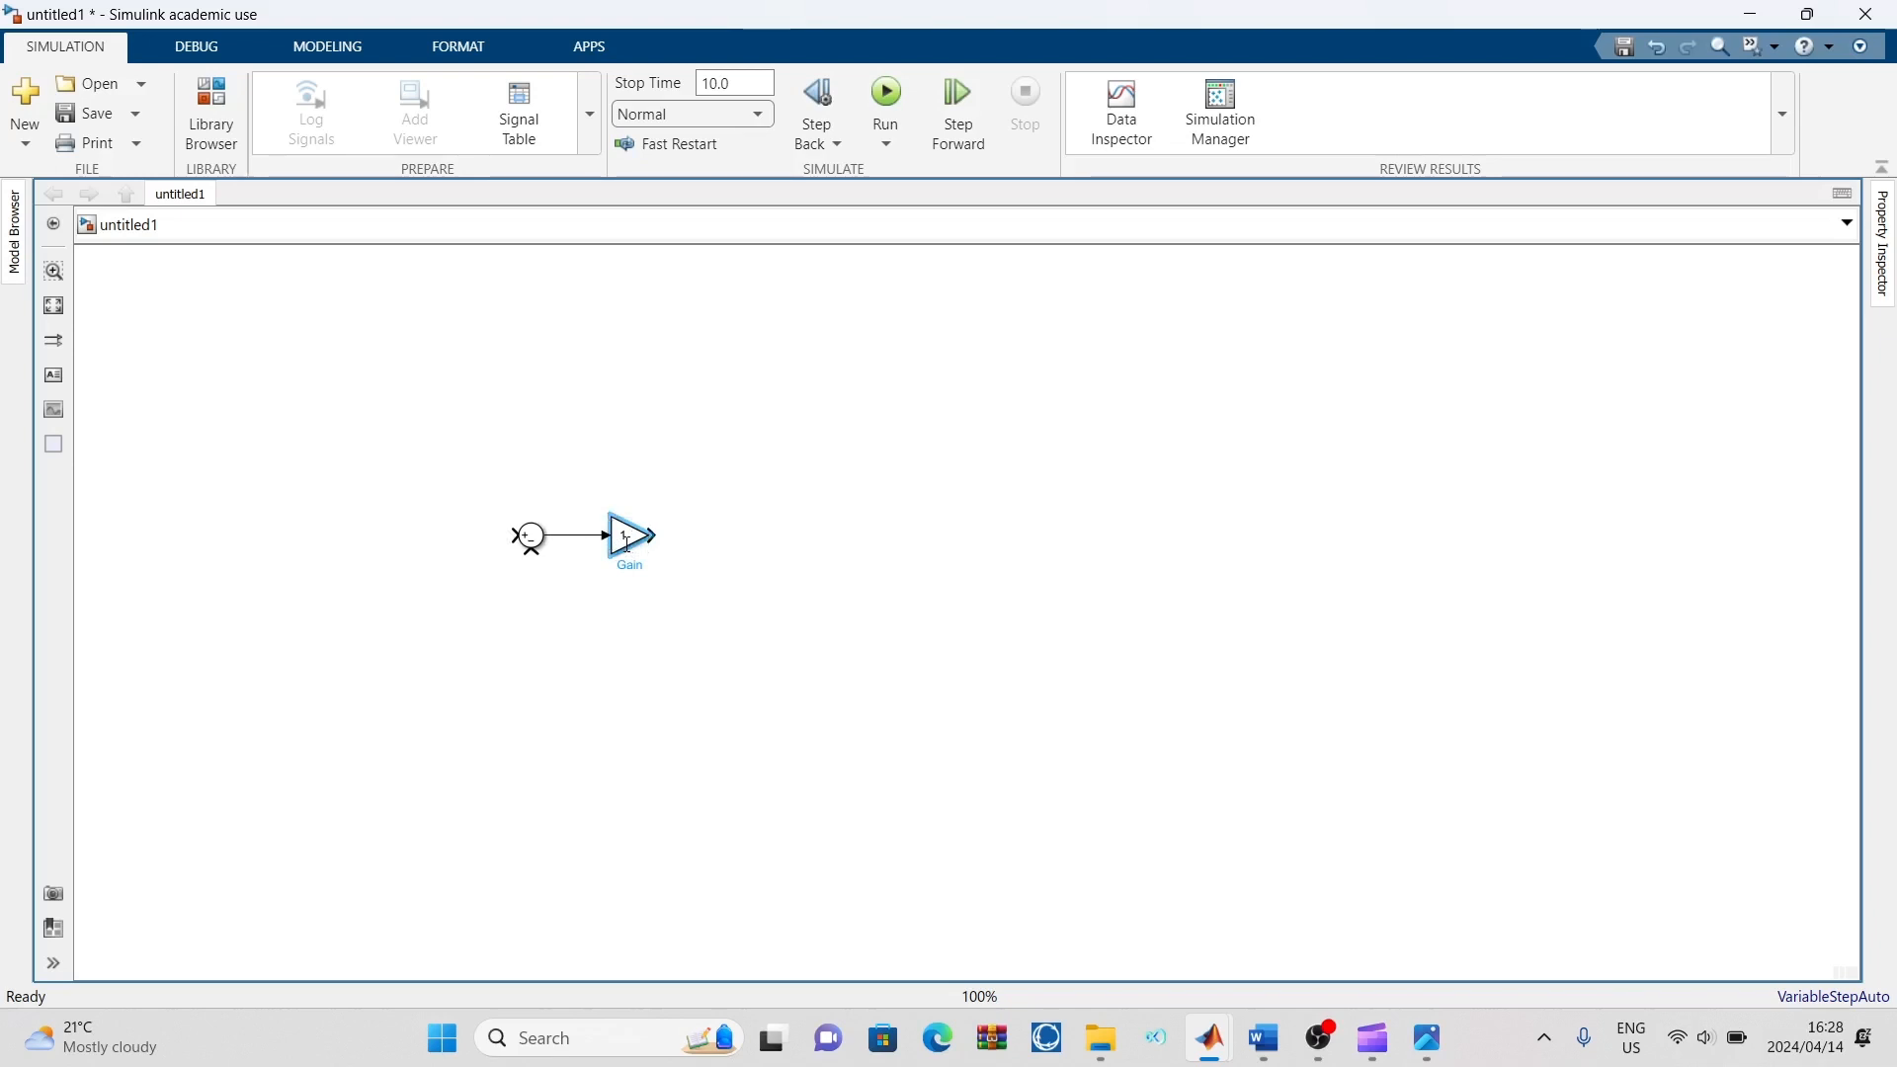
Set the Gain block's gain to G and enlarge the block on the canvas
double_click(625, 540)
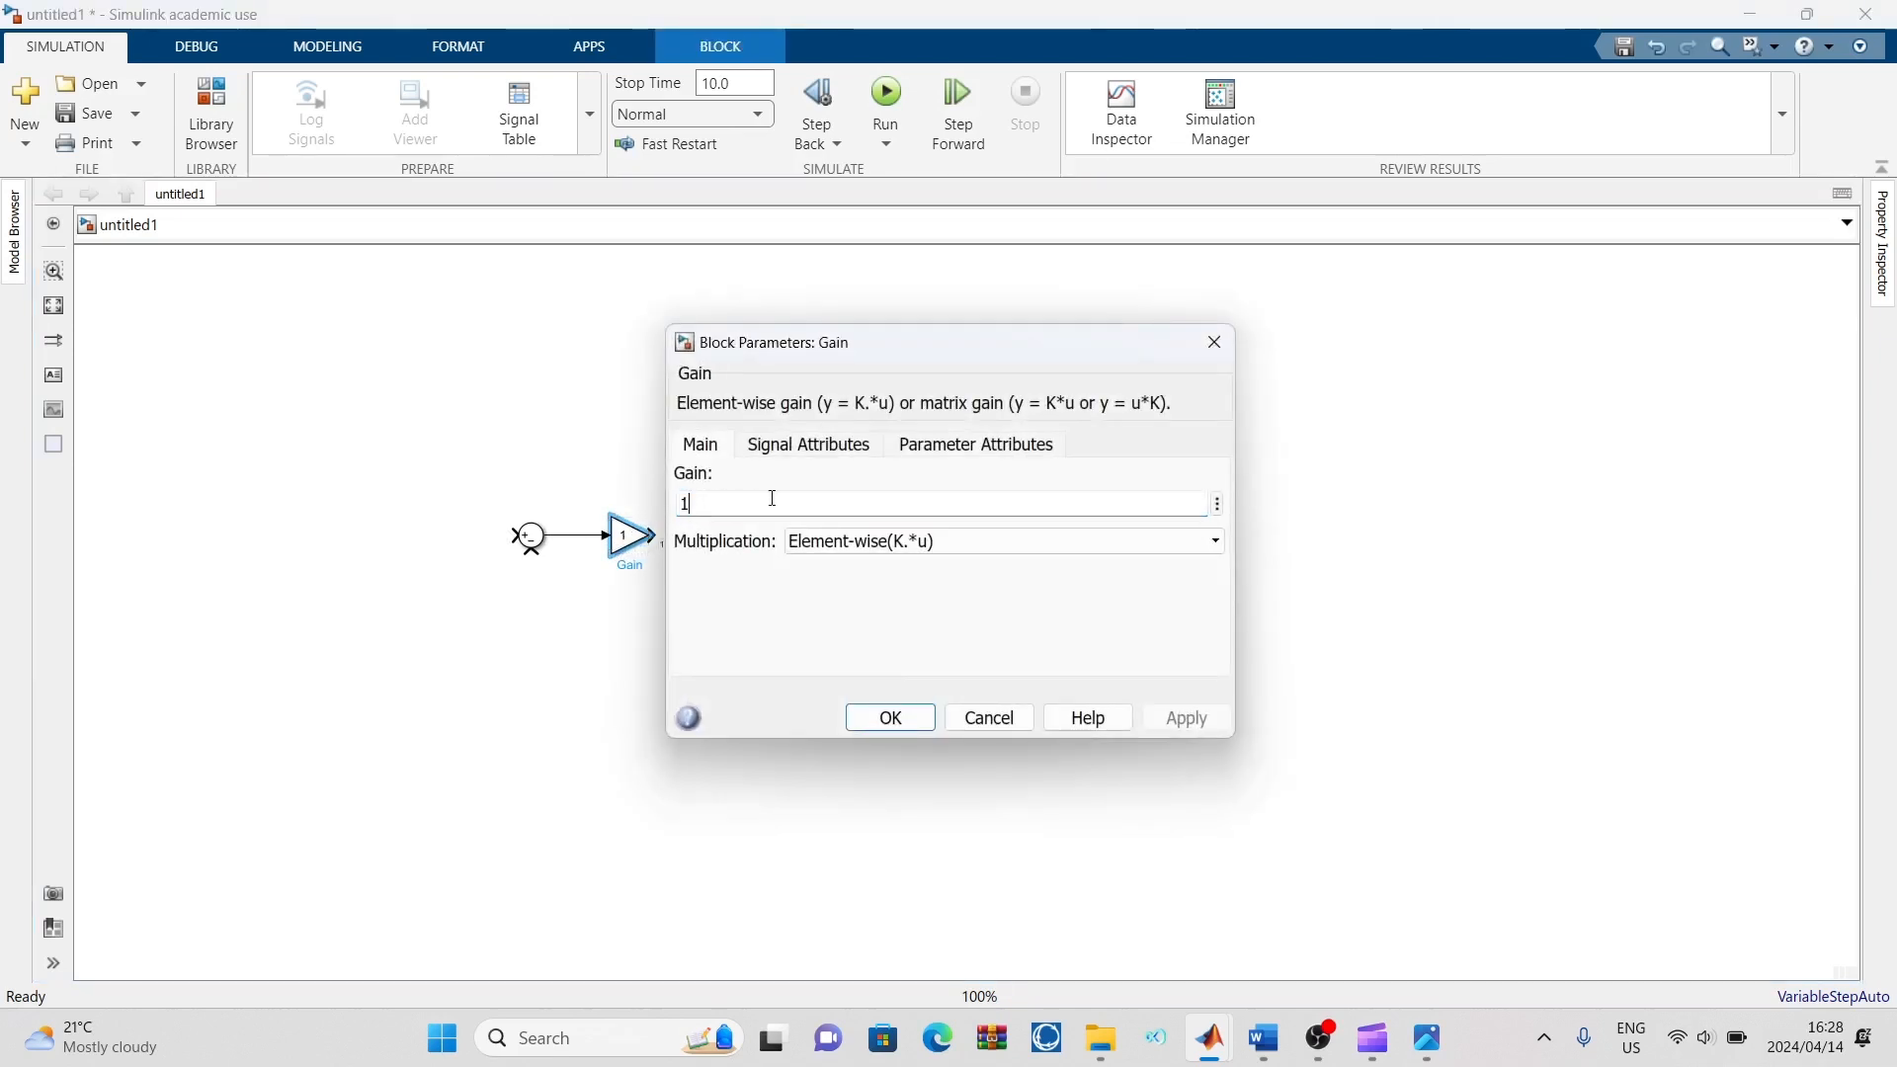
key(BackSpace)
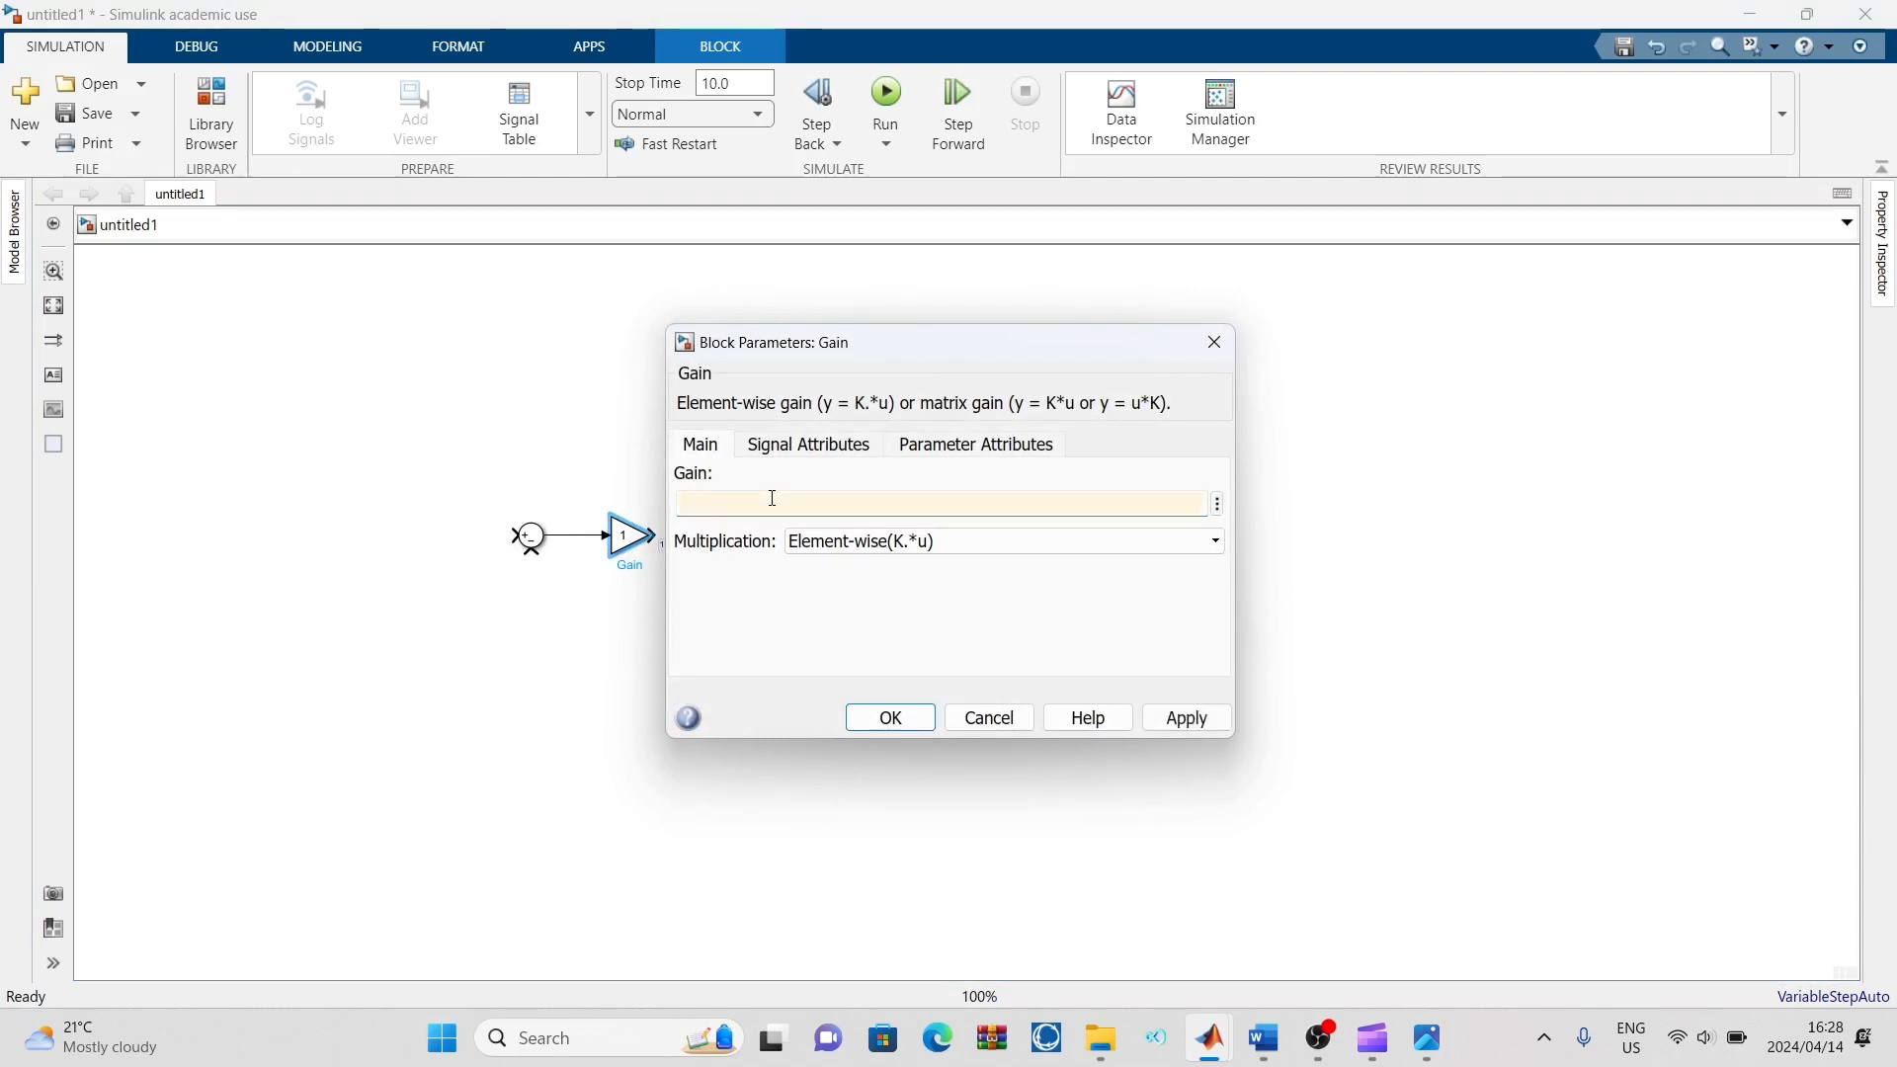
text(G)
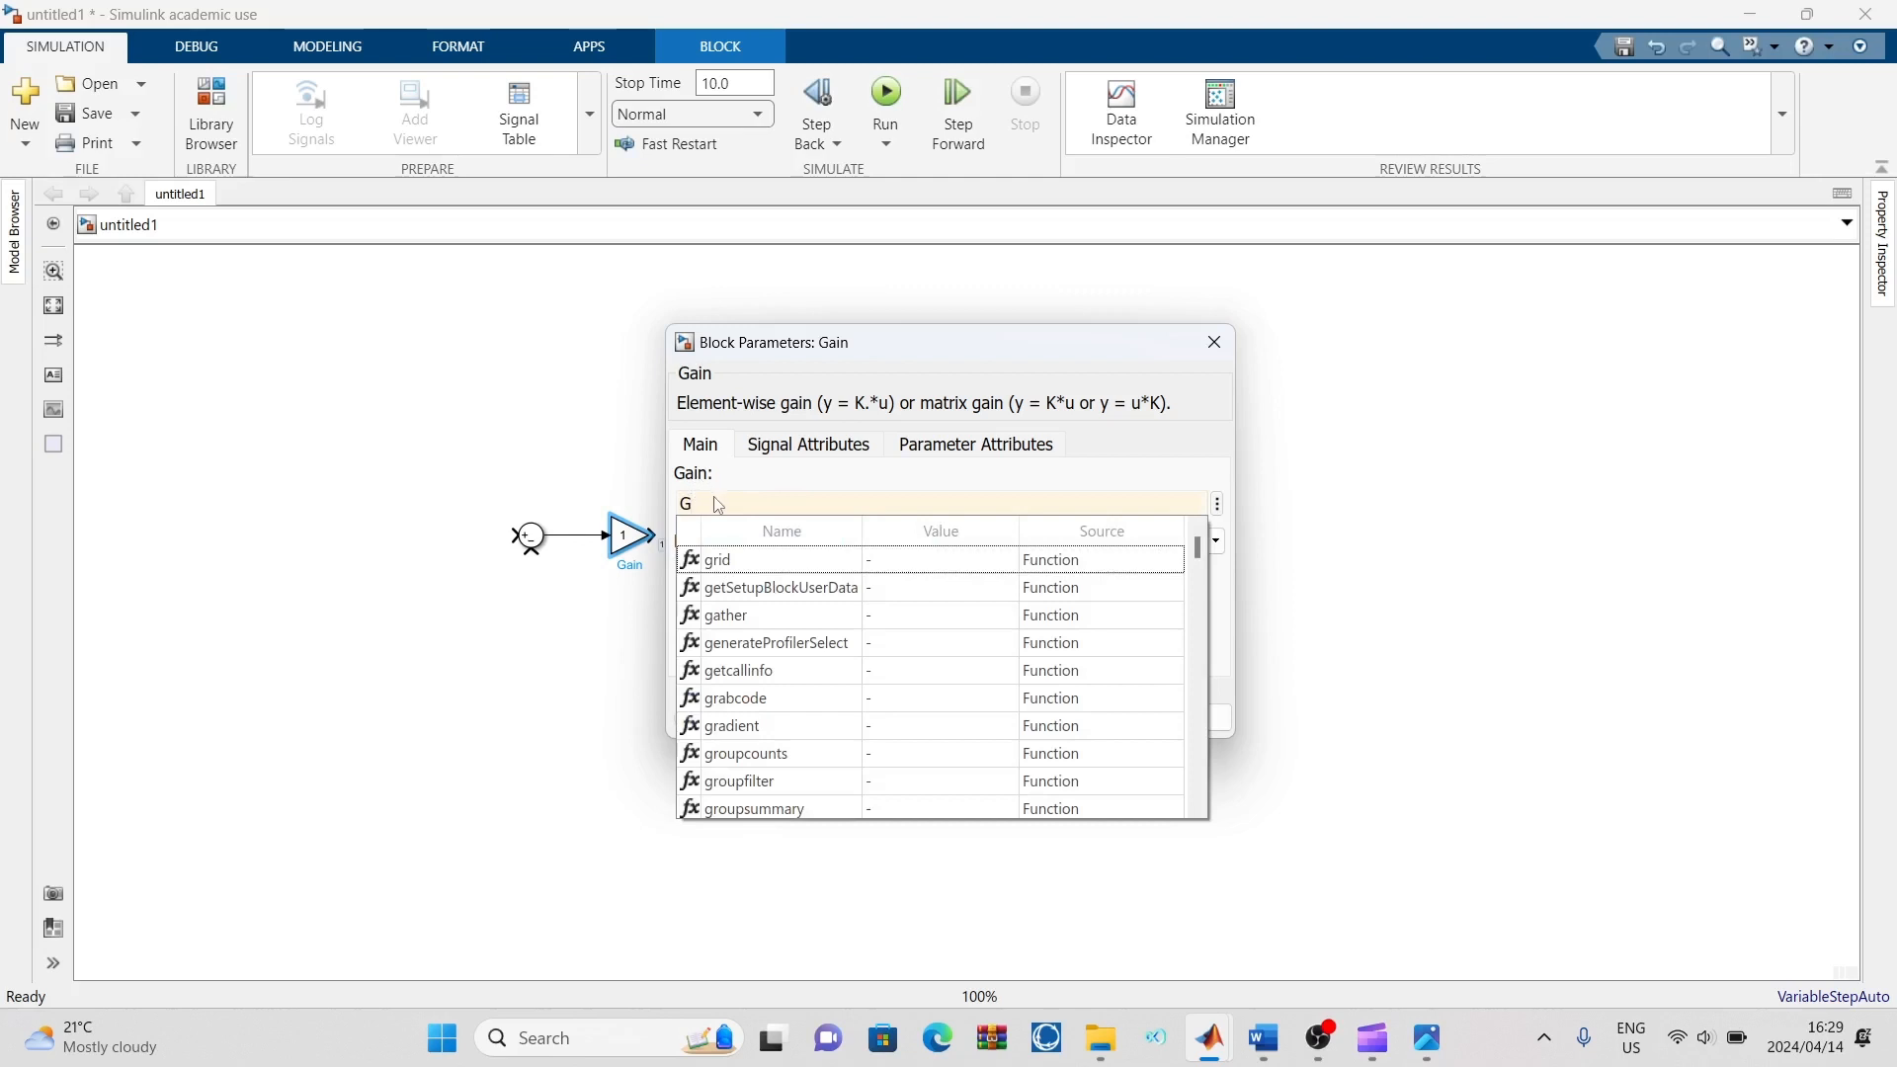
key(Return)
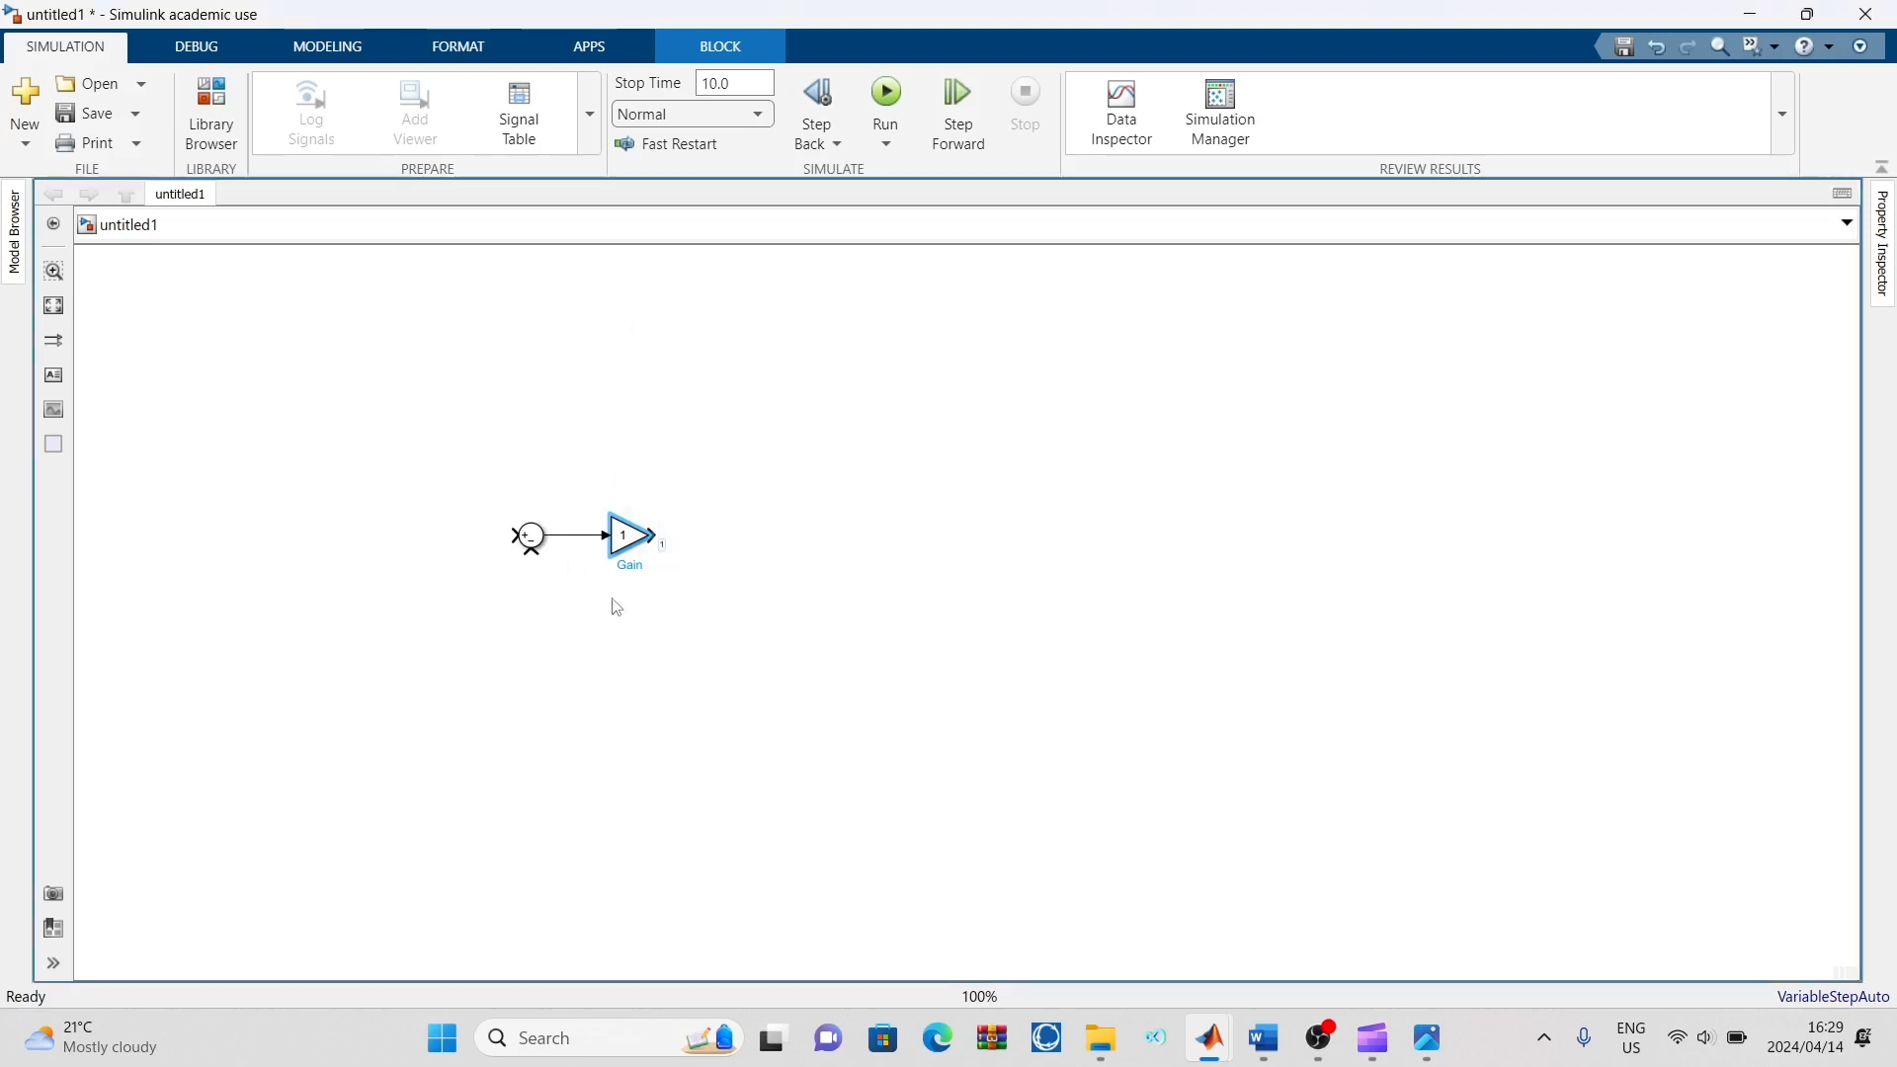
double_click(625, 547)
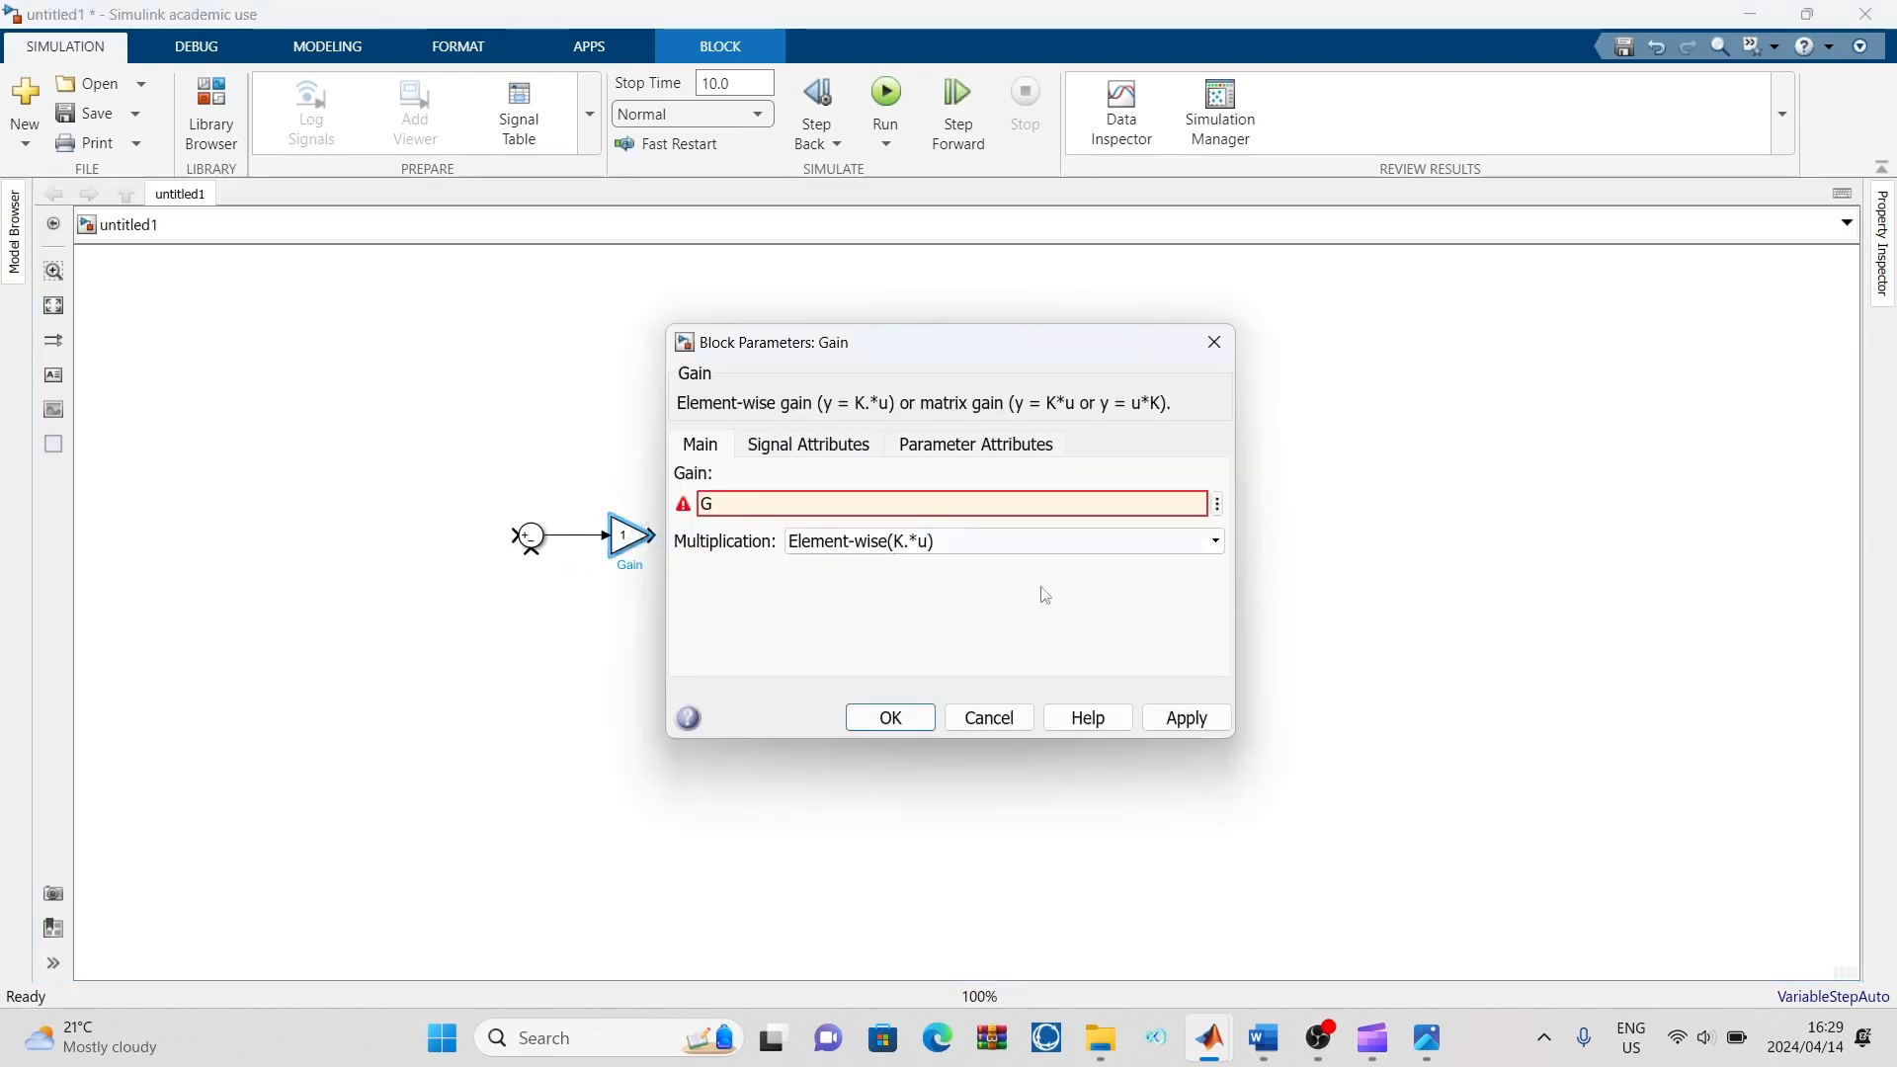
click(1175, 718)
click(890, 717)
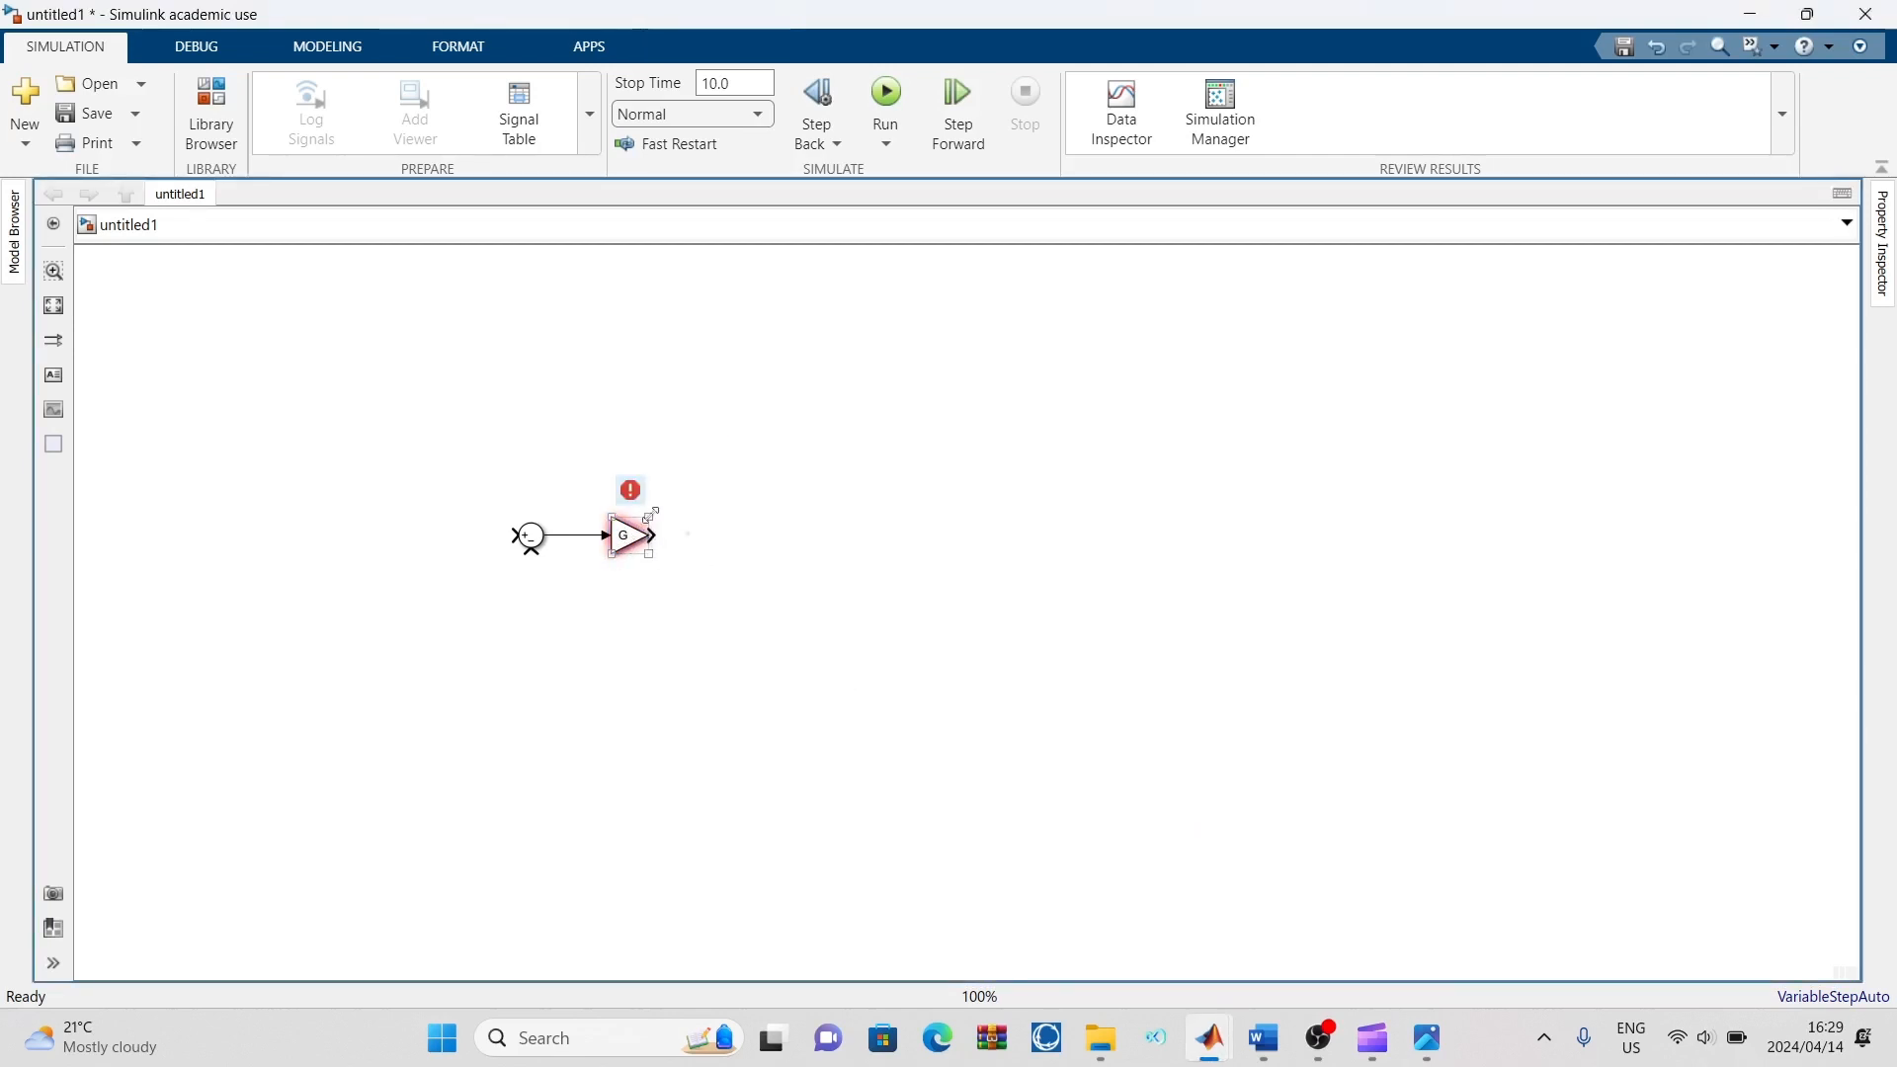
drag(650, 514, 700, 564)
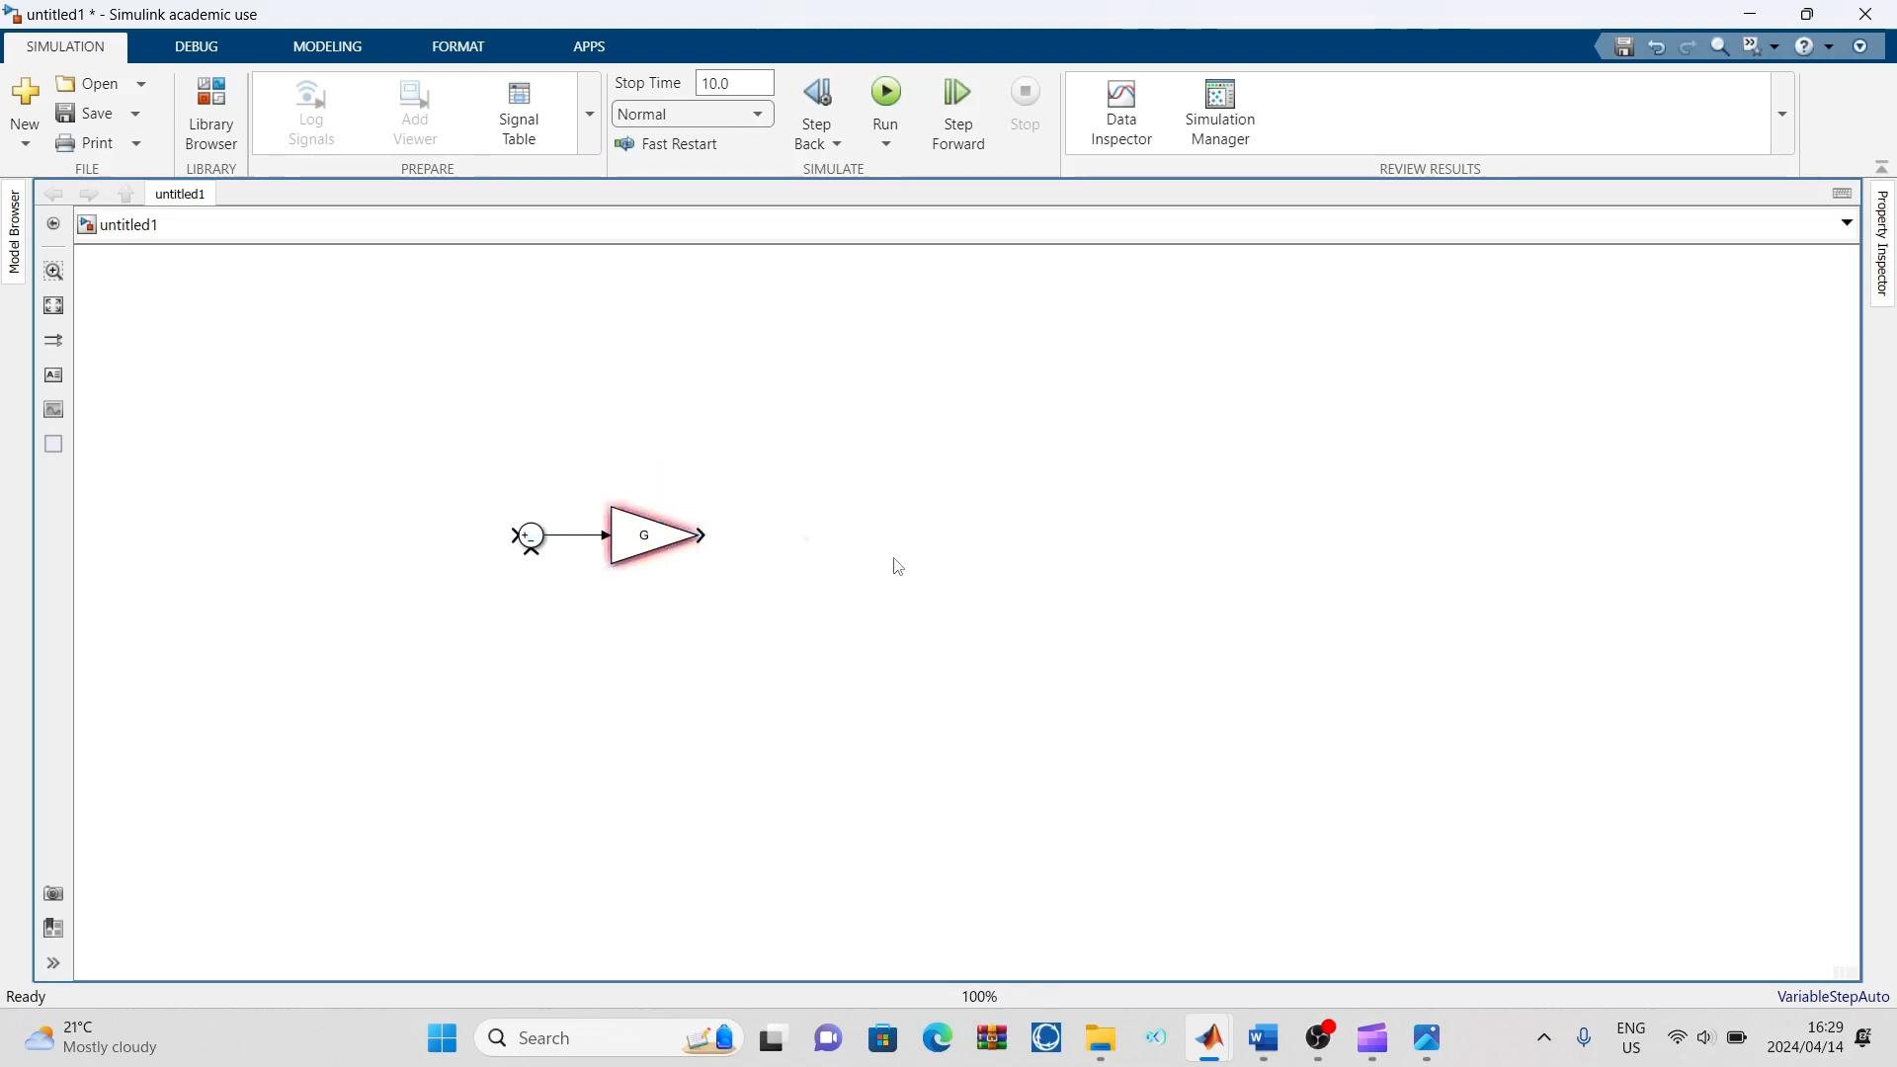
Try a Transfer Fcn block placed below the Gain block, then delete it from the model
text(tra)
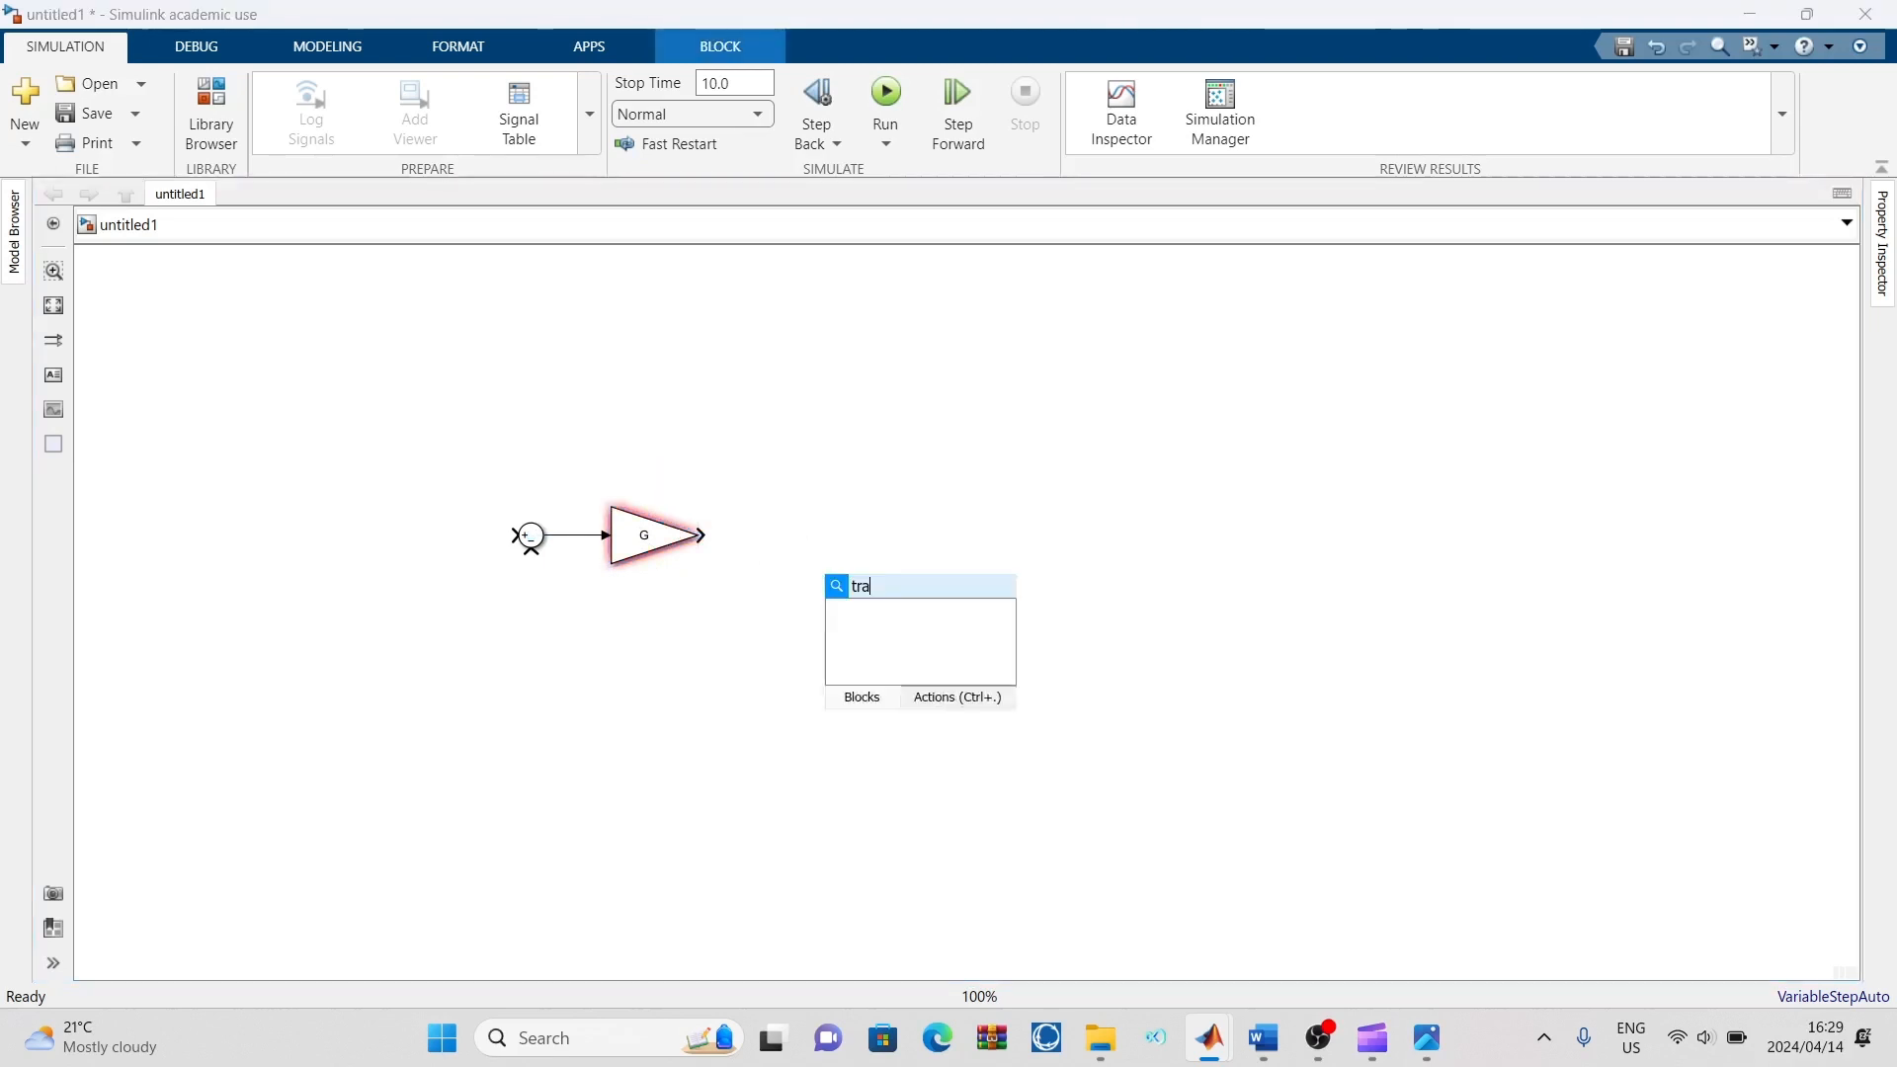
click(922, 616)
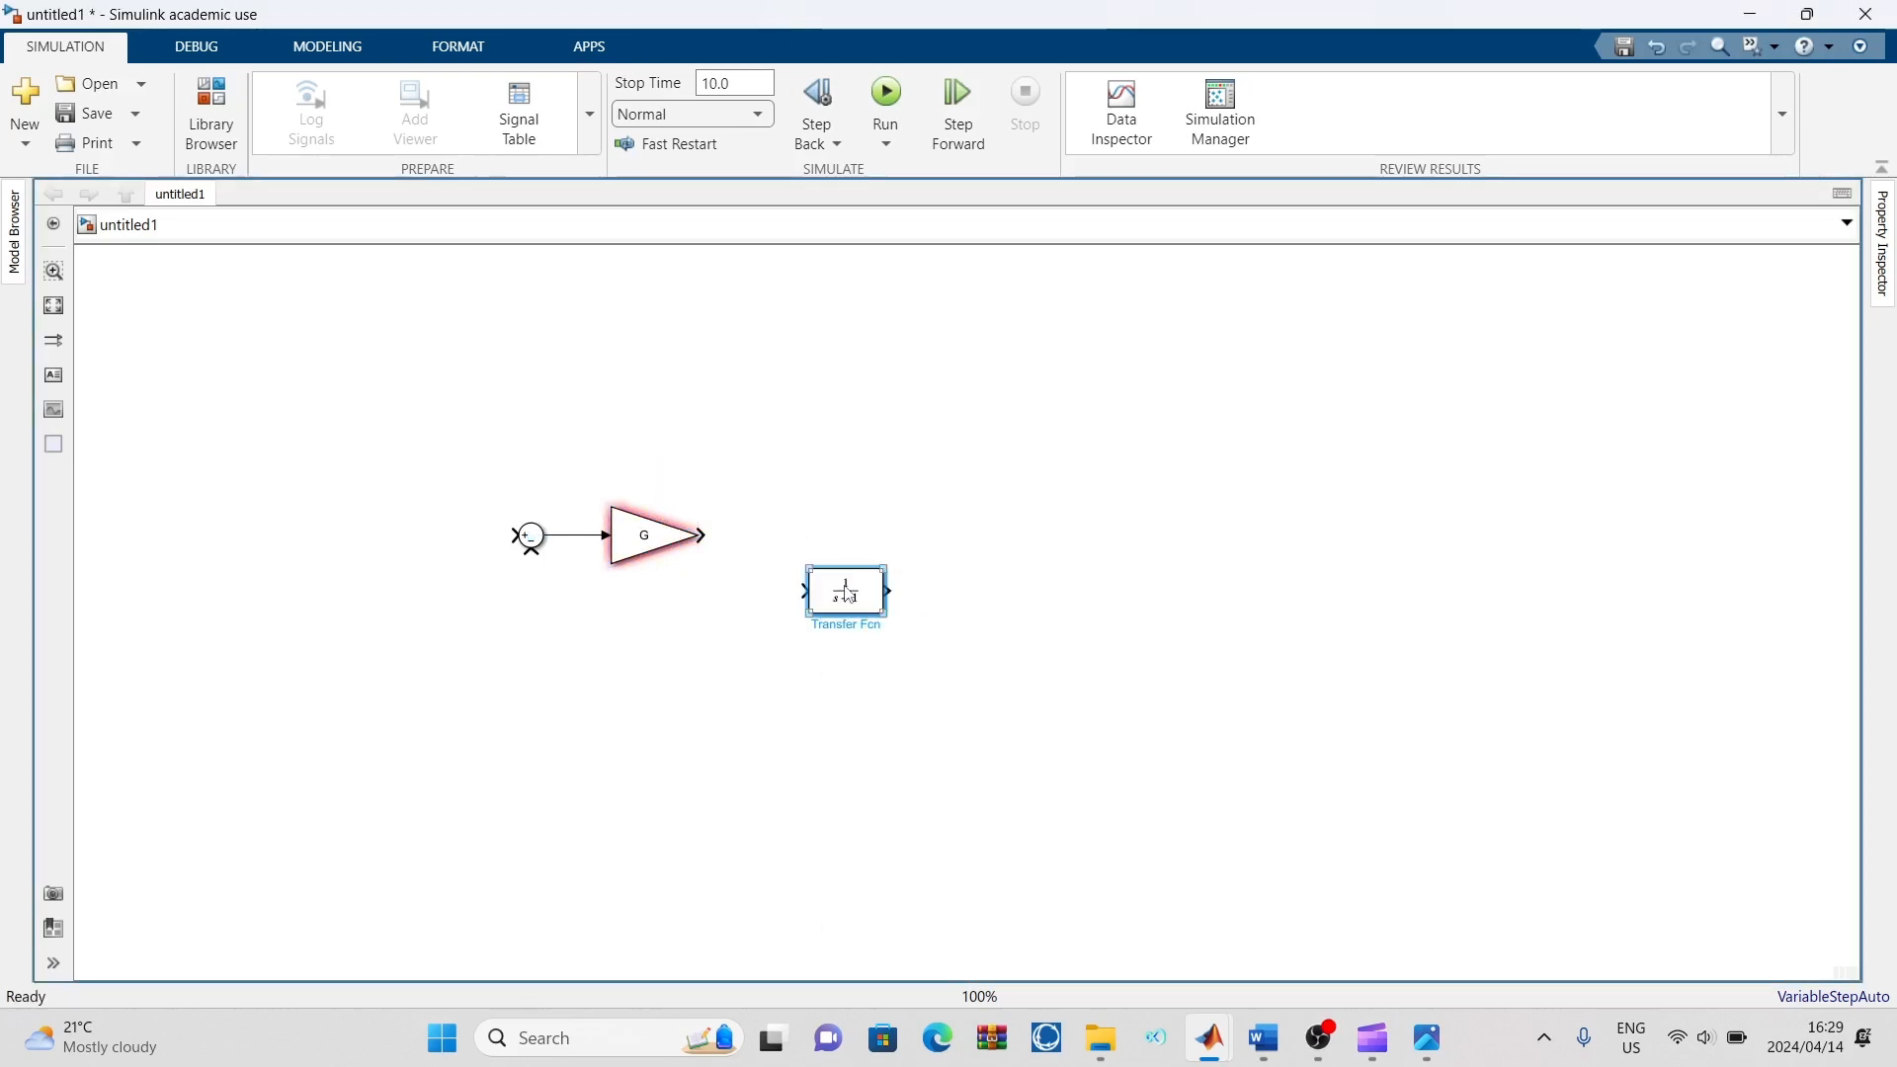
drag(873, 593, 643, 624)
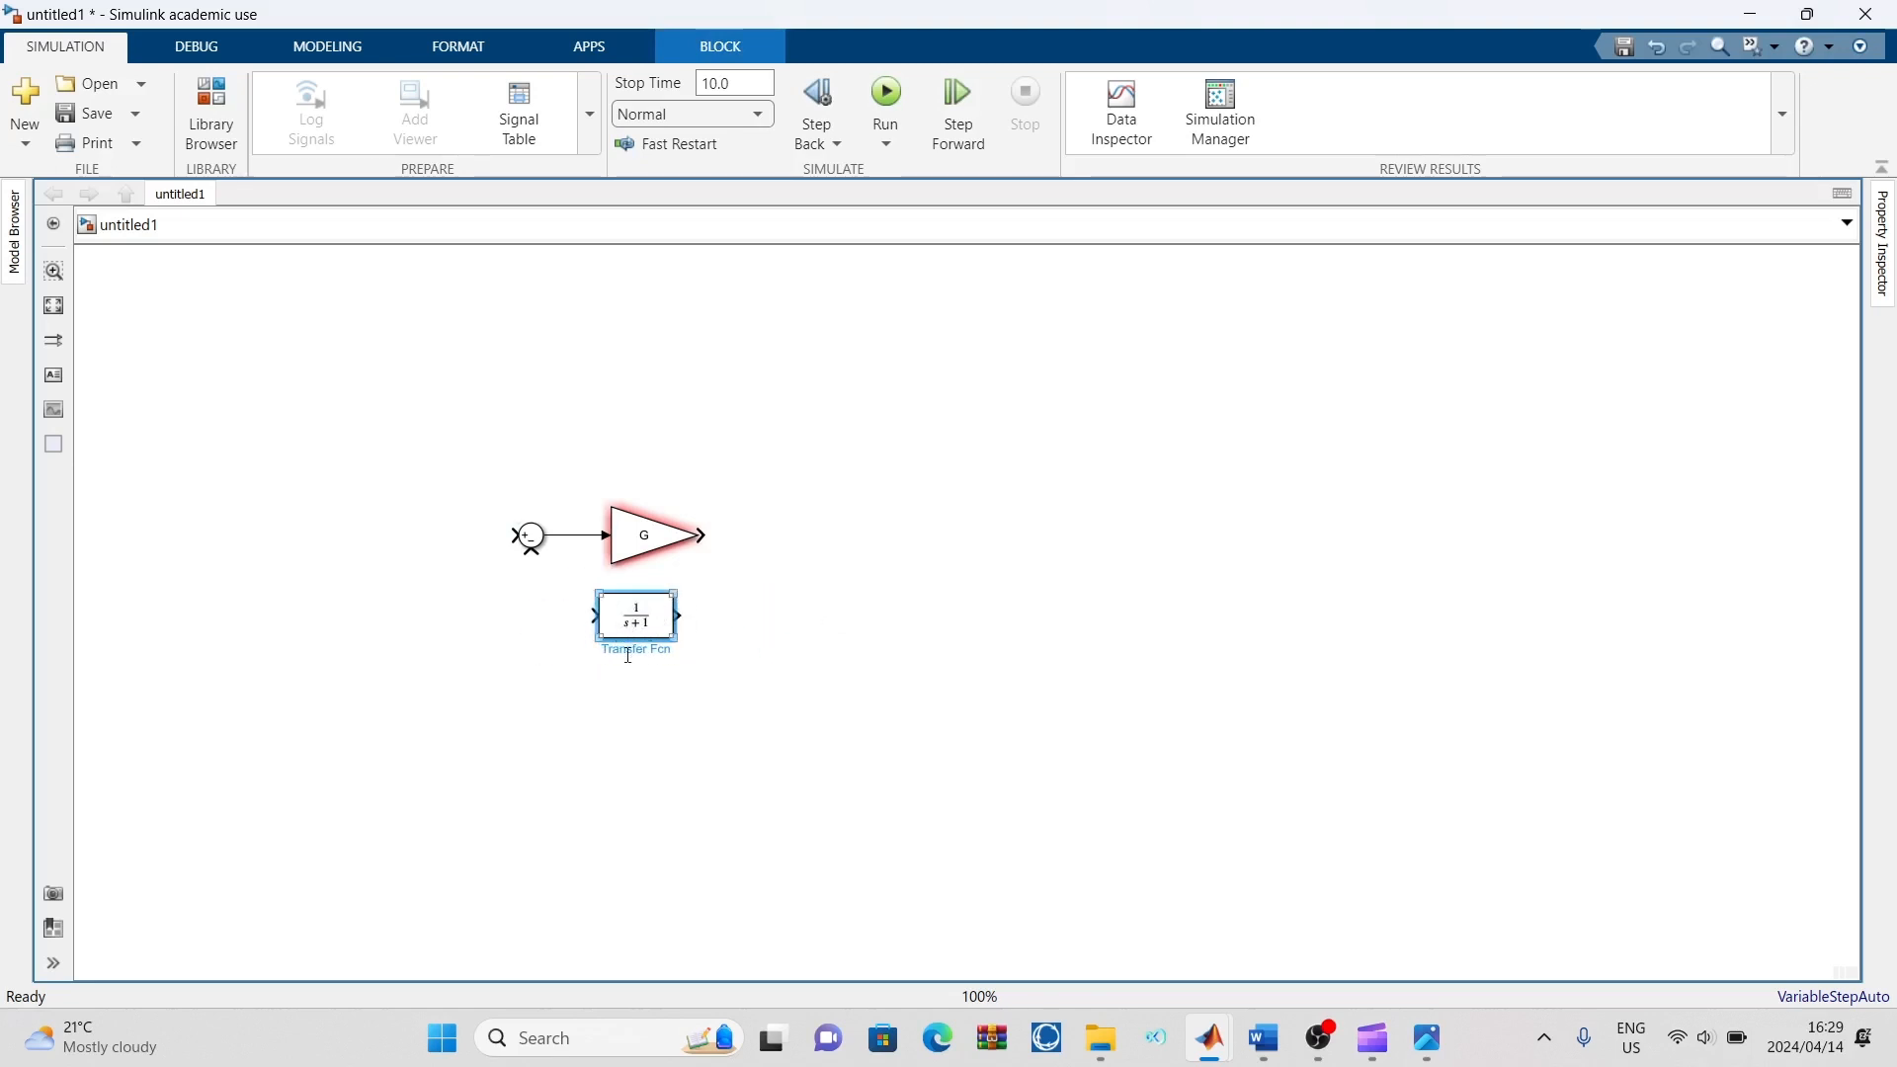
click(689, 512)
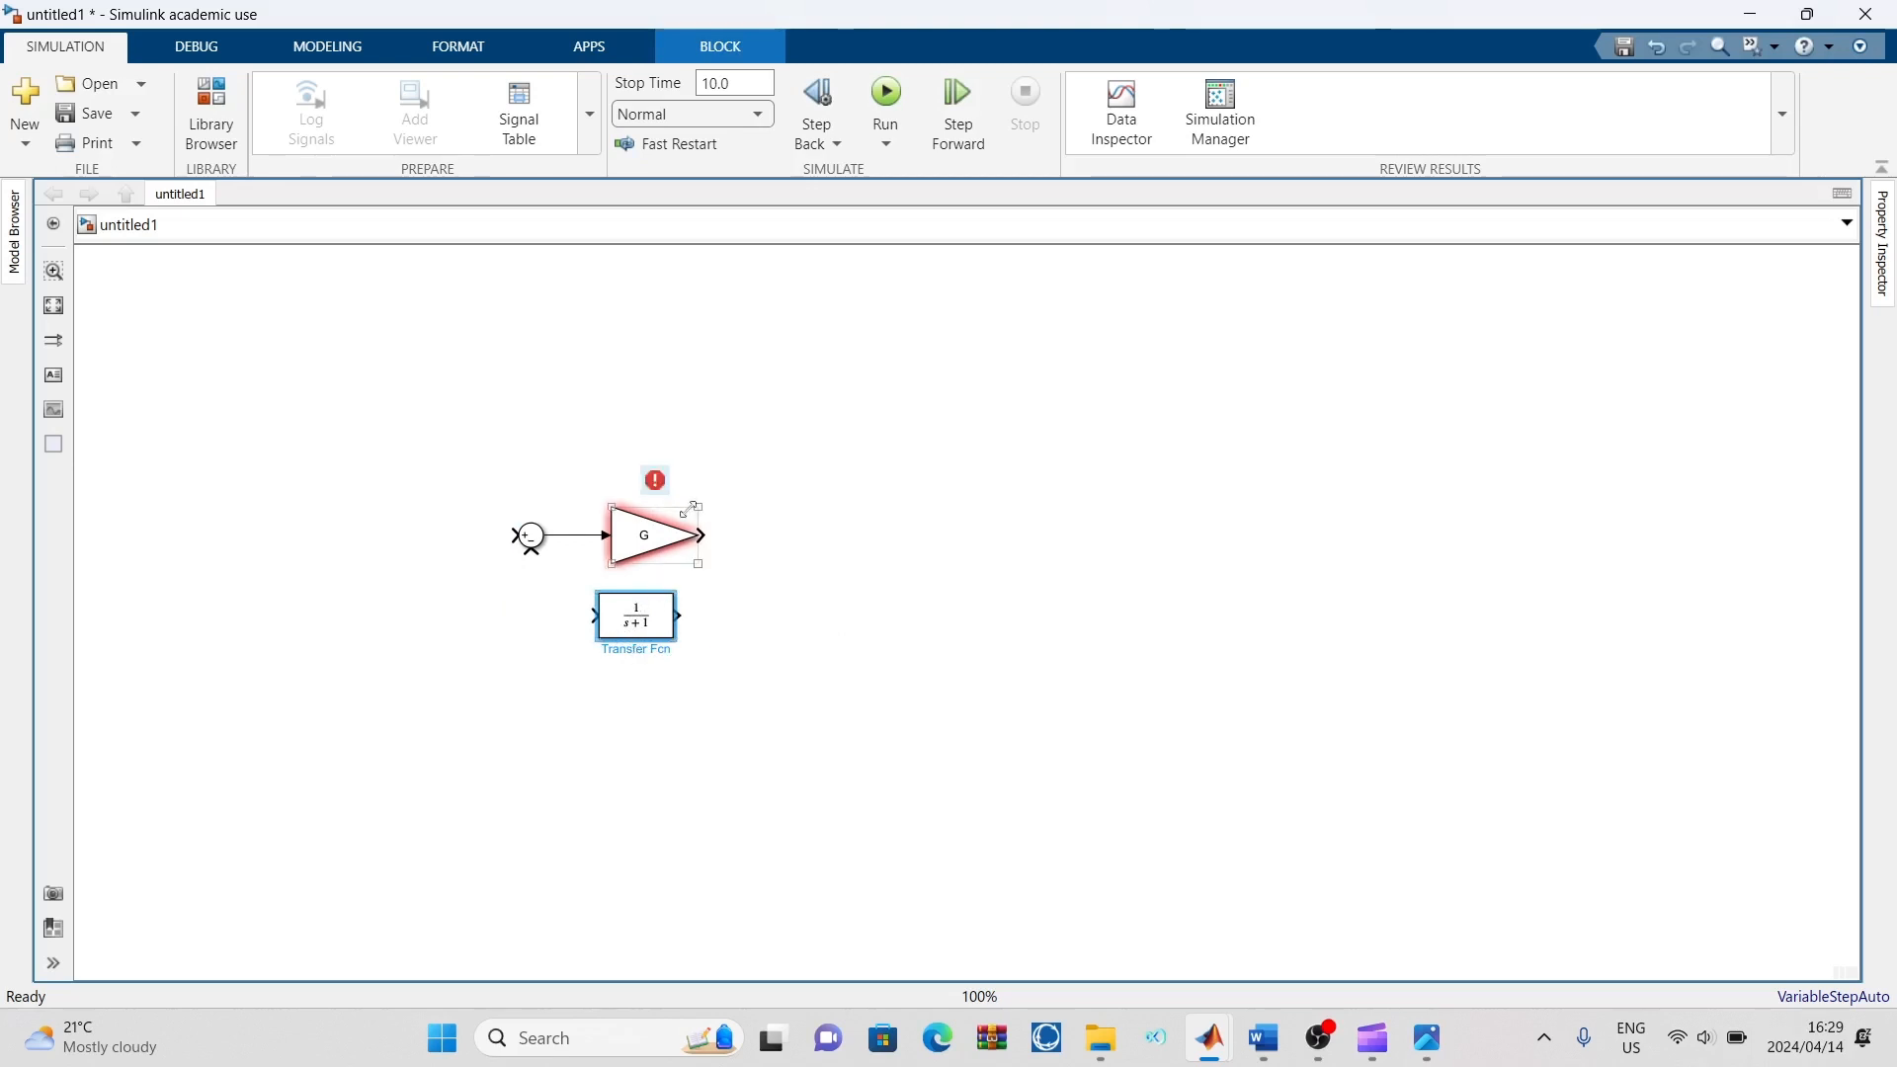
click(666, 620)
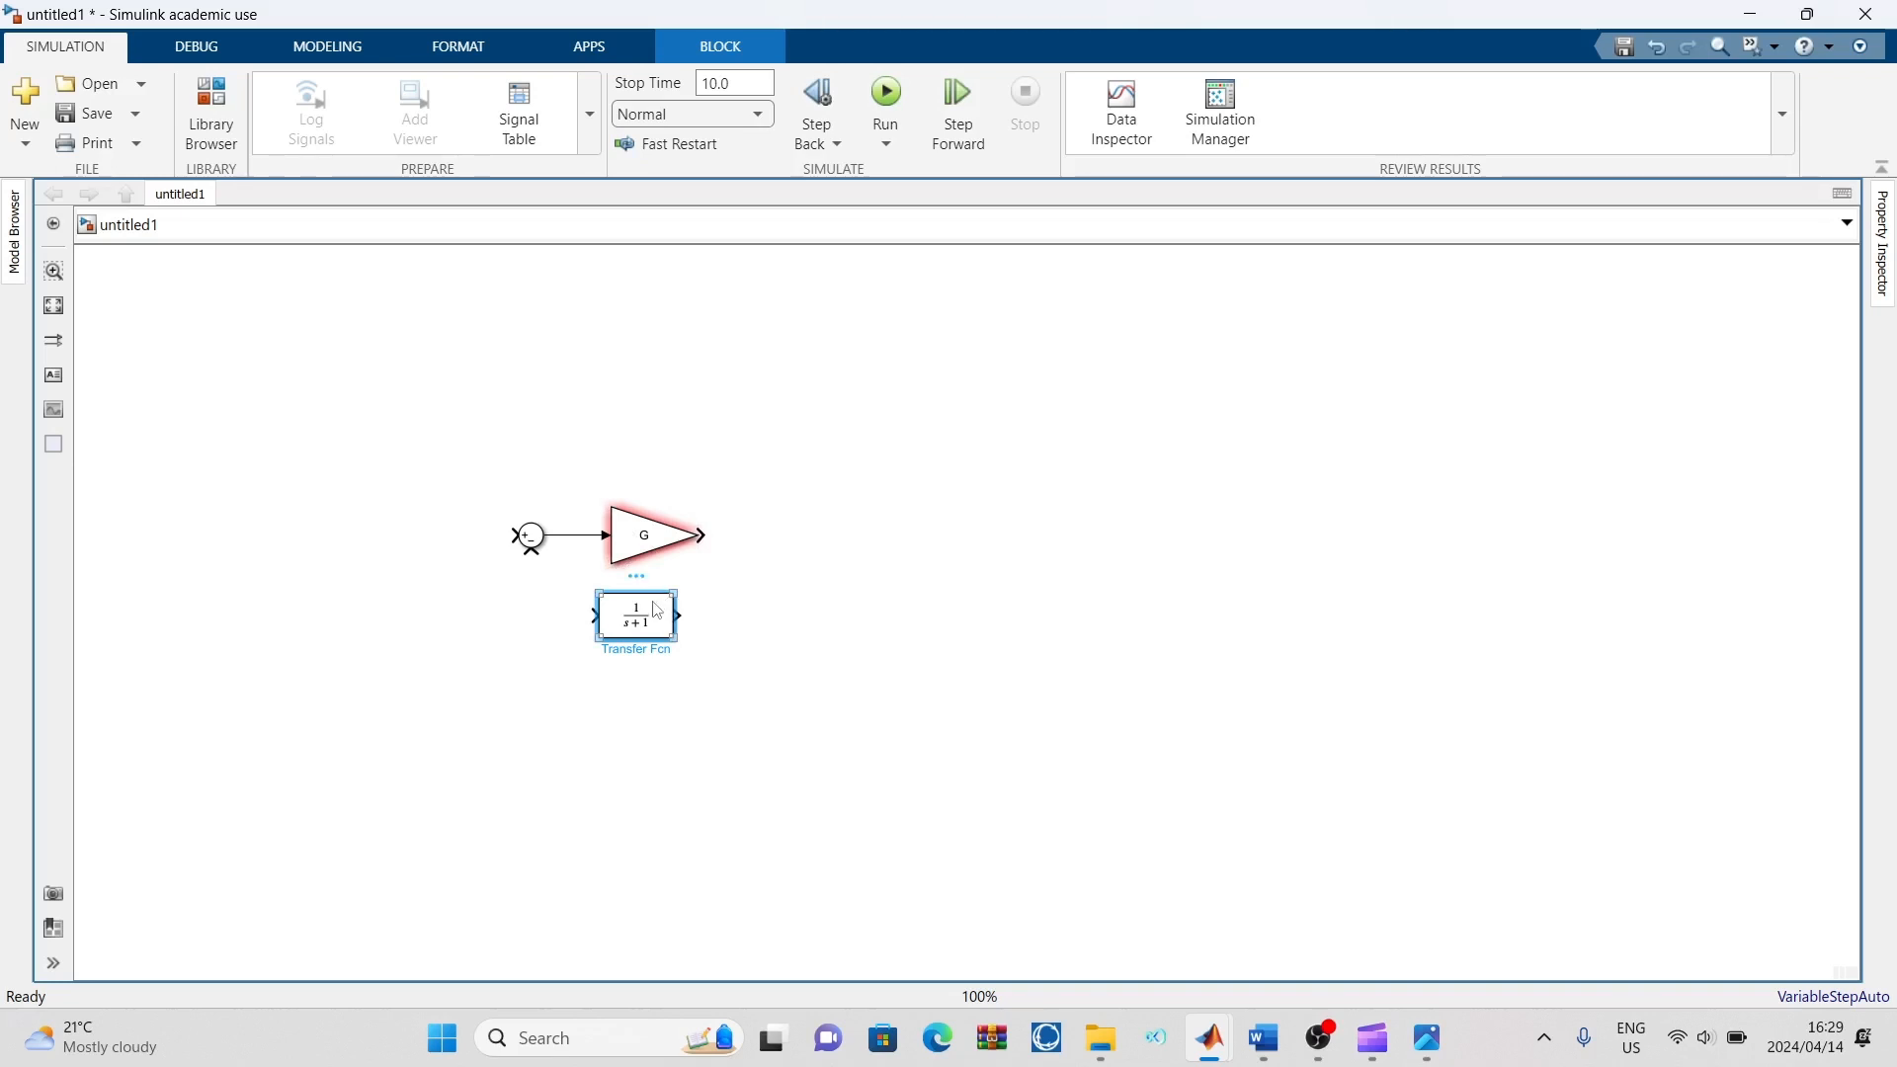
key(Delete)
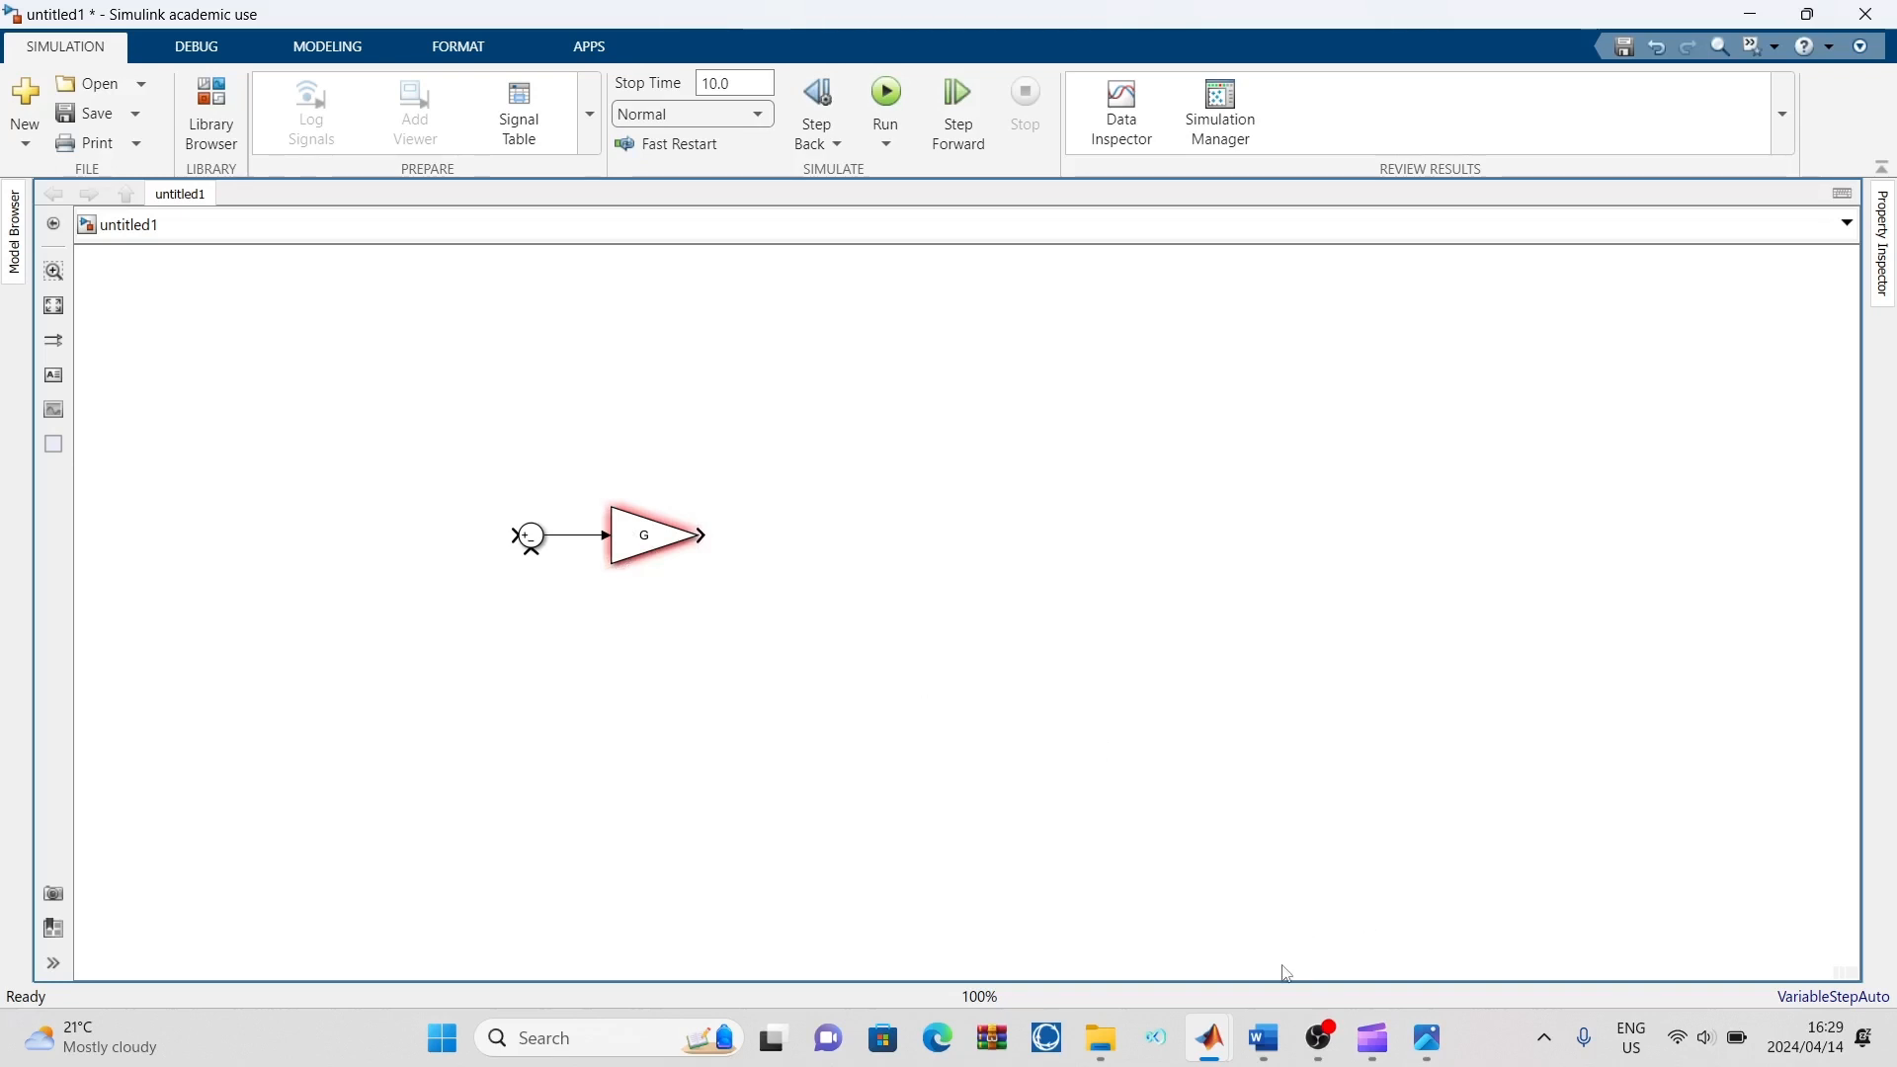
Check the reference diagram, then set the Gain block's gain to G1 and apply it
click(1426, 1038)
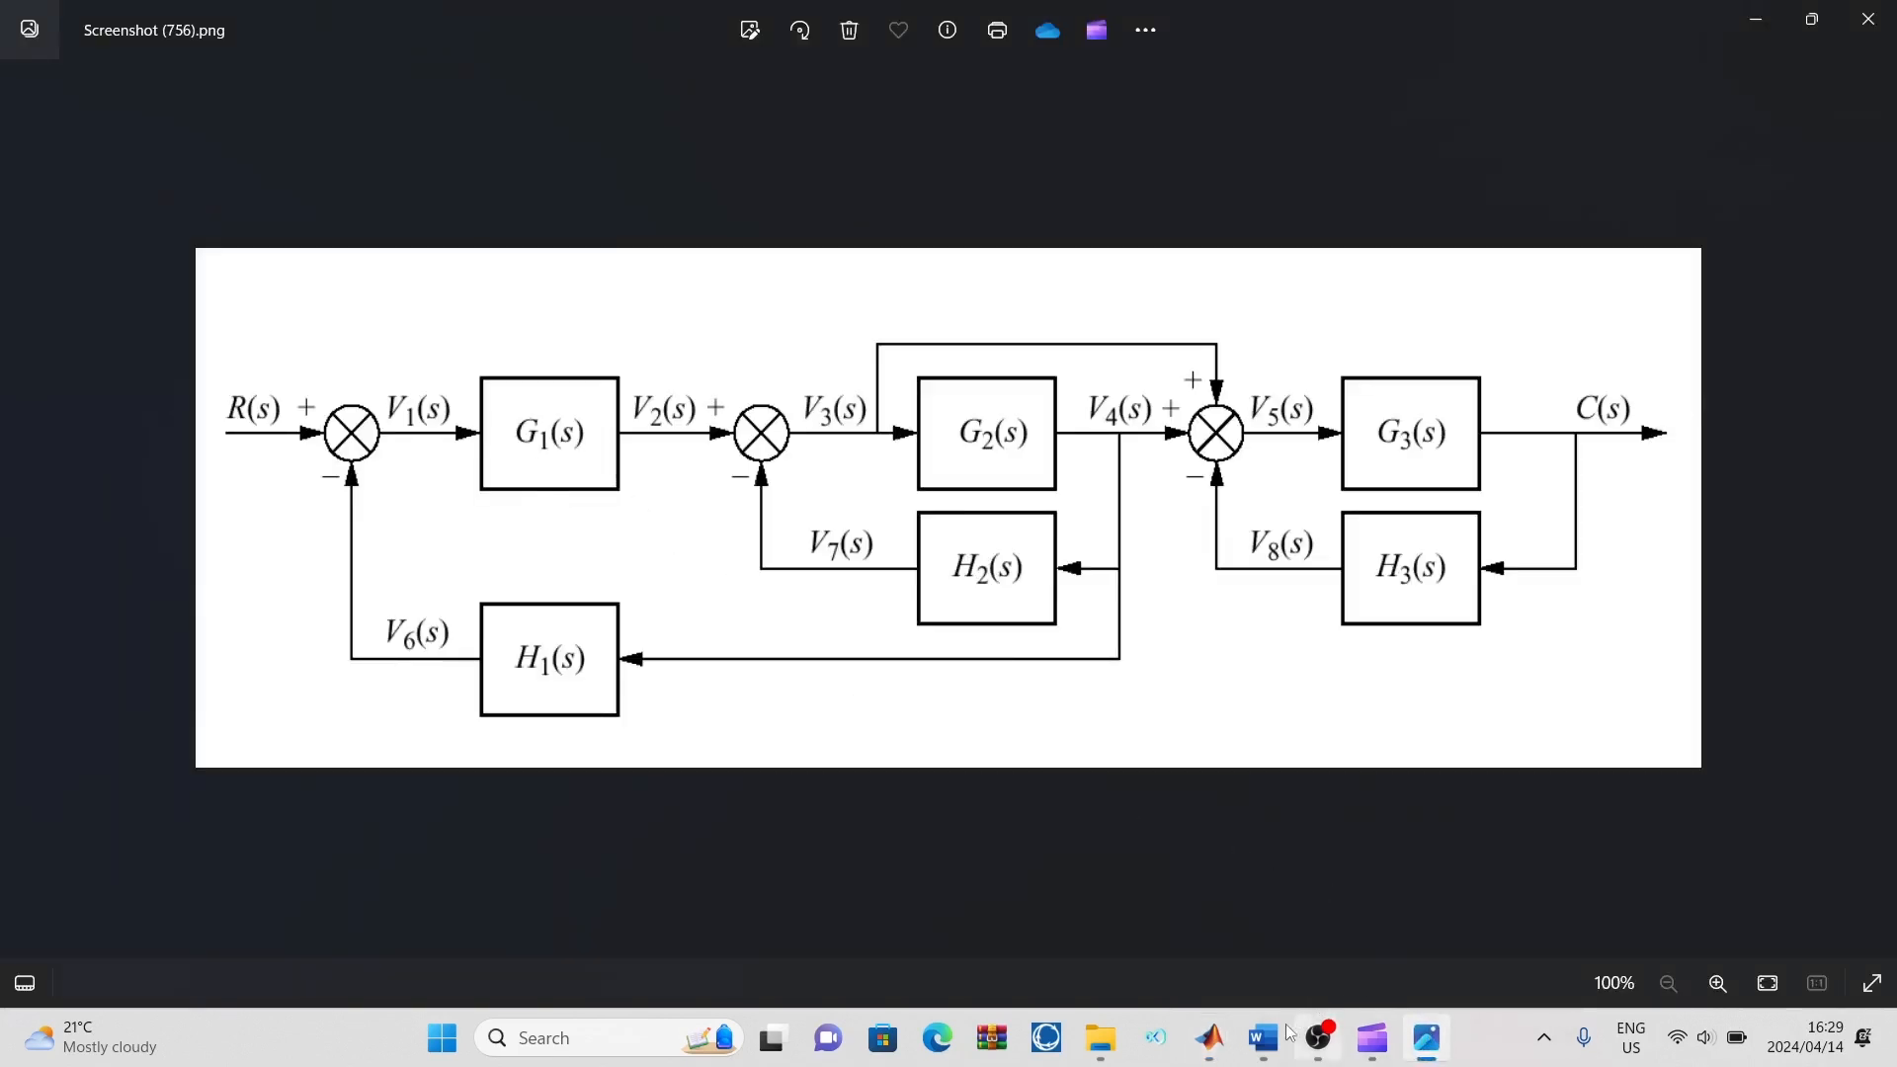
mouse_move(1209, 1037)
click(1415, 928)
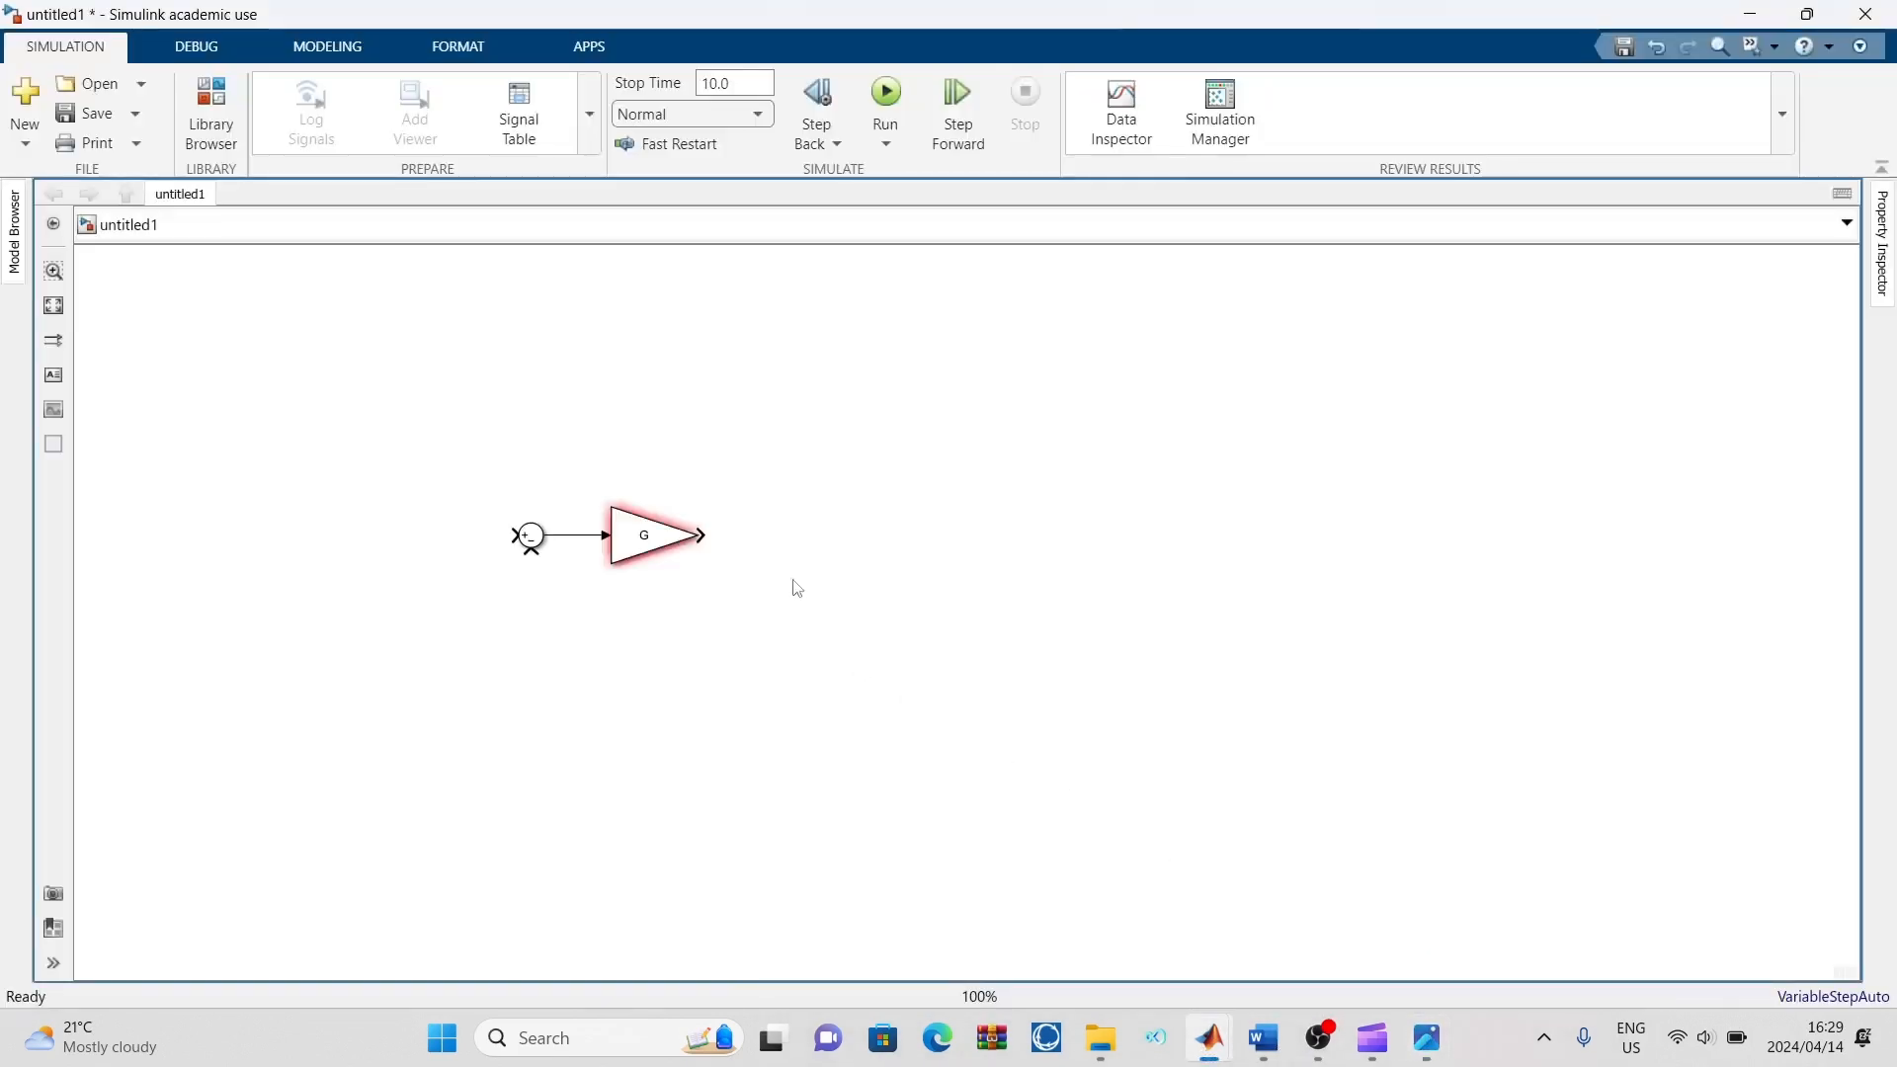
double_click(670, 535)
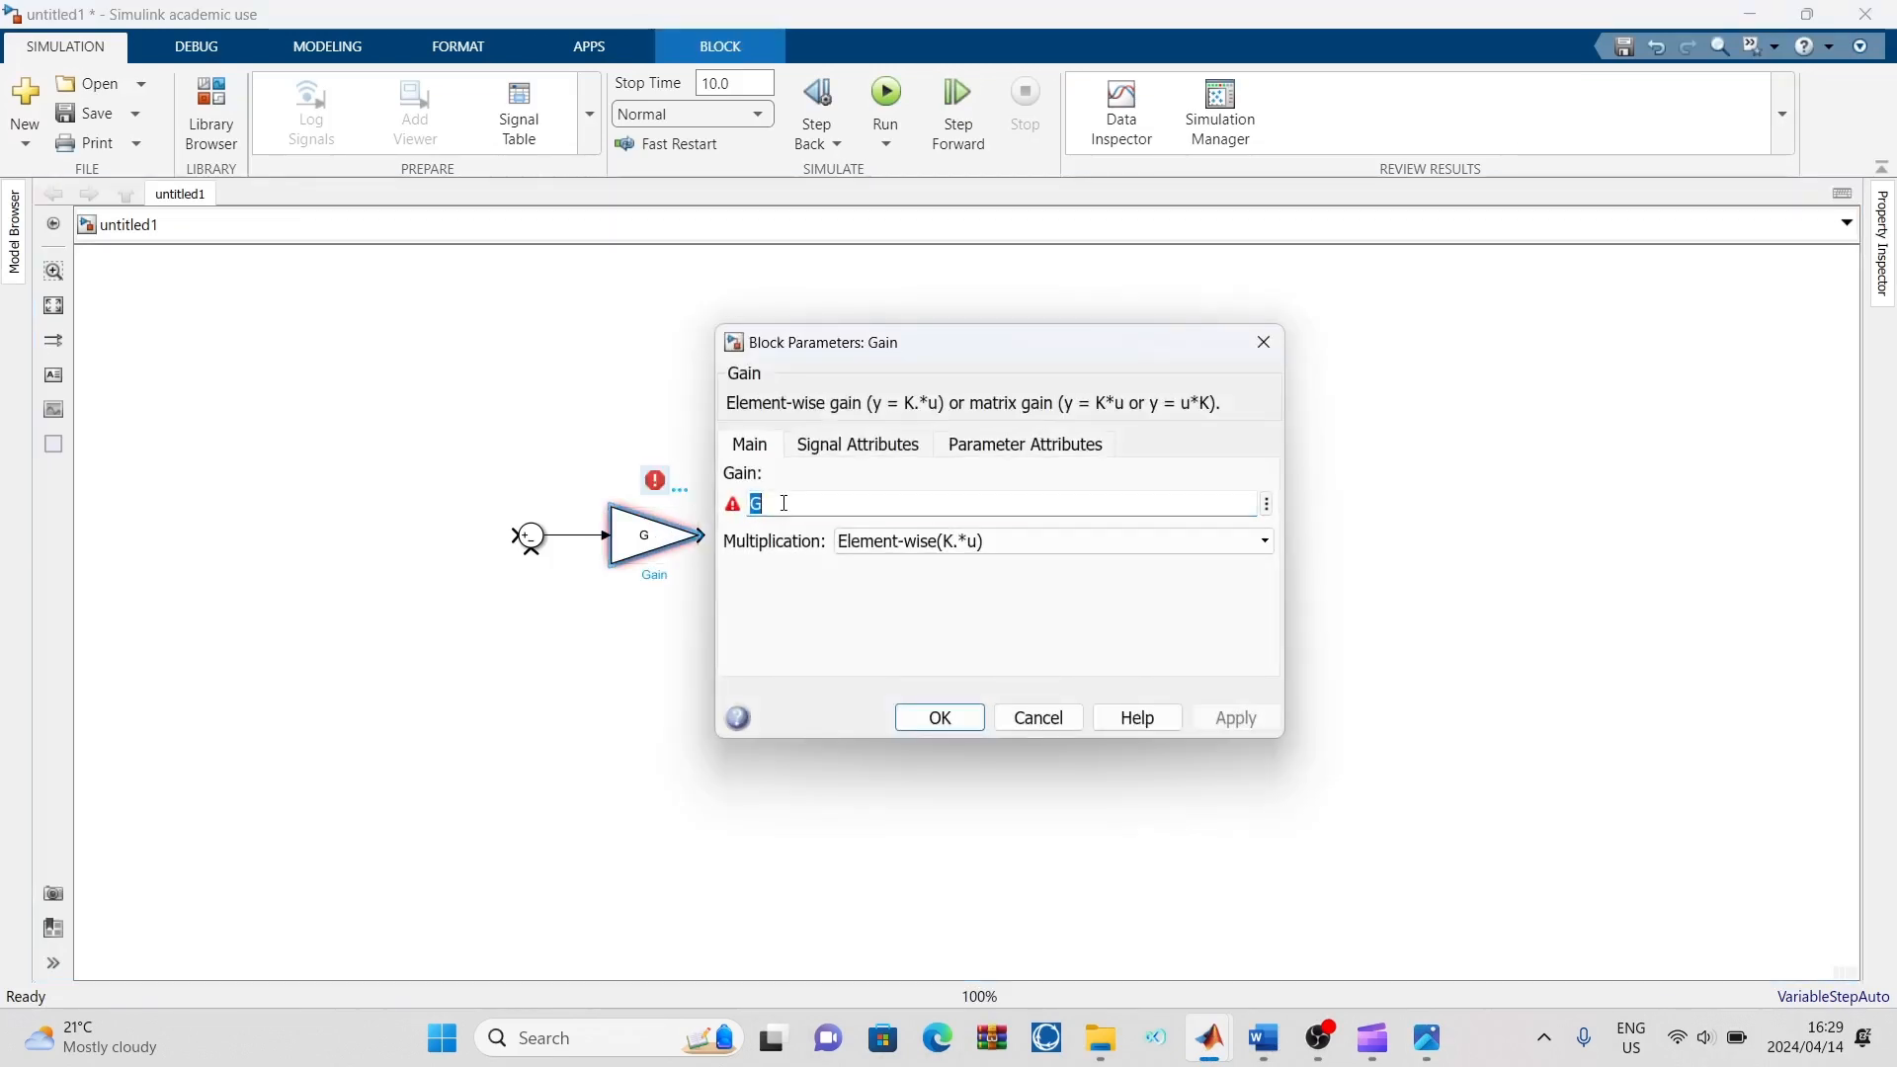
text(1)
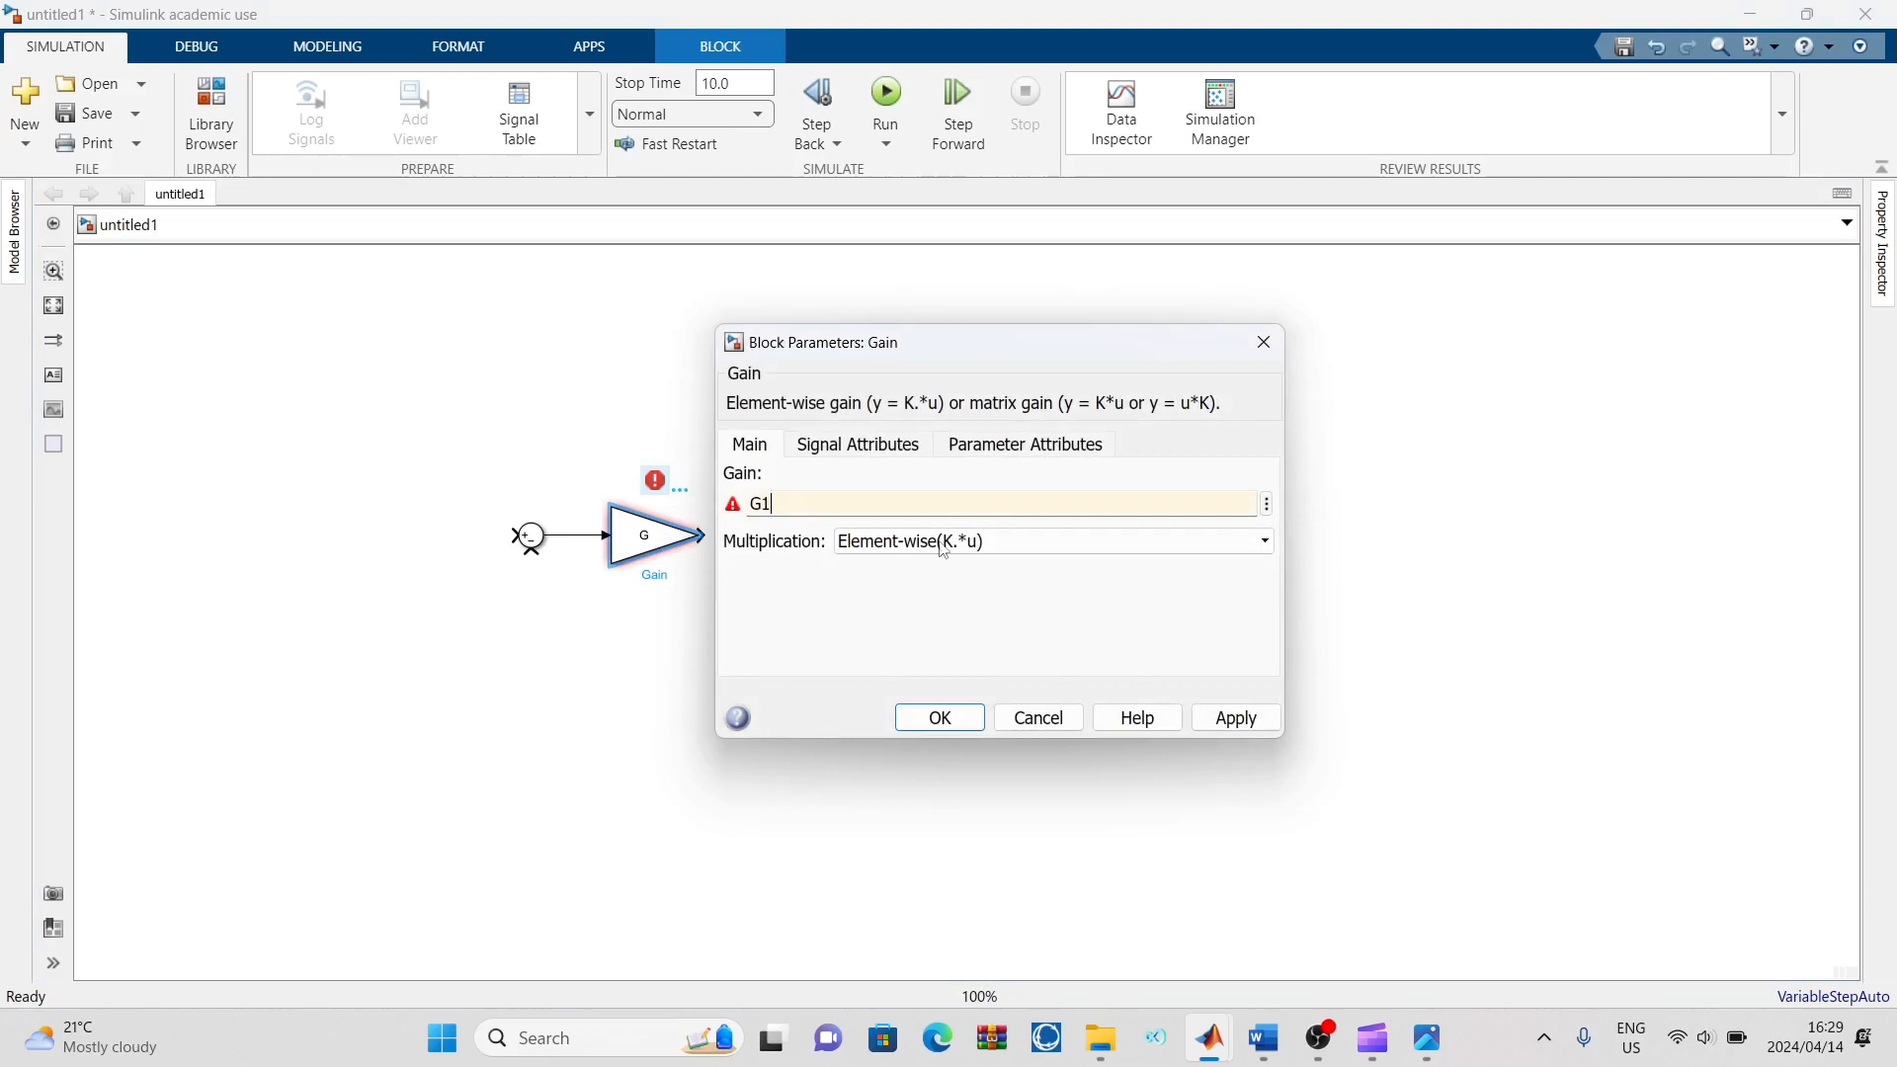
click(1236, 718)
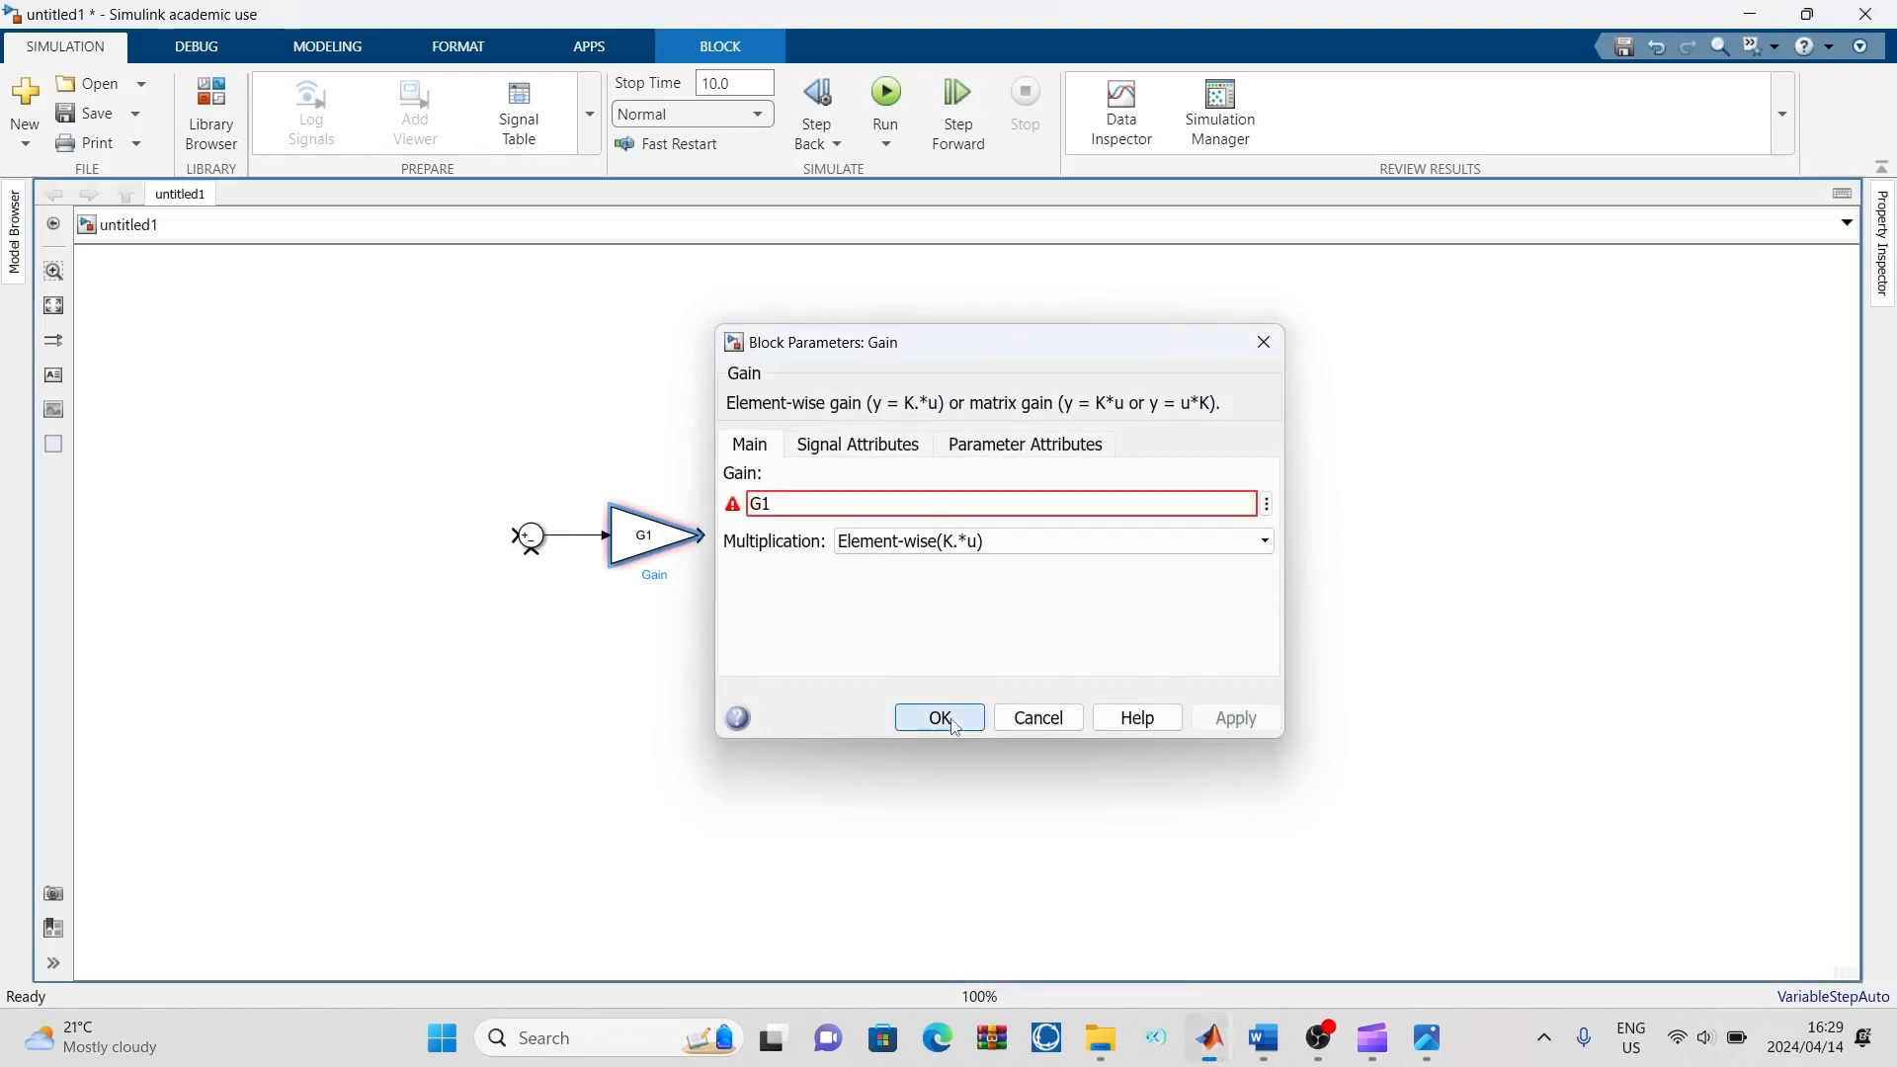
click(954, 721)
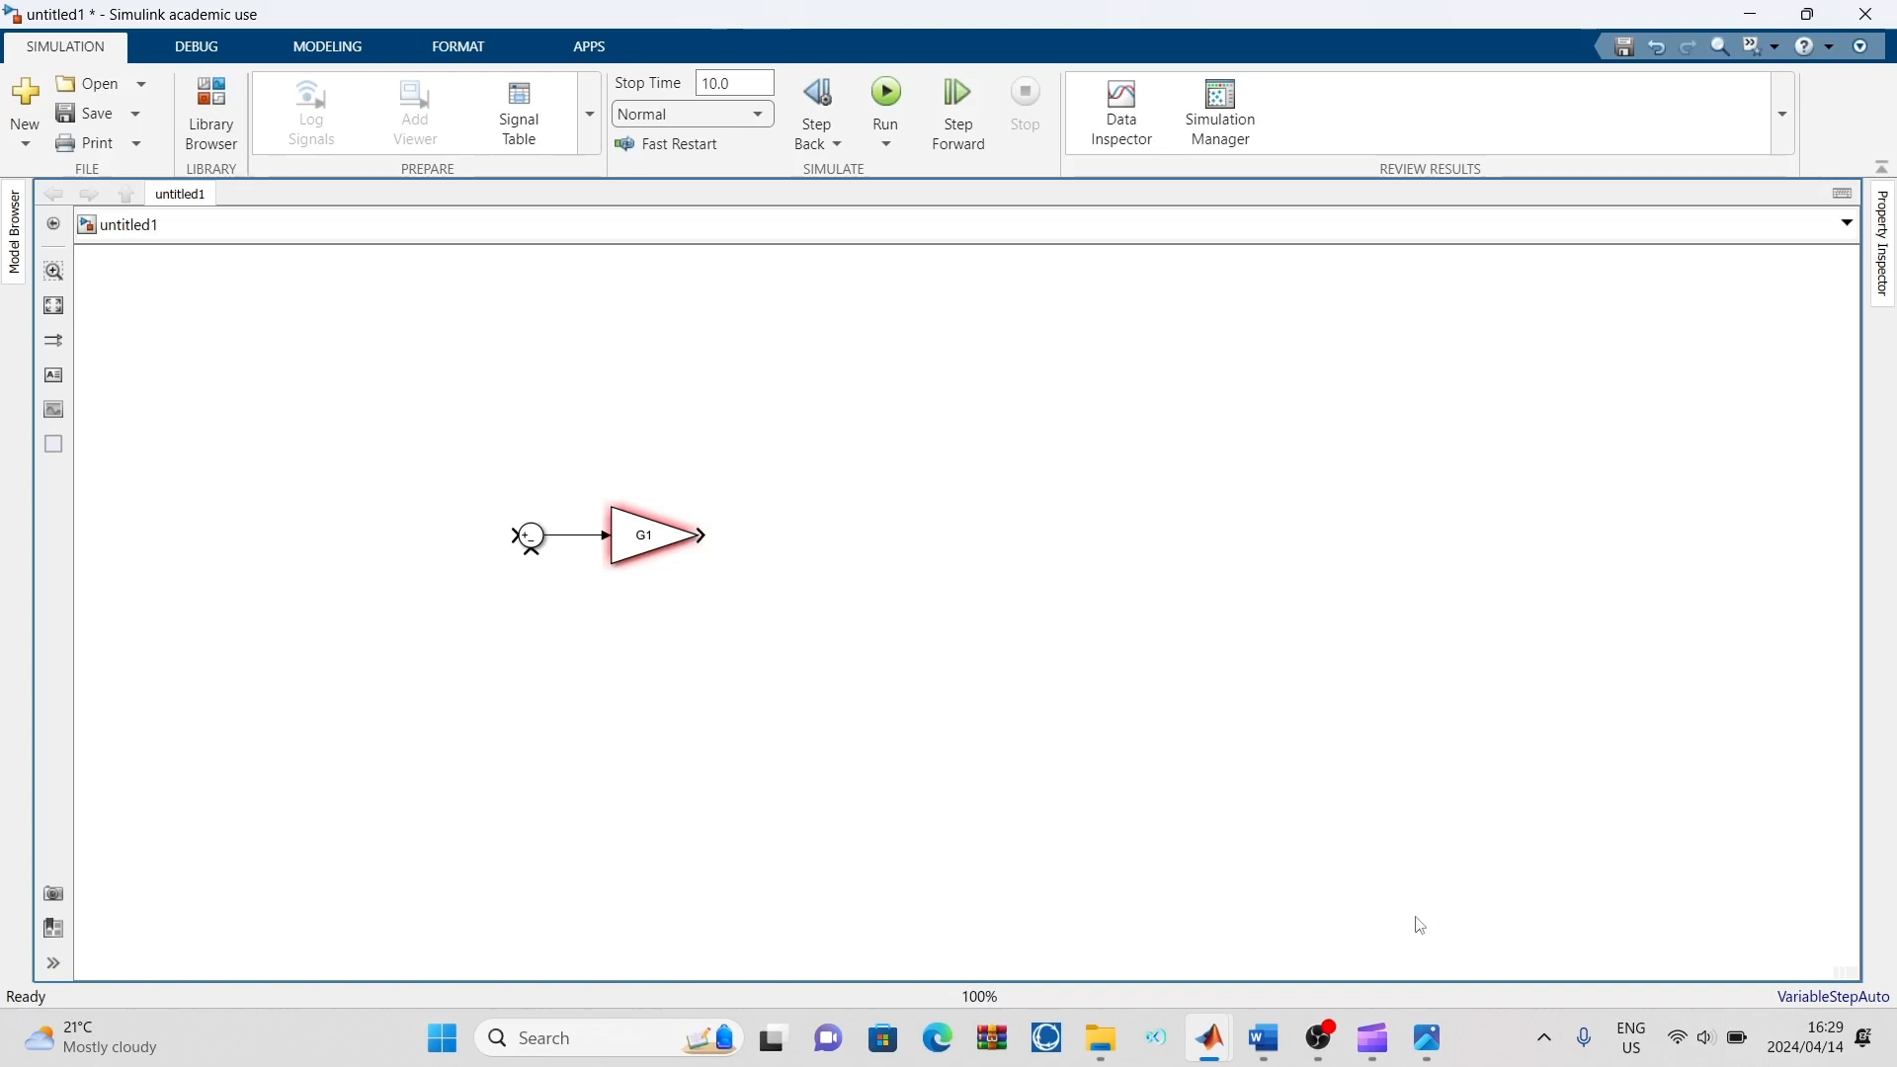
Check the reference diagram, then quick-insert a second Sum block after the G1 block and connect it to the G1 output
click(1426, 1037)
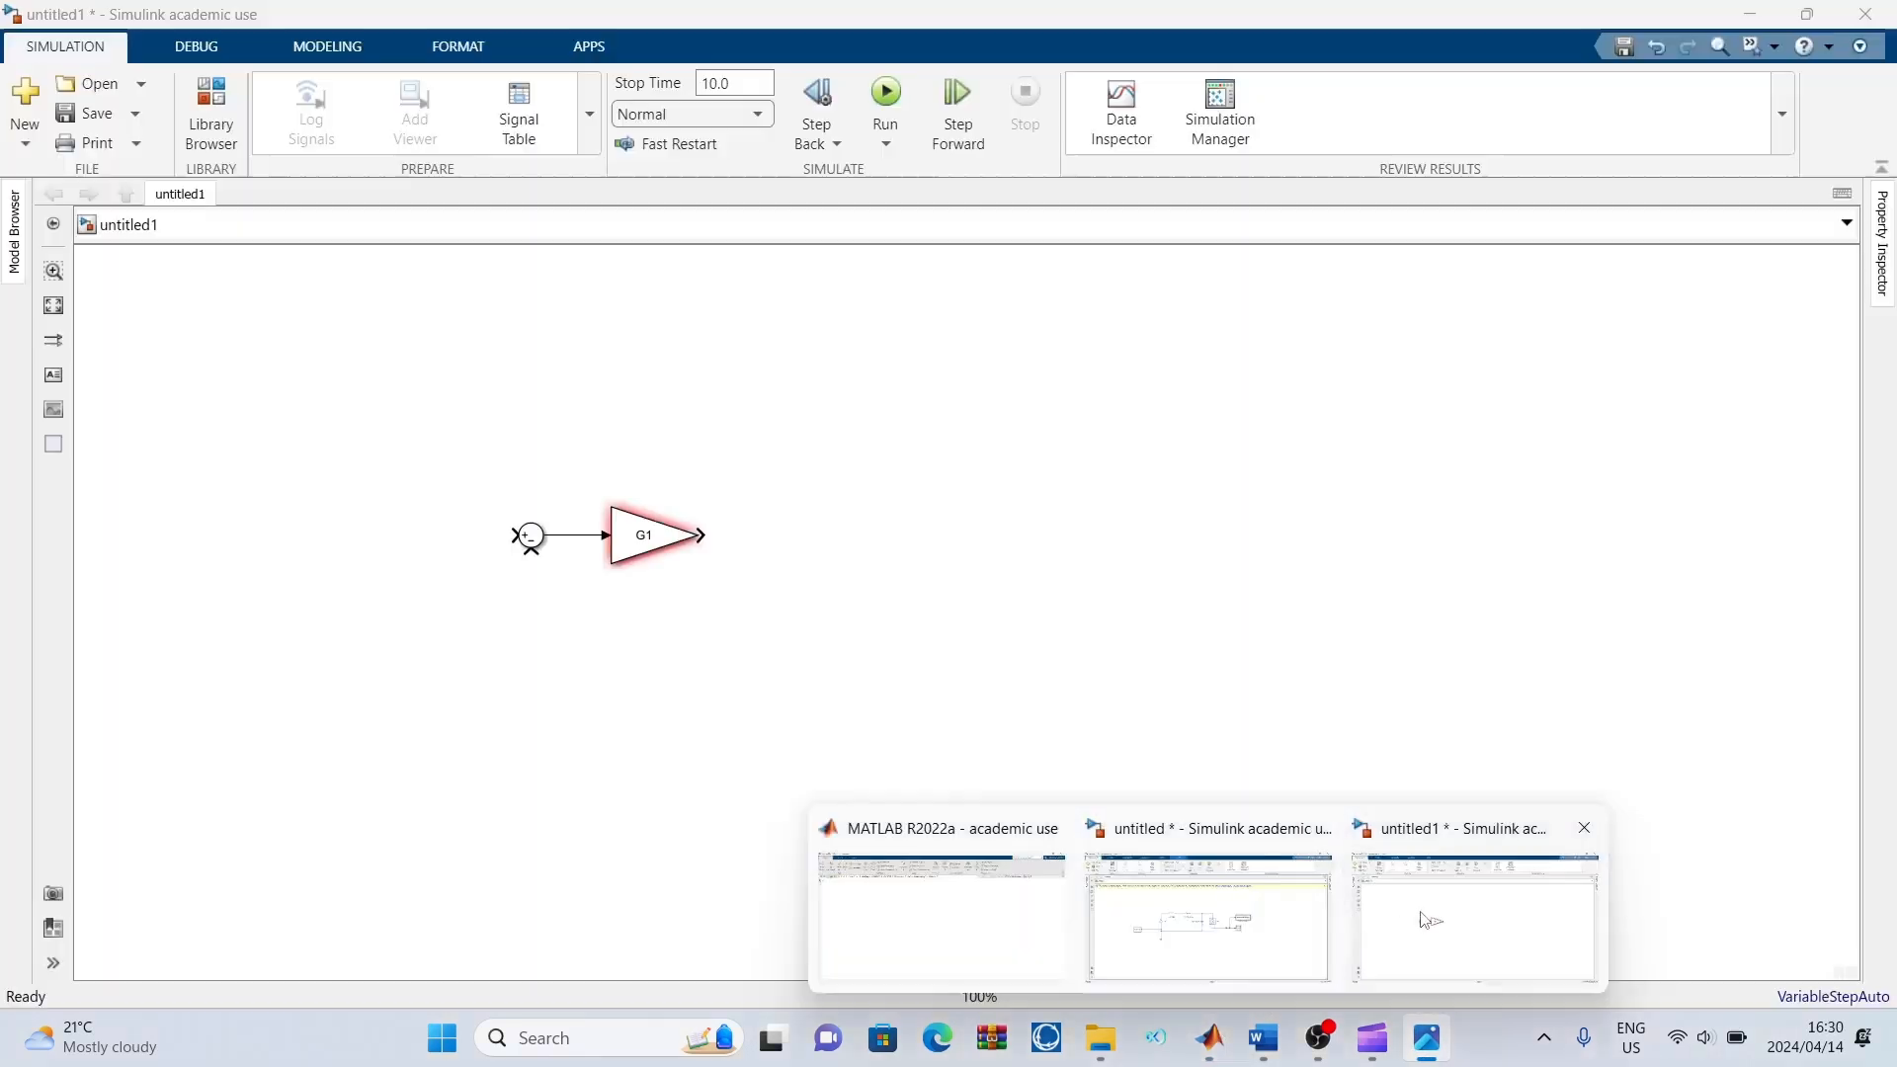
click(1472, 899)
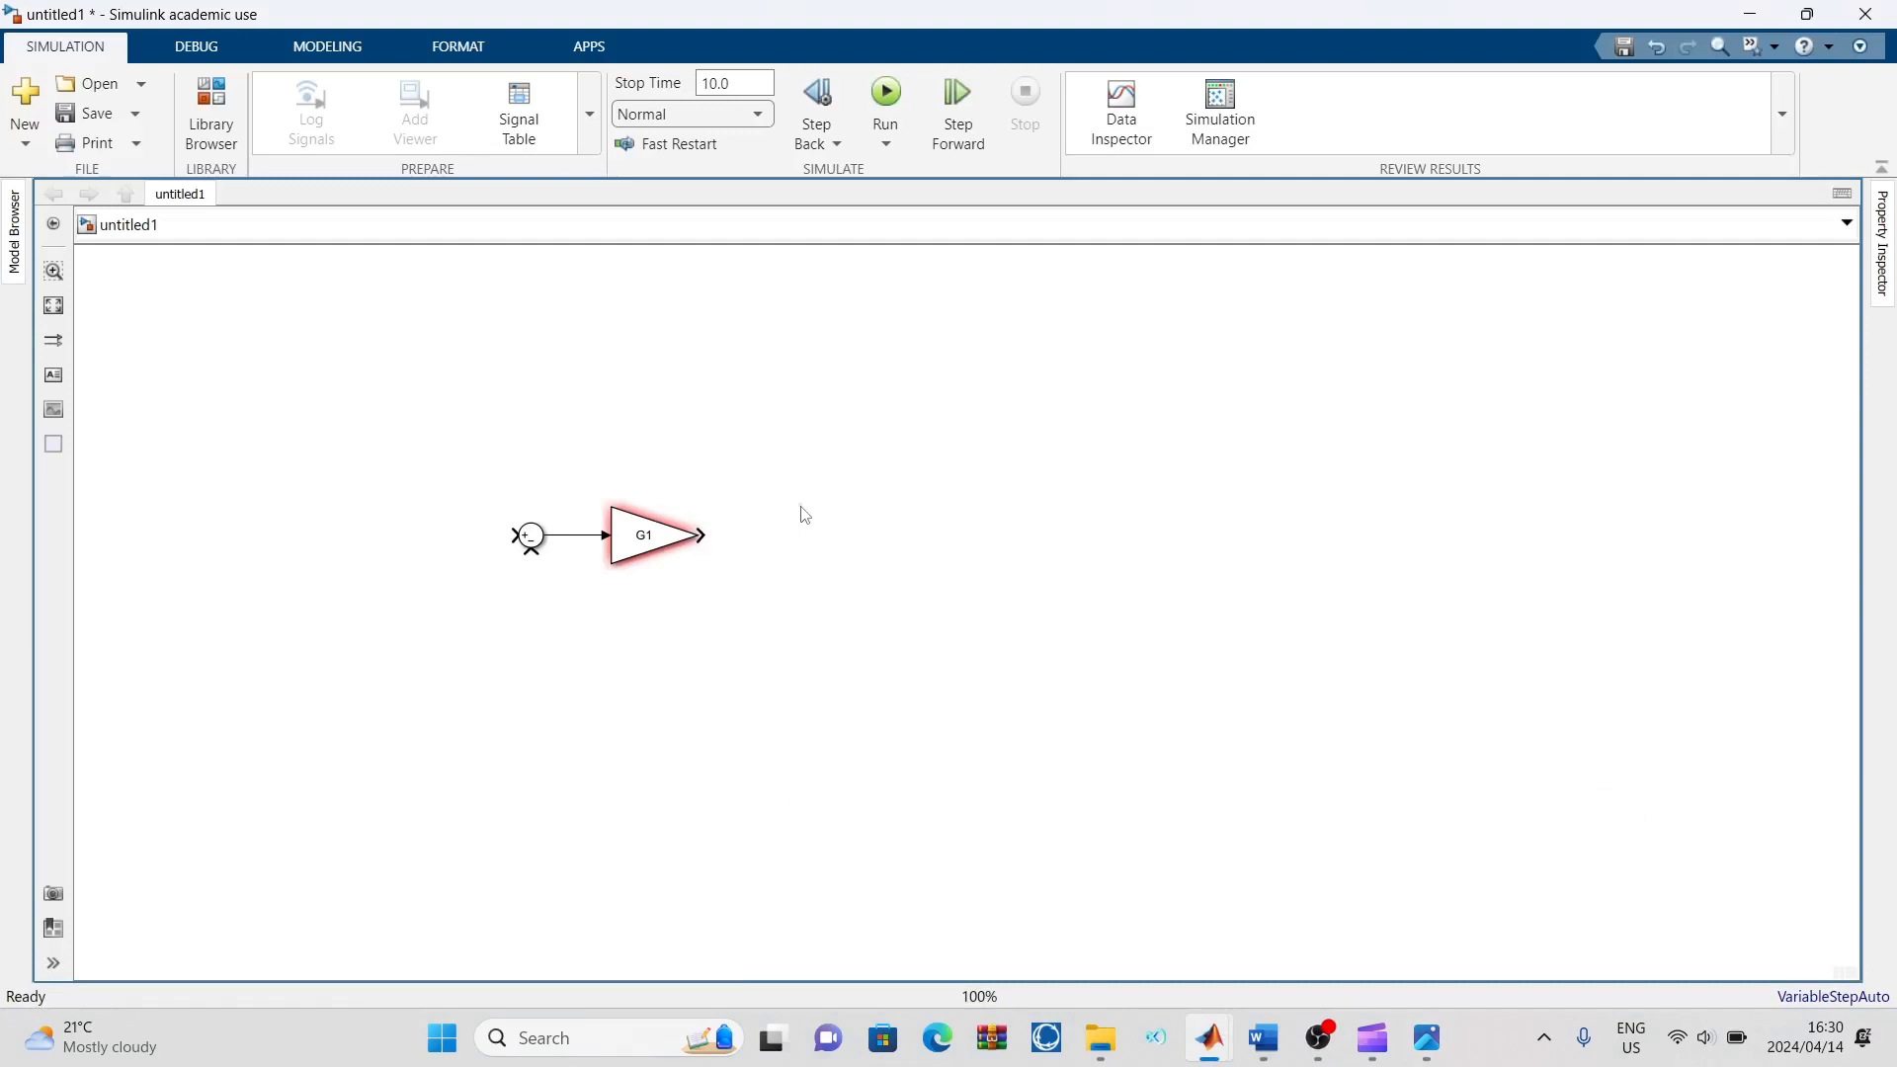
double_click(804, 514)
text(sum)
click(832, 521)
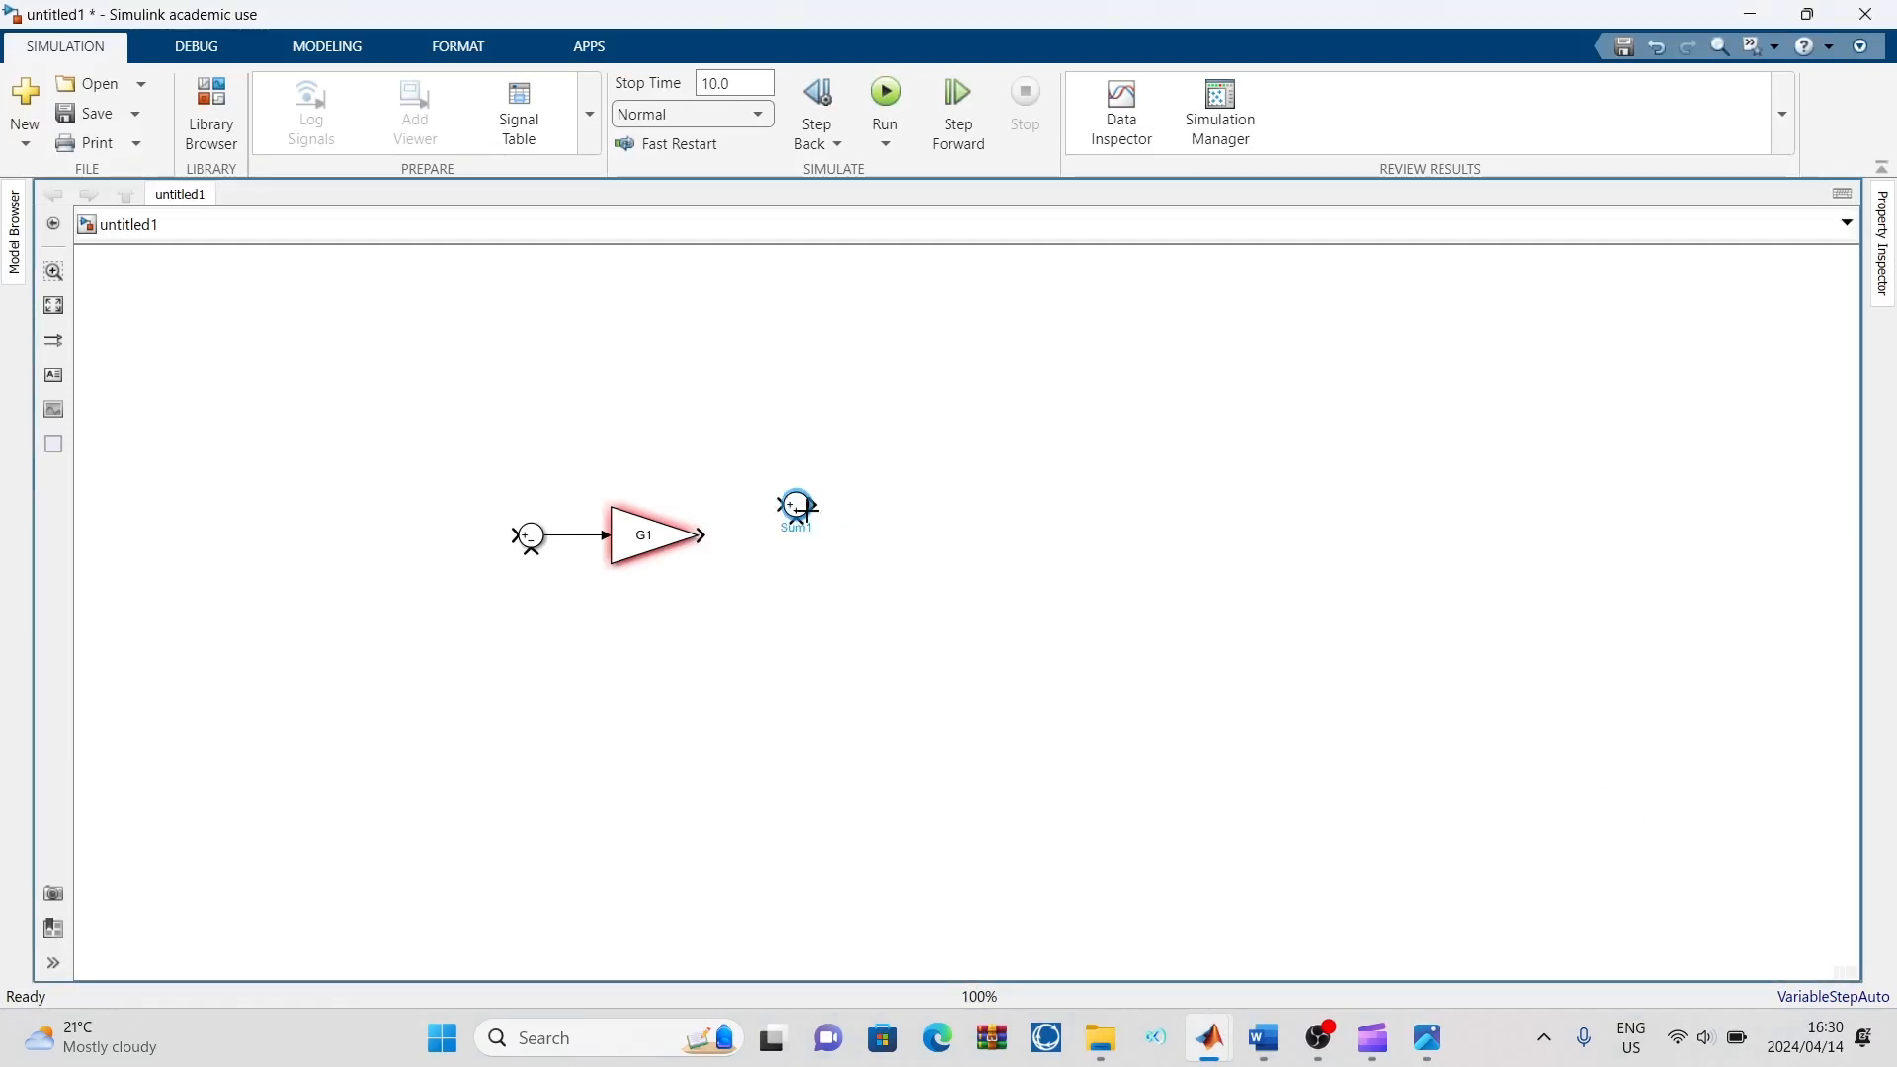
drag(791, 513, 774, 554)
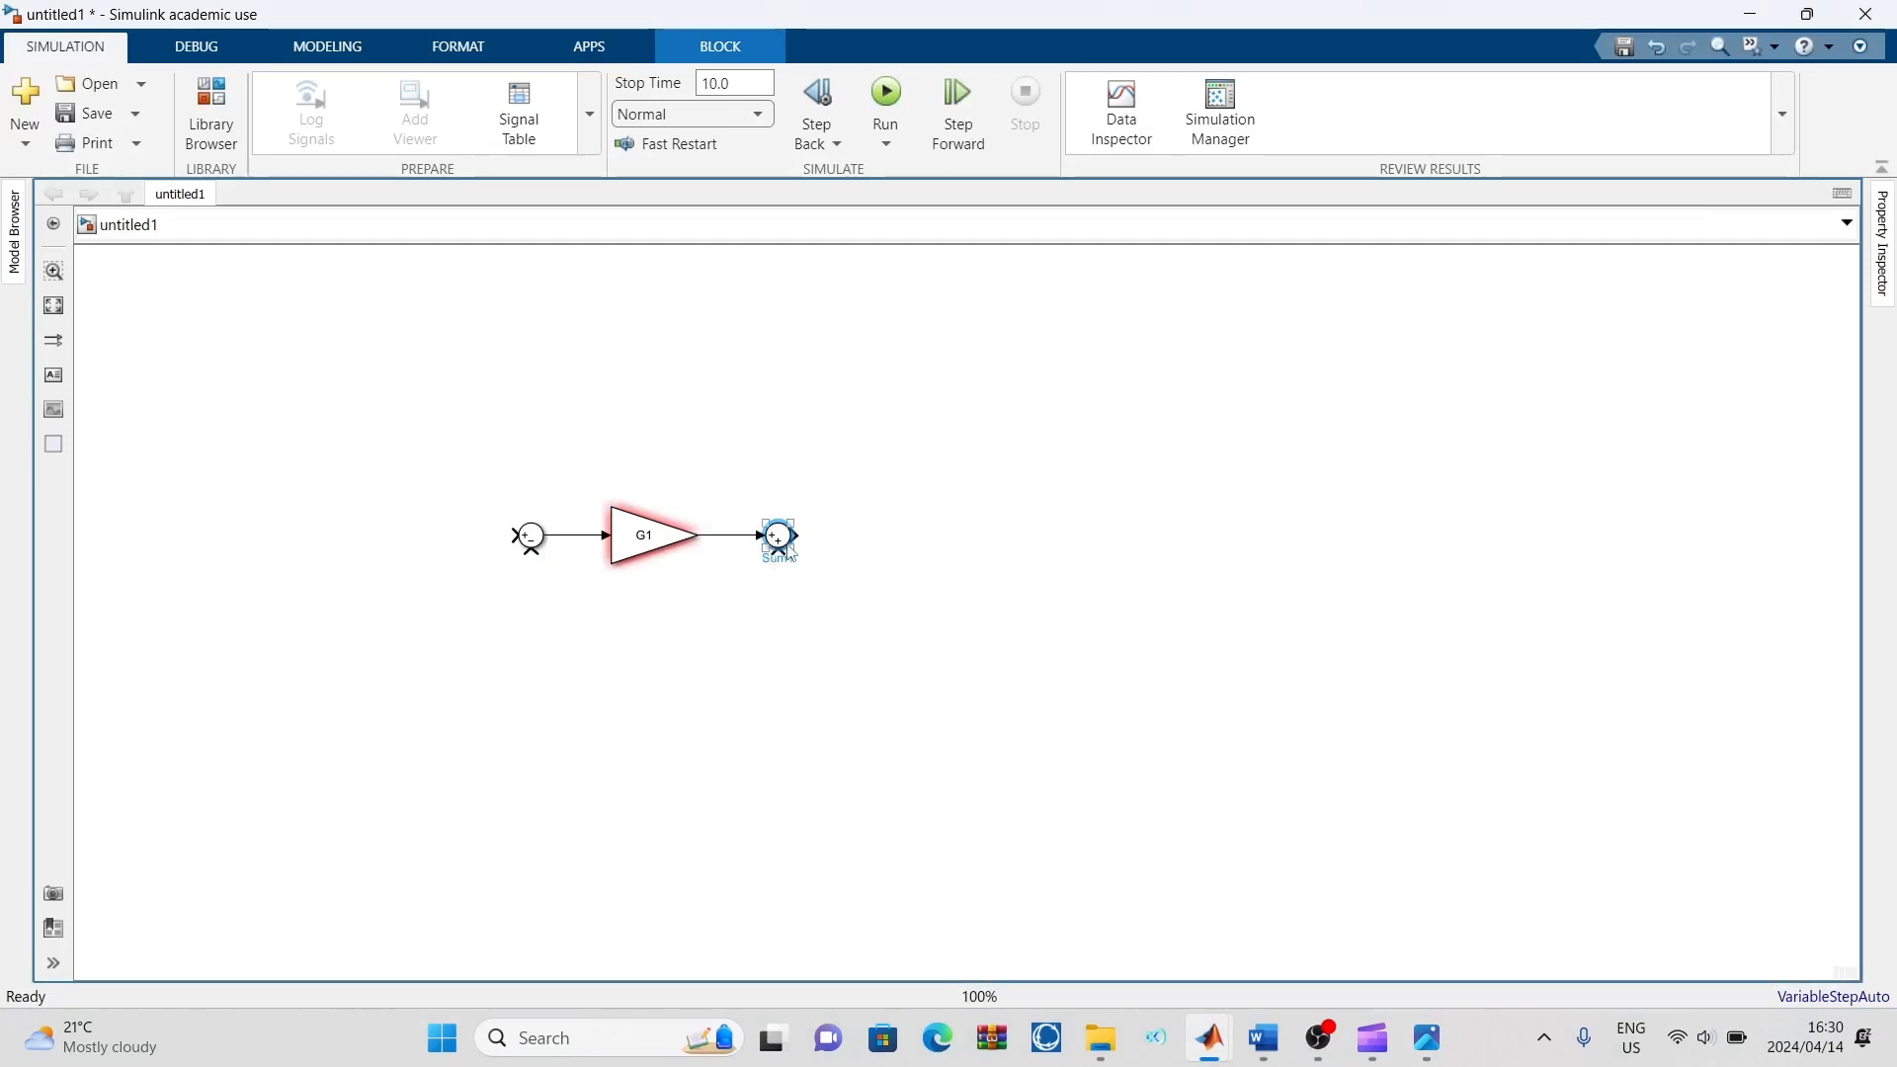
Set the second Sum block's list of signs to |+- and apply the change
double_click(777, 549)
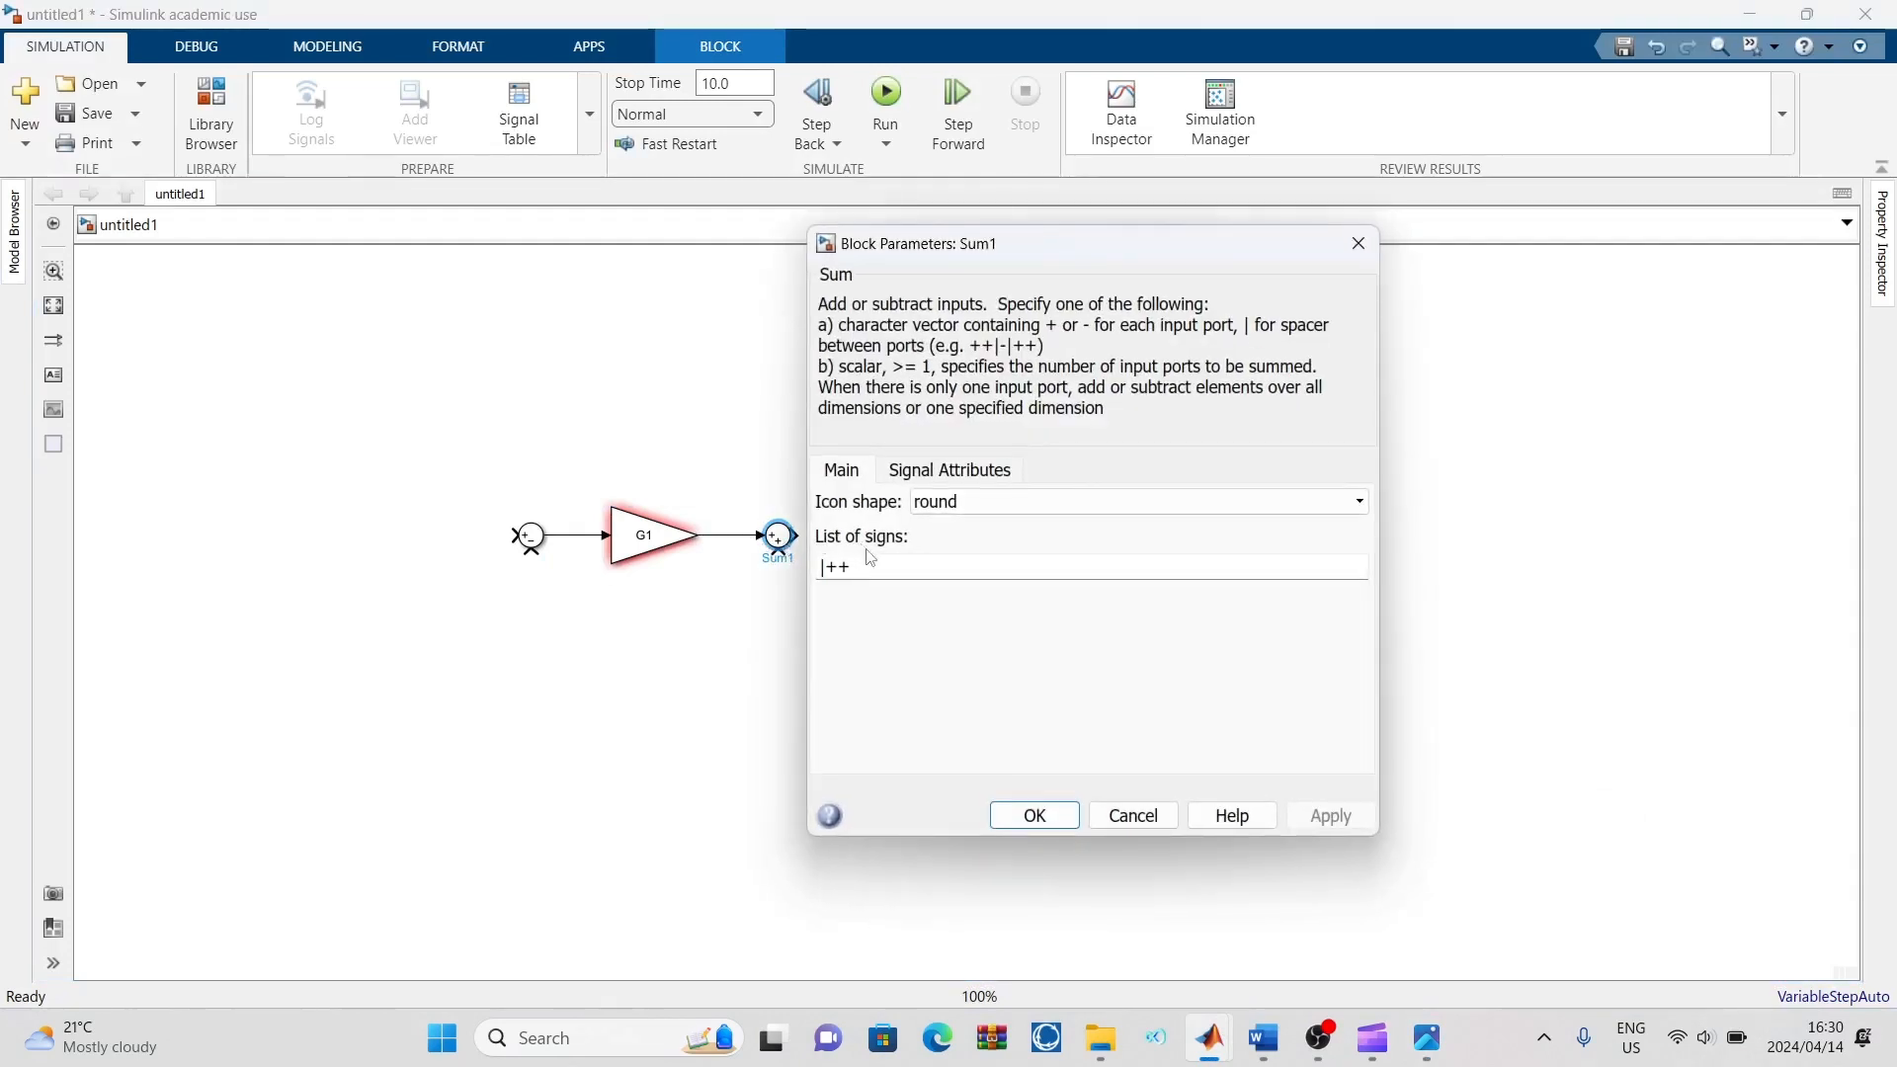
double_click(876, 571)
click(876, 571)
key(BackSpace)
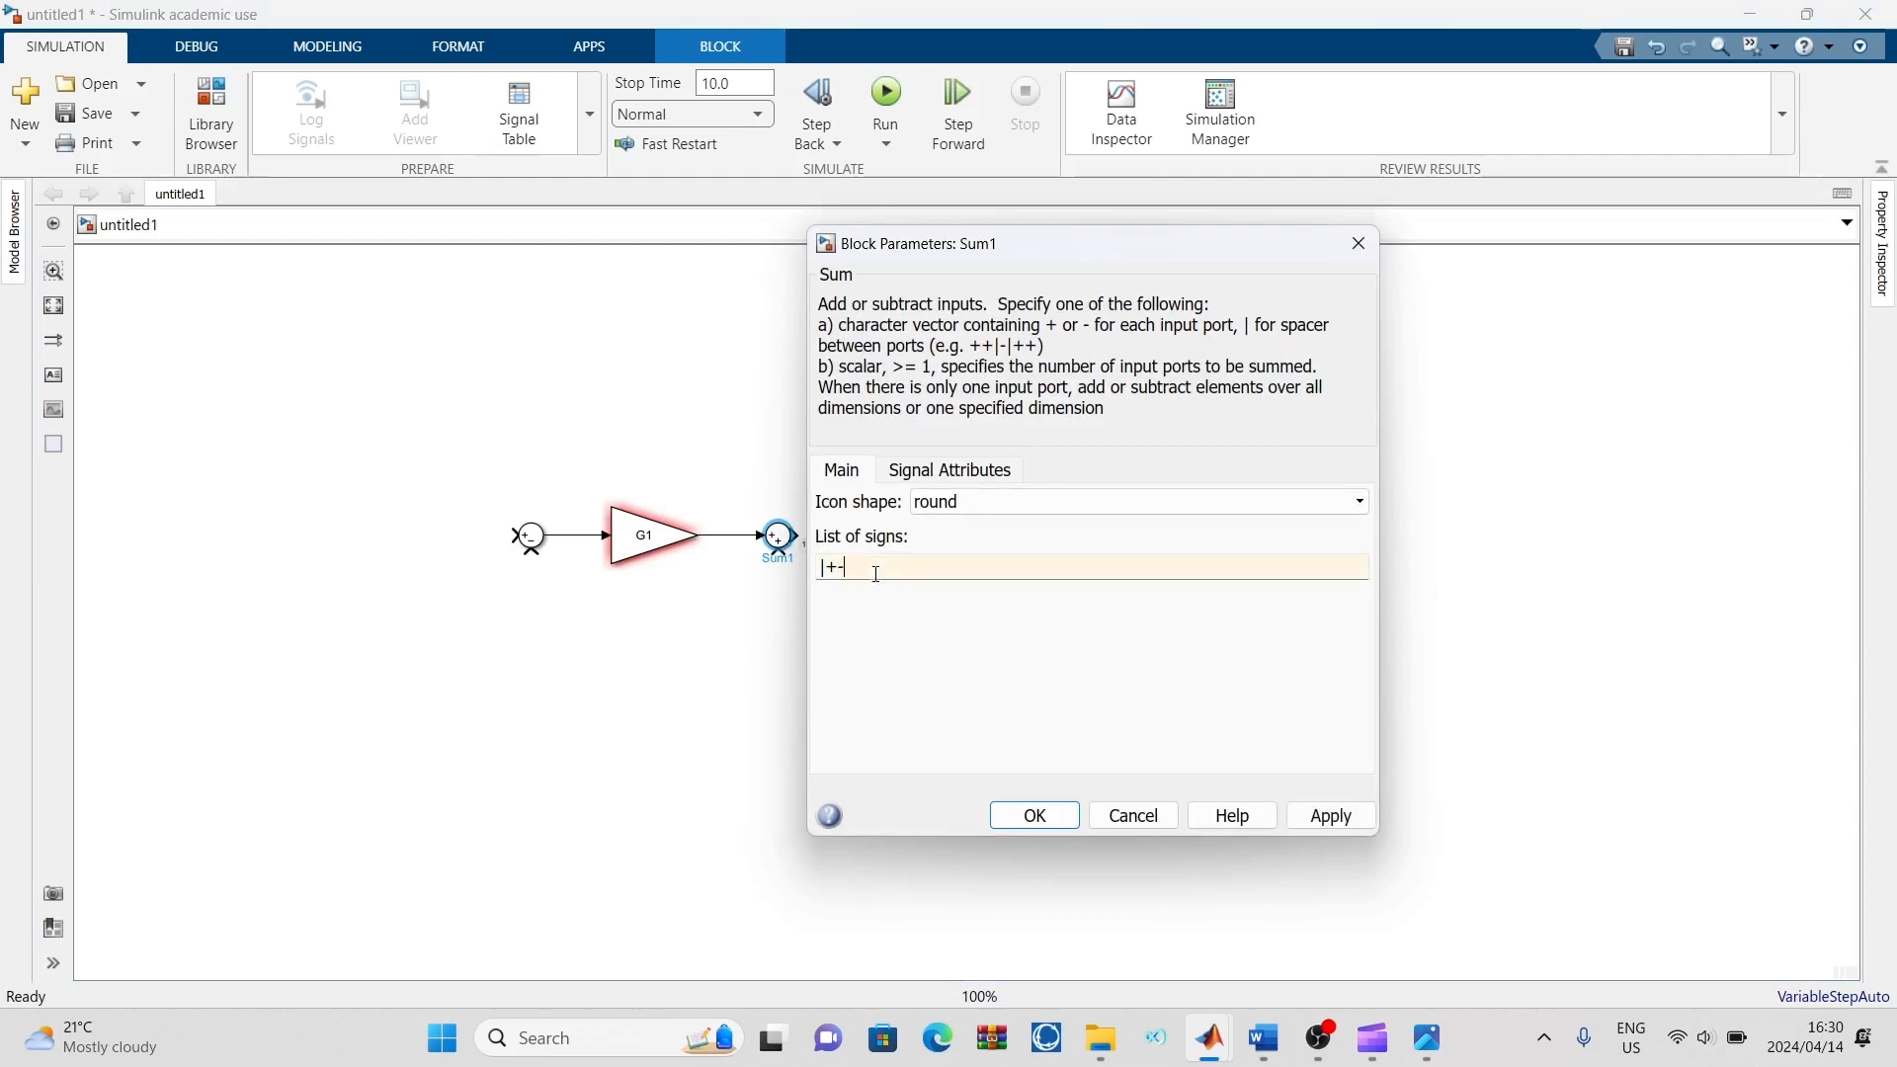
text(-)
click(1331, 816)
click(1055, 819)
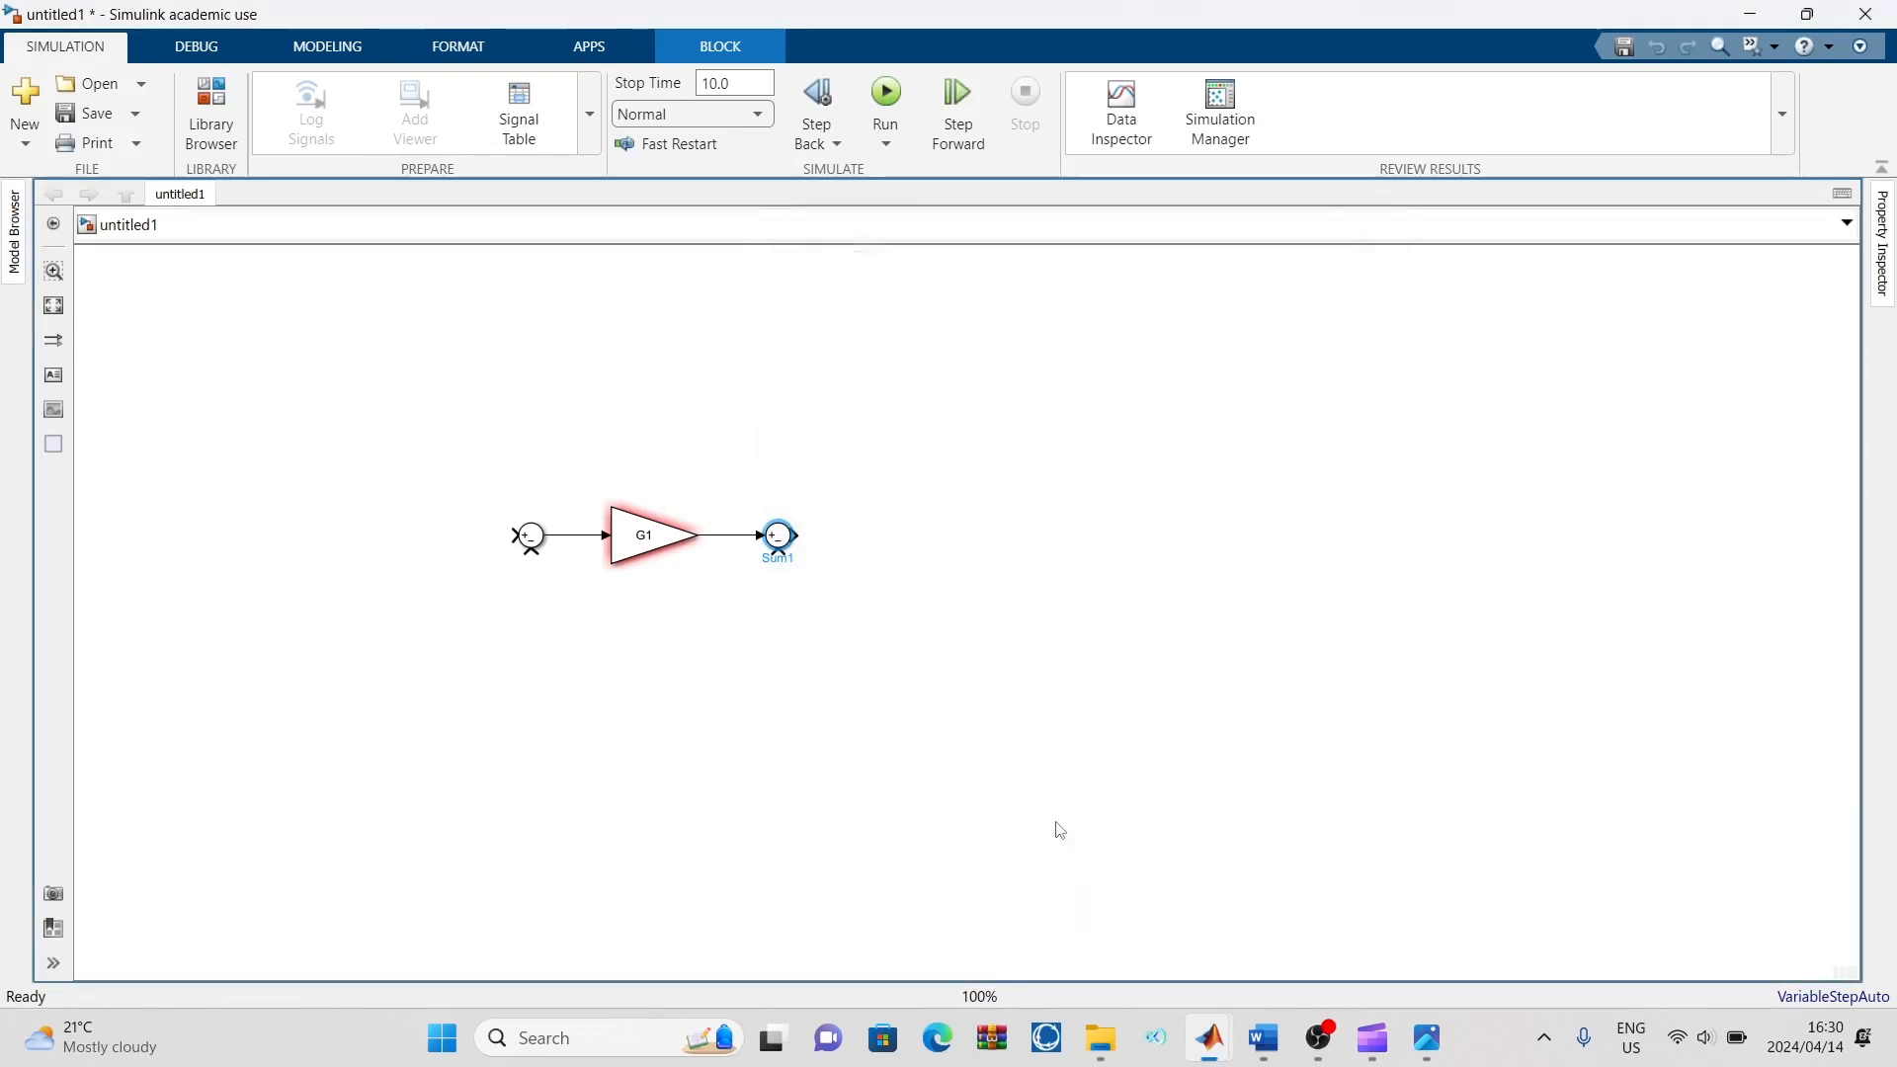
click(1059, 830)
Check the reference diagram, then quick-insert a Gain block after the second Sum block and connect the Sum output to its input
mouse_move(1427, 1037)
click(1379, 934)
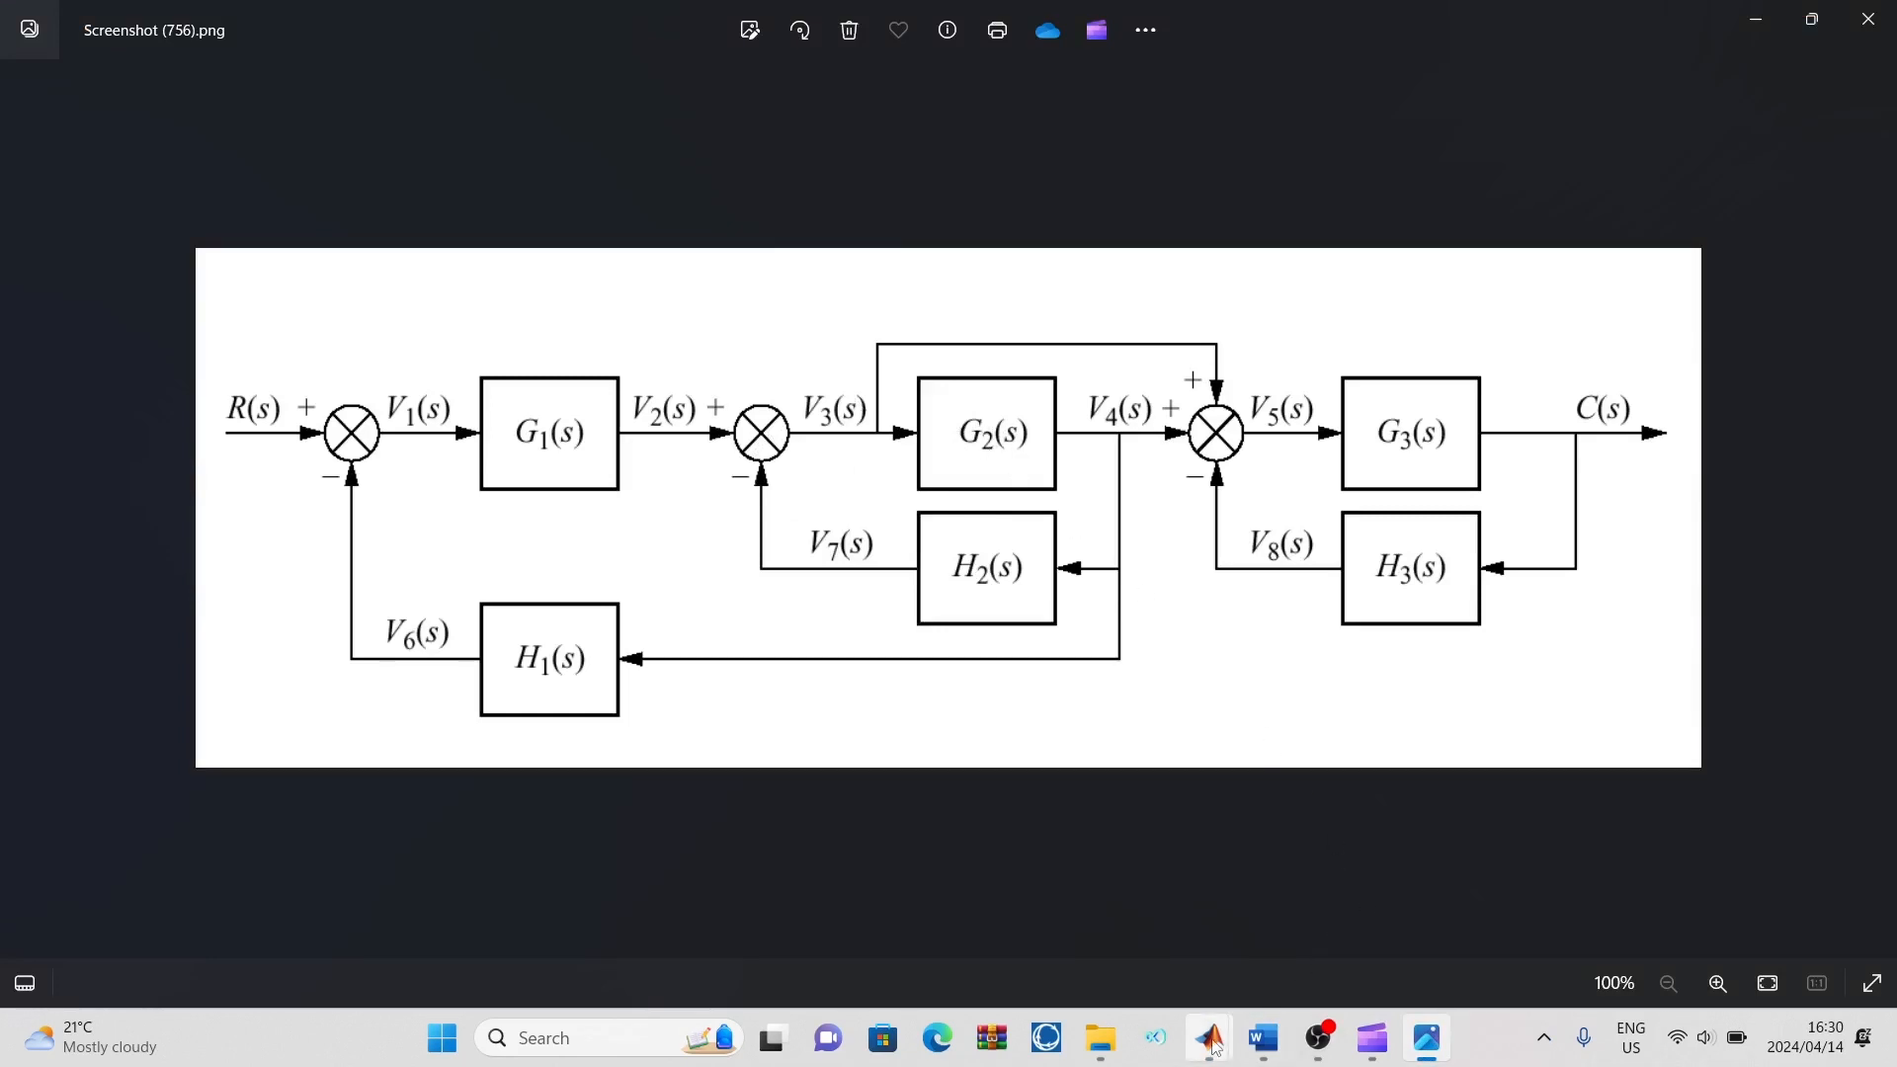
mouse_move(1210, 1037)
click(1175, 889)
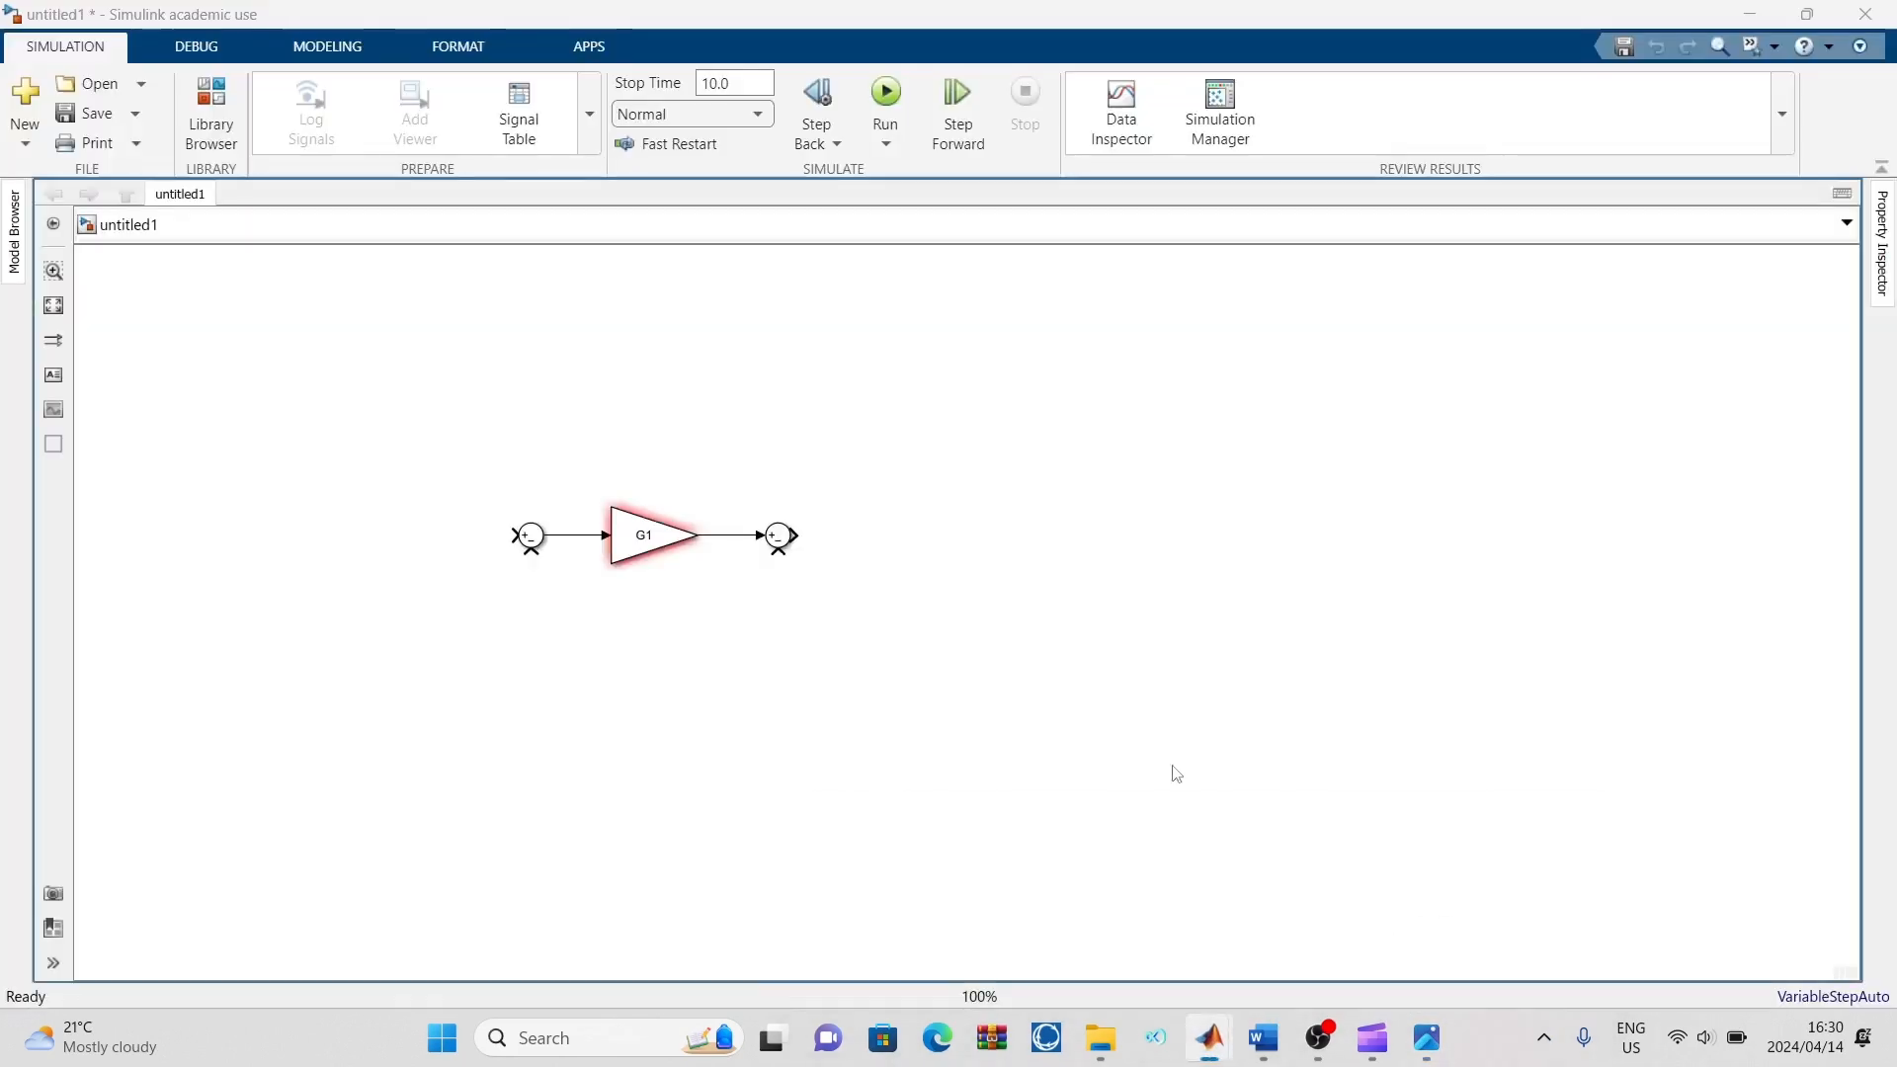
double_click(919, 546)
text(gain)
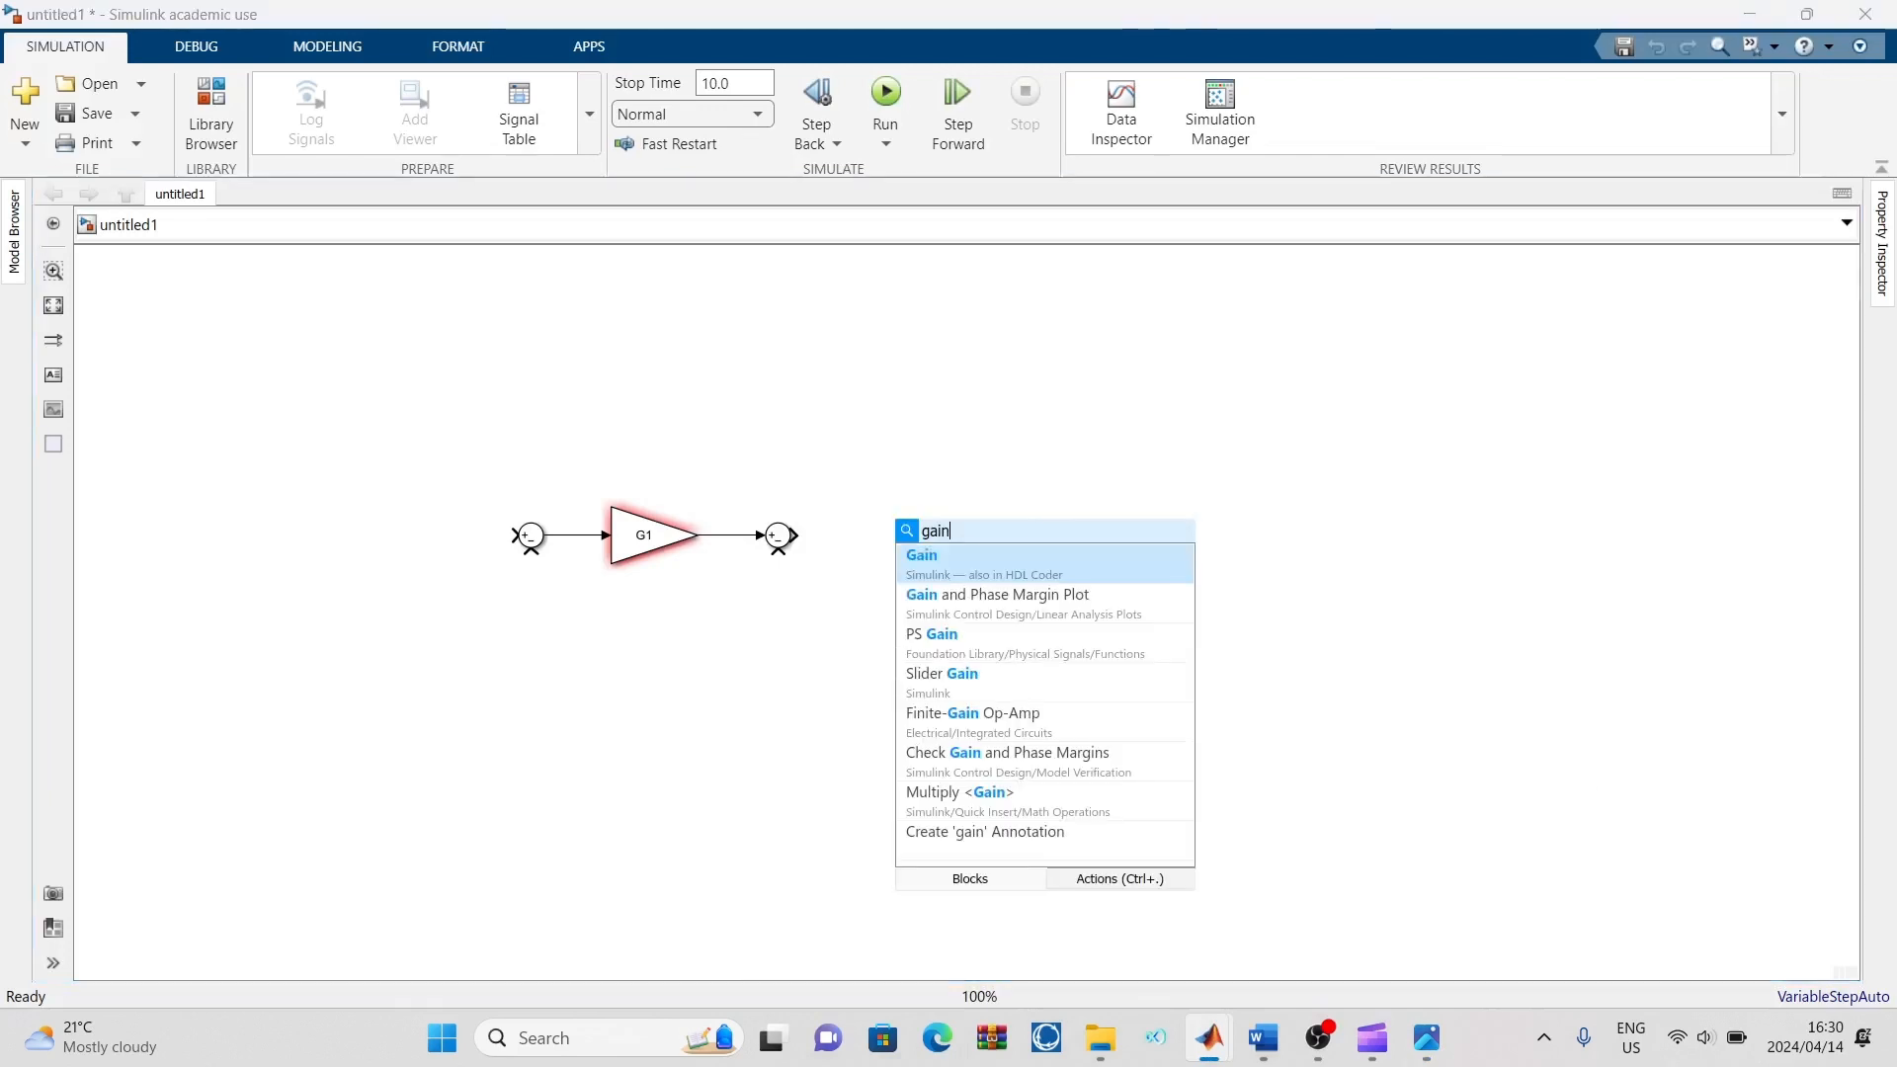
click(919, 560)
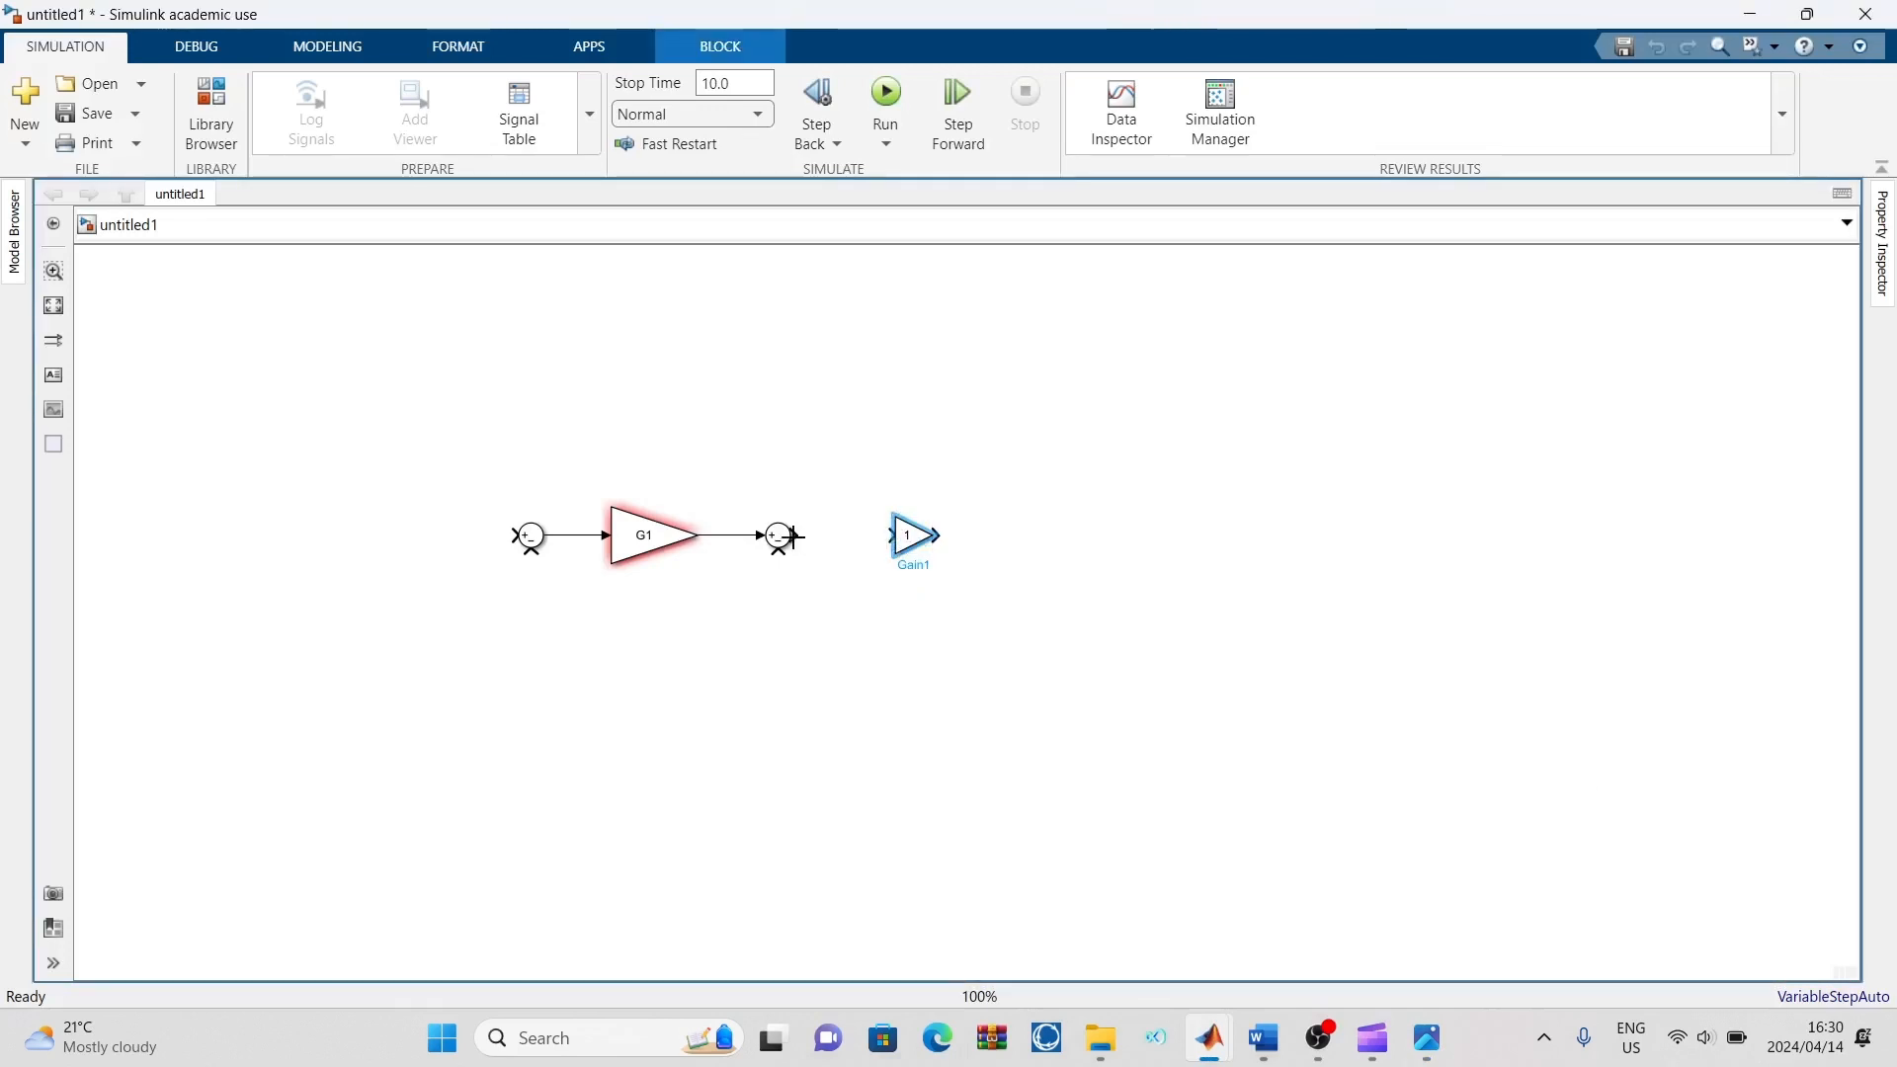
drag(795, 537, 891, 535)
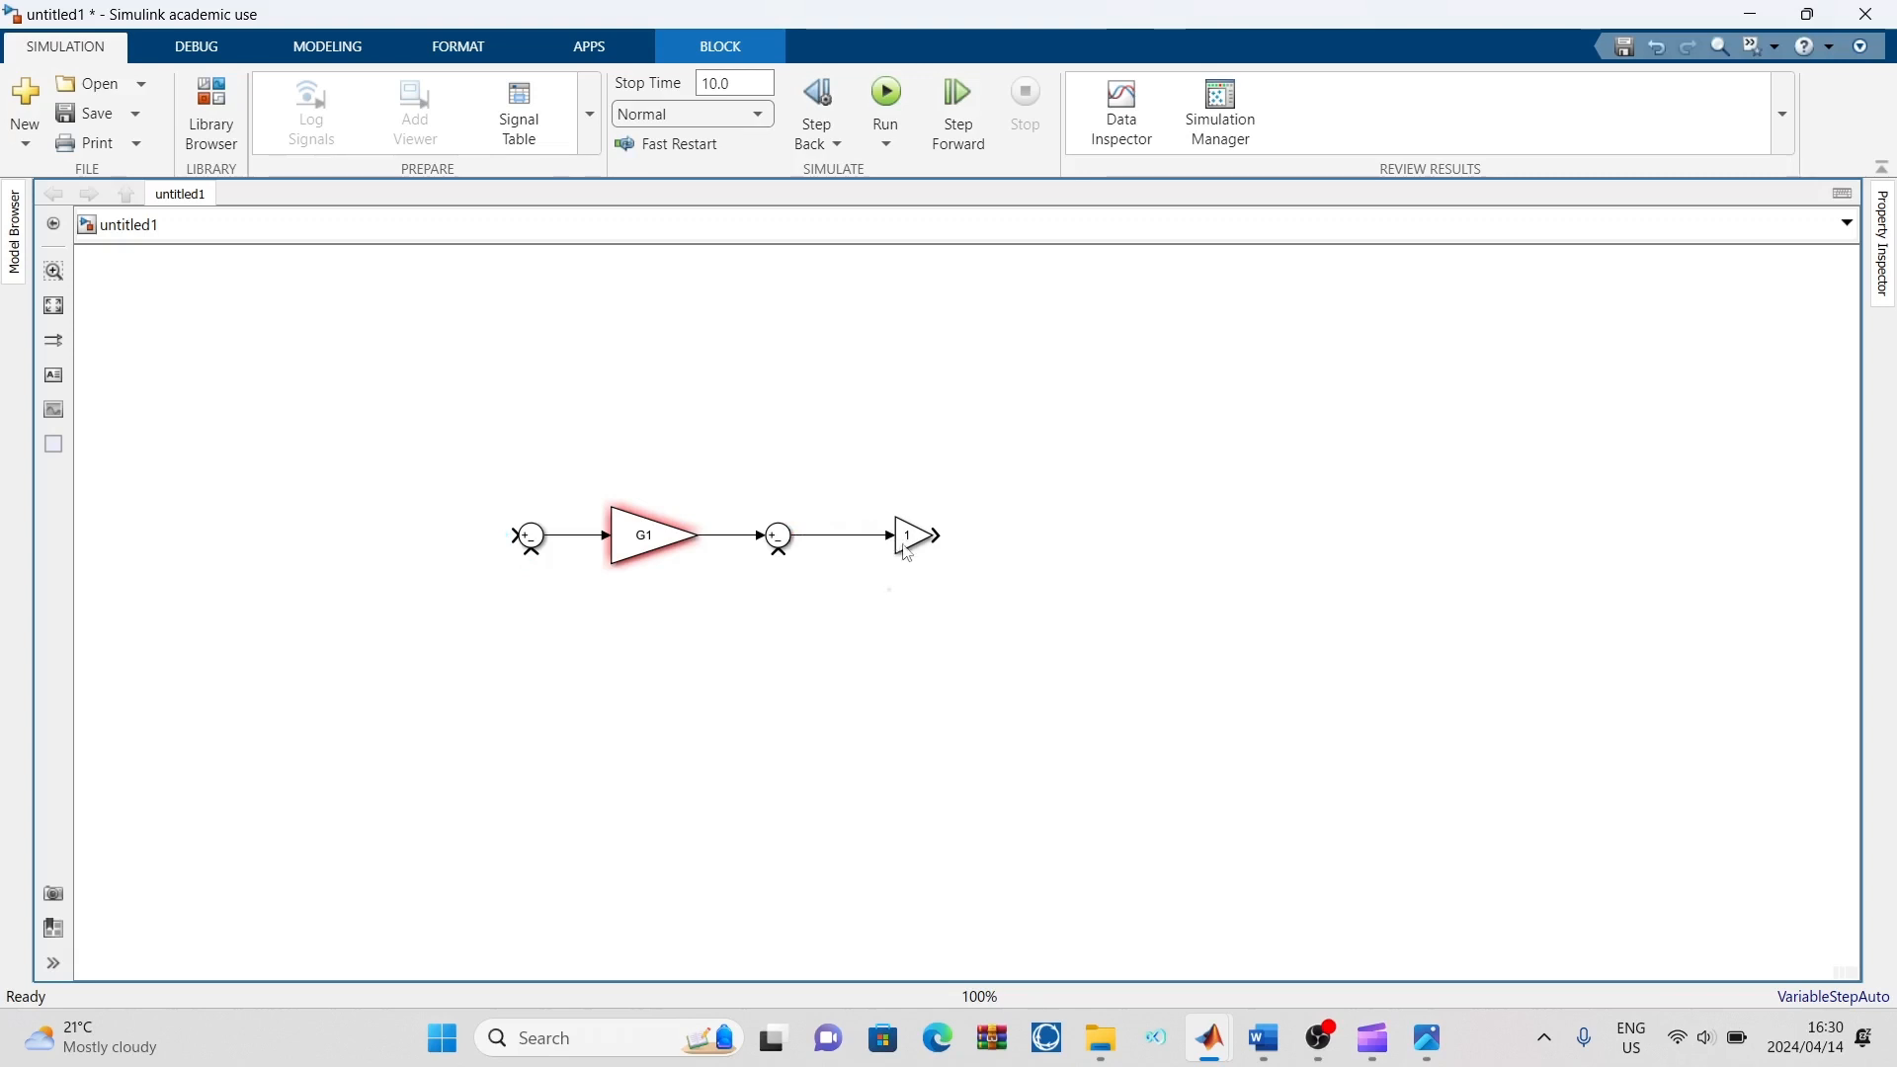
Set the second Gain block's gain to G2 and enlarge the block on the canvas
double_click(906, 541)
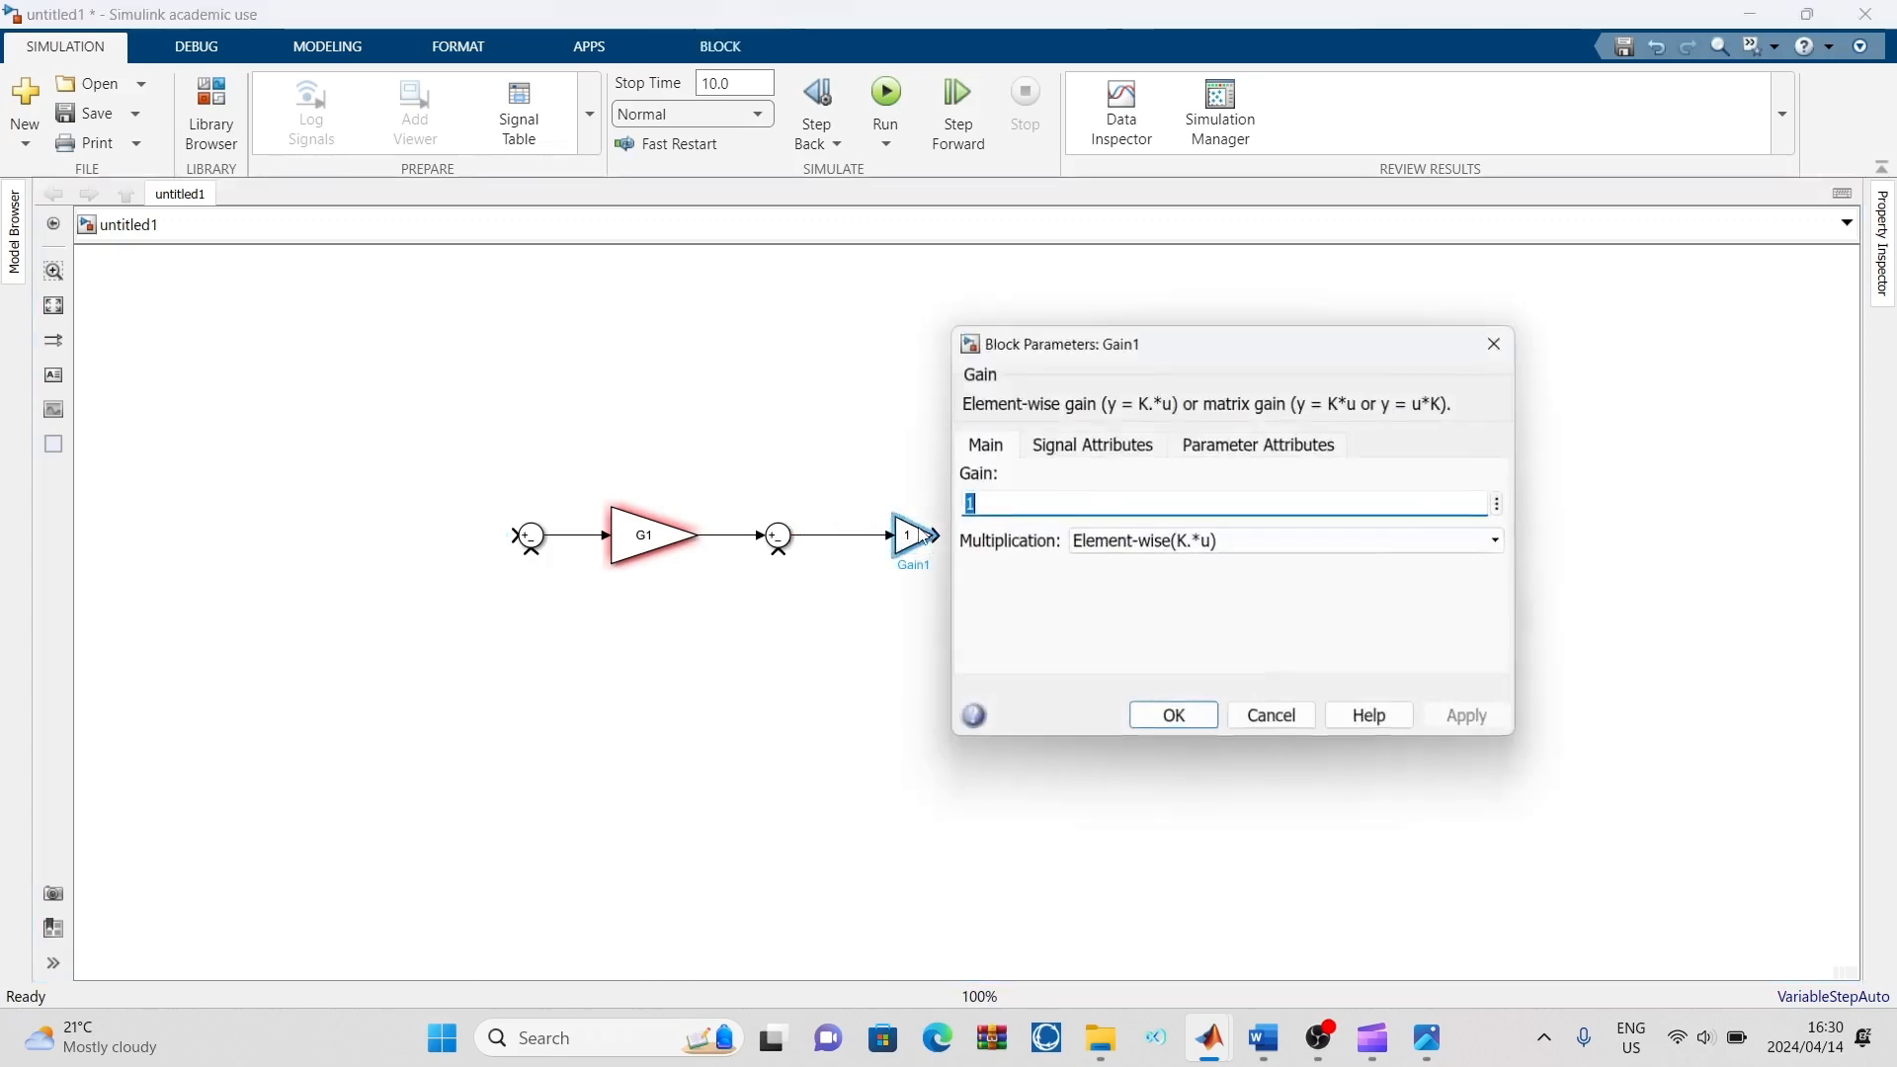
key(BackSpace)
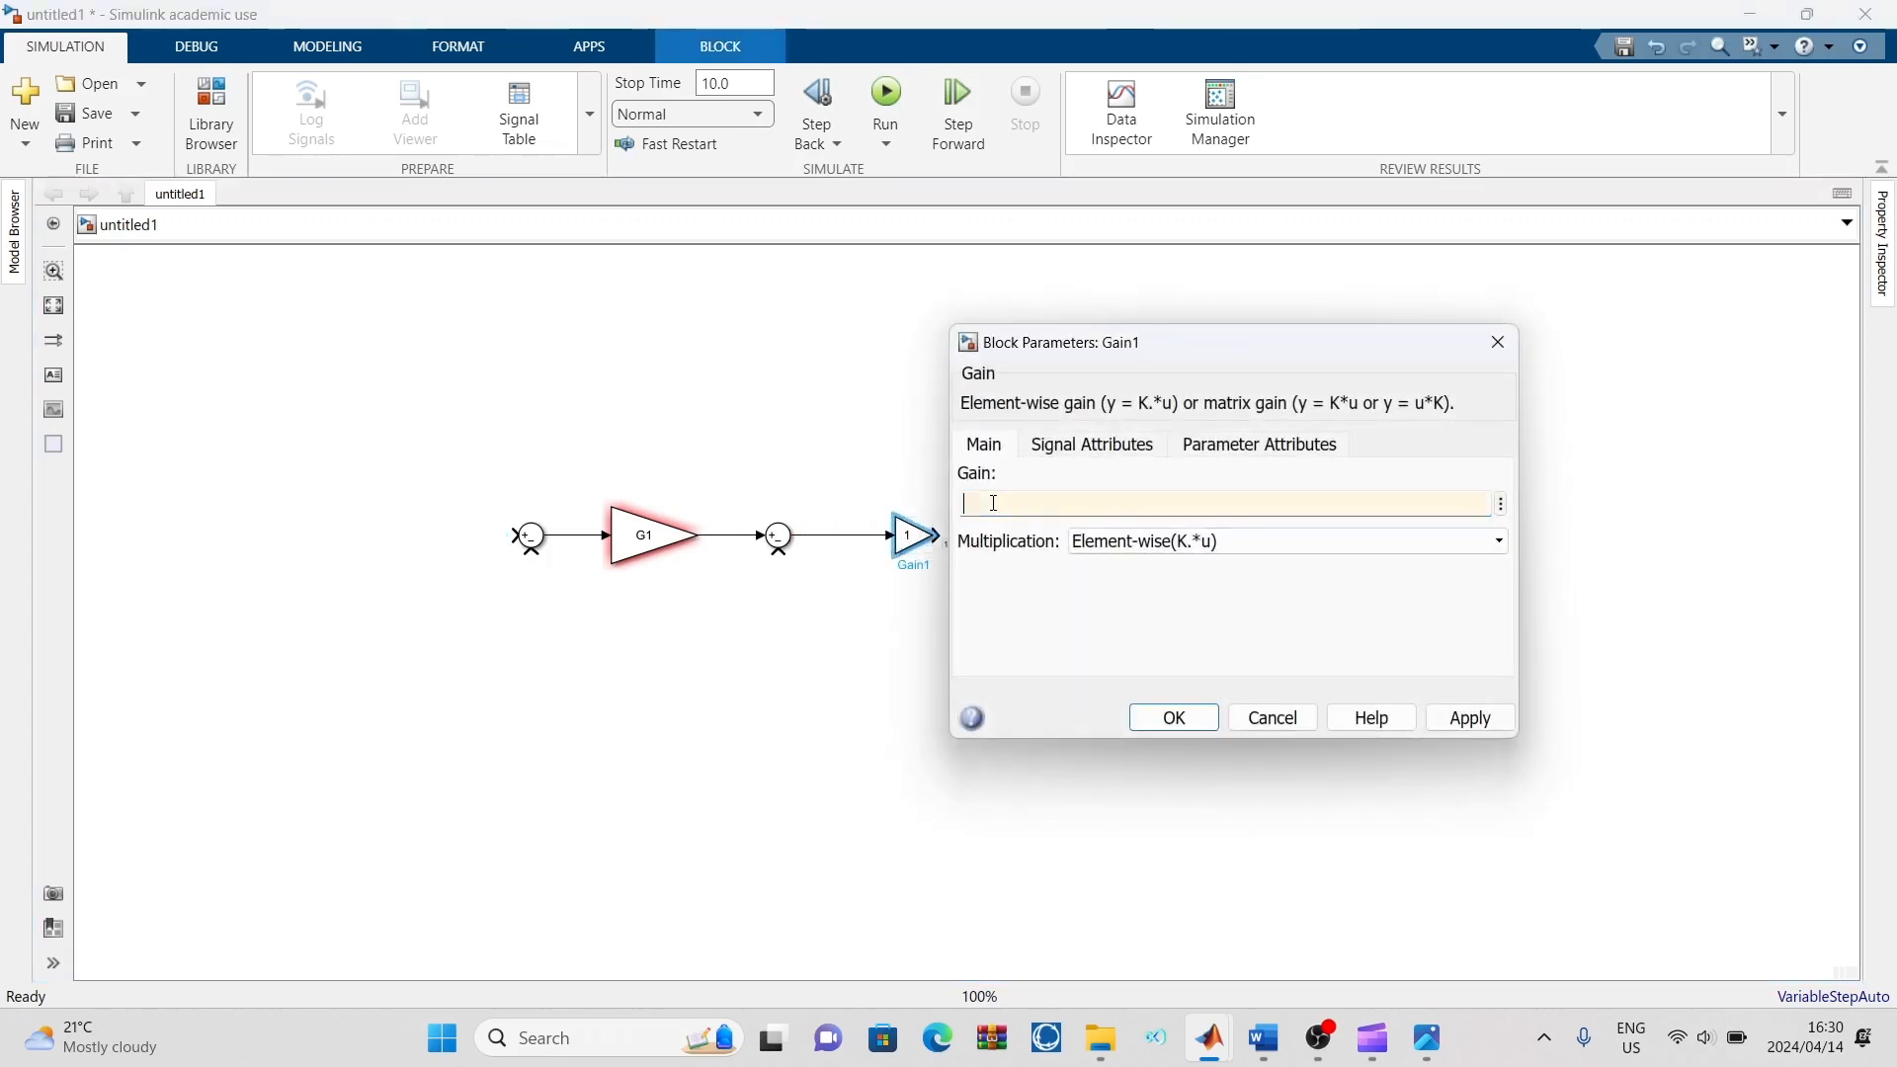
text(G2)
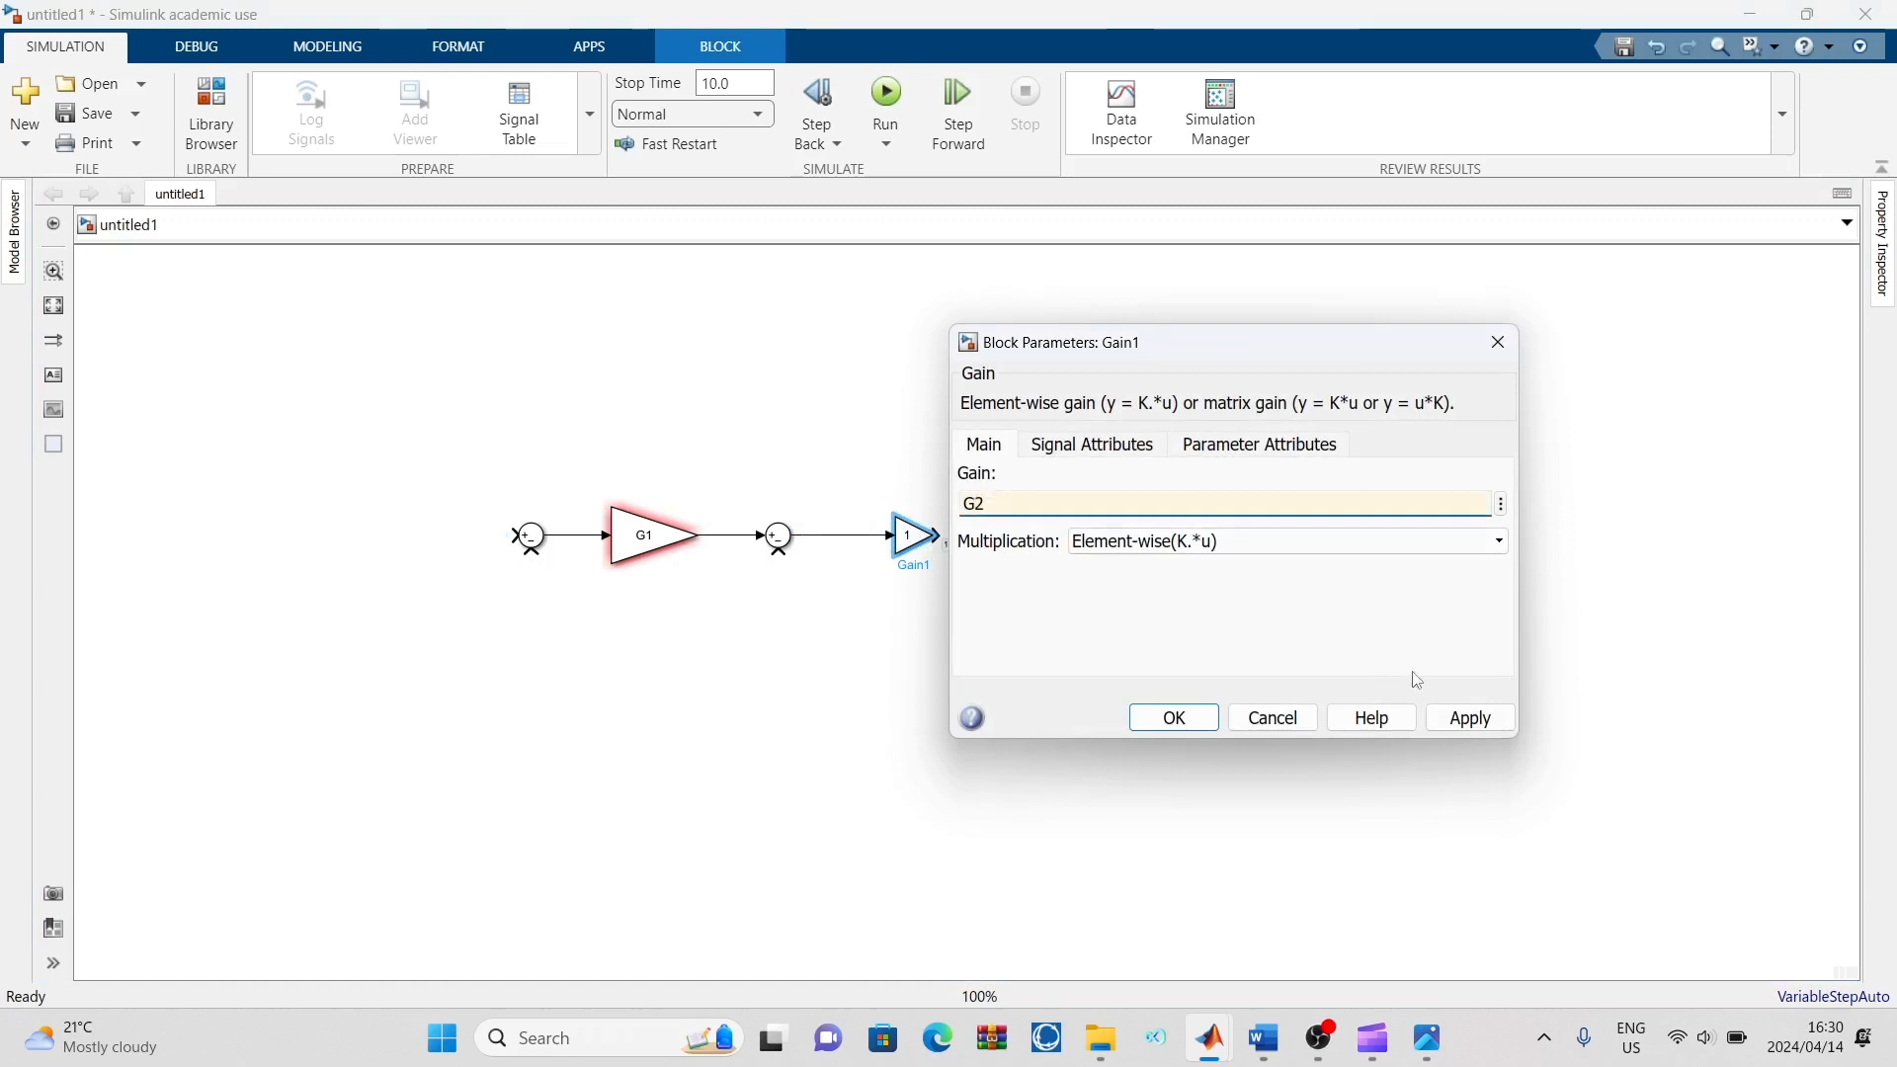
click(1469, 718)
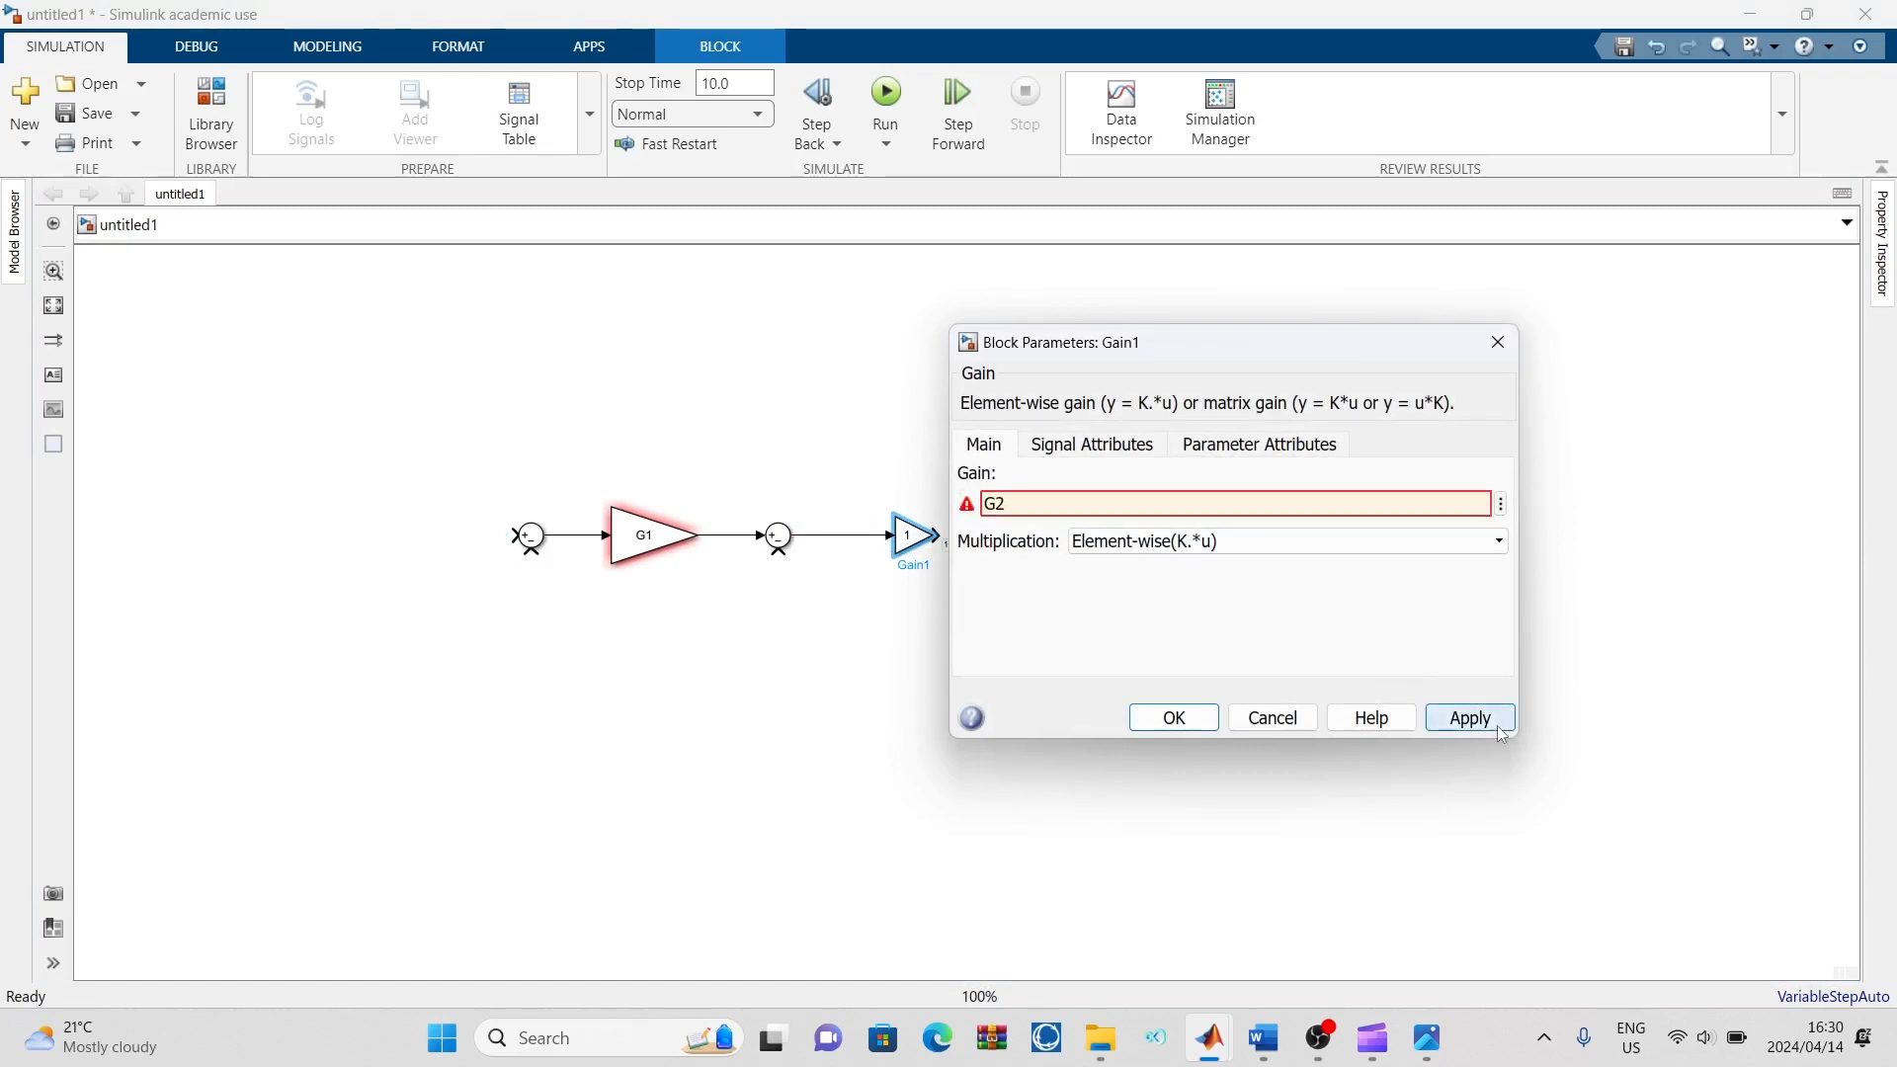
click(1498, 343)
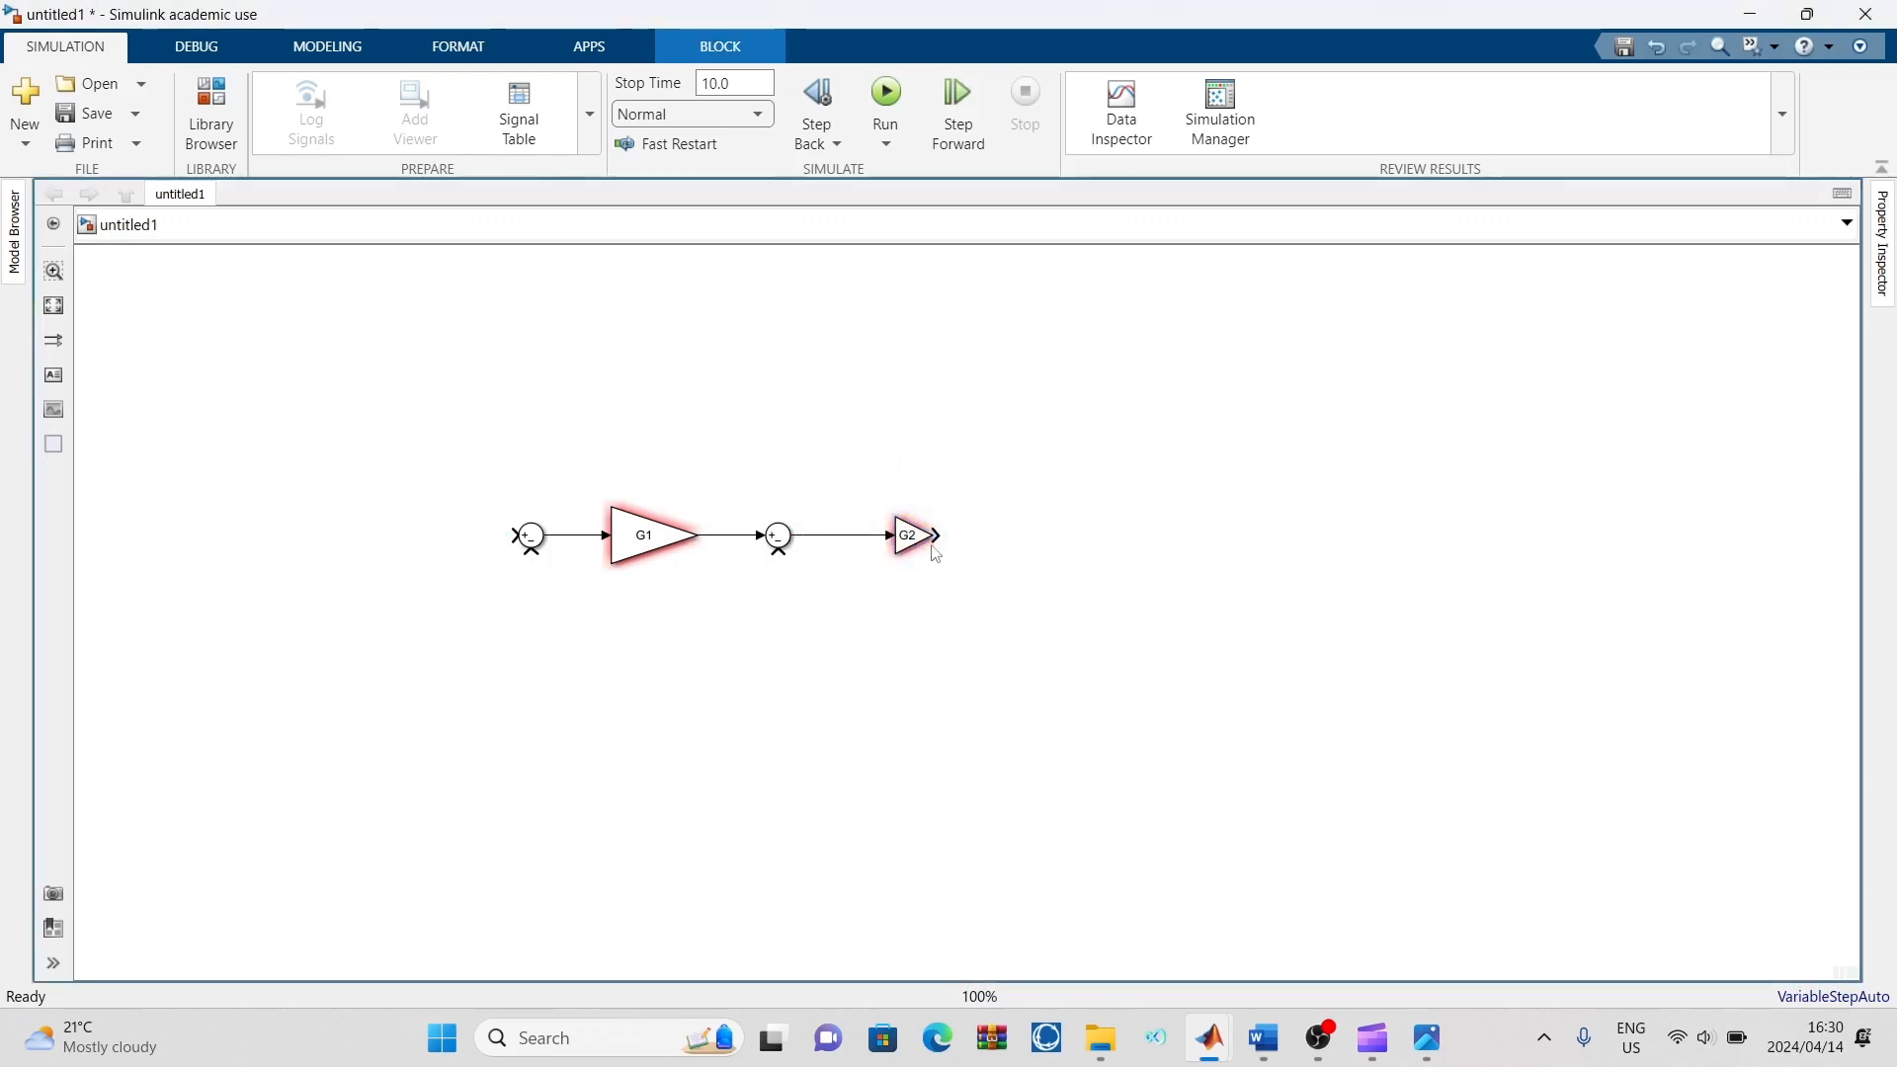
drag(933, 516, 960, 507)
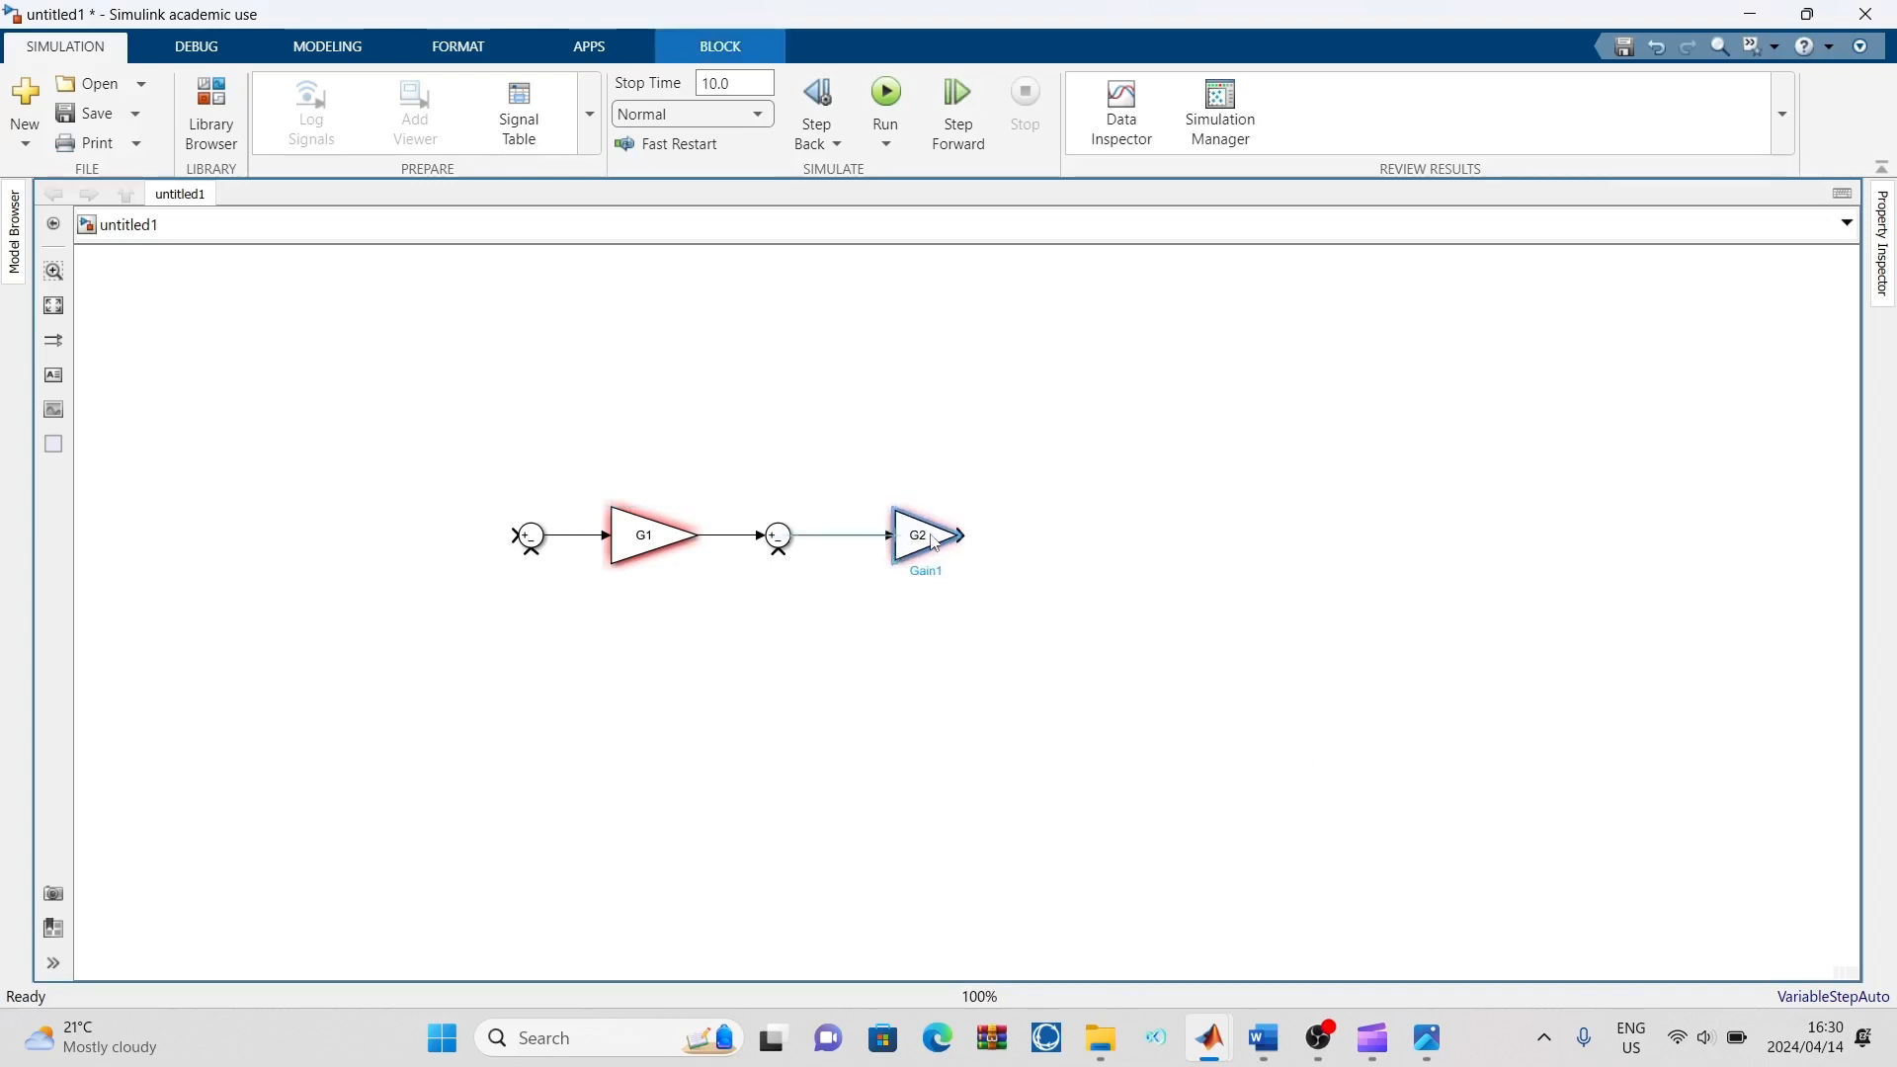
click(1108, 521)
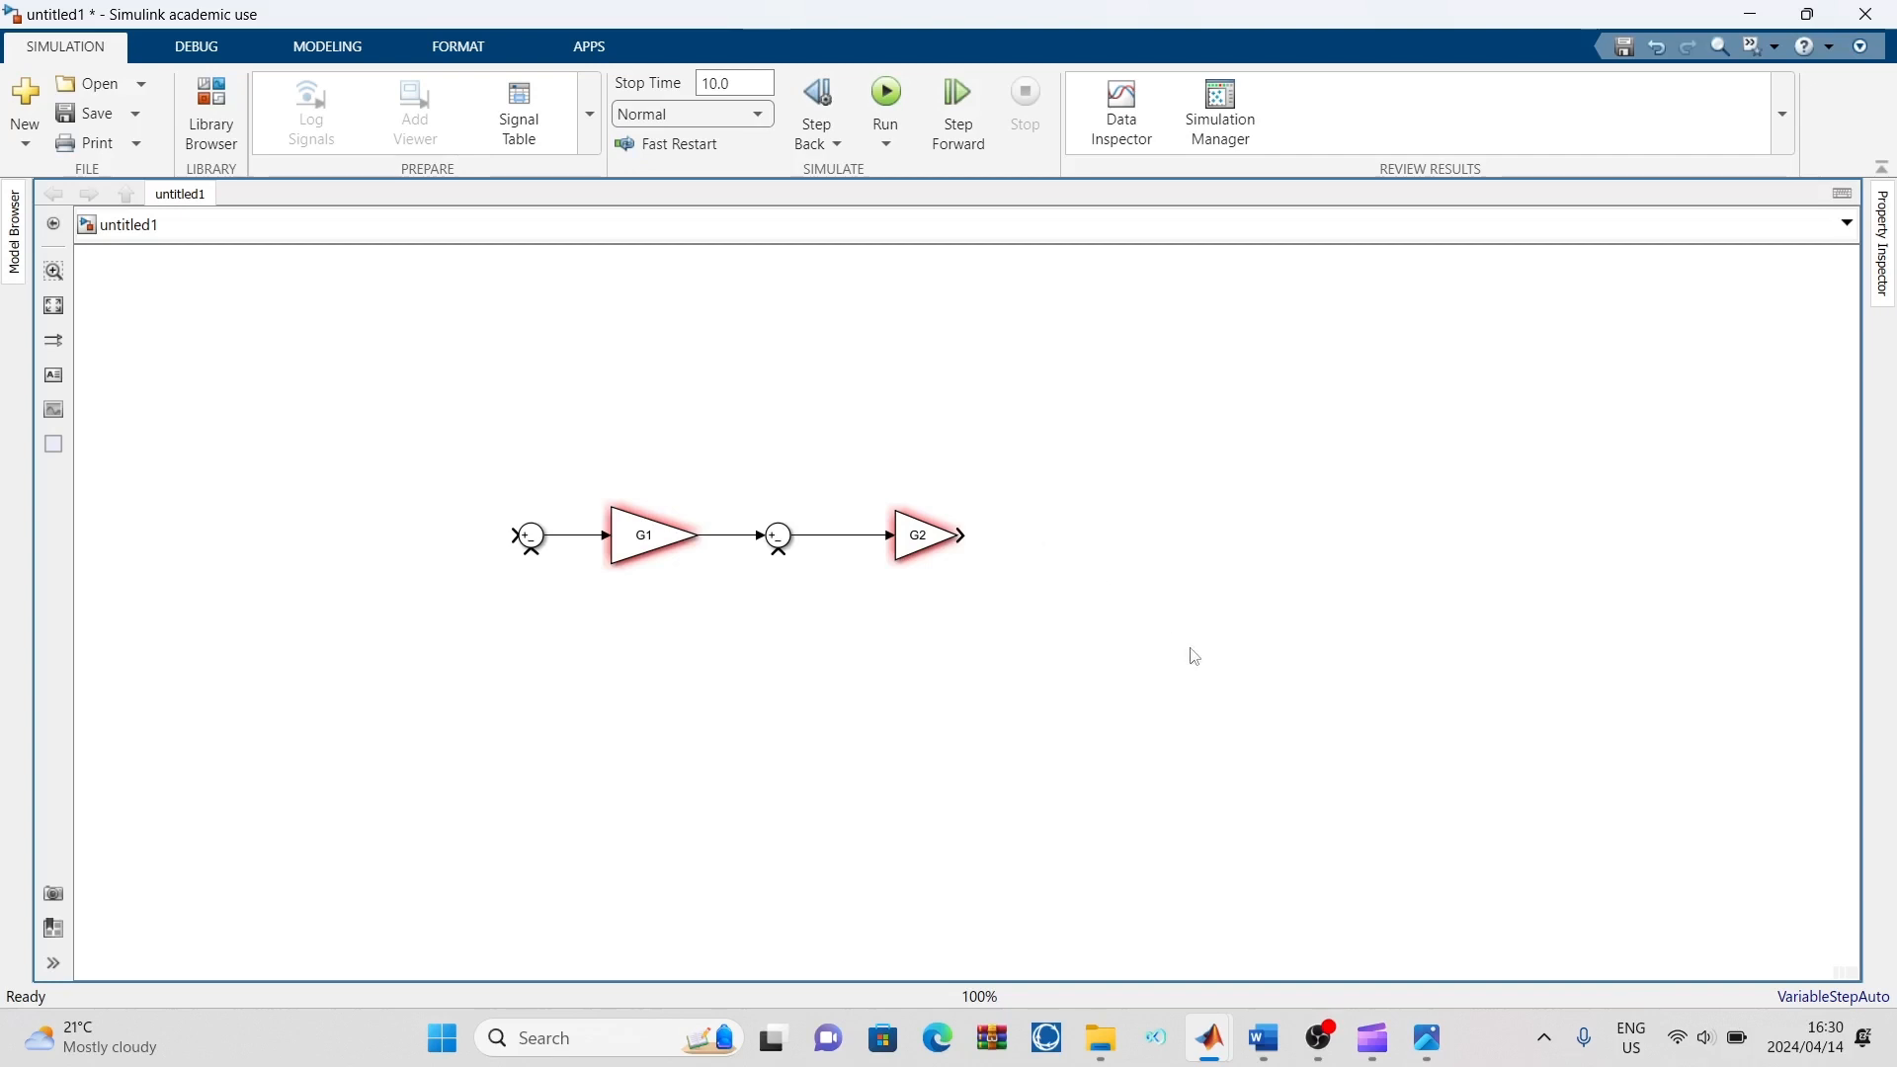
Check the reference diagram, then quick-insert a third Sum block after the G2 block and connect it to the G2 output
click(1426, 1037)
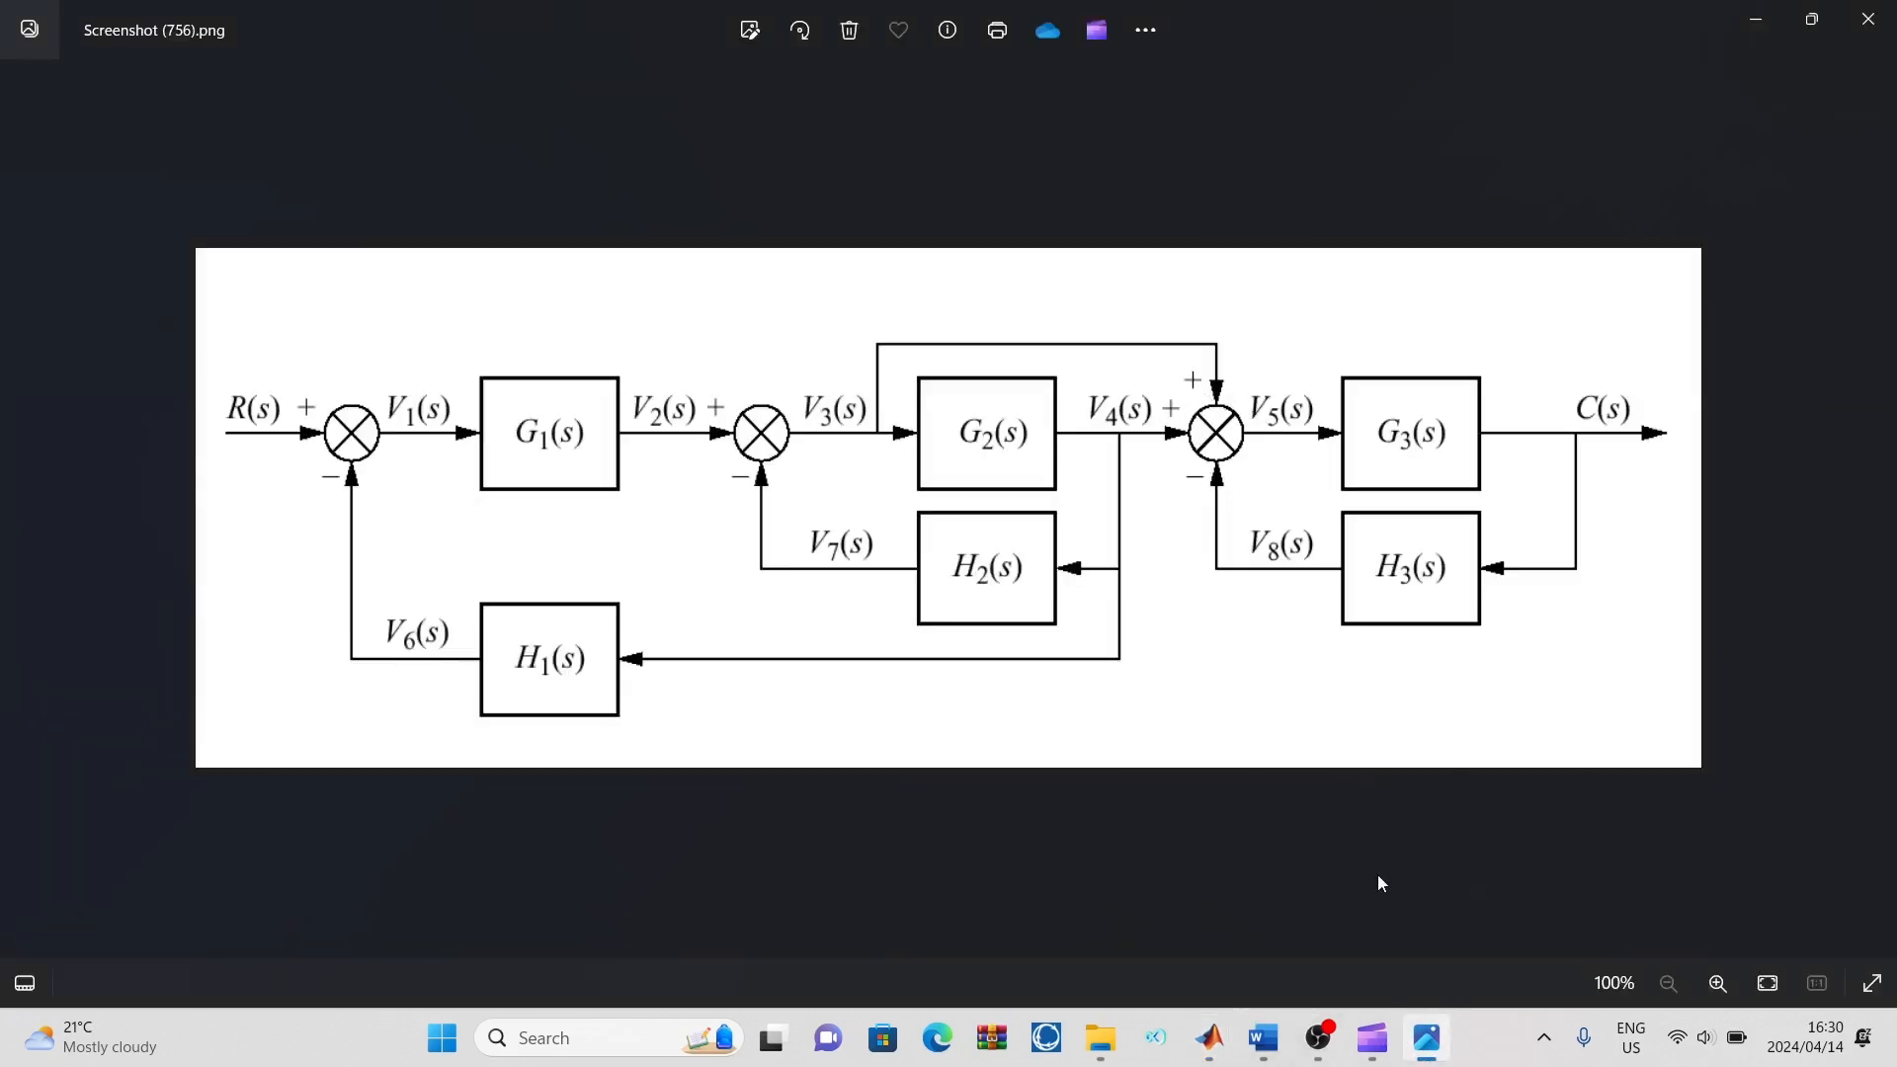
mouse_move(1209, 1038)
click(1481, 894)
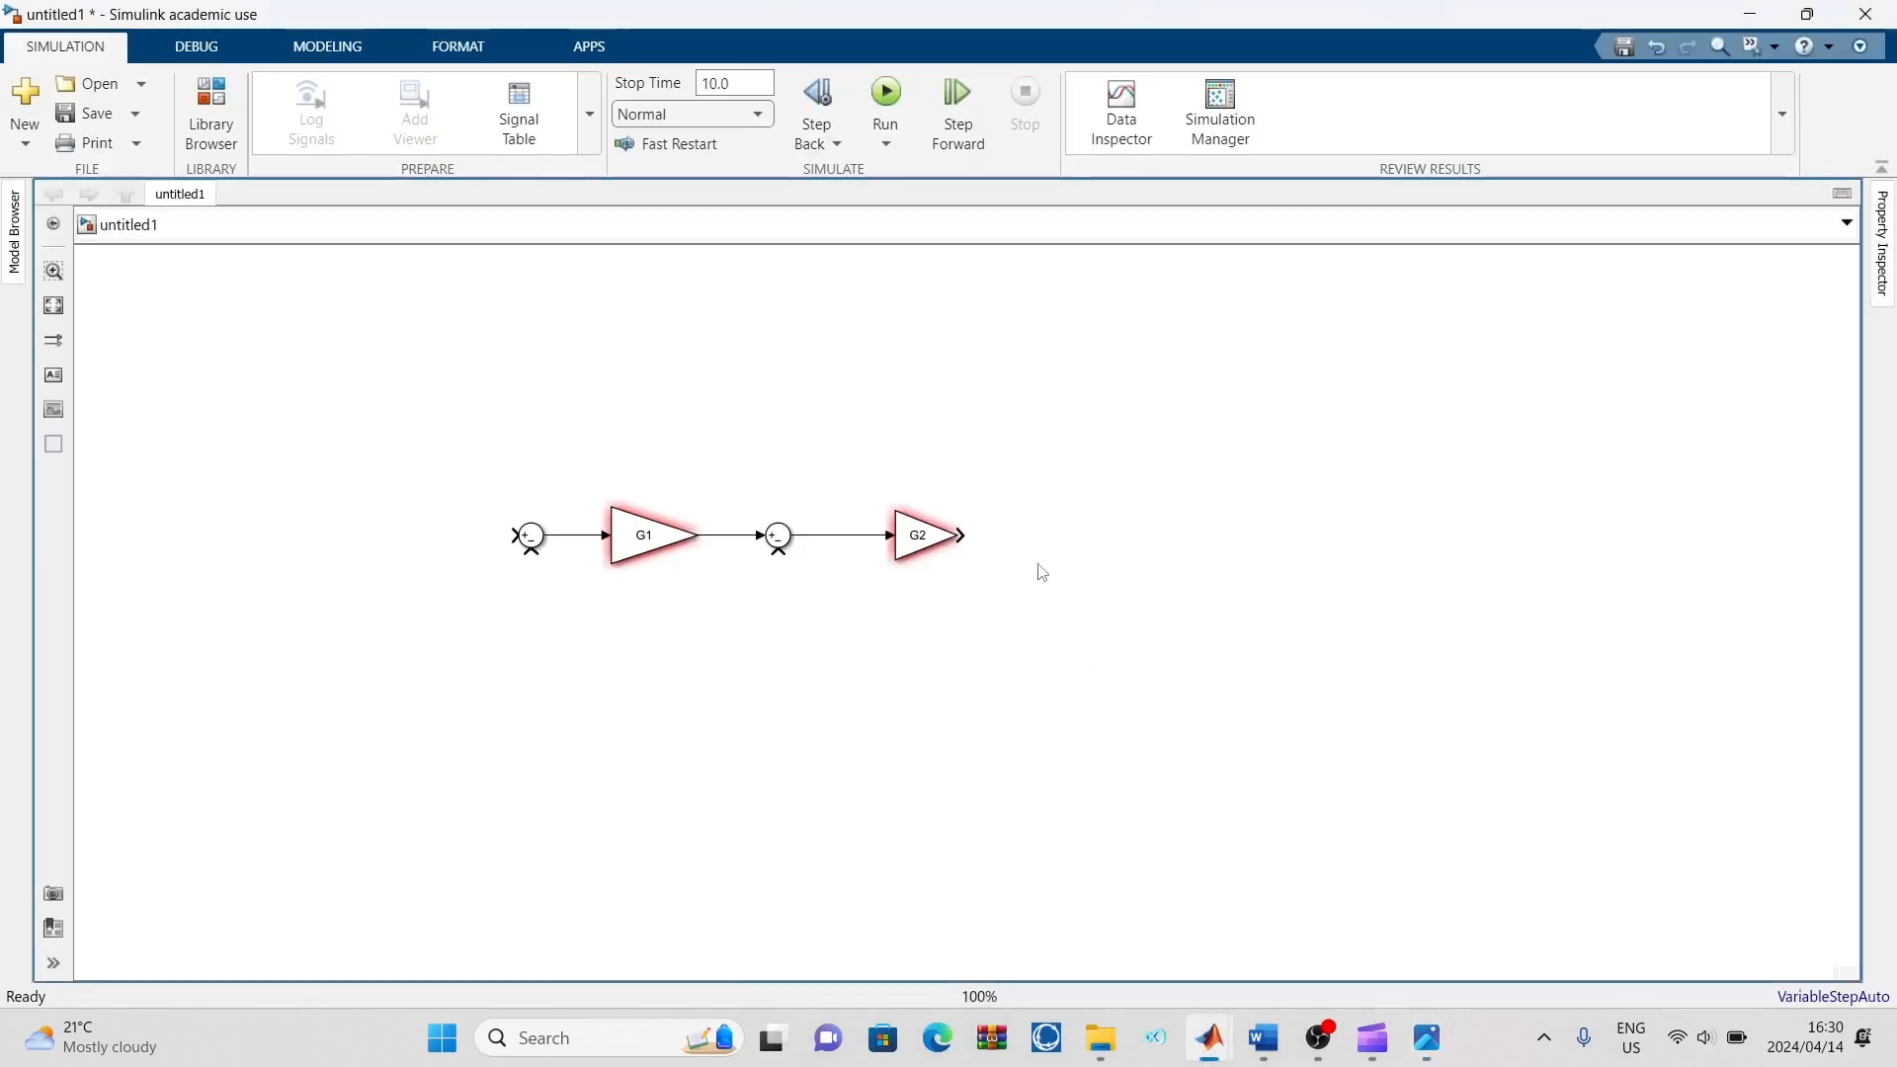
double_click(1019, 556)
text(sum)
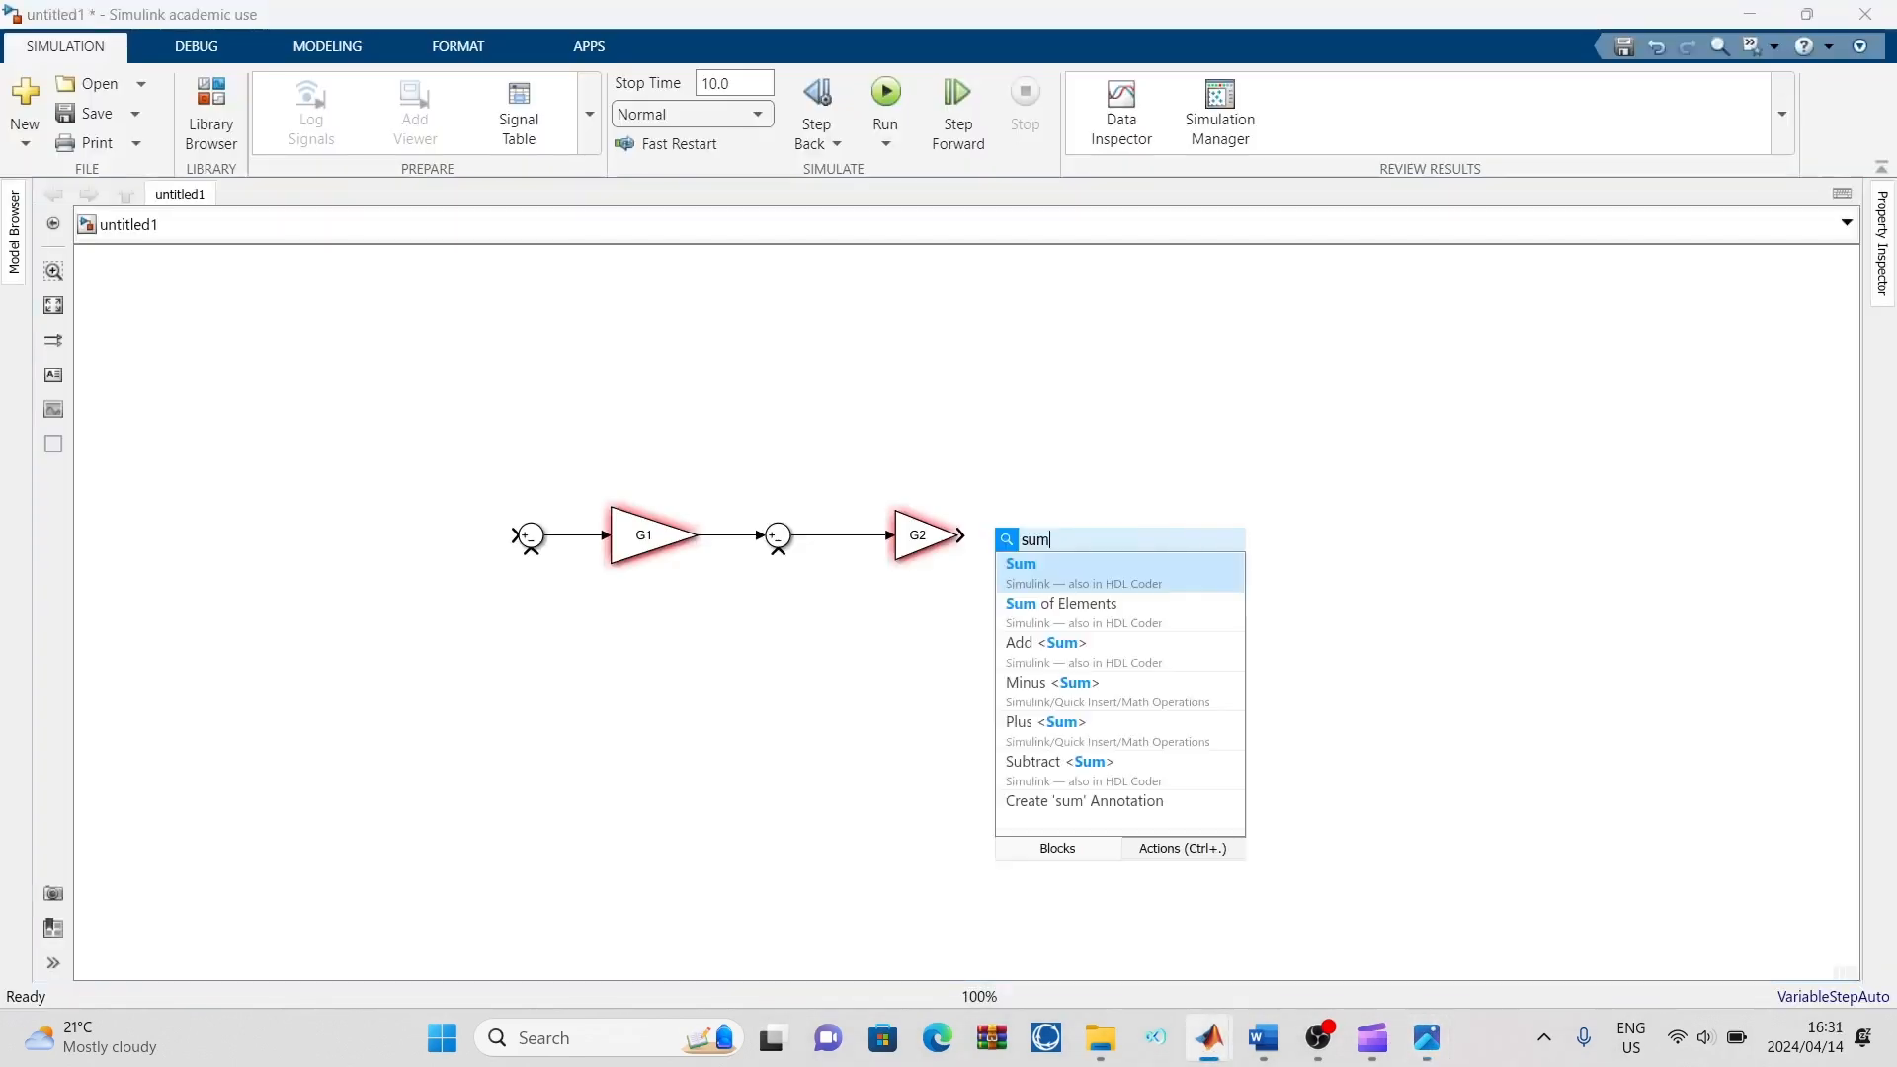
click(1040, 563)
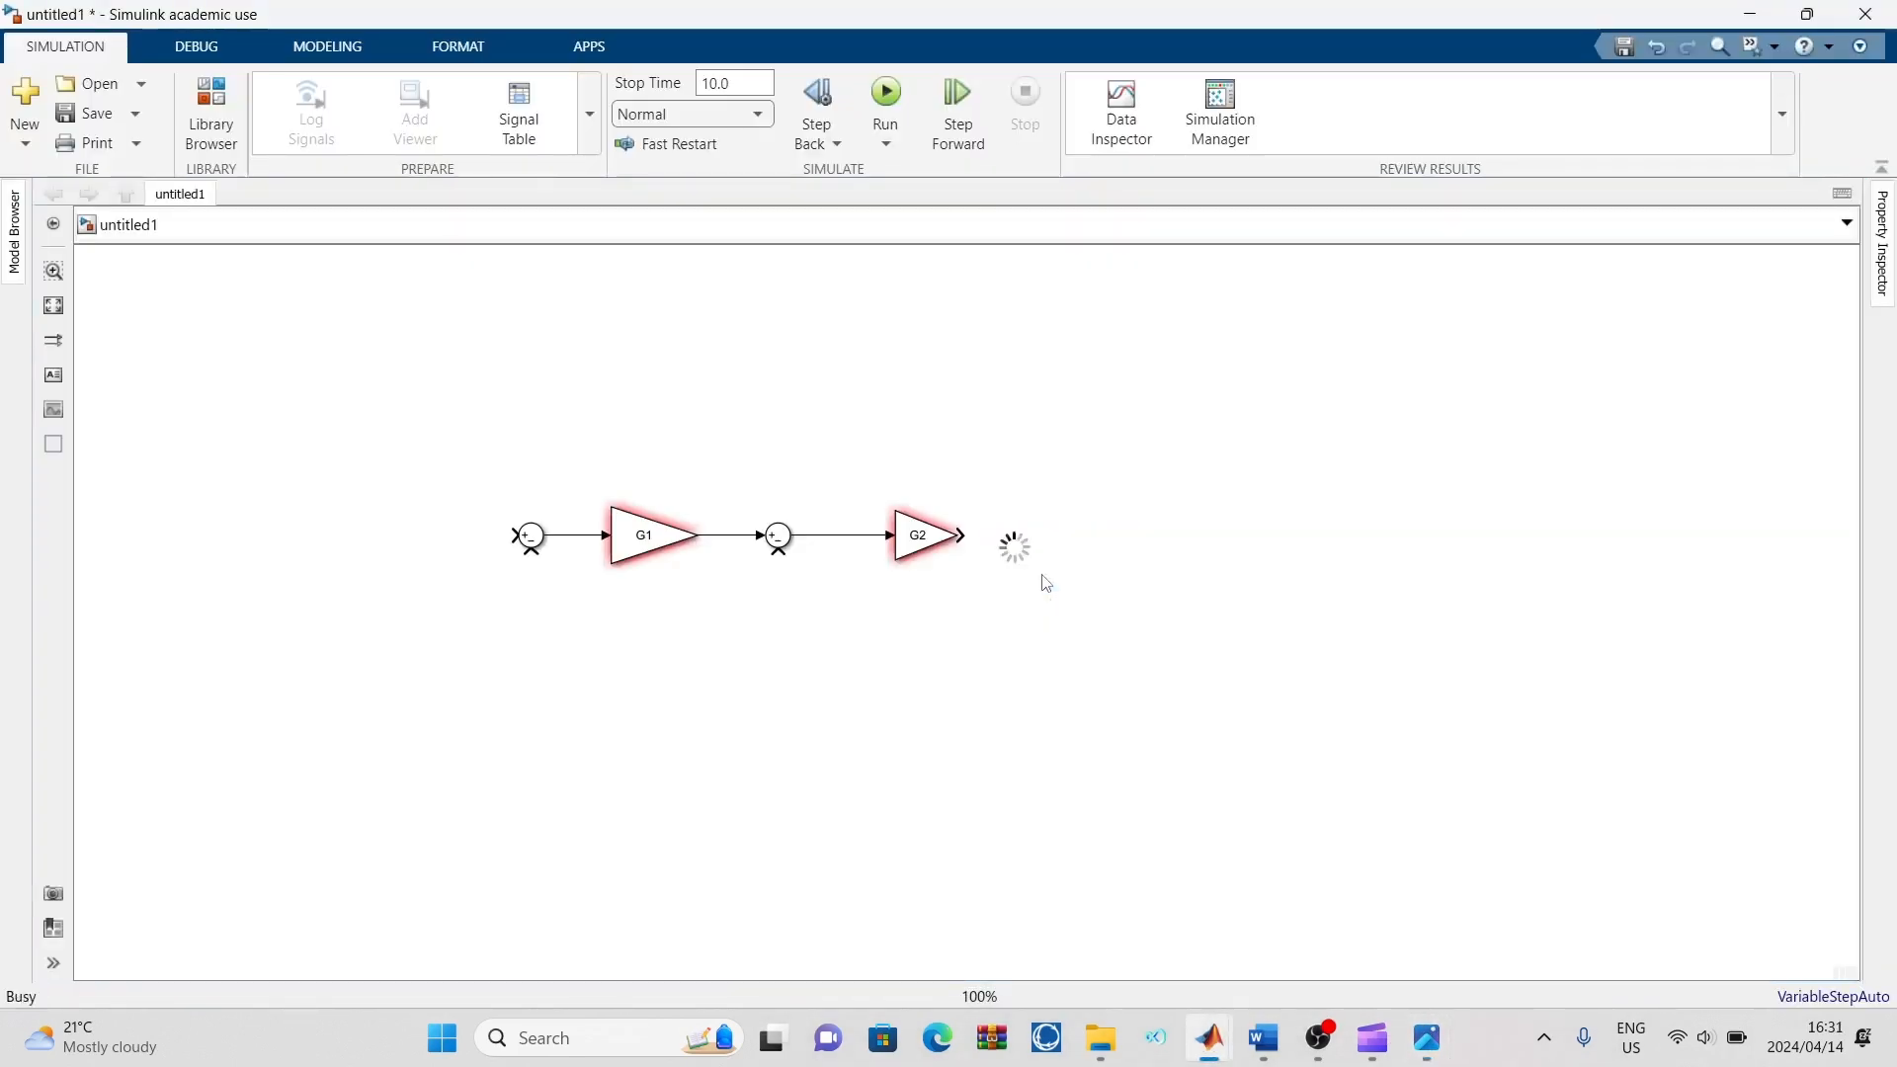
drag(1014, 563, 1064, 551)
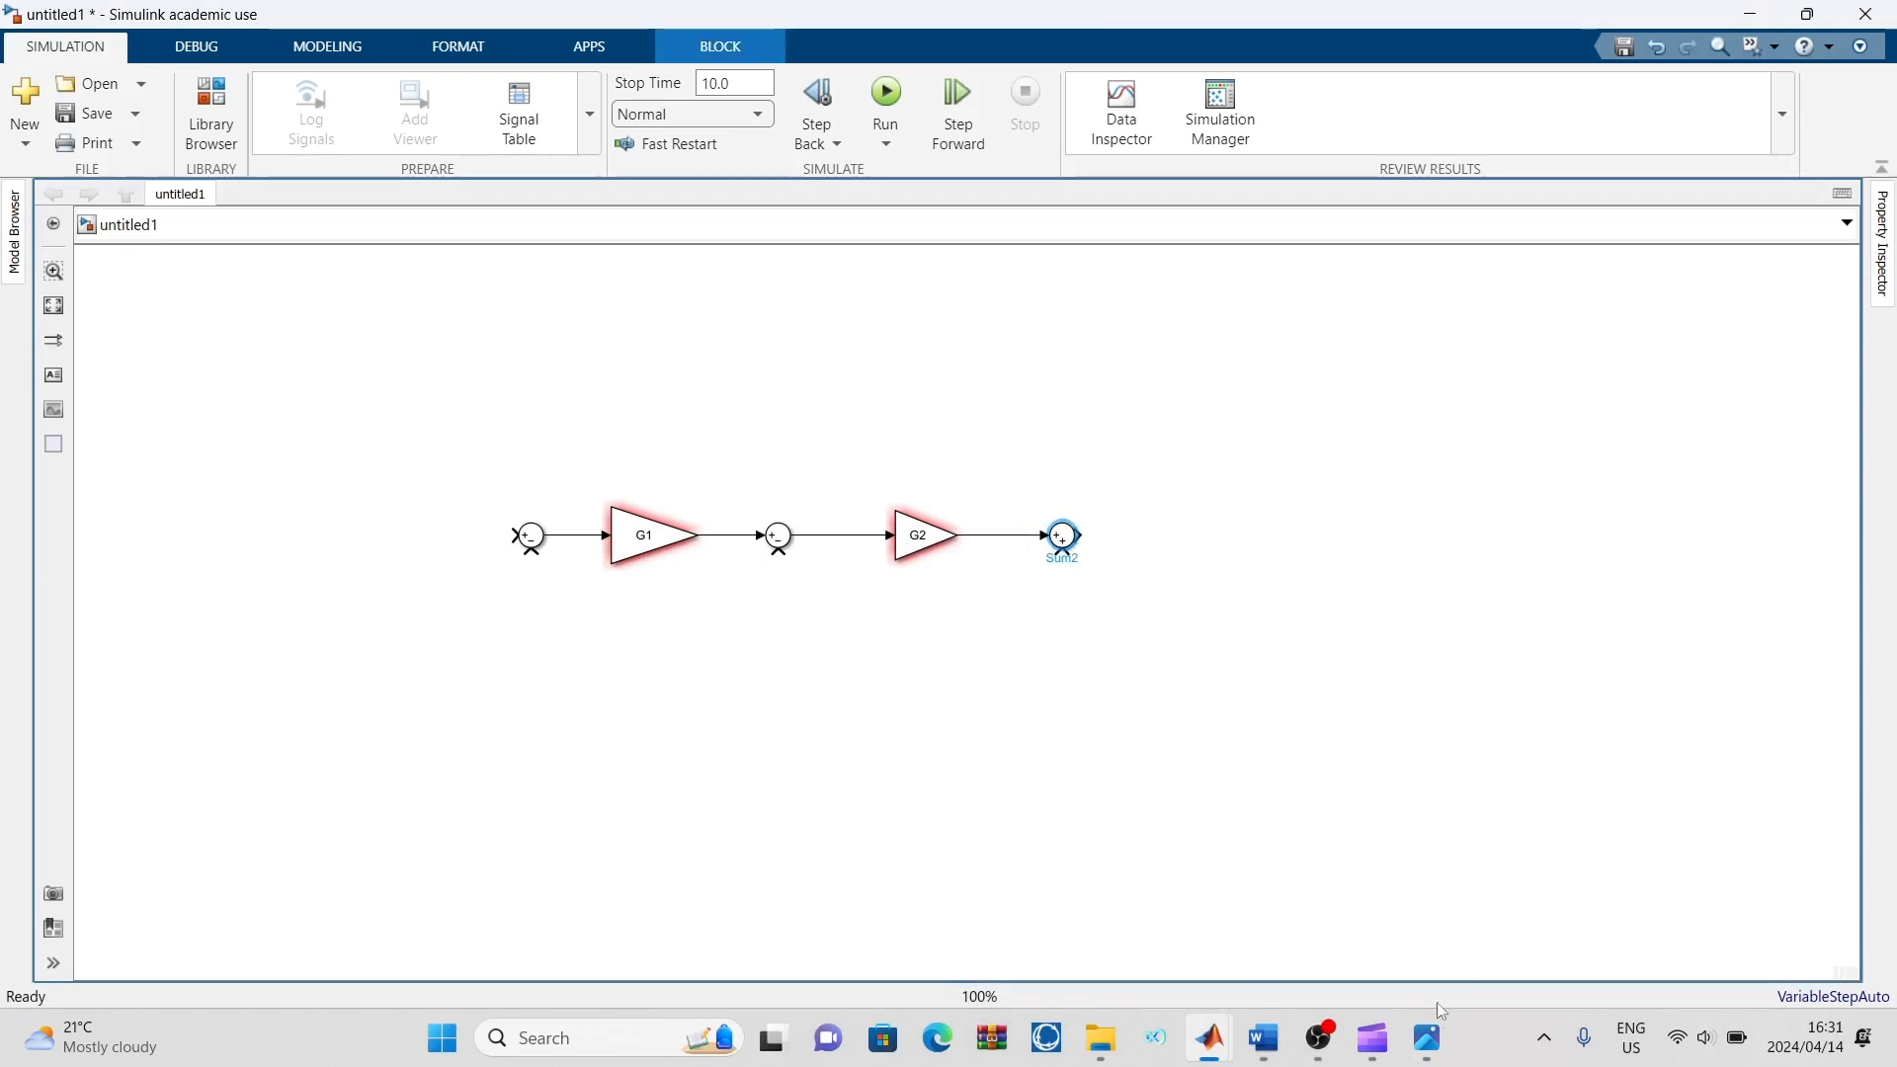
Check the reference diagram, then set the third Sum block's list of signs to ++- and apply the change
mouse_move(1427, 1037)
click(1415, 885)
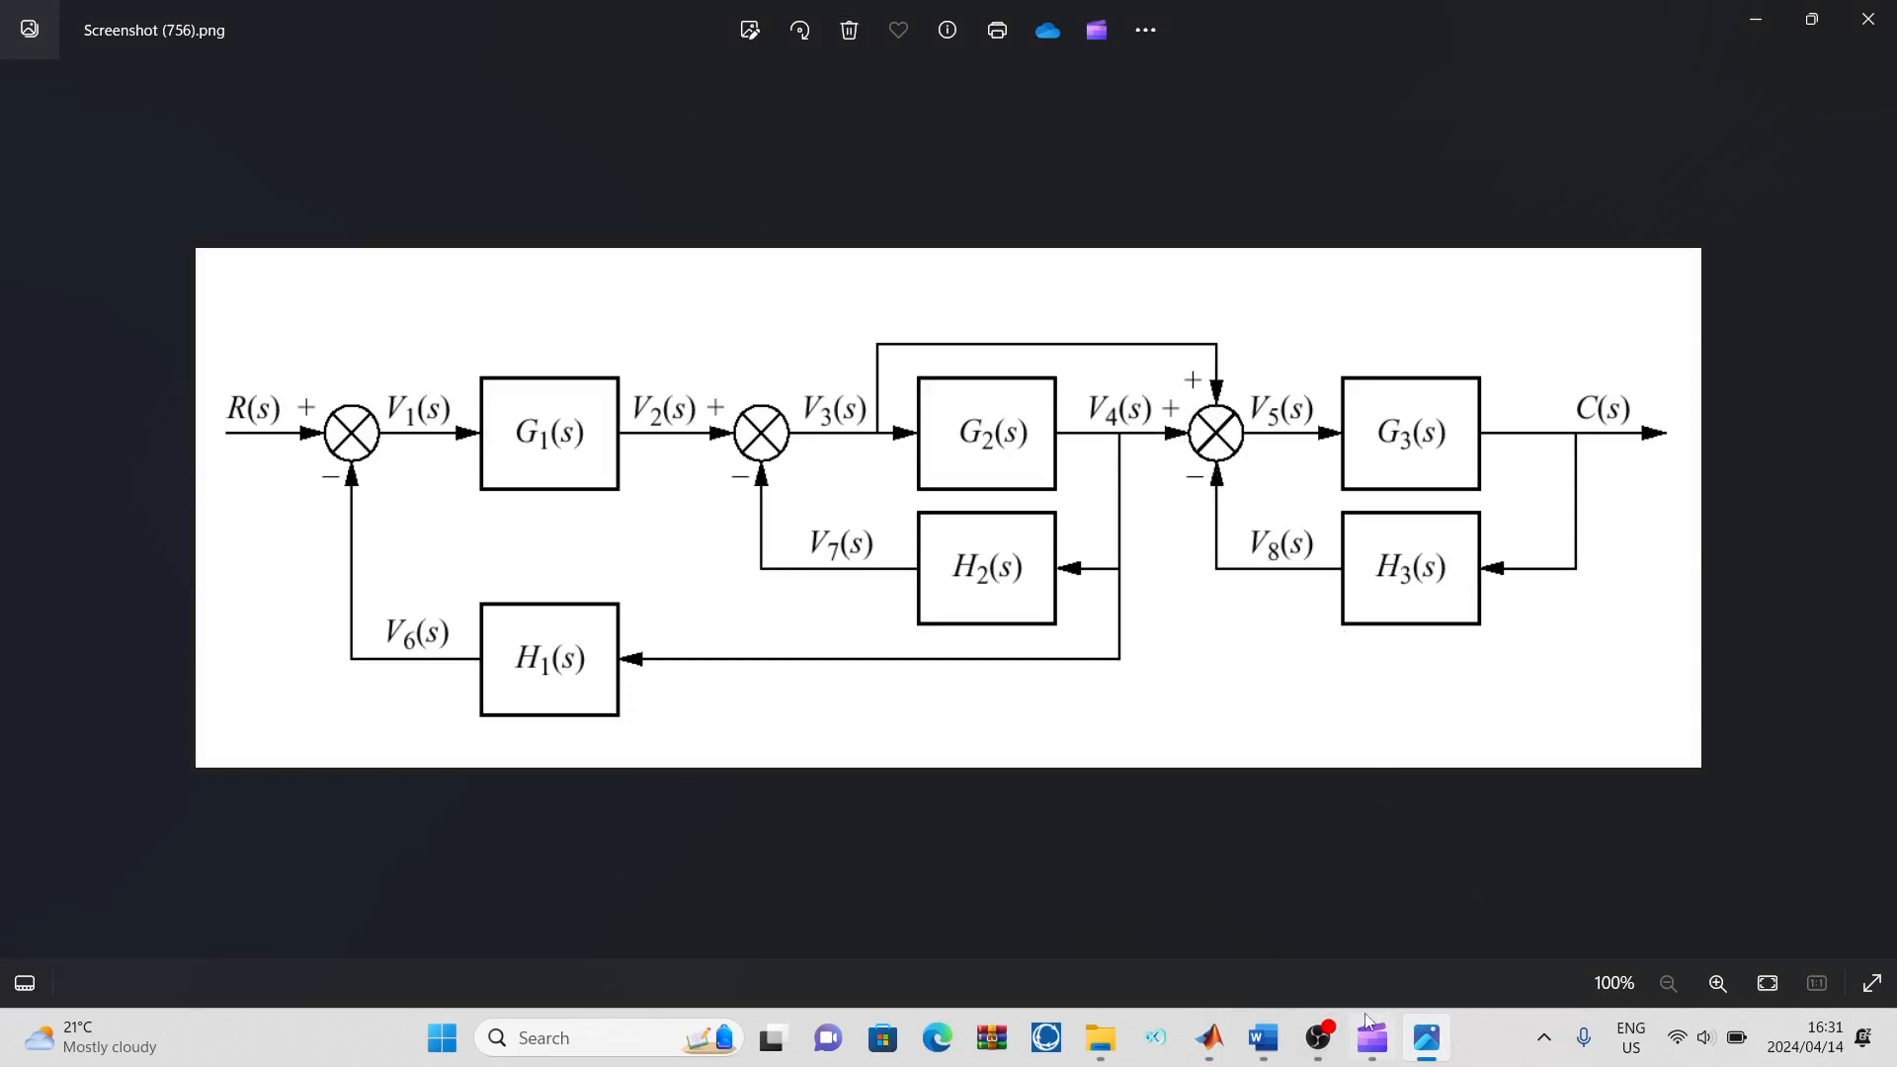
mouse_move(1210, 1038)
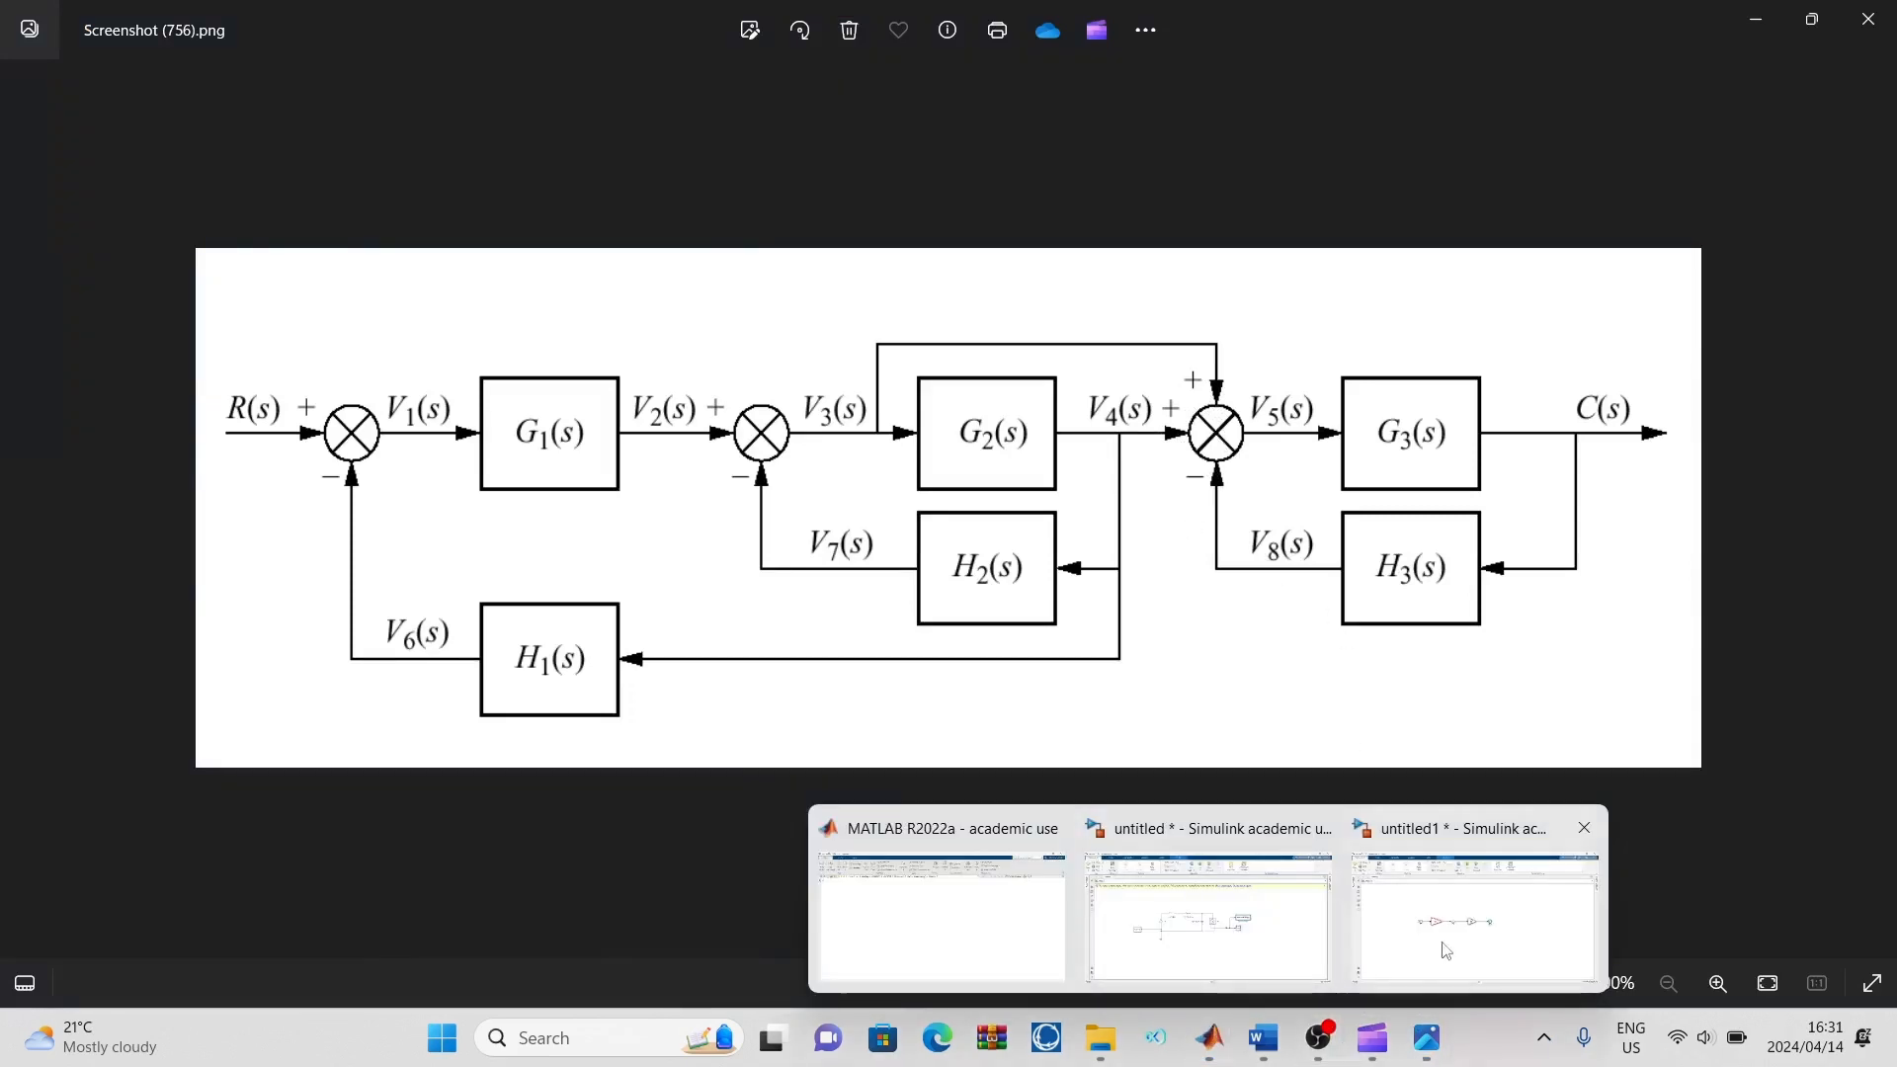
click(1445, 949)
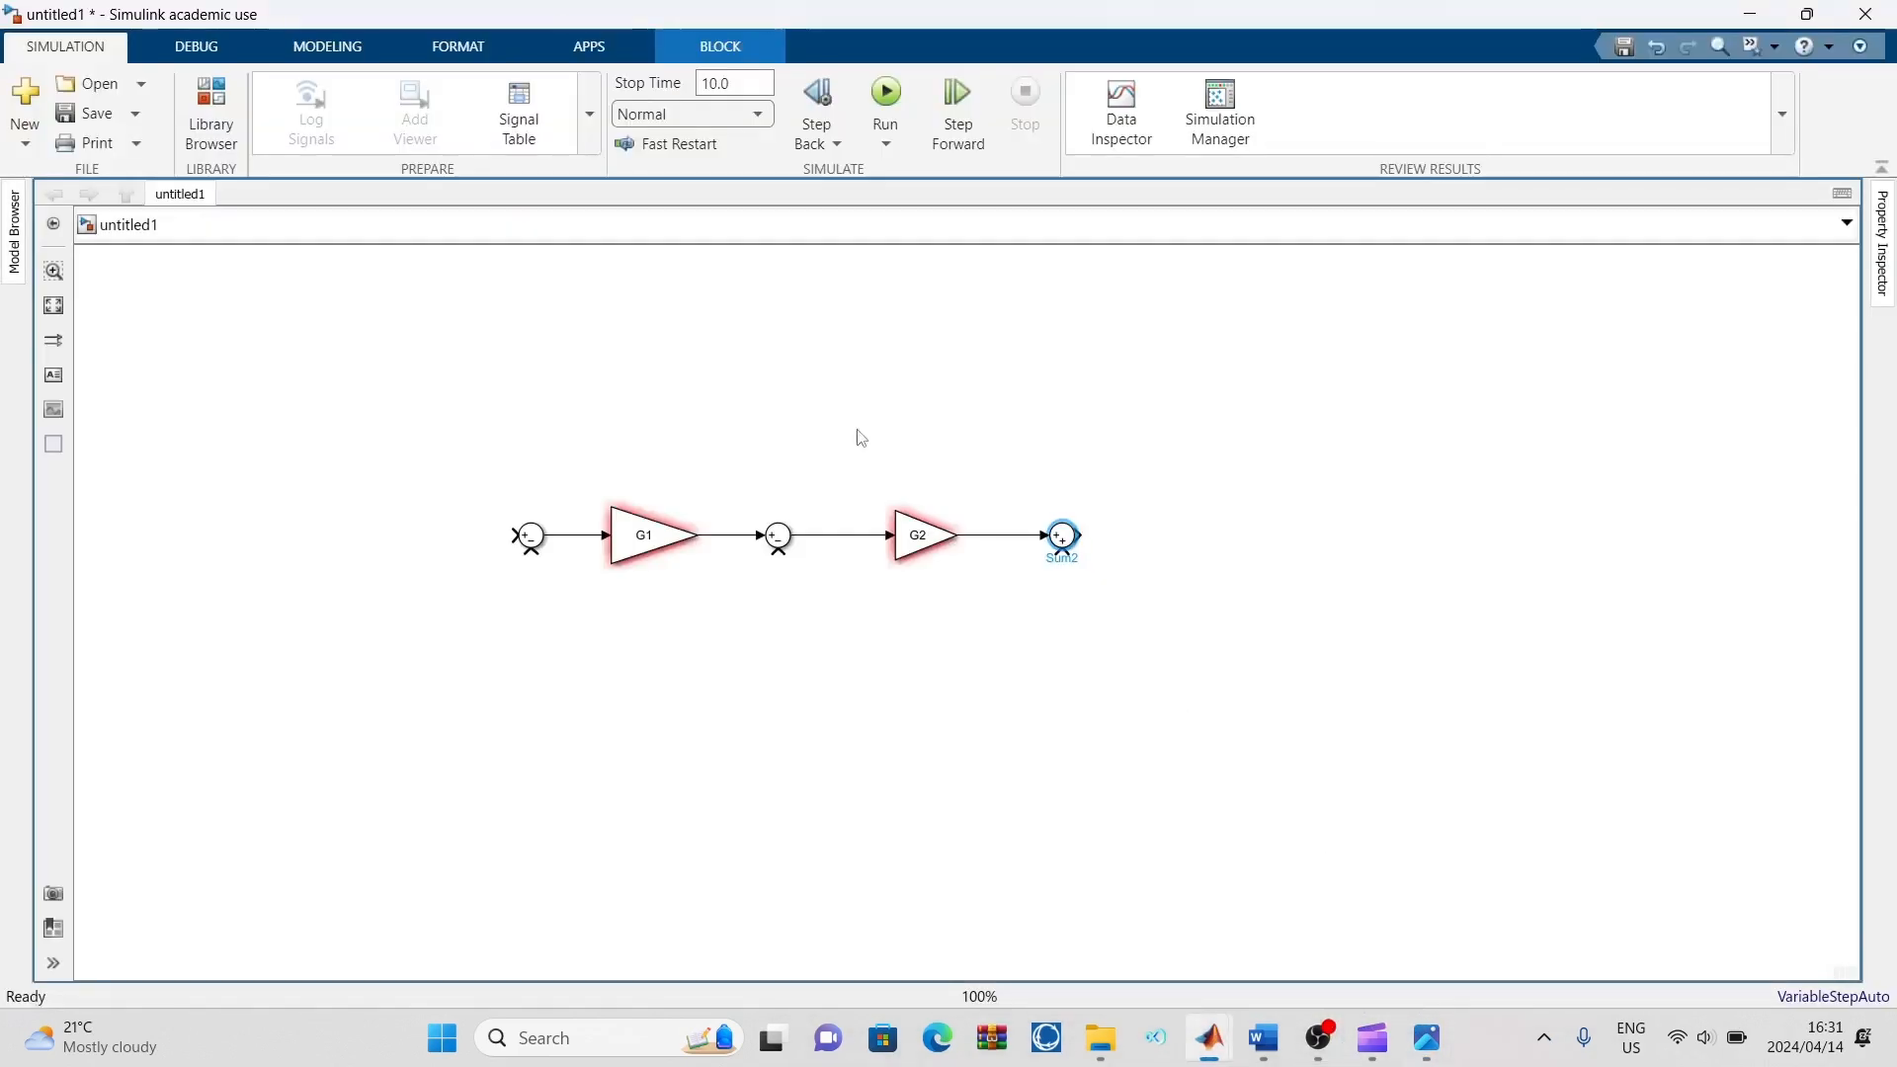
double_click(1064, 539)
double_click(1154, 567)
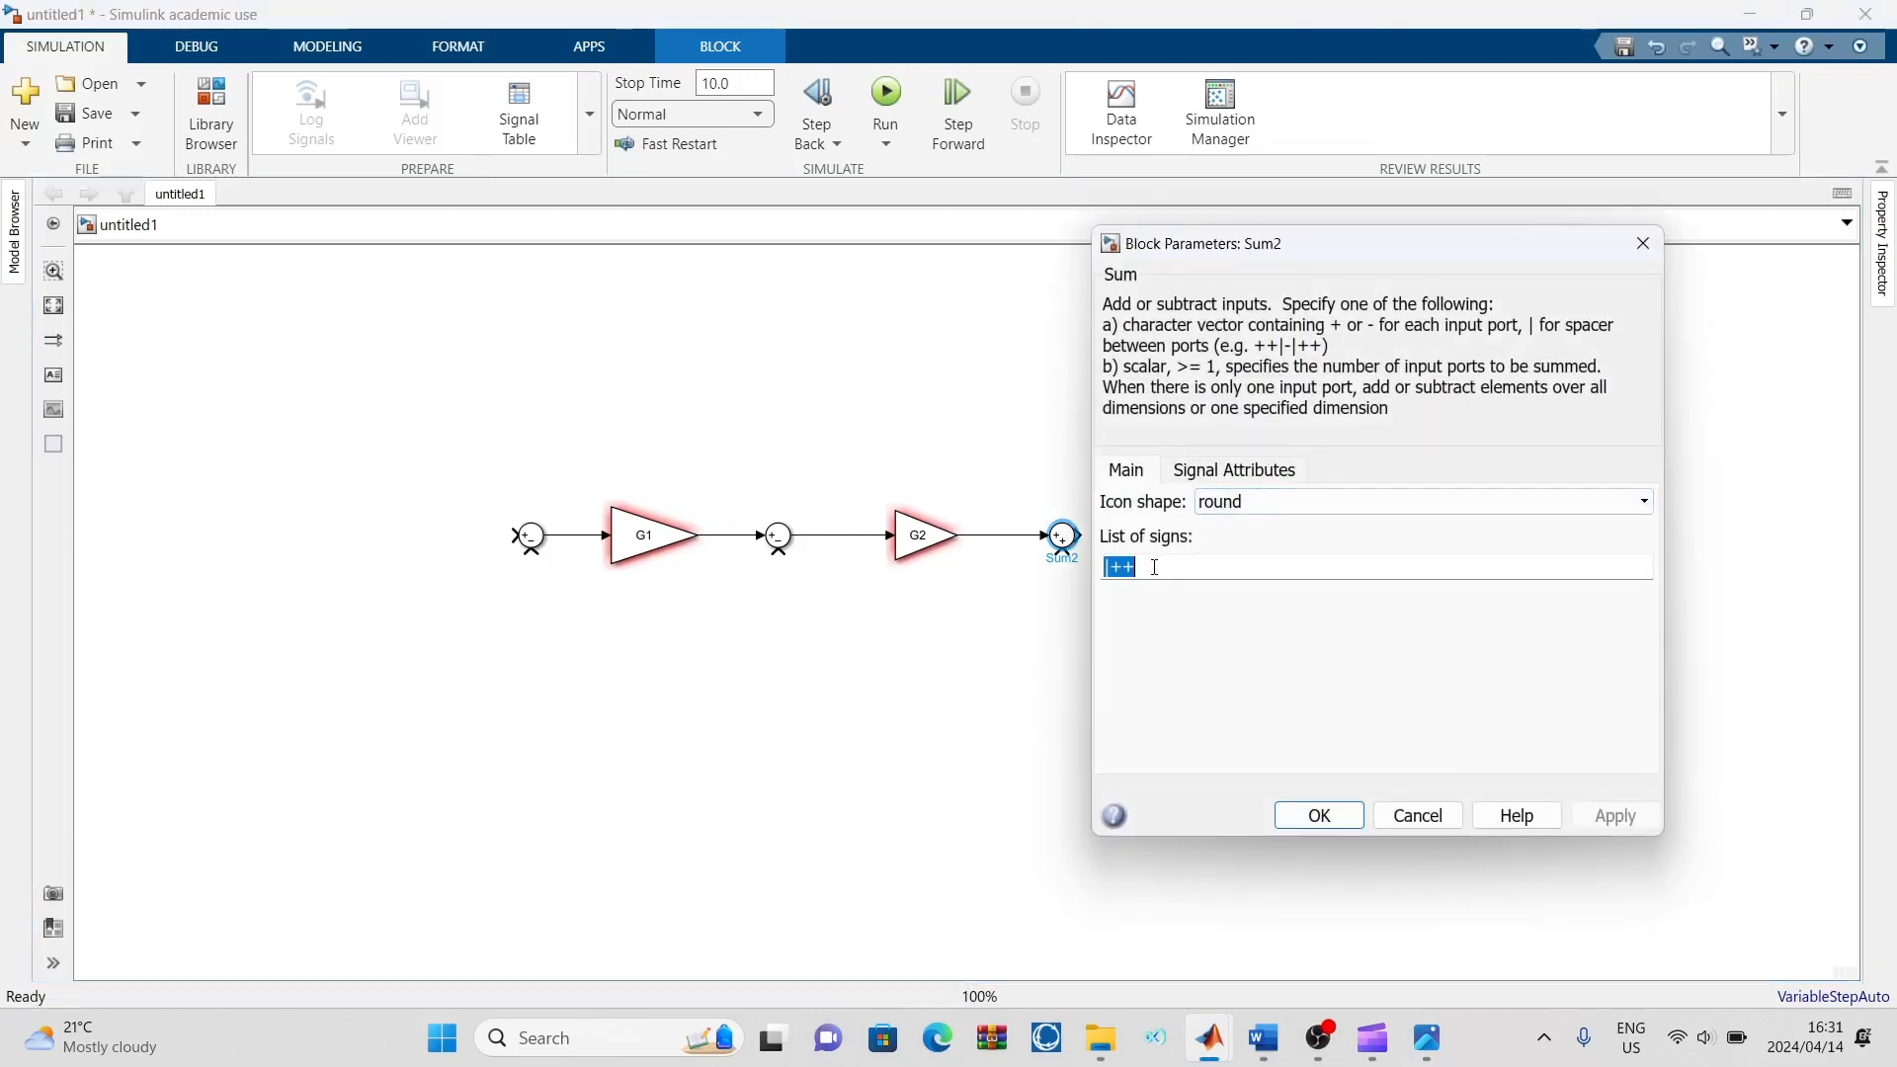
key(BackSpace)
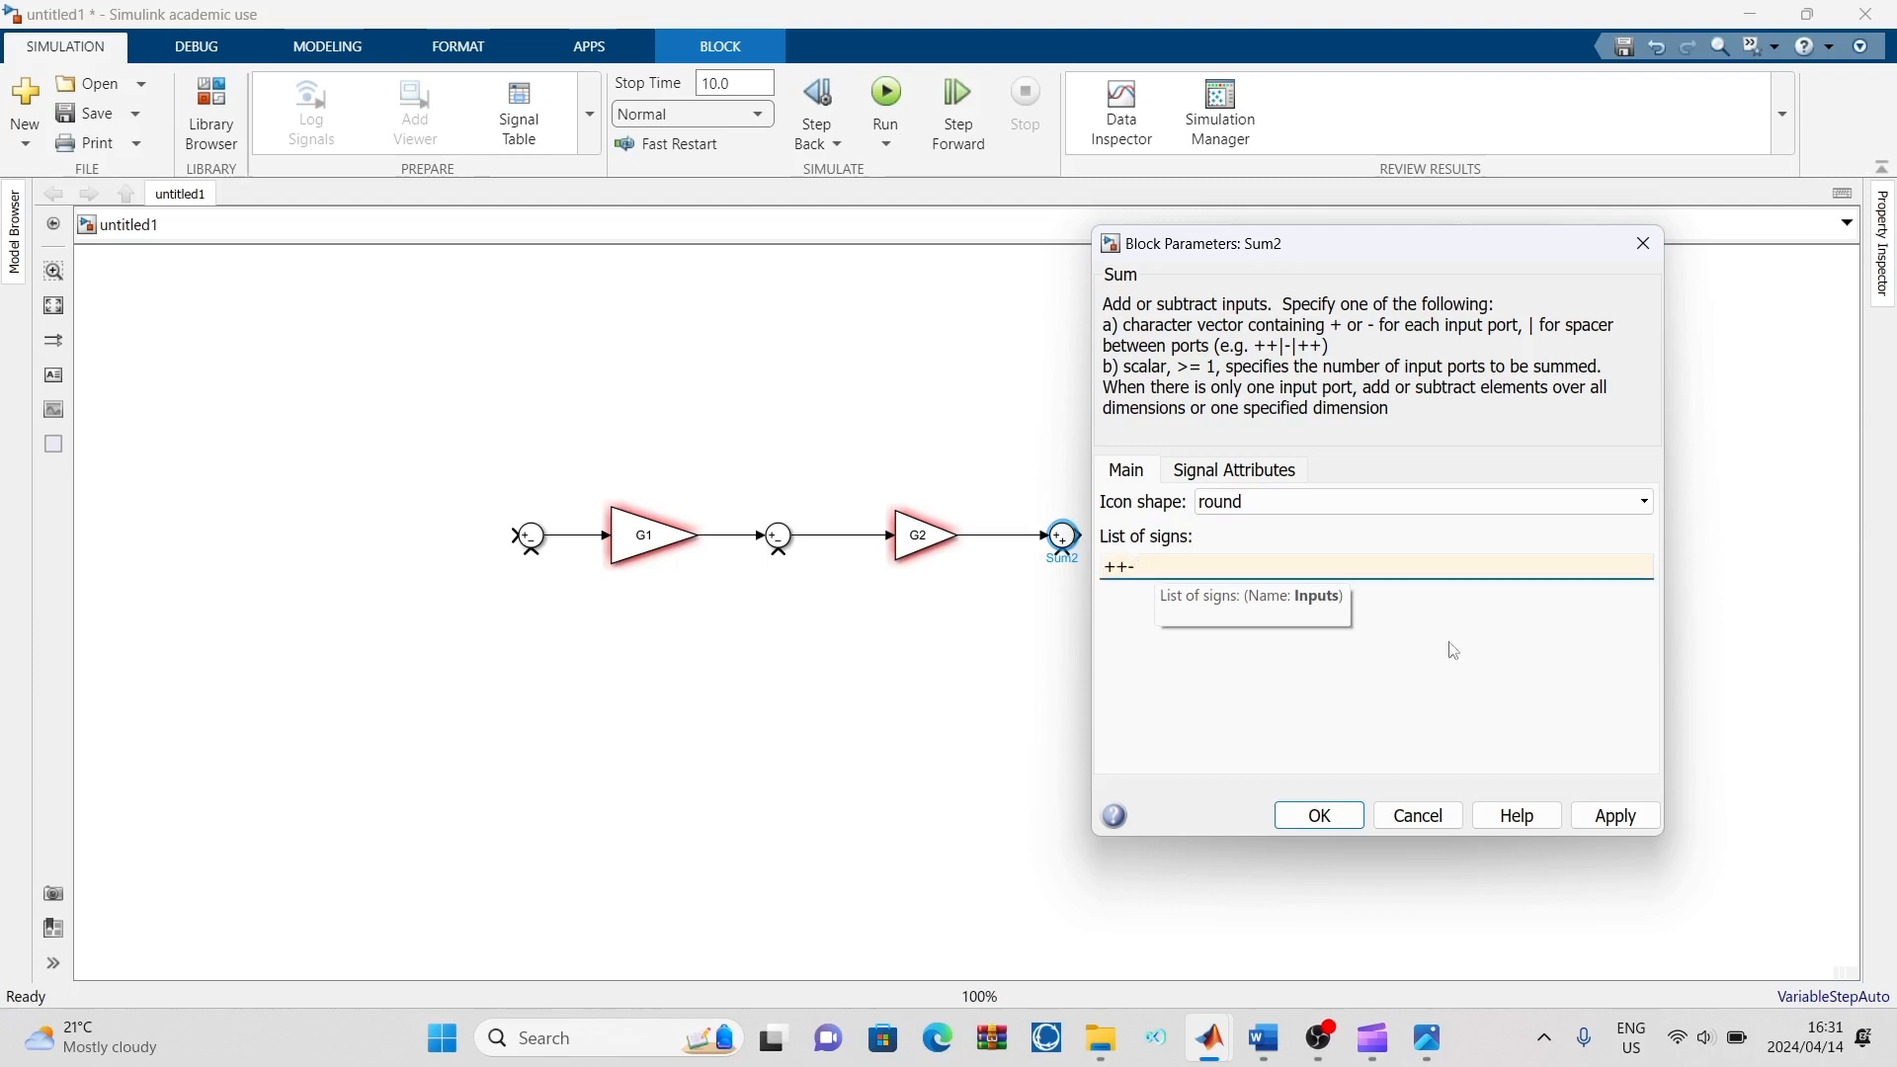
click(1628, 826)
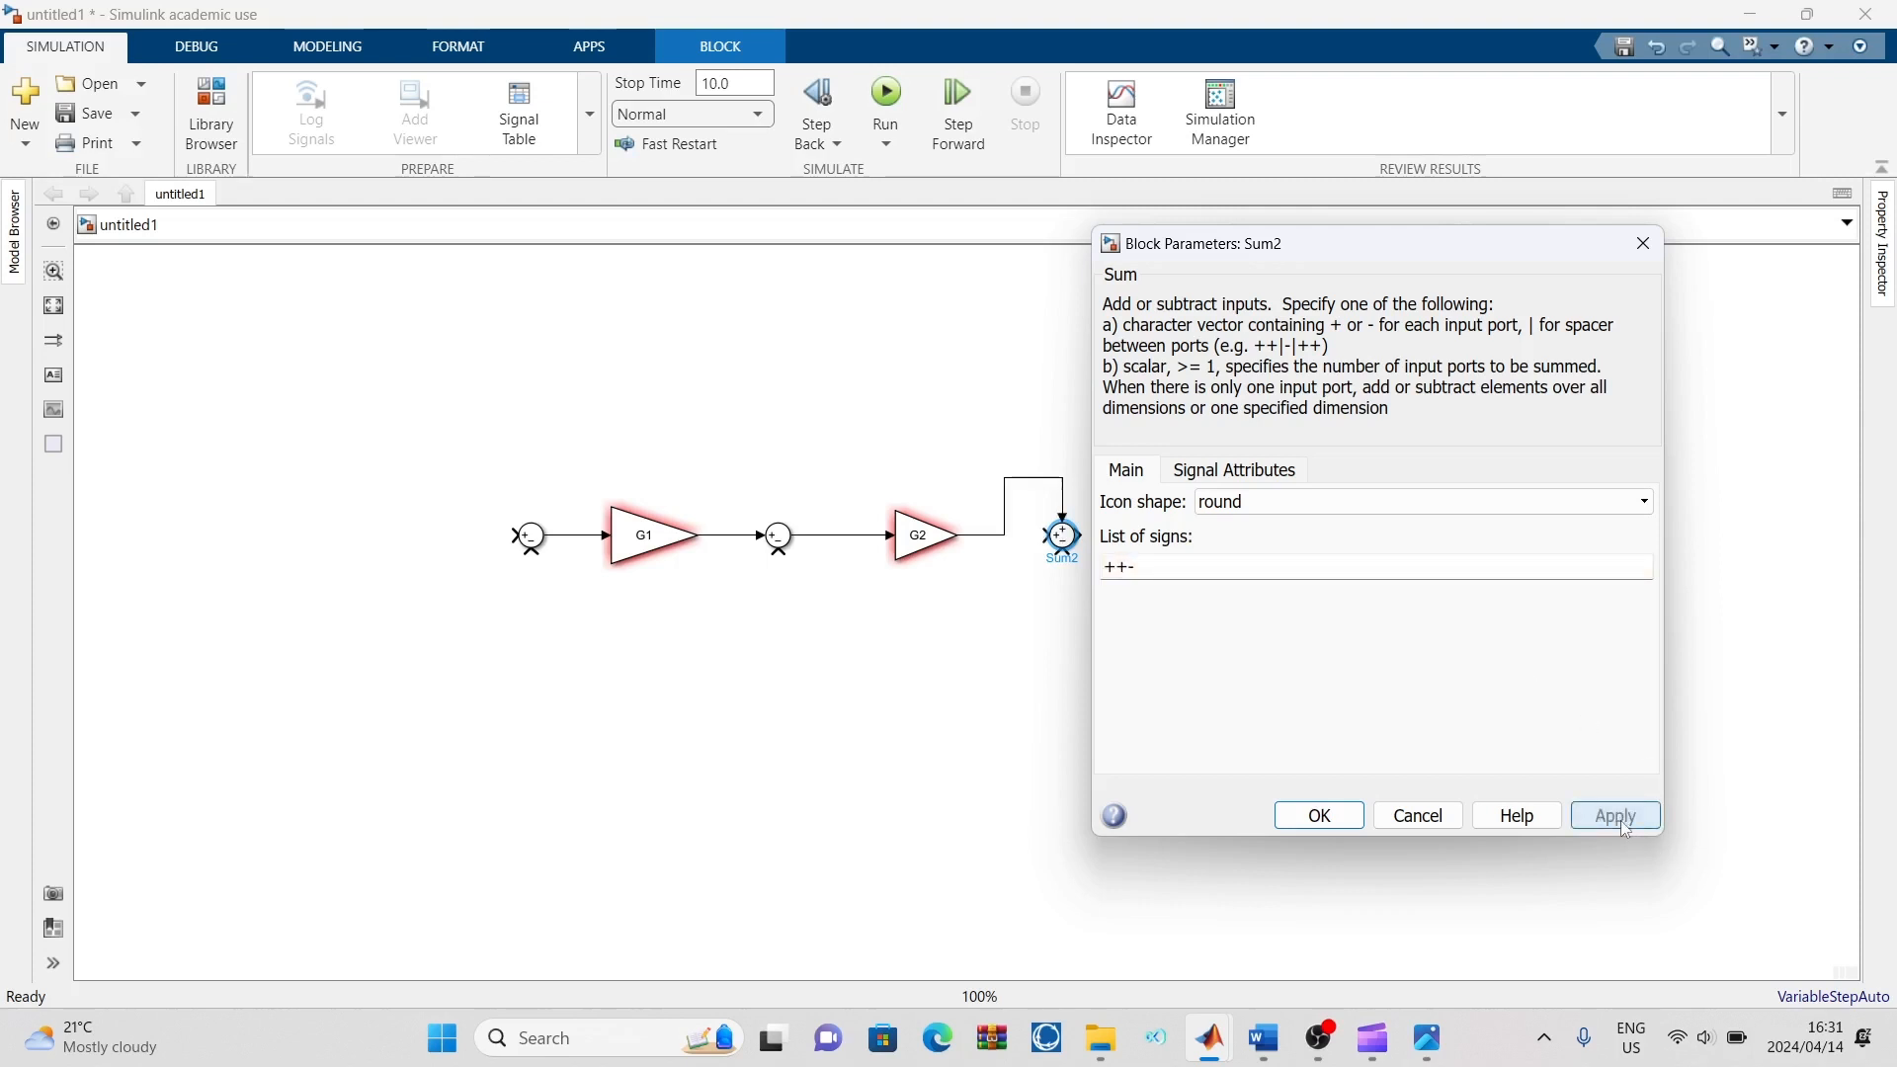
click(1319, 816)
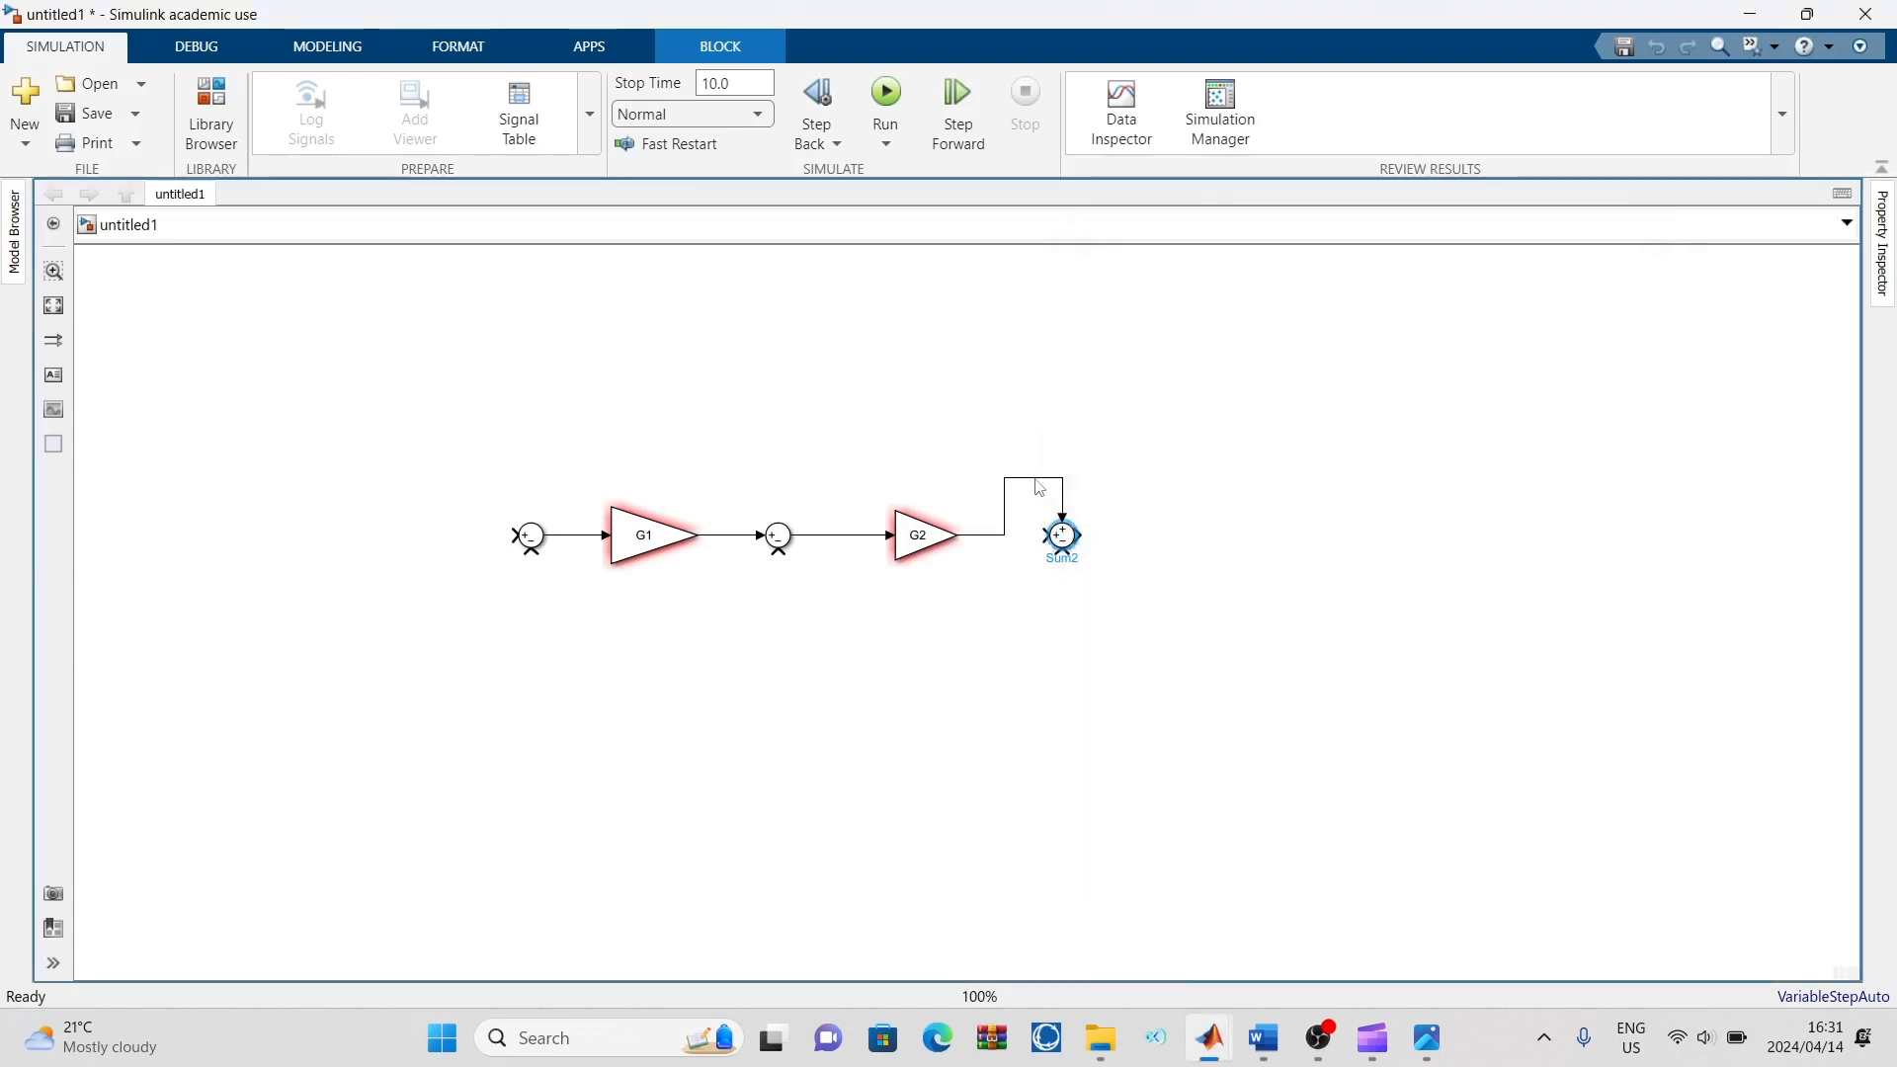
Delete the rerouted line from G2 and reconnect the G2 output straight to the third Sum block's side plus input
click(1037, 481)
key(Delete)
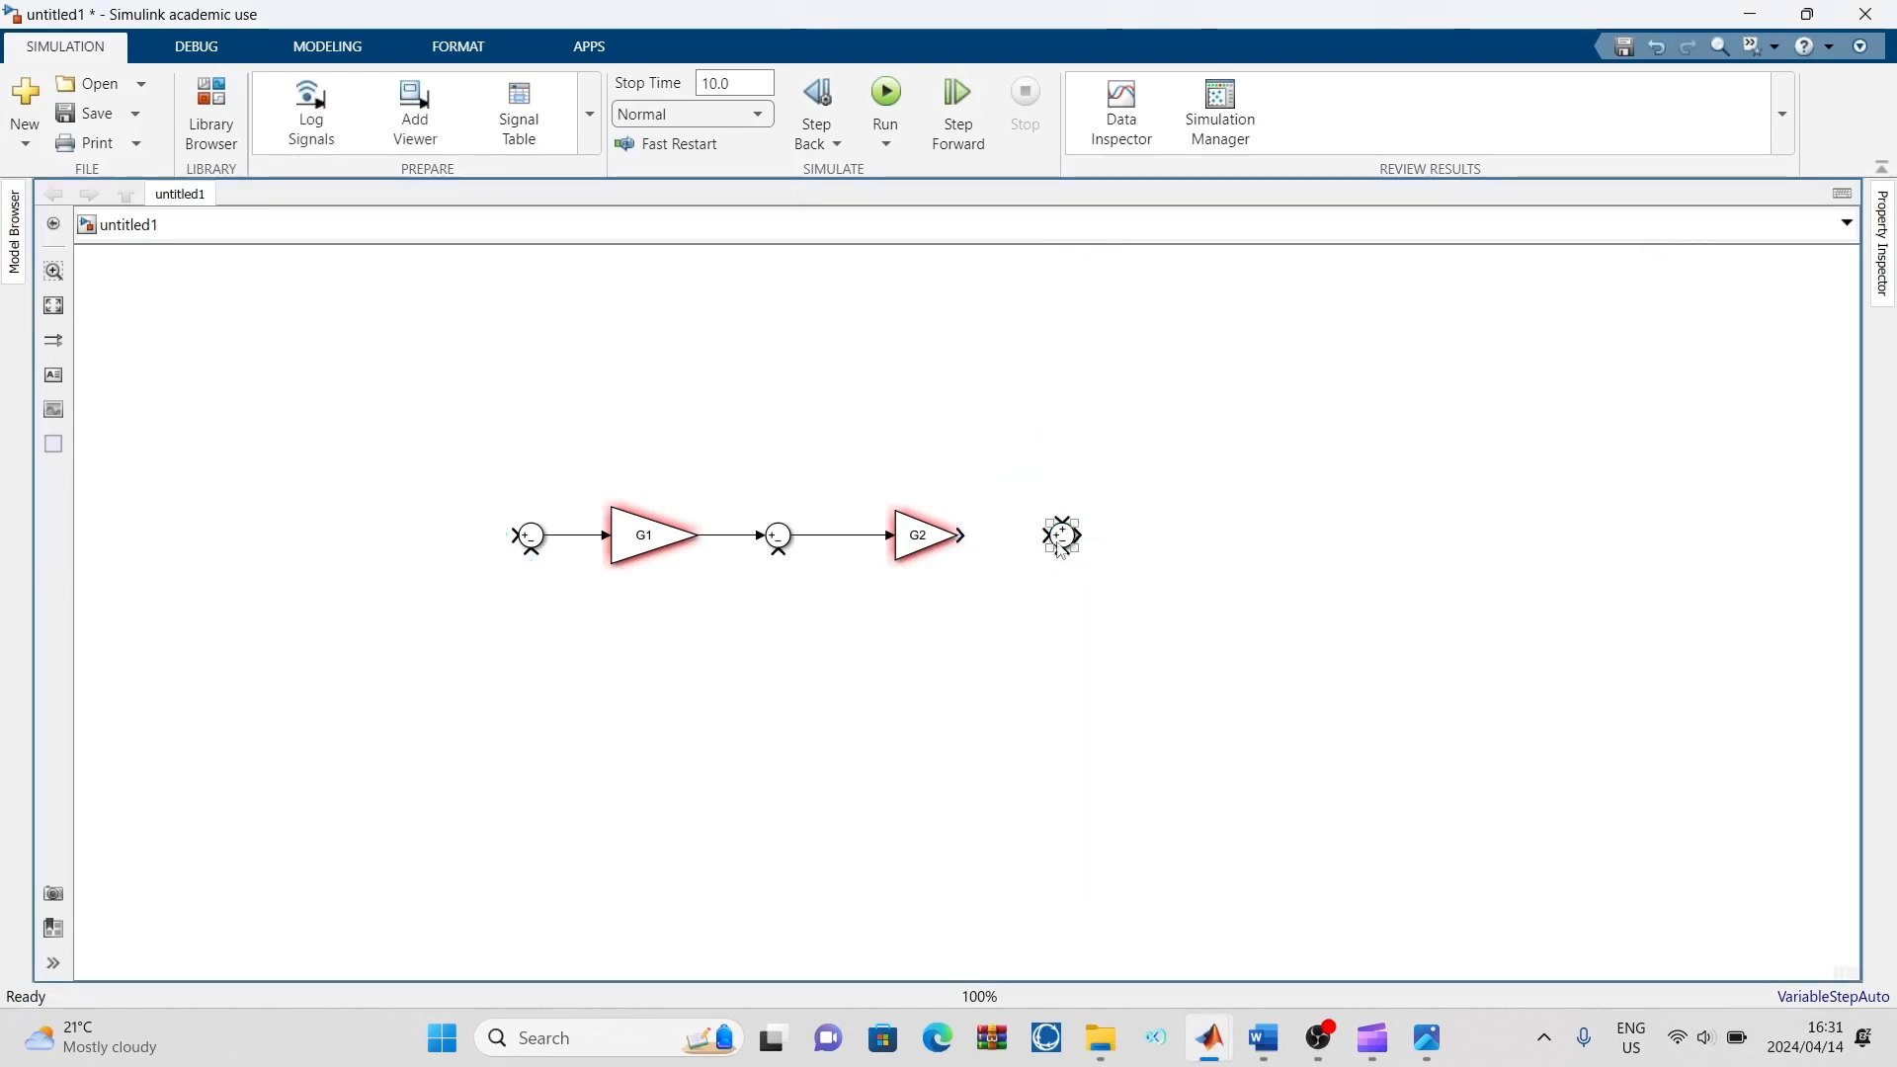
drag(963, 535, 1051, 535)
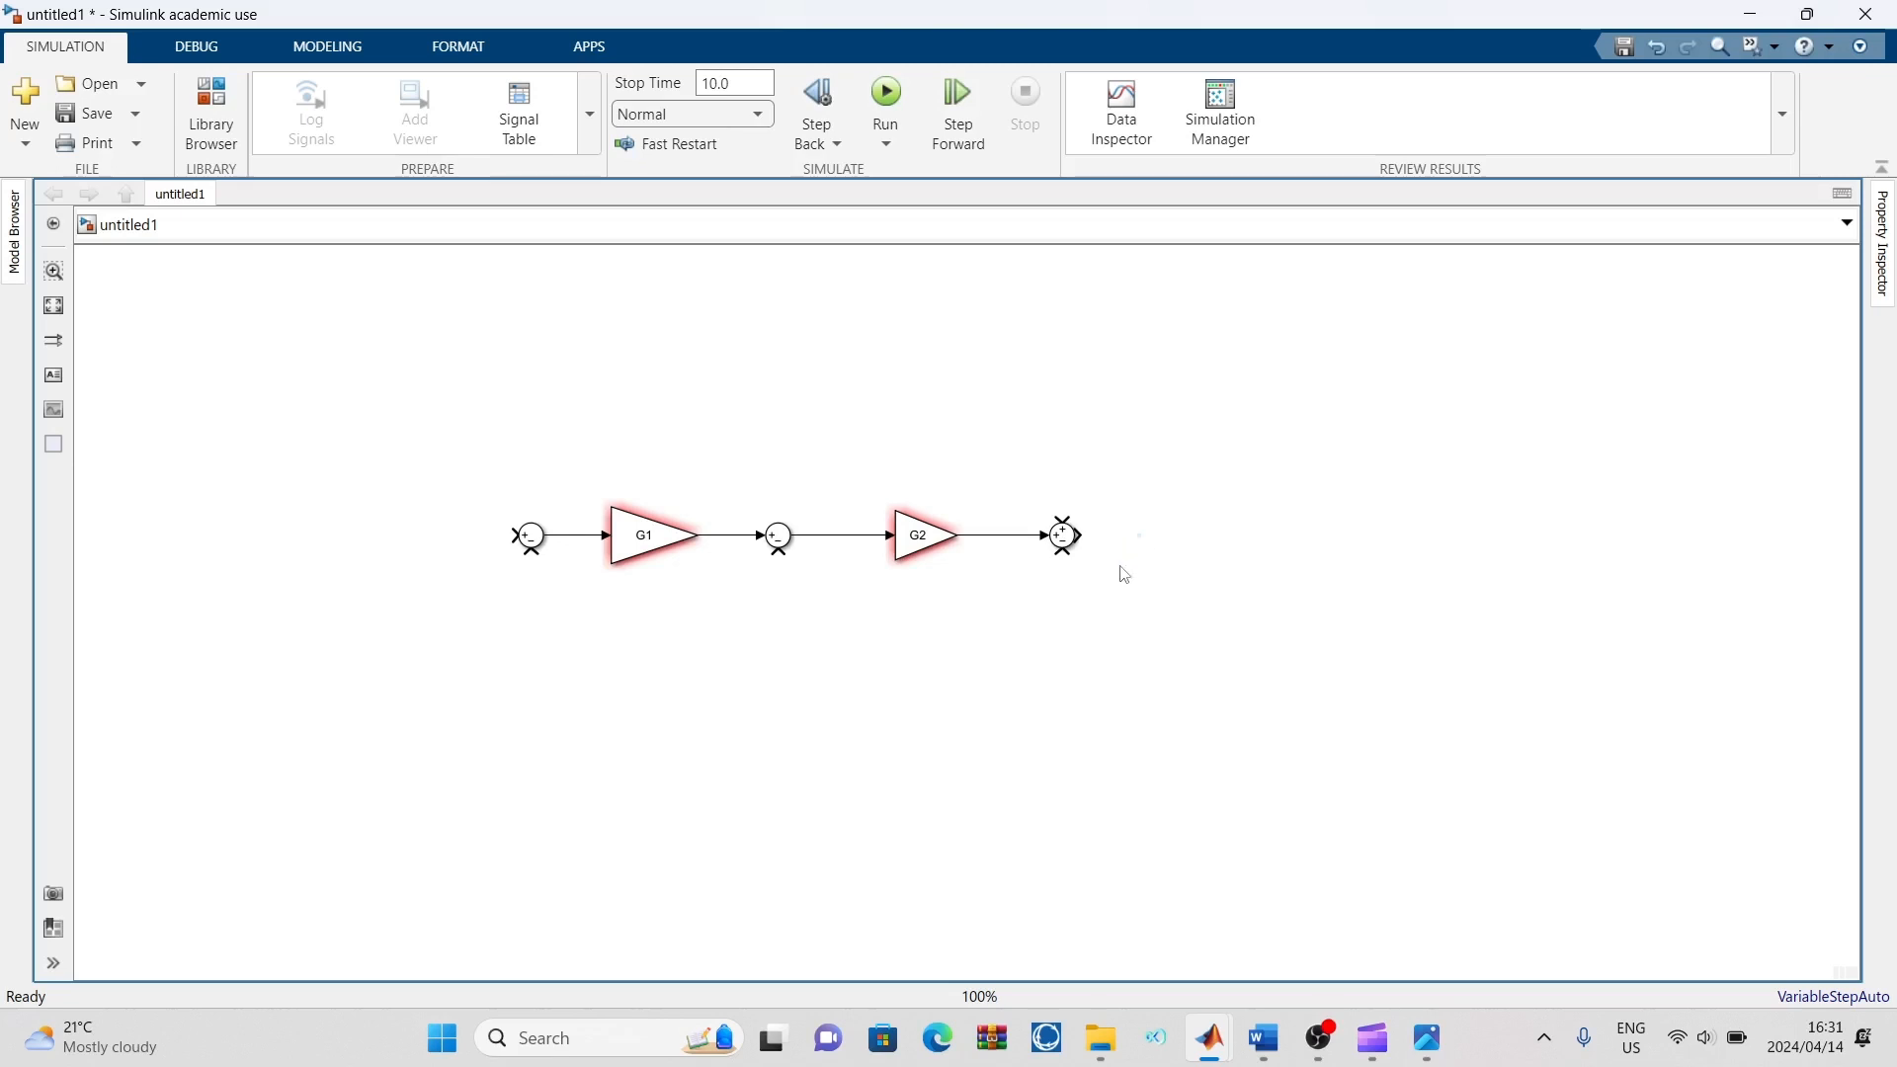
Check the reference diagram, then quick-insert a Gain block after the third Sum block and connect the Sum output to its input
click(1427, 1037)
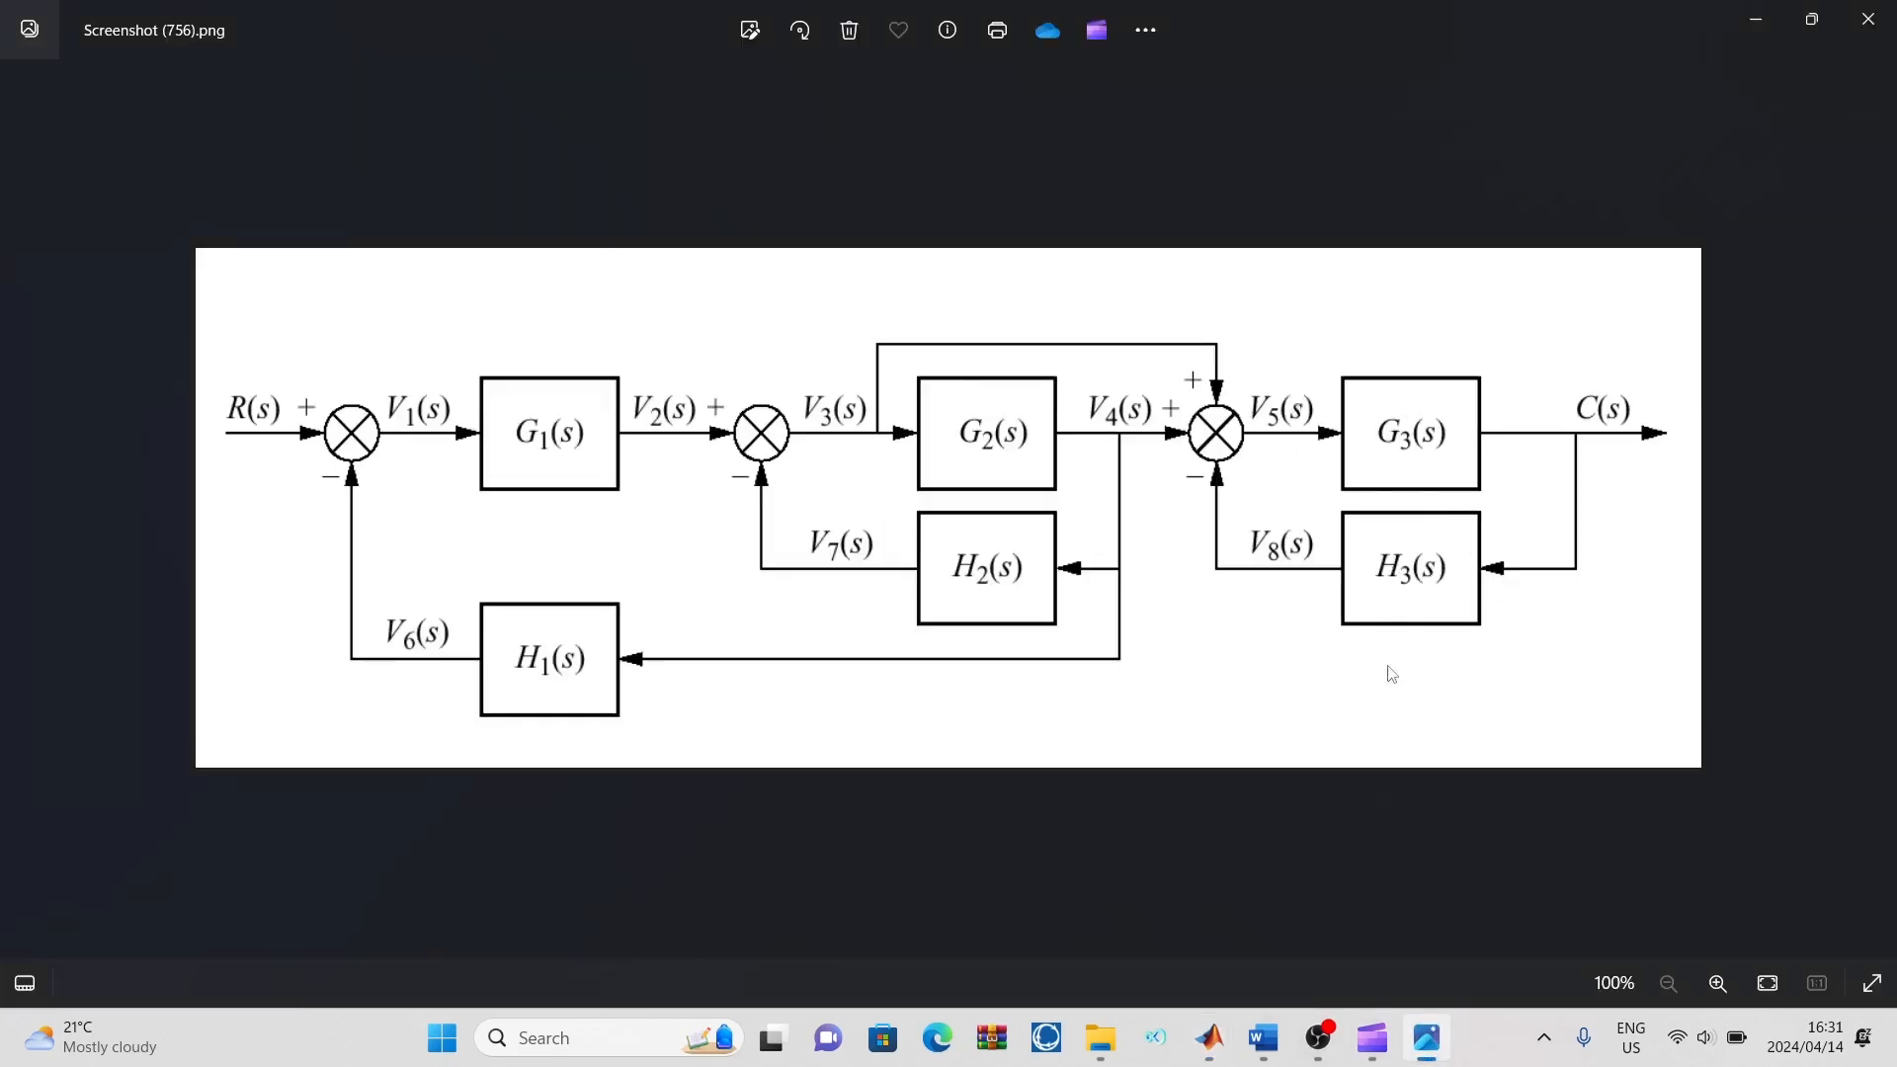
mouse_move(1228, 1047)
click(1371, 887)
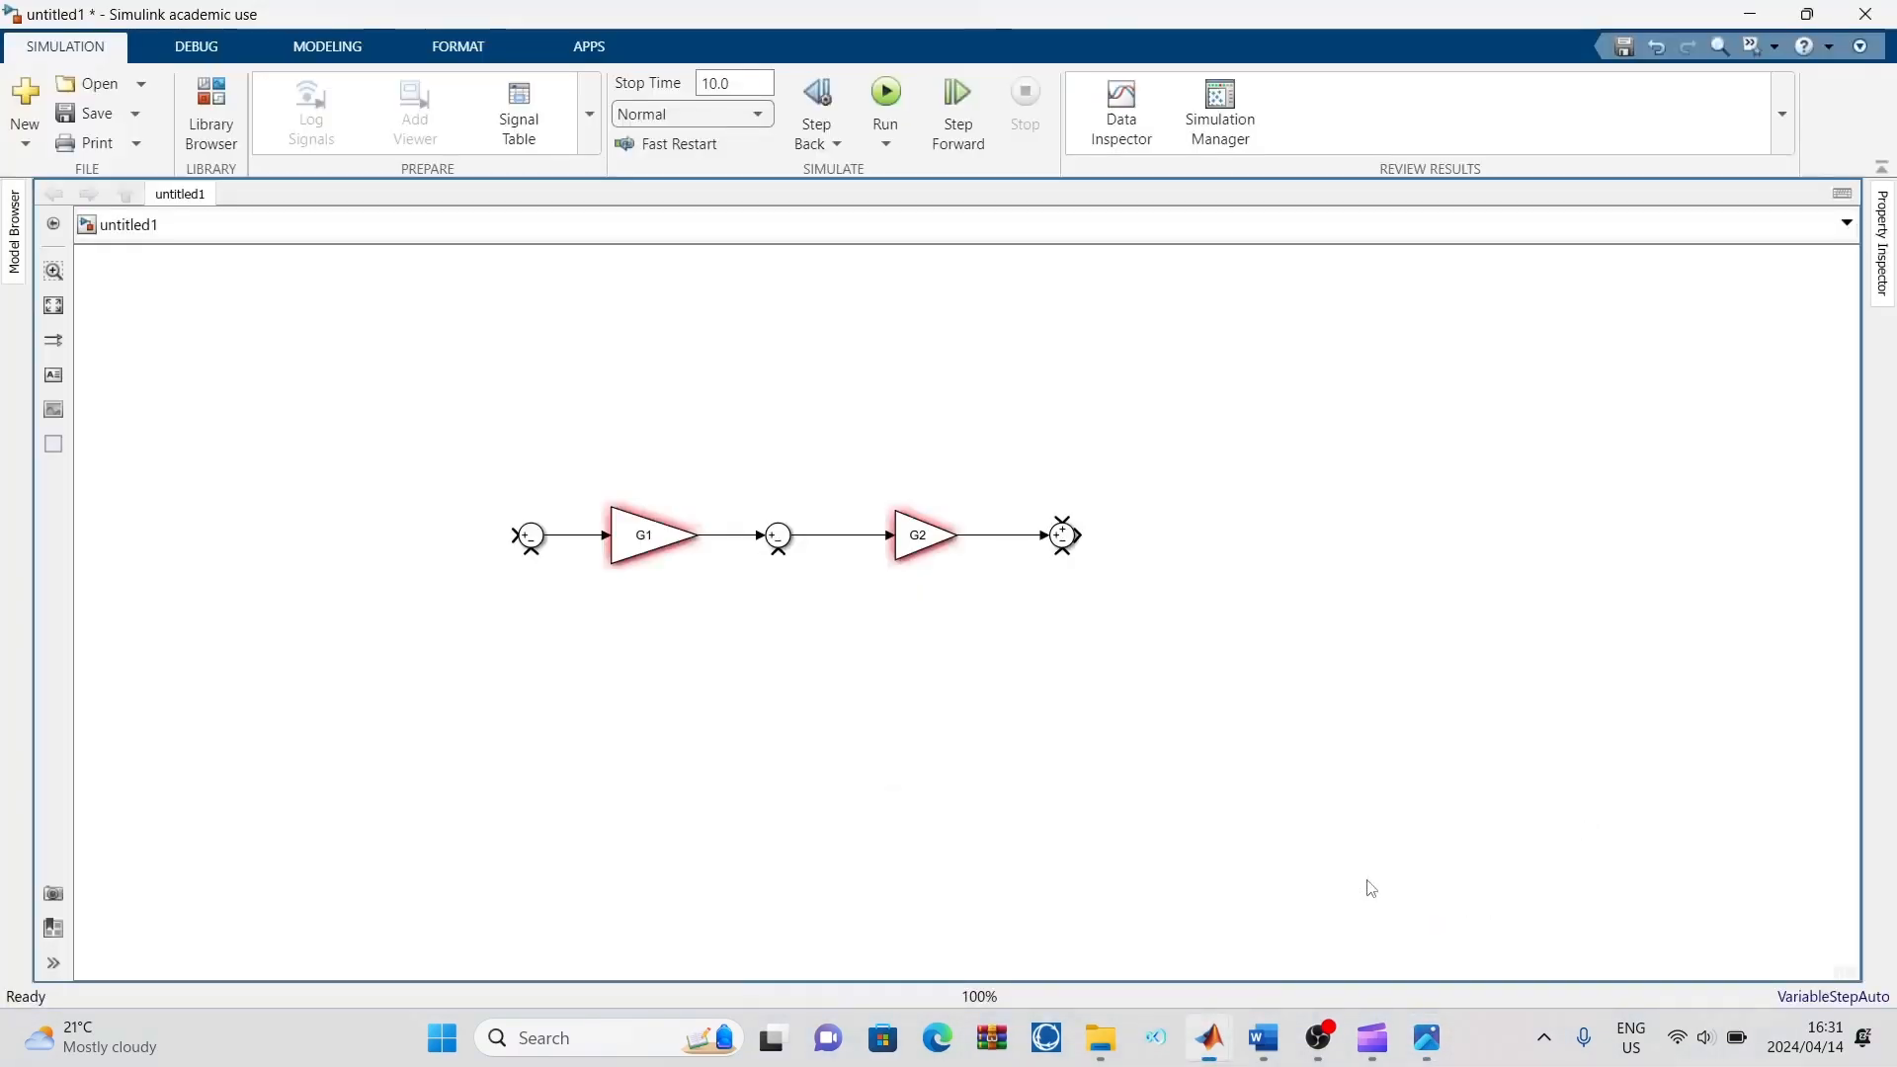
double_click(1134, 540)
text(gain)
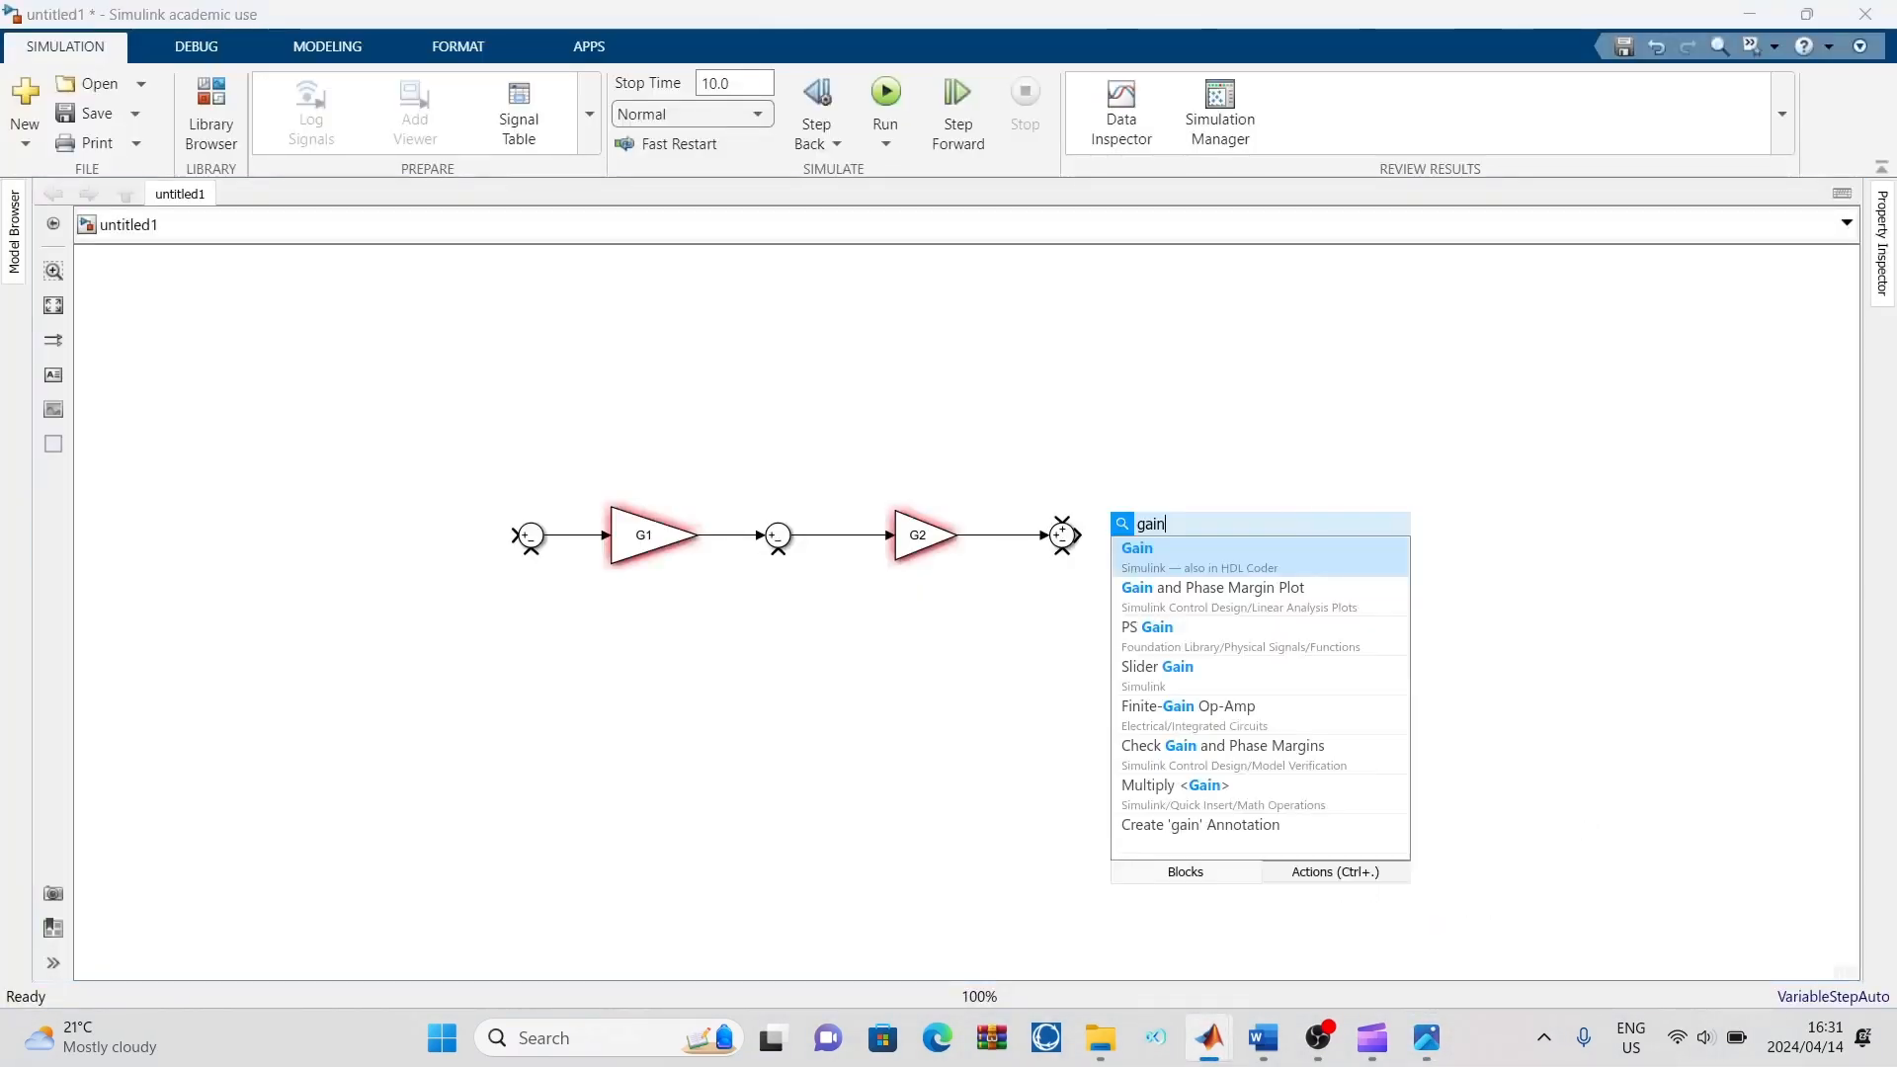
click(1198, 561)
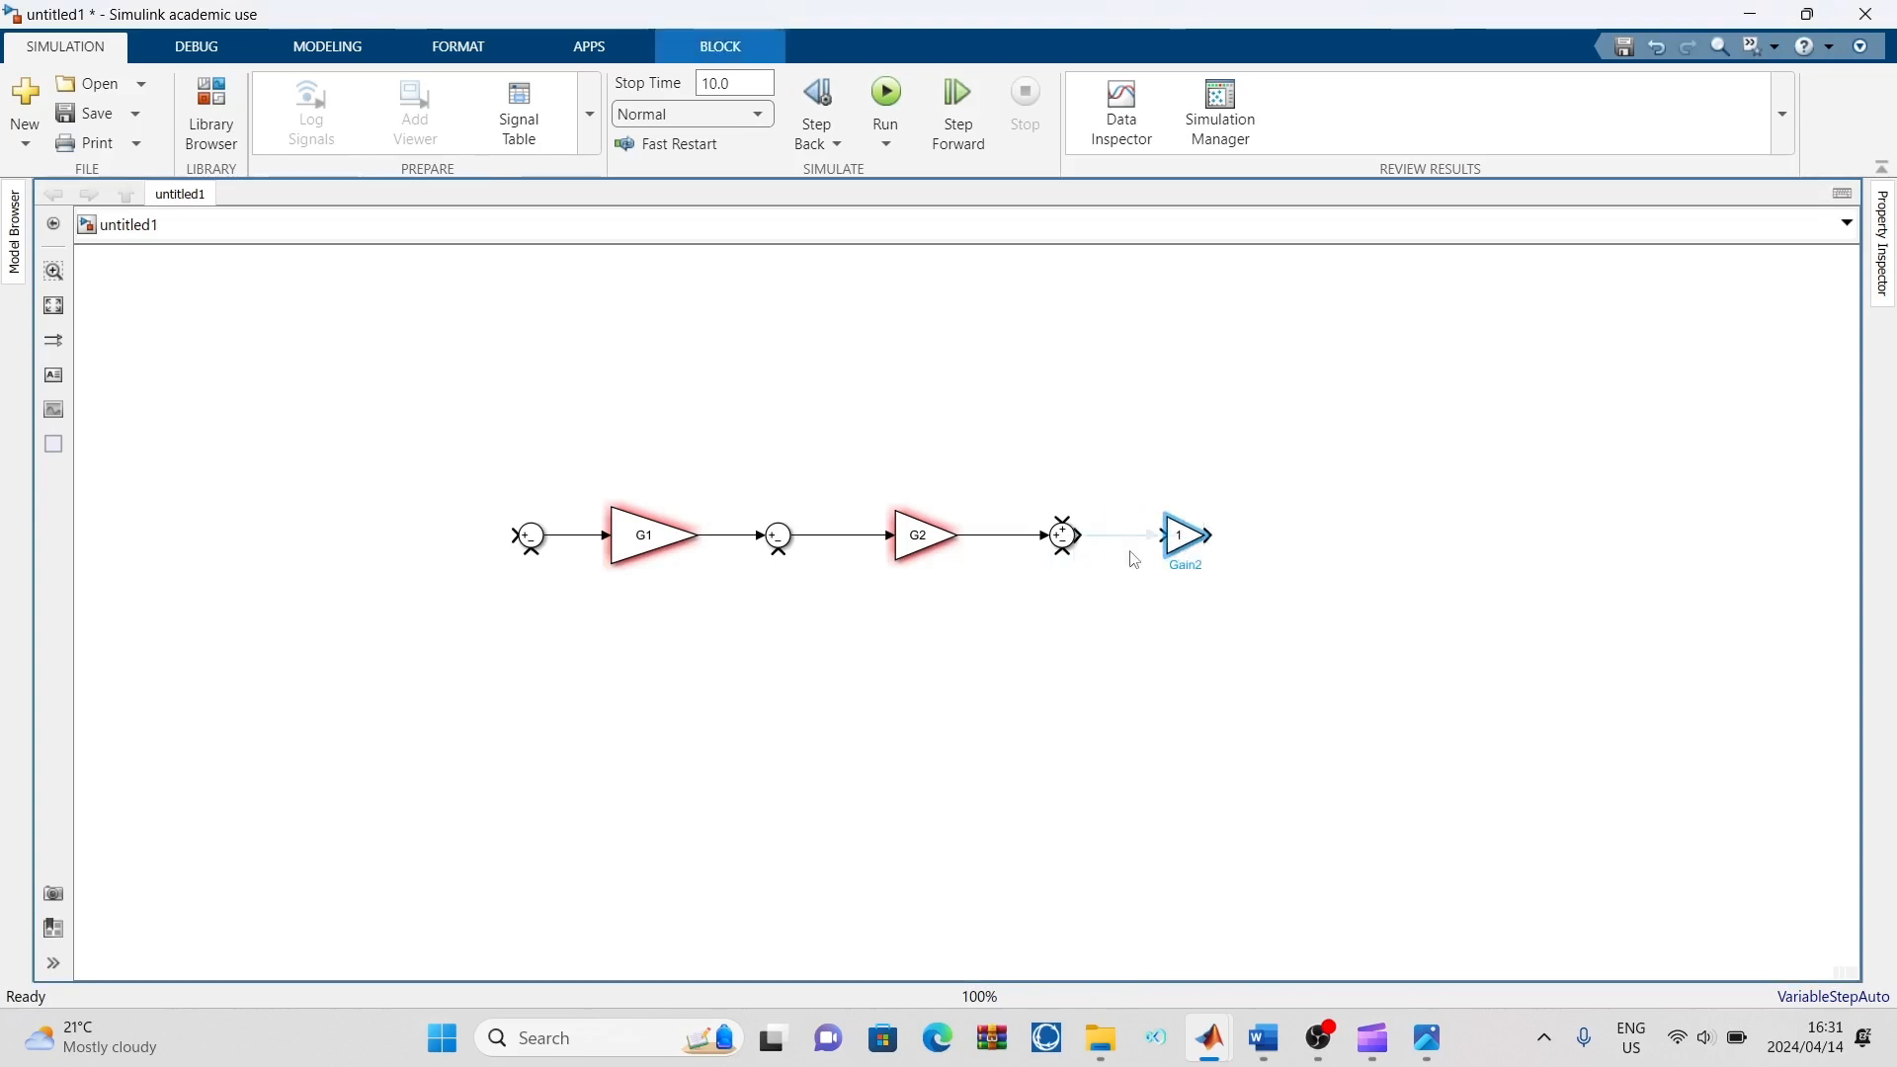
click(1131, 544)
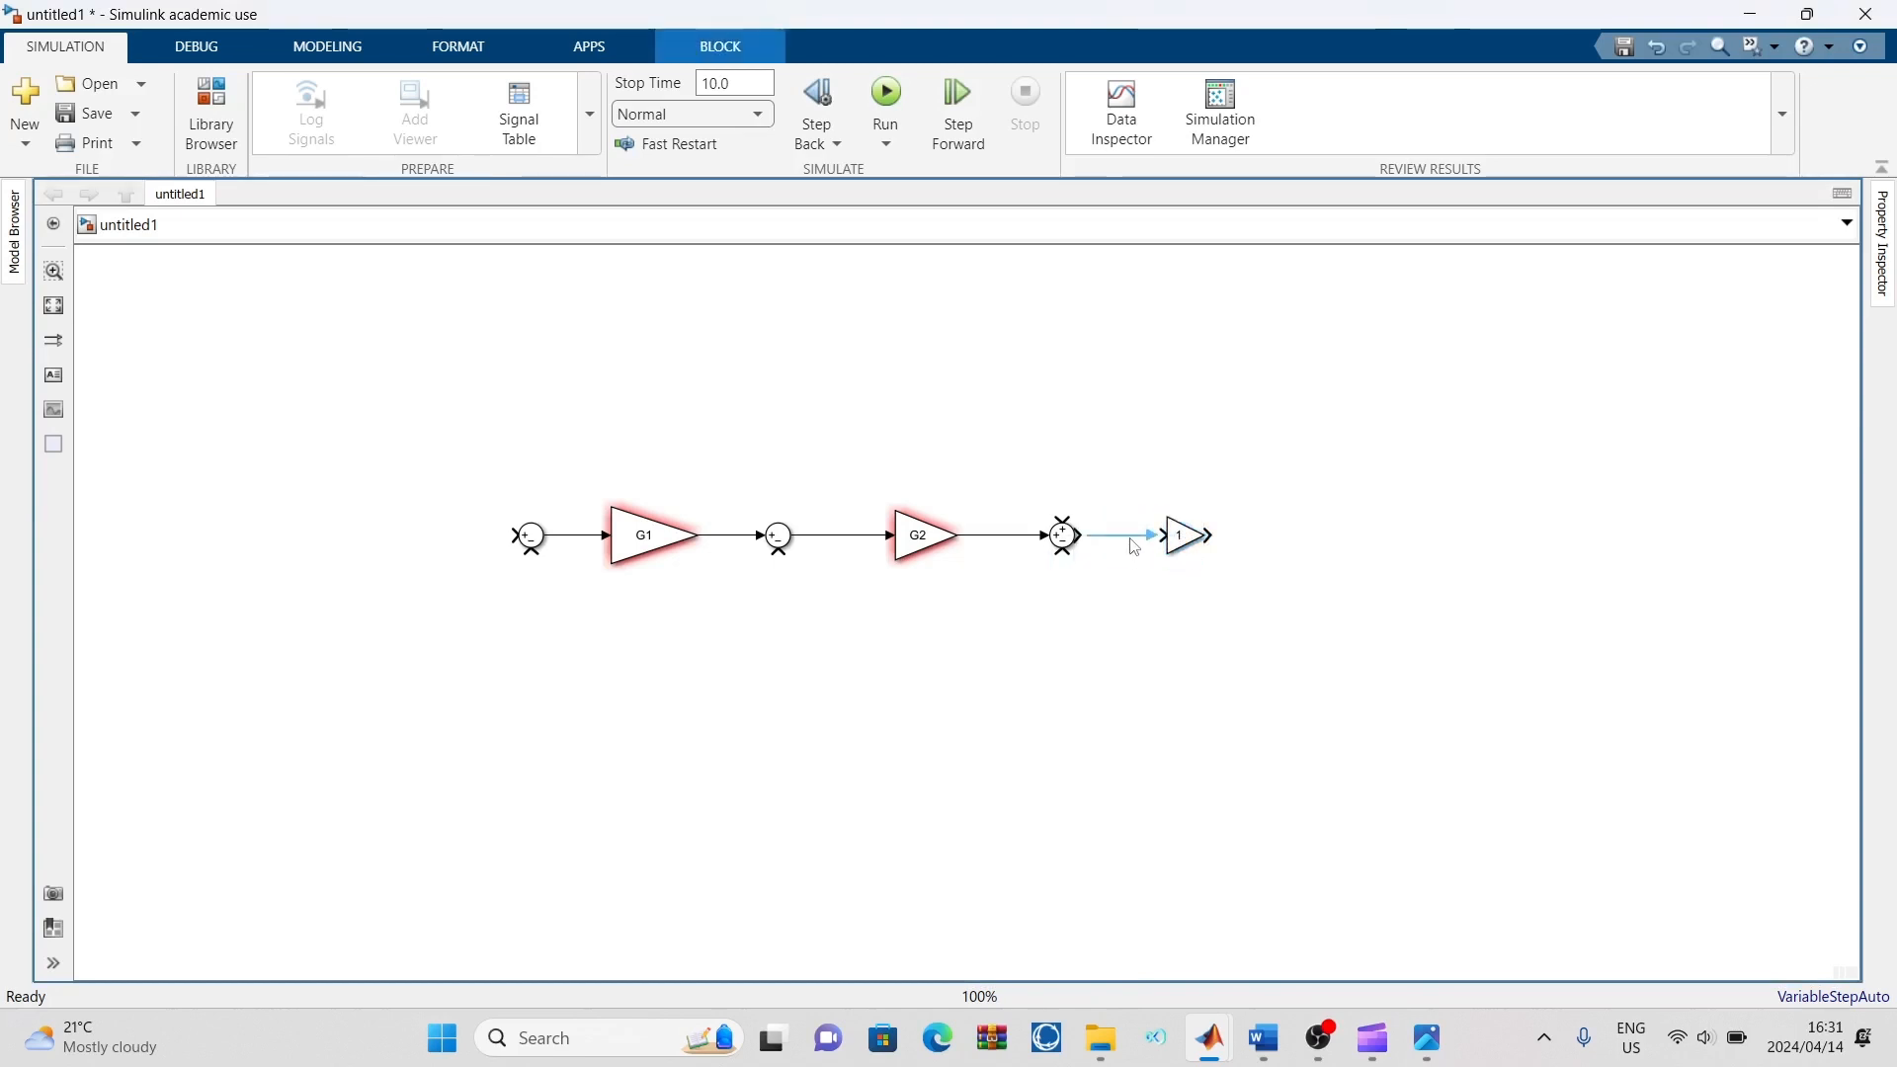
click(1132, 545)
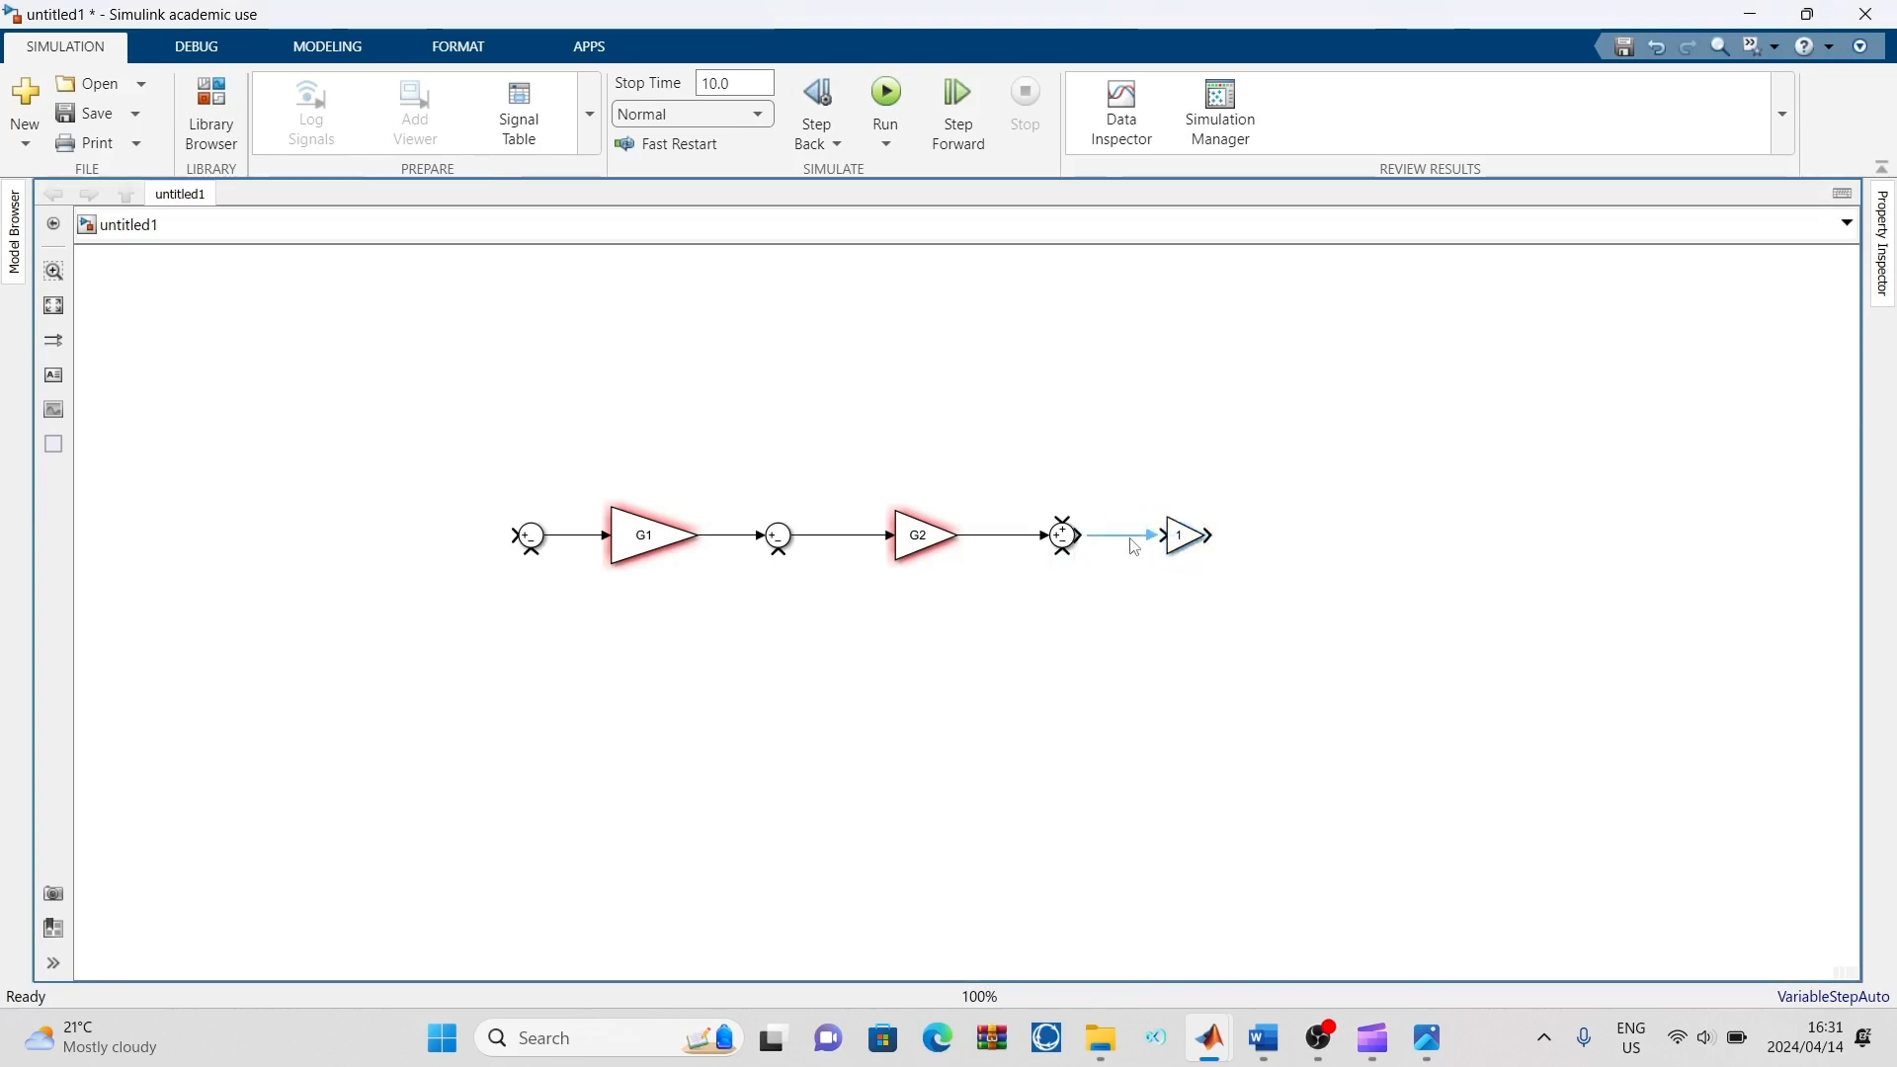
Set the third forward-path Gain block's gain to G3 and draw an open-ended output line from it
click(1180, 546)
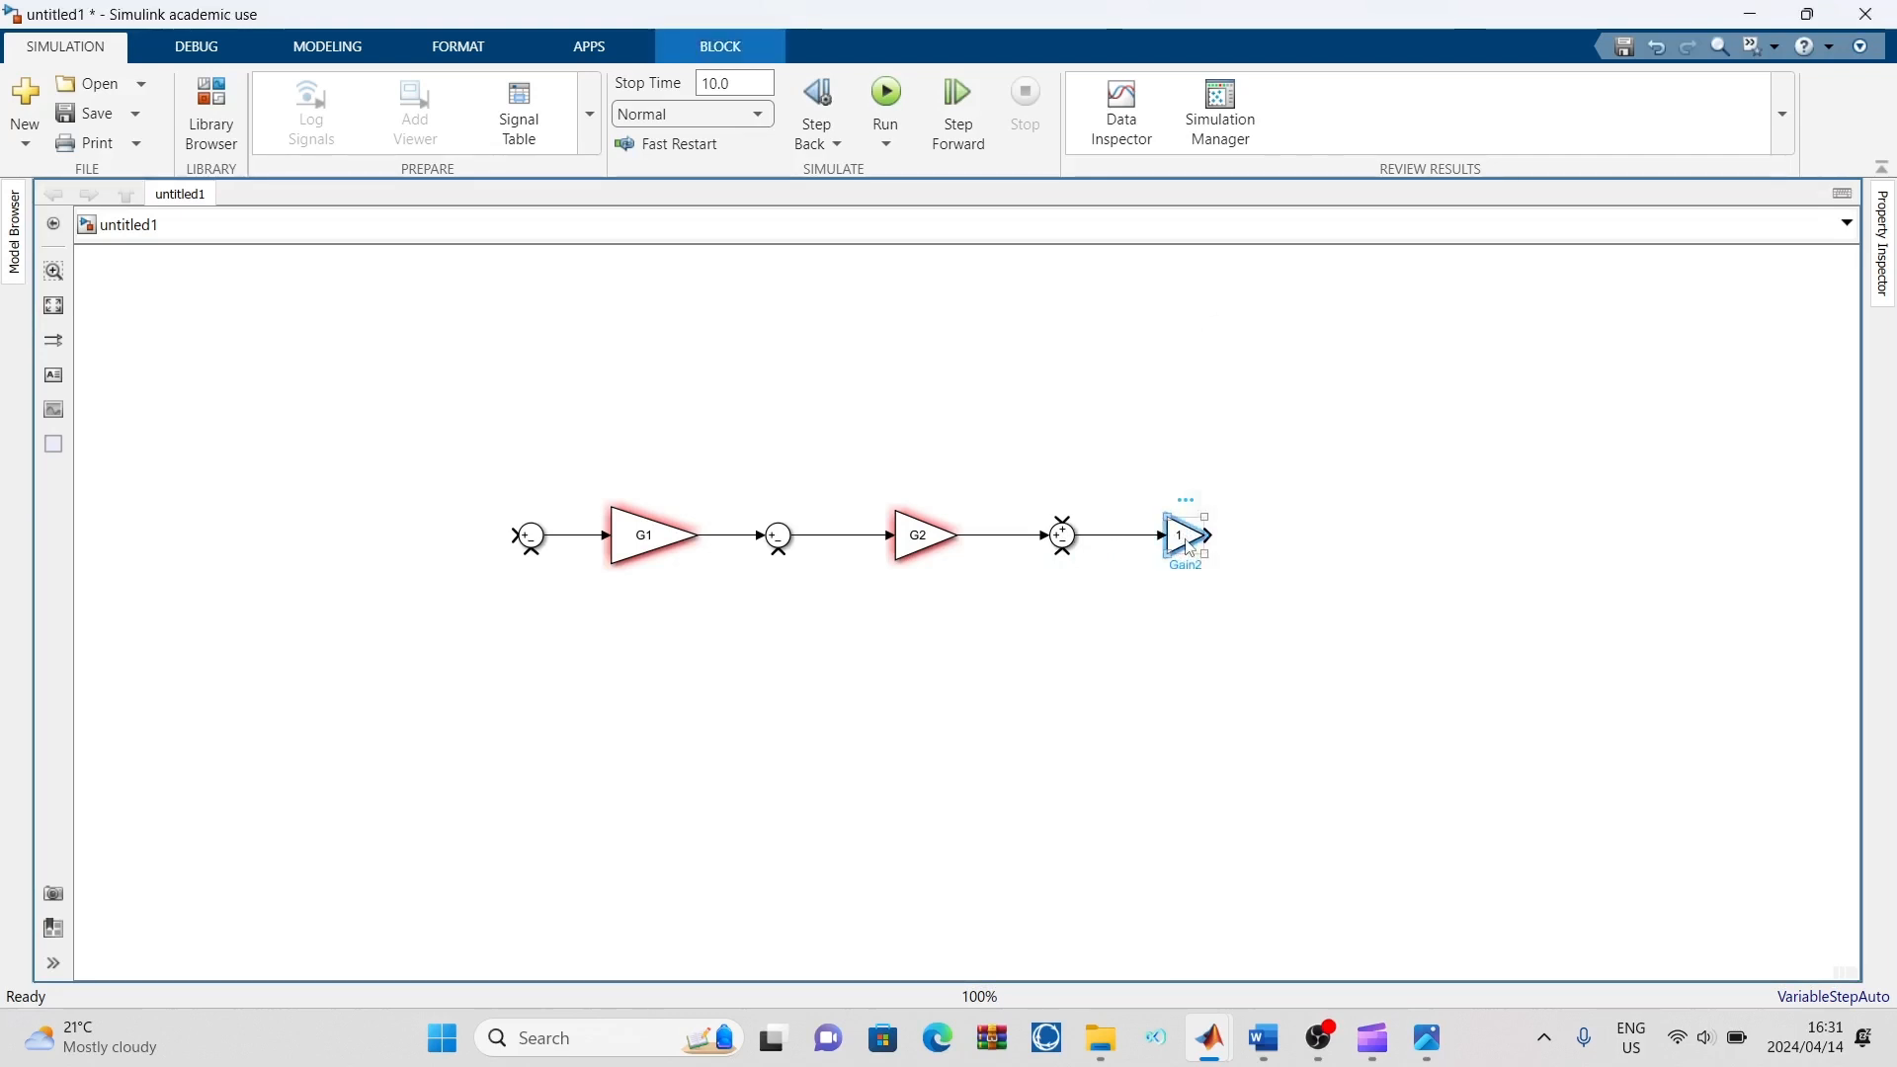
double_click(1185, 543)
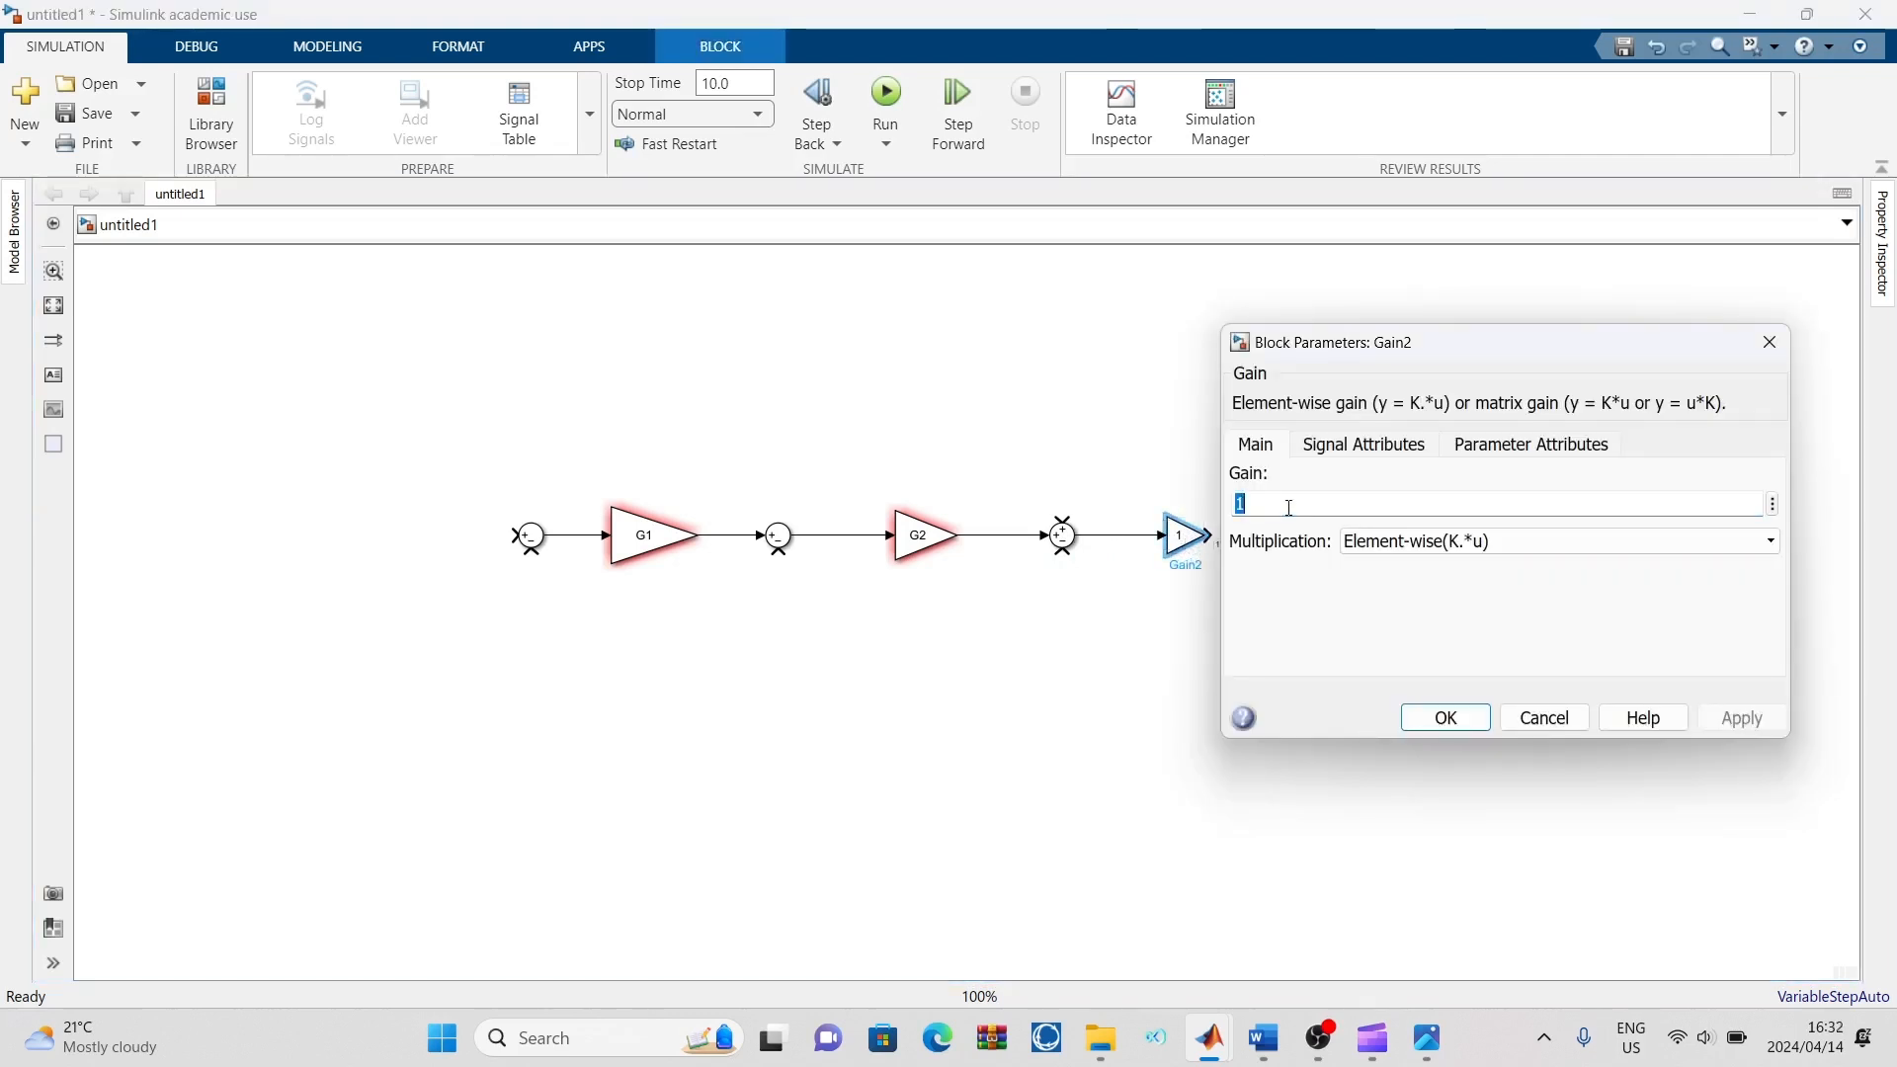
key(BackSpace)
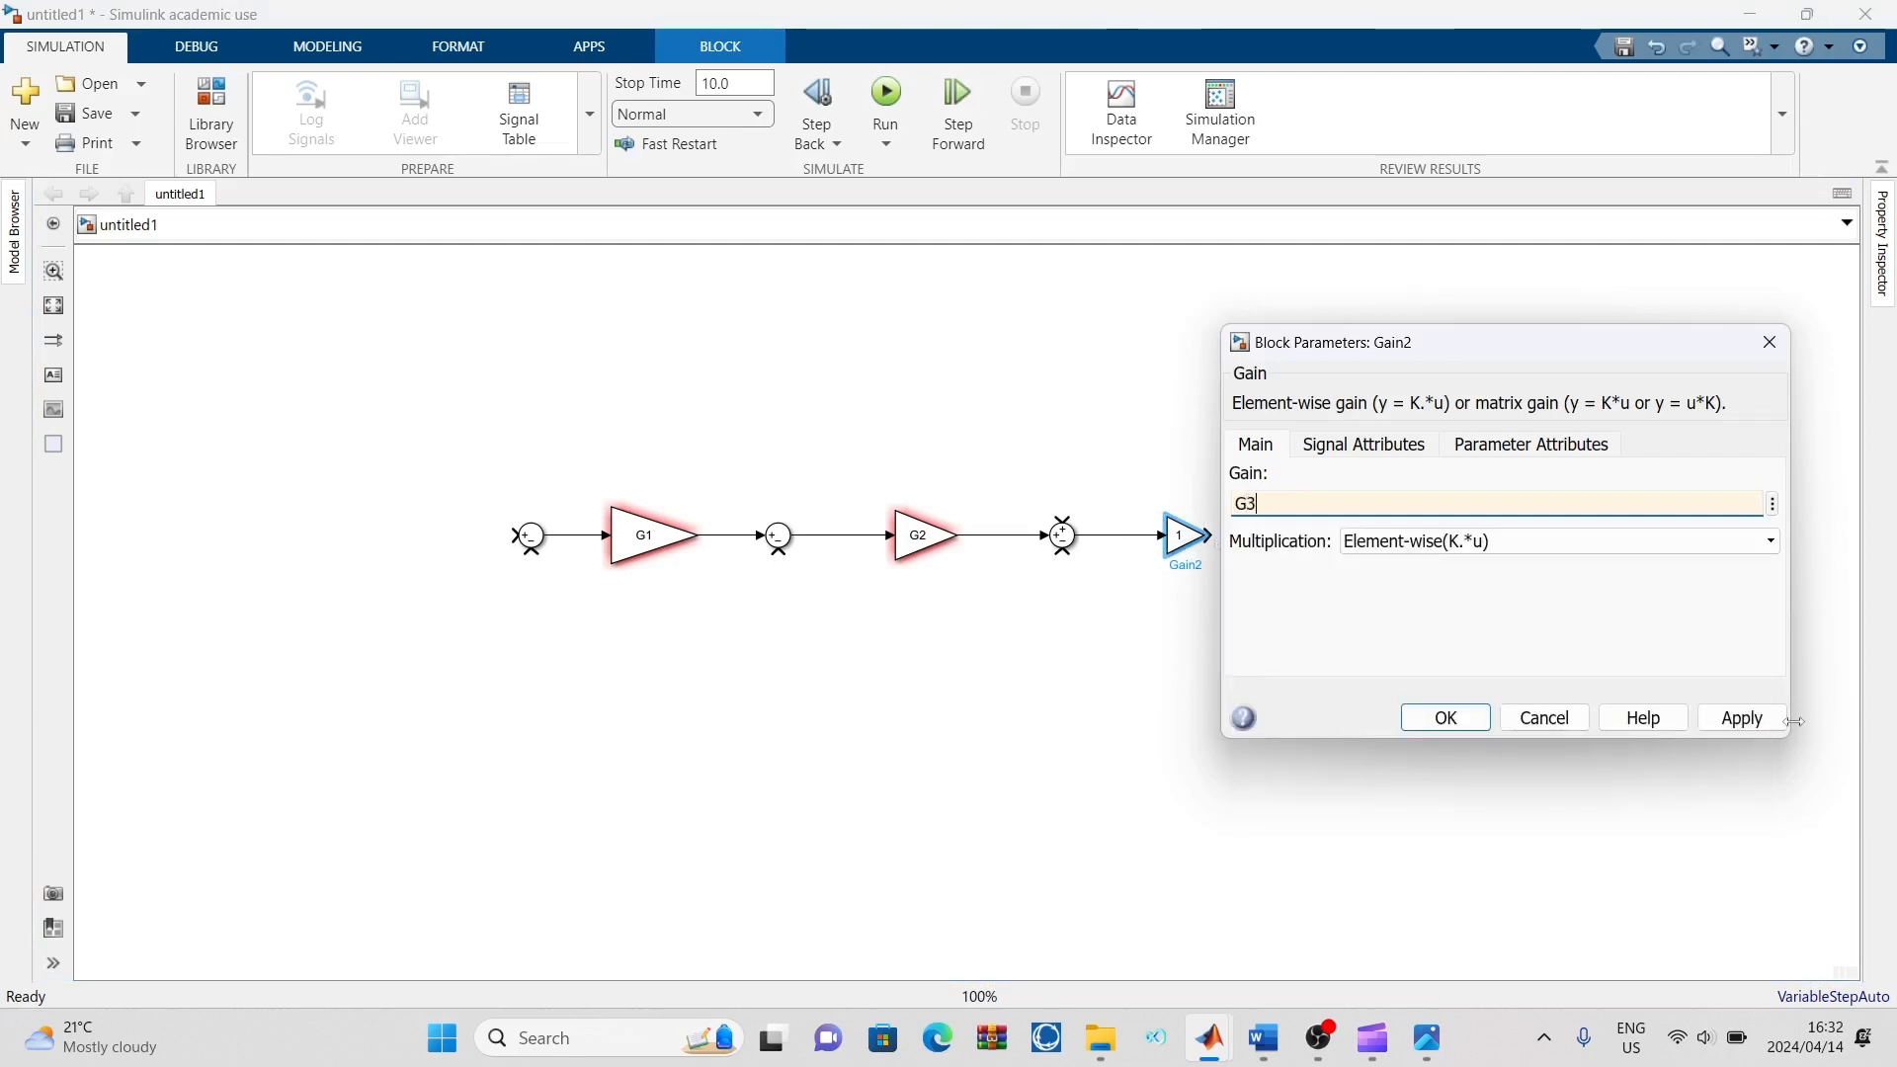
click(1741, 718)
click(1457, 733)
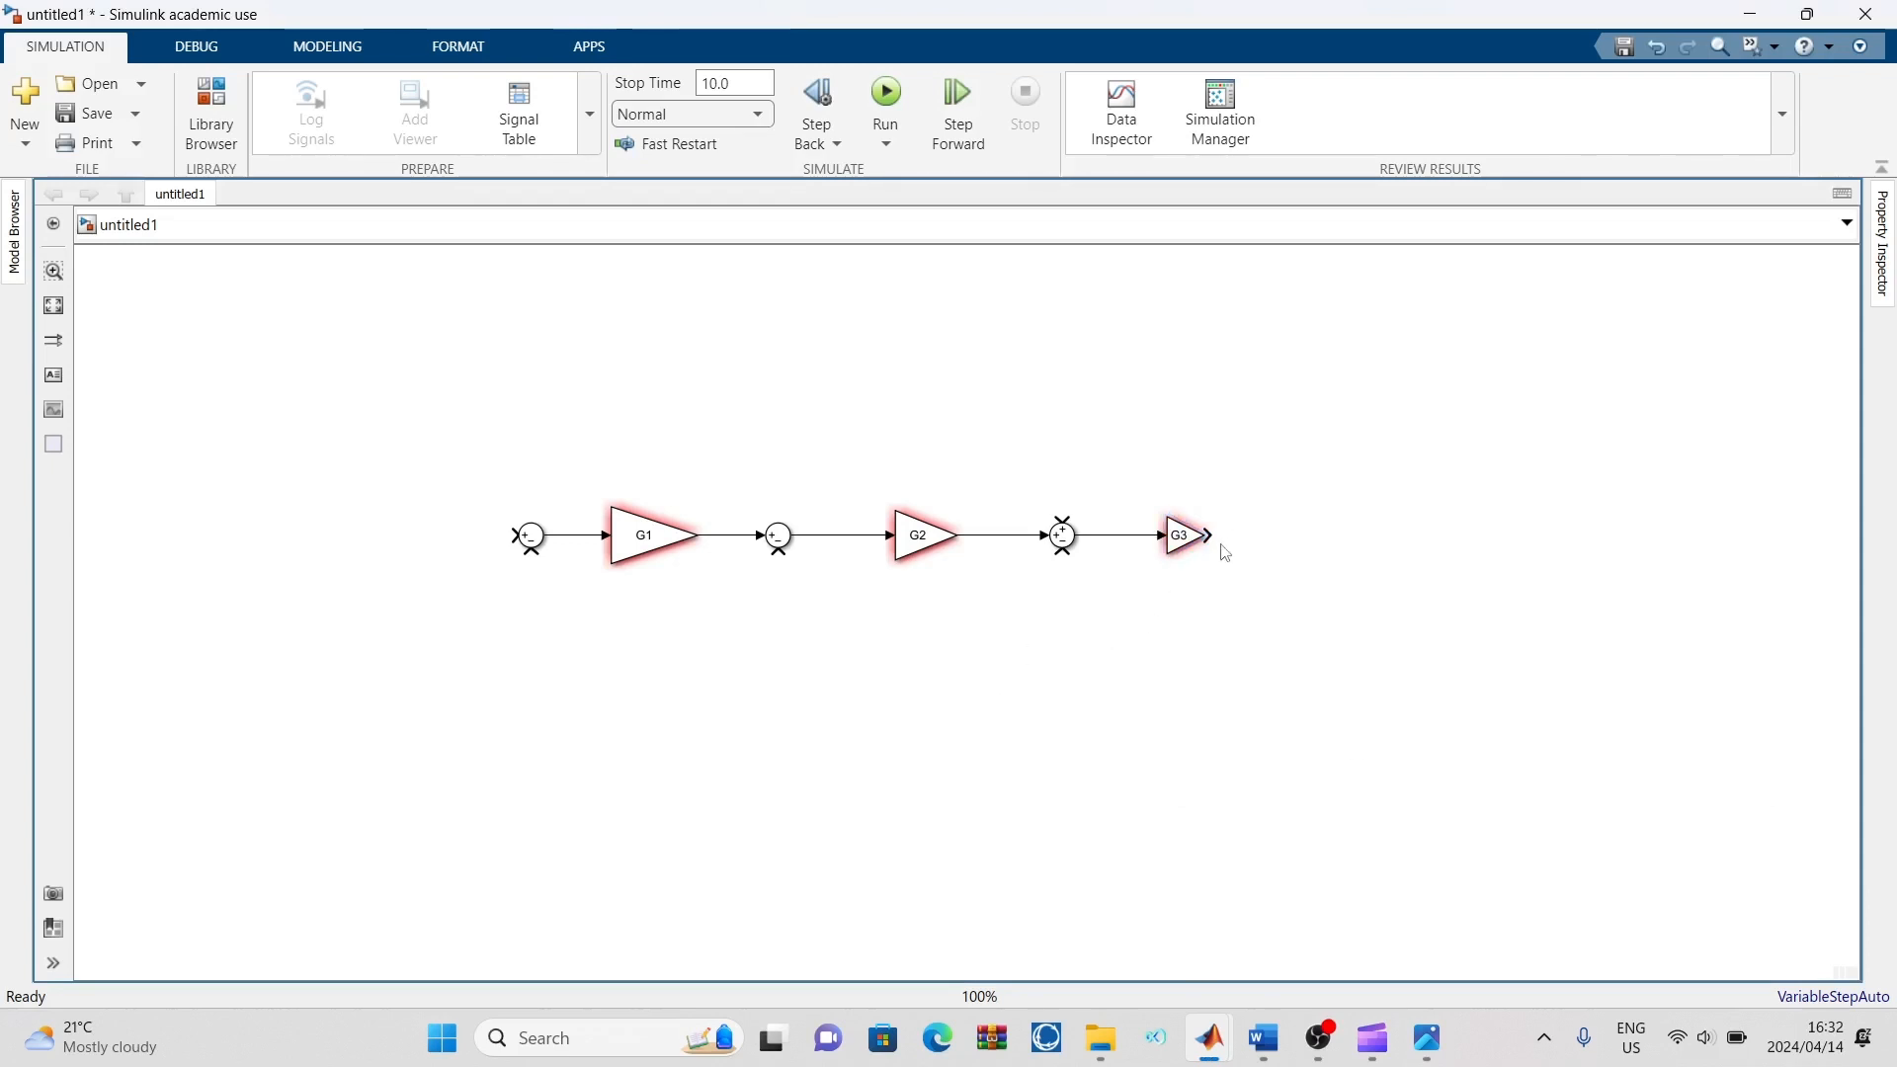
drag(1209, 534, 1390, 534)
Quick-insert a Gain block below G3 and turn it around so that it points back towards the third Sum block
double_click(1197, 624)
text(gain)
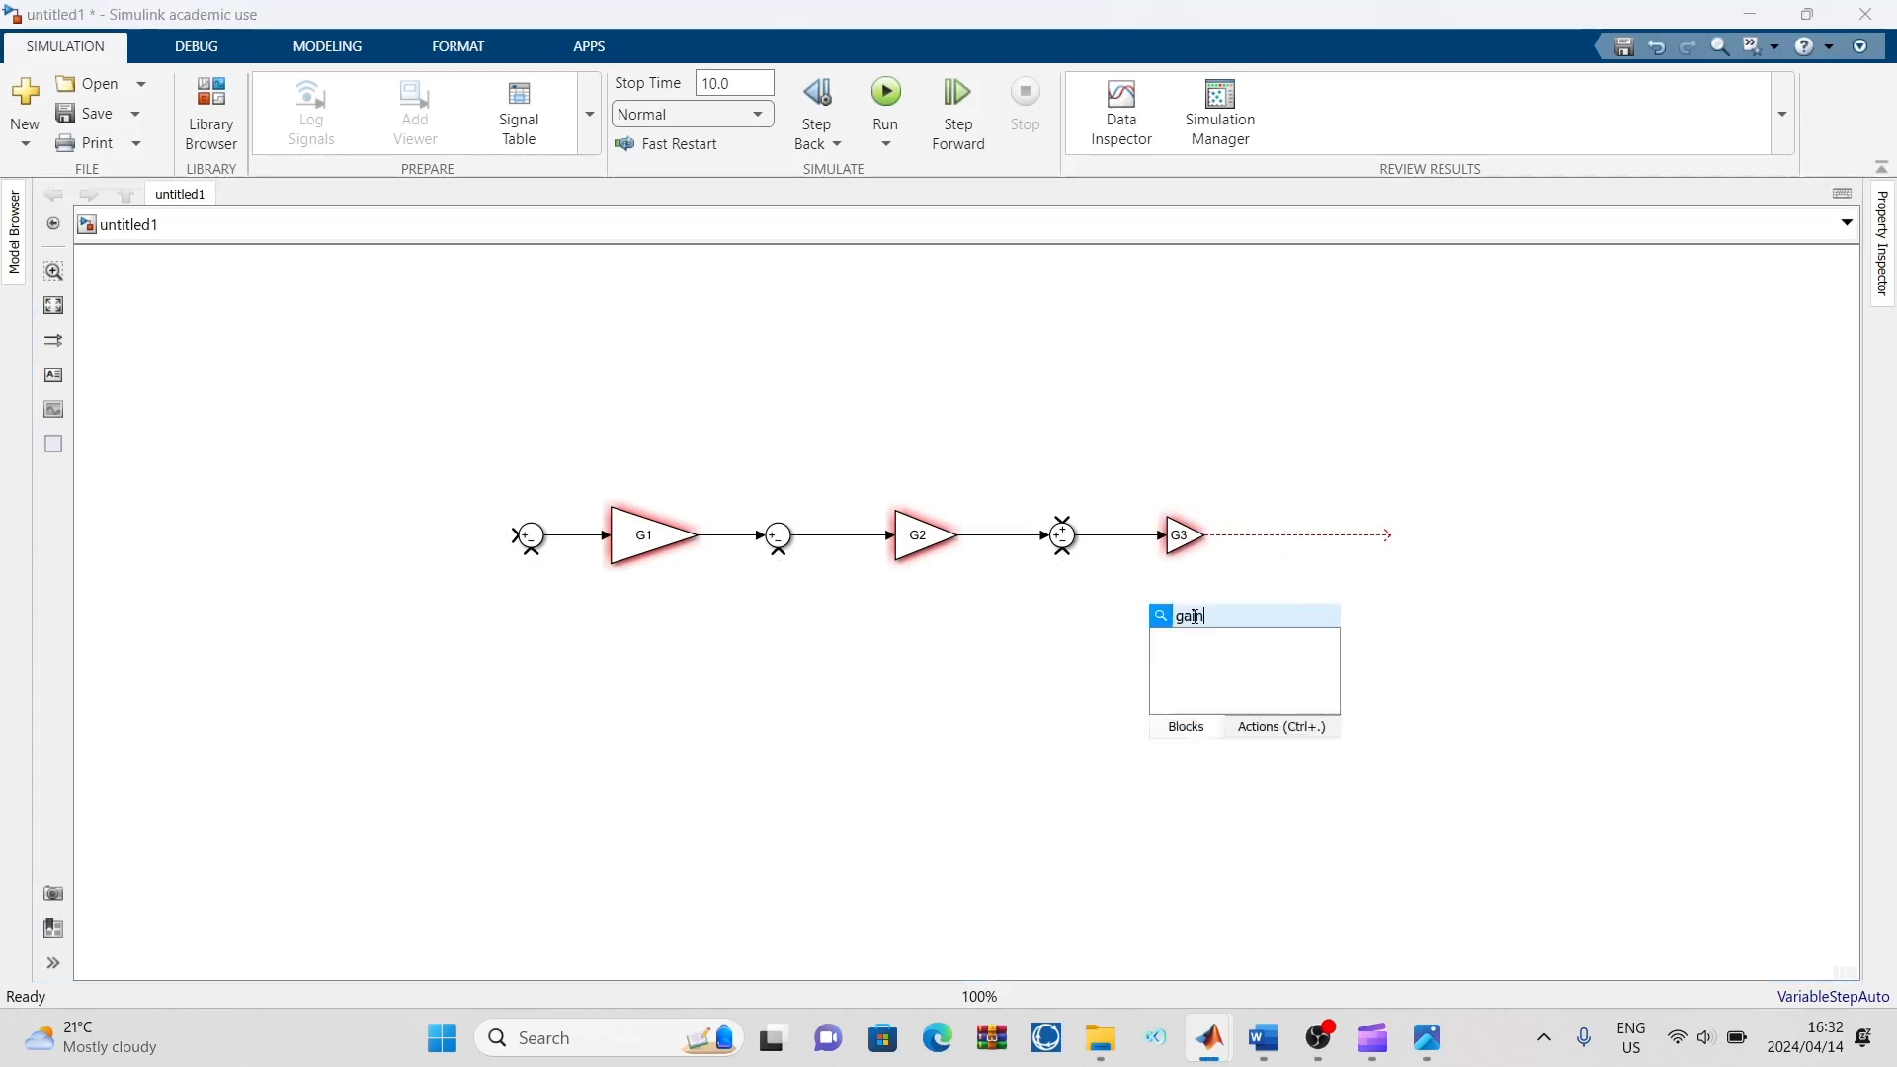
key(Return)
drag(1161, 625, 1188, 620)
click(1175, 625)
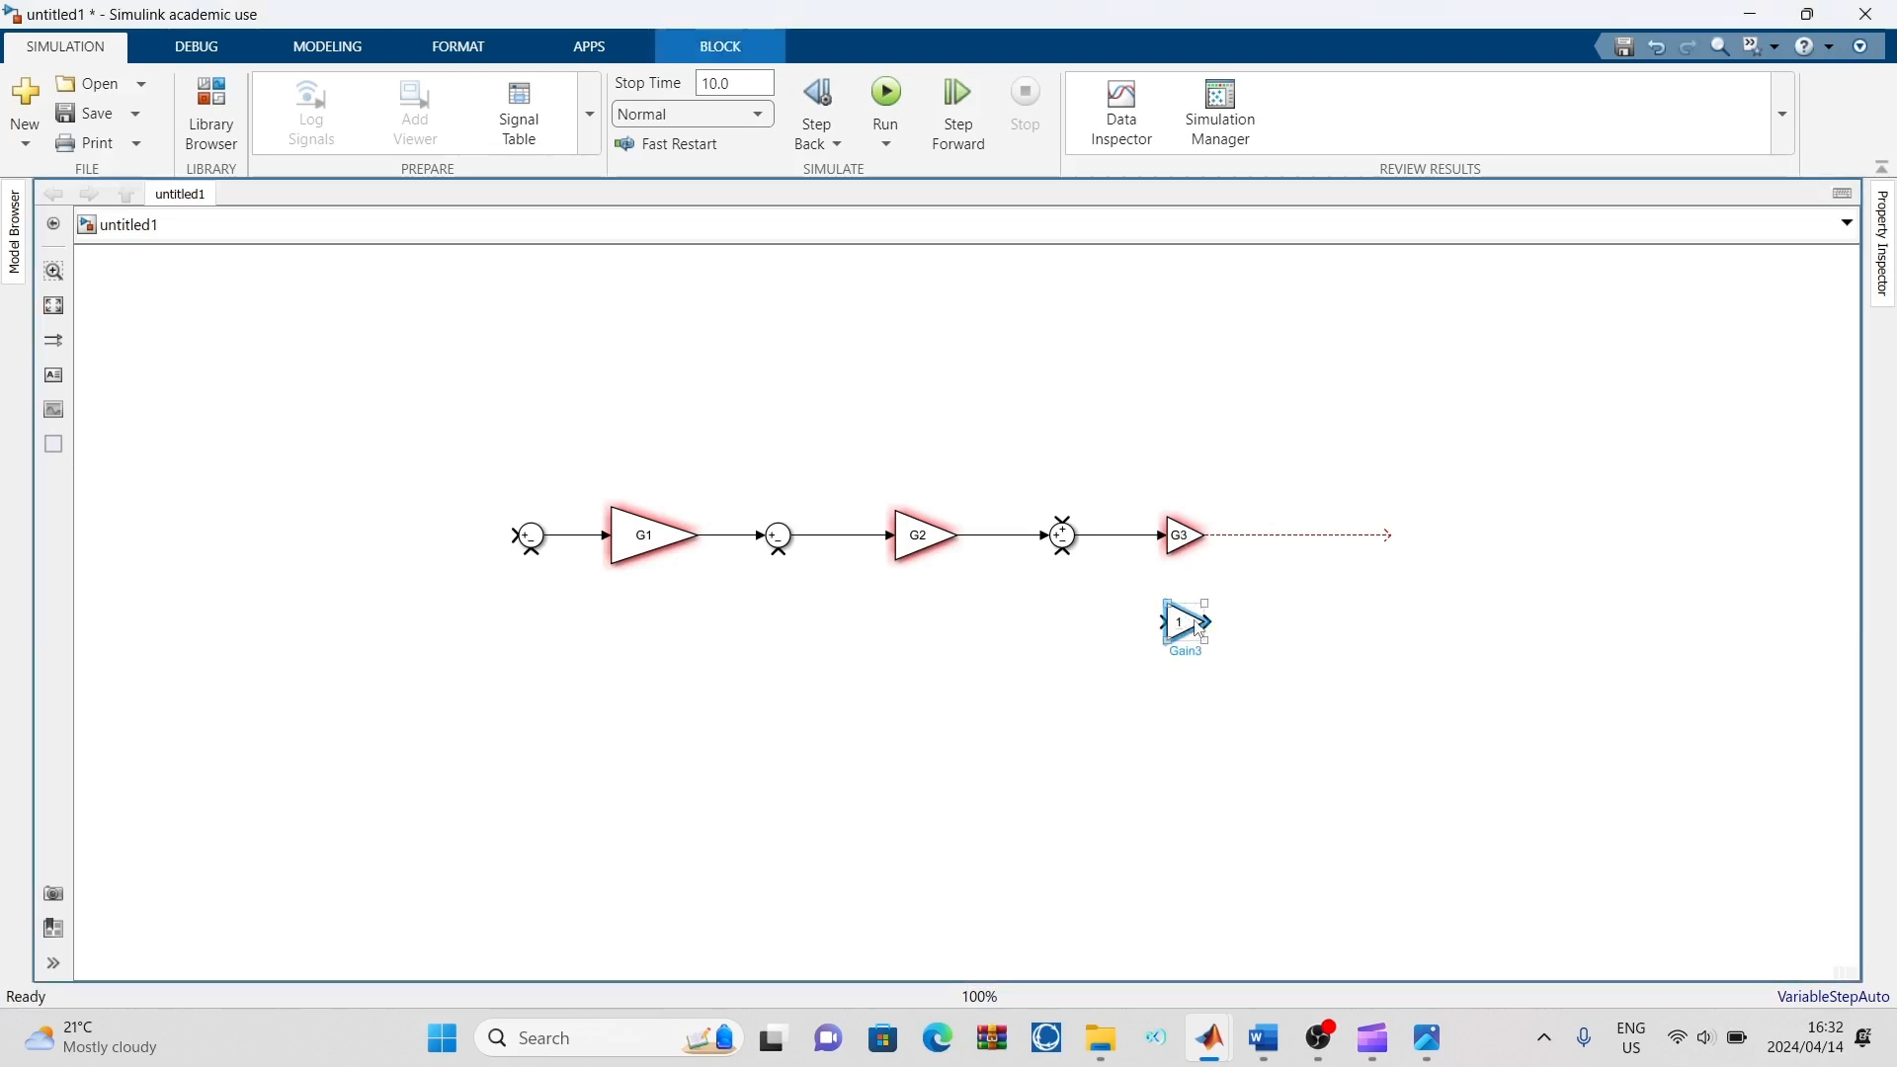
click(1270, 626)
click(1177, 635)
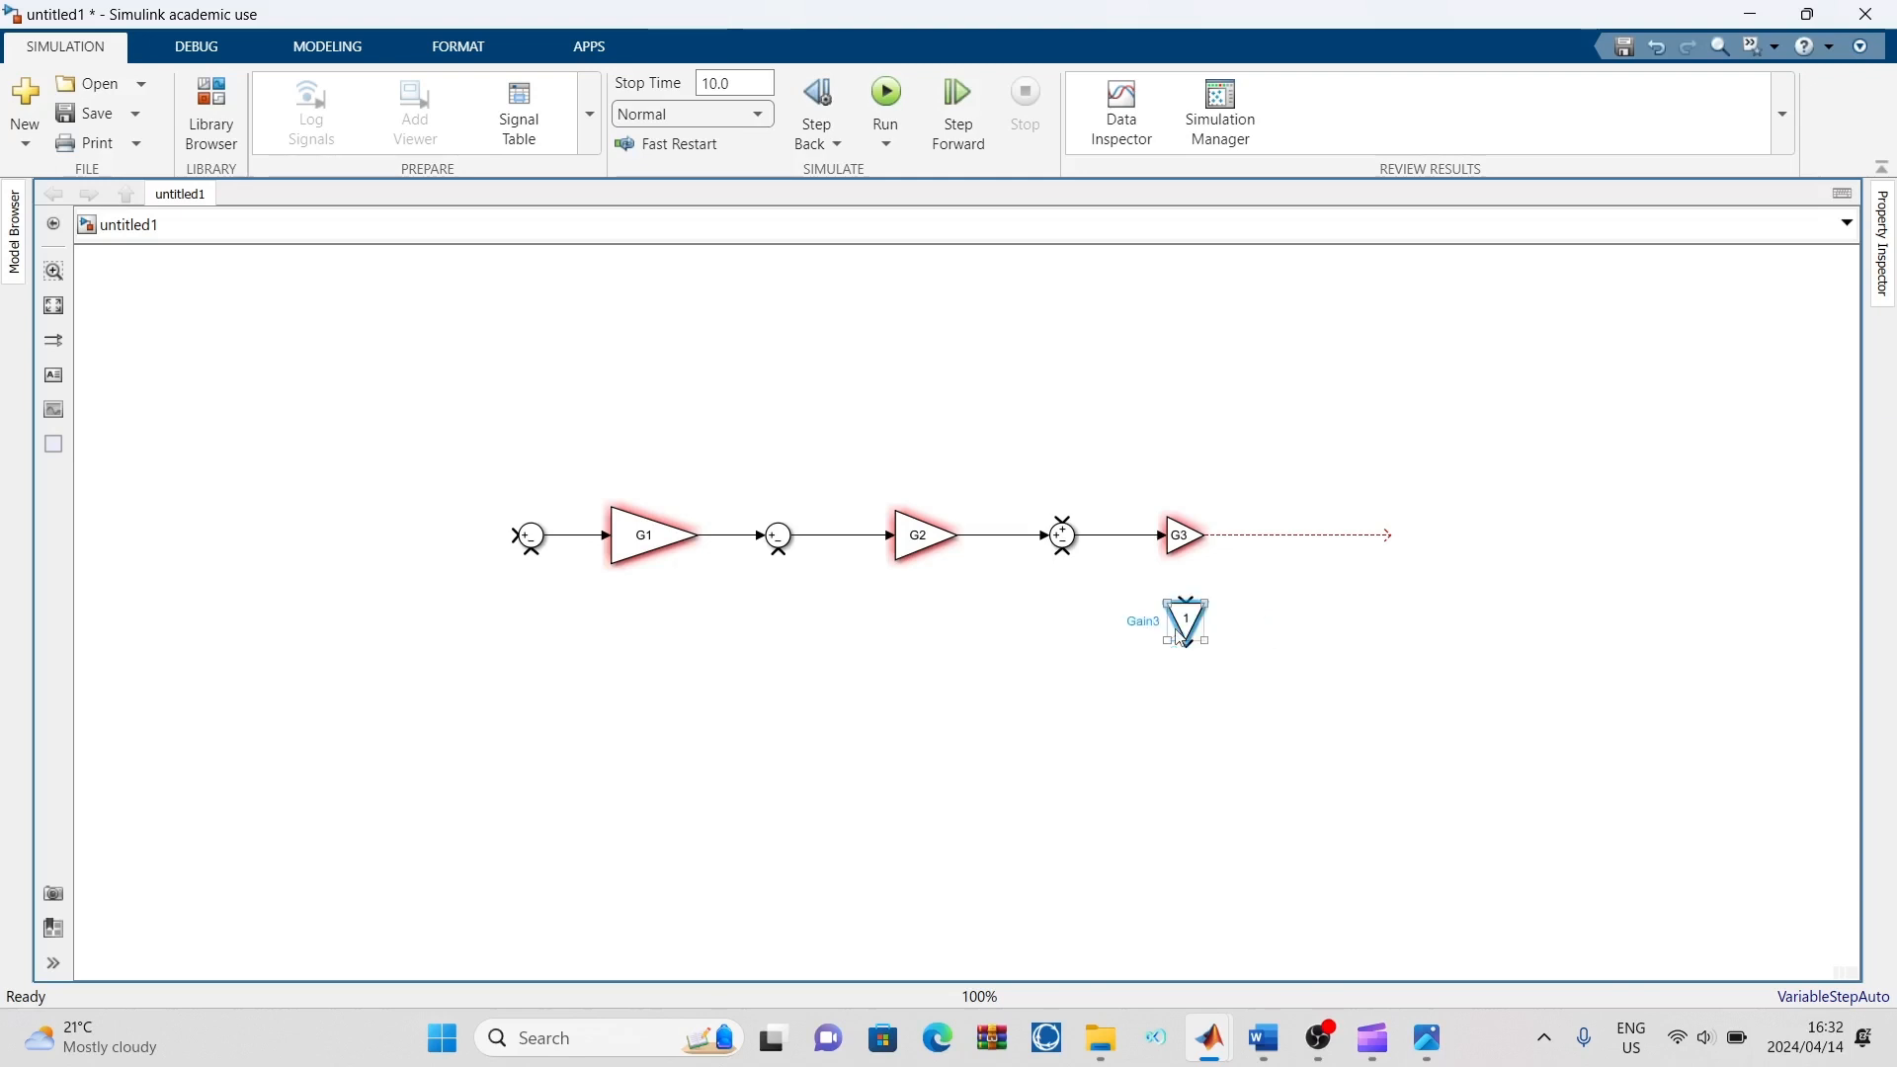
key(ctrl+i)
click(1259, 628)
Branch the G3 output line into the feedback Gain's input and connect that Gain's output to the third Sum block's minus input
drag(1206, 619, 1241, 534)
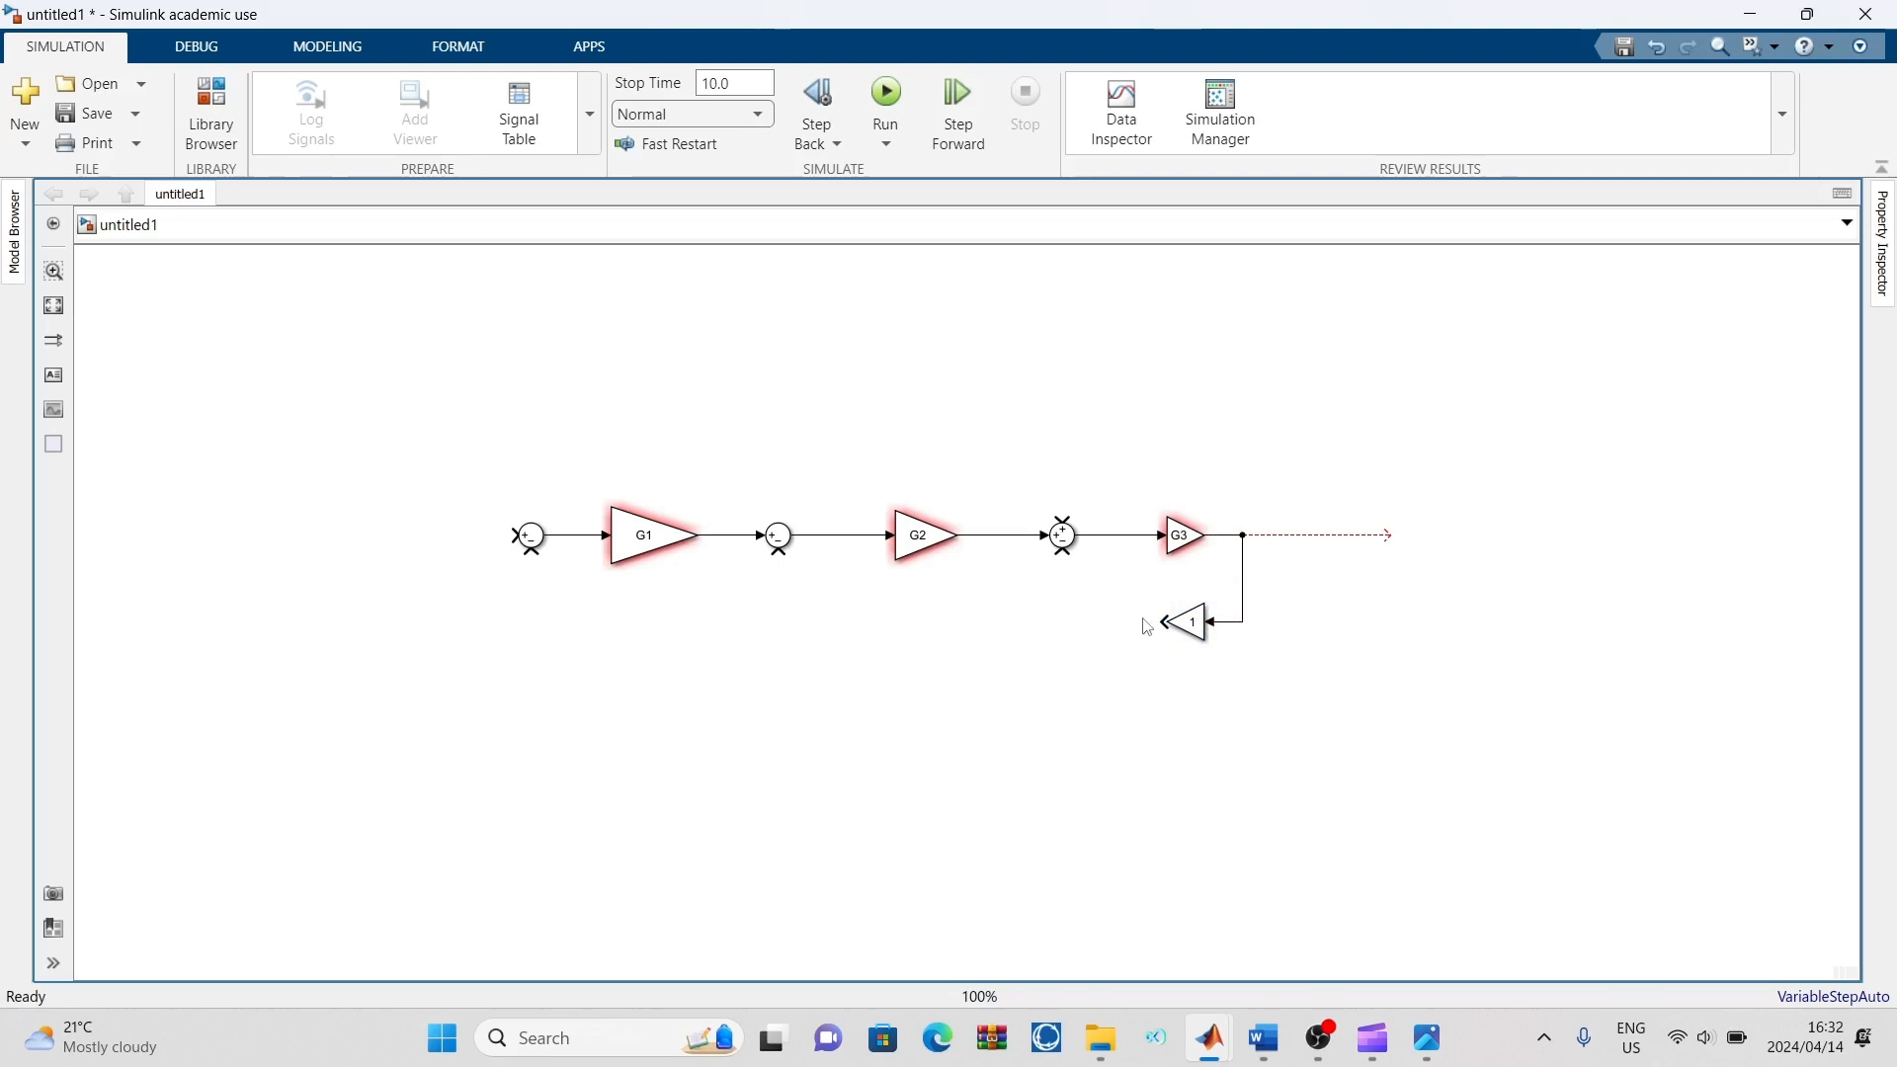
click(1174, 624)
drag(1172, 630, 1073, 576)
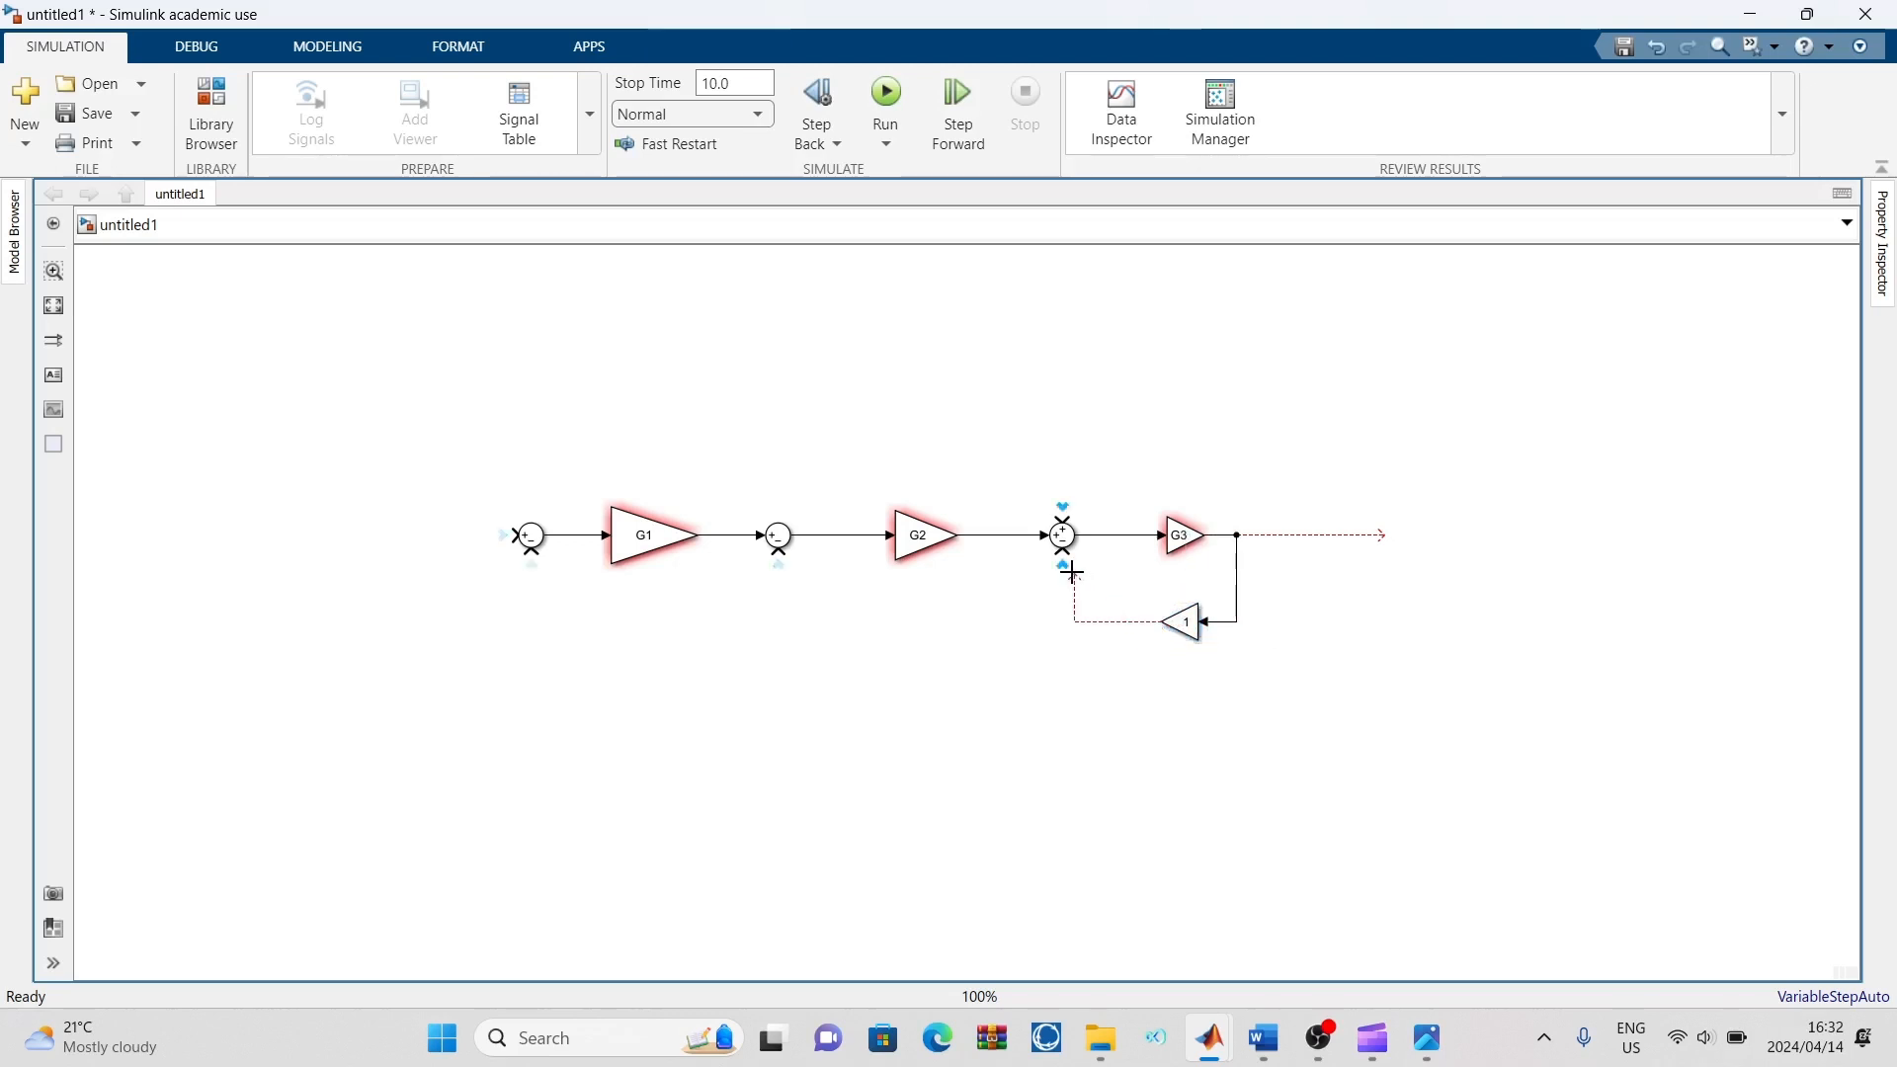
Set the gain of the feedback block below G3 to H3, matching the reference diagram, and close its parameters
double_click(1193, 617)
mouse_move(1427, 1038)
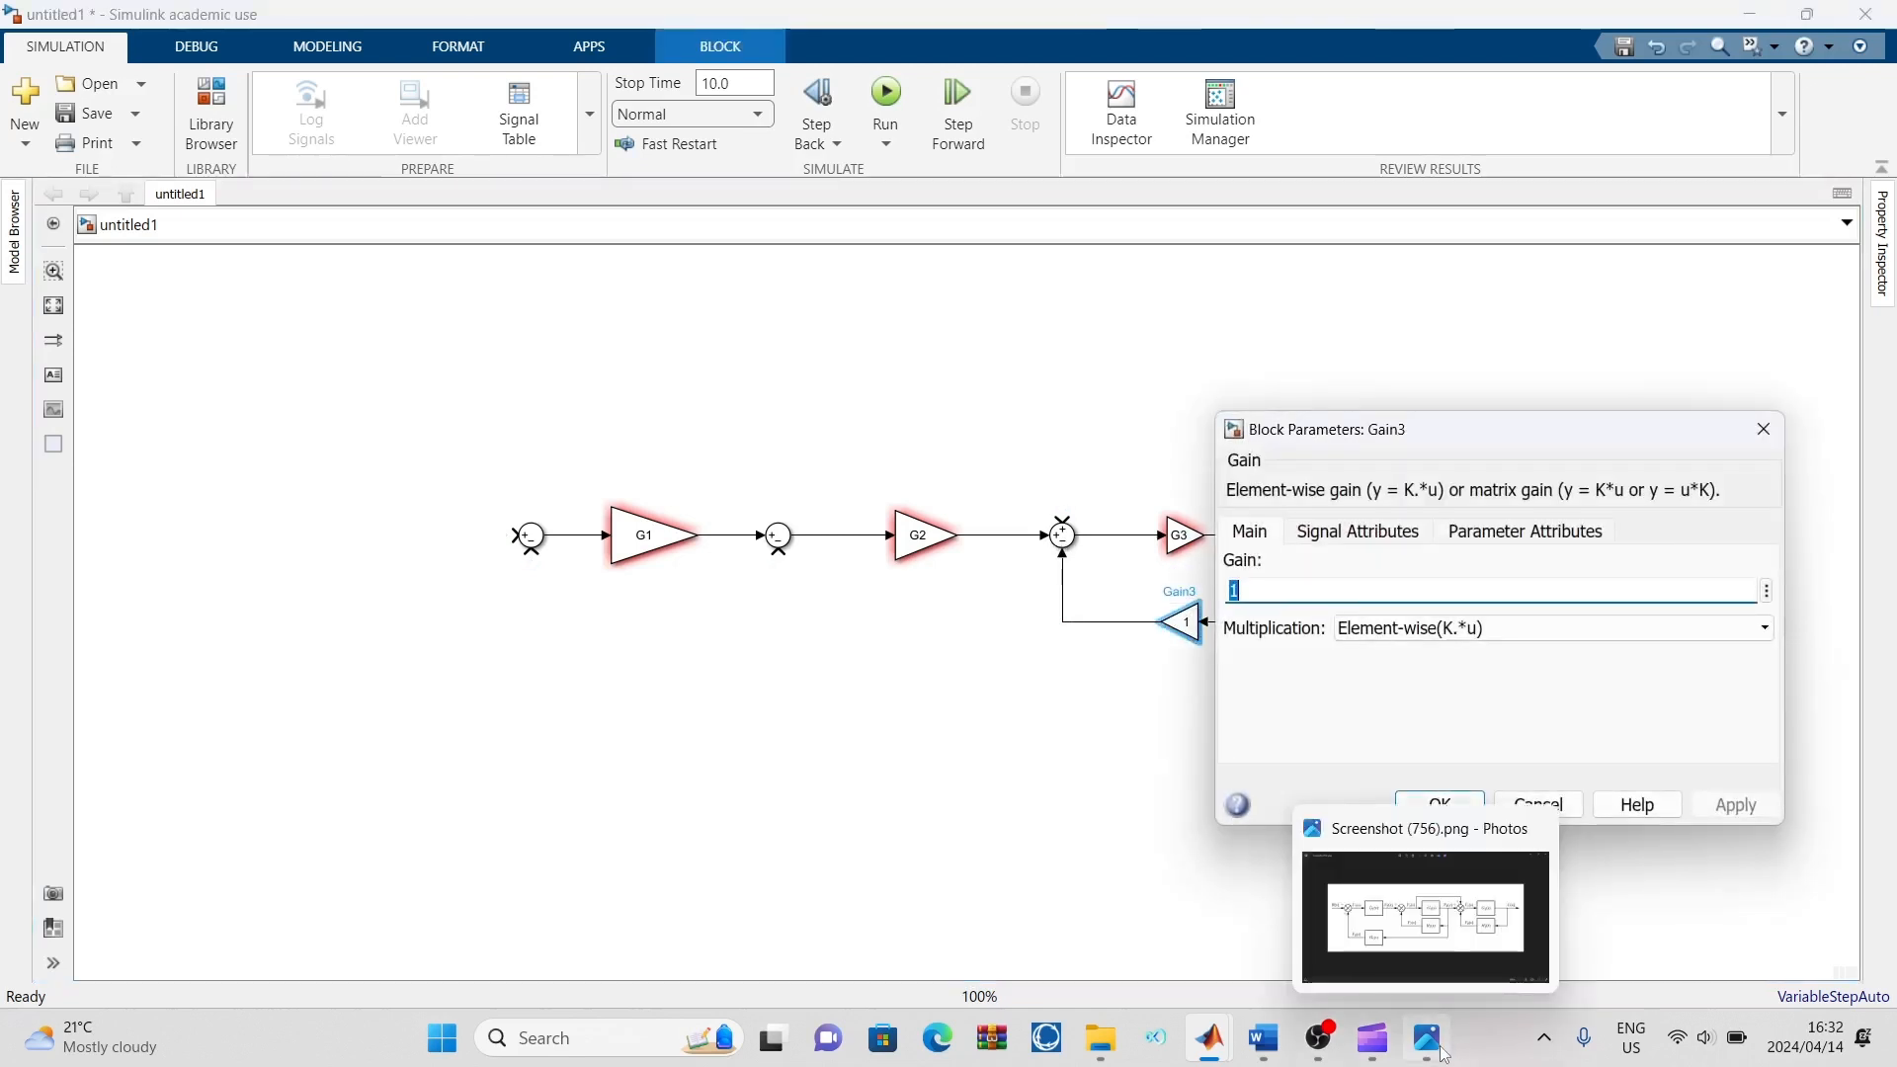
click(1415, 924)
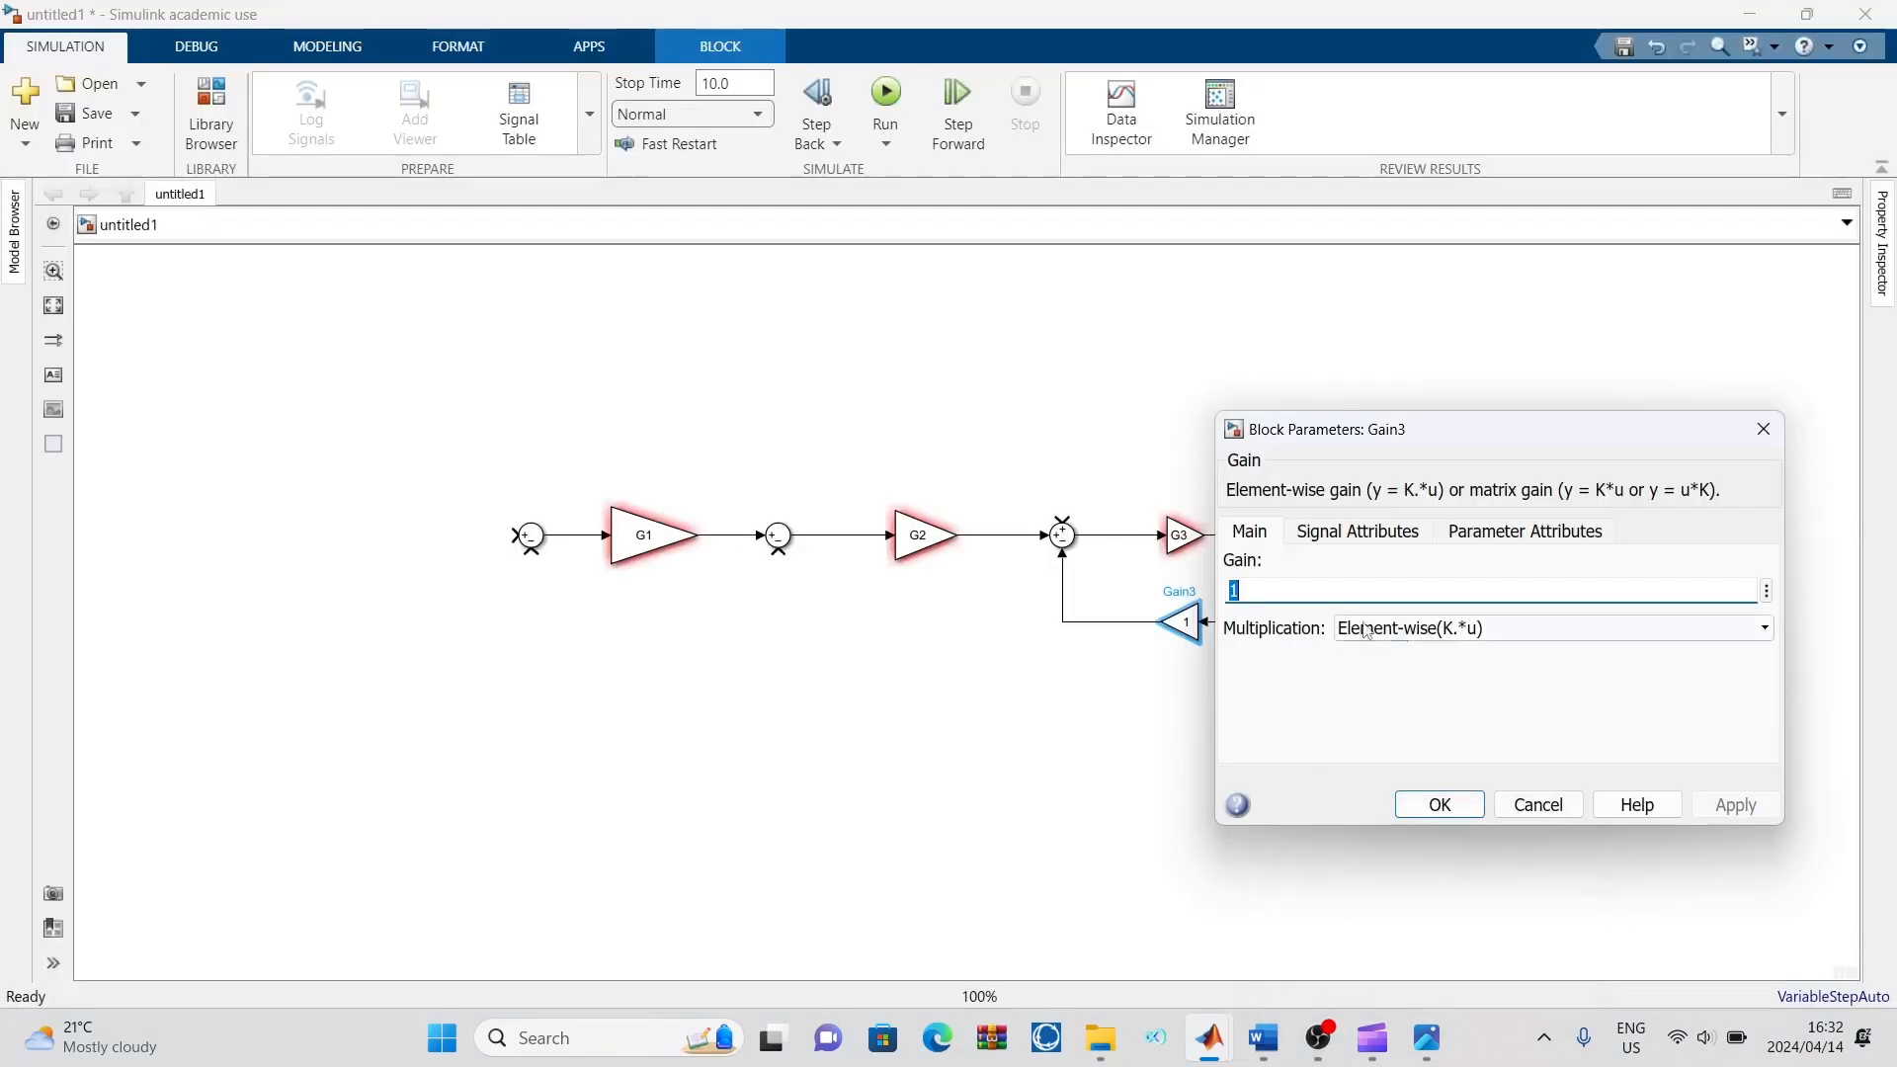
key(BackSpace)
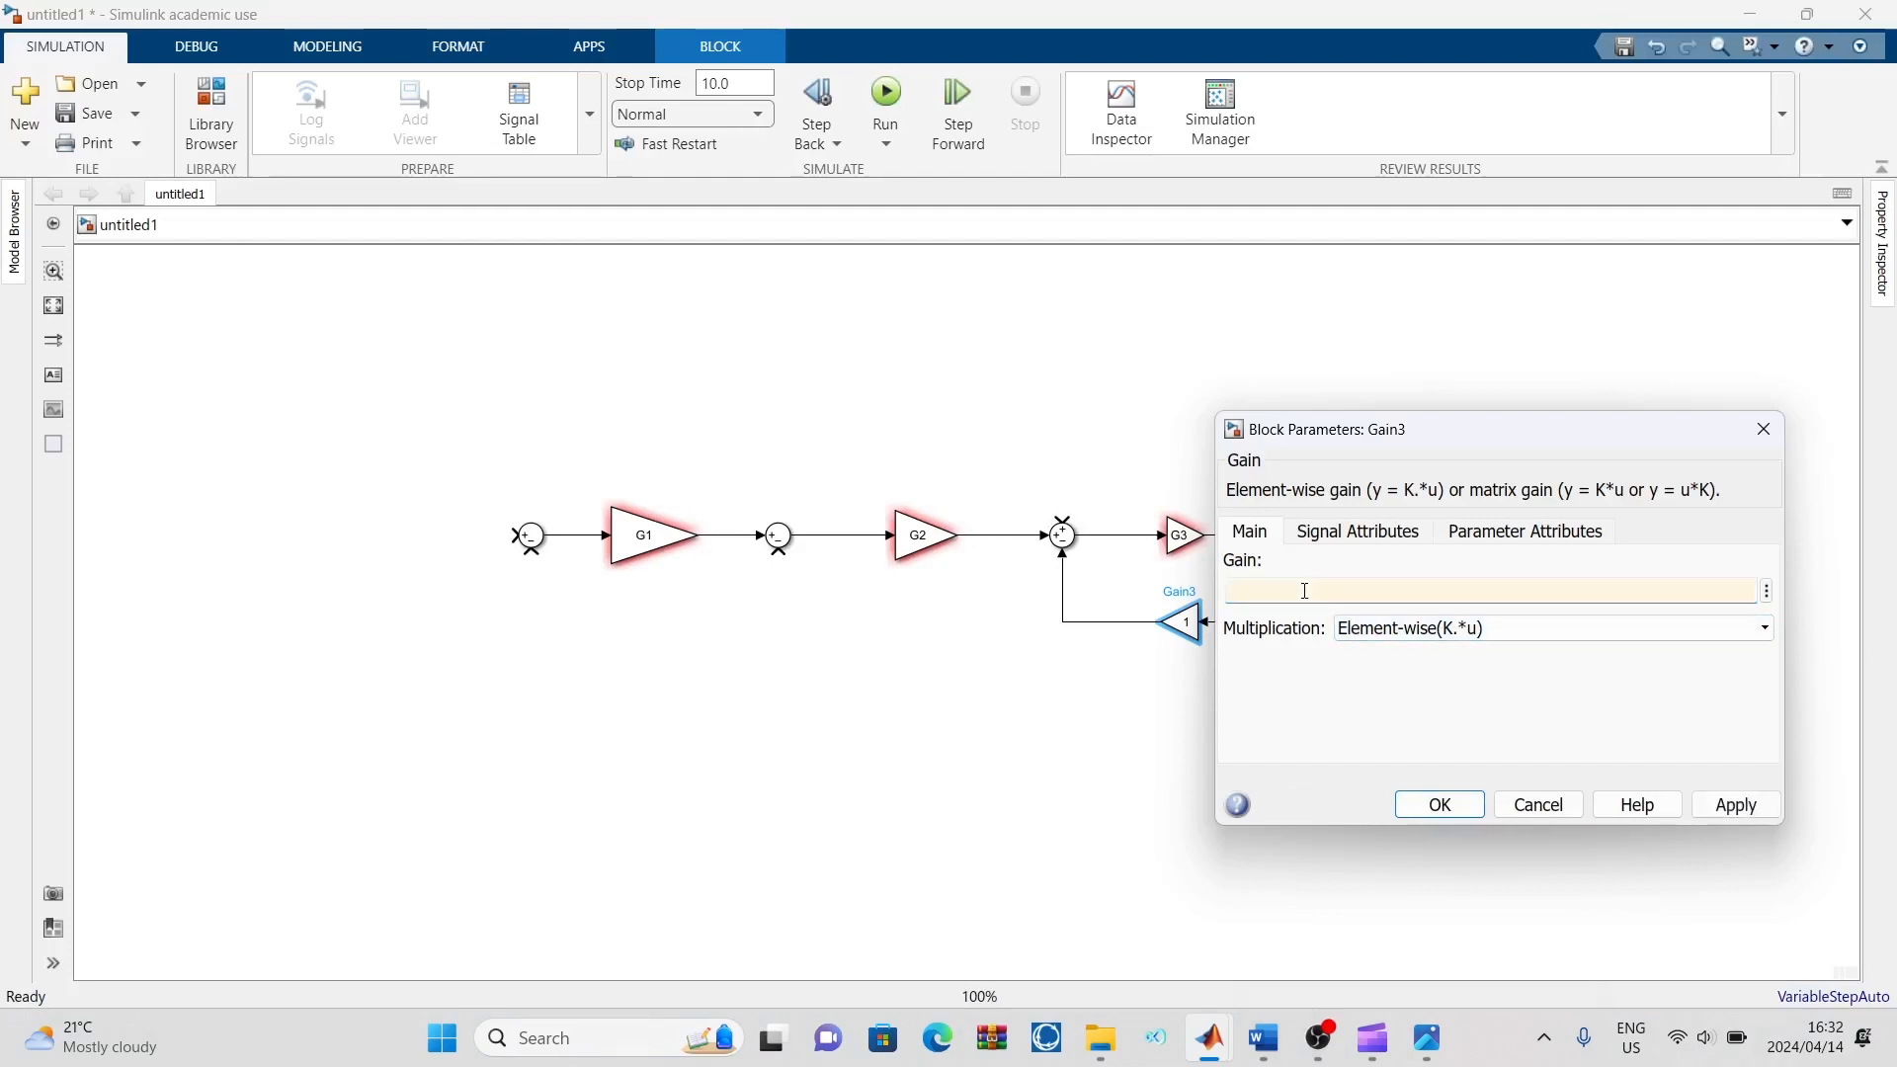
text(H3)
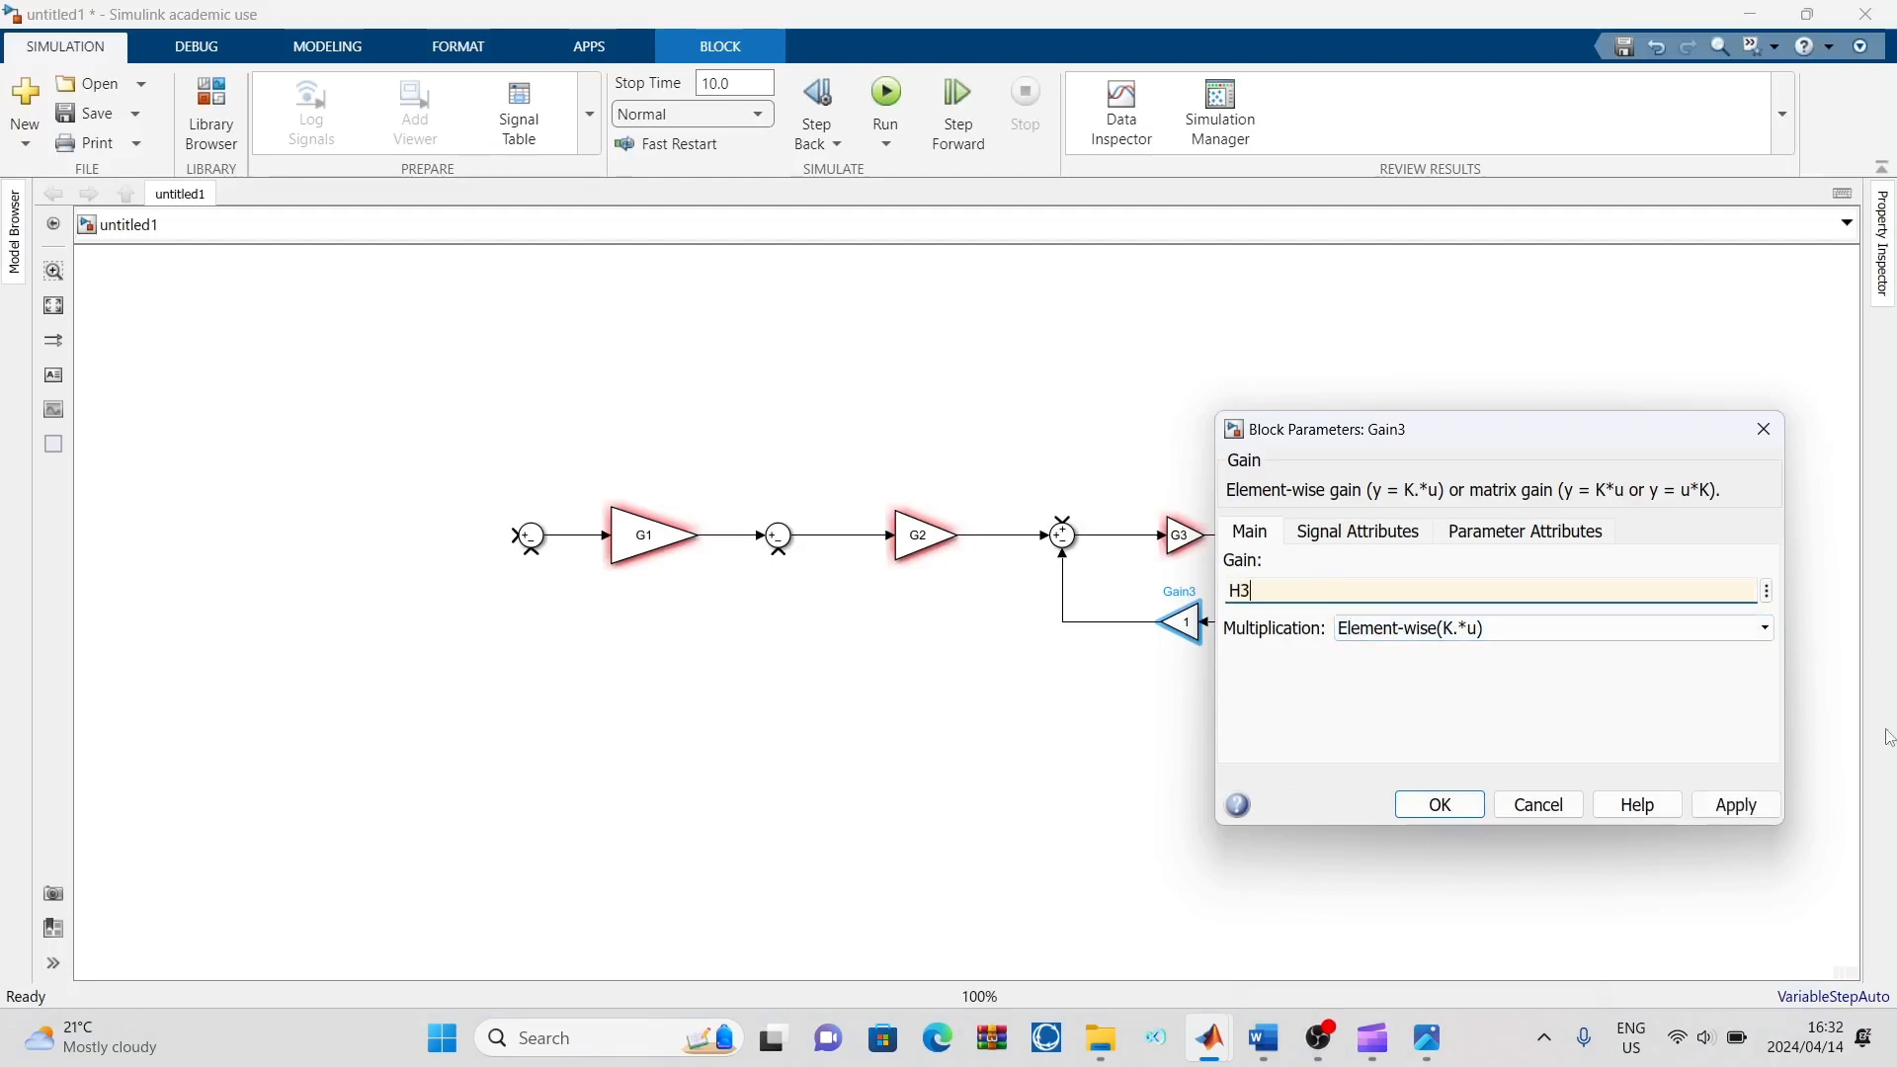
click(1735, 804)
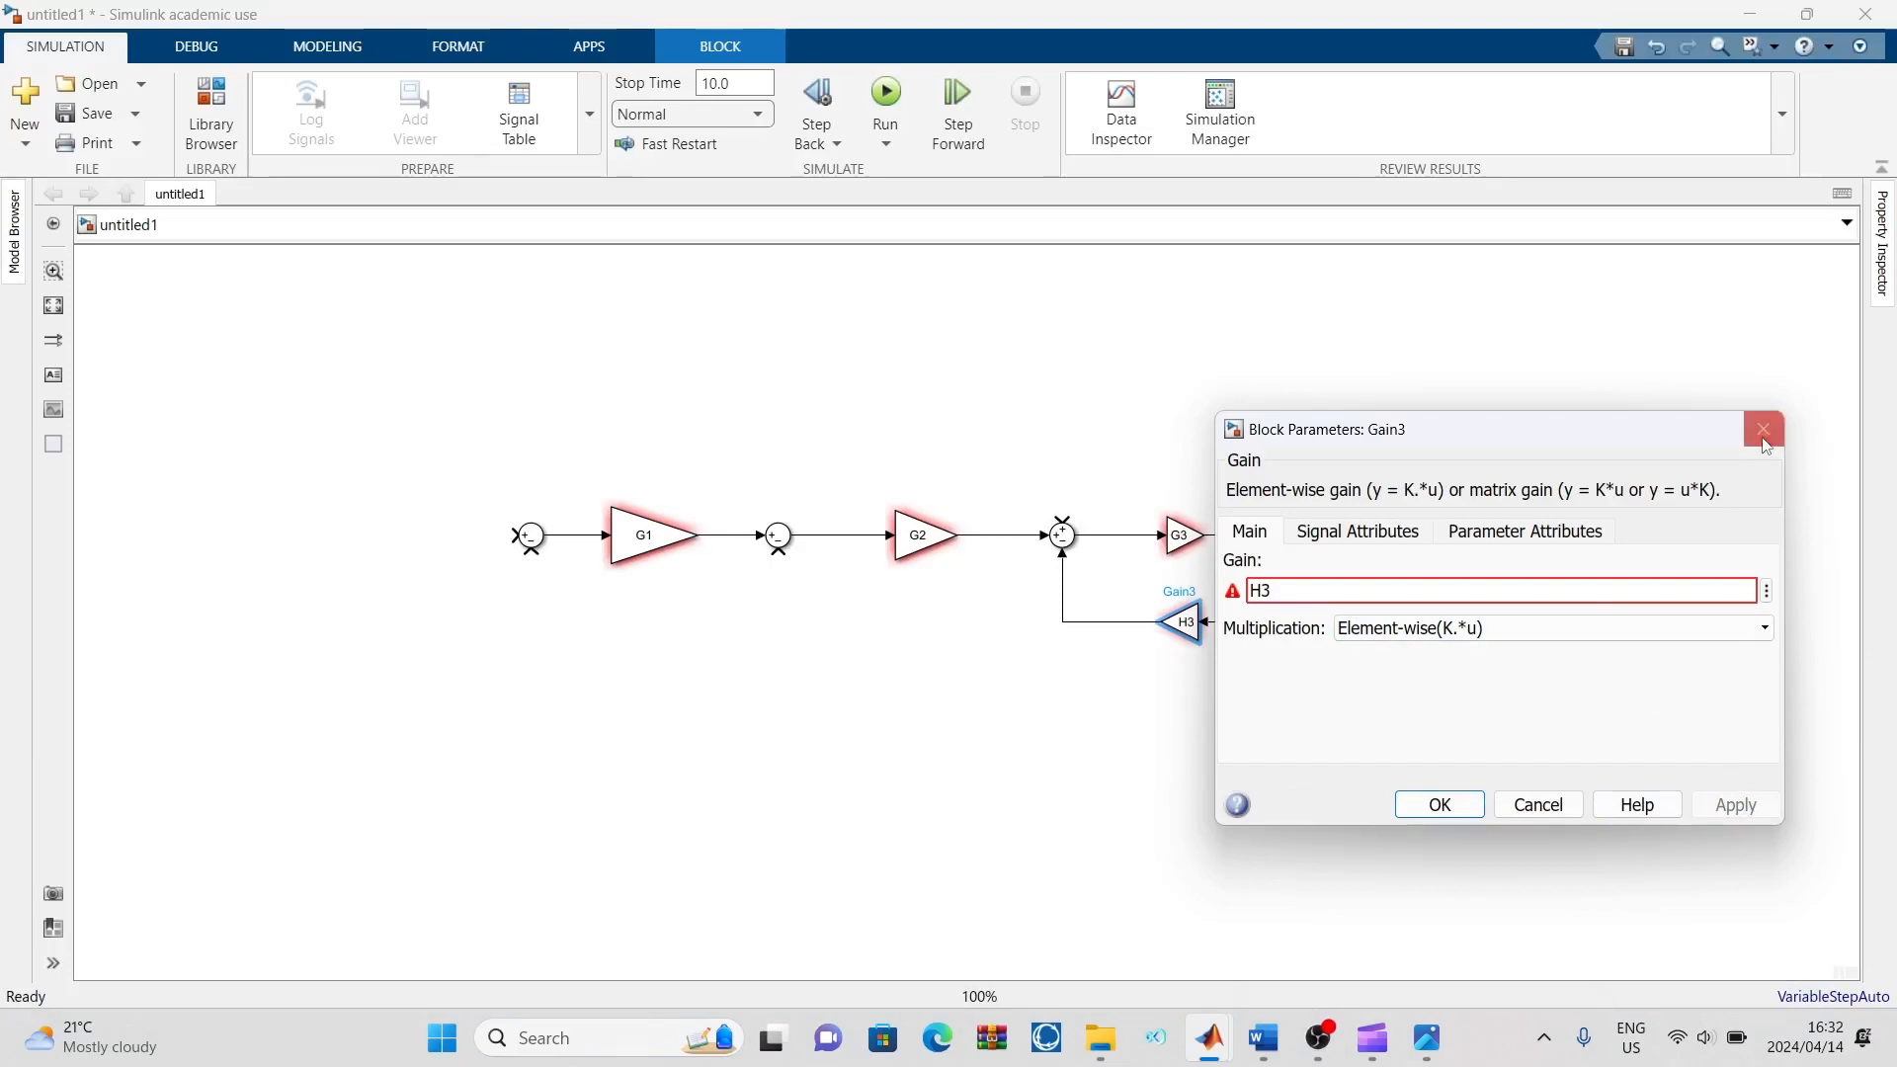
click(1764, 433)
click(1320, 569)
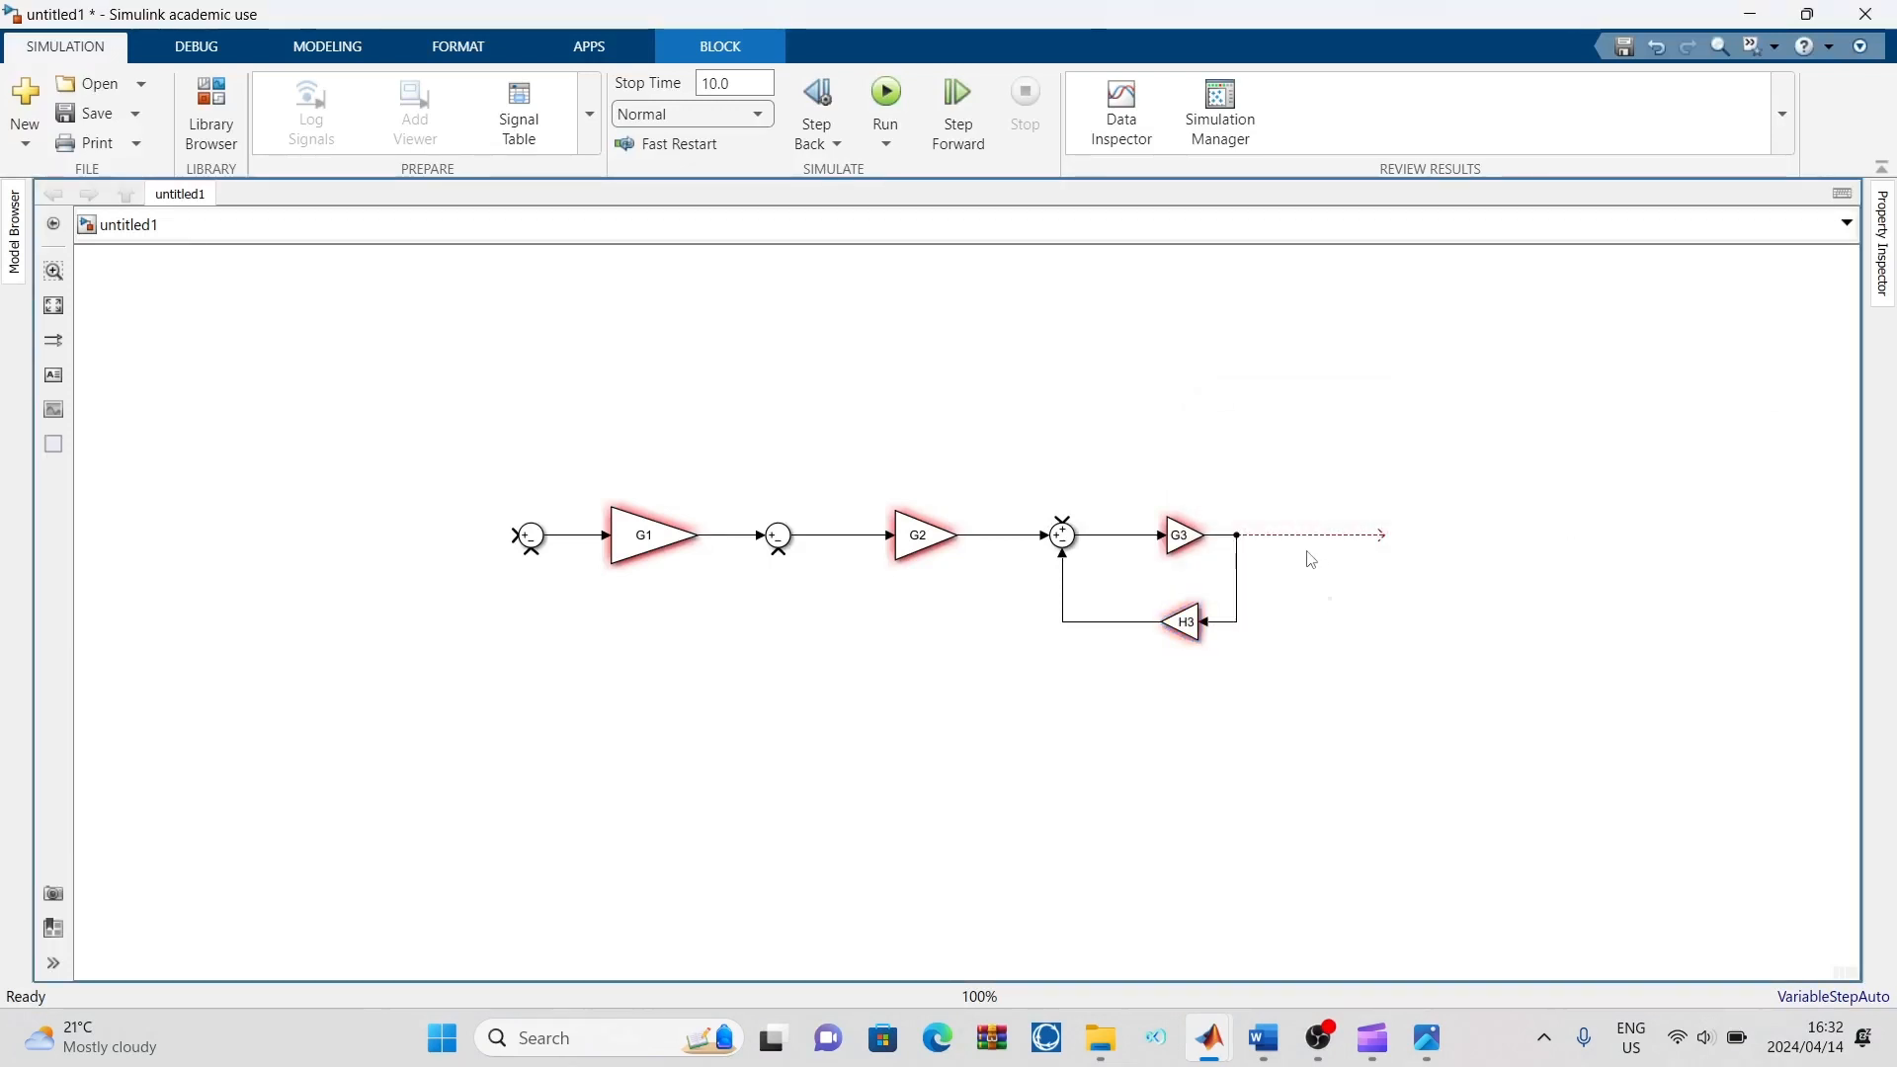
Label the open output line after G3 as C(s)
click(1296, 536)
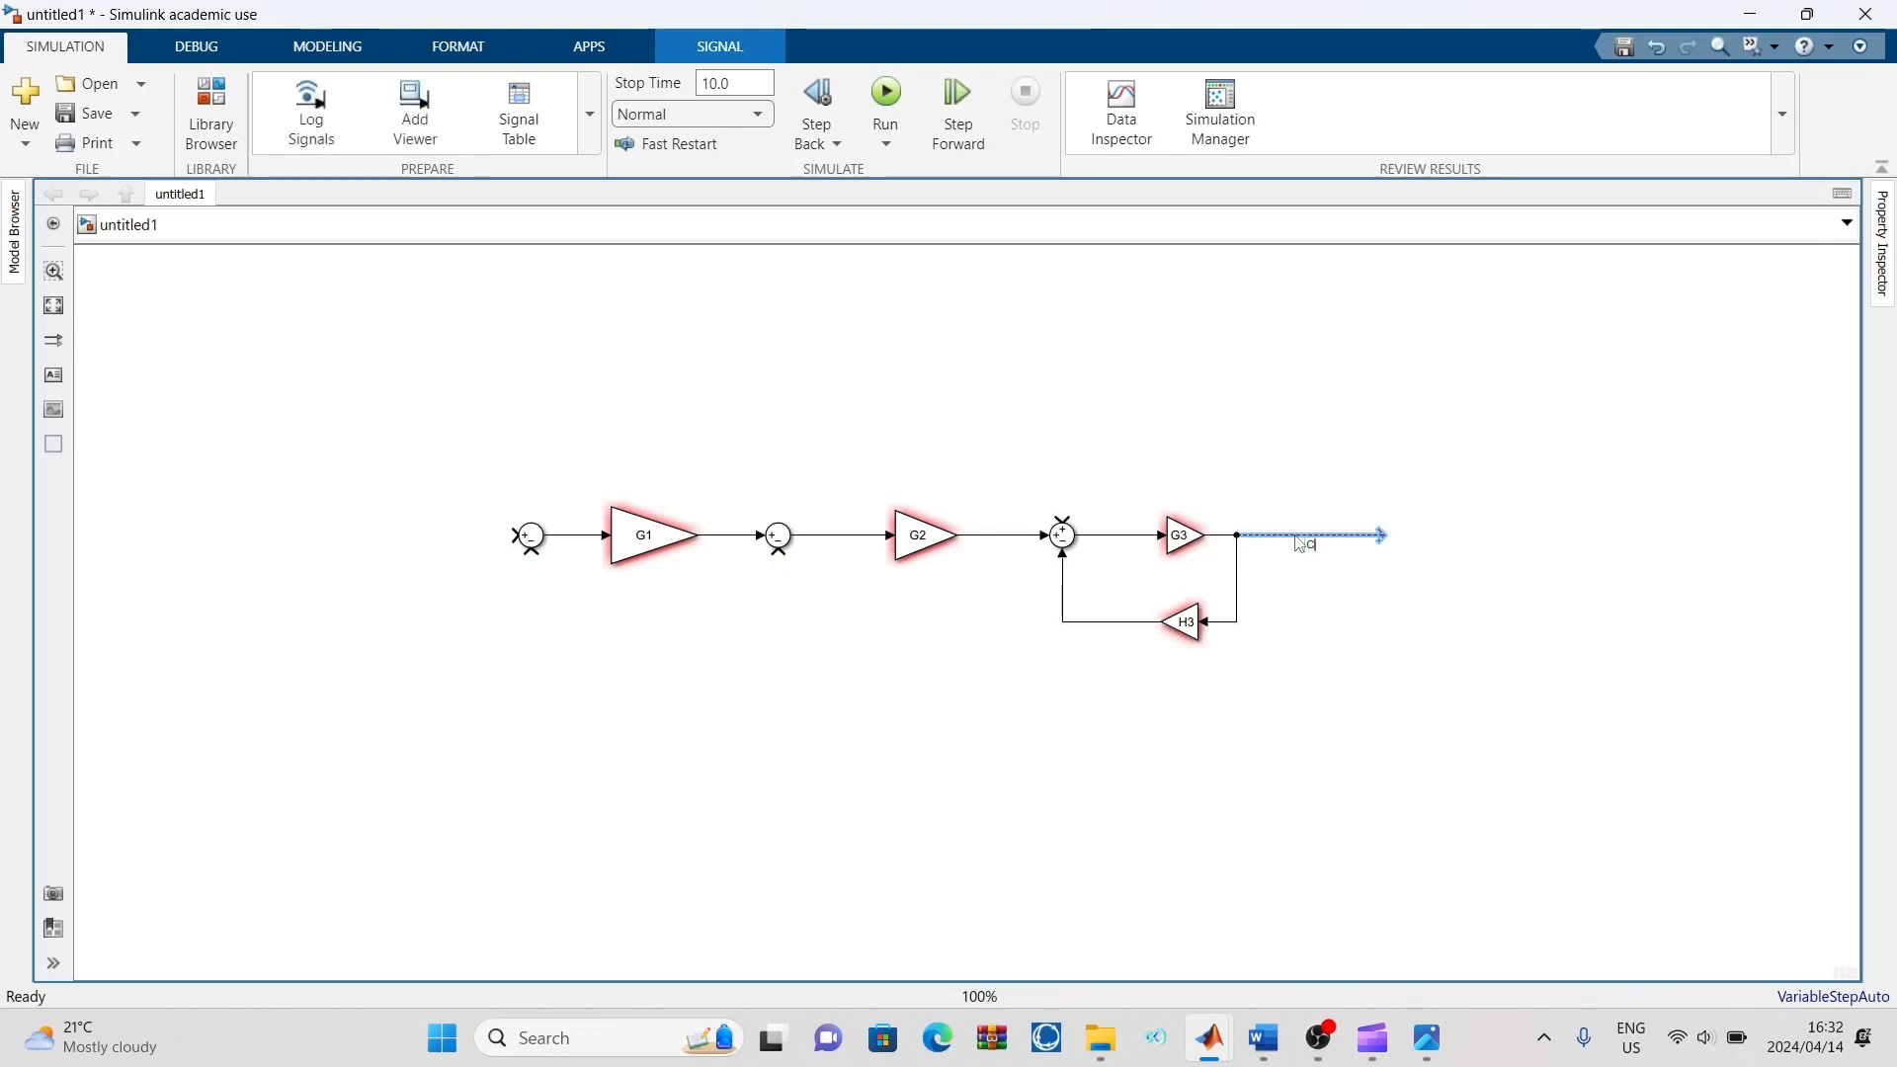
text(C(s))
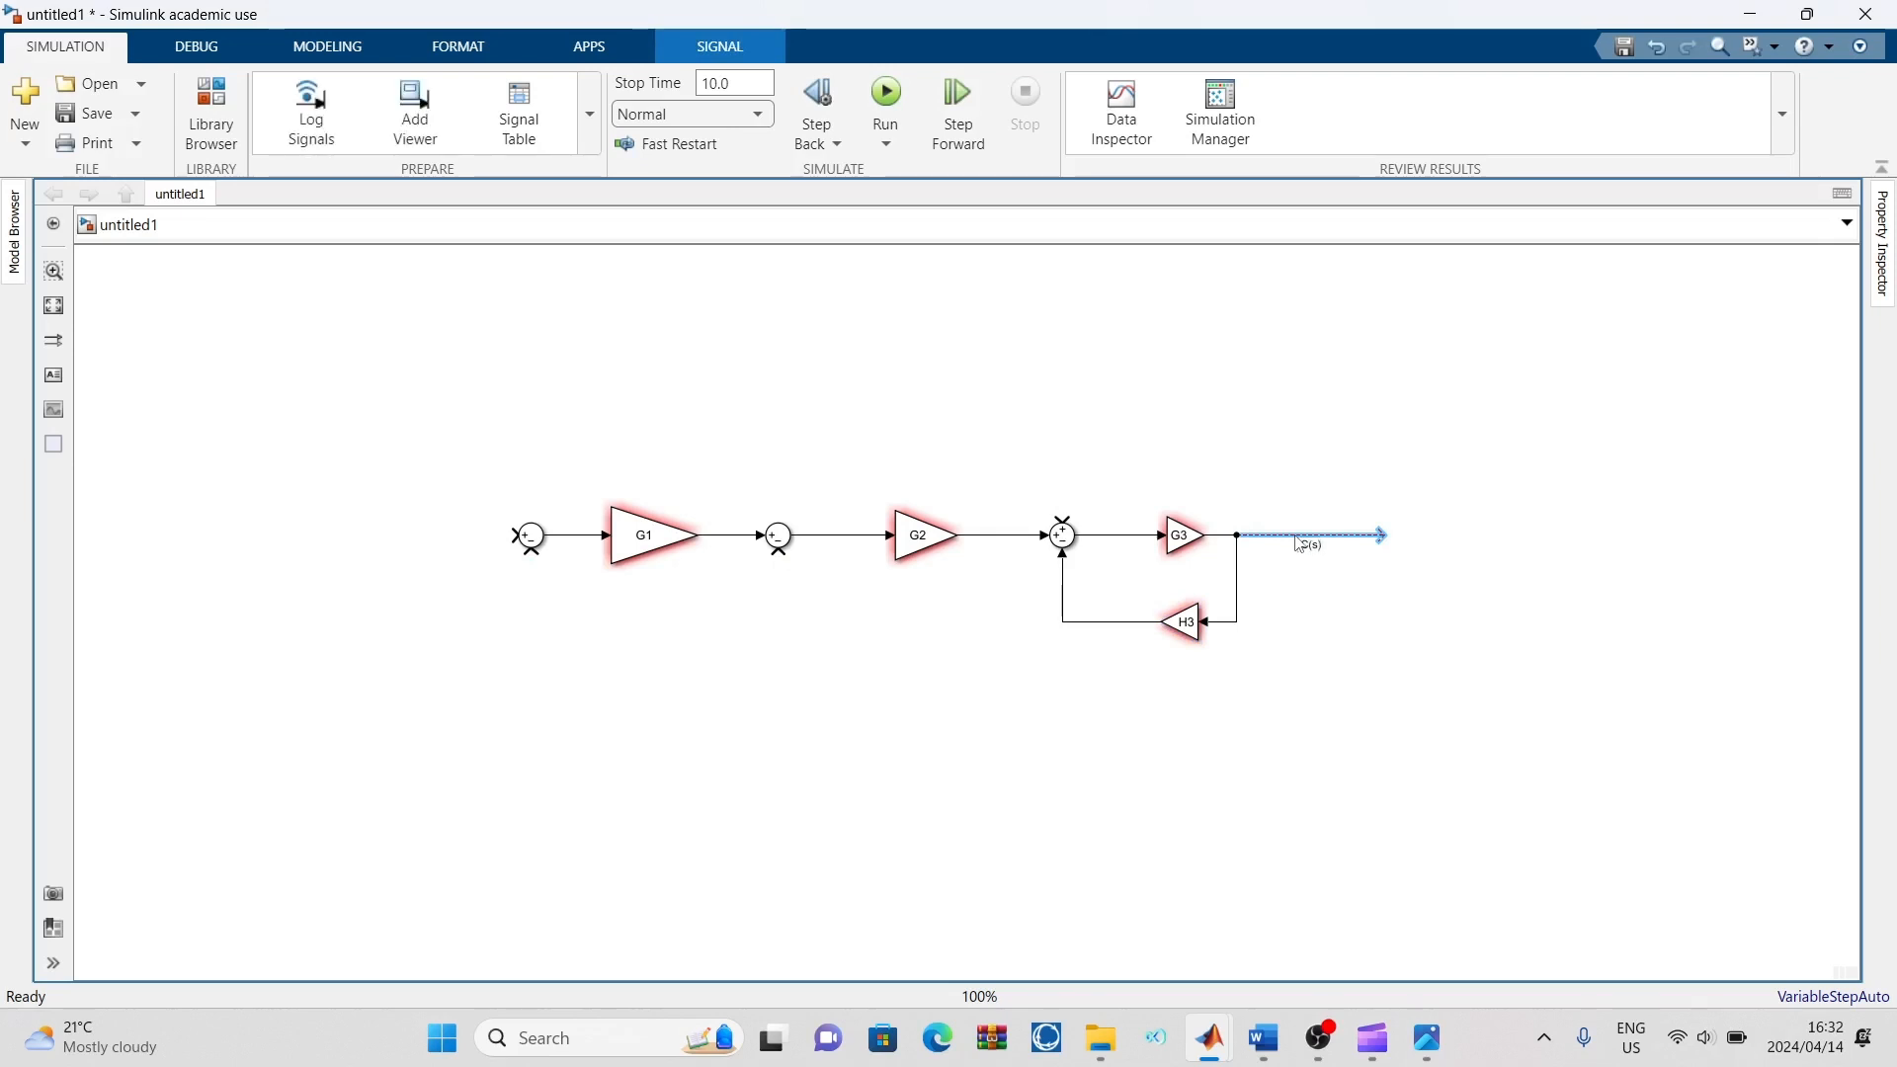
scroll(1300, 542, up, 1)
click(1380, 644)
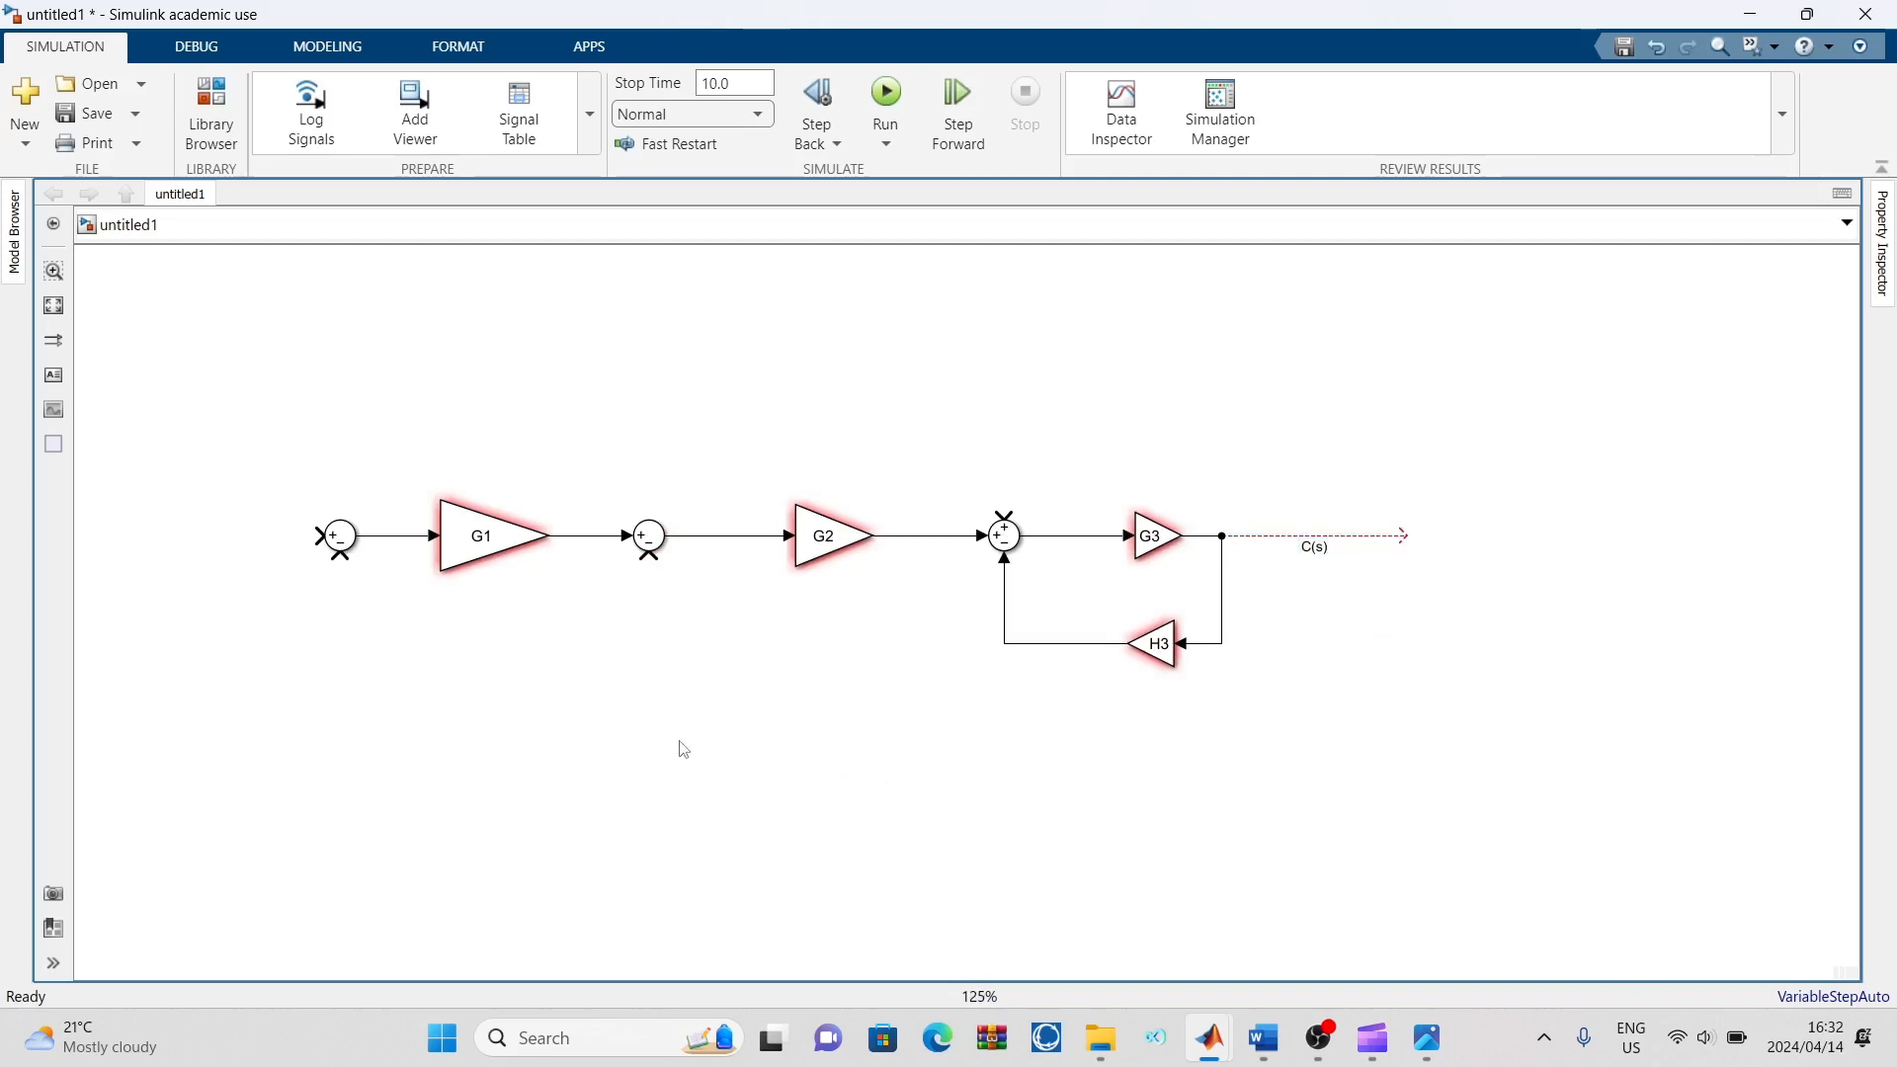
key(space)
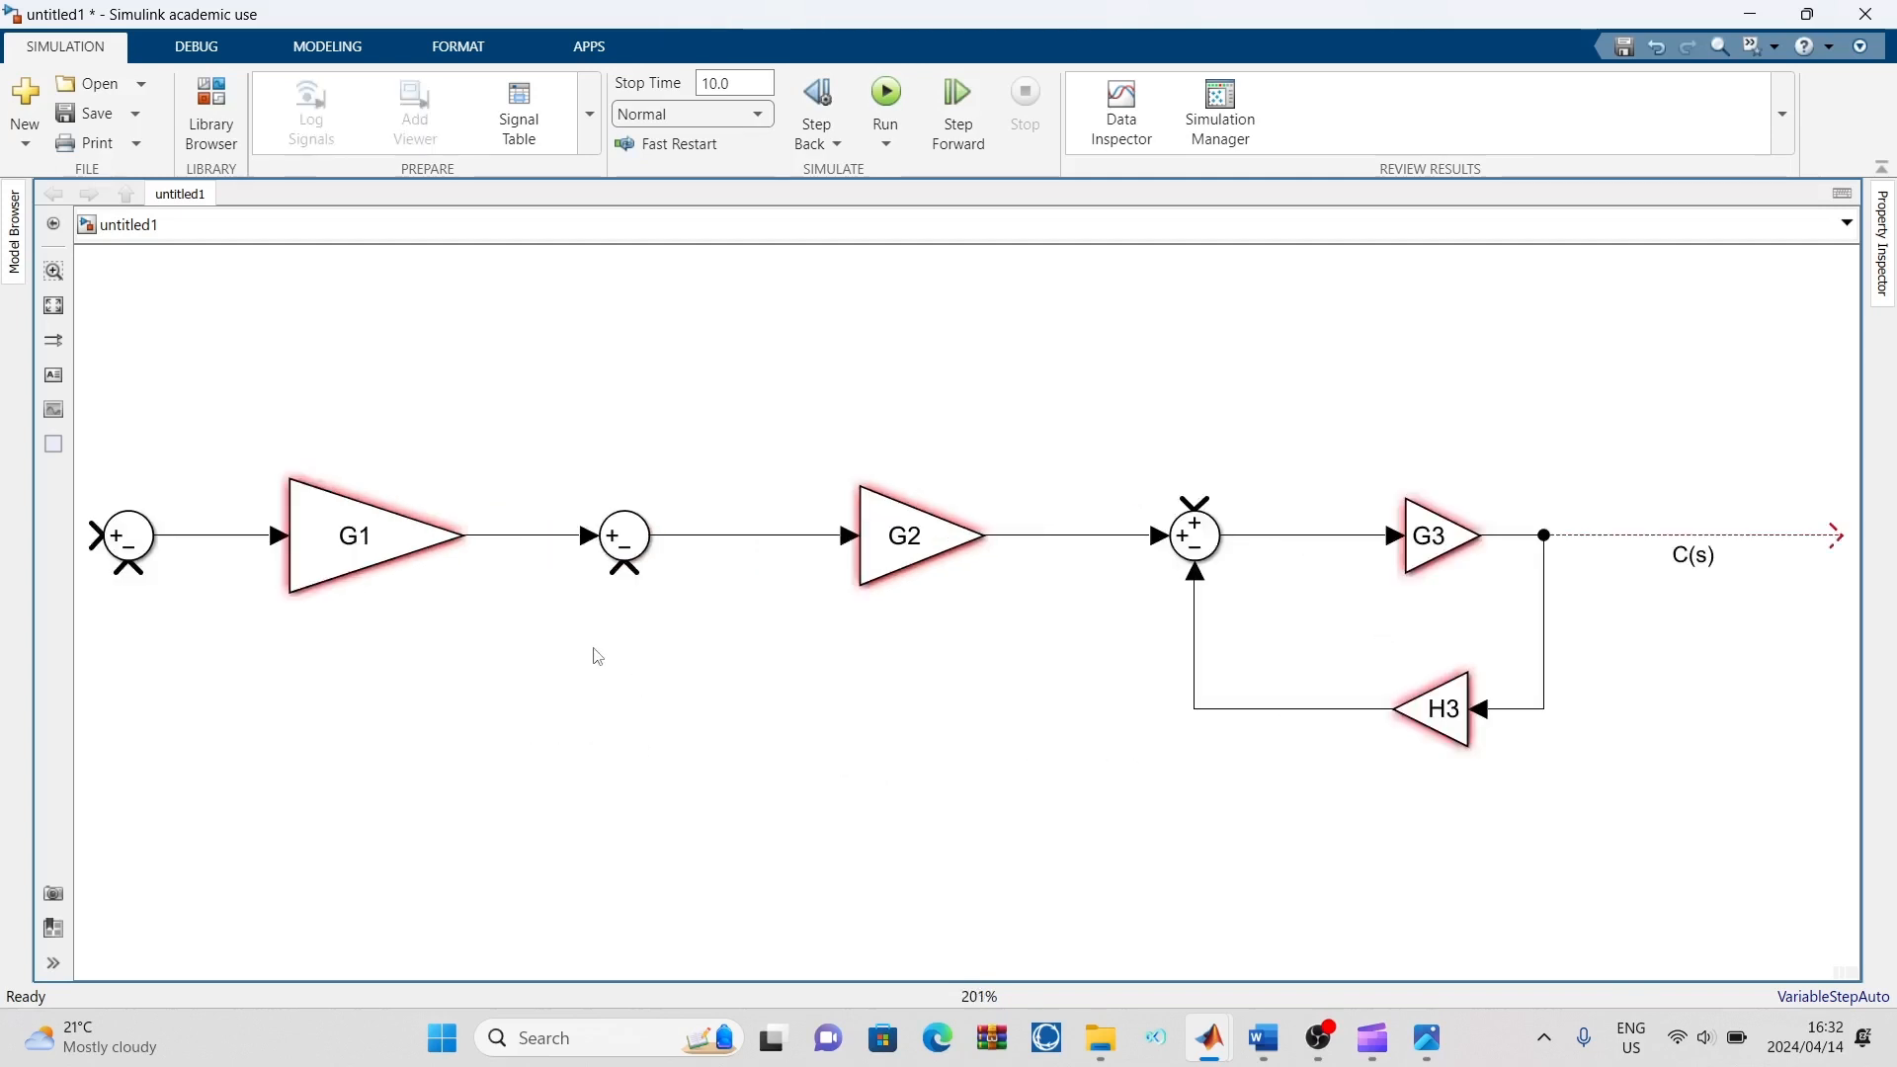
scroll(615, 663, down, 1)
scroll(640, 690, down, 1)
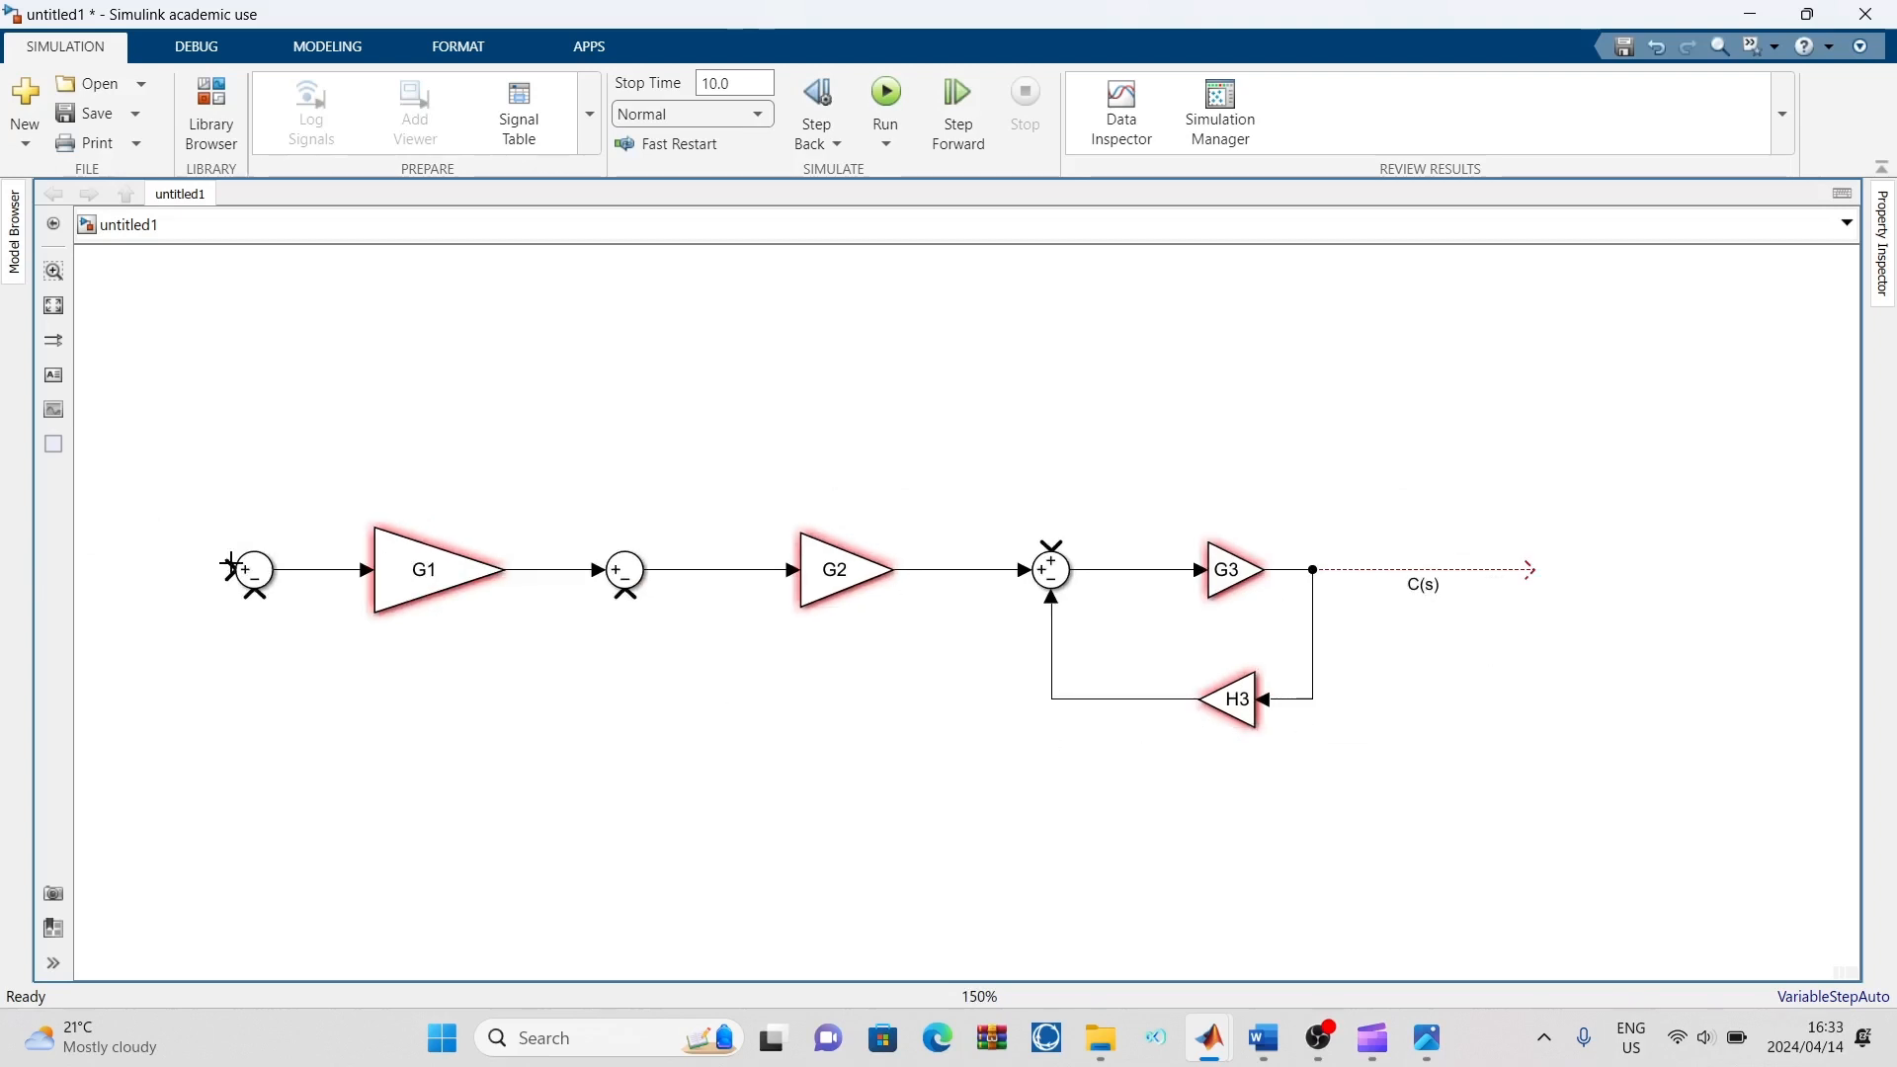
Draw an open input line into the first Sum block's plus input and label it R(s)
drag(230, 566, 70, 583)
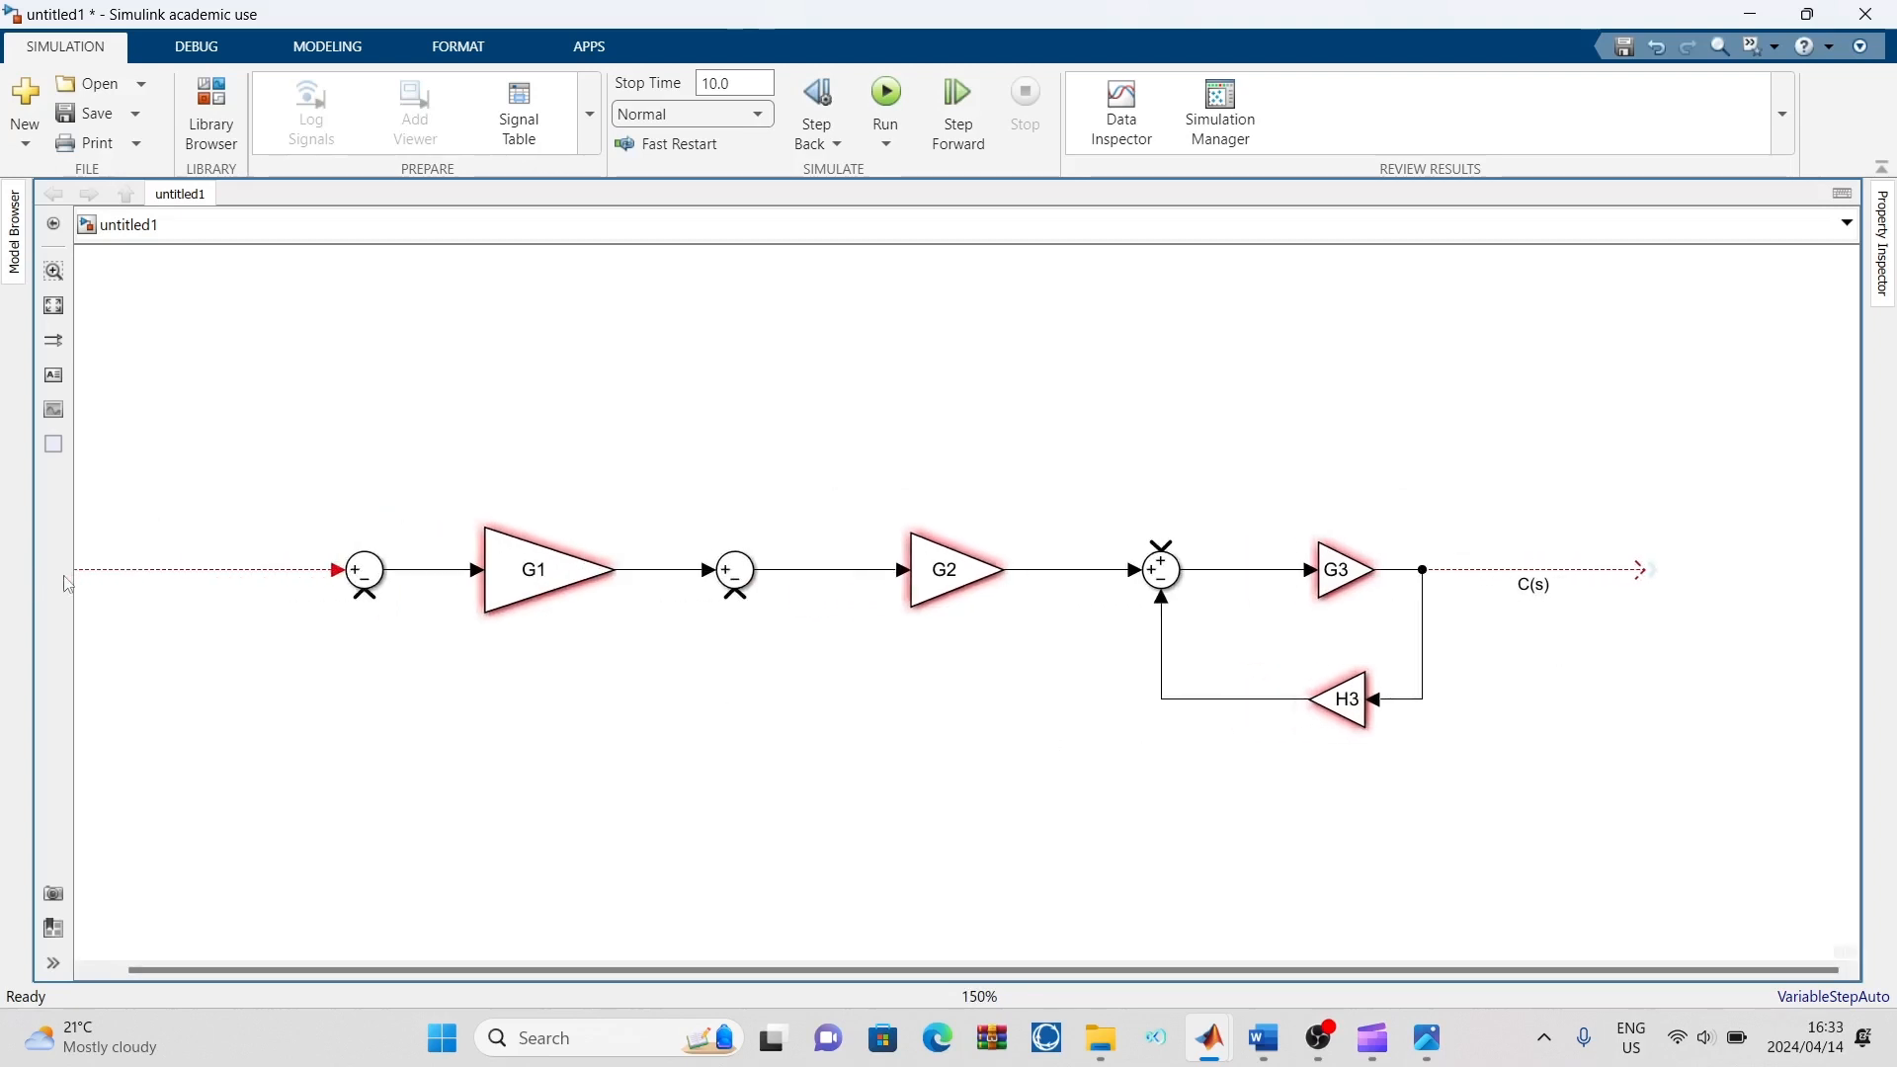
double_click(224, 577)
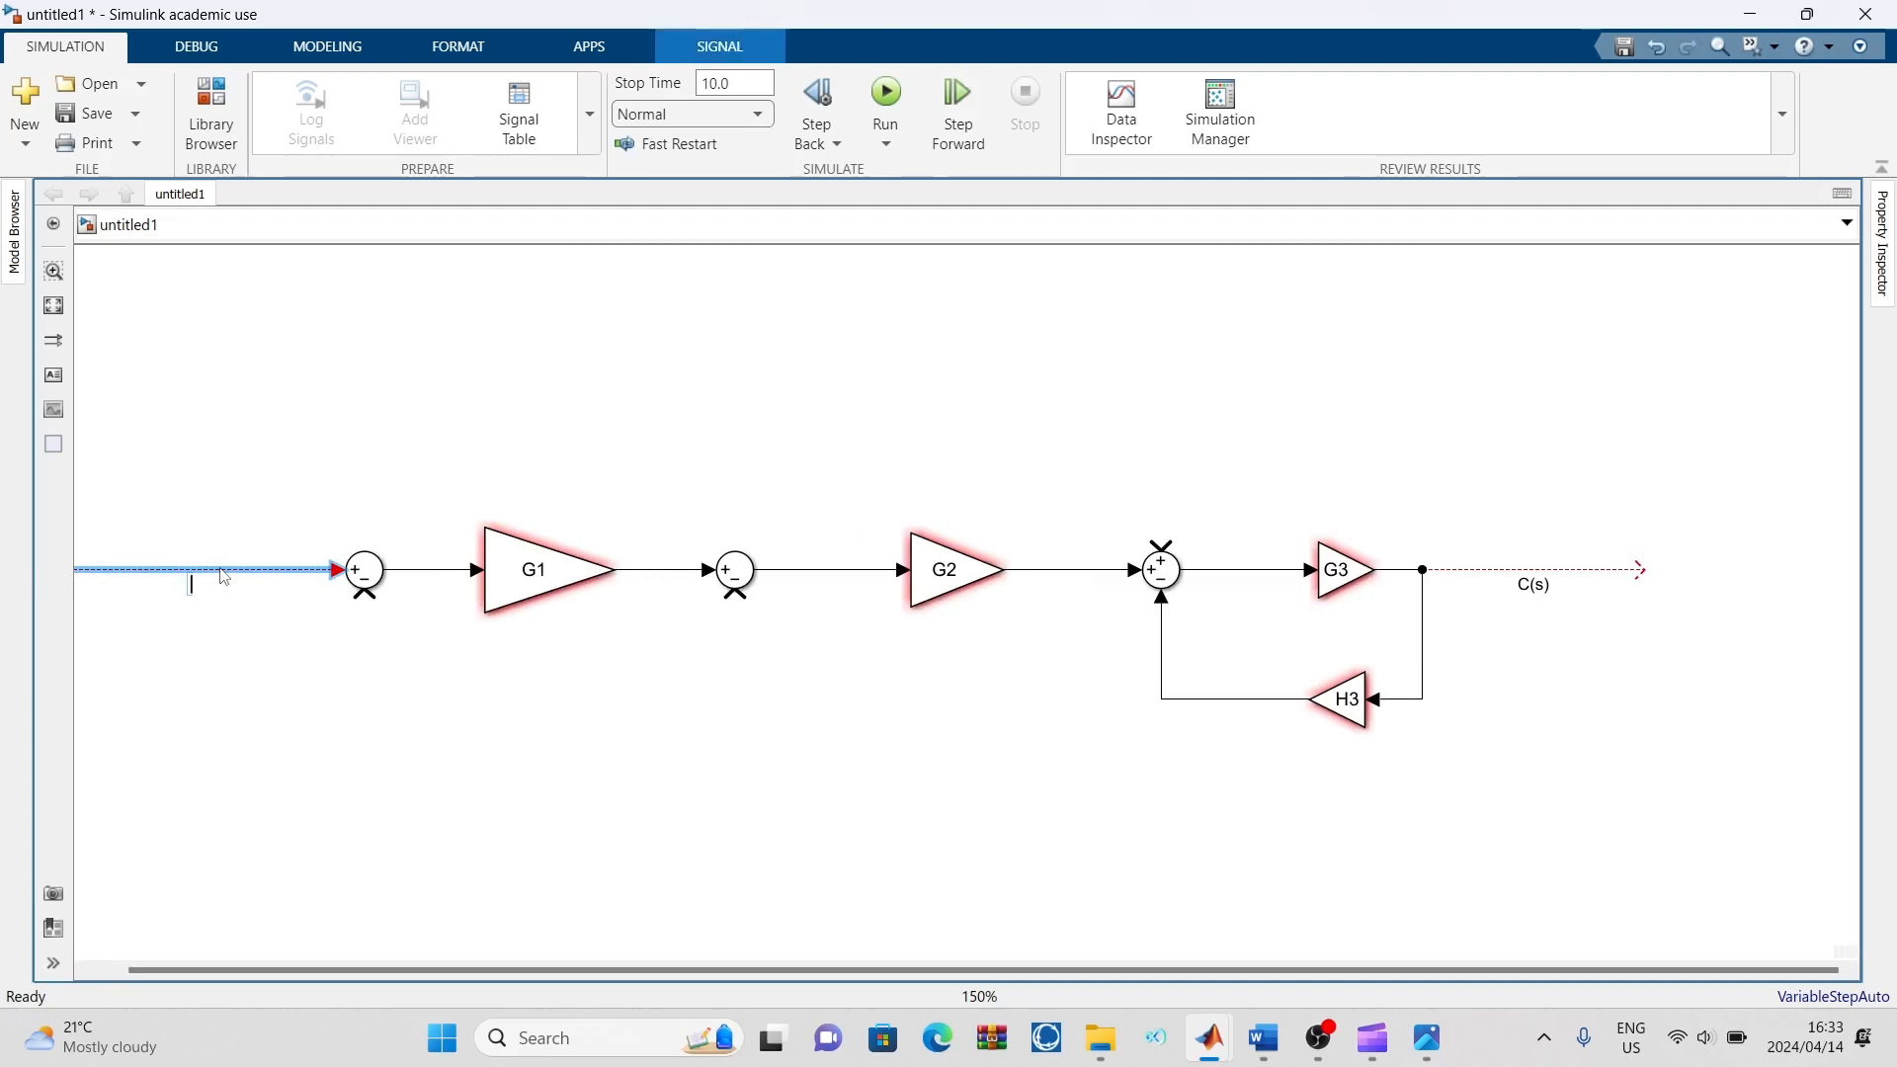
text(R(s))
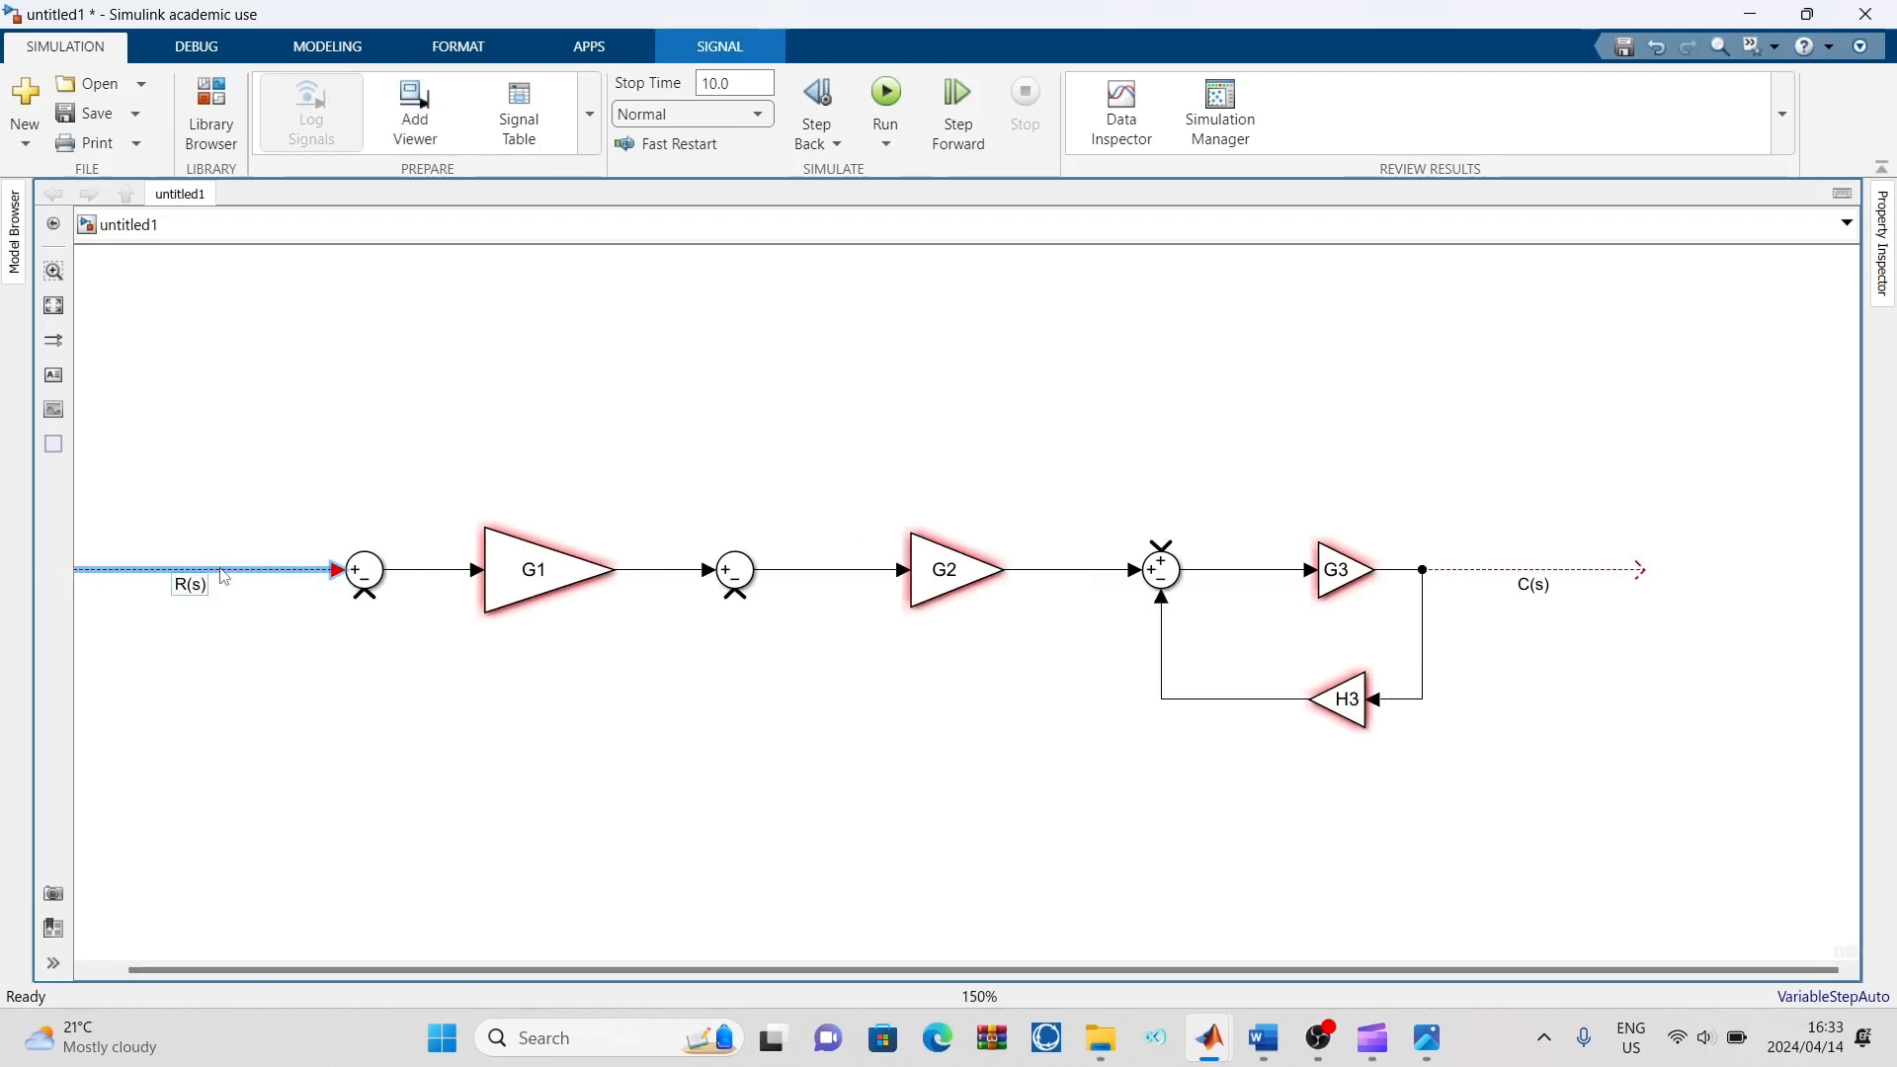
click(447, 711)
key(space)
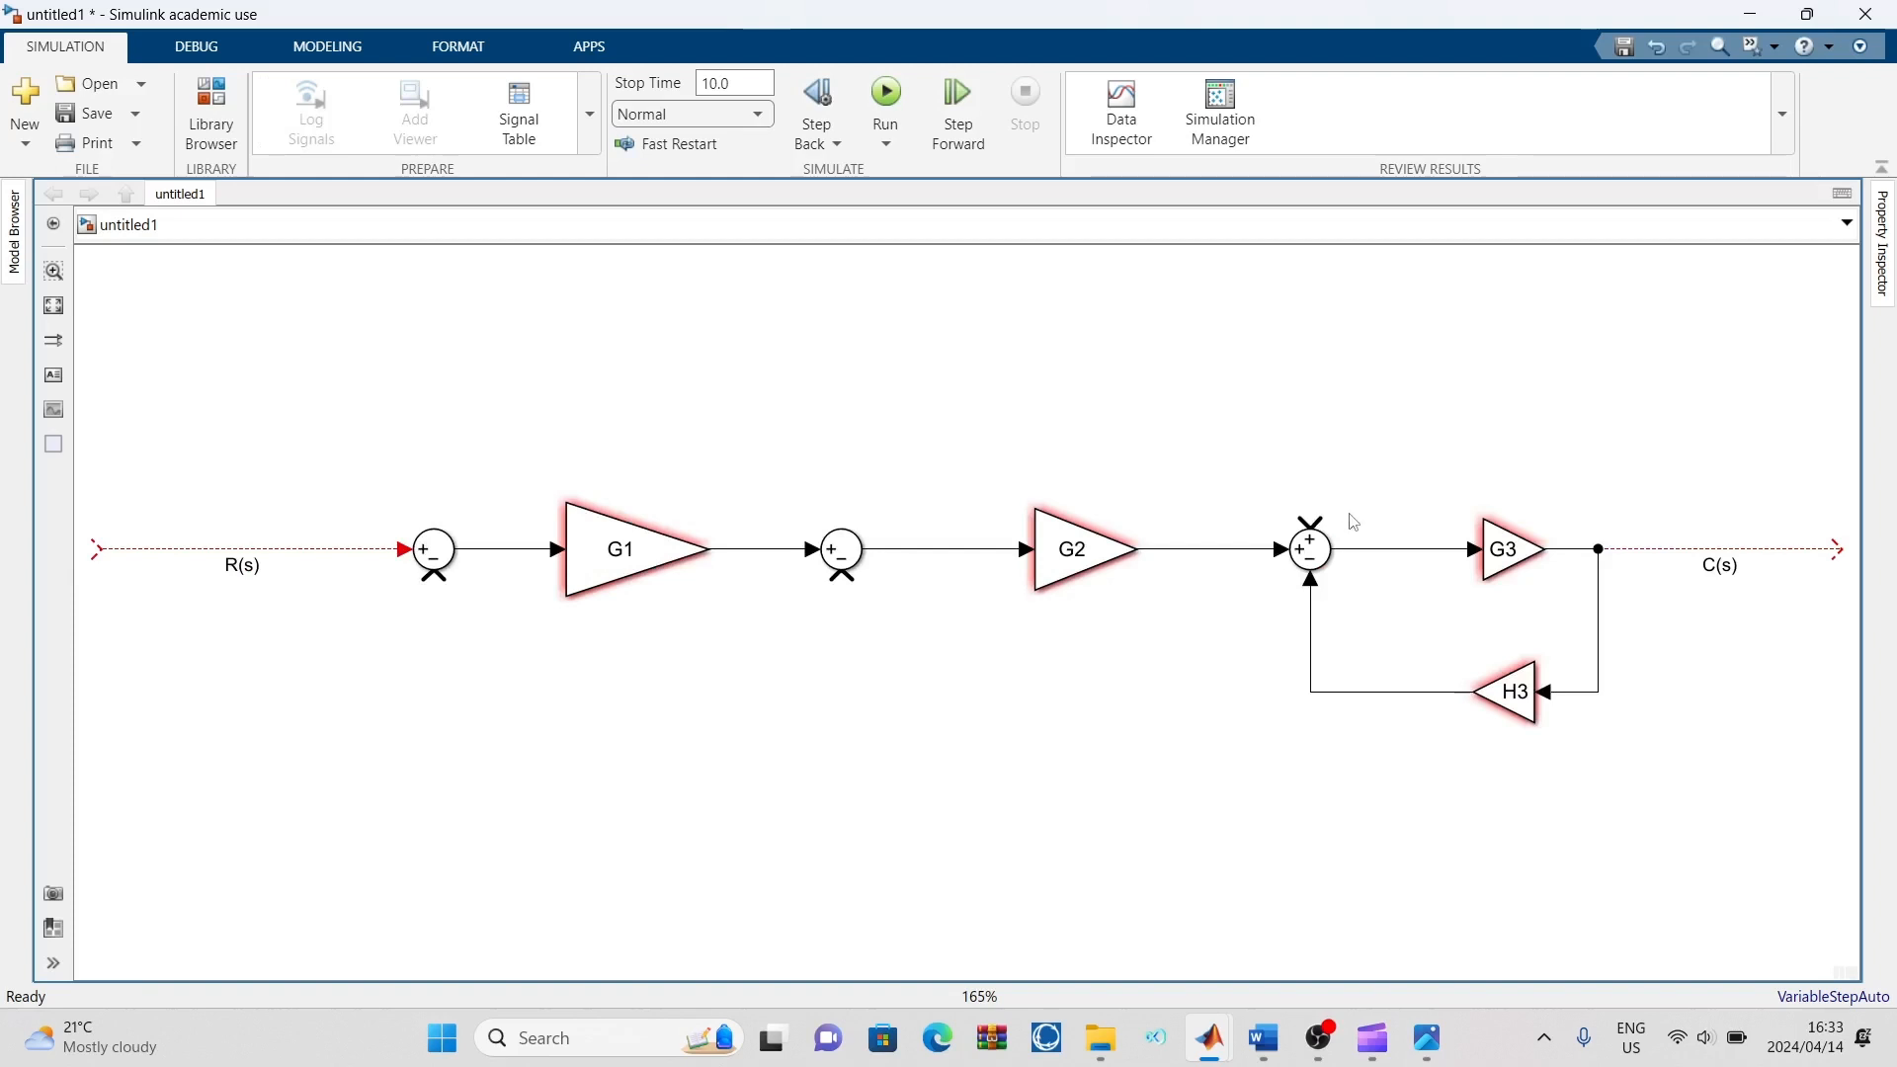
Following the reference diagram, connect the third Sum block's upper plus input to the line between the second Sum block and G2
click(1429, 1039)
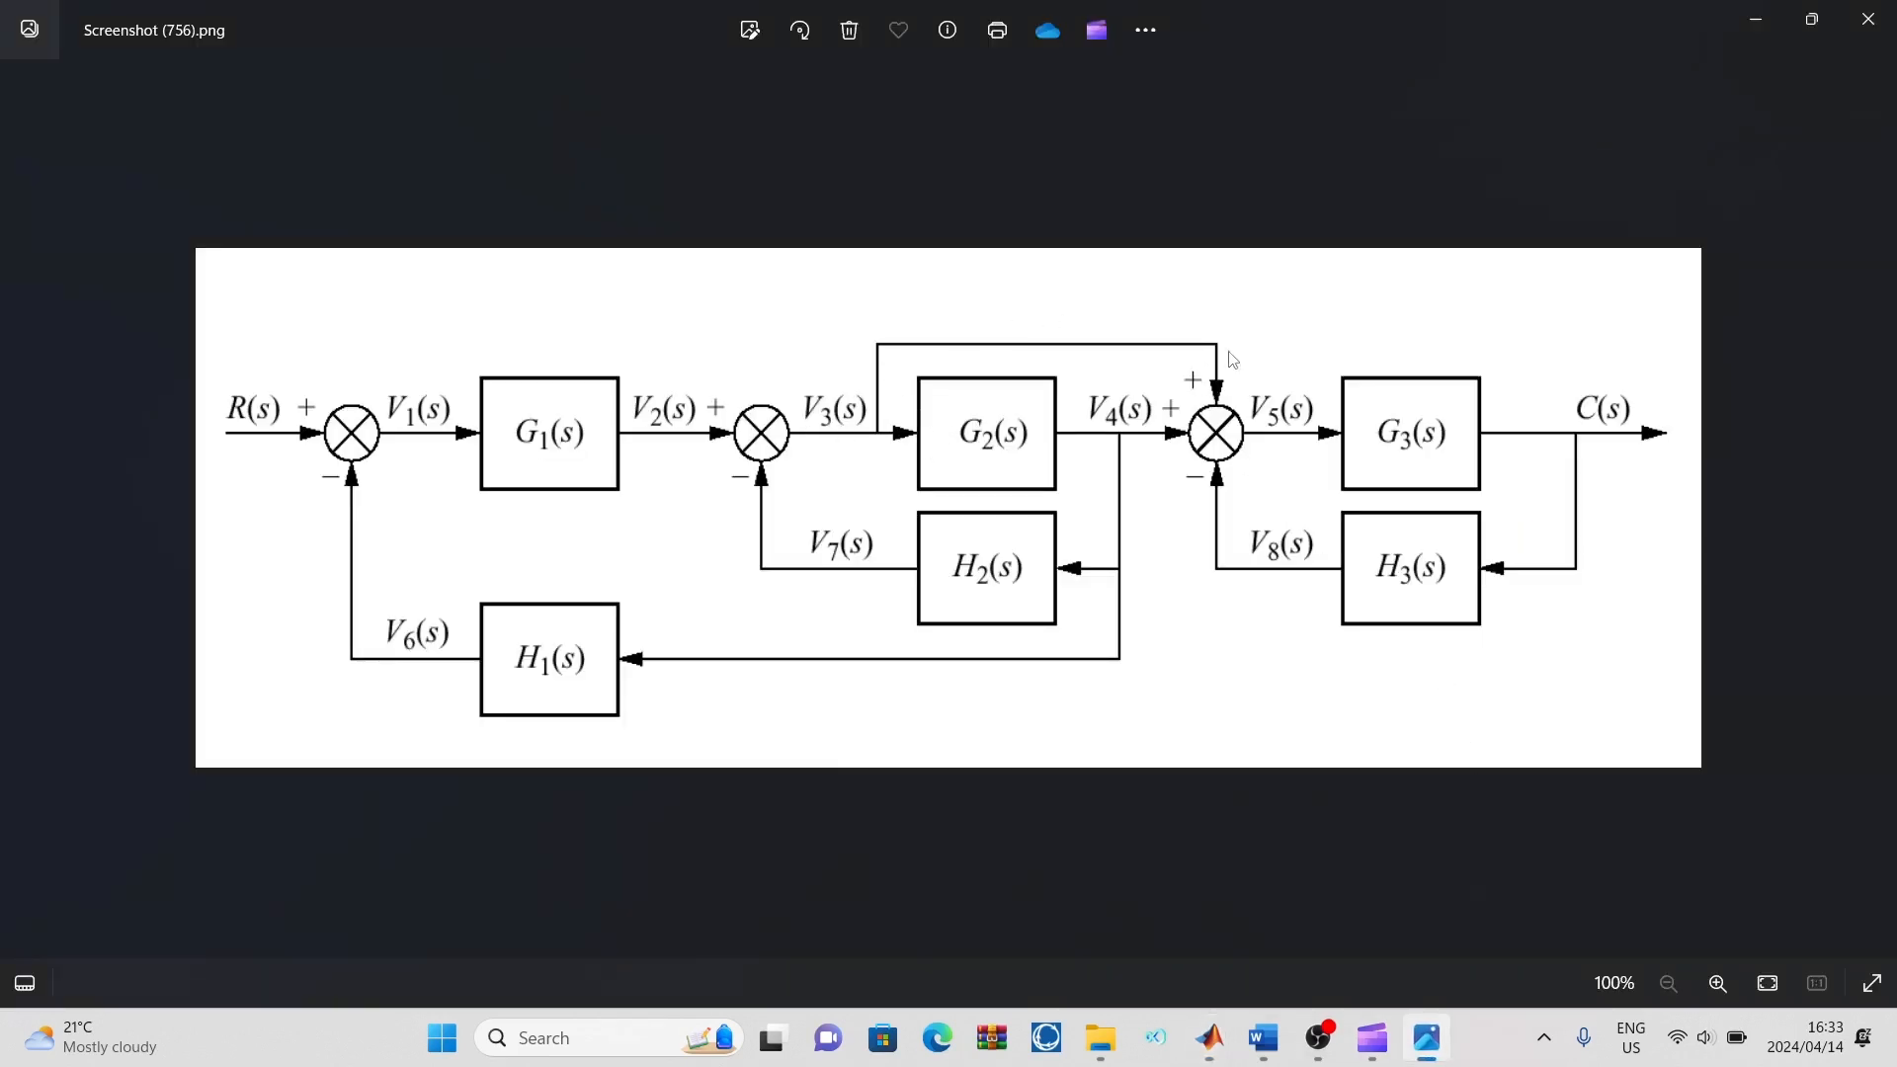
mouse_move(1215, 1037)
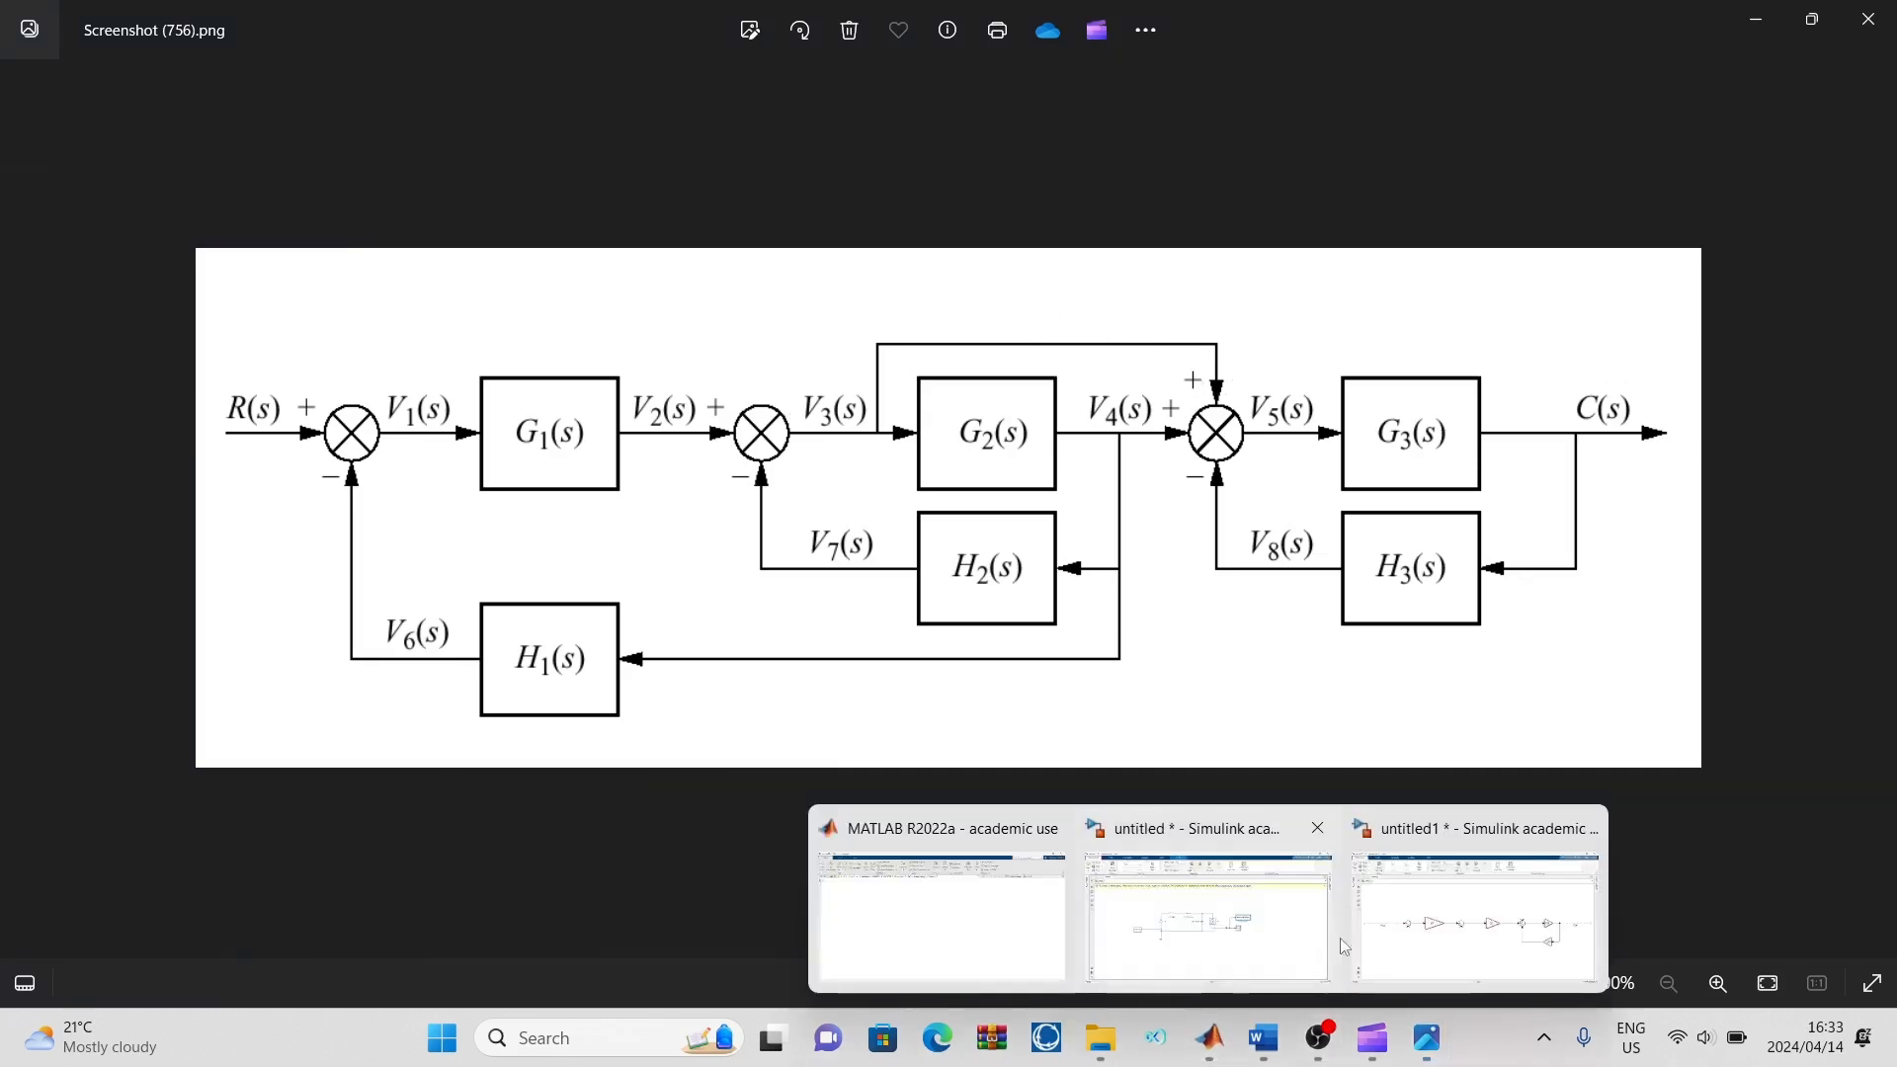
click(1462, 914)
mouse_move(1308, 511)
mouse_down()
mouse_move(1008, 428)
mouse_move(868, 499)
mouse_move(916, 547)
mouse_up()
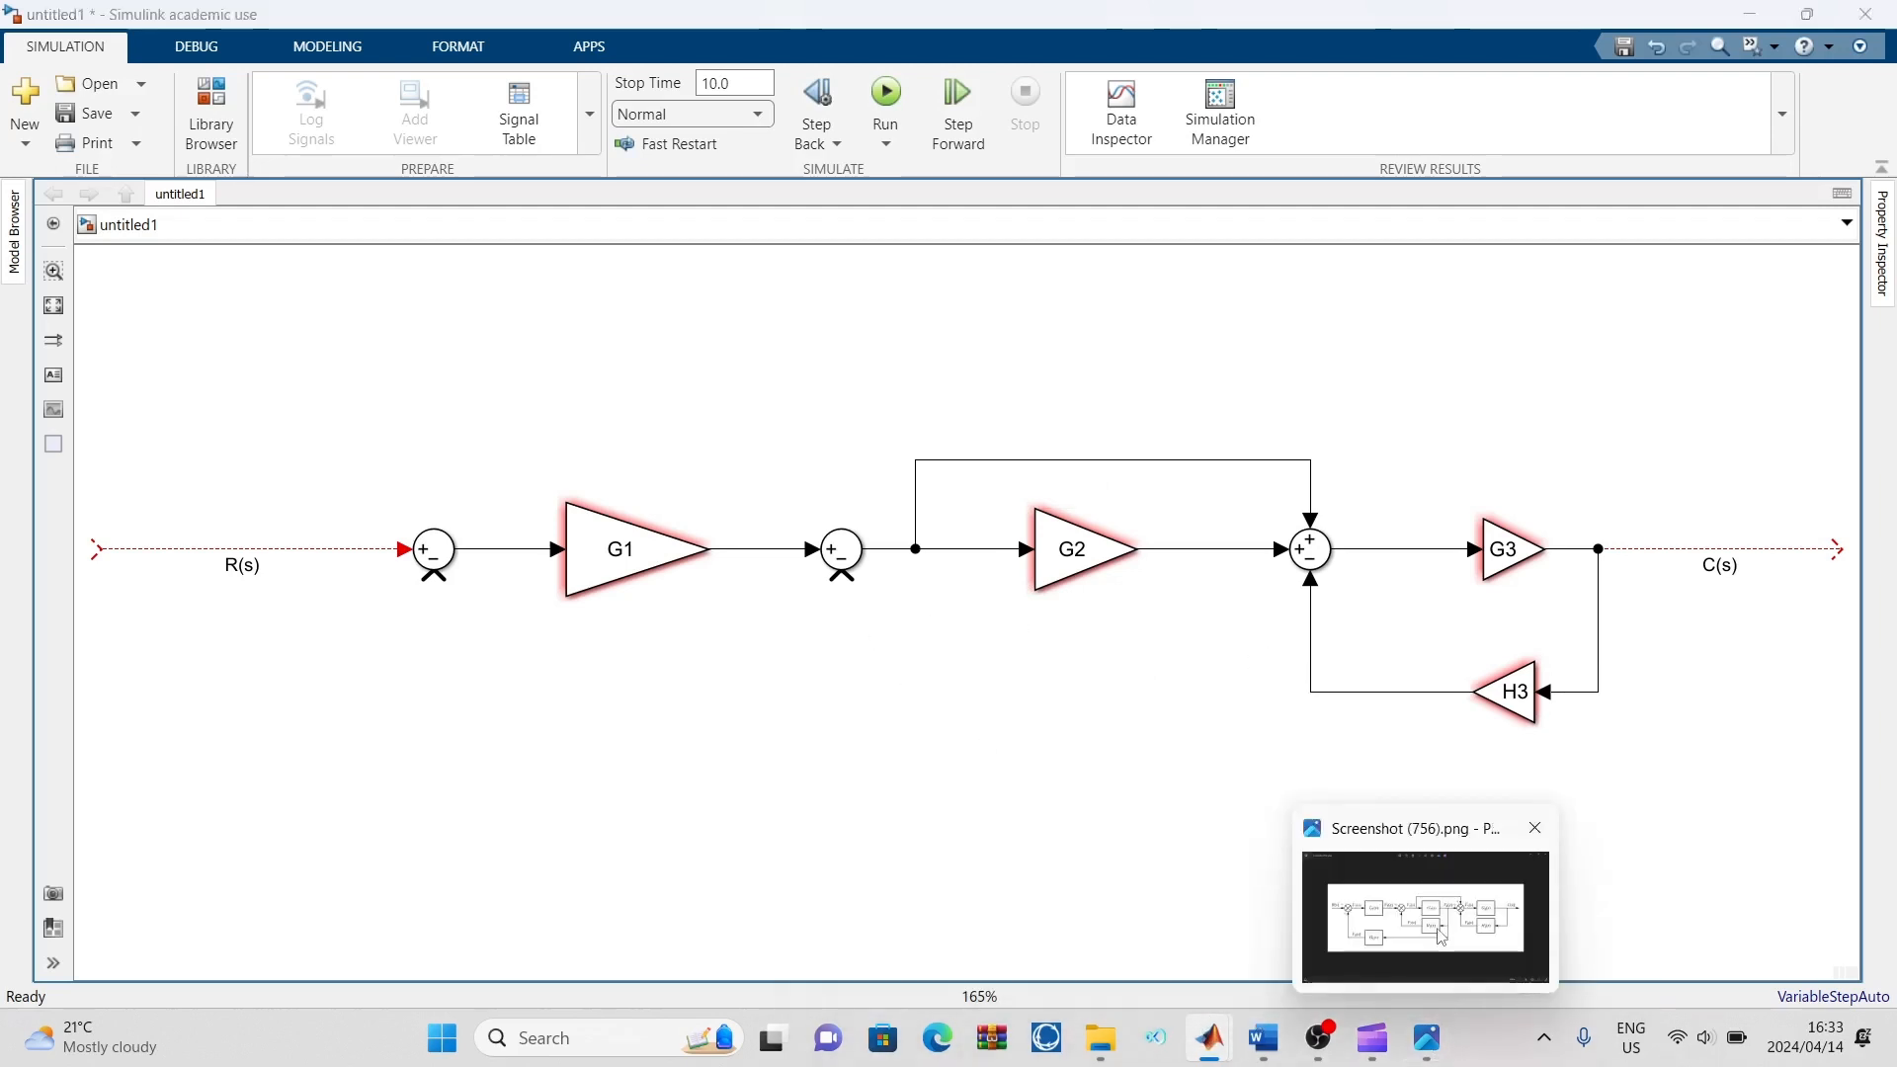
Check the reference diagram, then add a Gain block below G2 and rotate it to point back towards the second Sum block
click(1428, 1036)
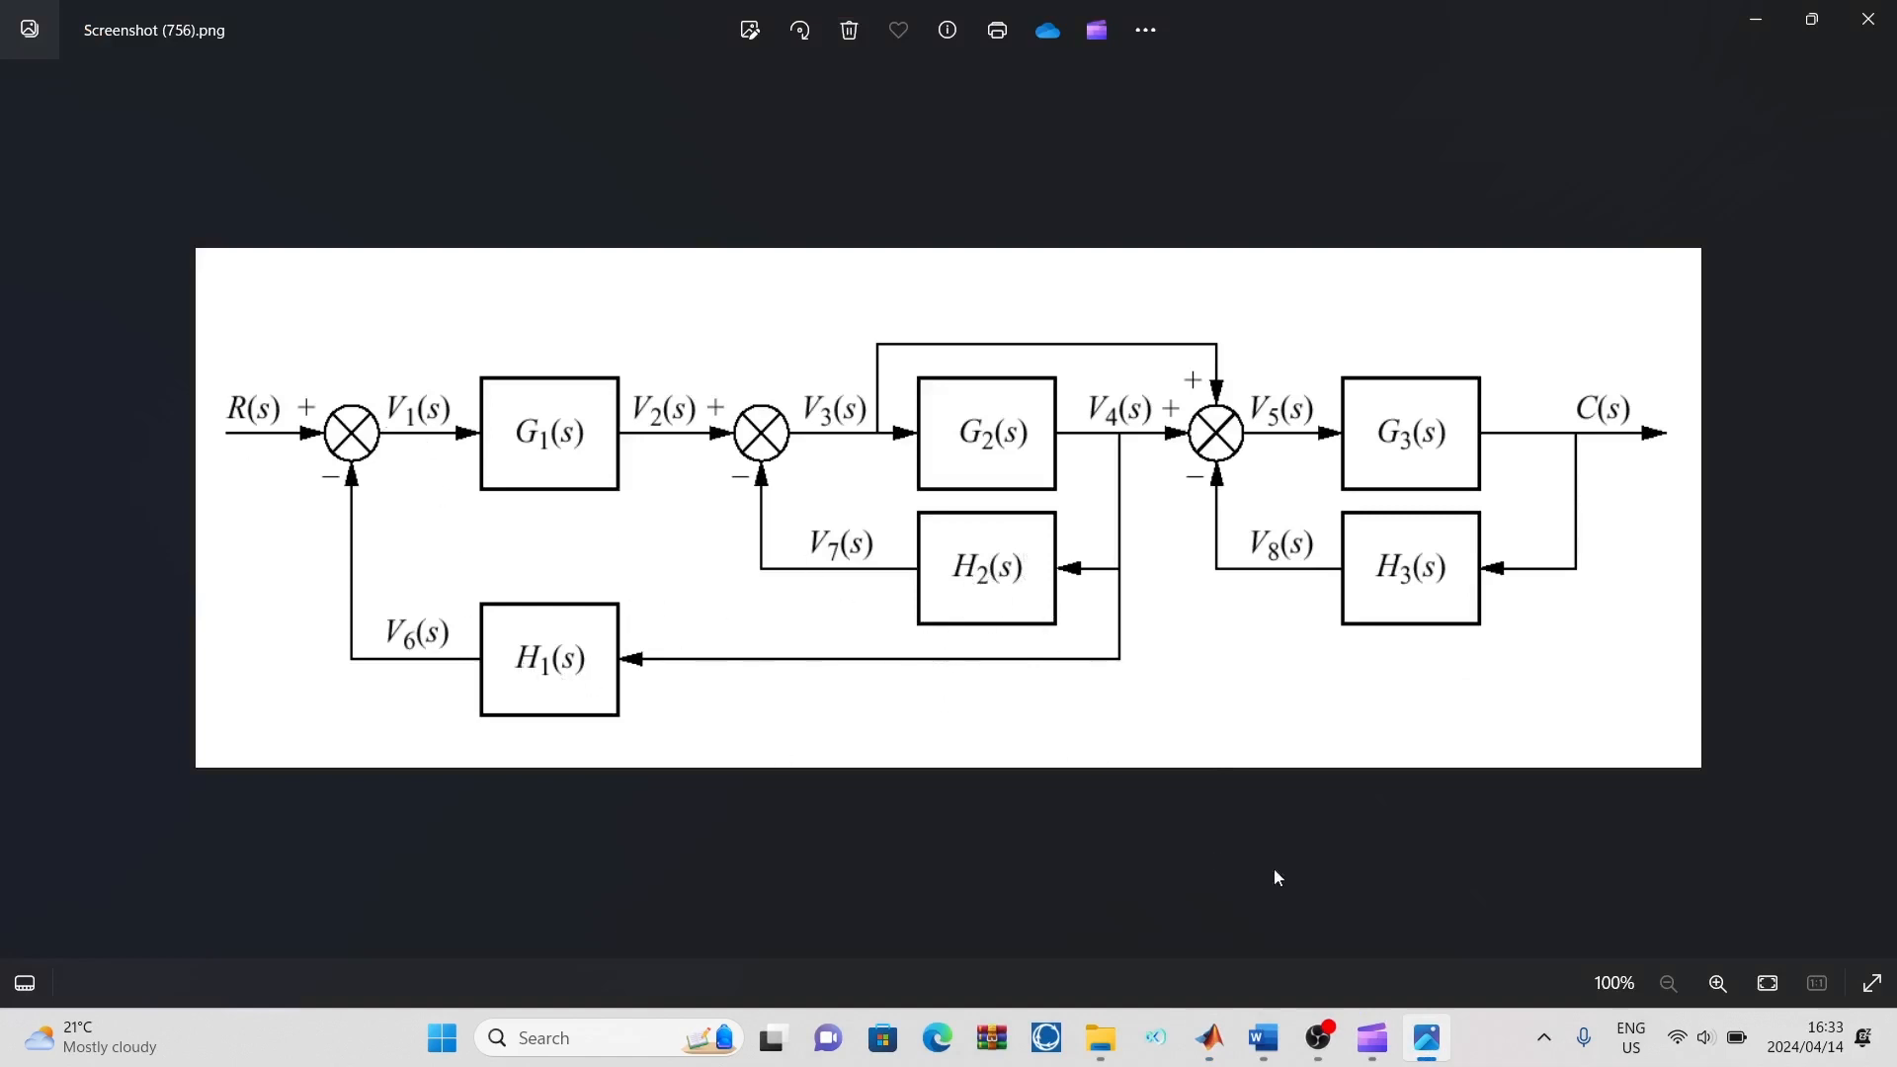
mouse_move(1207, 1033)
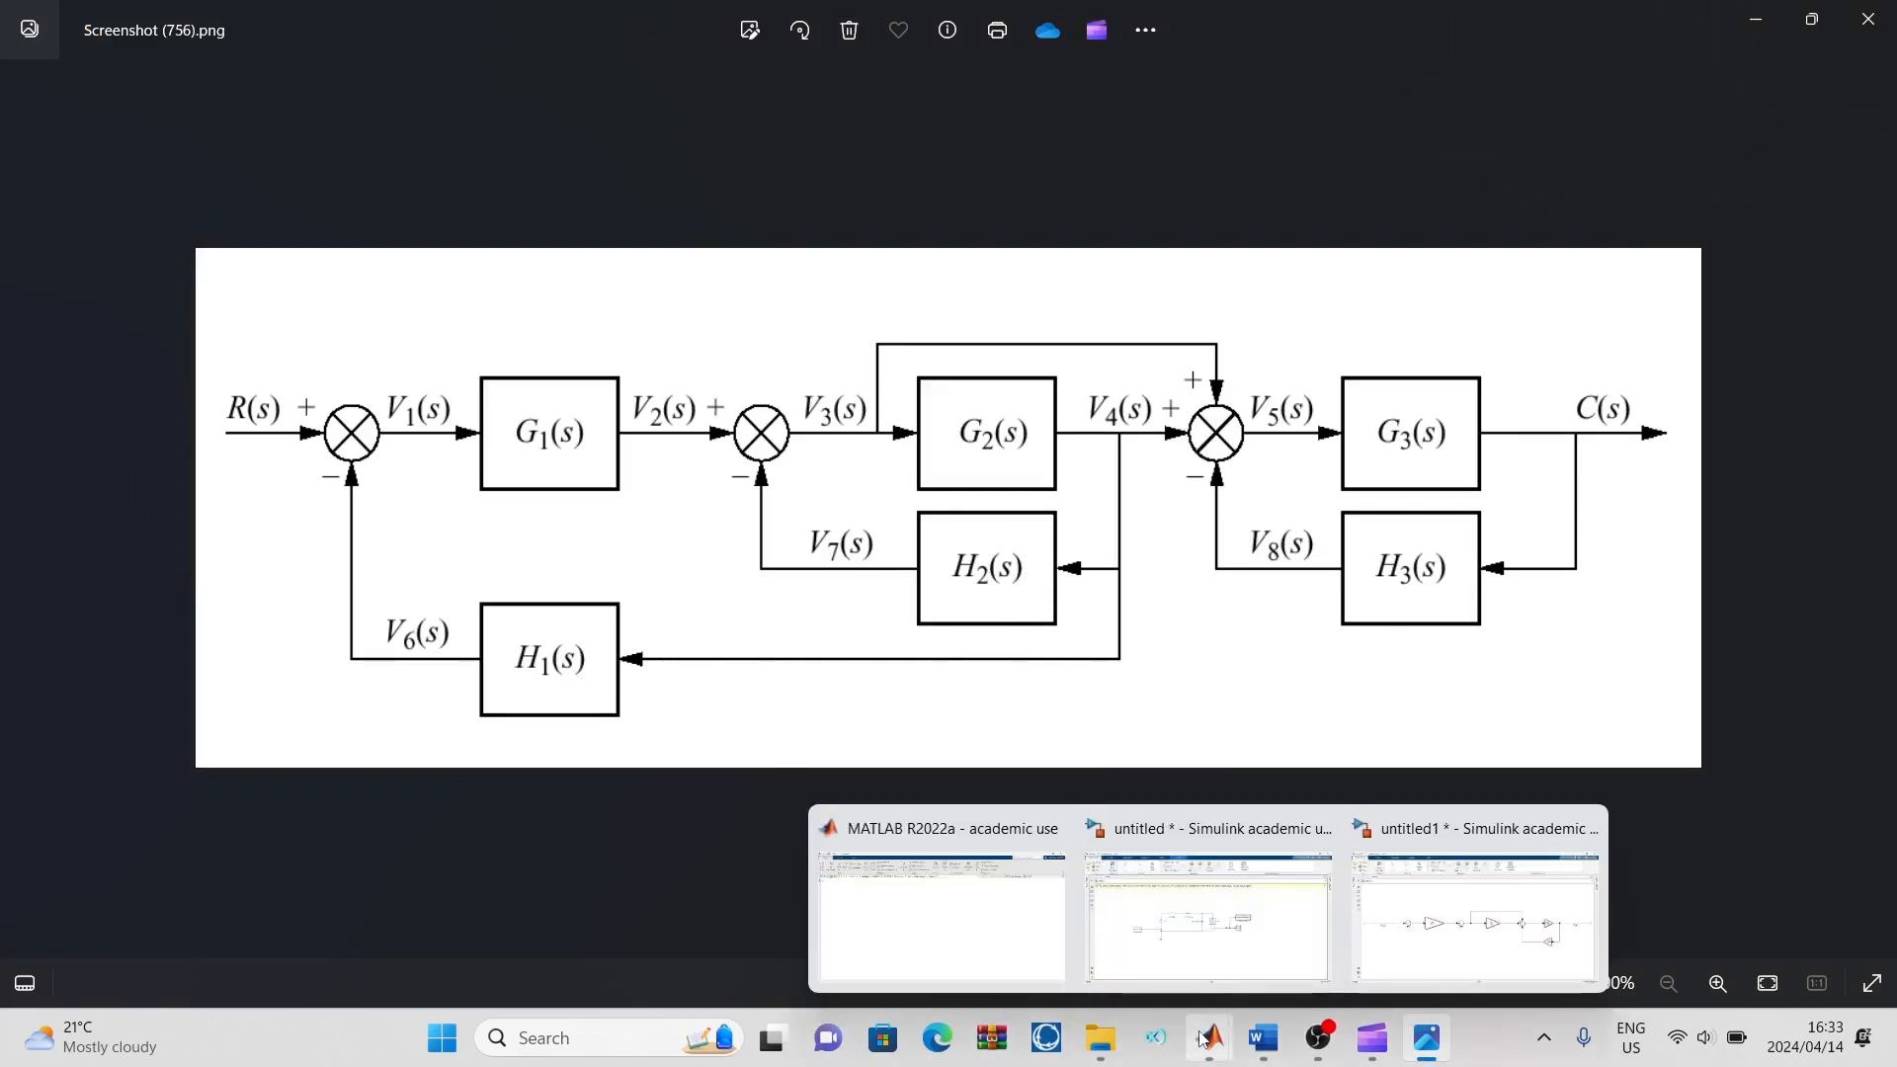
click(1499, 948)
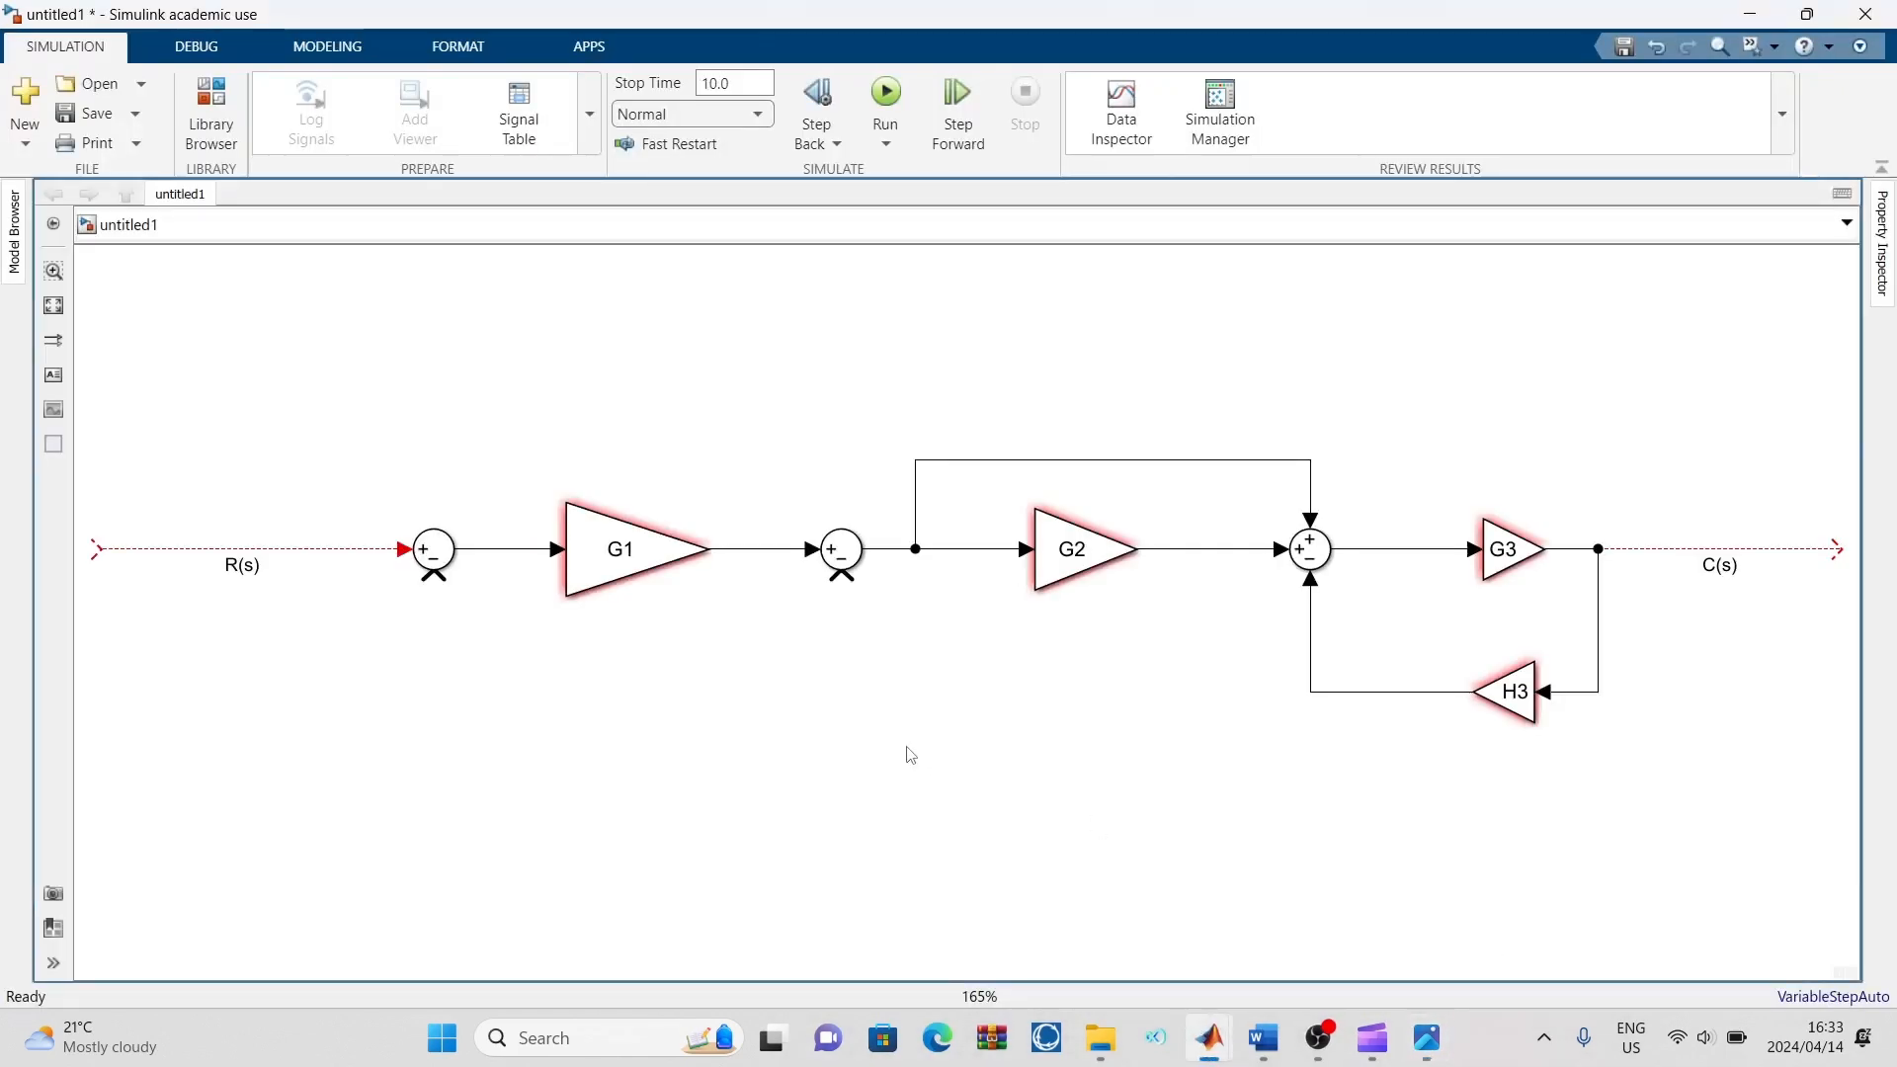
double_click(910, 754)
text(gain)
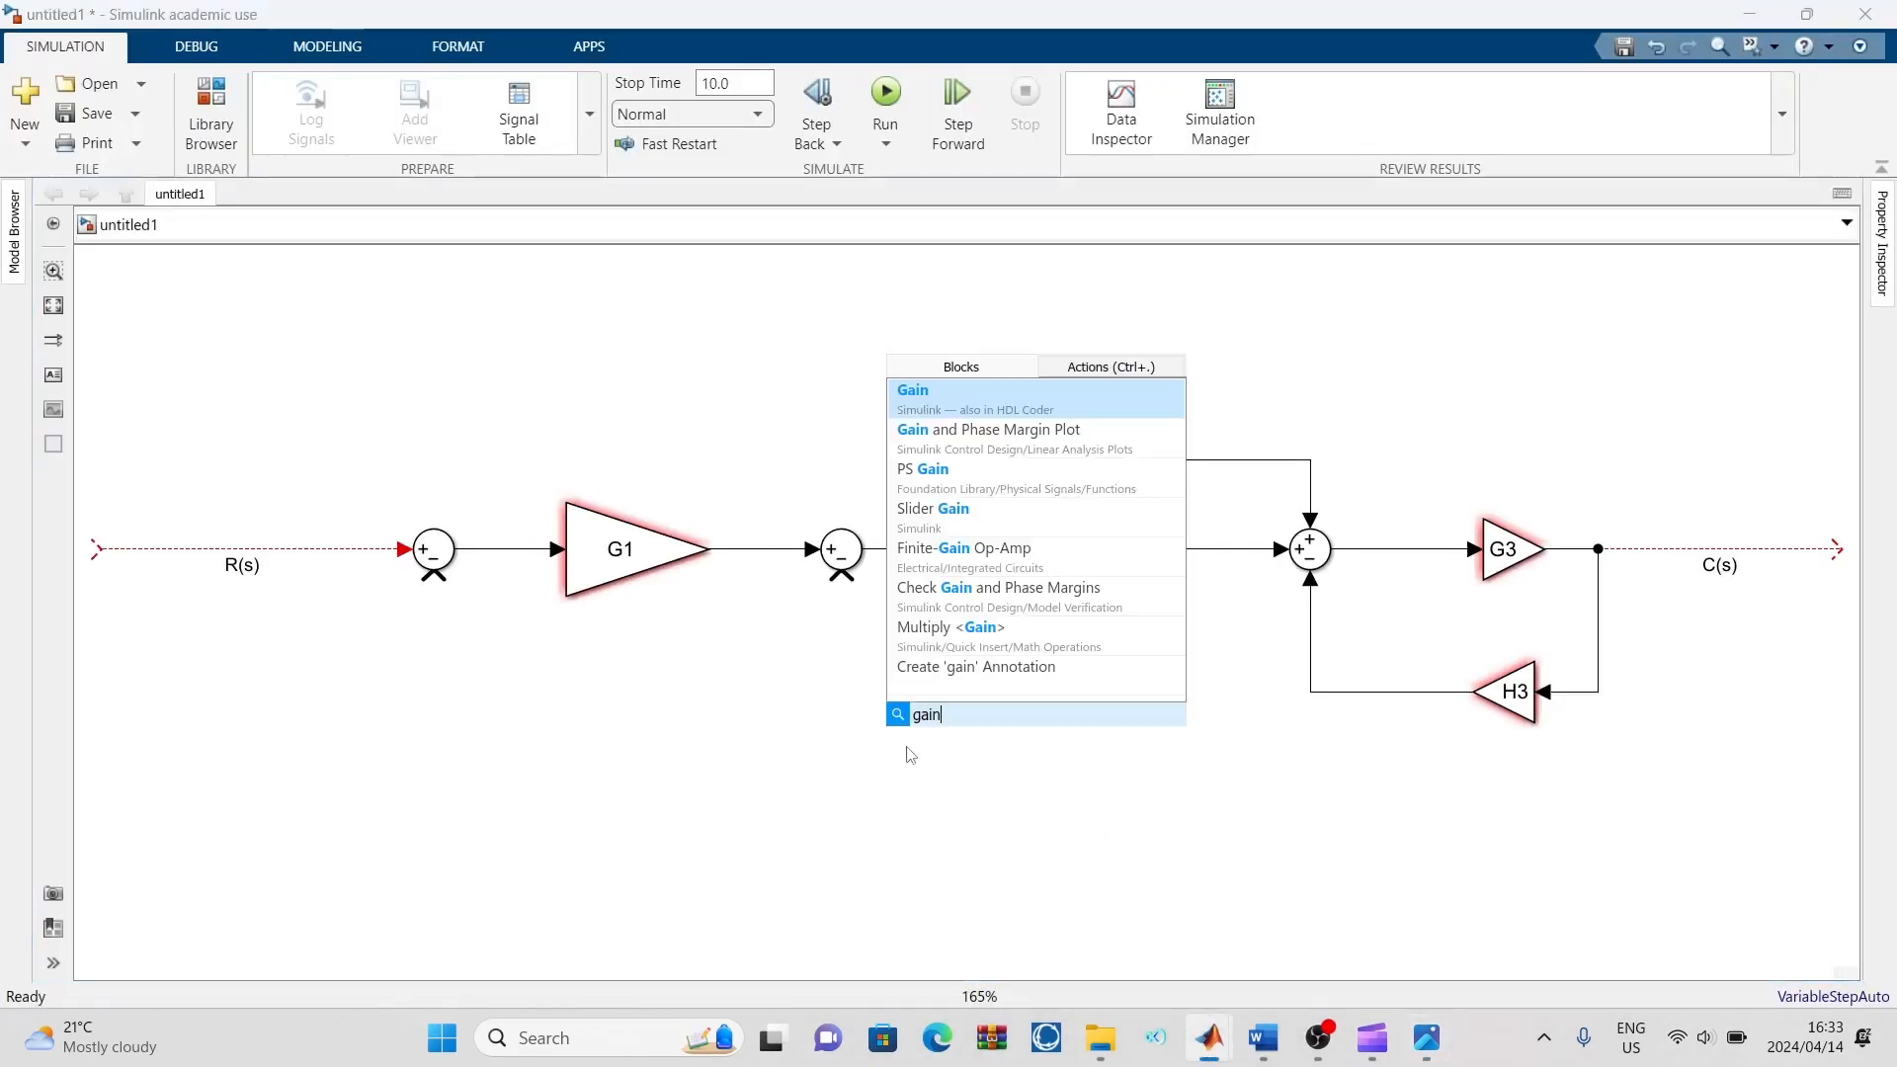
click(1049, 407)
drag(912, 743, 995, 684)
key(ctrl+r)
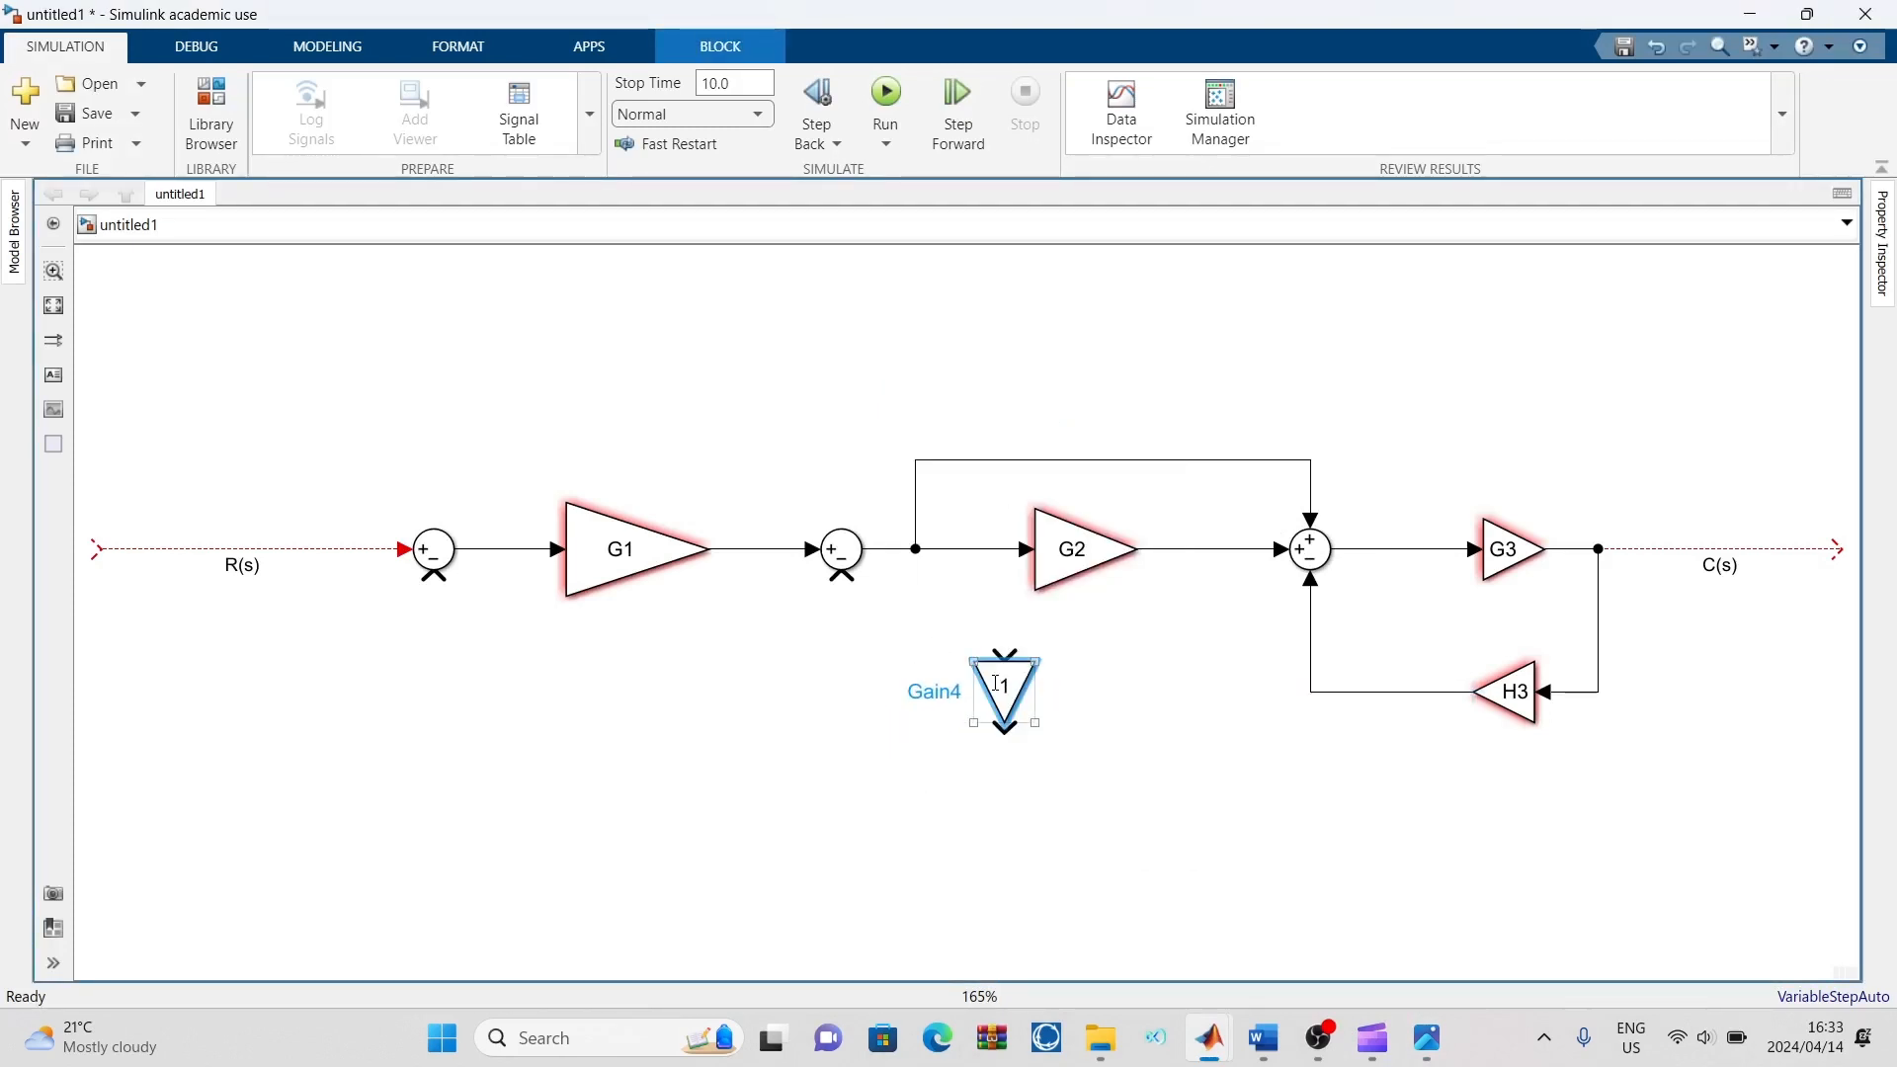
key(ctrl+r)
click(990, 793)
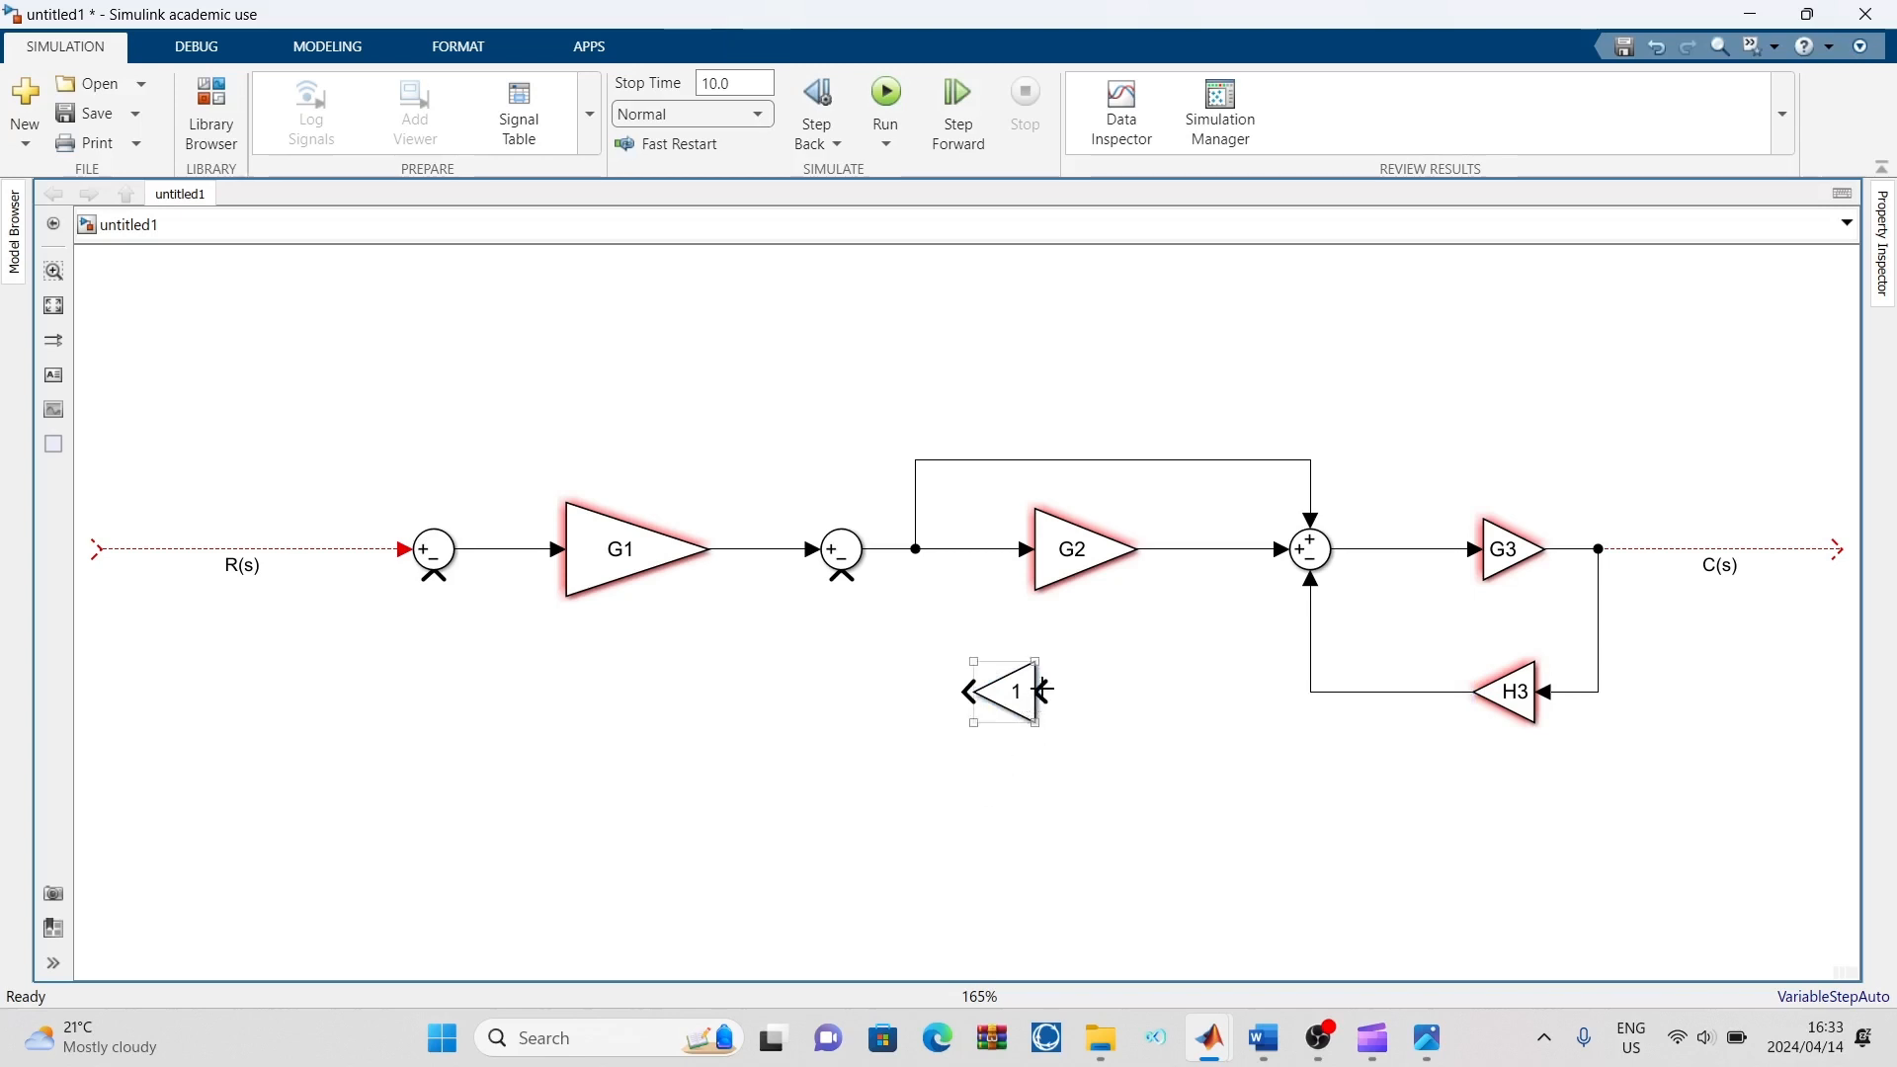
Add another Gain block below G1, lower than the previous one, and flip it to point back towards the first Sum block
double_click(833, 788)
text(gain)
key(Return)
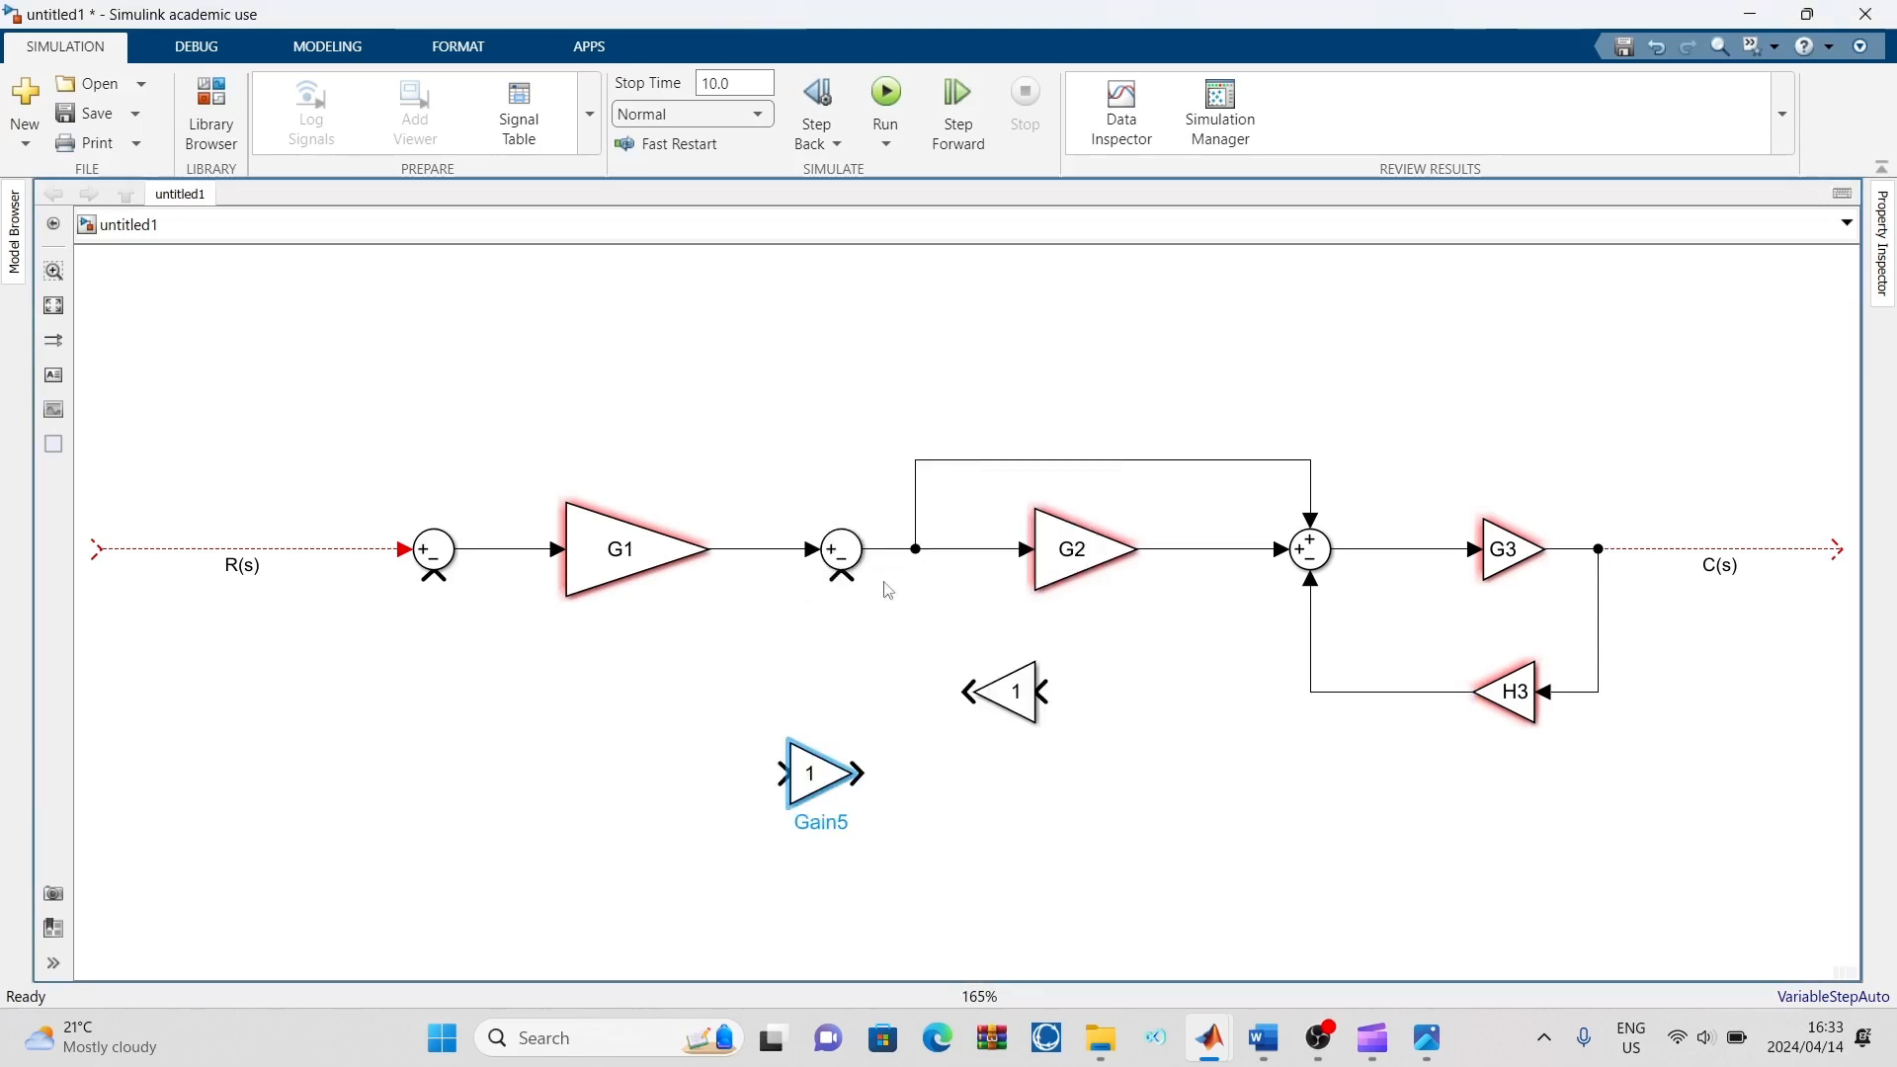
drag(820, 785, 575, 793)
key(ctrl+i)
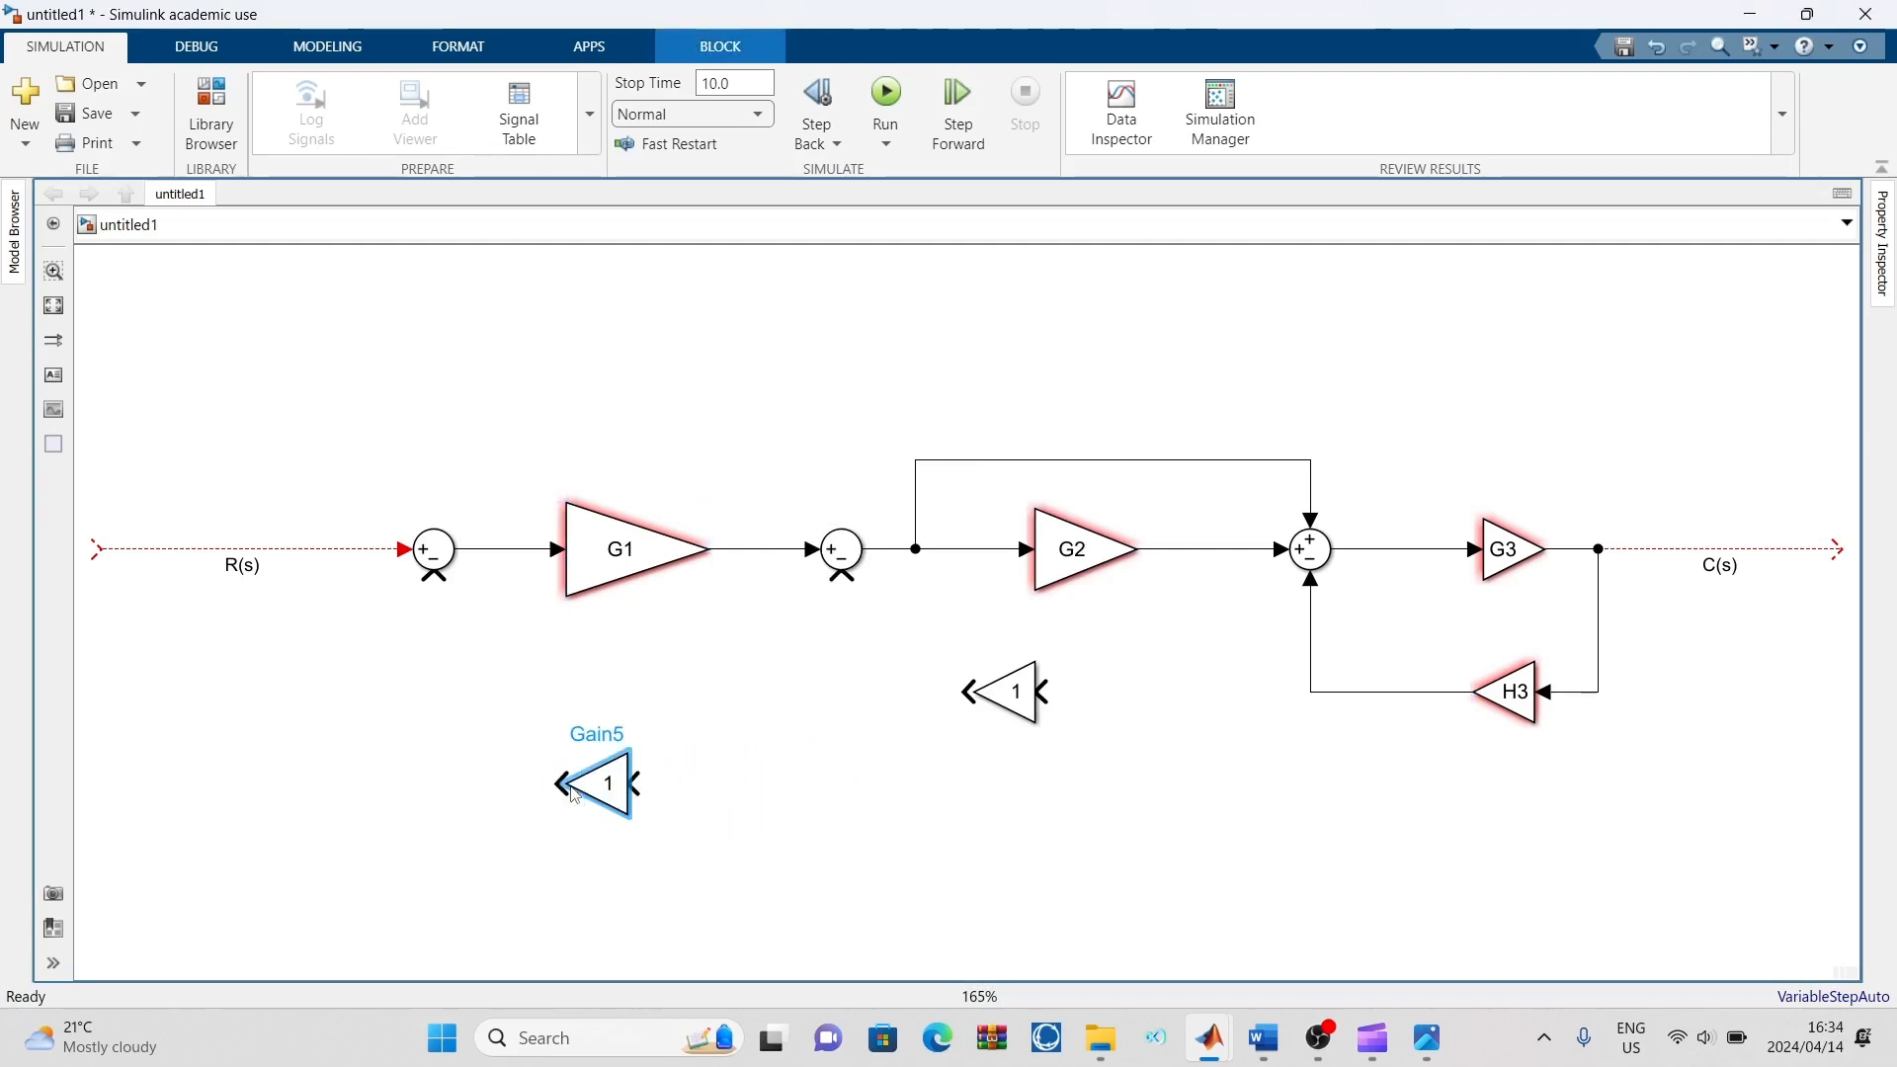
click(728, 774)
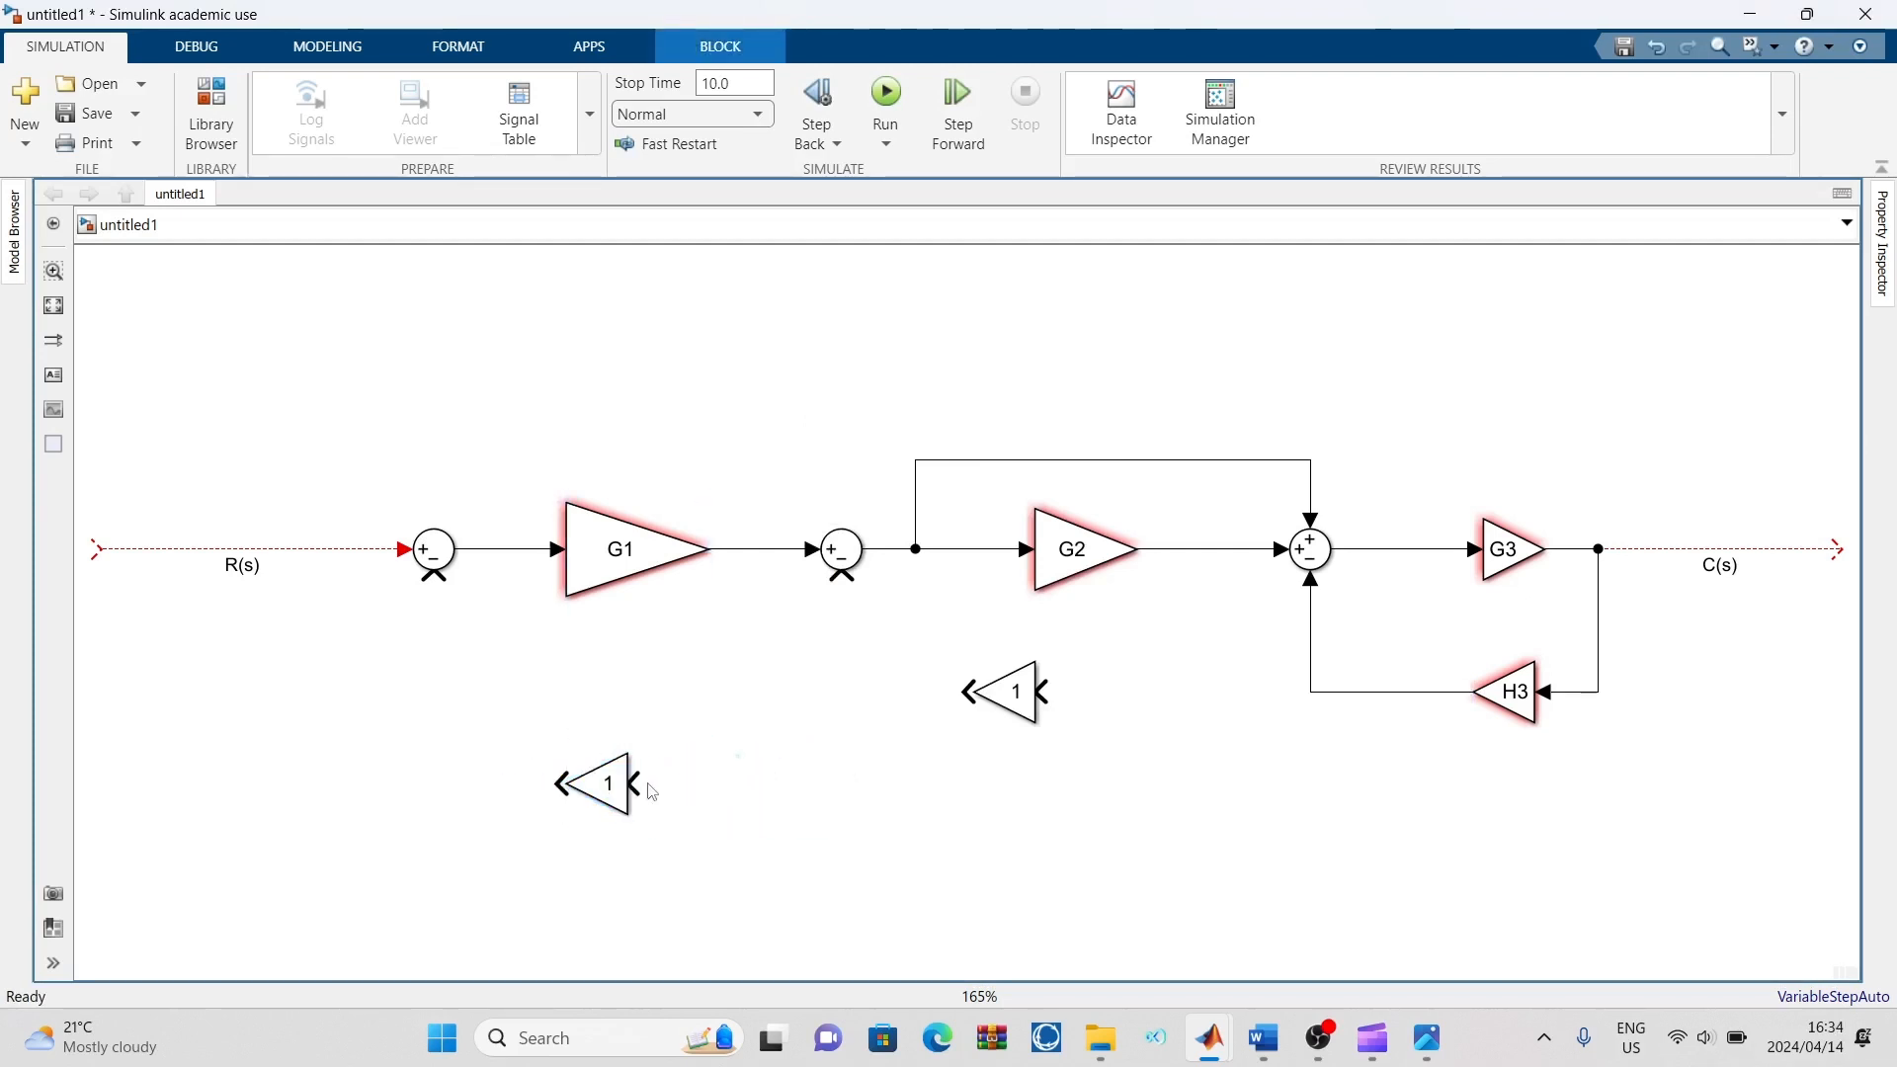
Set the gain of the feedback block below G2 to H2 and close its parameters
double_click(1018, 691)
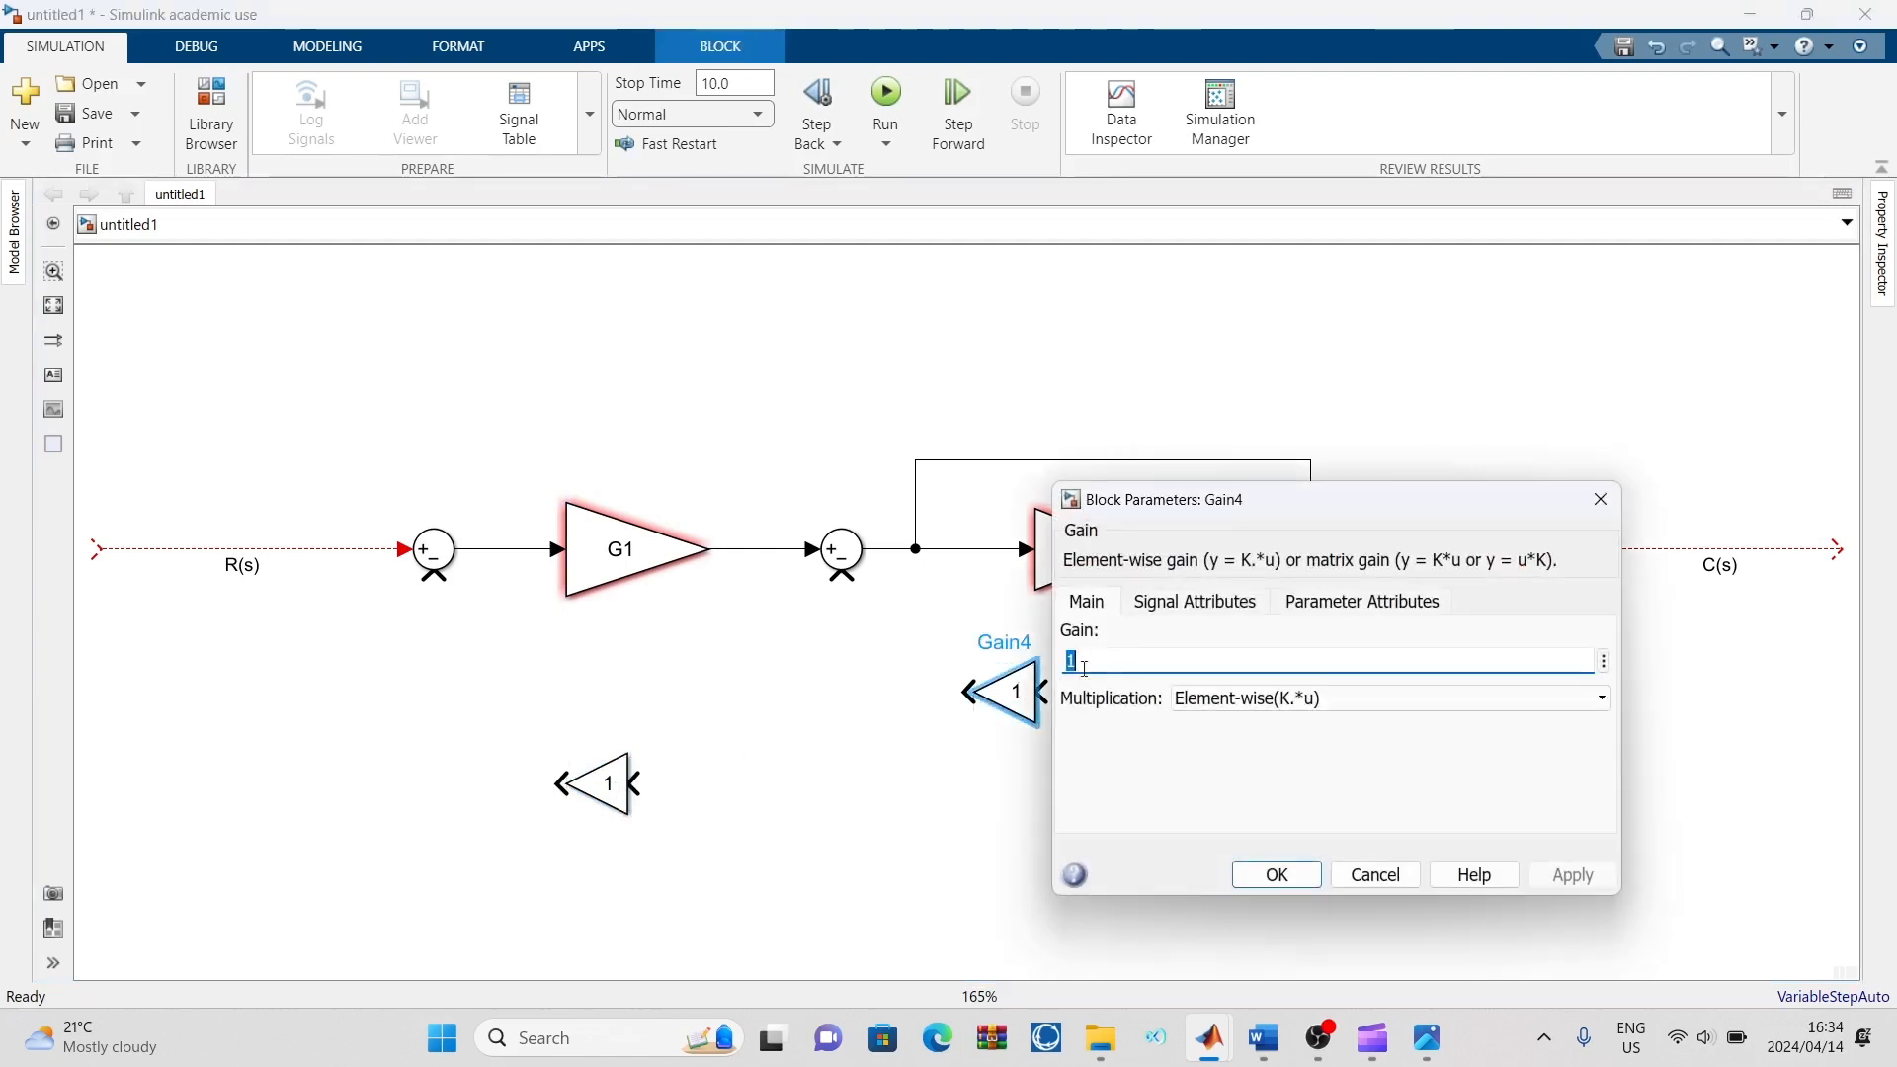
key(BackSpace)
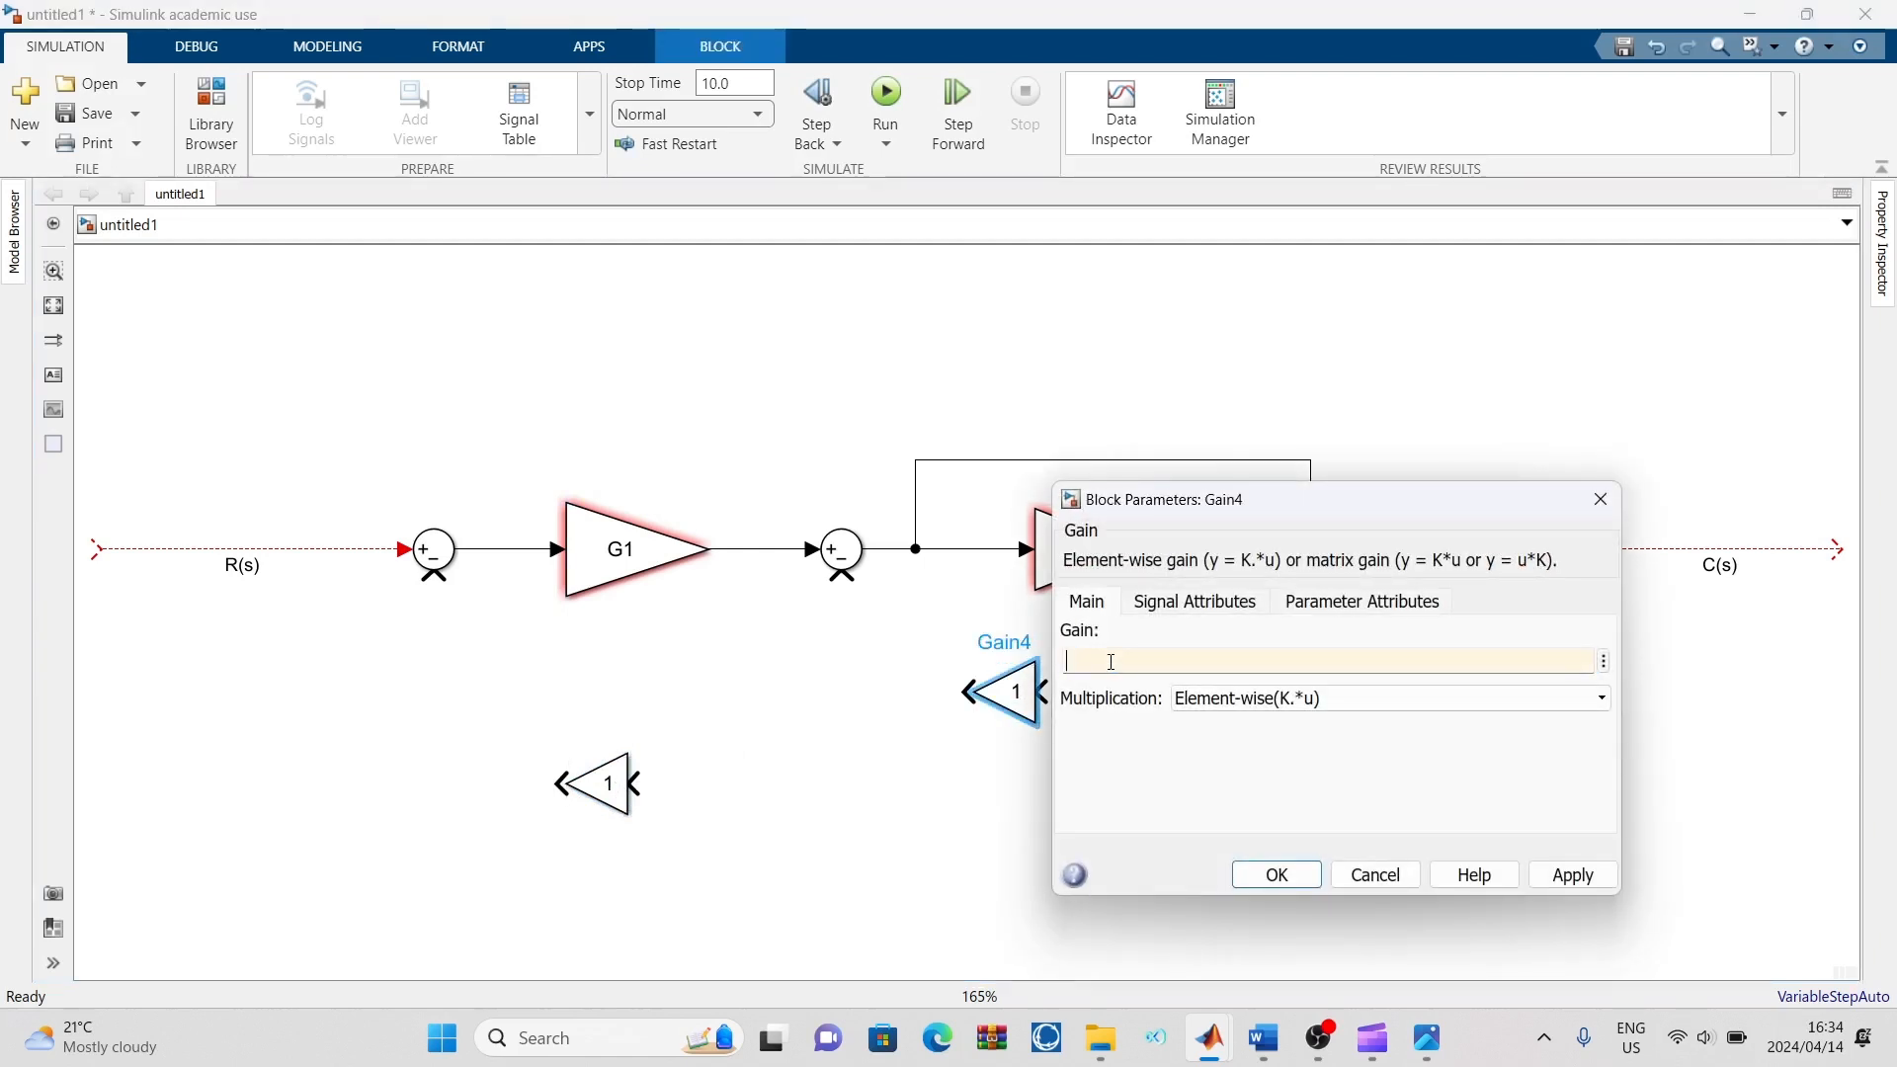
text(H2)
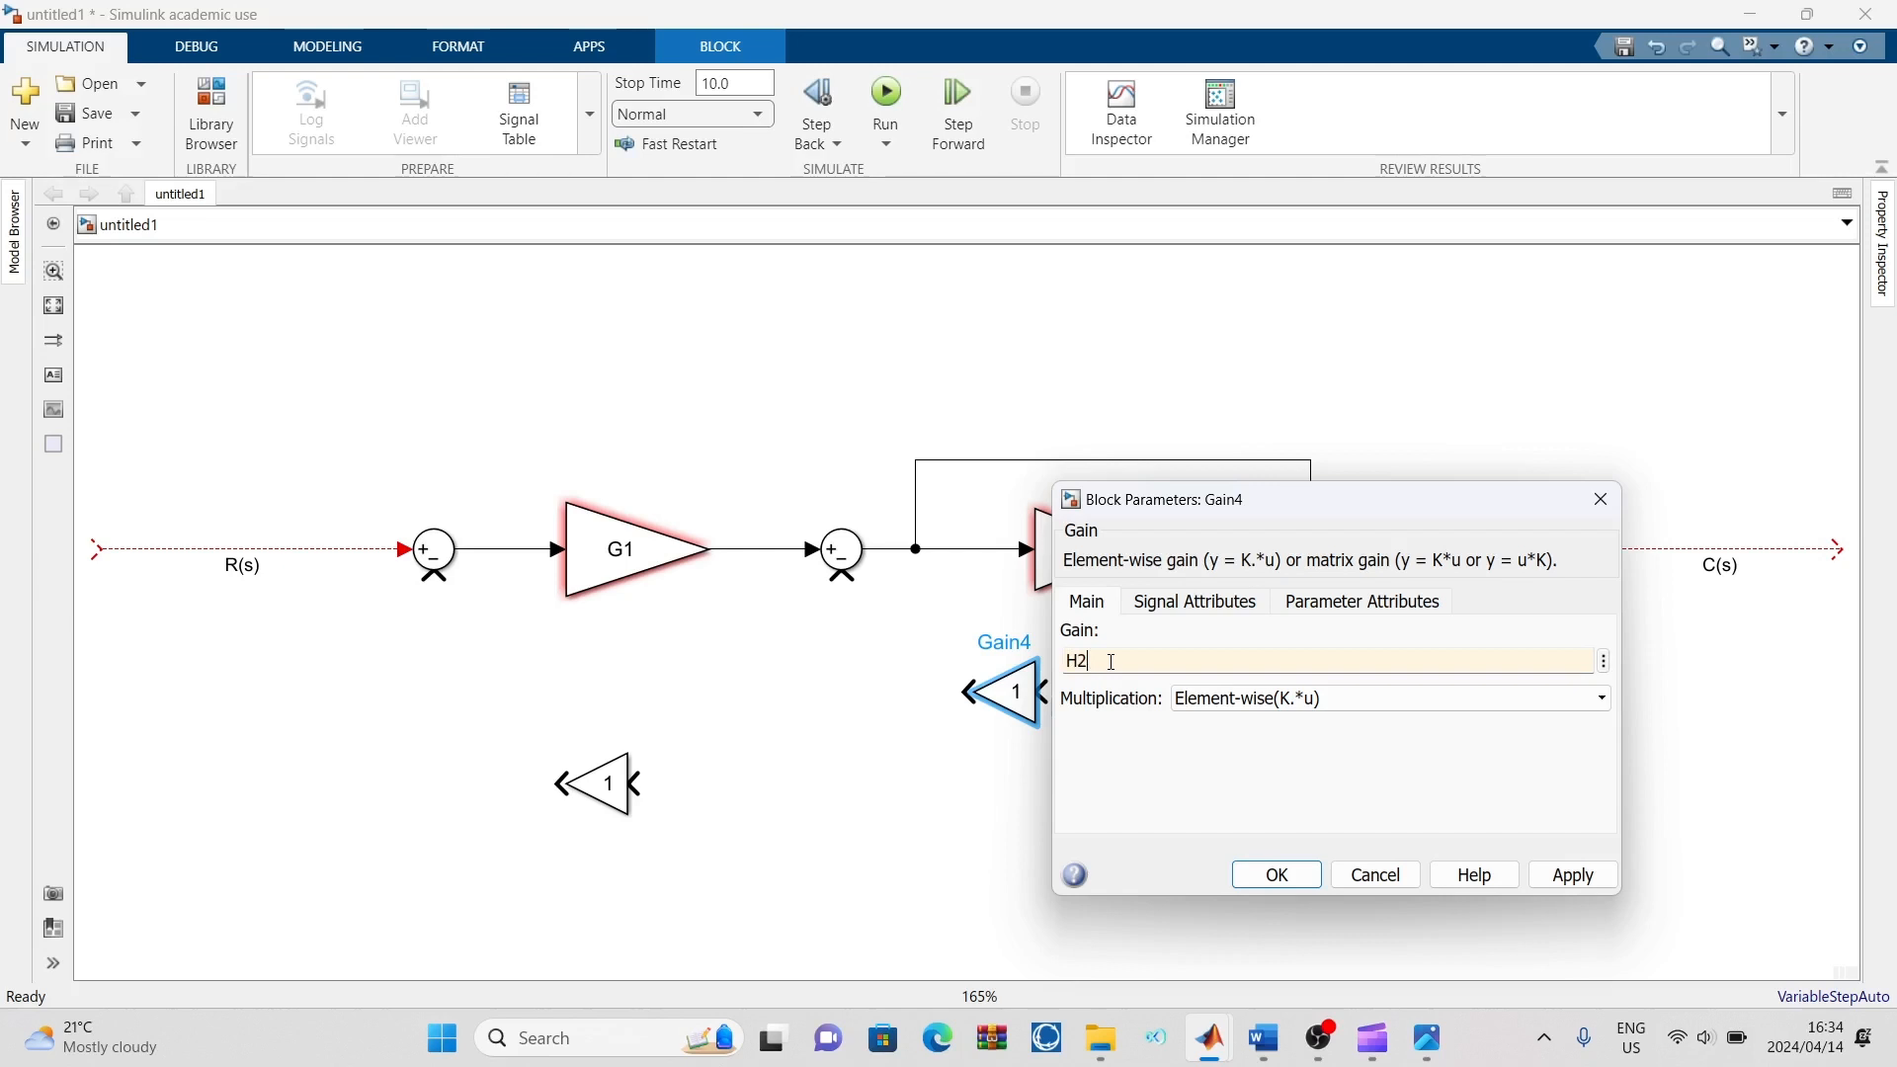
click(1571, 874)
click(1607, 510)
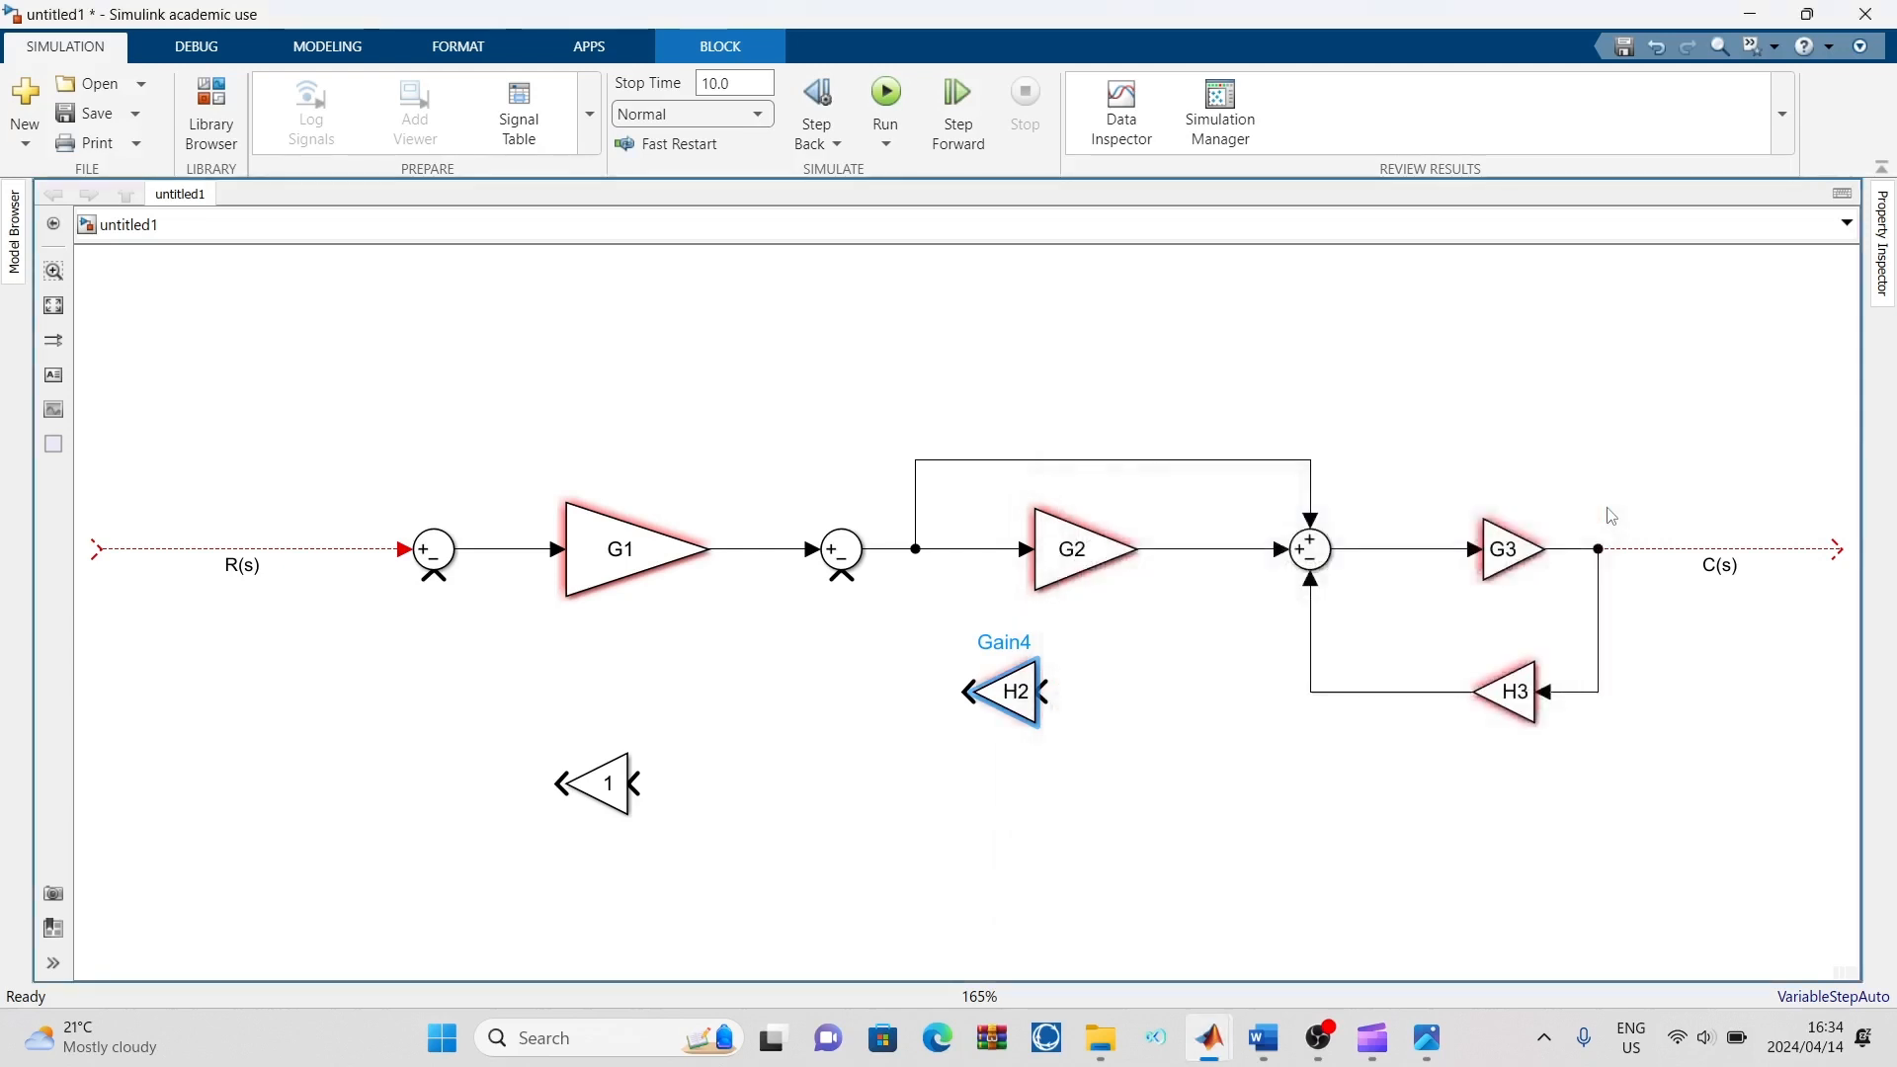
click(1486, 440)
Set the gain of the feedback block below G1 to H1 and close its parameters
double_click(609, 777)
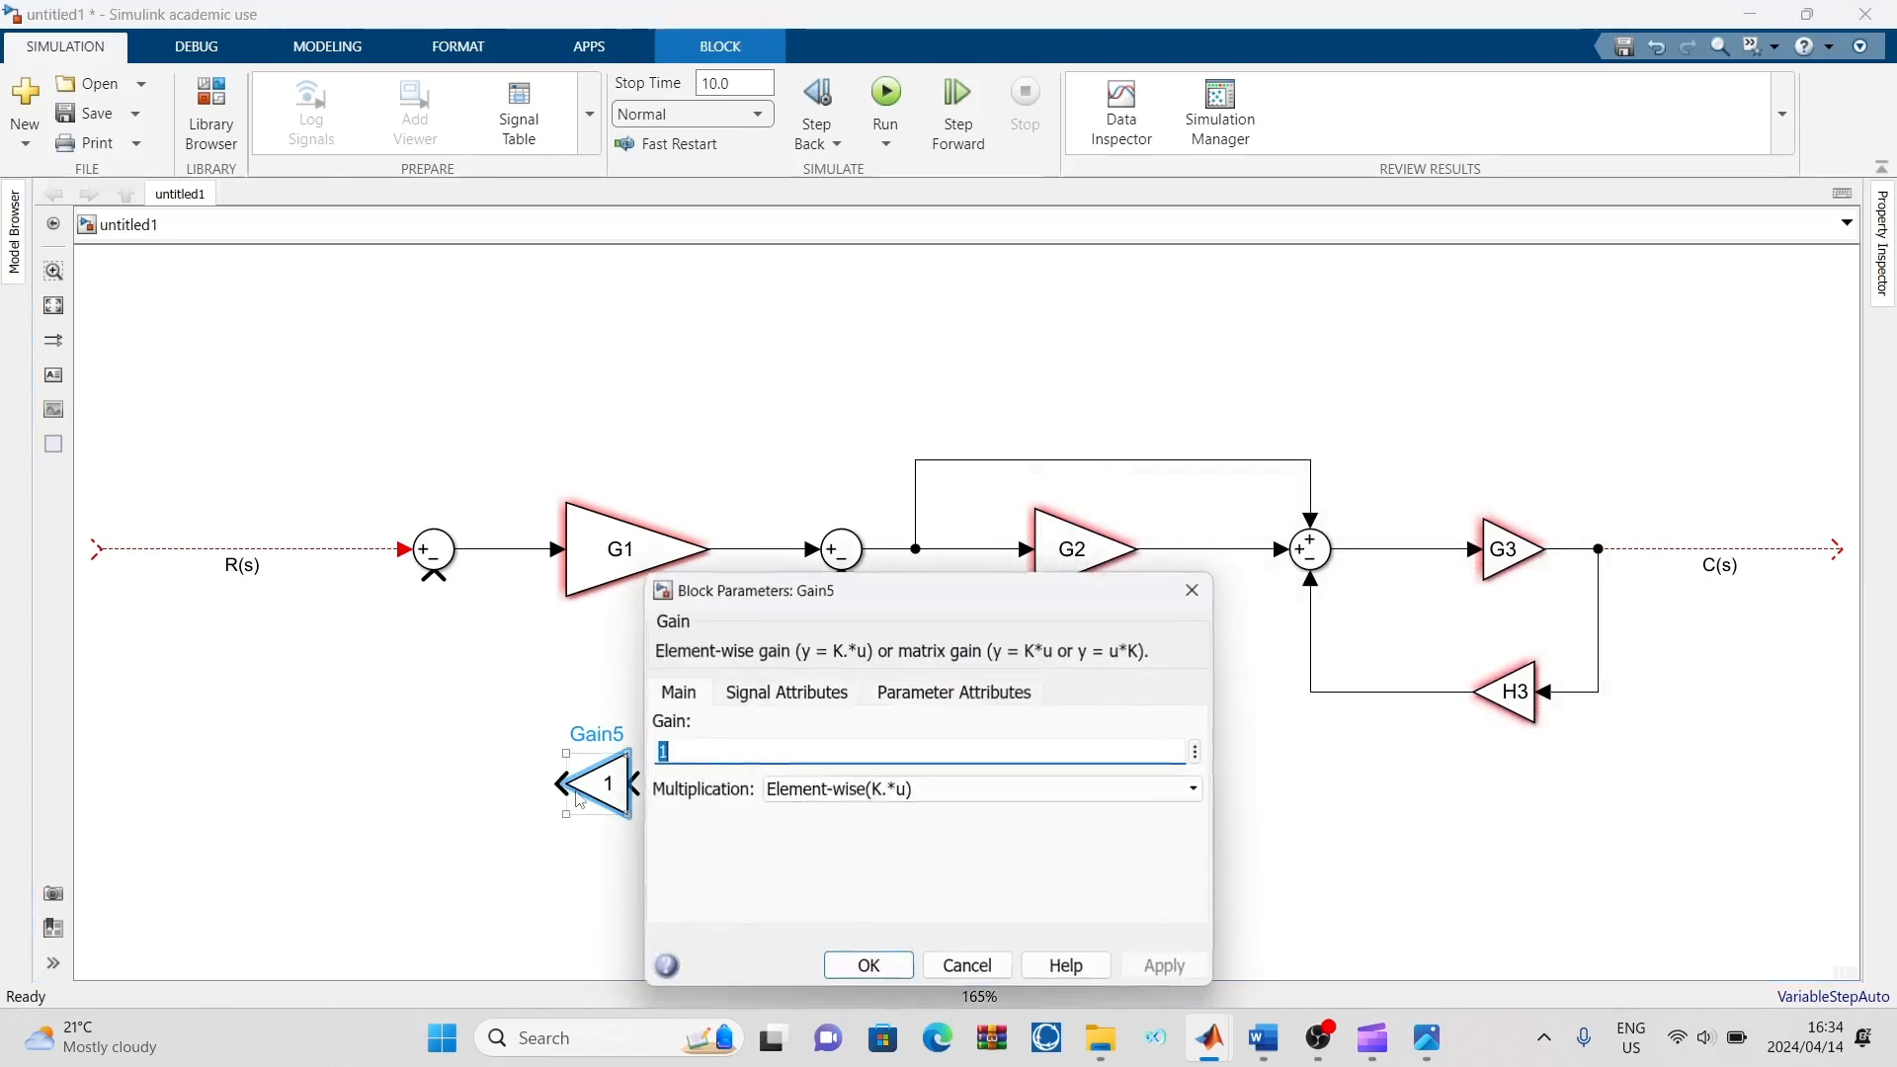
click(695, 751)
key(BackSpace)
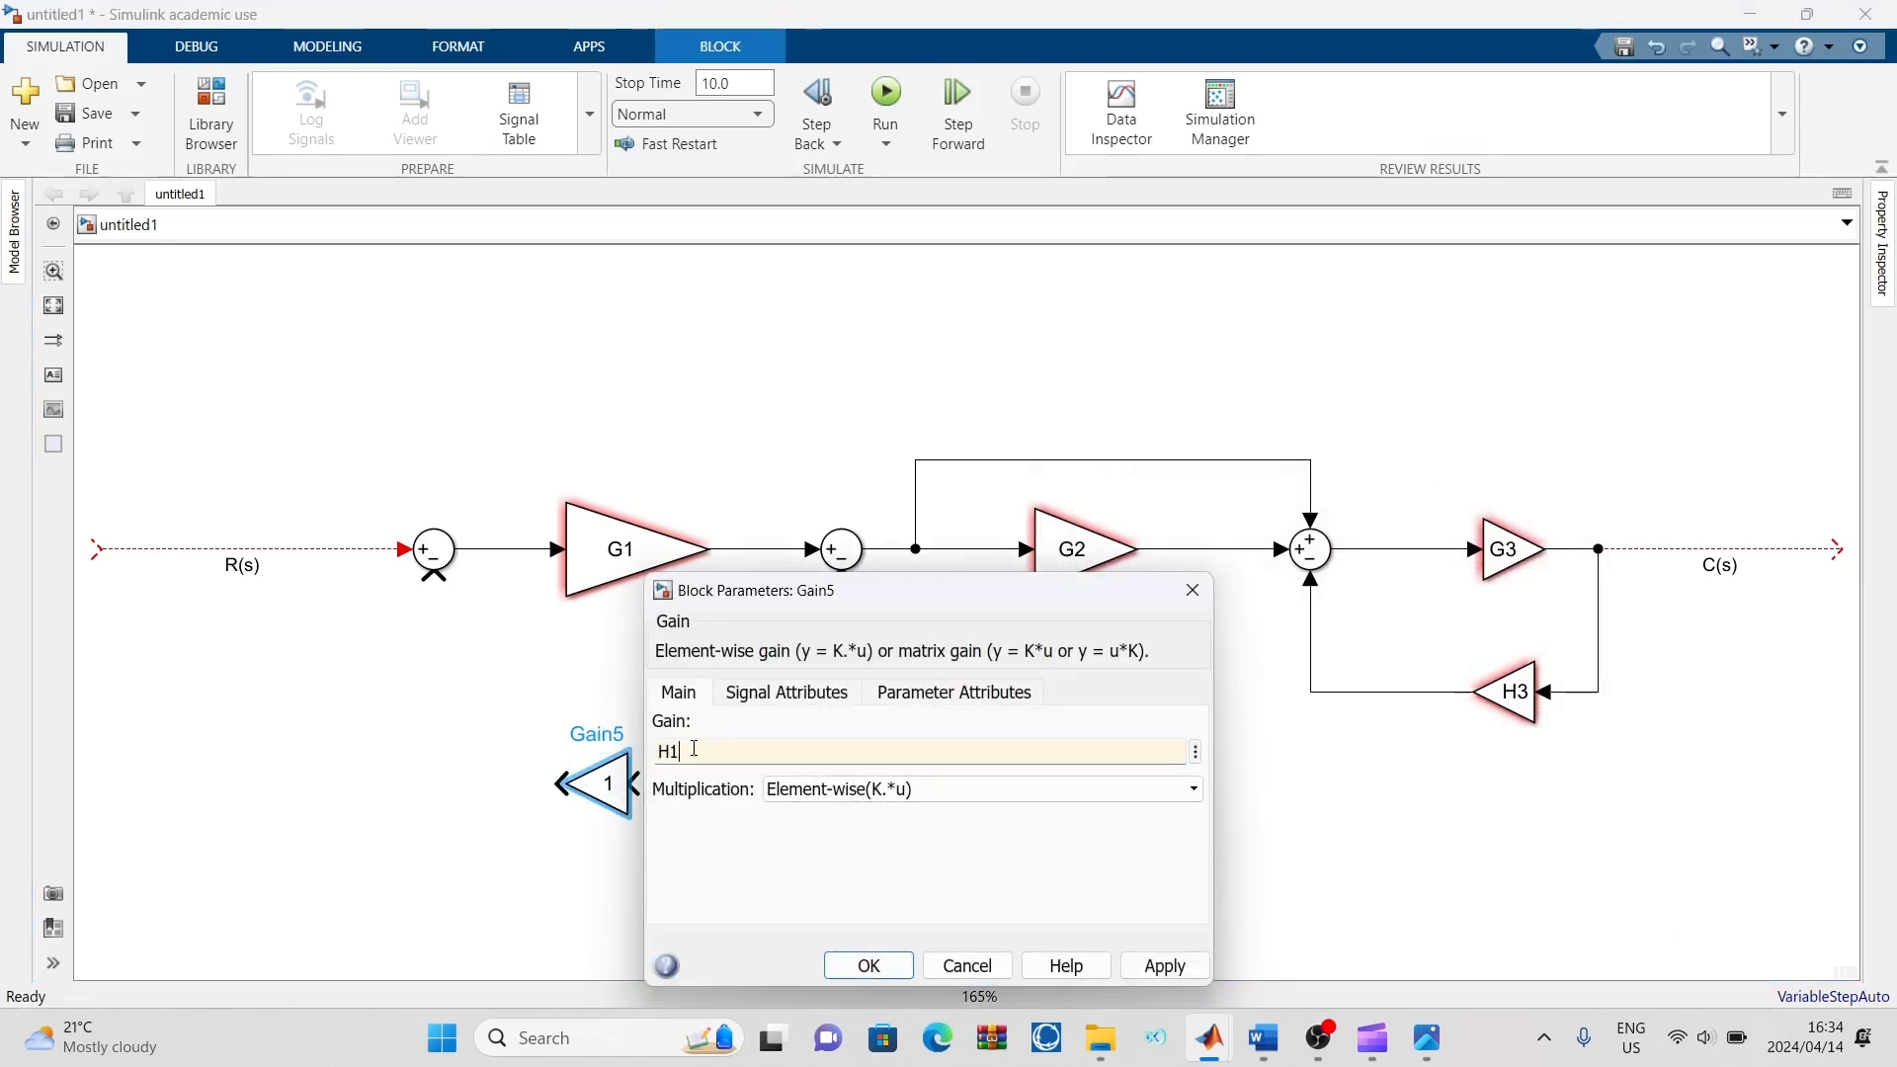
text(H1)
click(1164, 965)
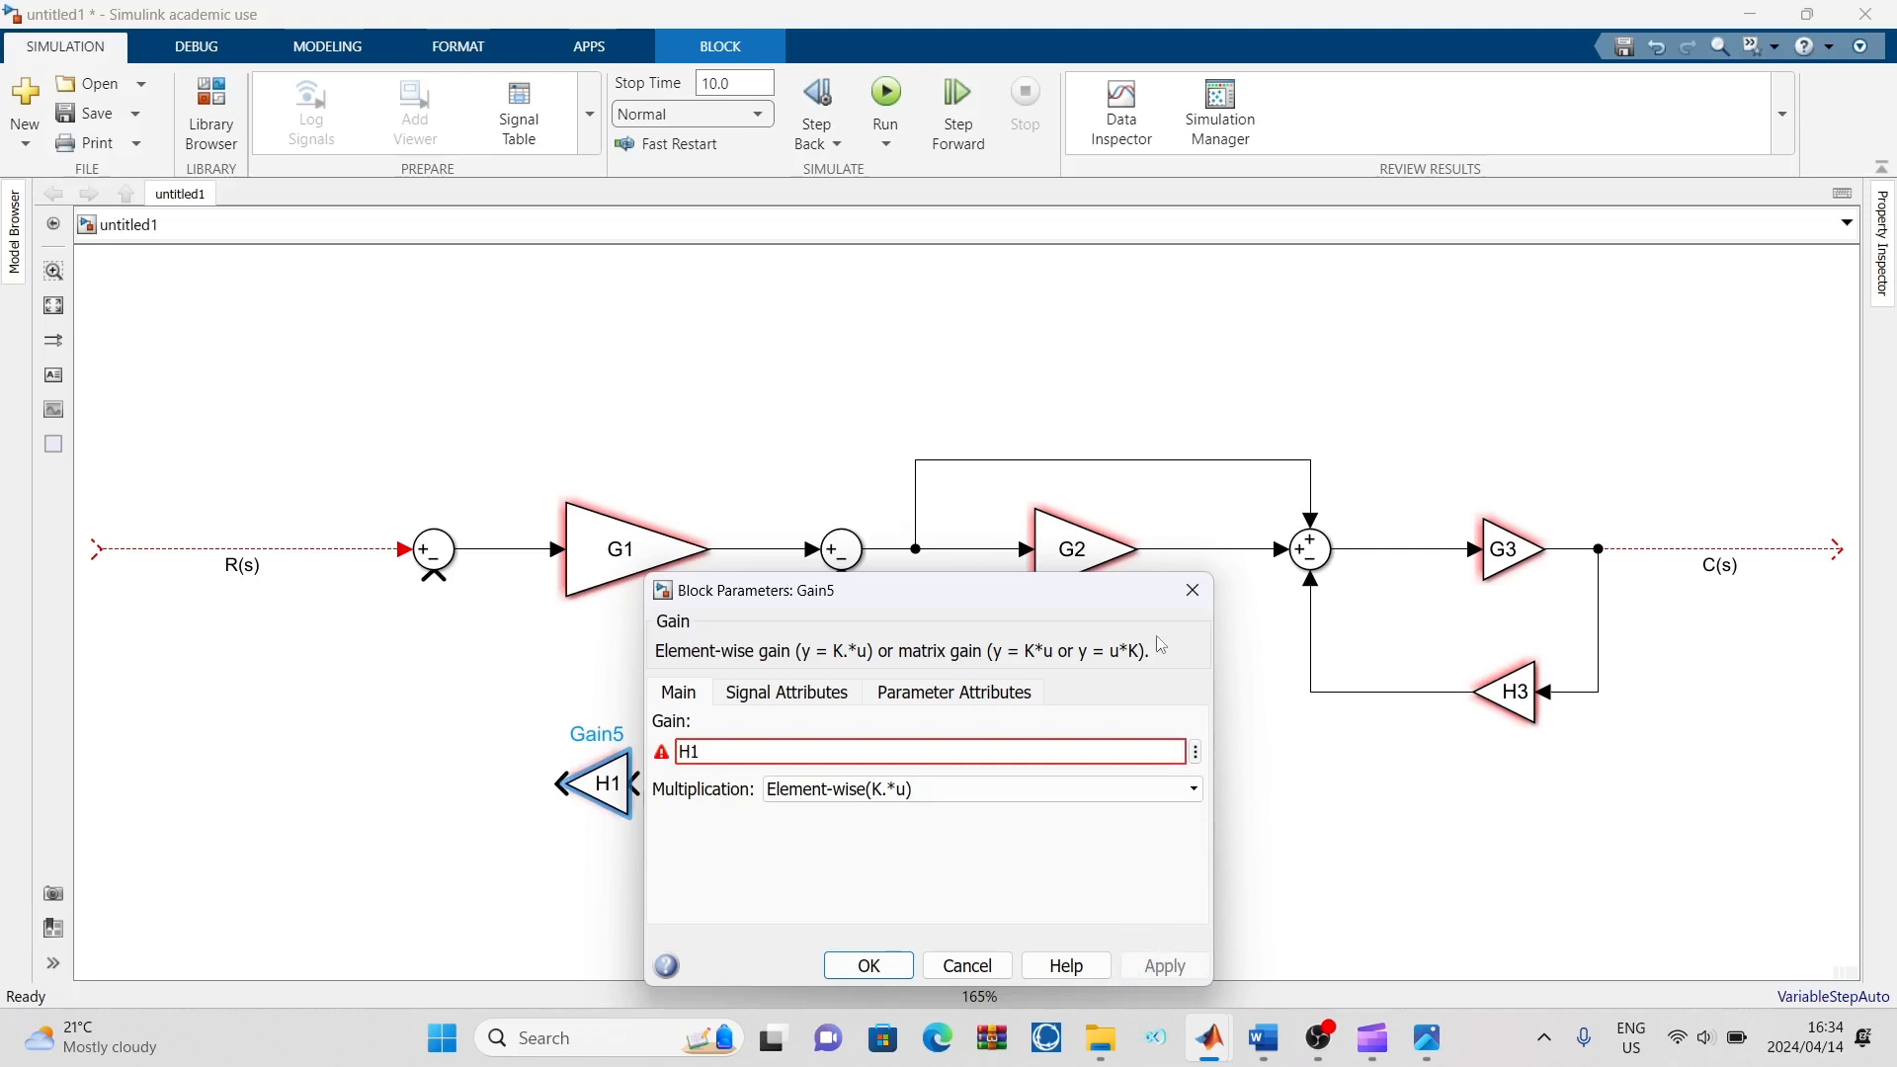
click(1192, 590)
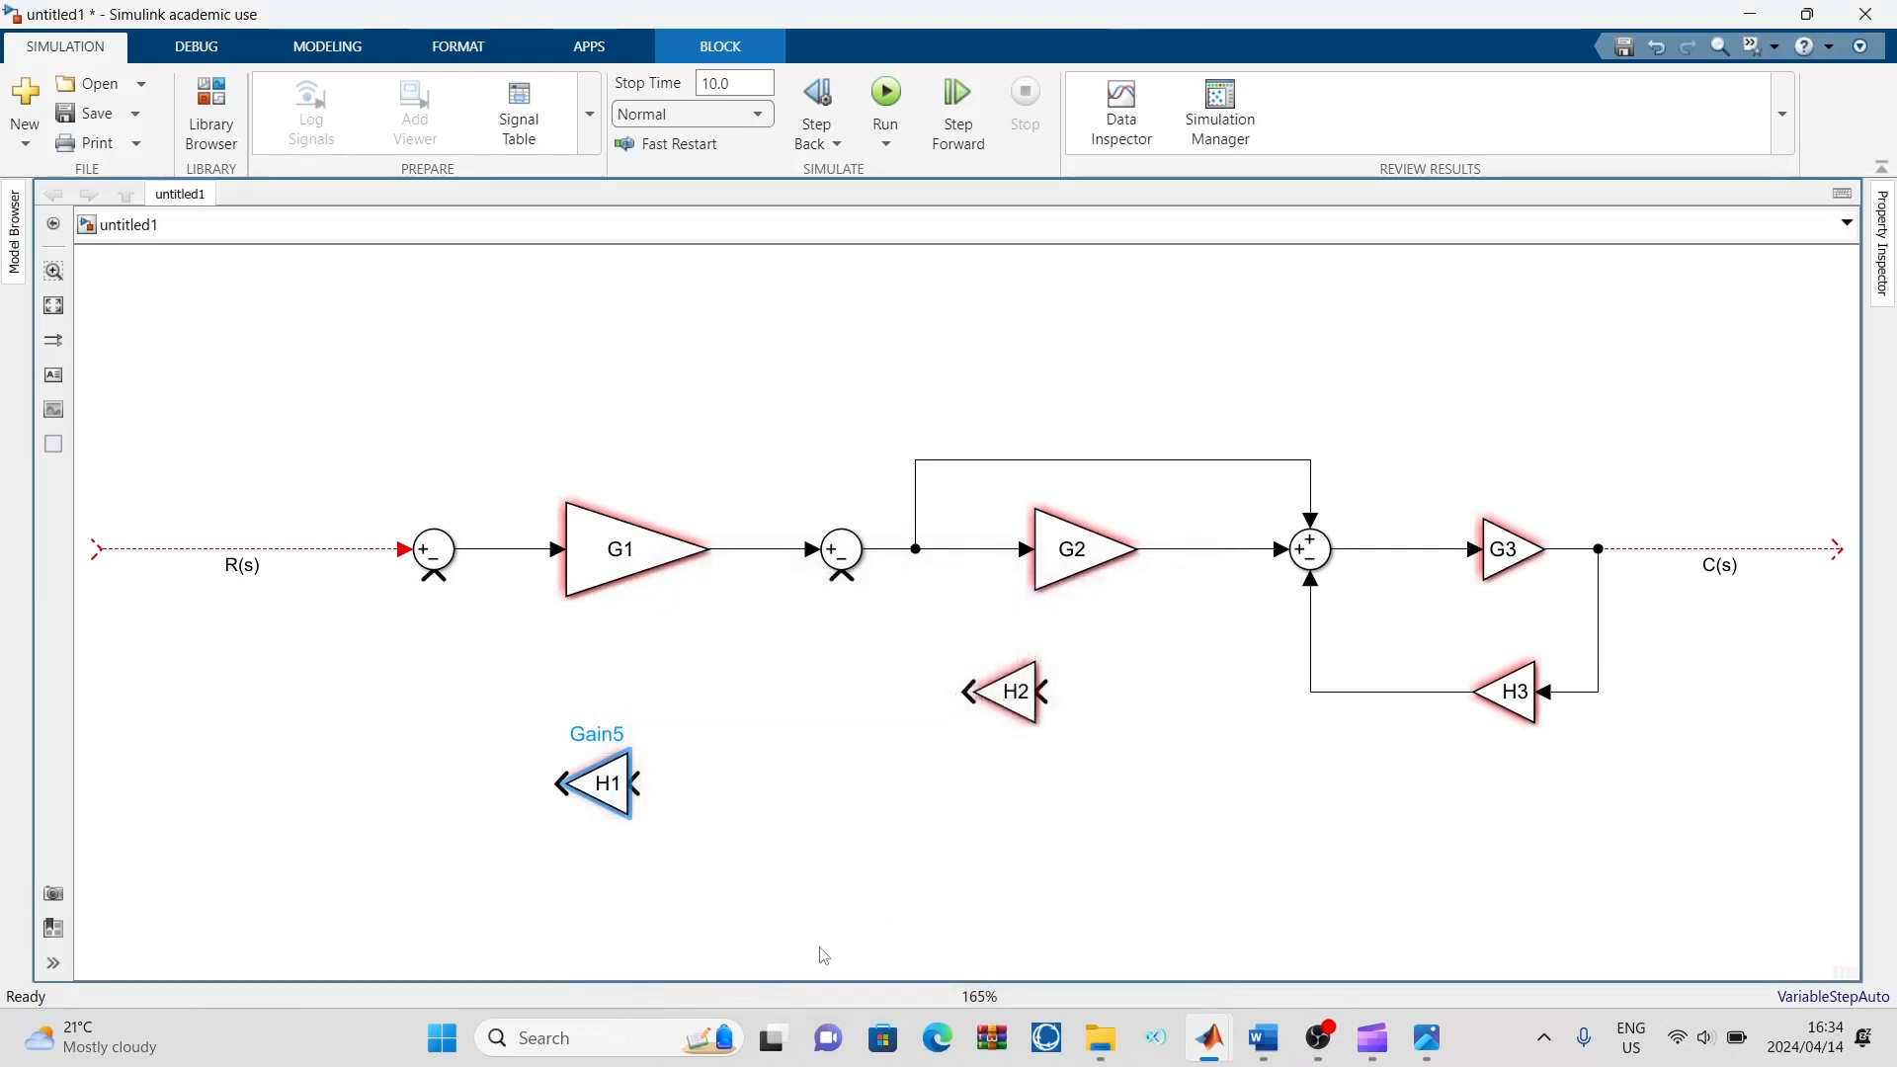
click(726, 766)
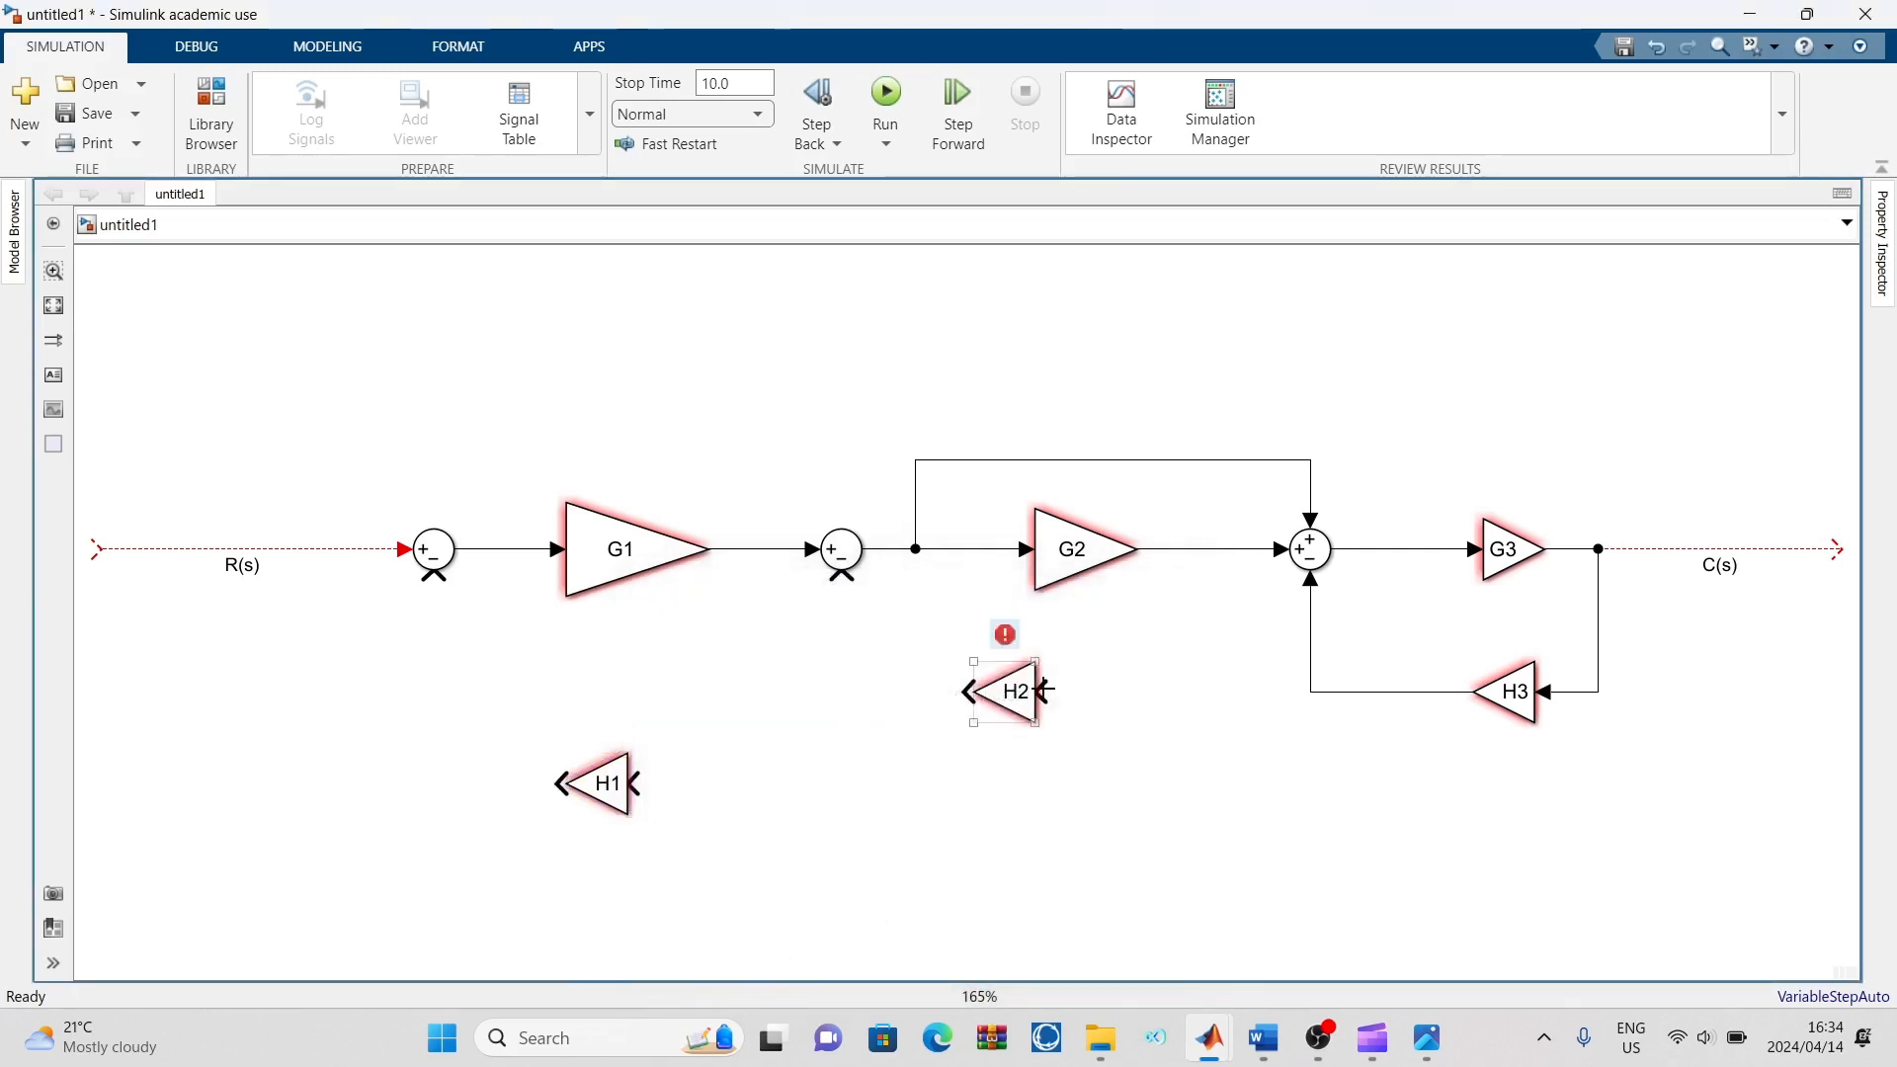
Branch the G2 output into H2 and H1, and connect their outputs to the minus inputs of the second and first Sum blocks respectively
mouse_move(1047, 694)
mouse_down()
mouse_move(1206, 626)
mouse_move(1212, 550)
mouse_up()
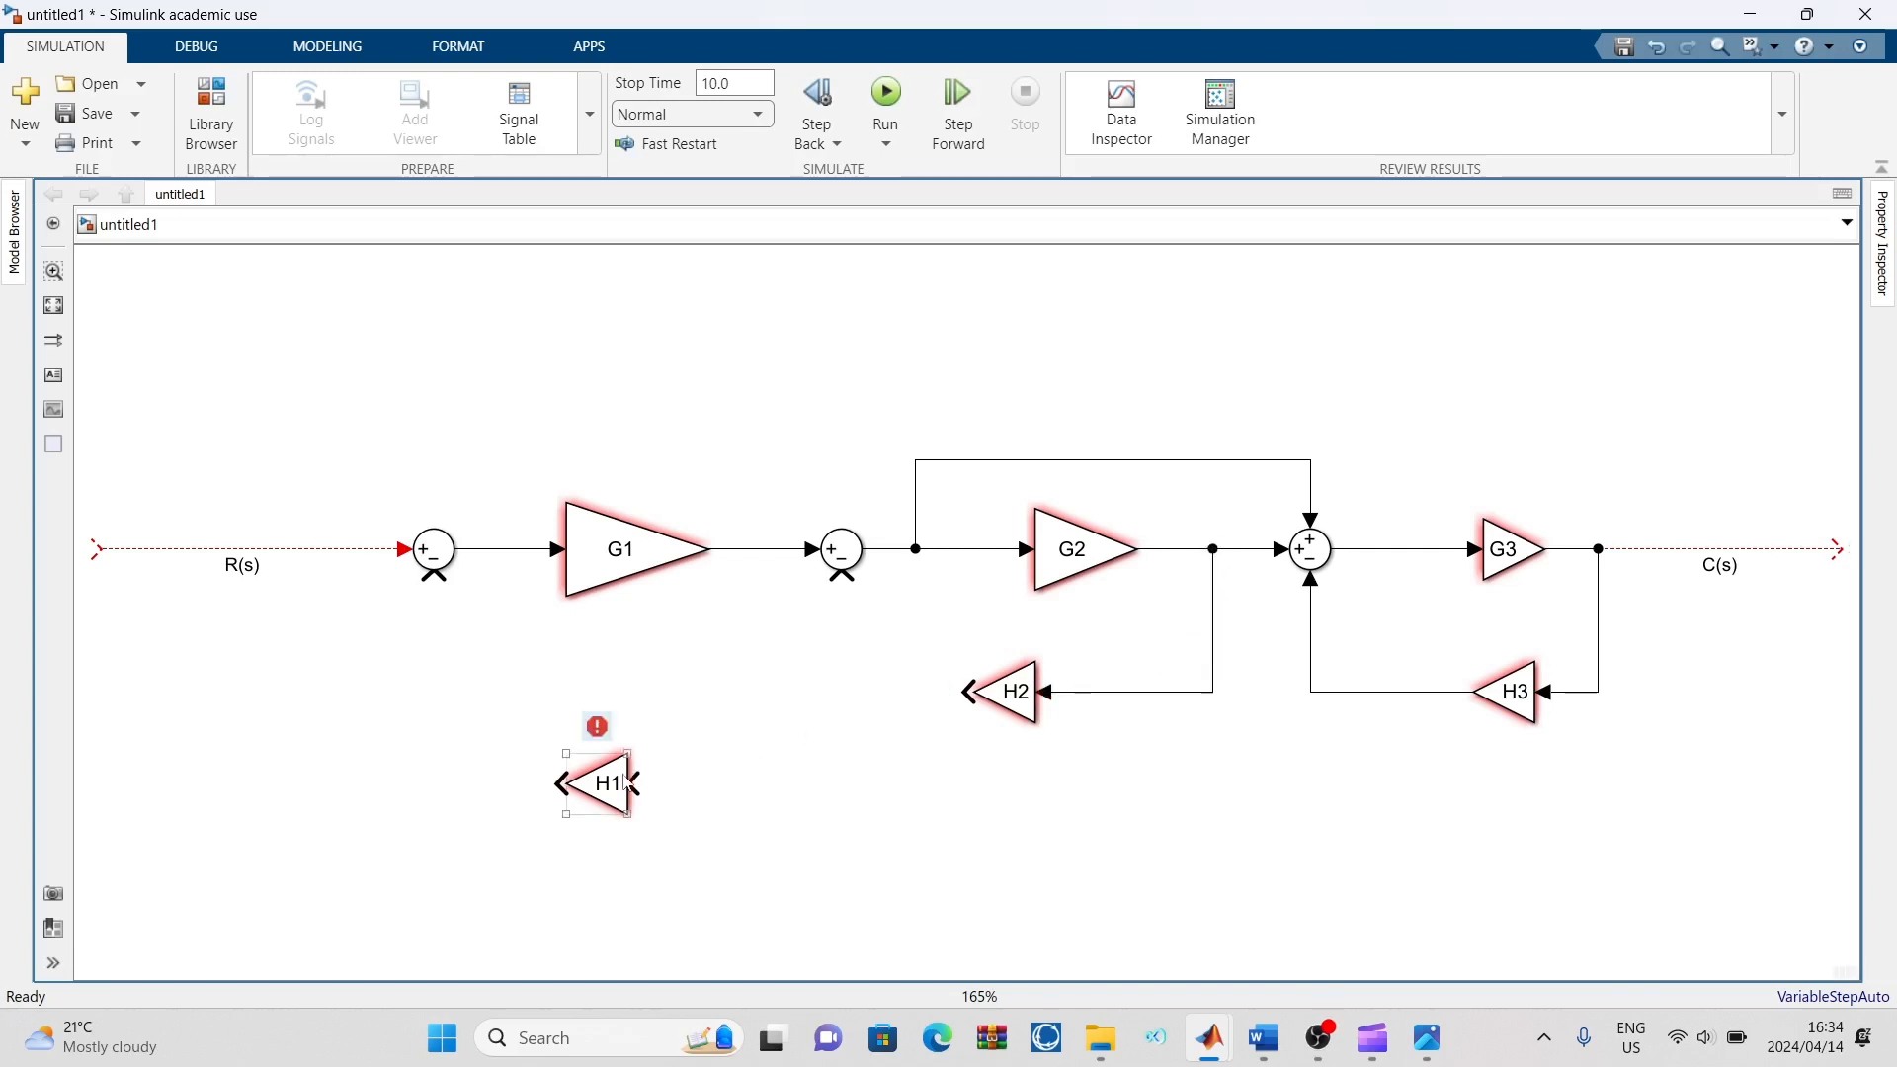
drag(633, 783, 1212, 691)
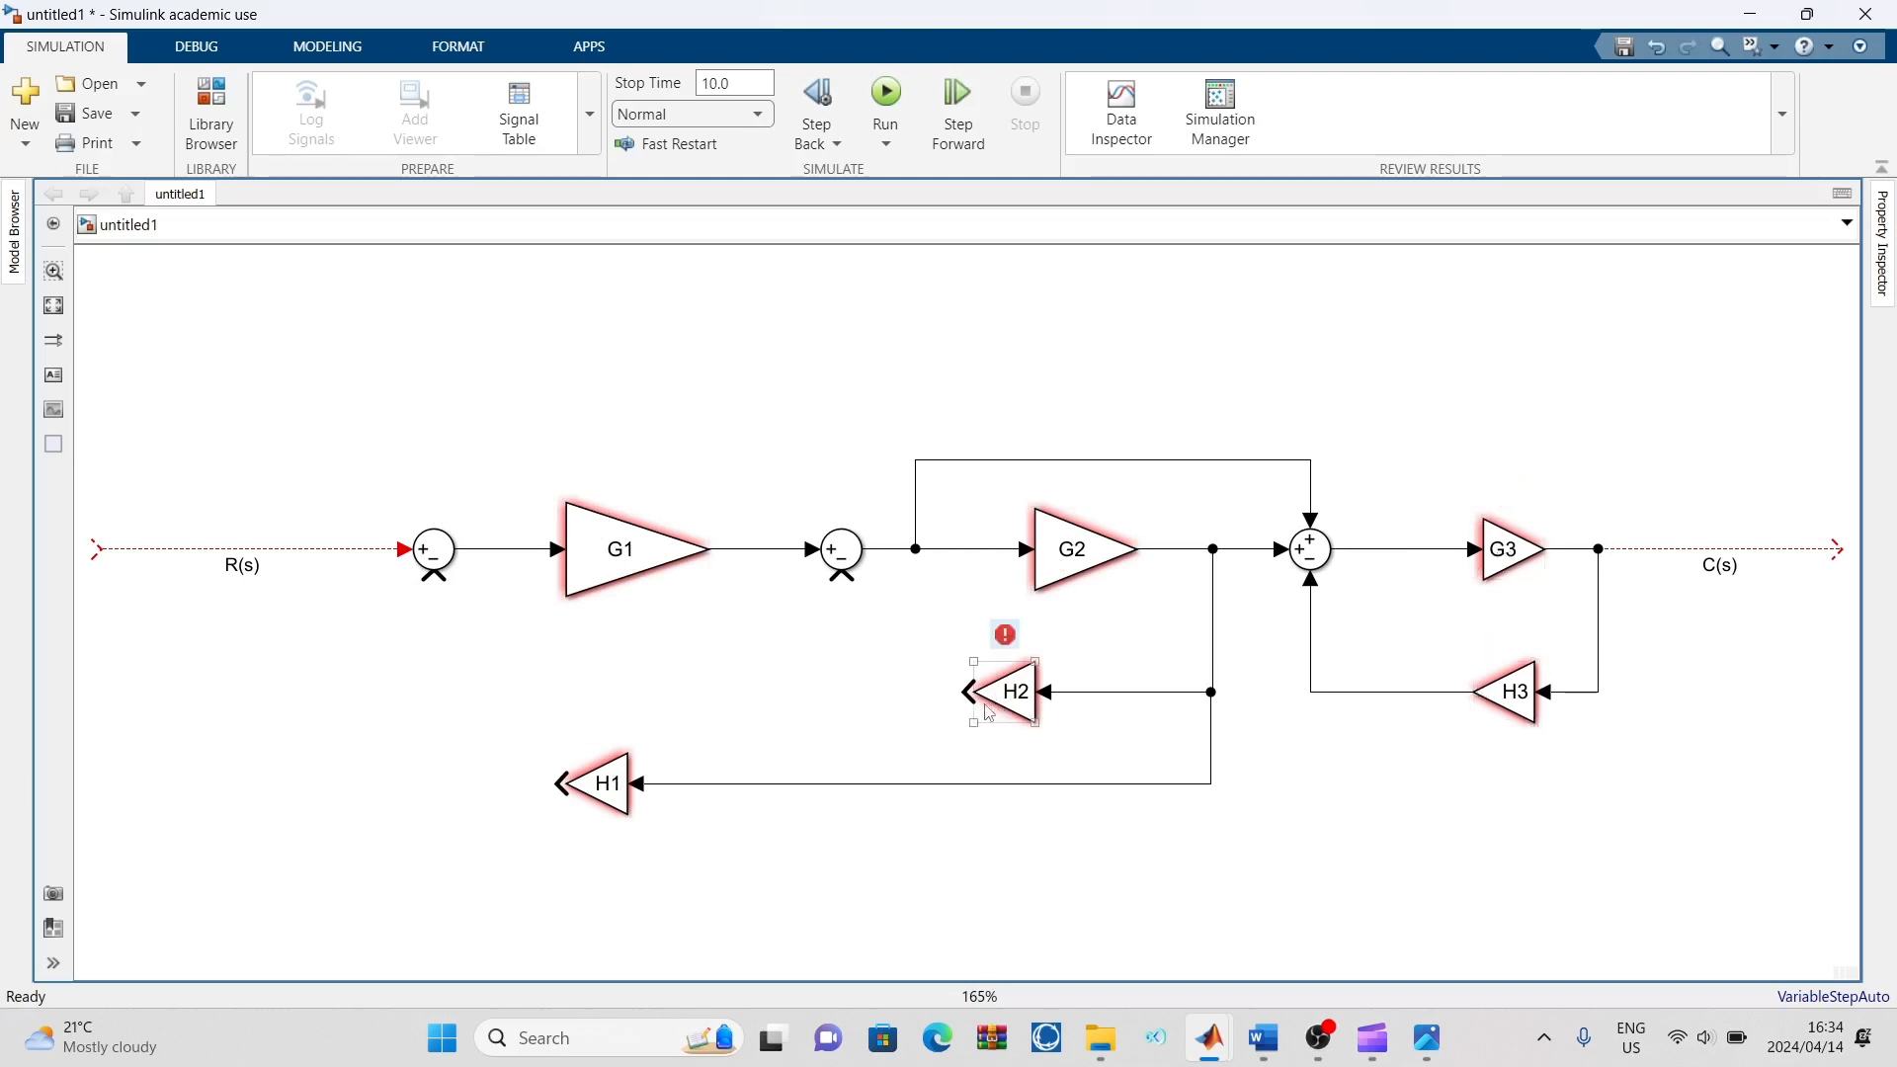
drag(963, 699, 841, 583)
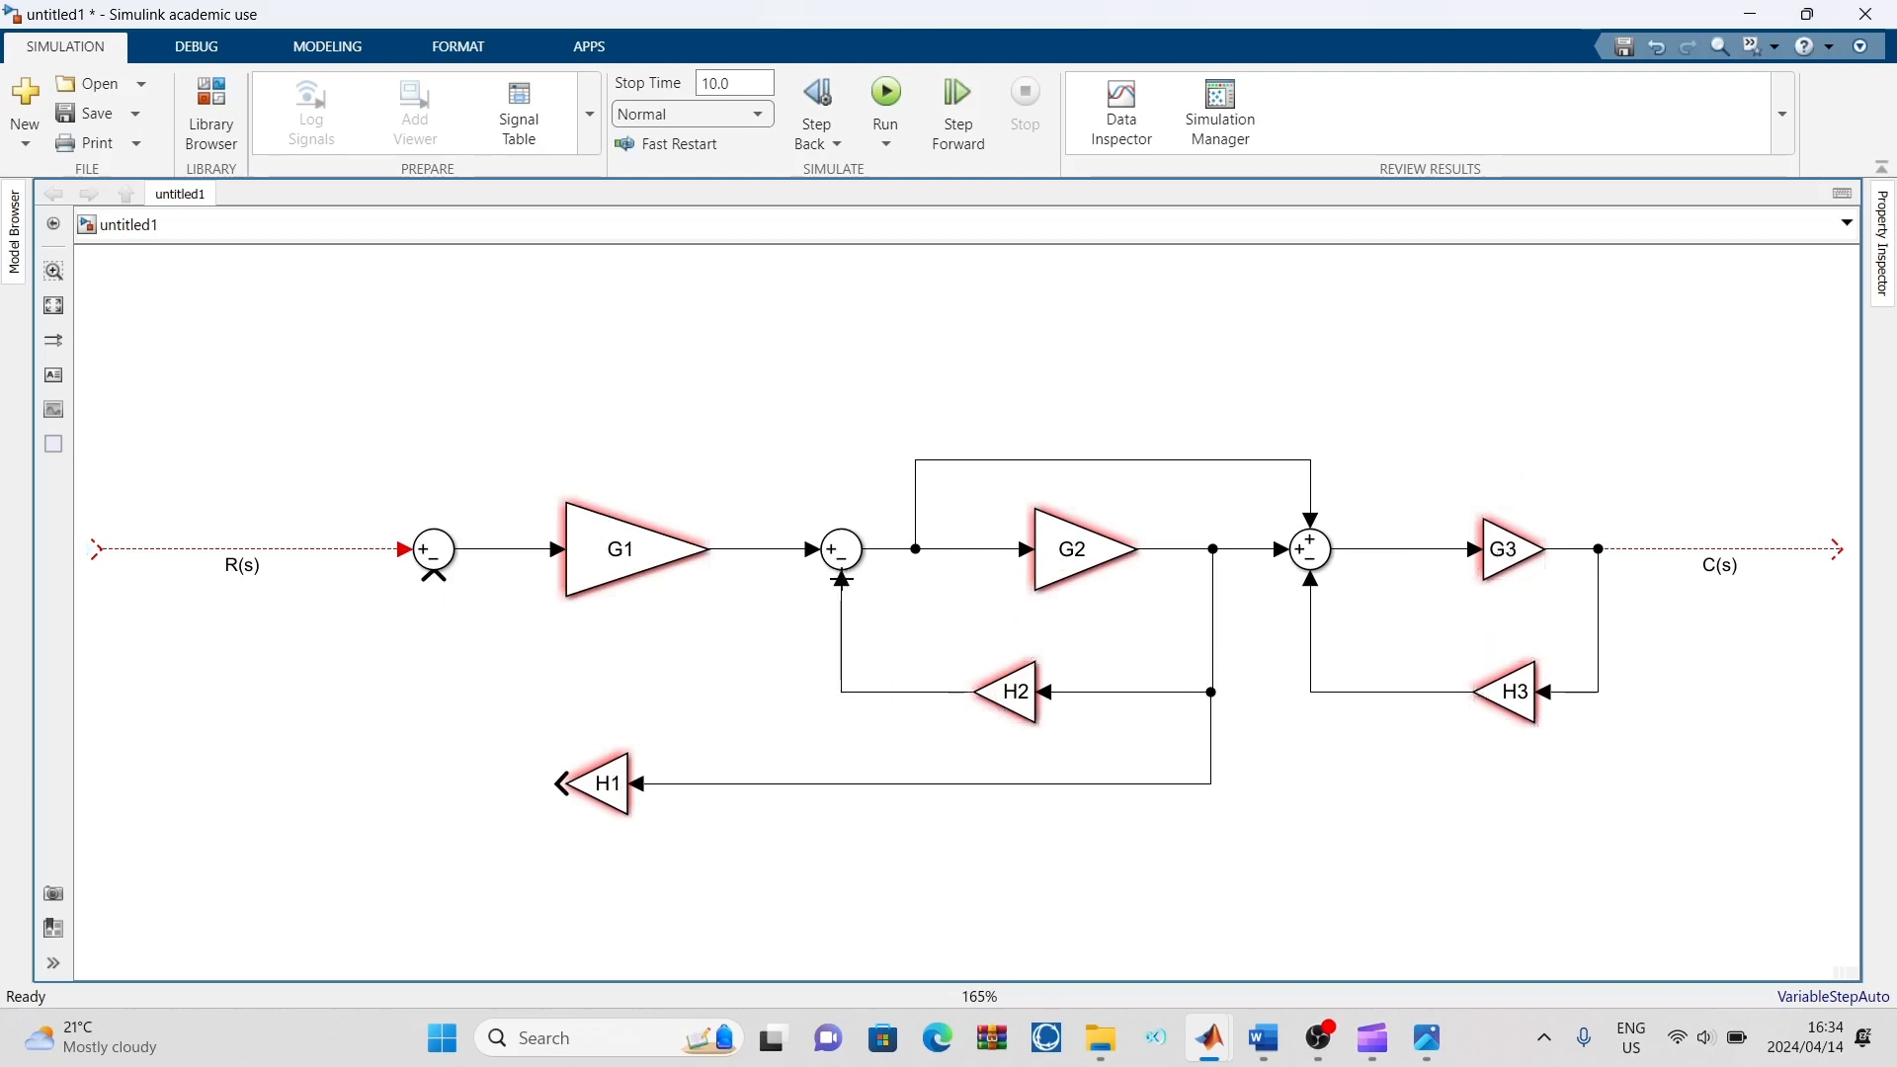
drag(550, 770, 434, 589)
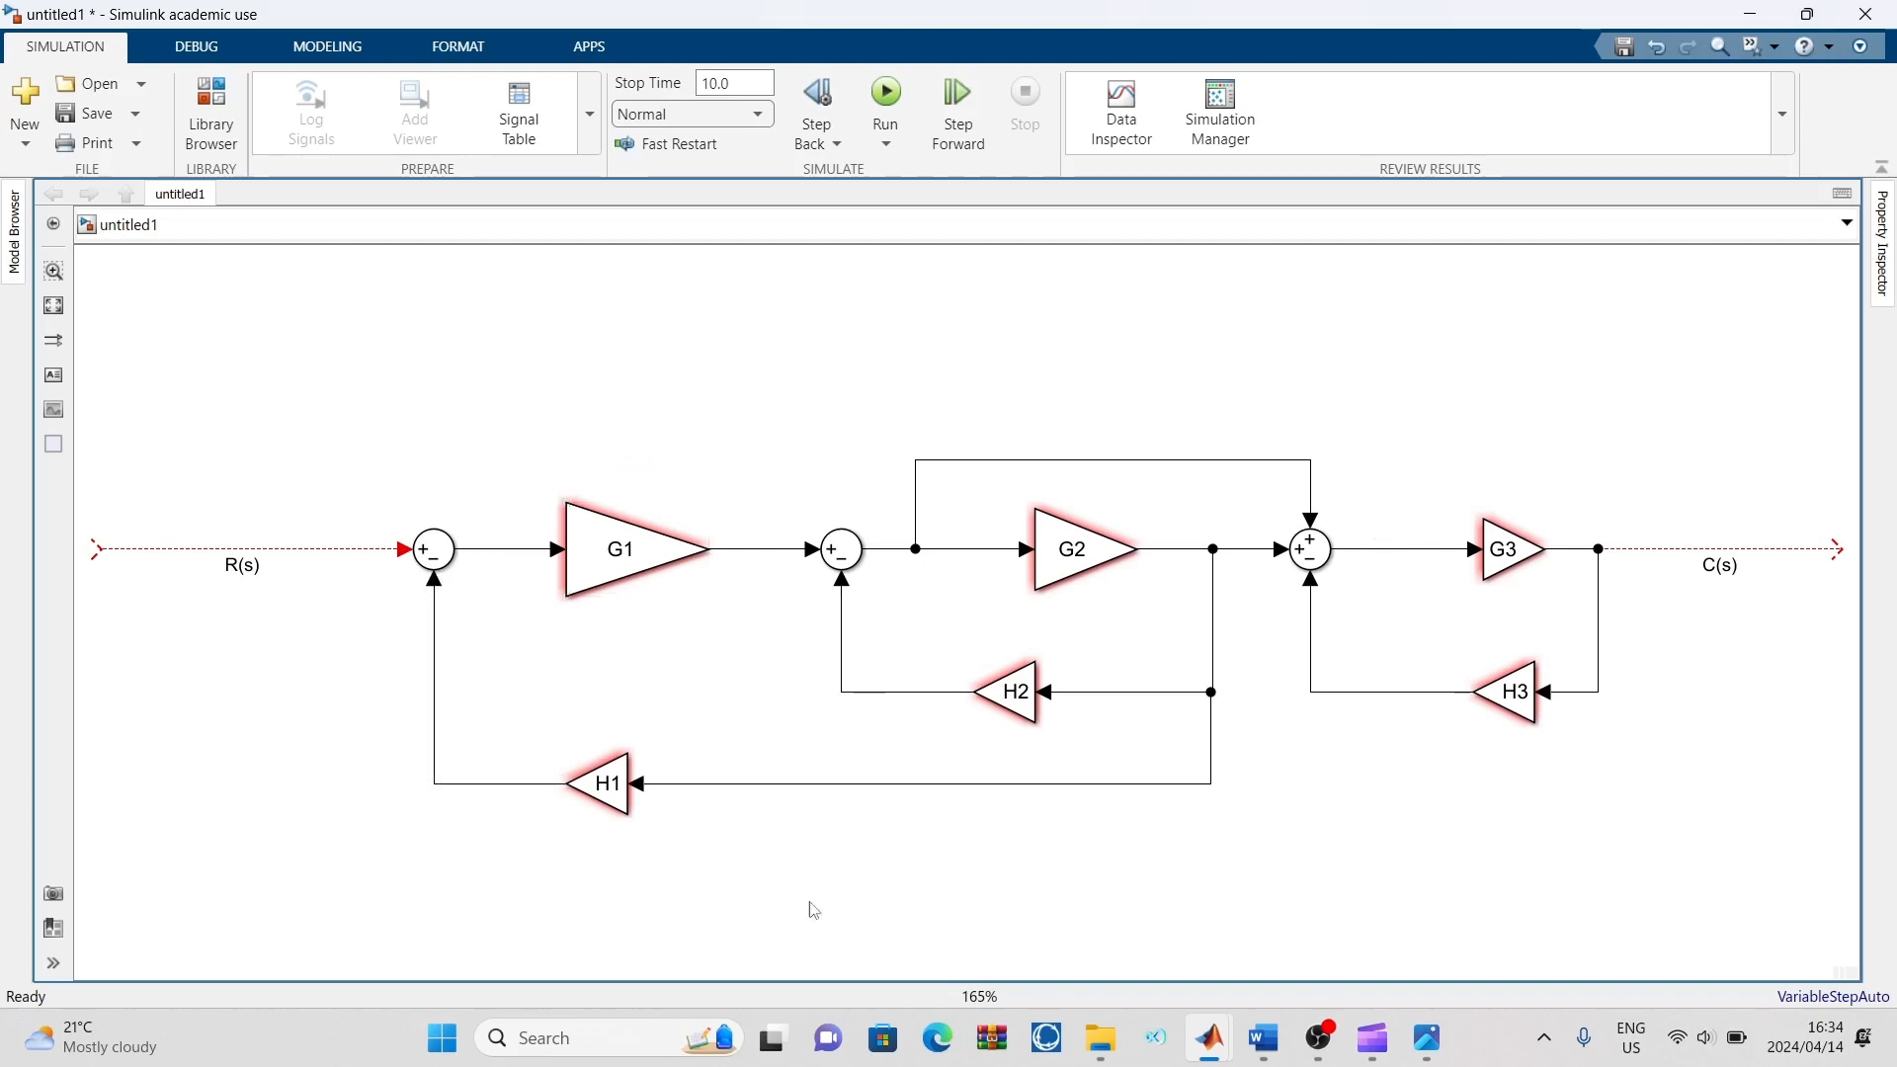
Check the signal names in the reference diagram and label the line between the first Sum block and G1 as V1
click(1425, 1046)
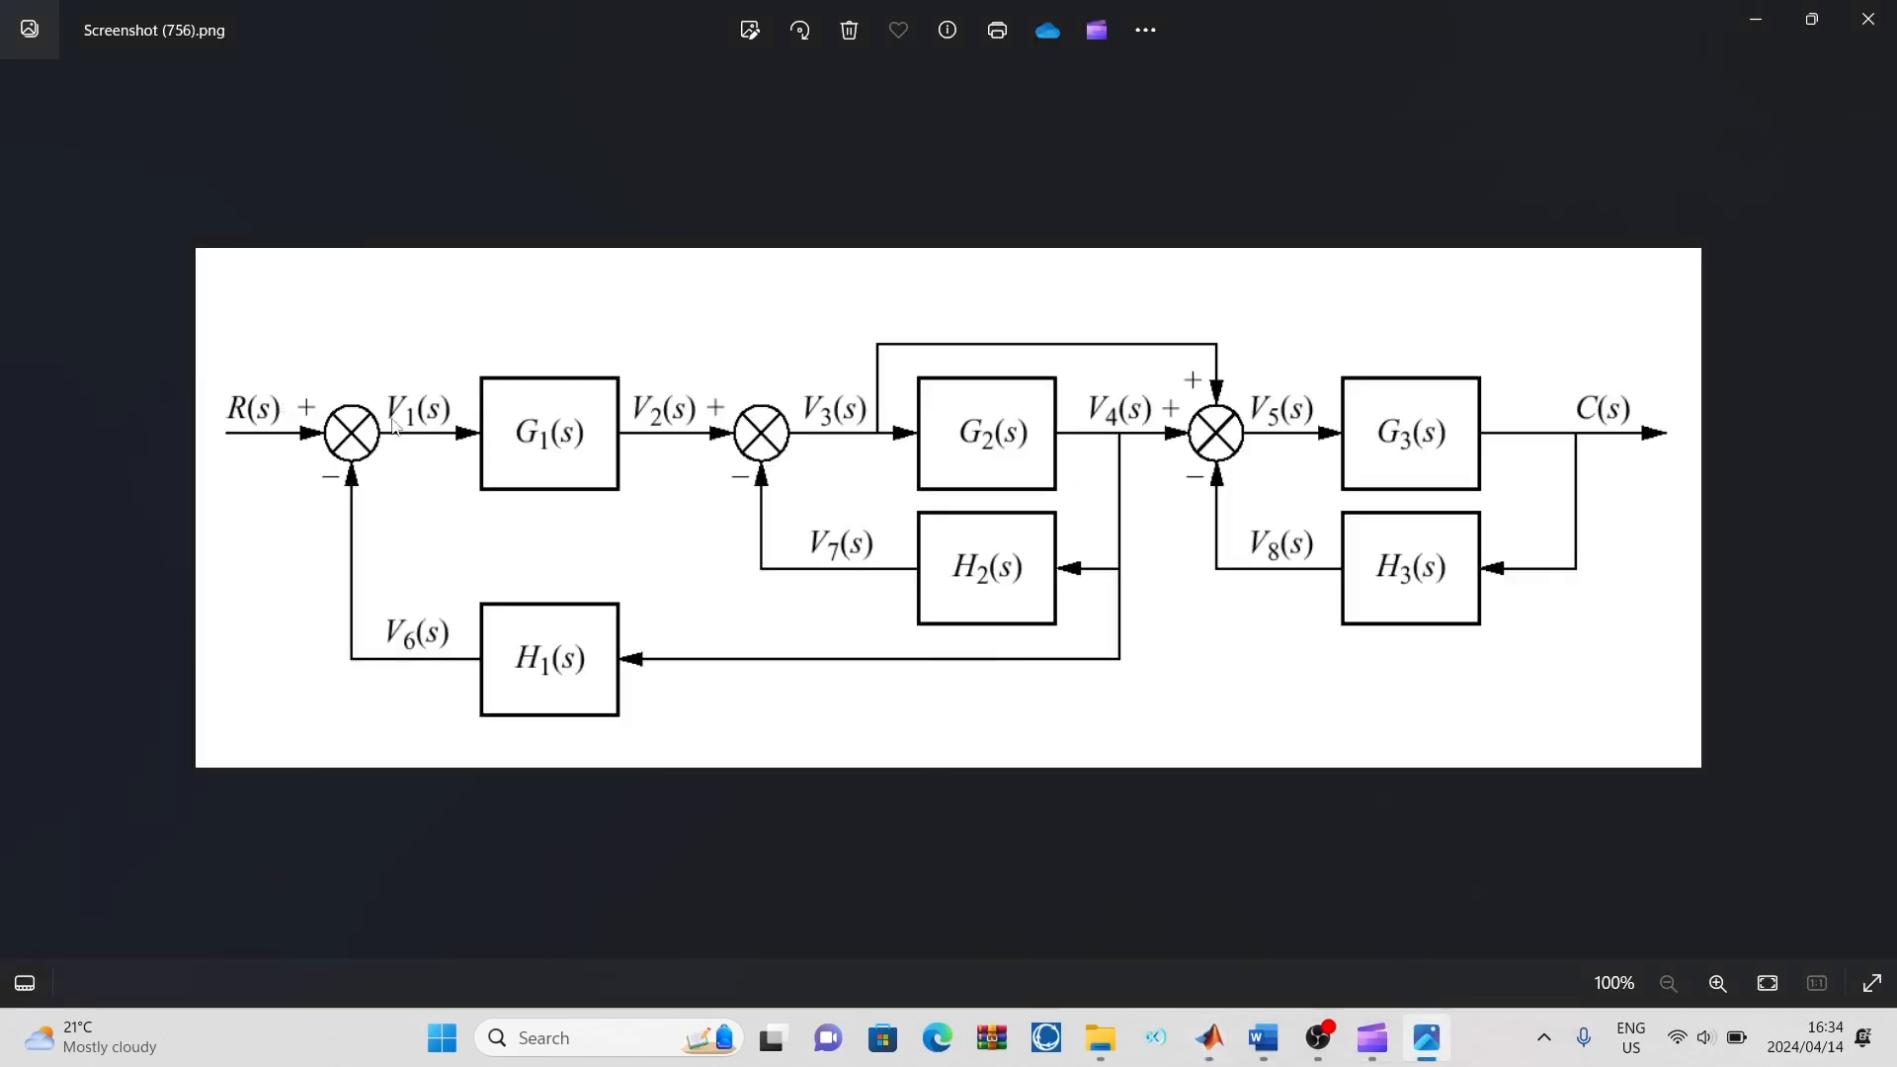
mouse_move(1209, 1037)
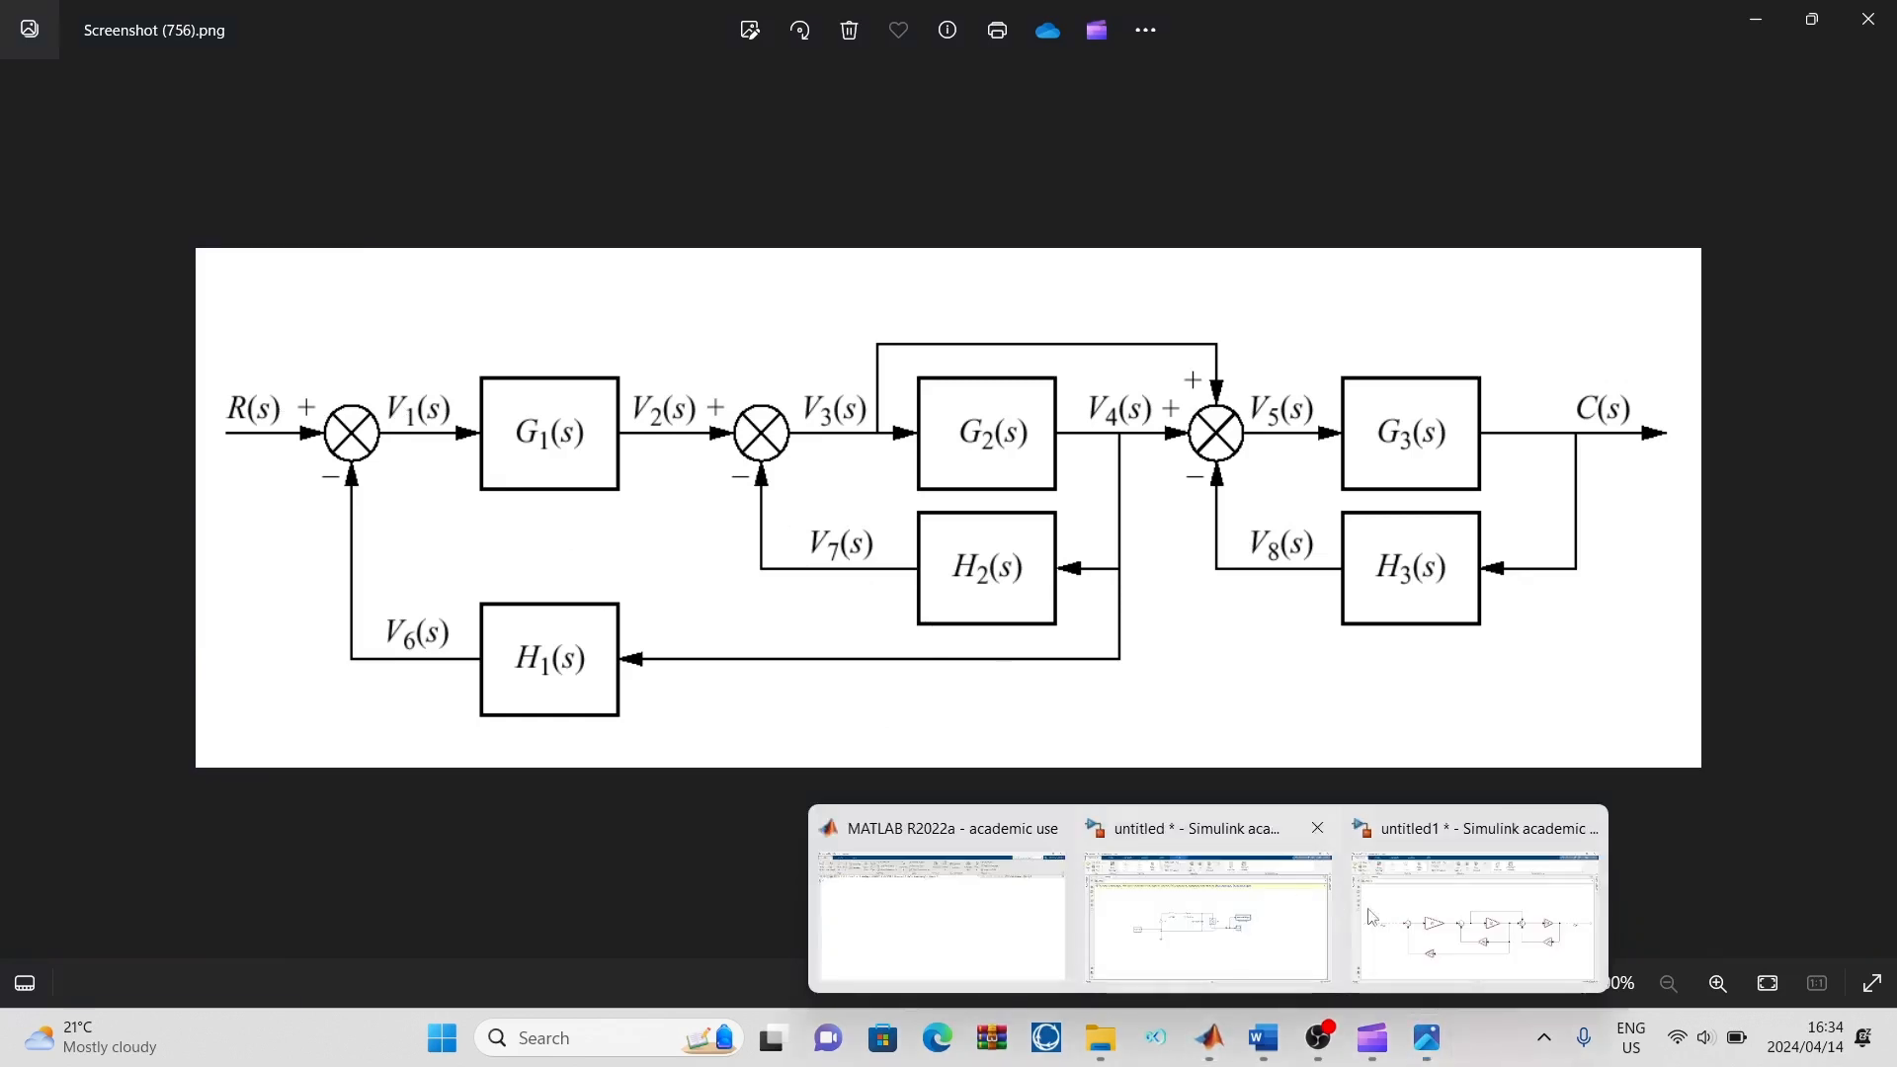
click(1541, 914)
click(511, 559)
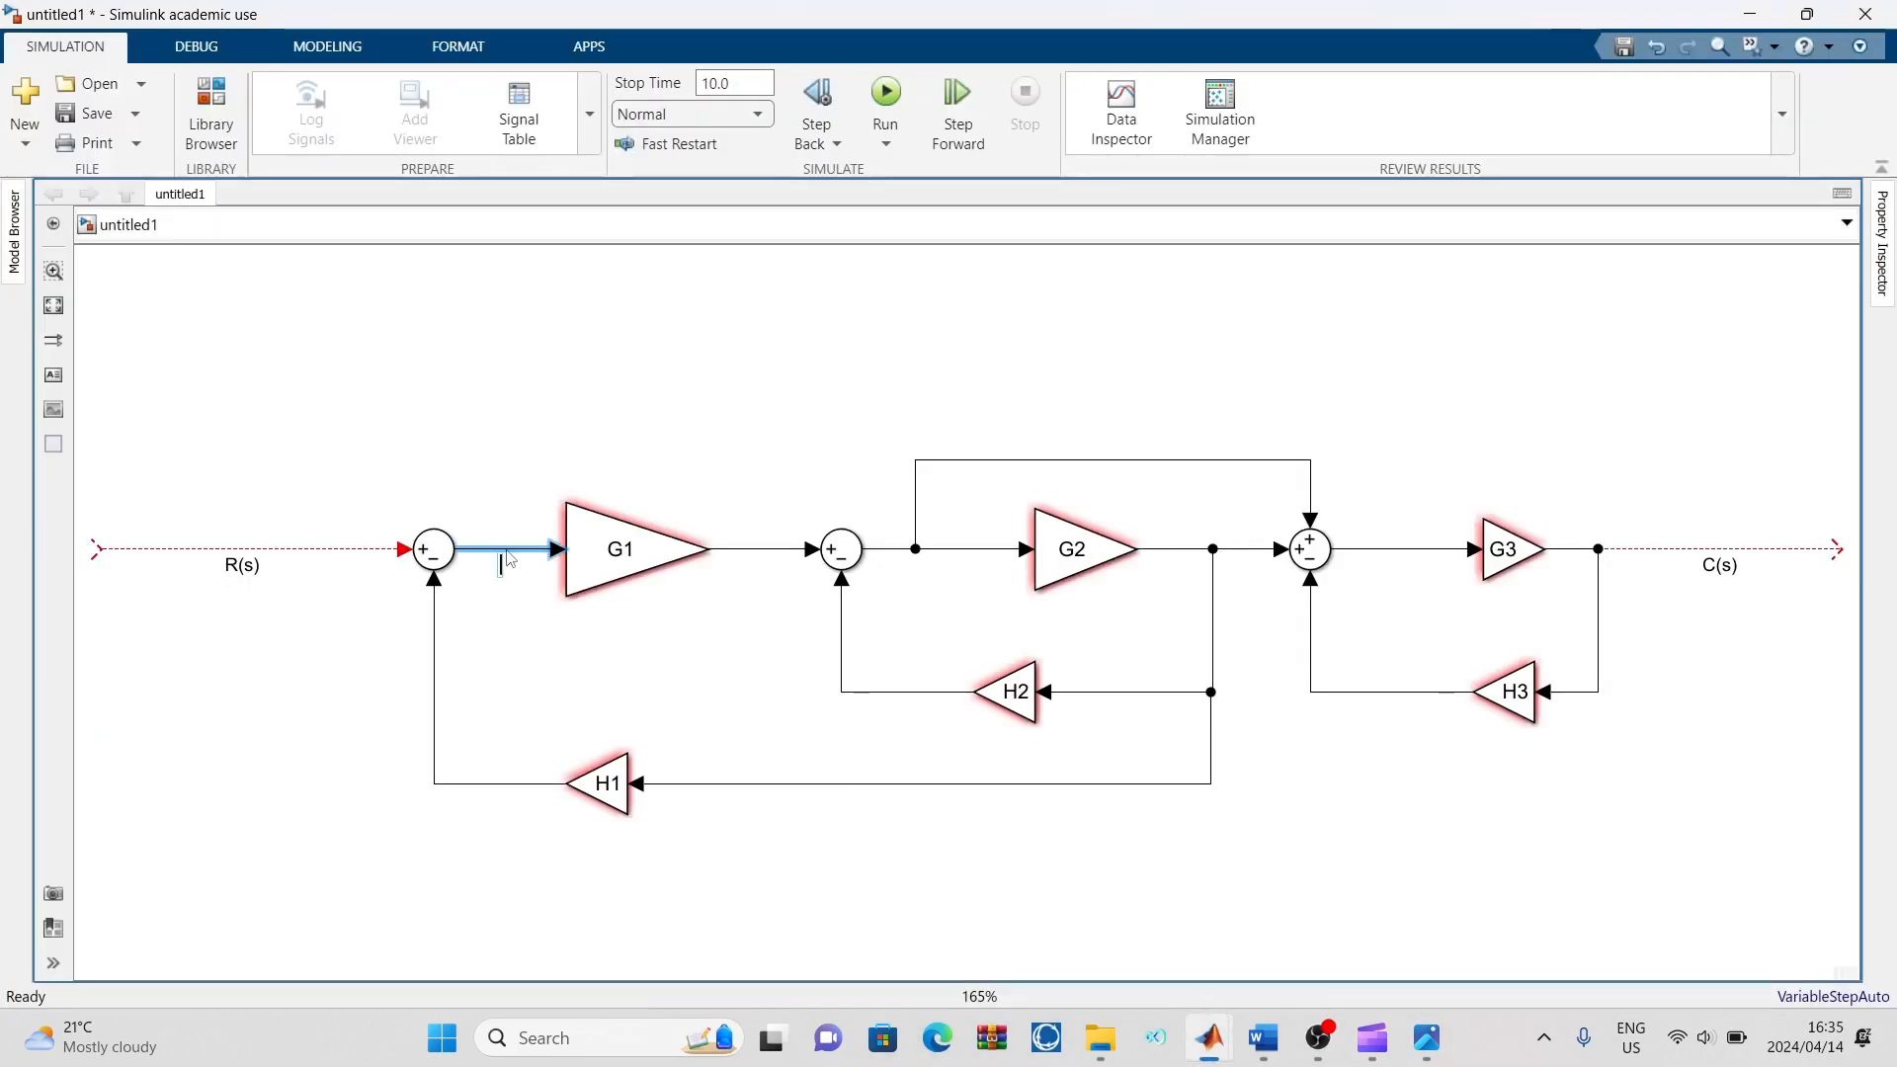
text(V1)
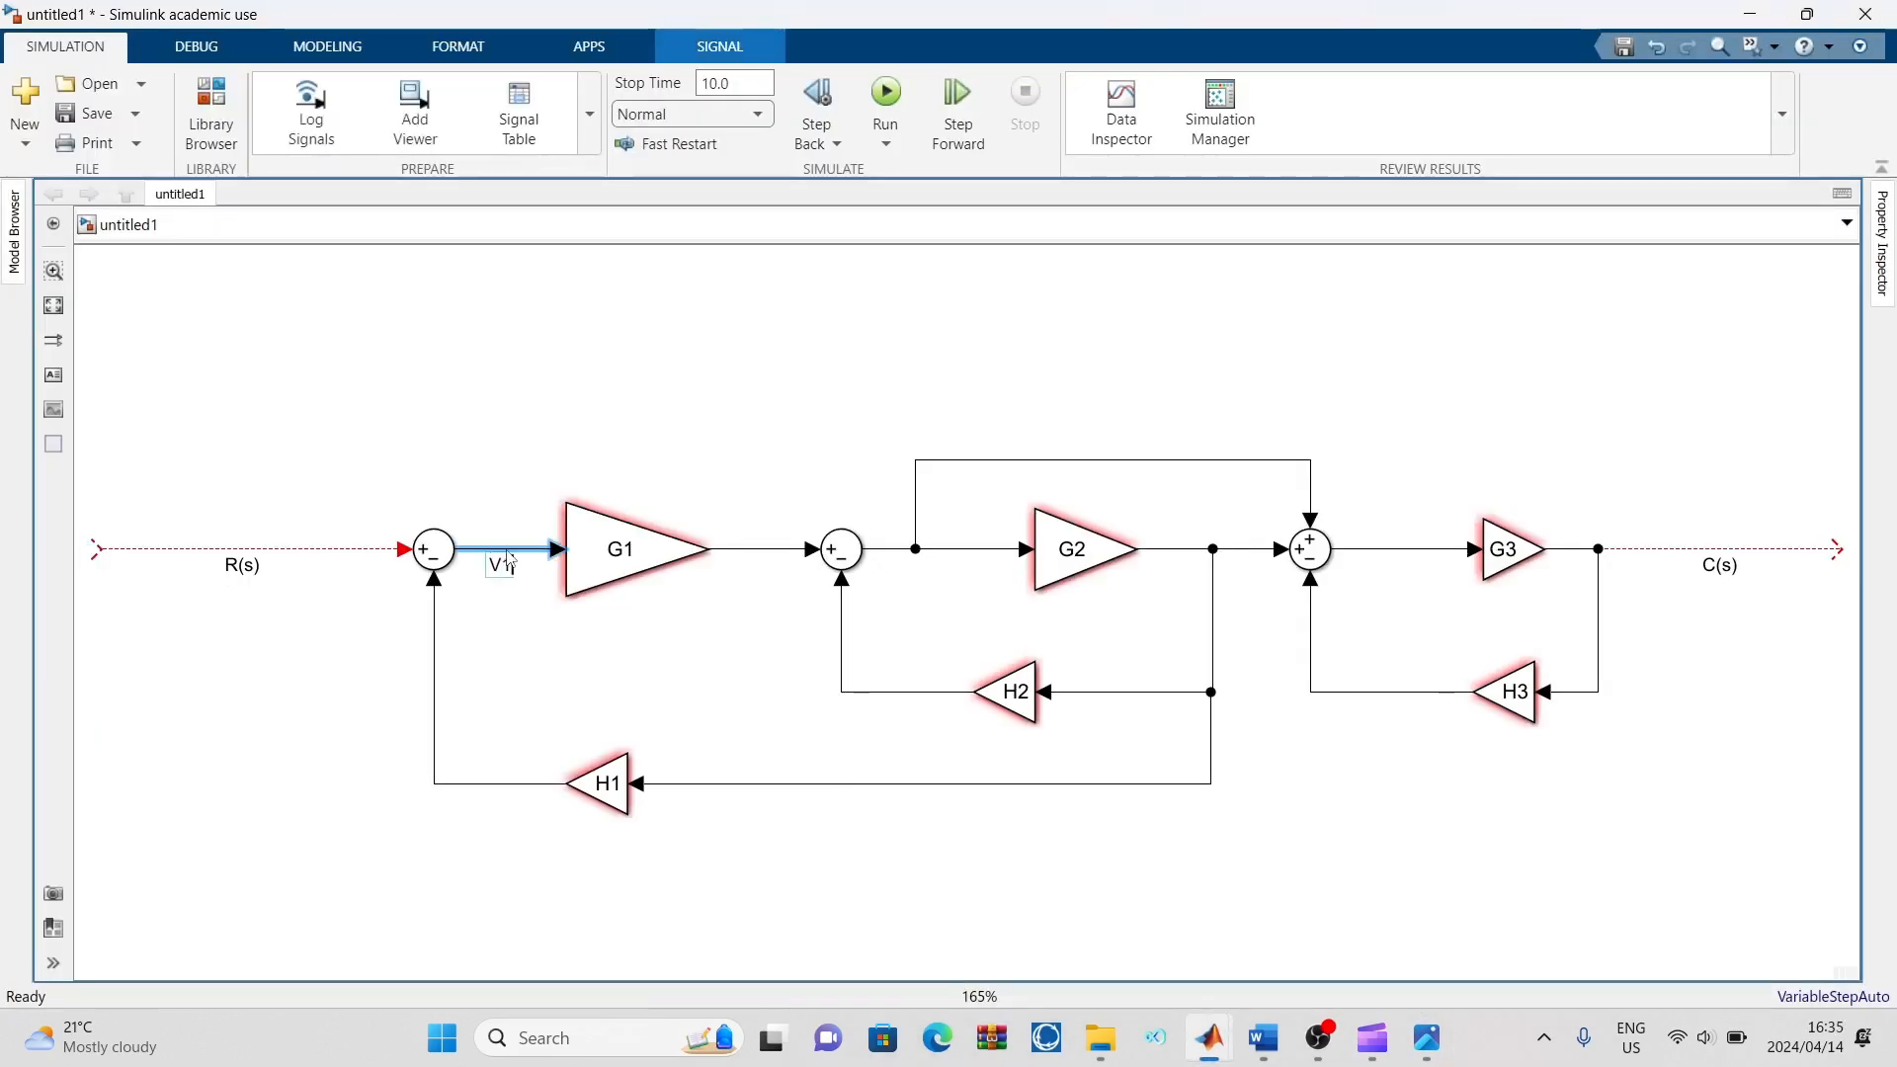
click(687, 657)
Label the line between G1 and the second Sum block as V1
double_click(762, 561)
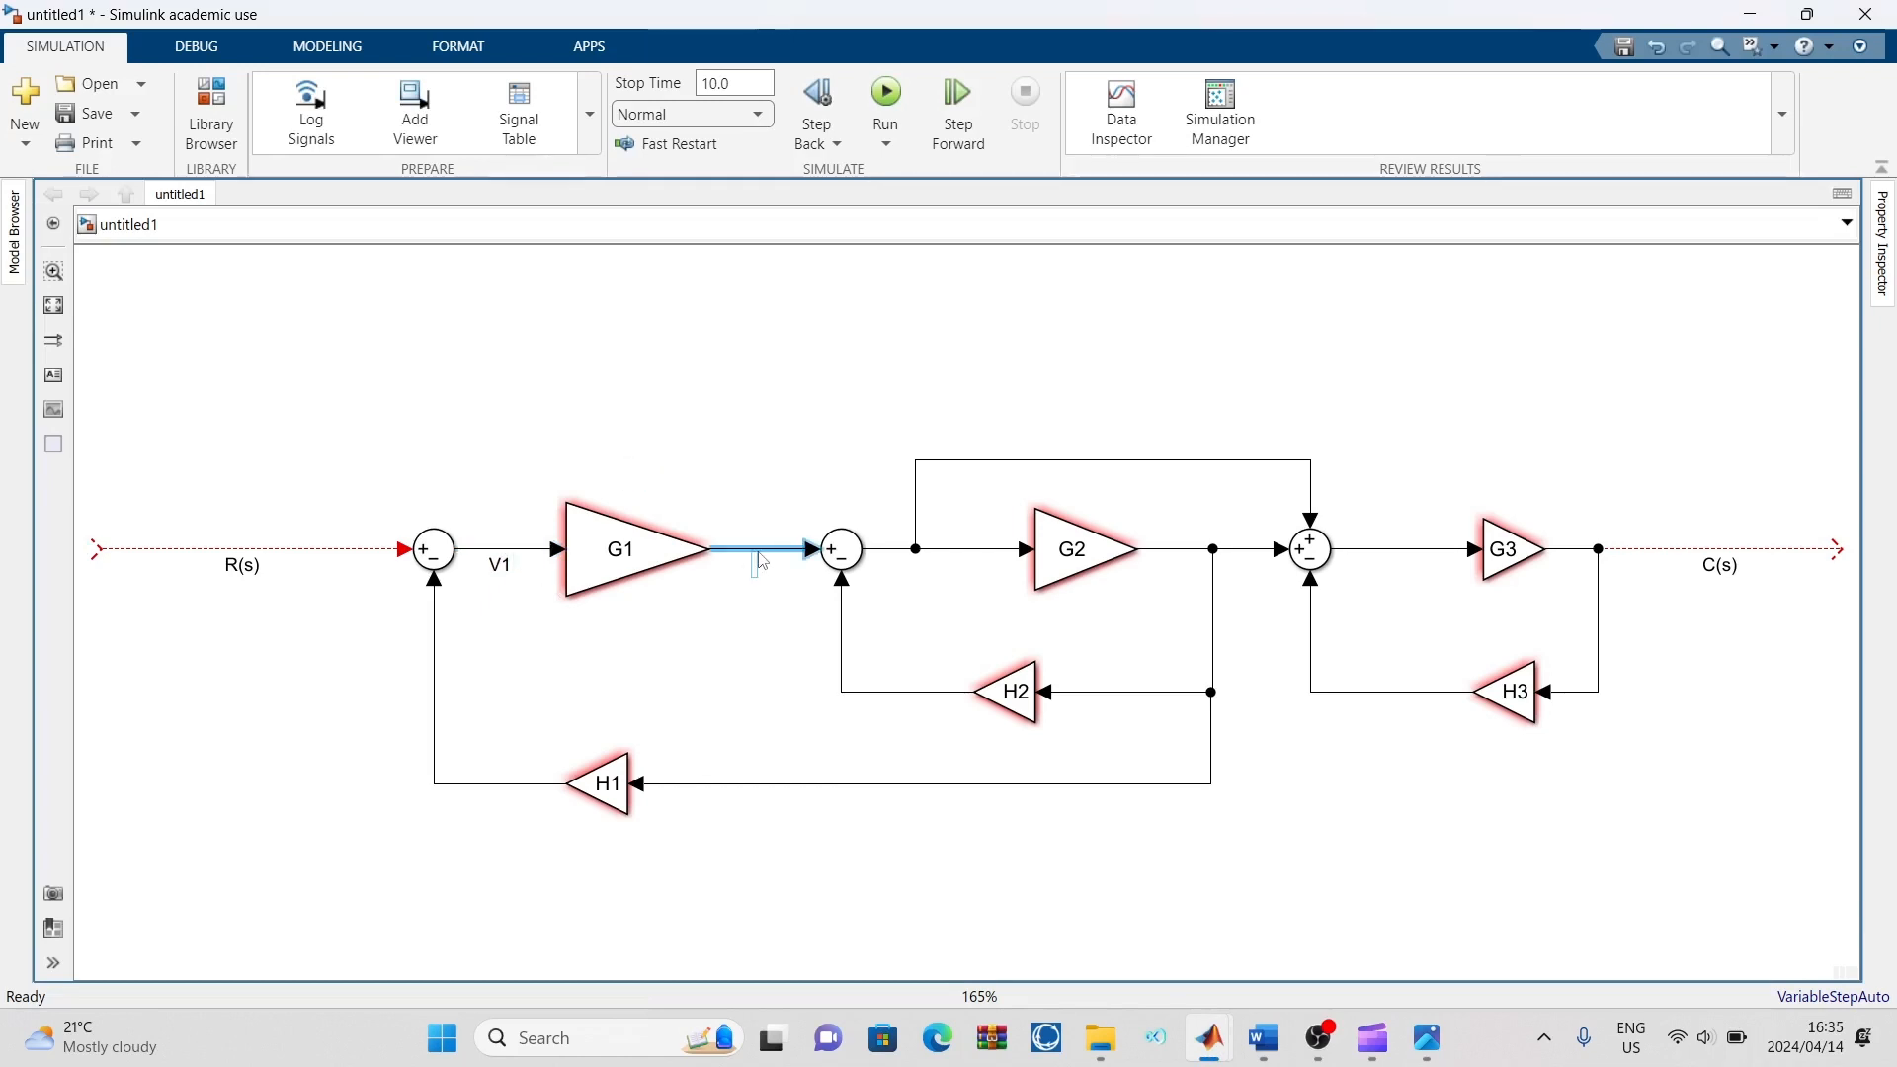
text(V1)
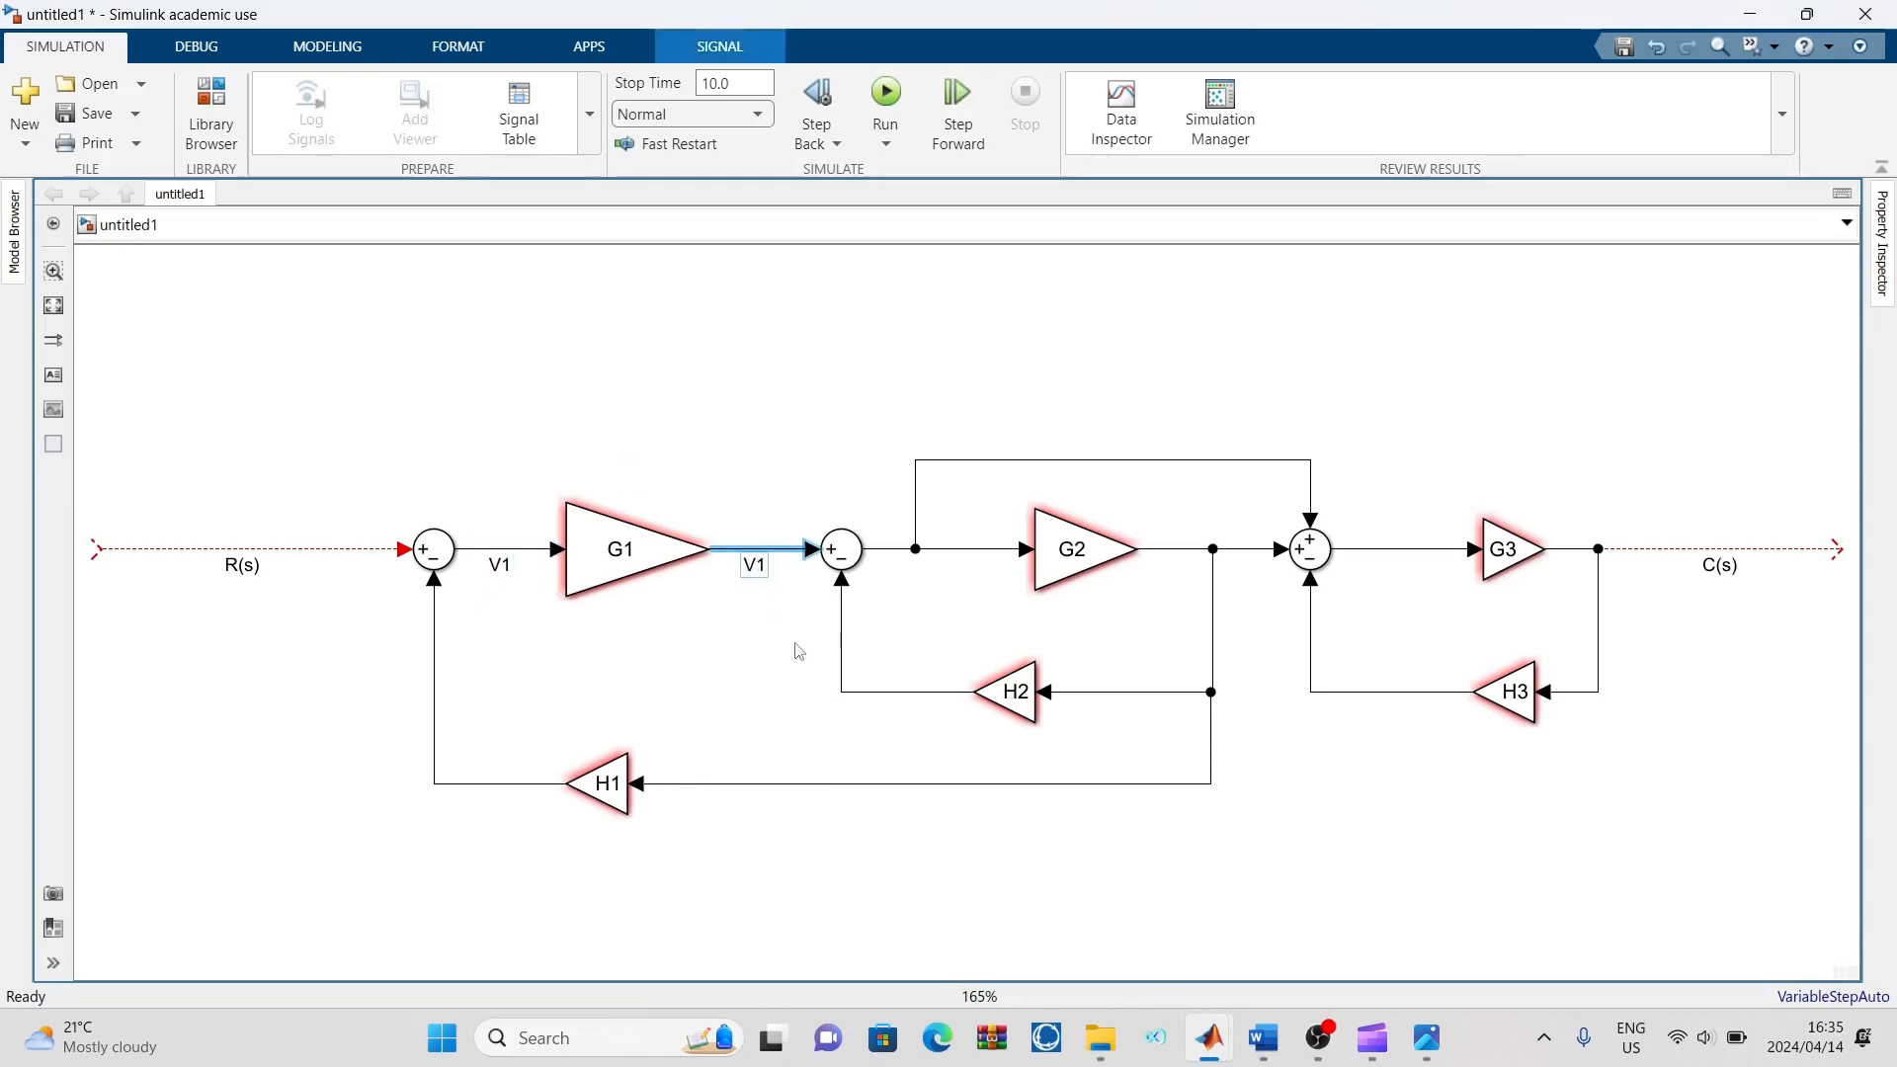
click(791, 531)
Label the line entering G2 as V3 and the line from G2 to the third Sum block as v4
double_click(933, 559)
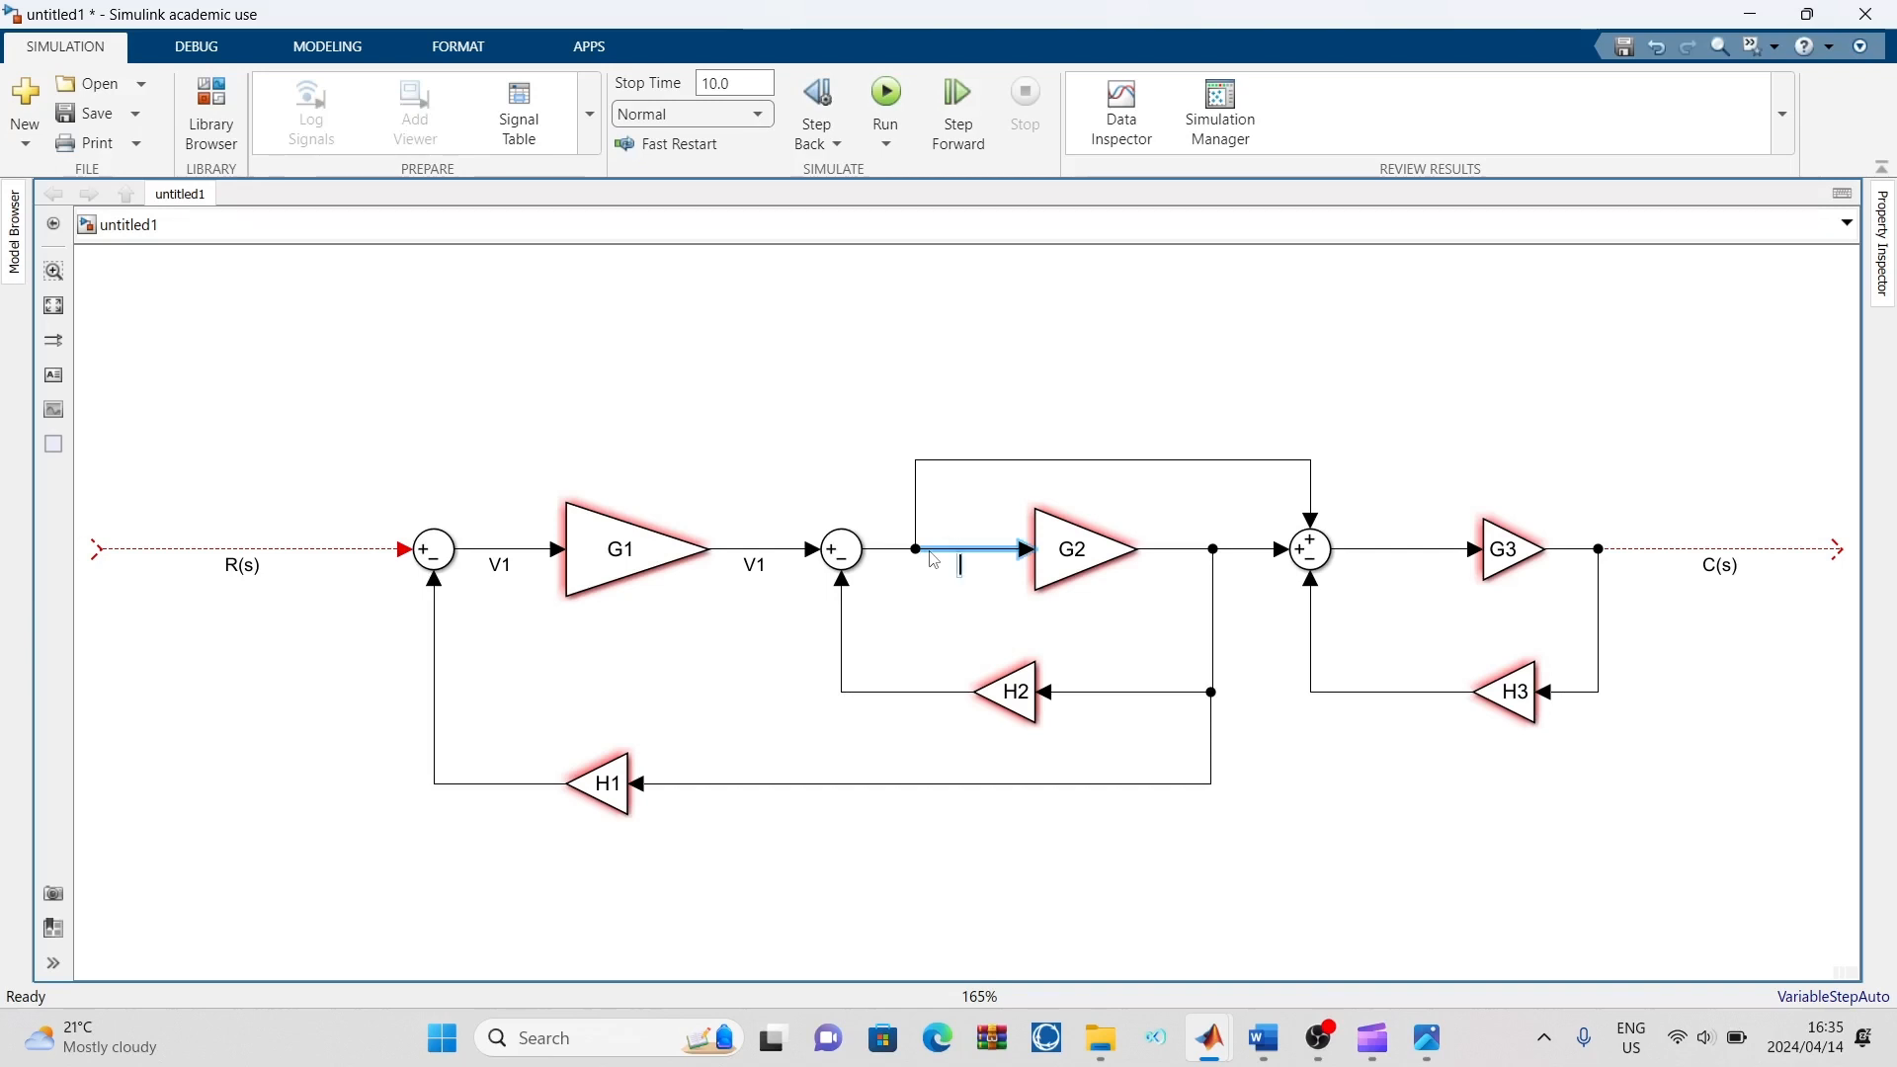
text(V3)
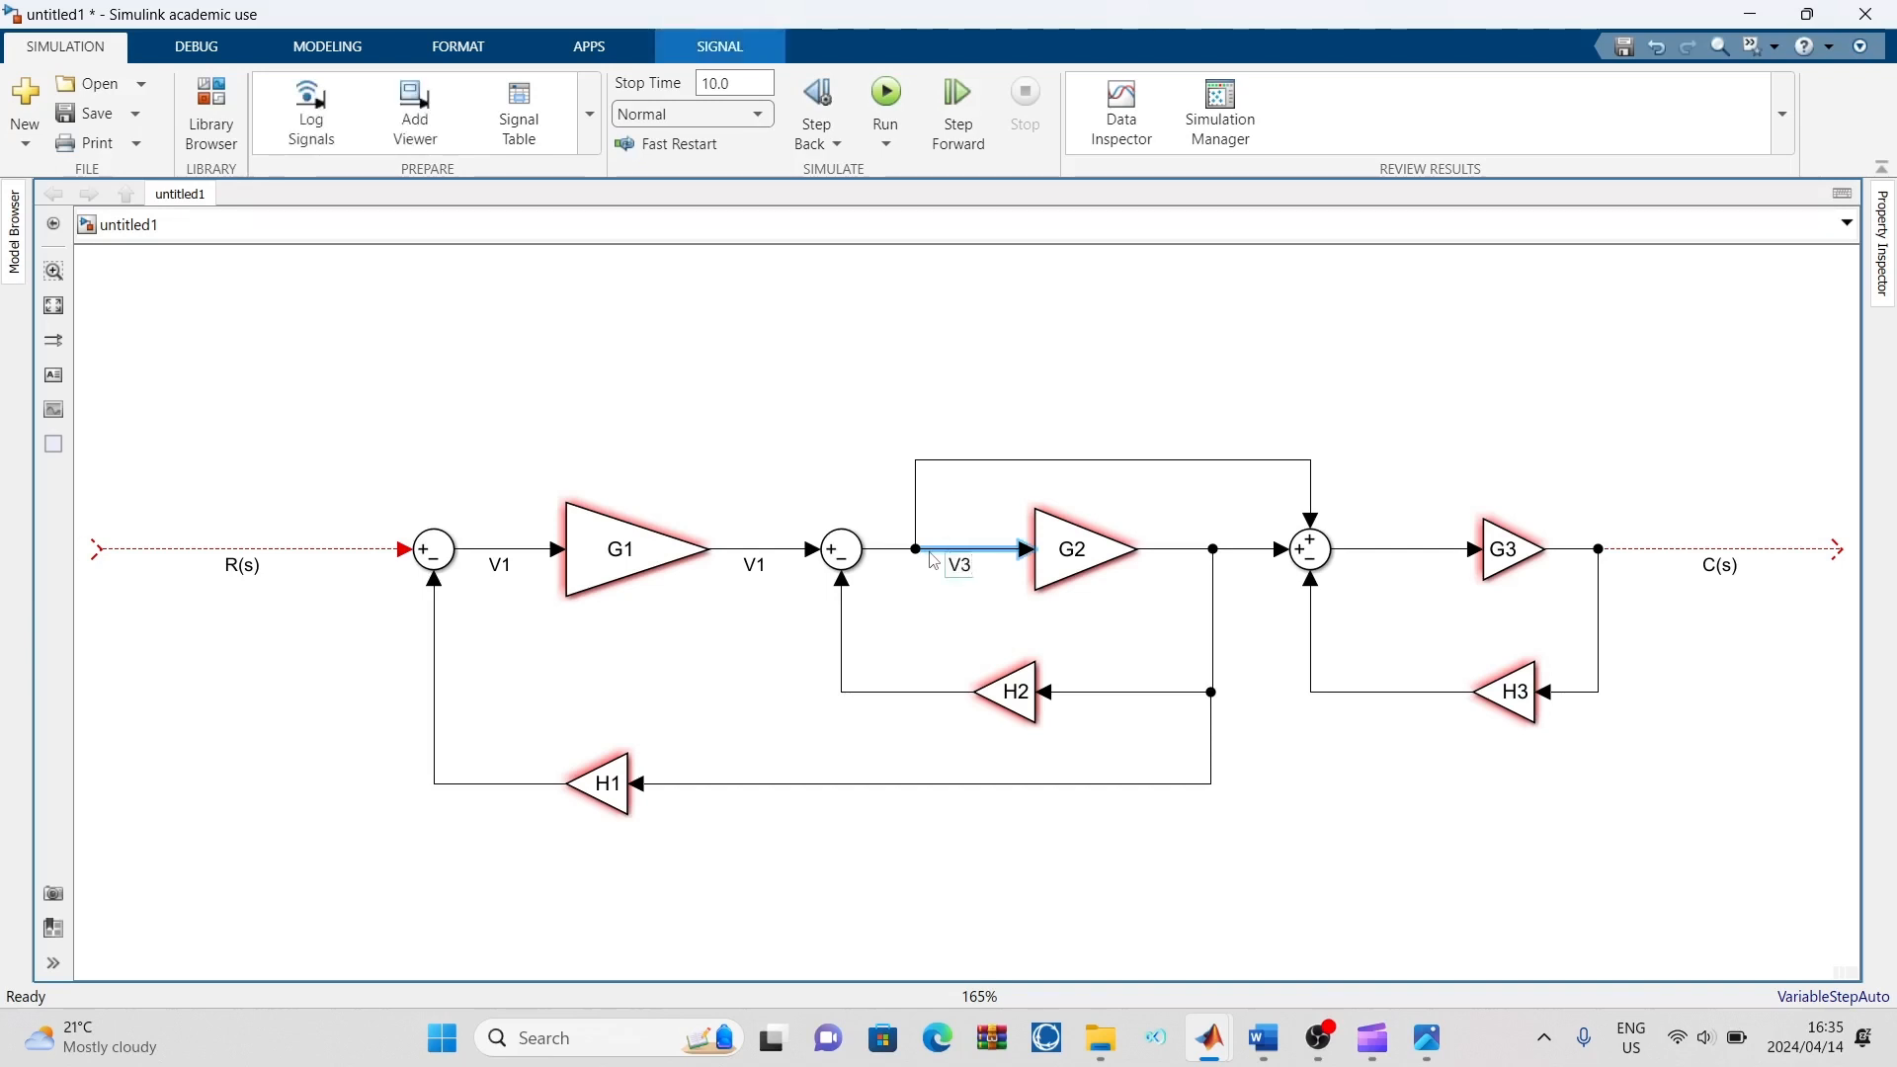
double_click(1250, 553)
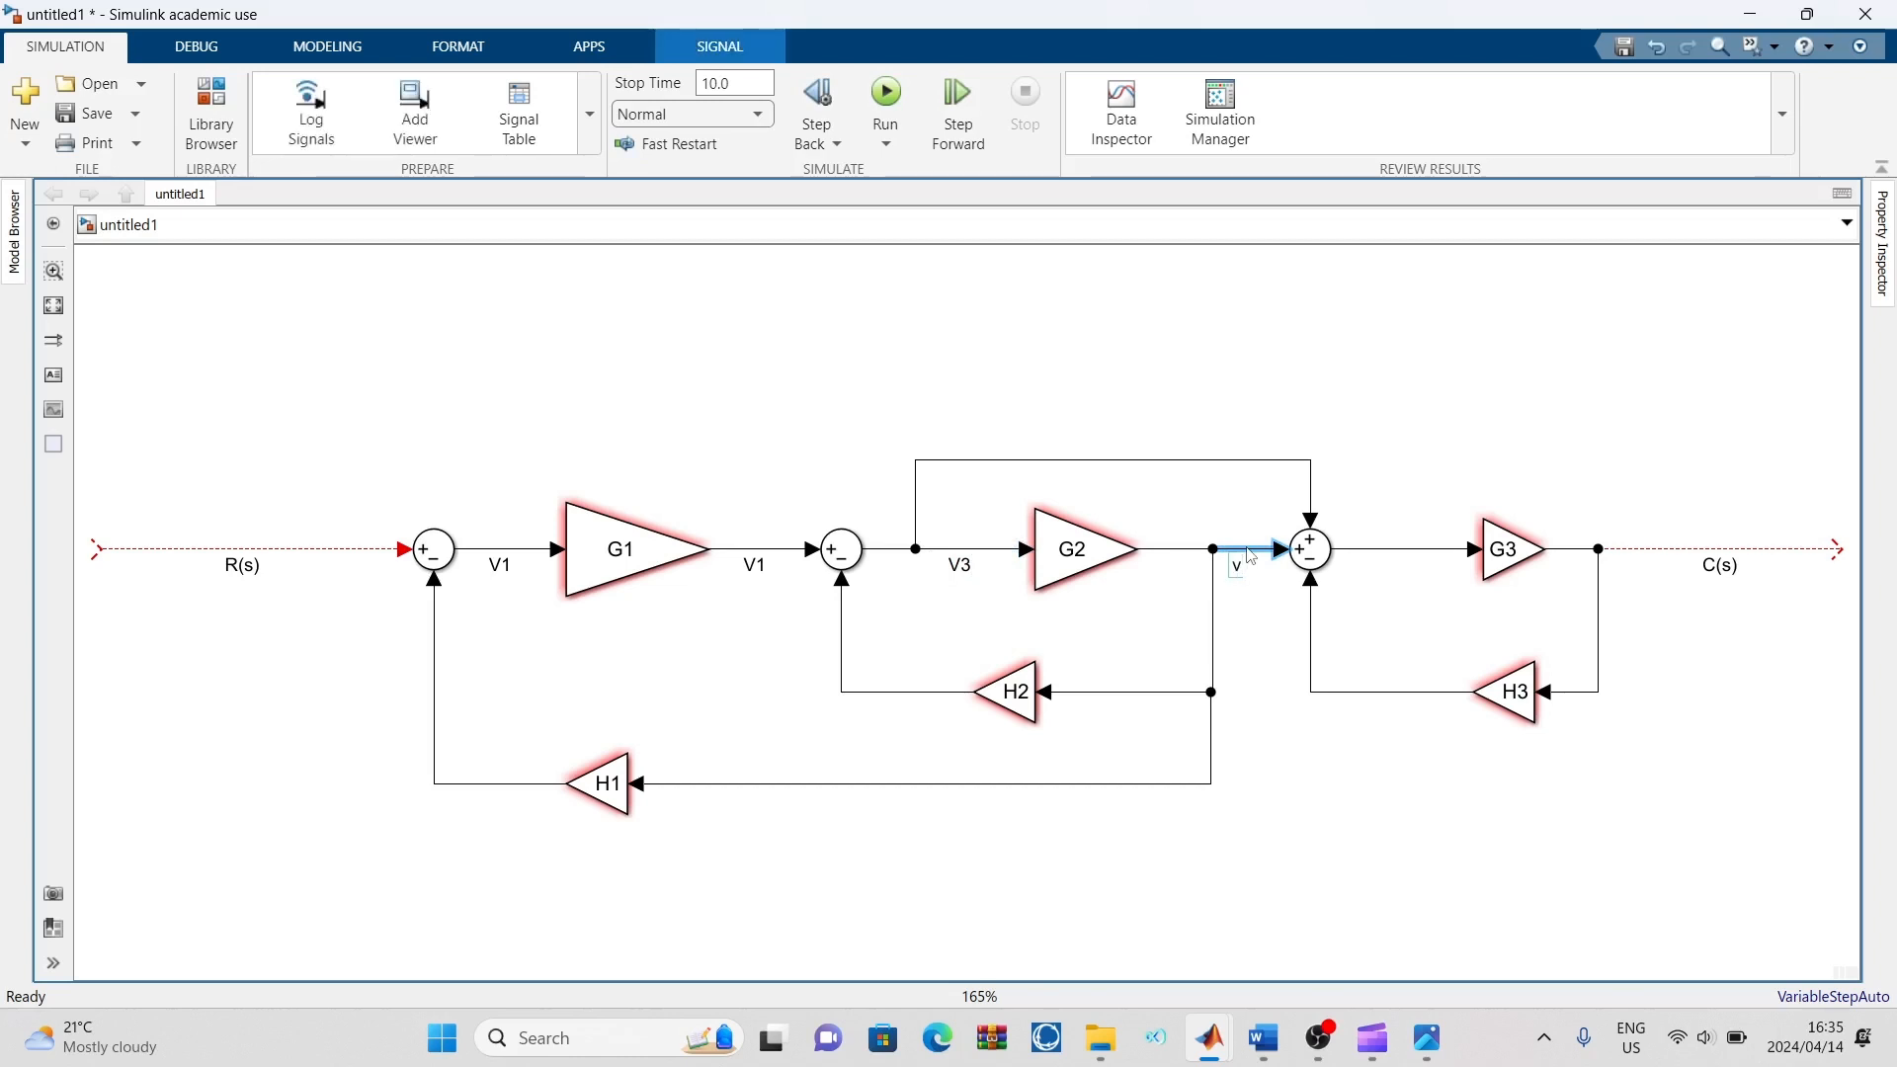
text(v4)
click(1407, 442)
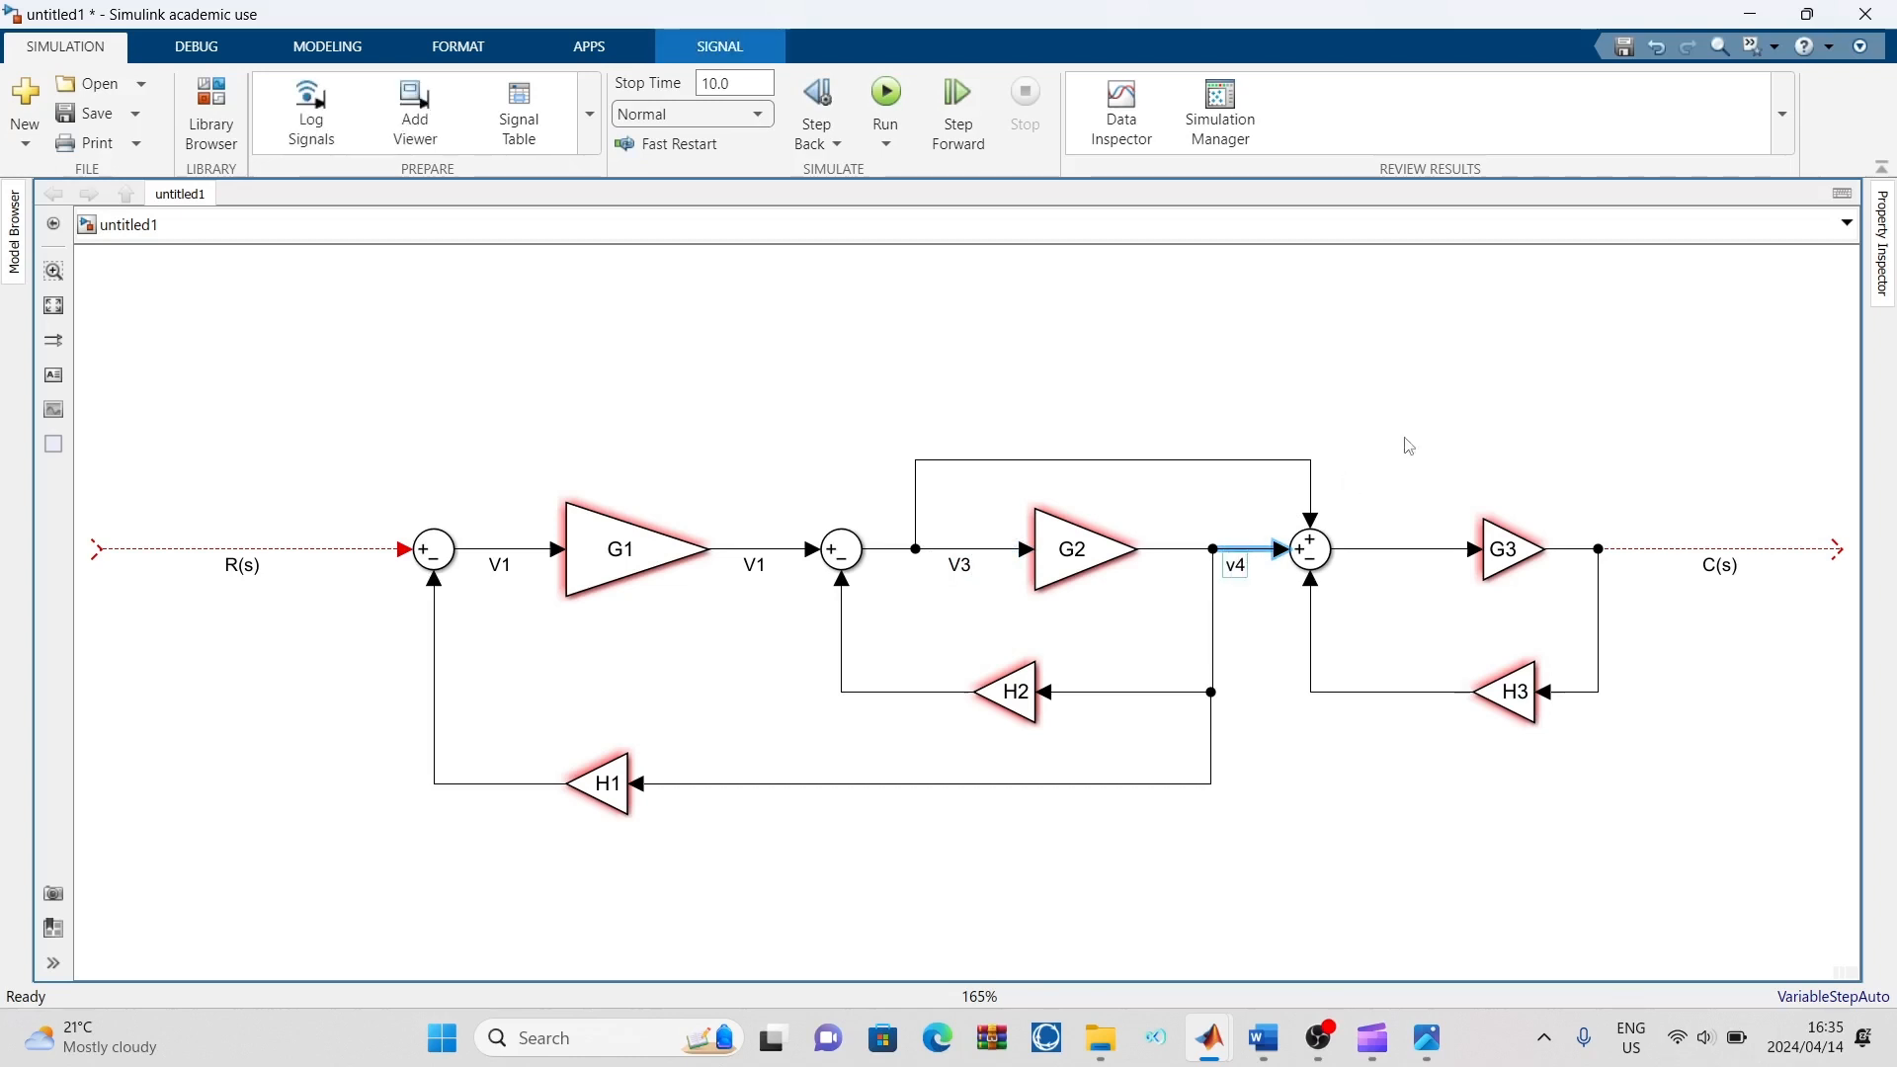
Add the signal label to the feedforward branch above G2, try V5 as its name, and restore the name V3
double_click(1313, 490)
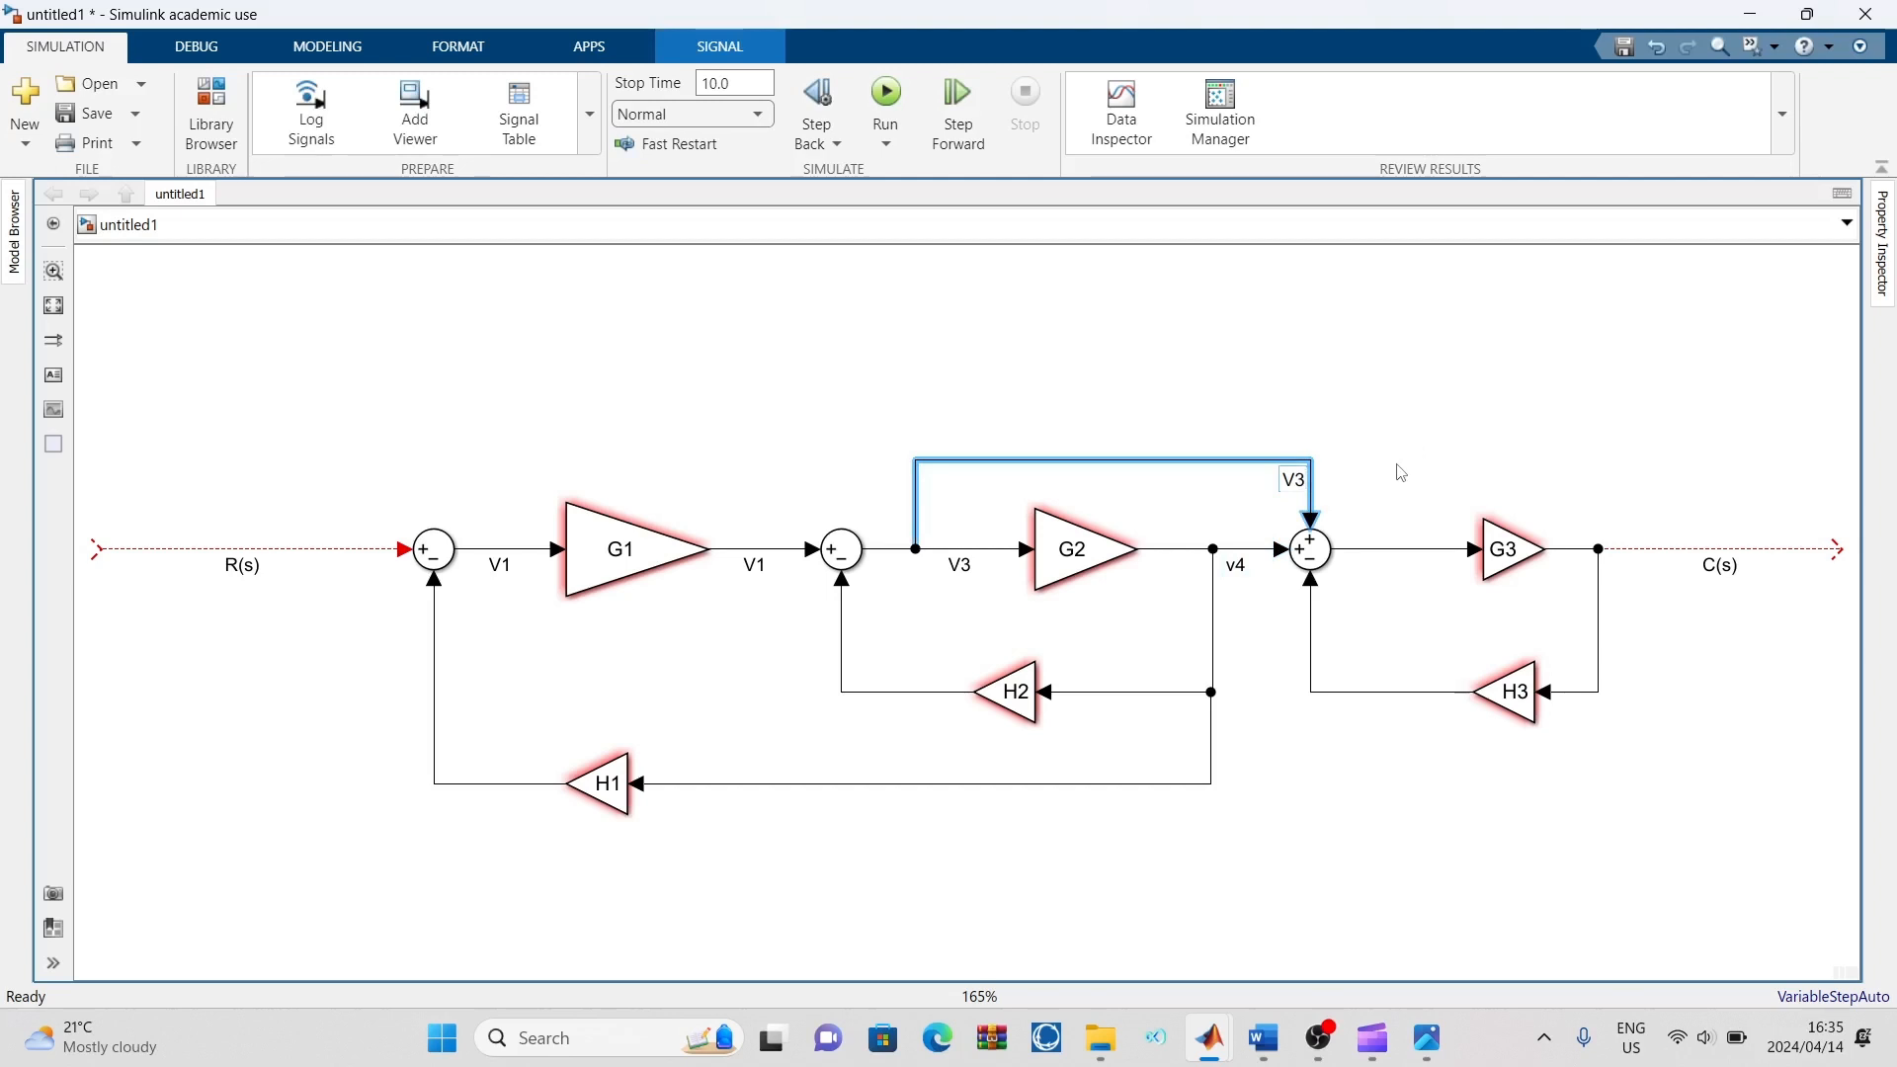
key(BackSpace)
text(5)
click(1400, 473)
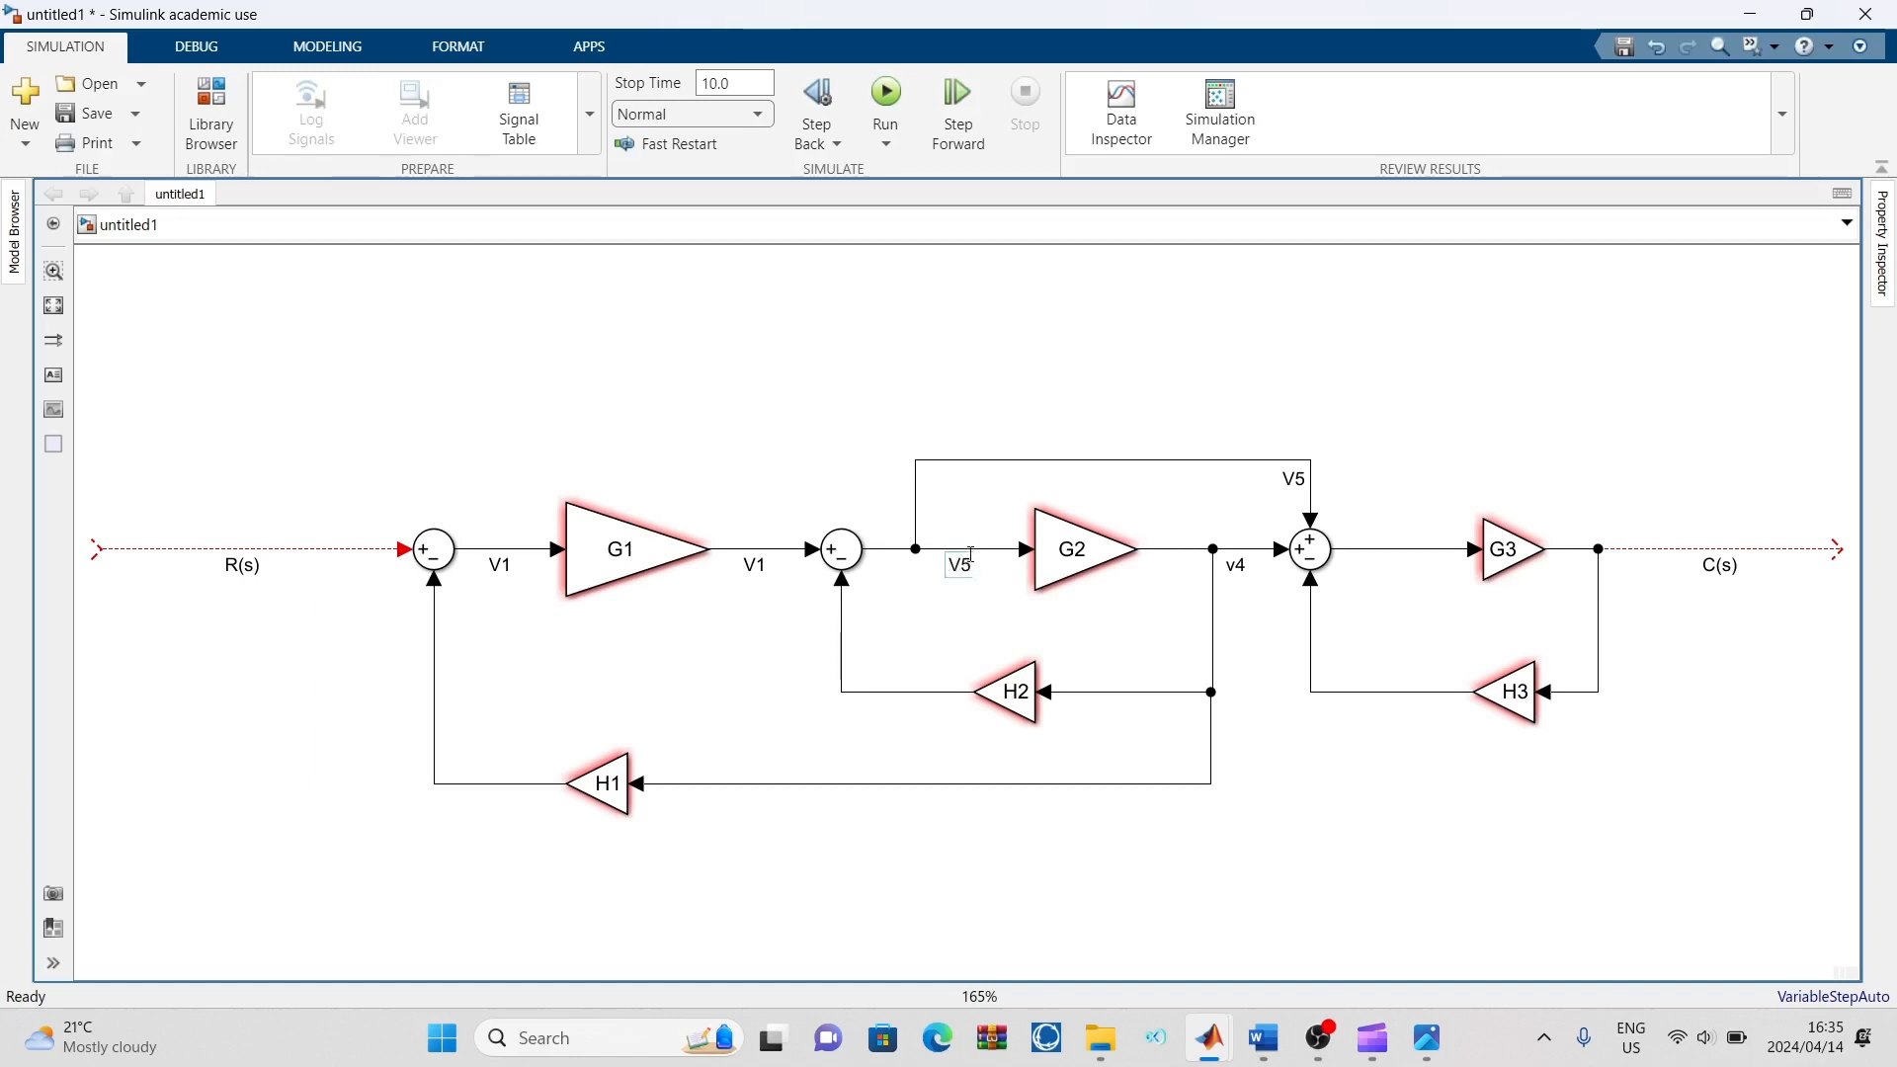
click(970, 554)
key(BackSpace)
text(3)
click(1413, 459)
Label the line between the third Sum block and G3 as V5 and the H3 output line as V6
double_click(1389, 550)
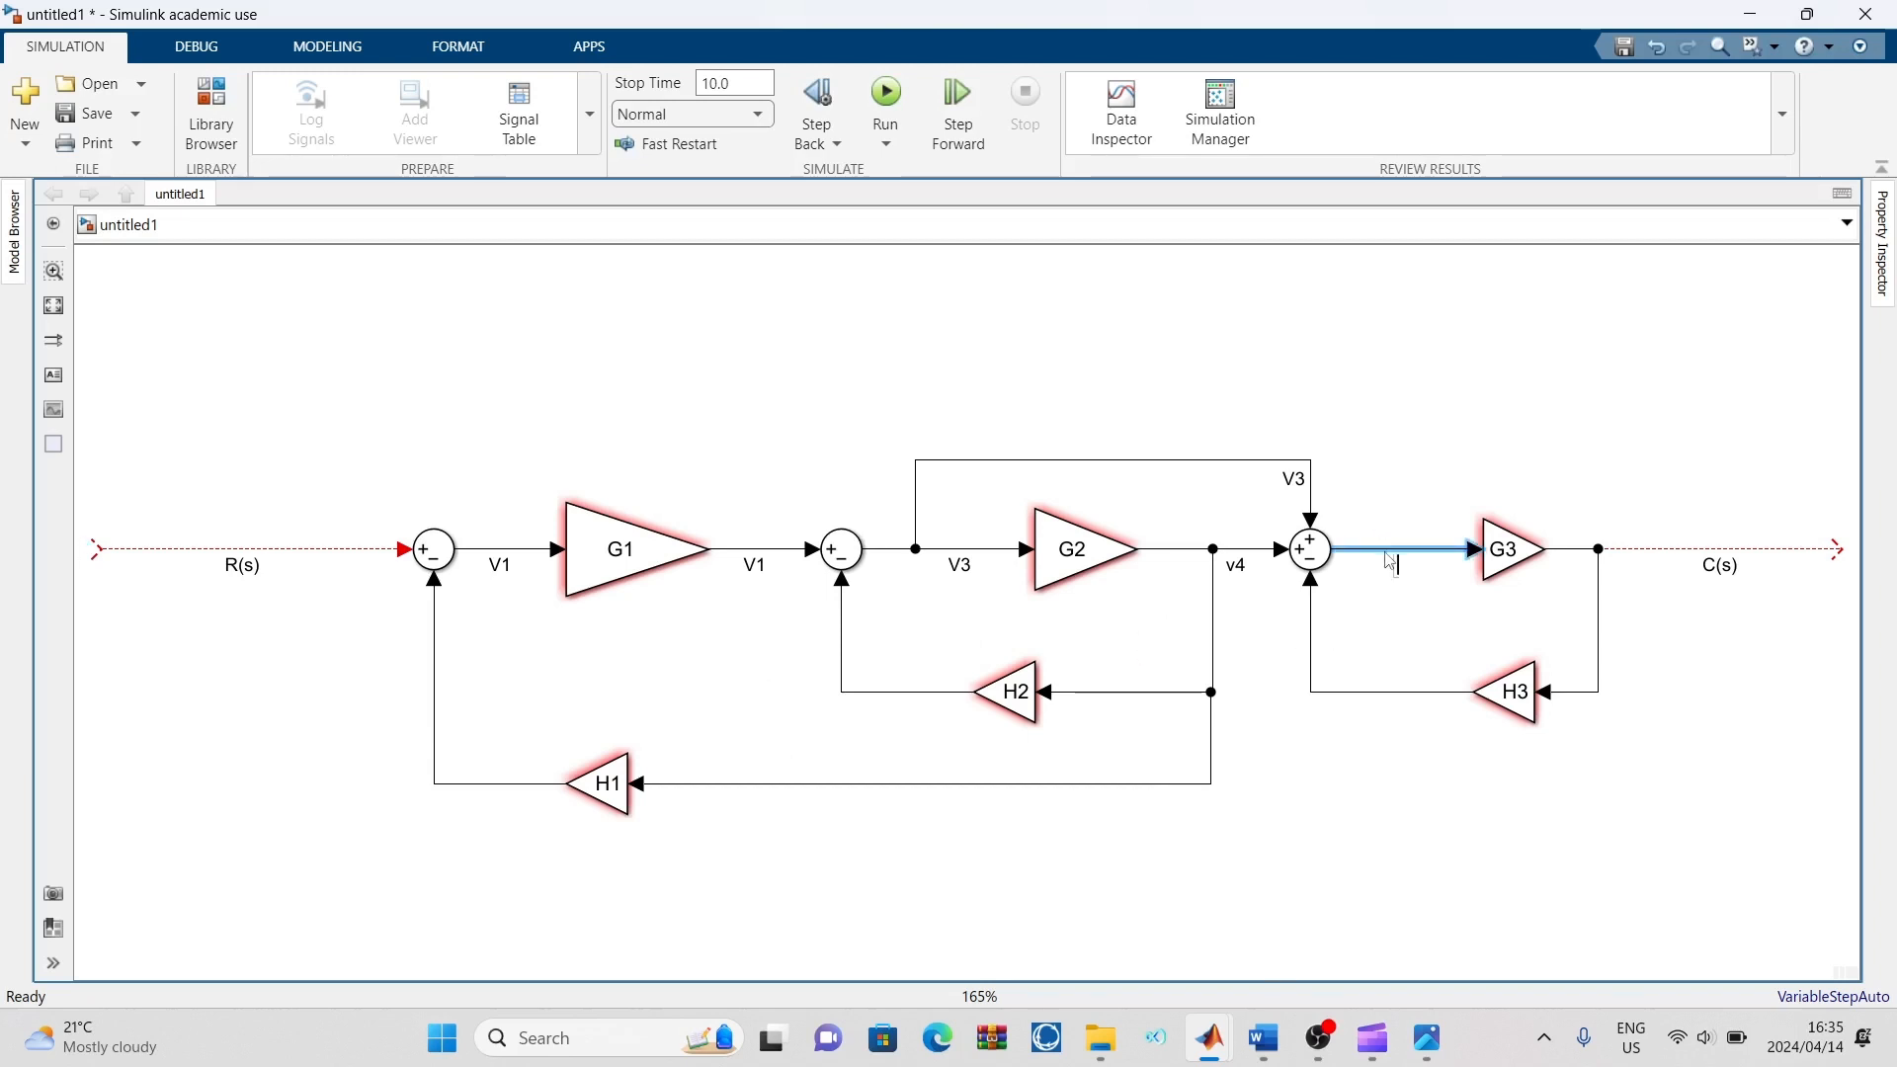
text(V5)
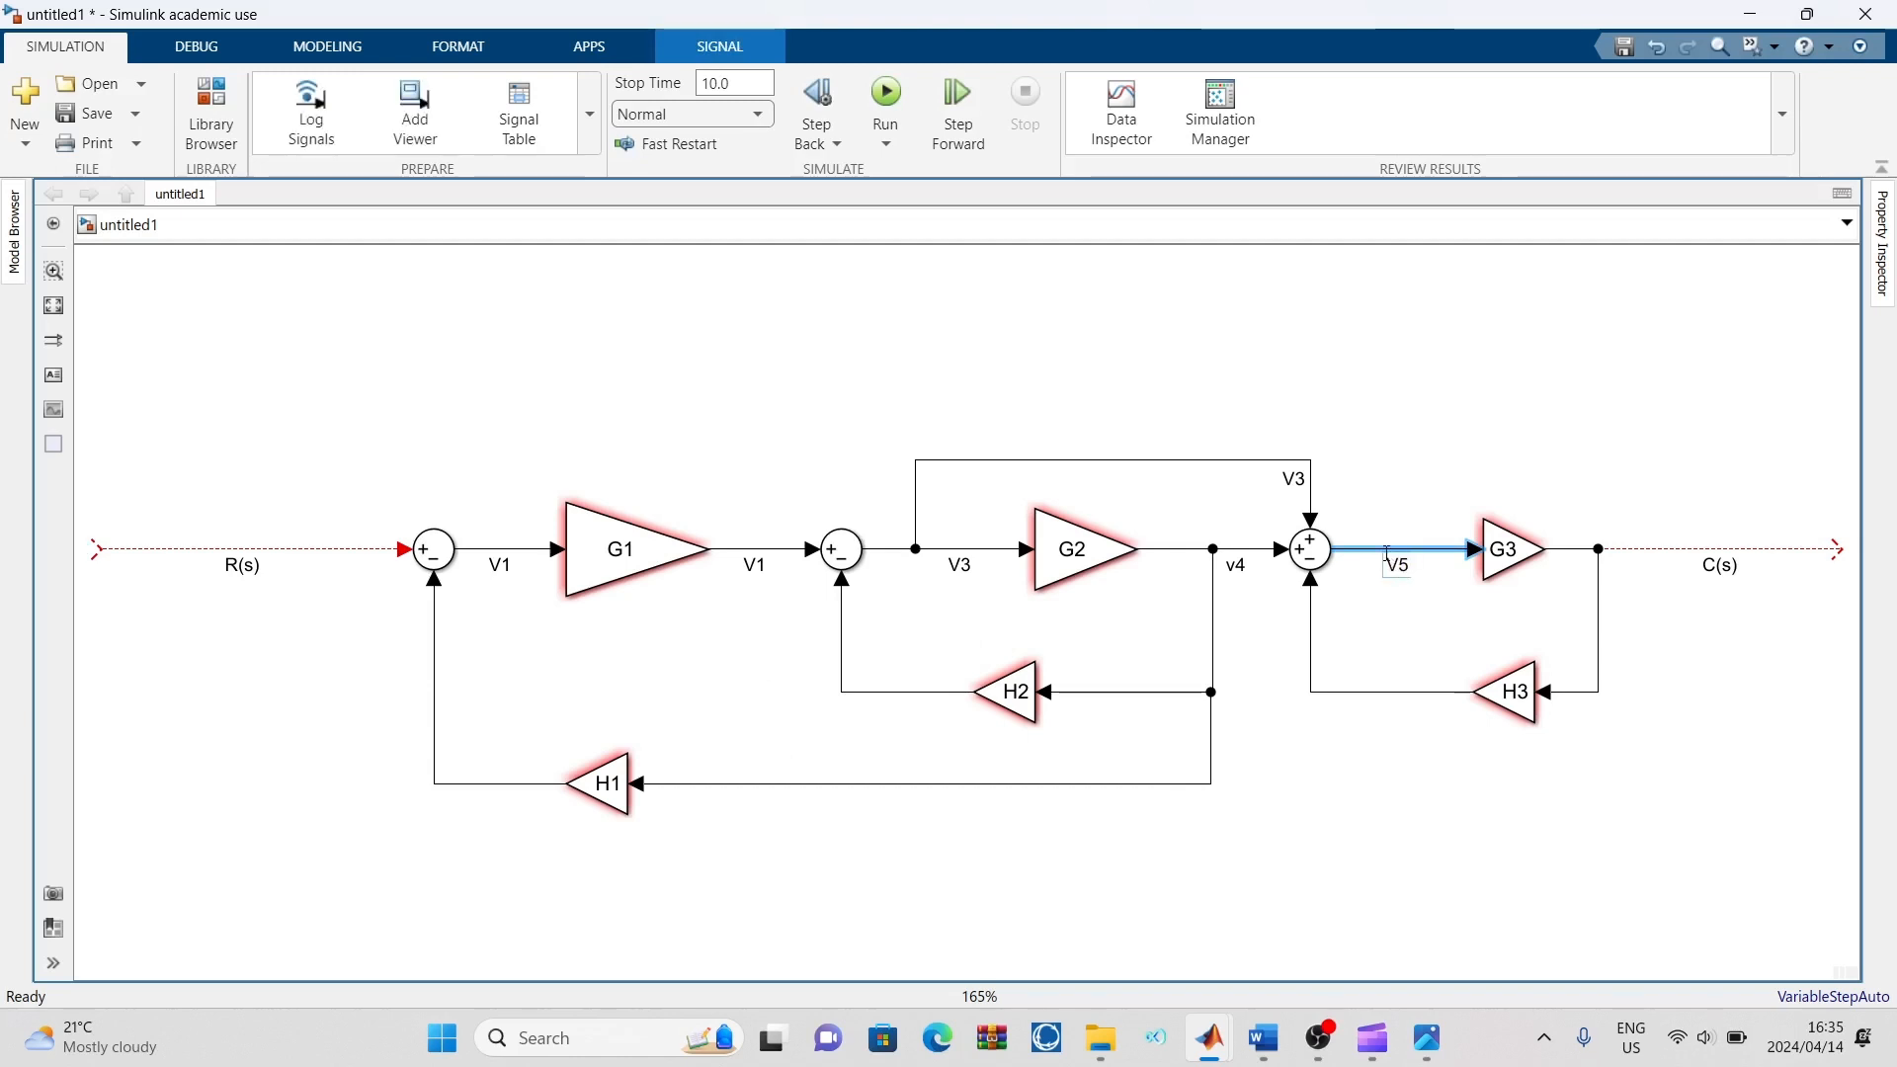
click(1382, 633)
double_click(1316, 647)
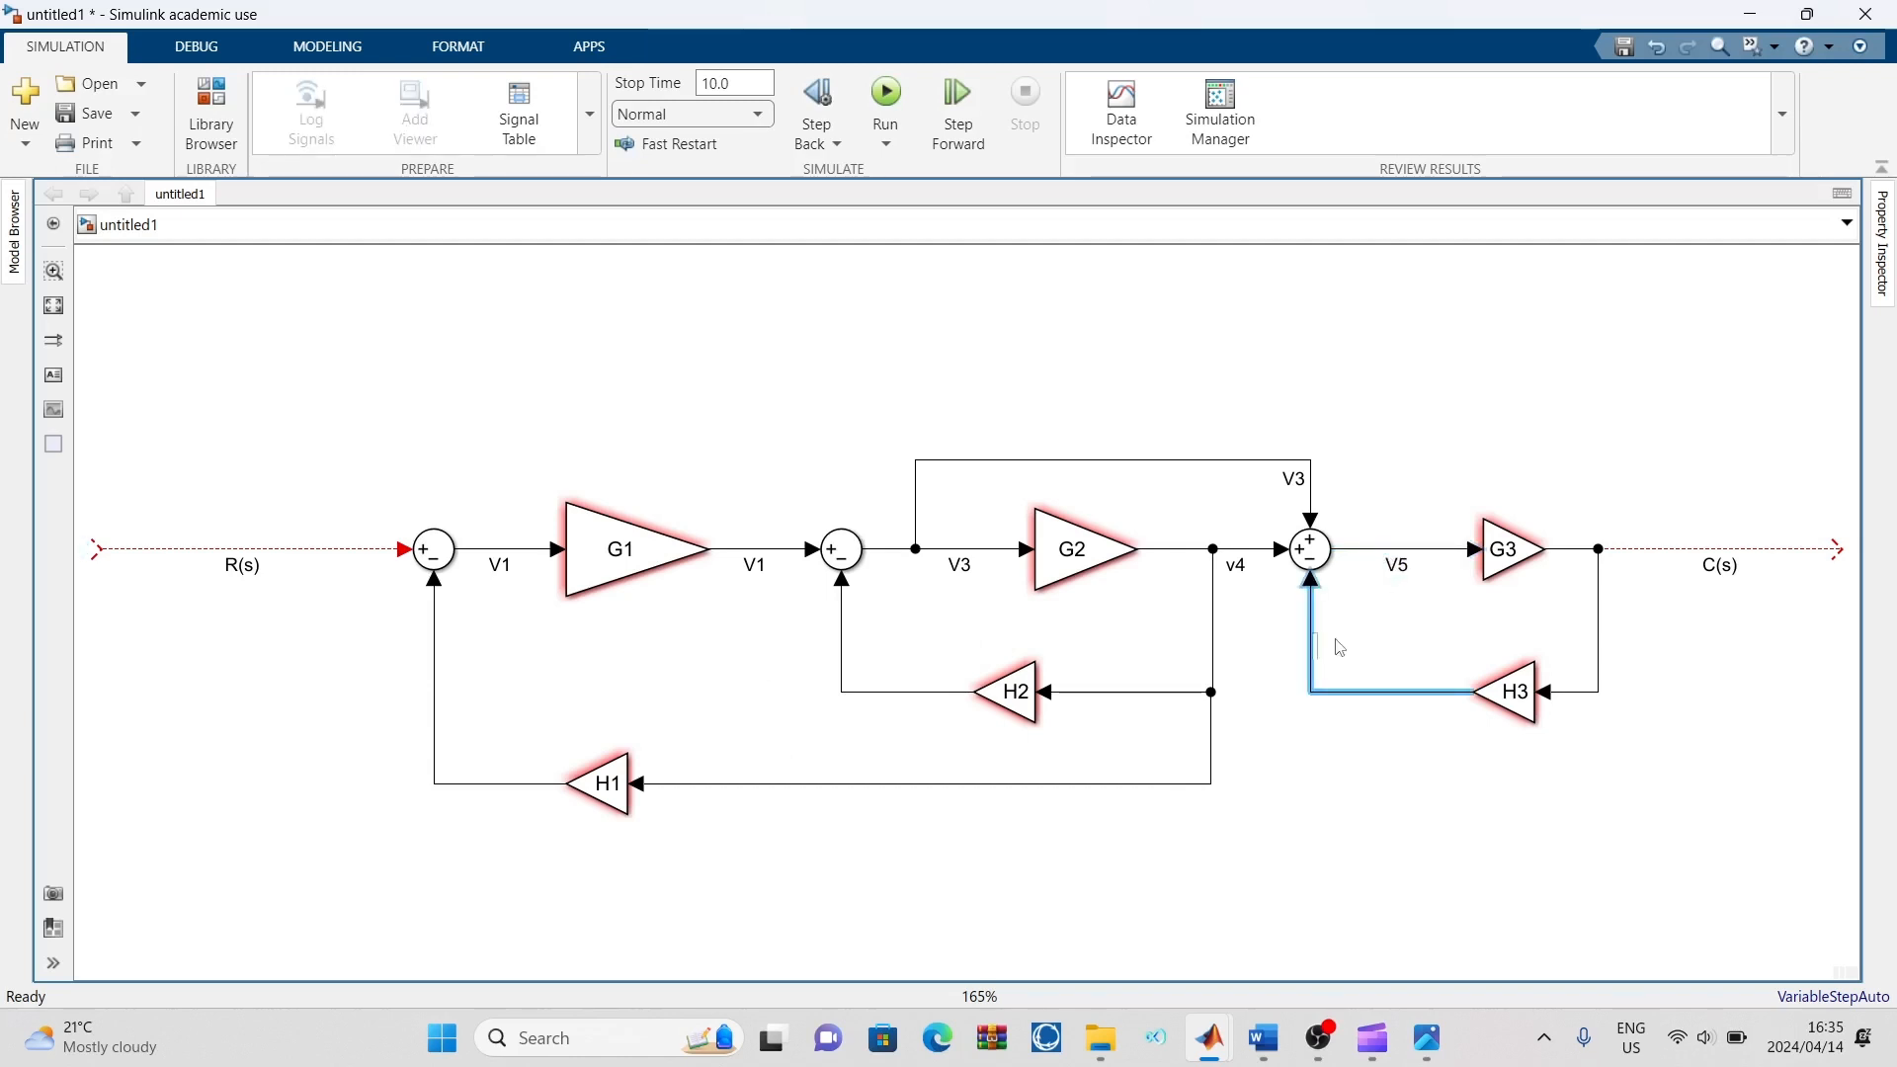
text(V6)
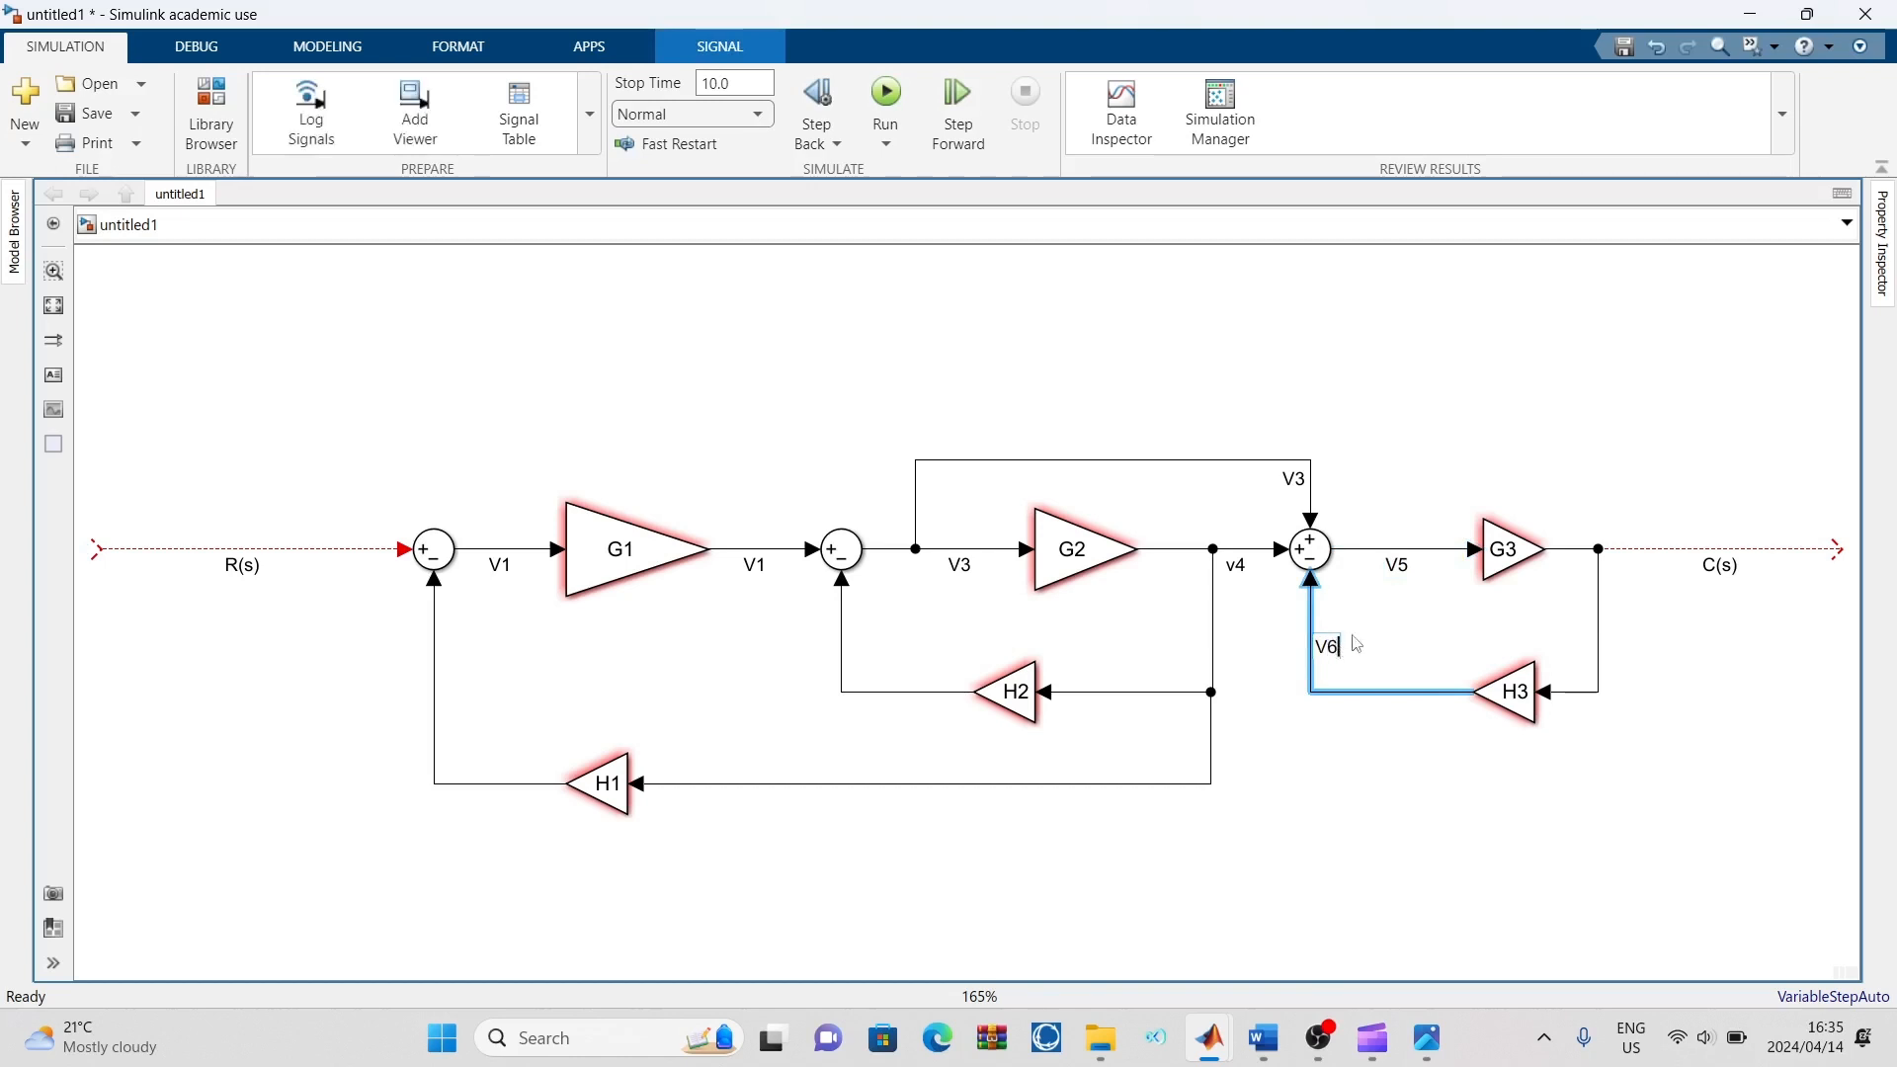
click(1423, 628)
Label the H2 output line as V7 and the H1 output line as V8
double_click(845, 646)
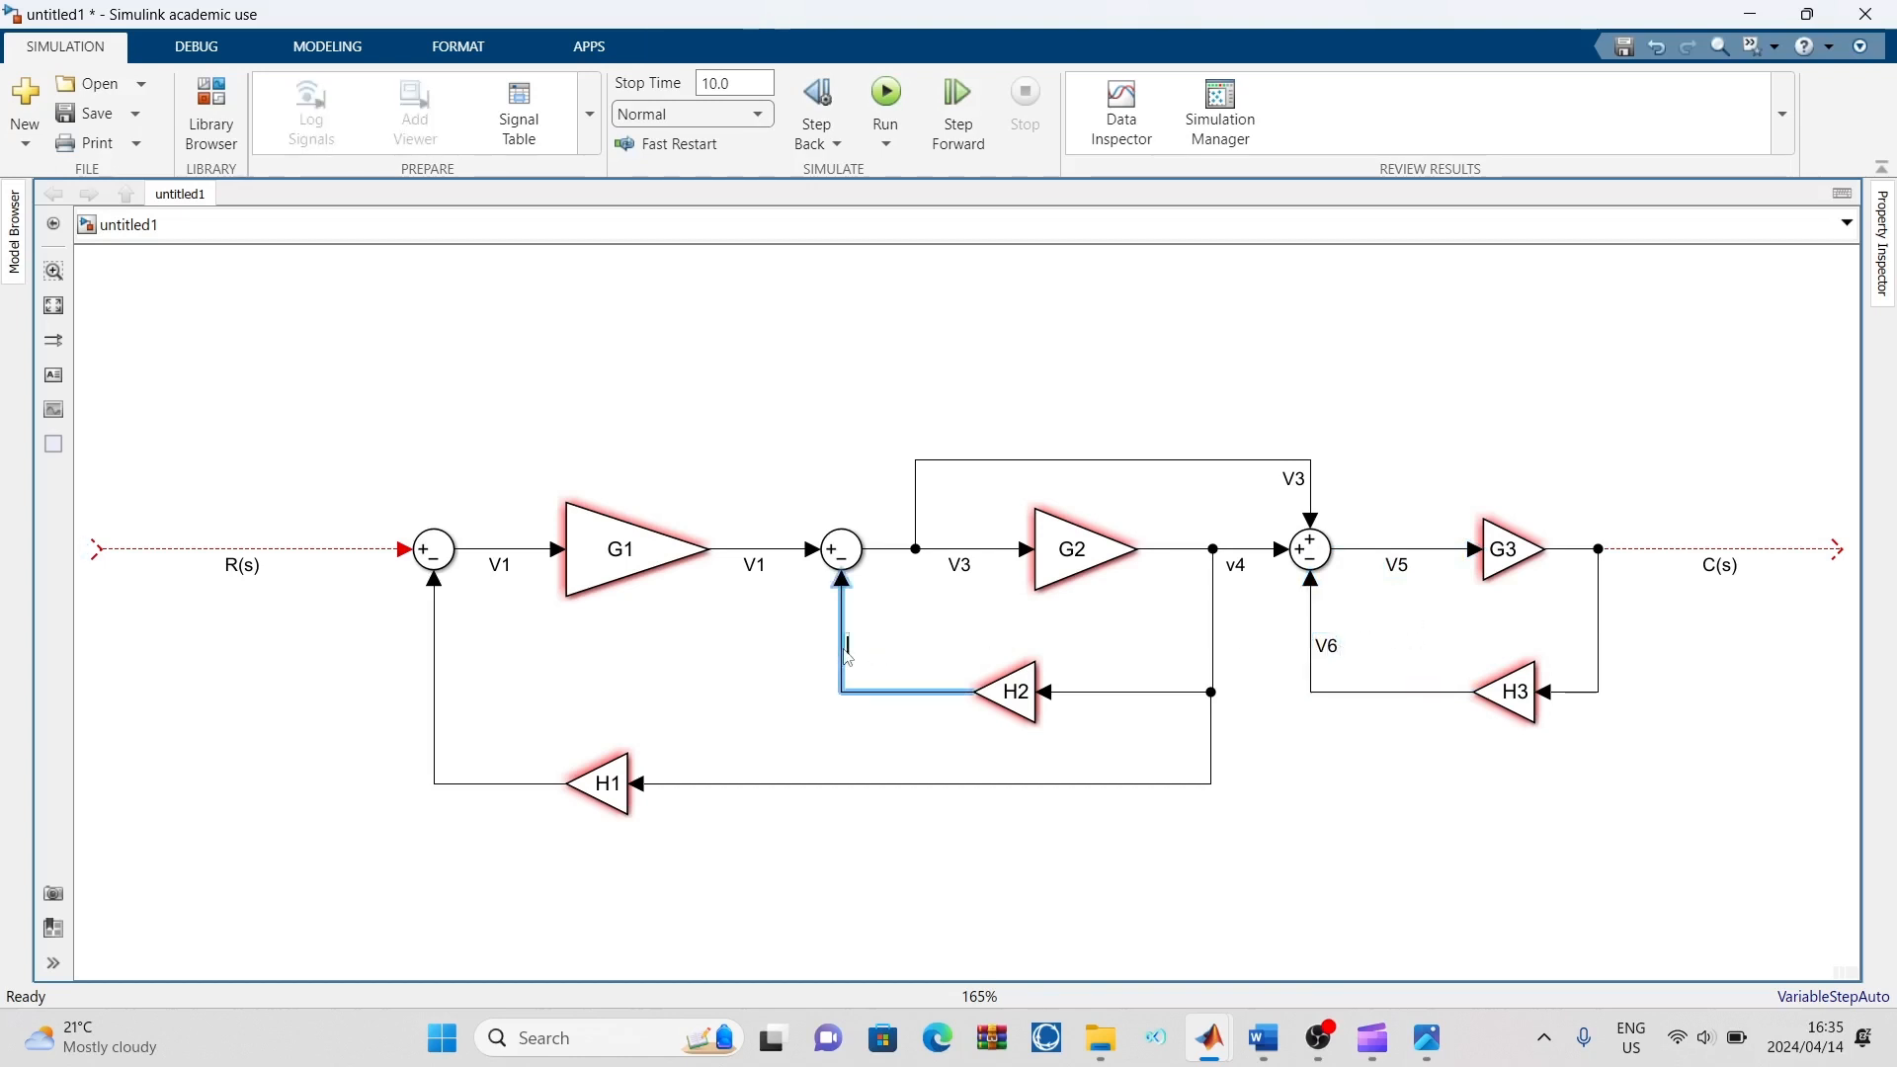
text(V)
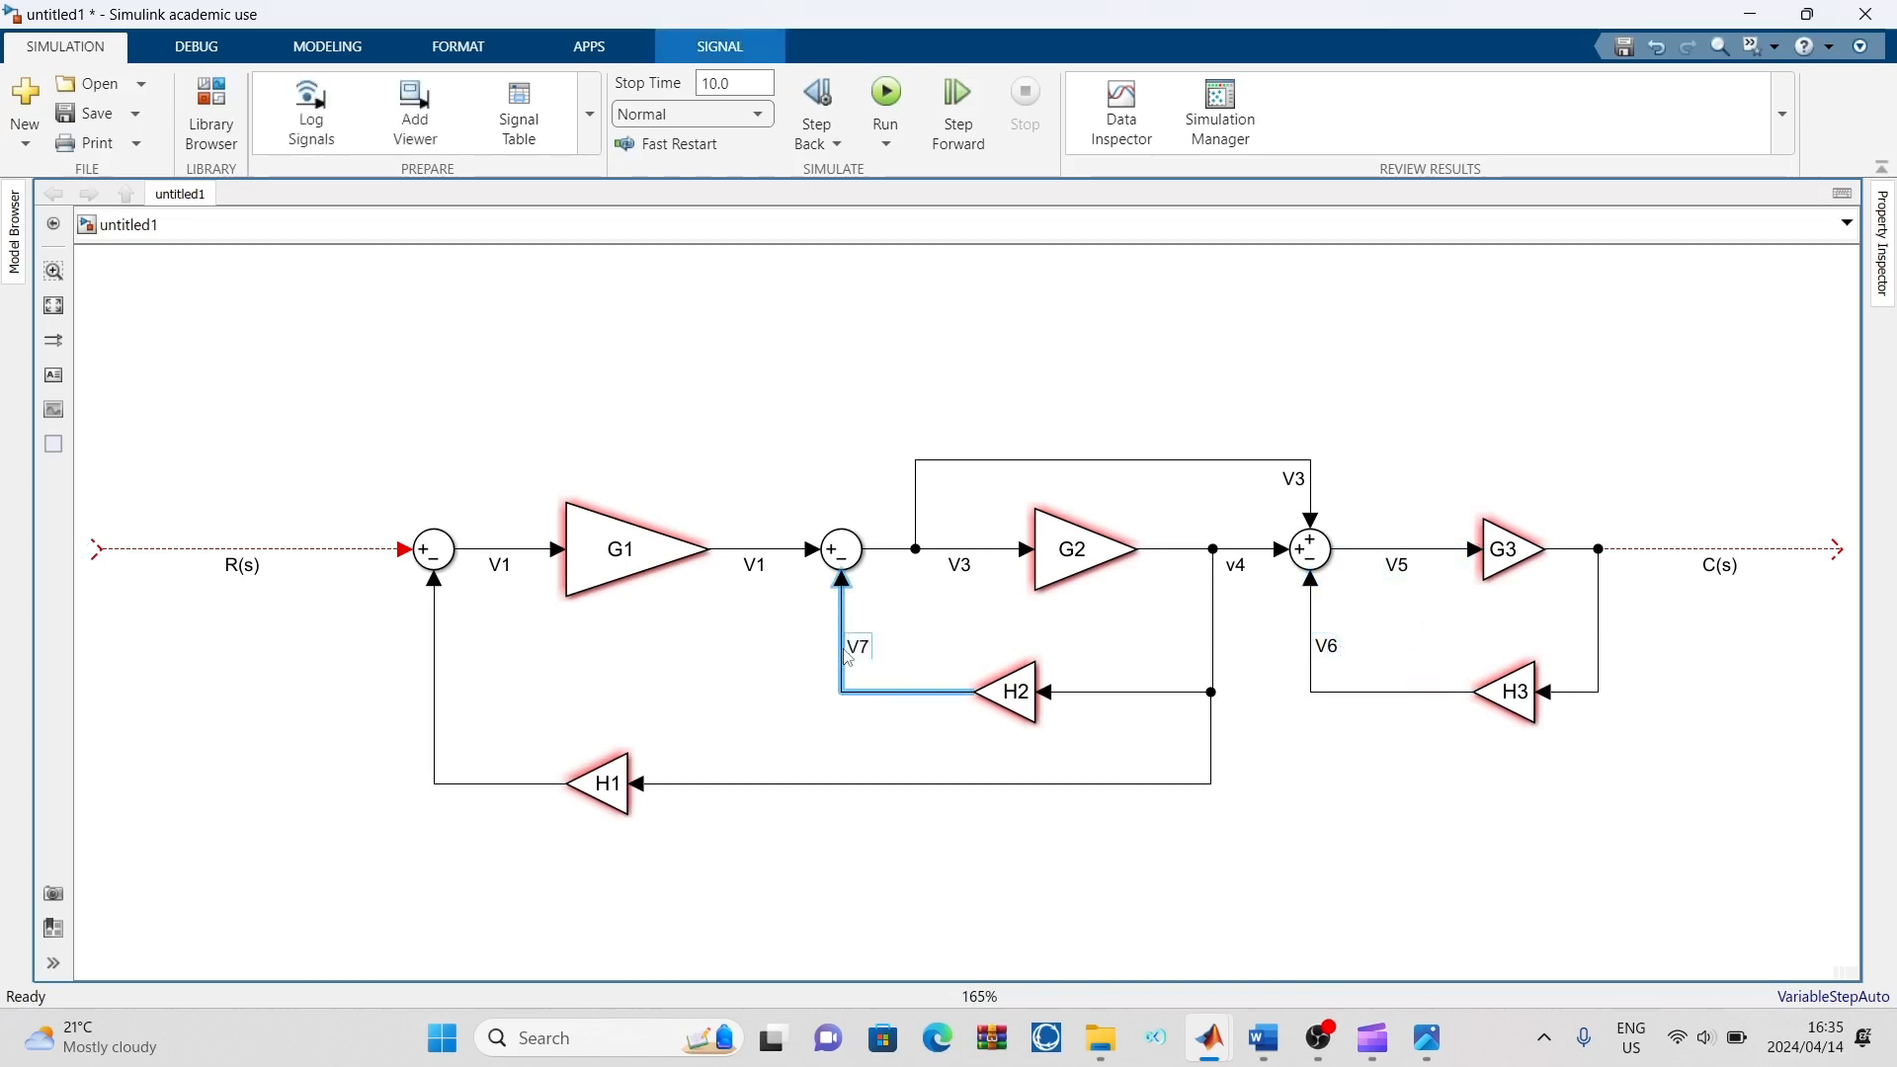
text(7)
click(741, 707)
click(436, 692)
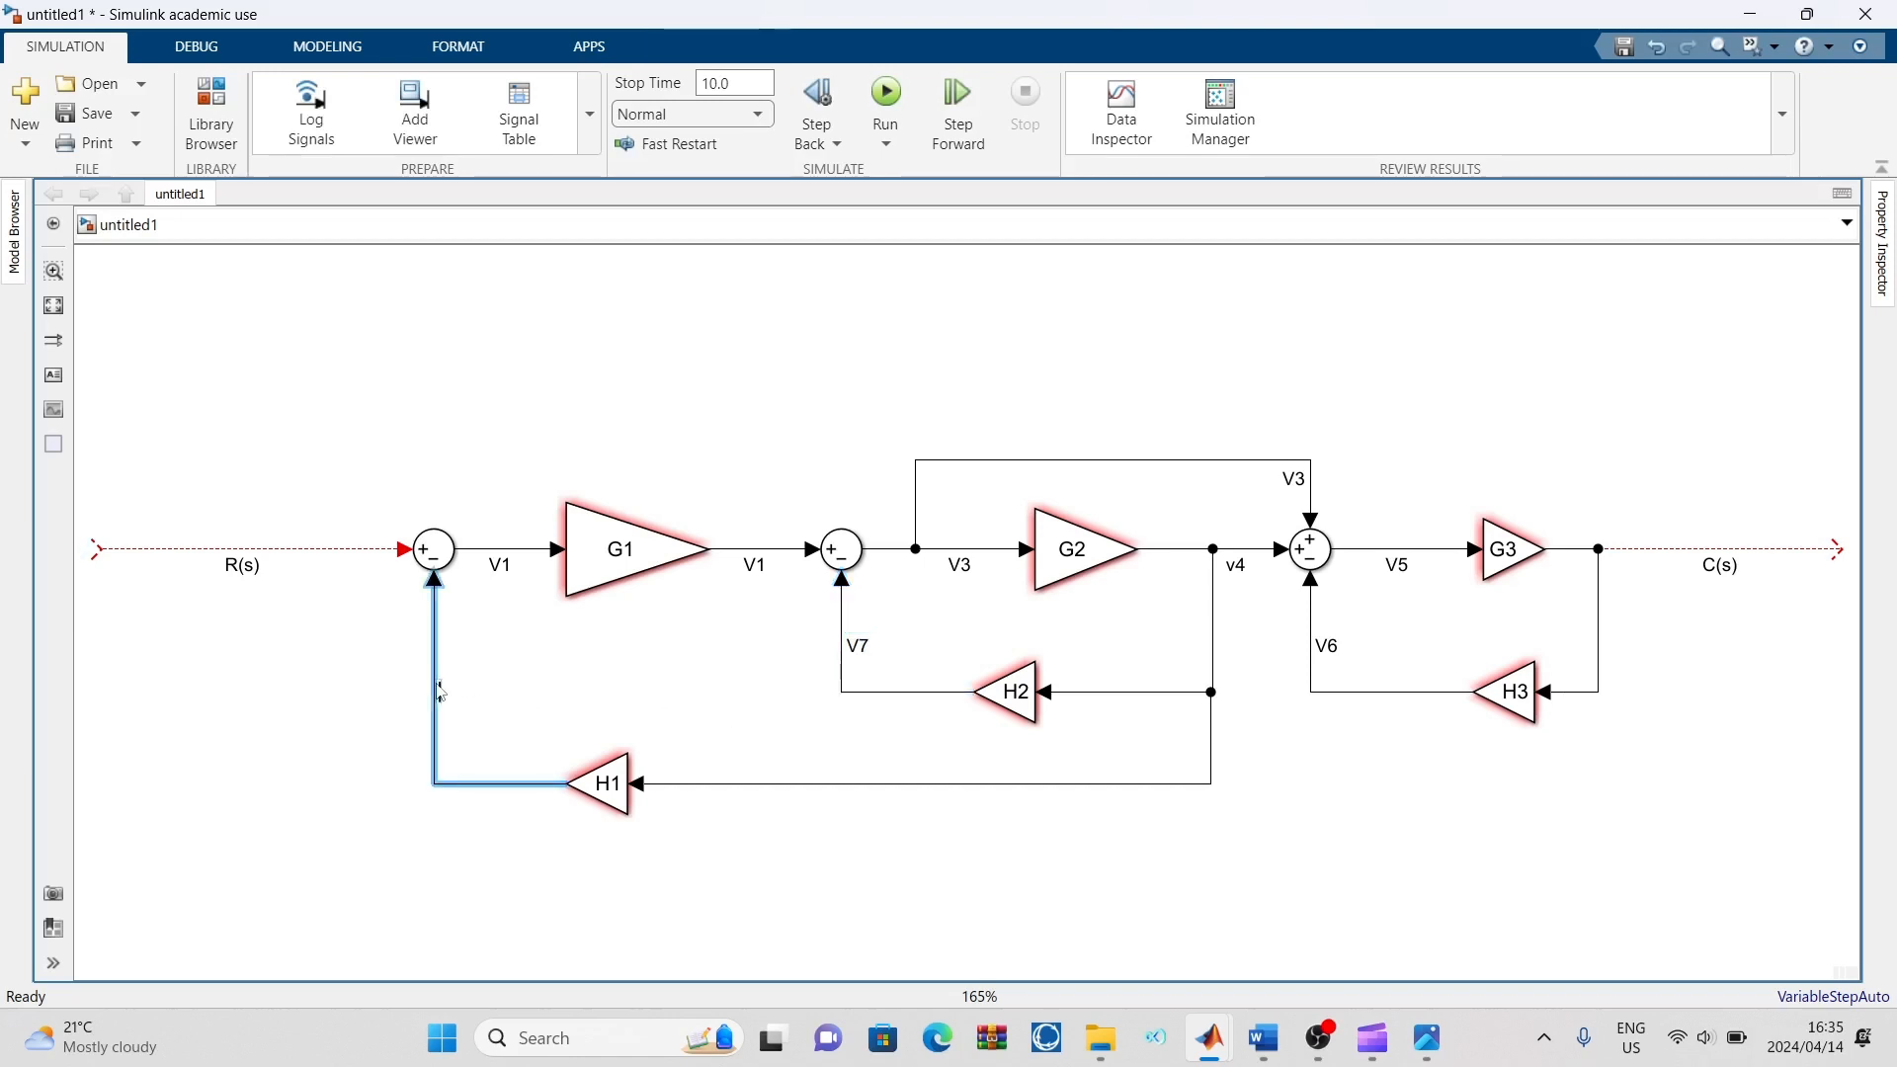
double_click(438, 684)
text(V8)
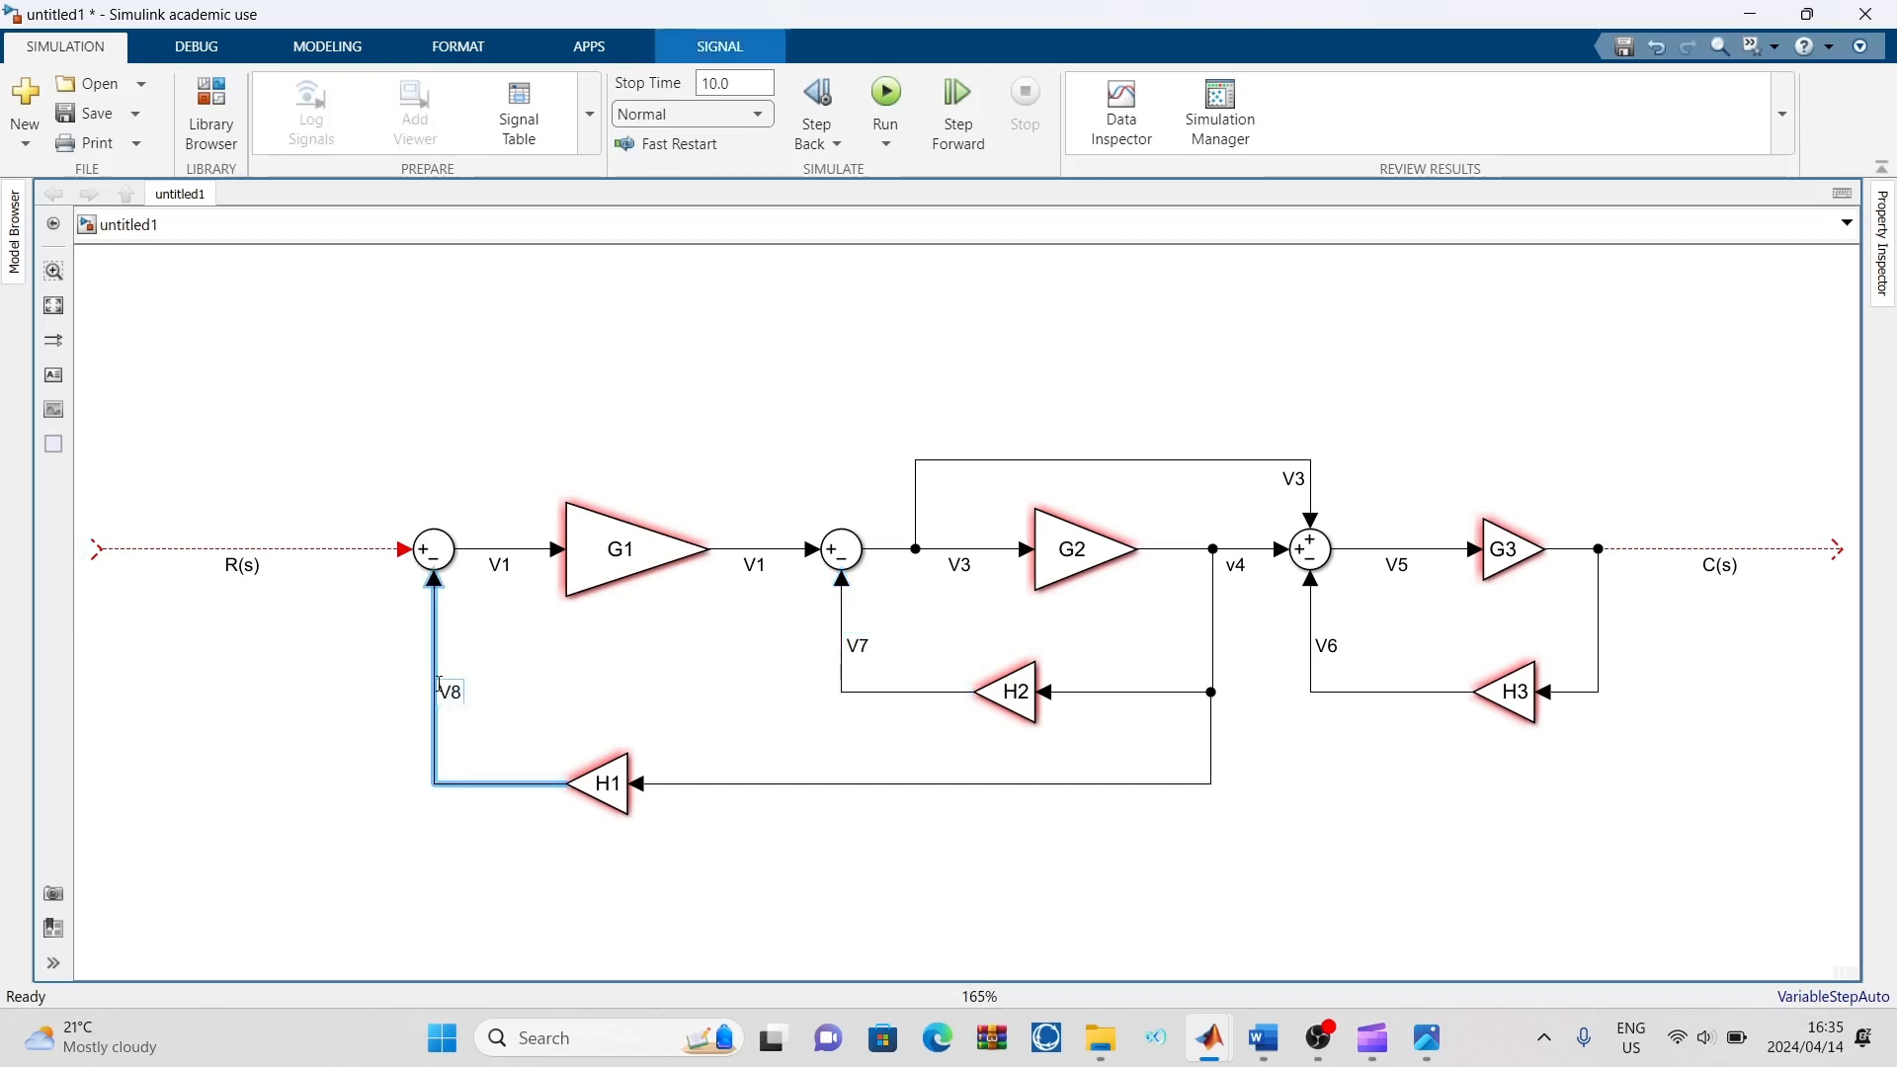
click(163, 719)
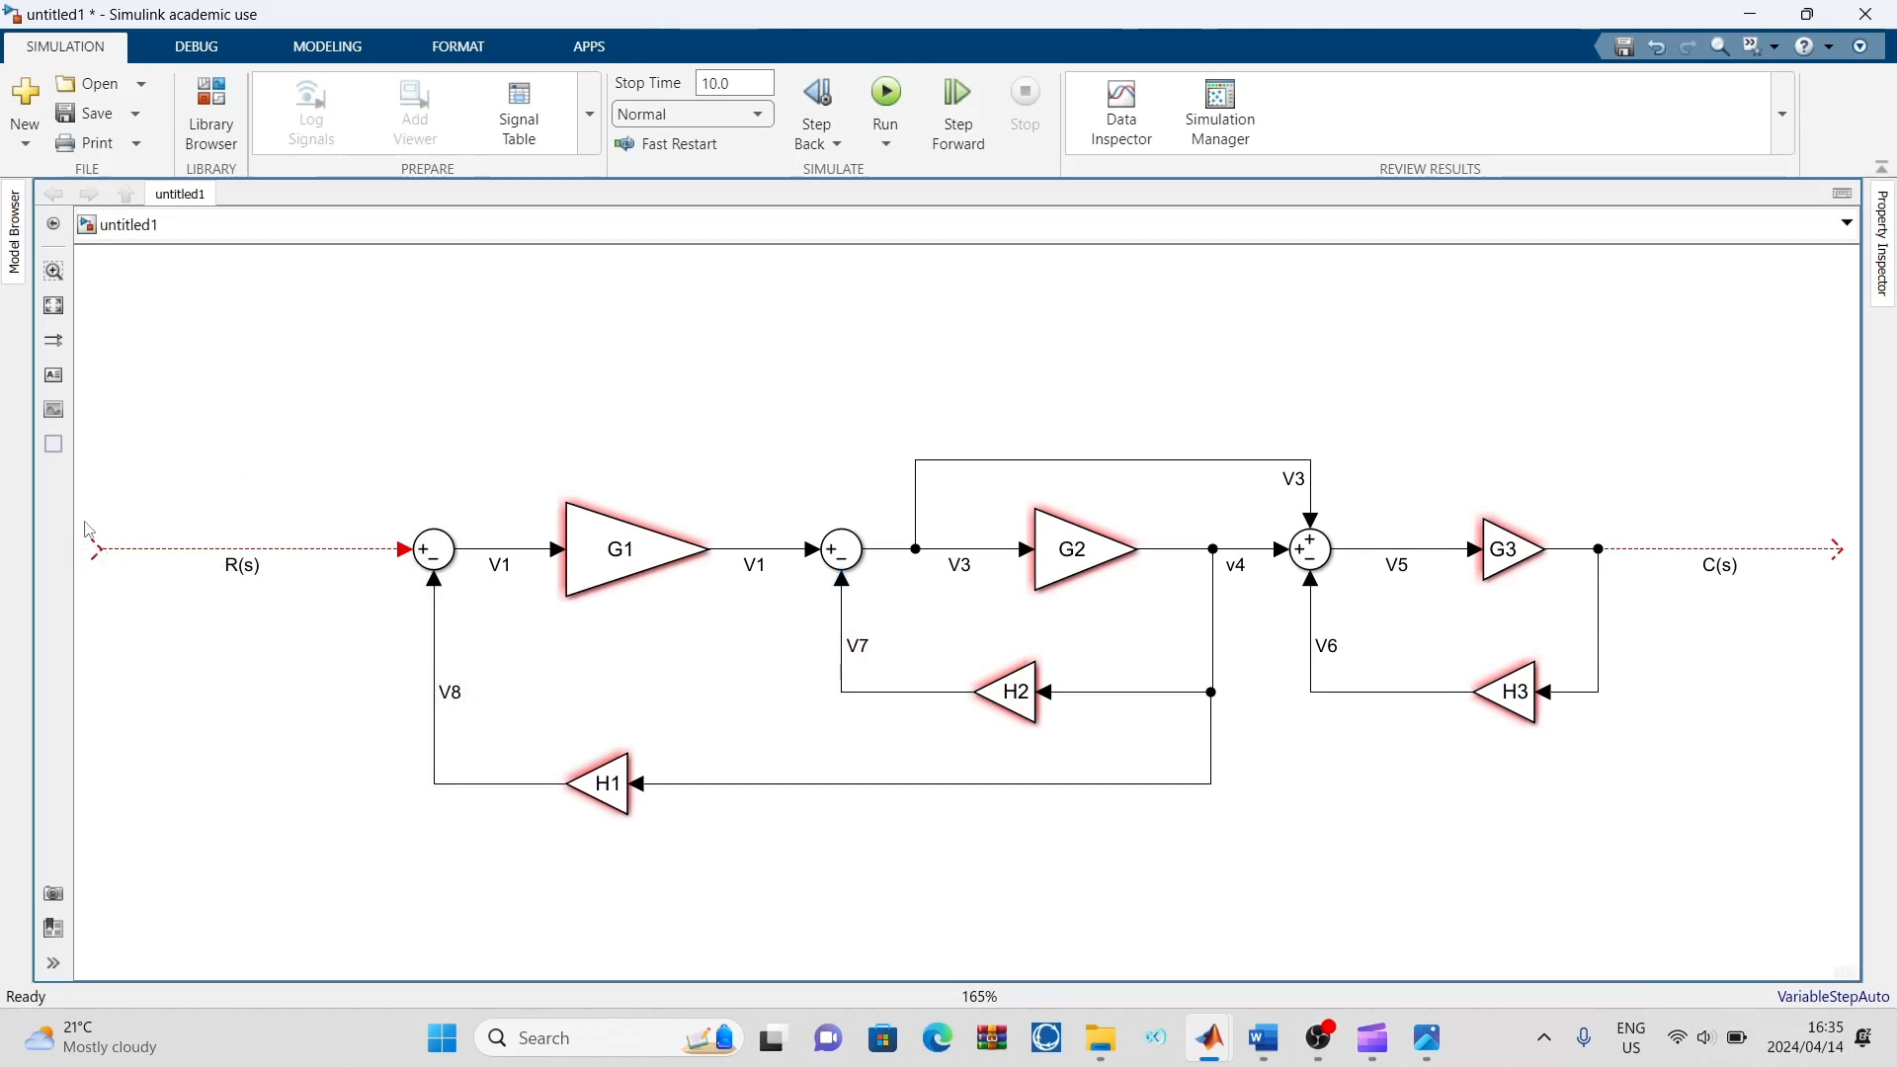
Add a Step block at the start of the R(s) line and connect it to the first Sum block
double_click(262, 736)
text(step)
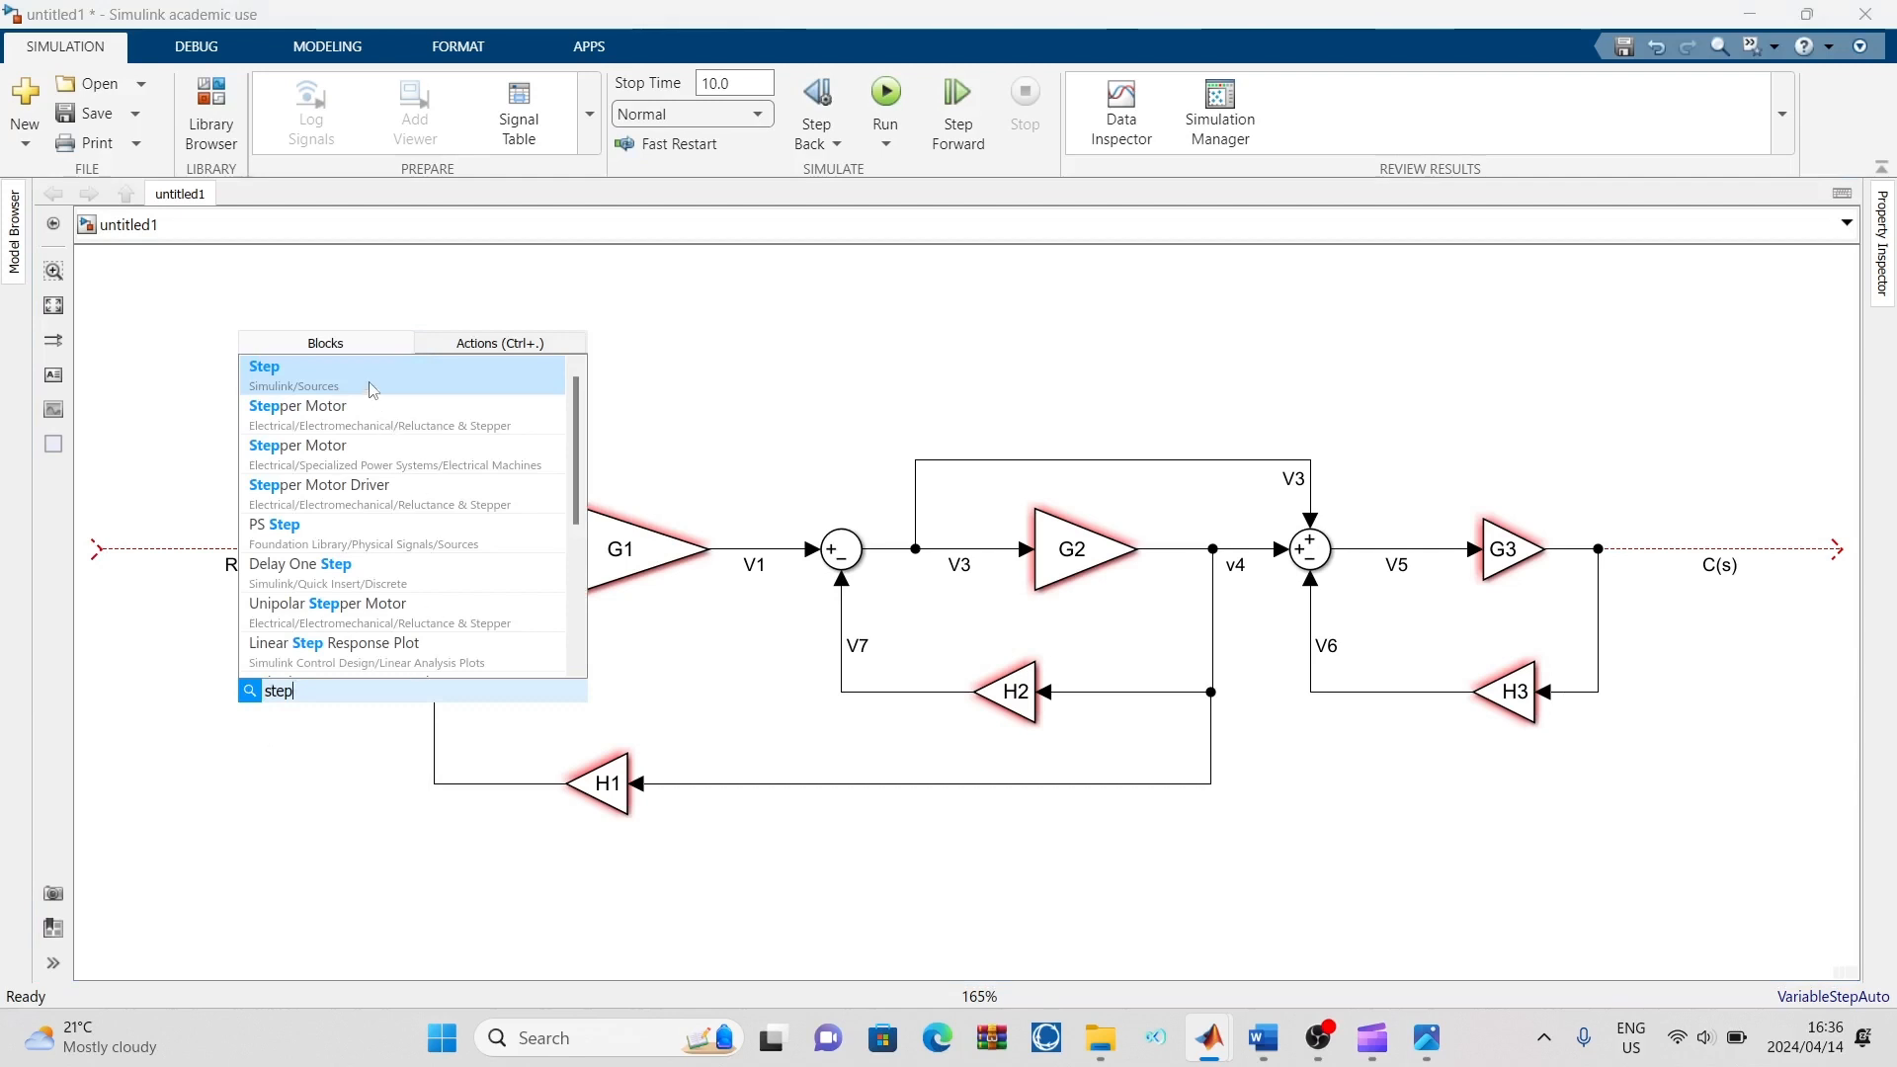
click(372, 388)
drag(238, 879, 137, 596)
click(306, 549)
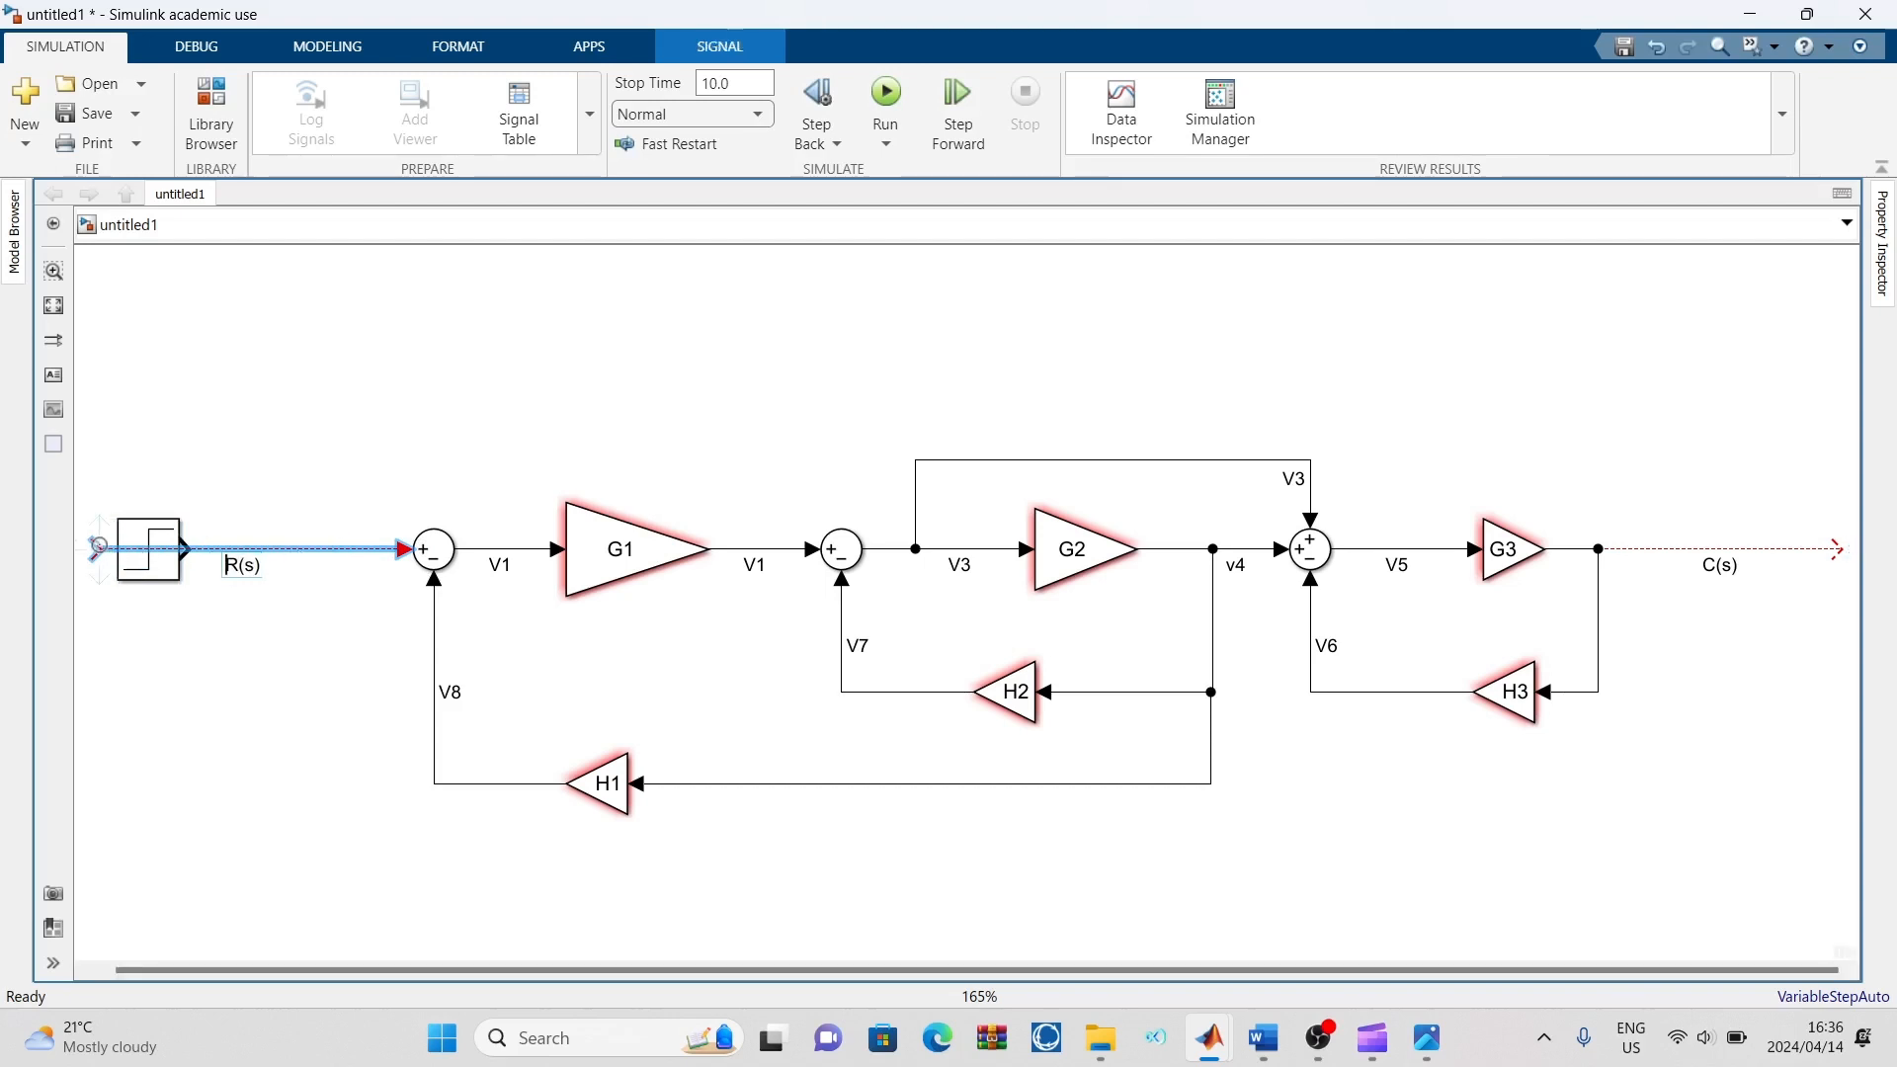
drag(97, 544, 182, 549)
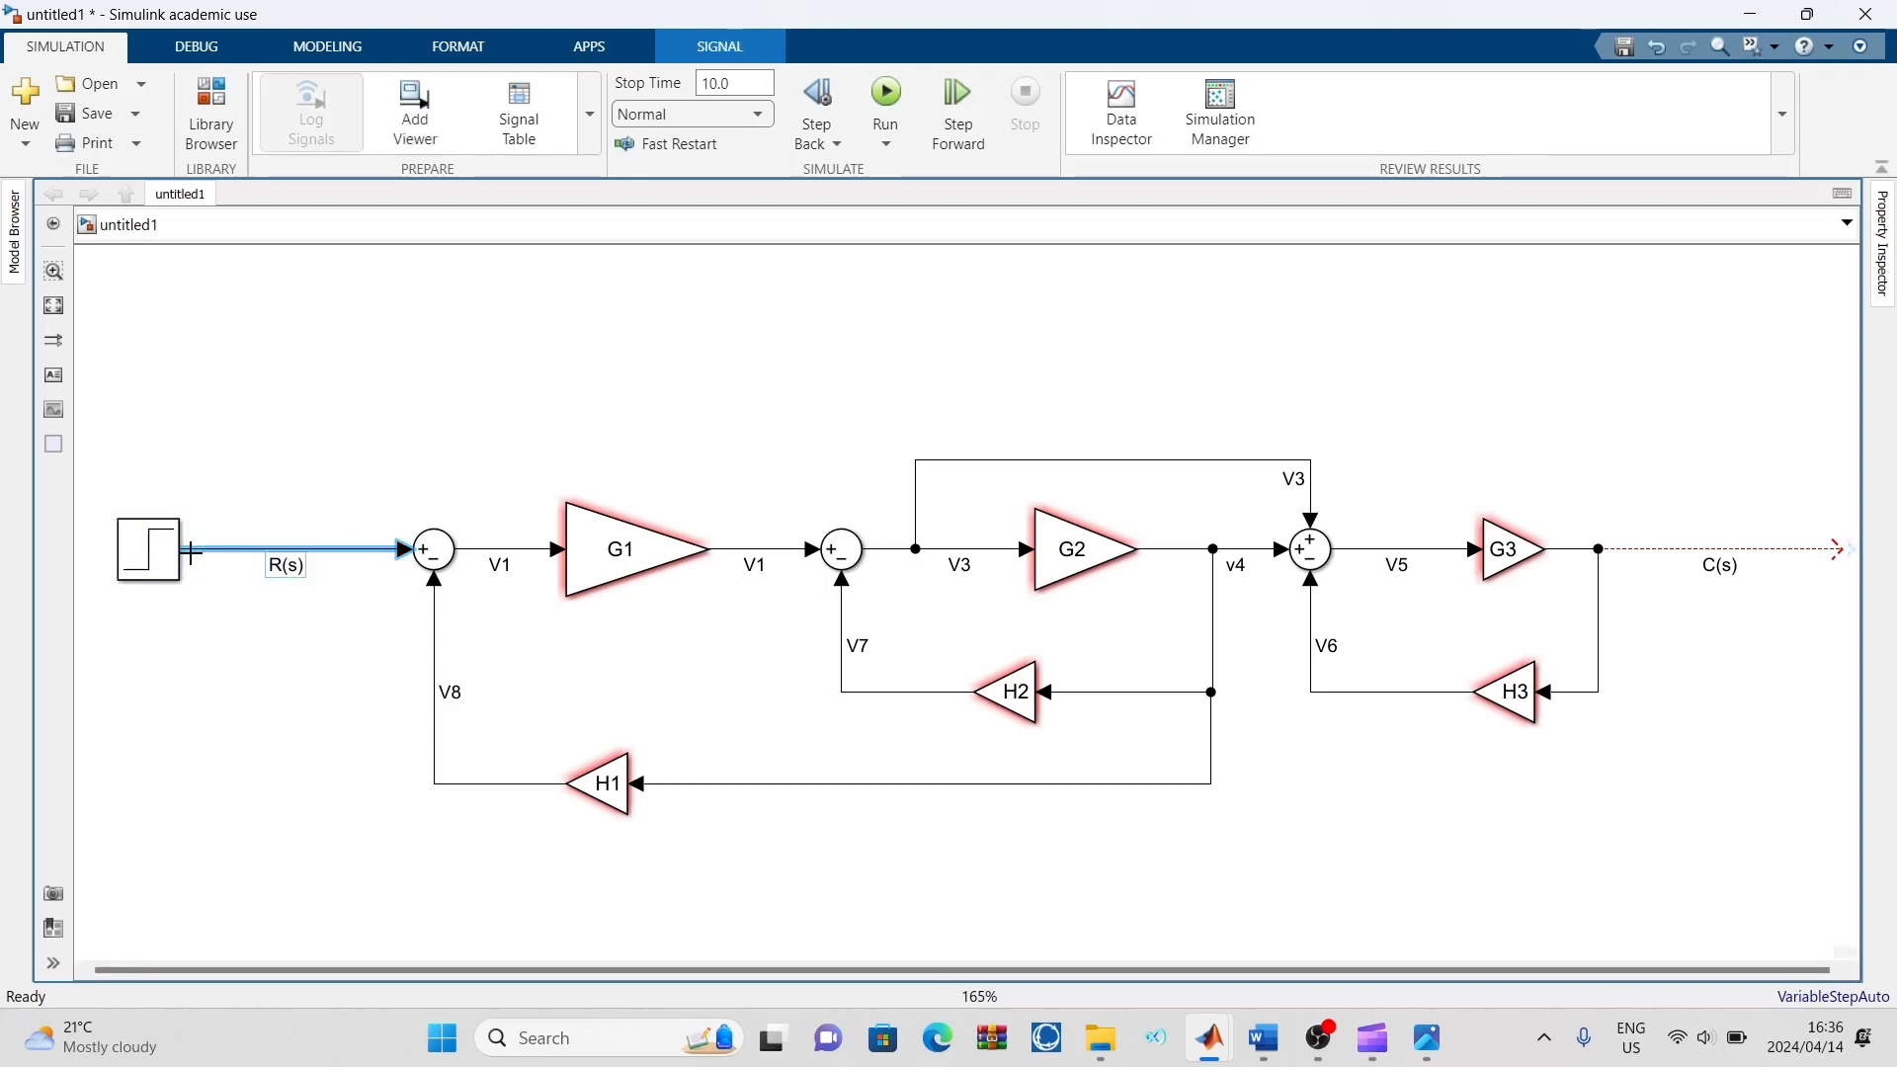
click(307, 482)
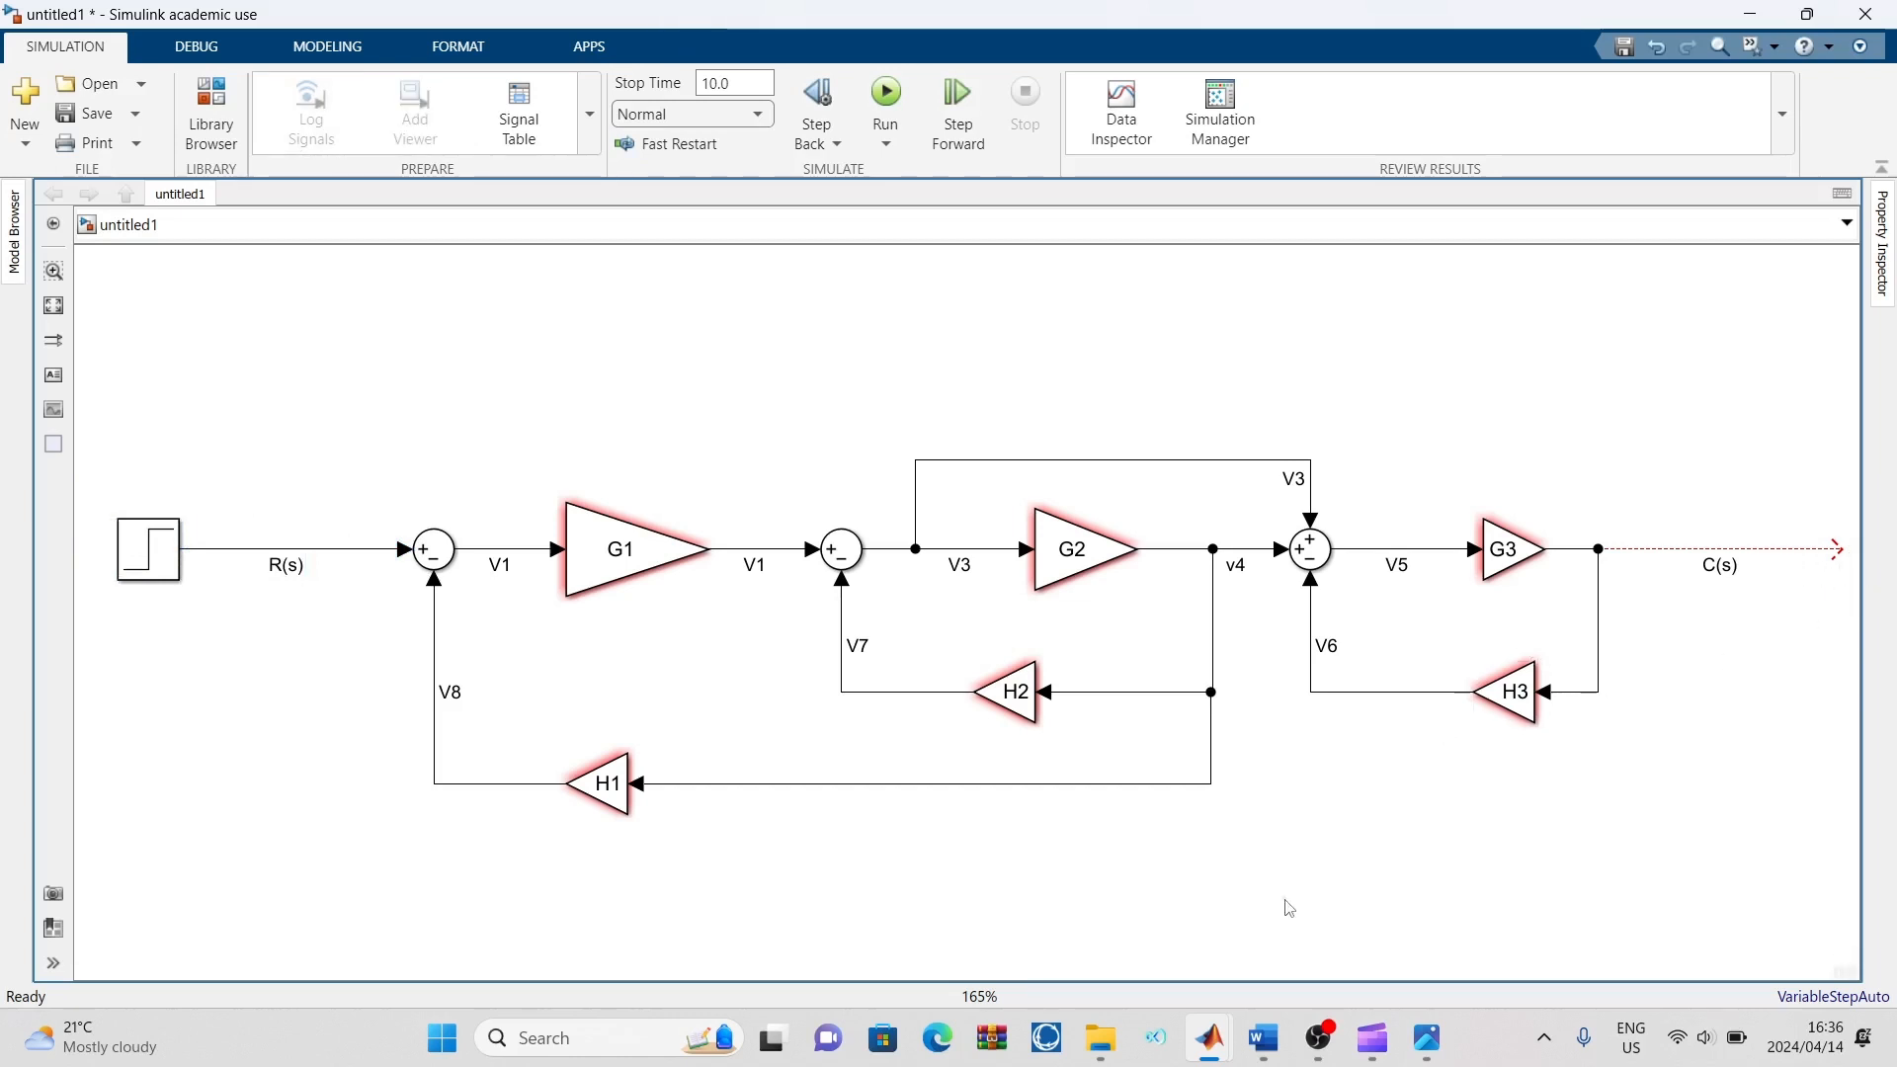
Add a Scope block at the end of the C(s) line and connect it to the G3 output
double_click(1289, 907)
text(sco)
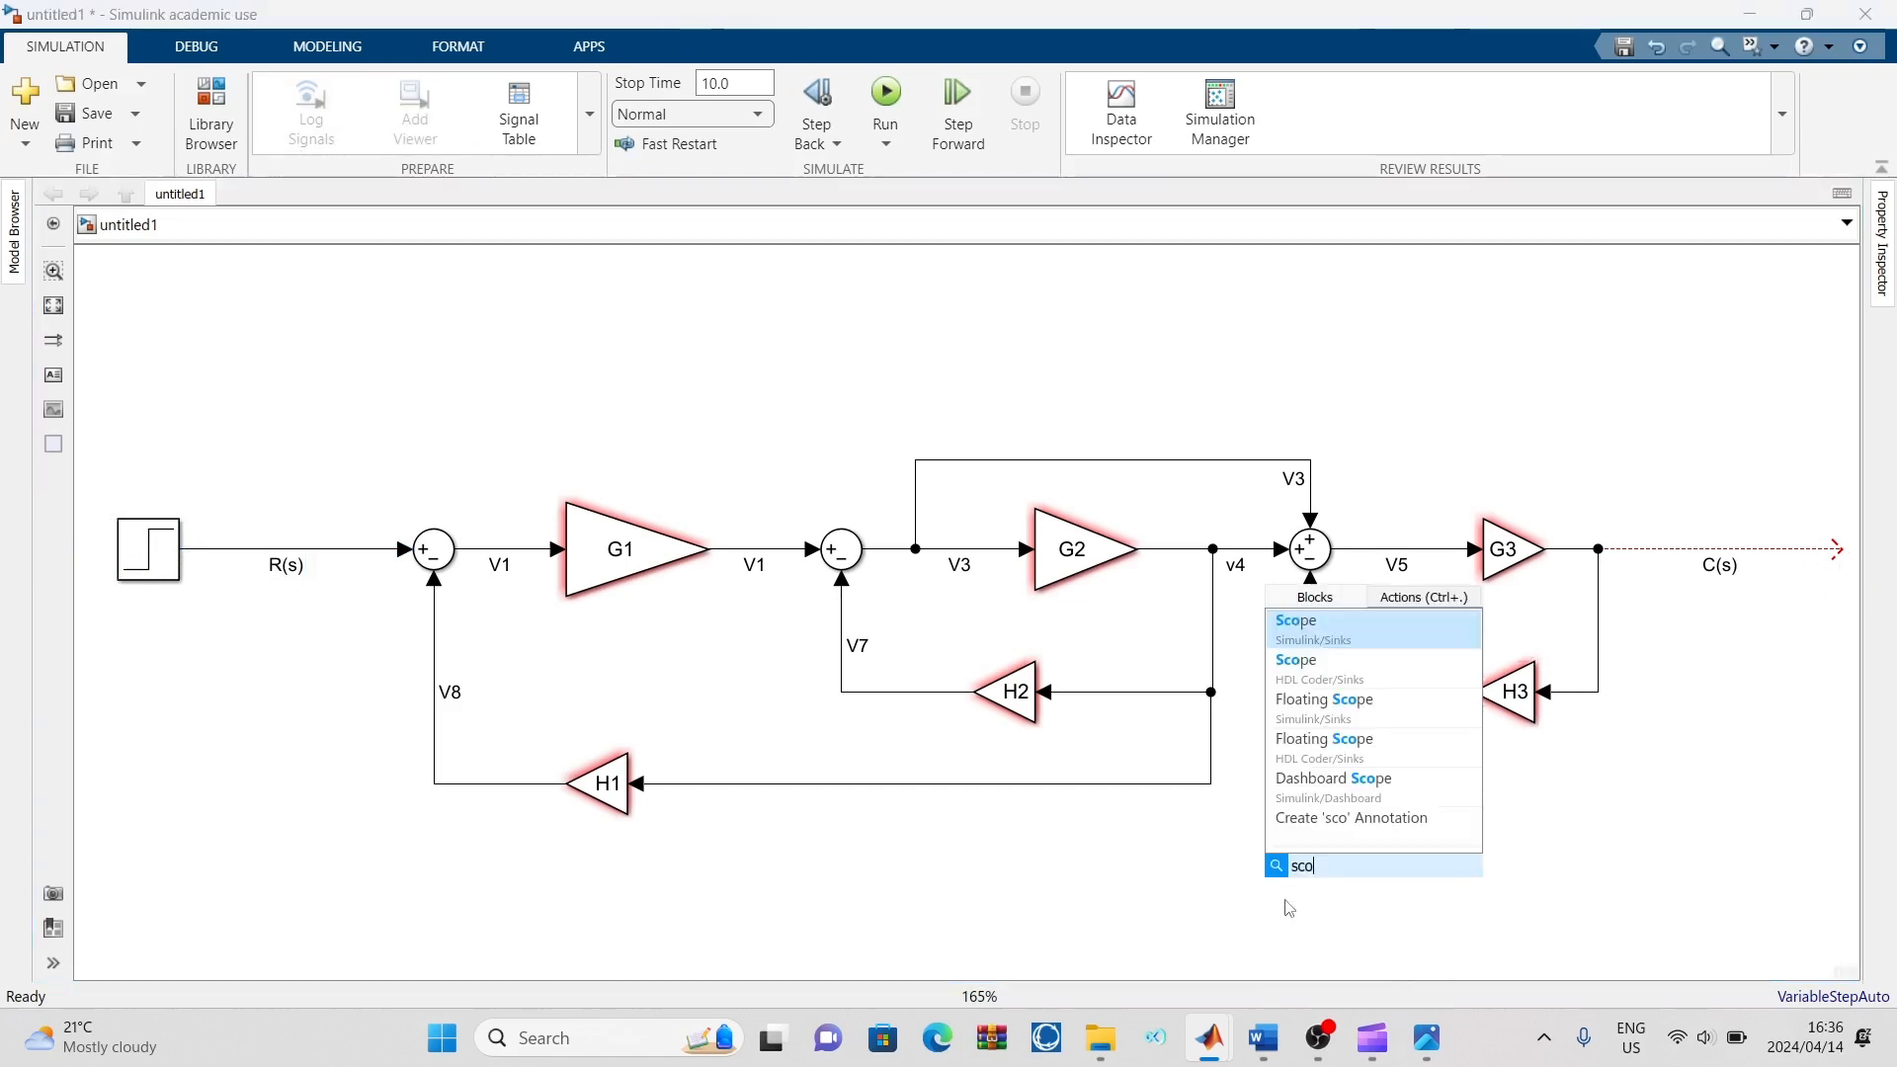
click(1321, 640)
drag(1285, 909, 1529, 573)
Add a To Workspace block above the Scope and branch the C(s) line into it
click(1492, 793)
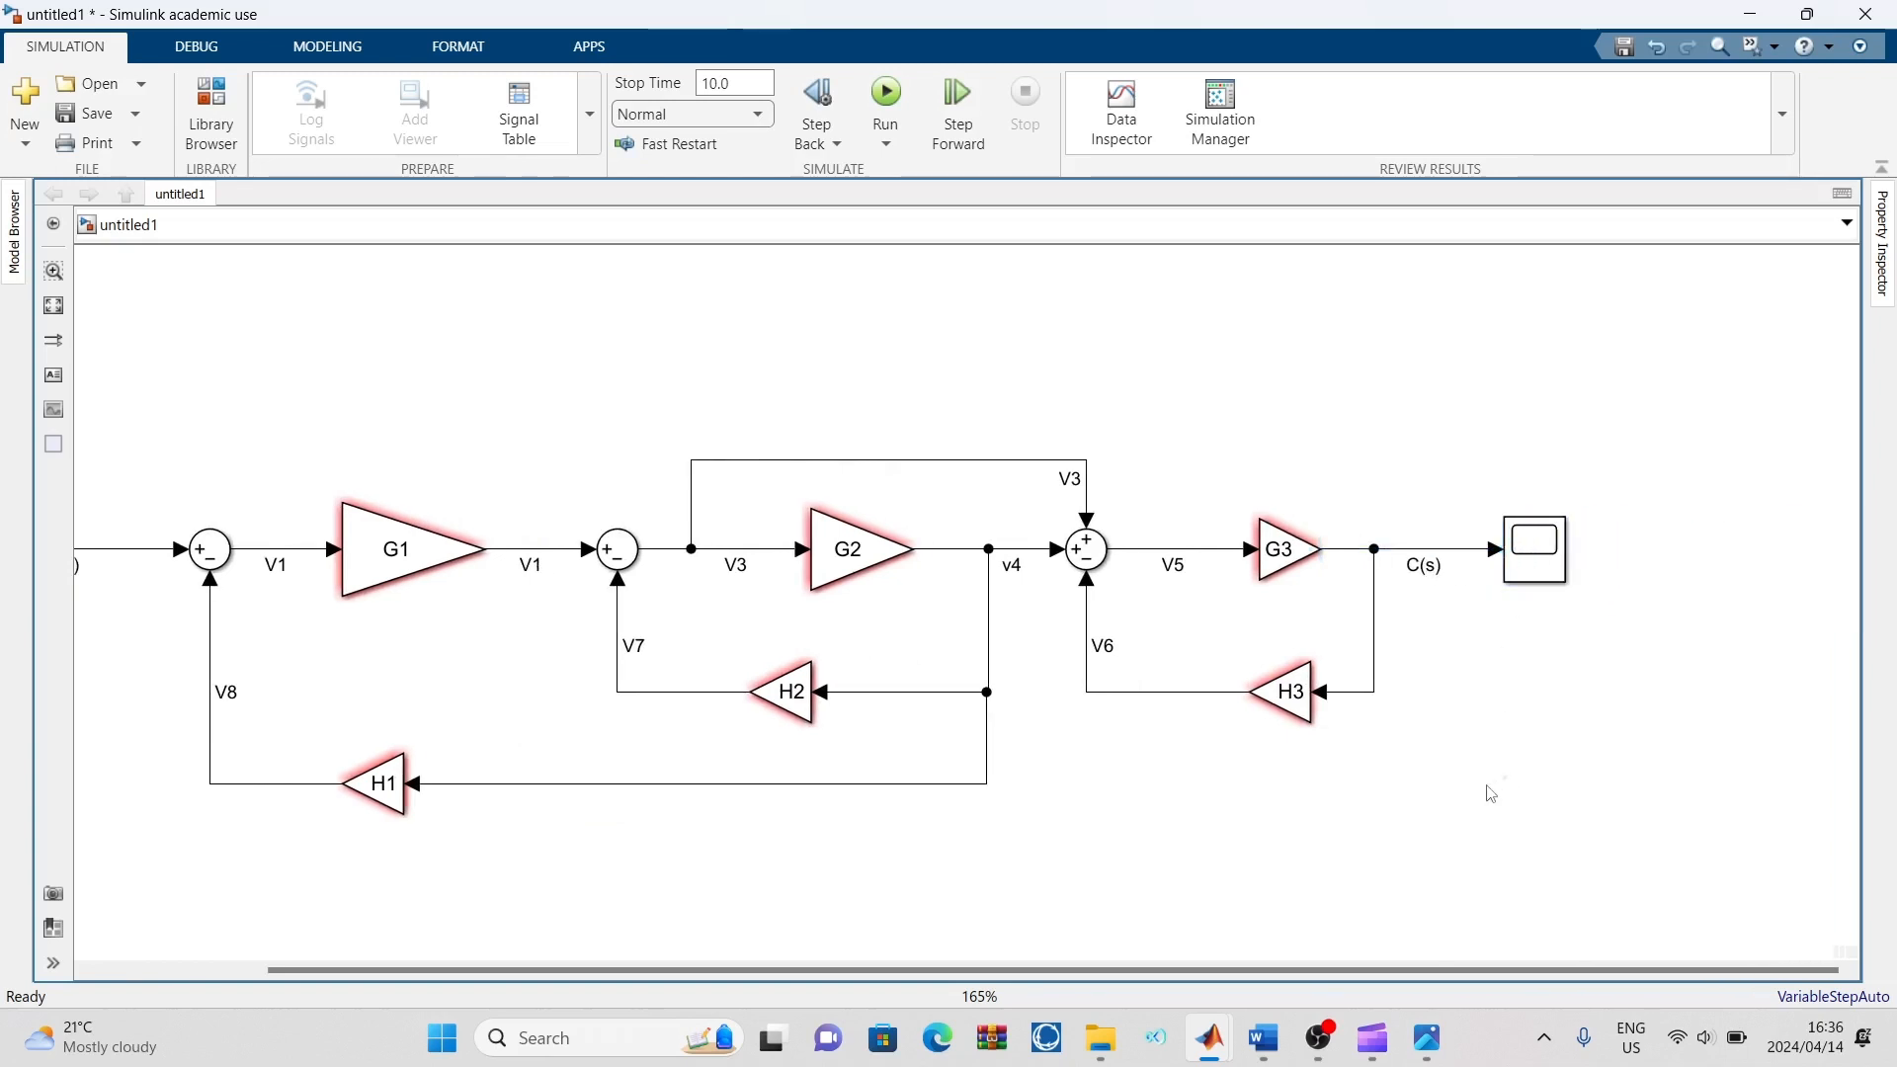
text(to)
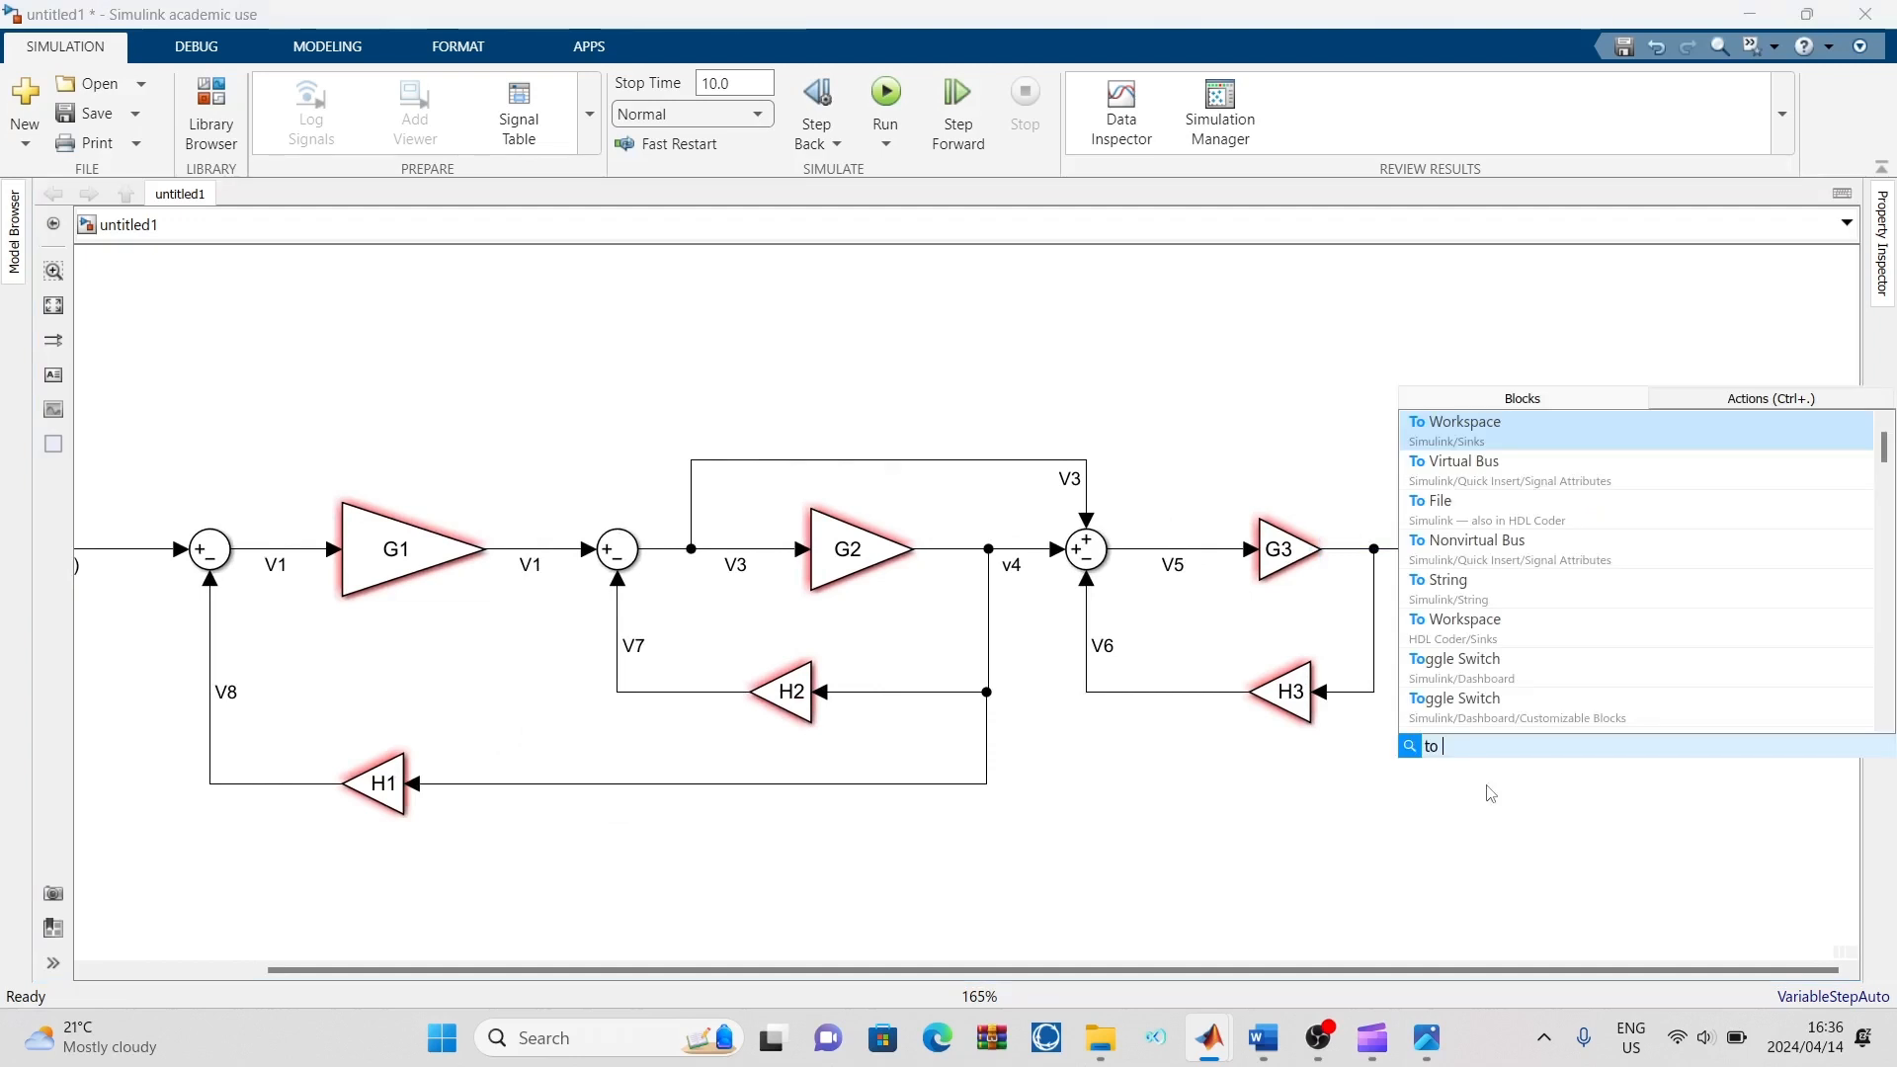
key(Return)
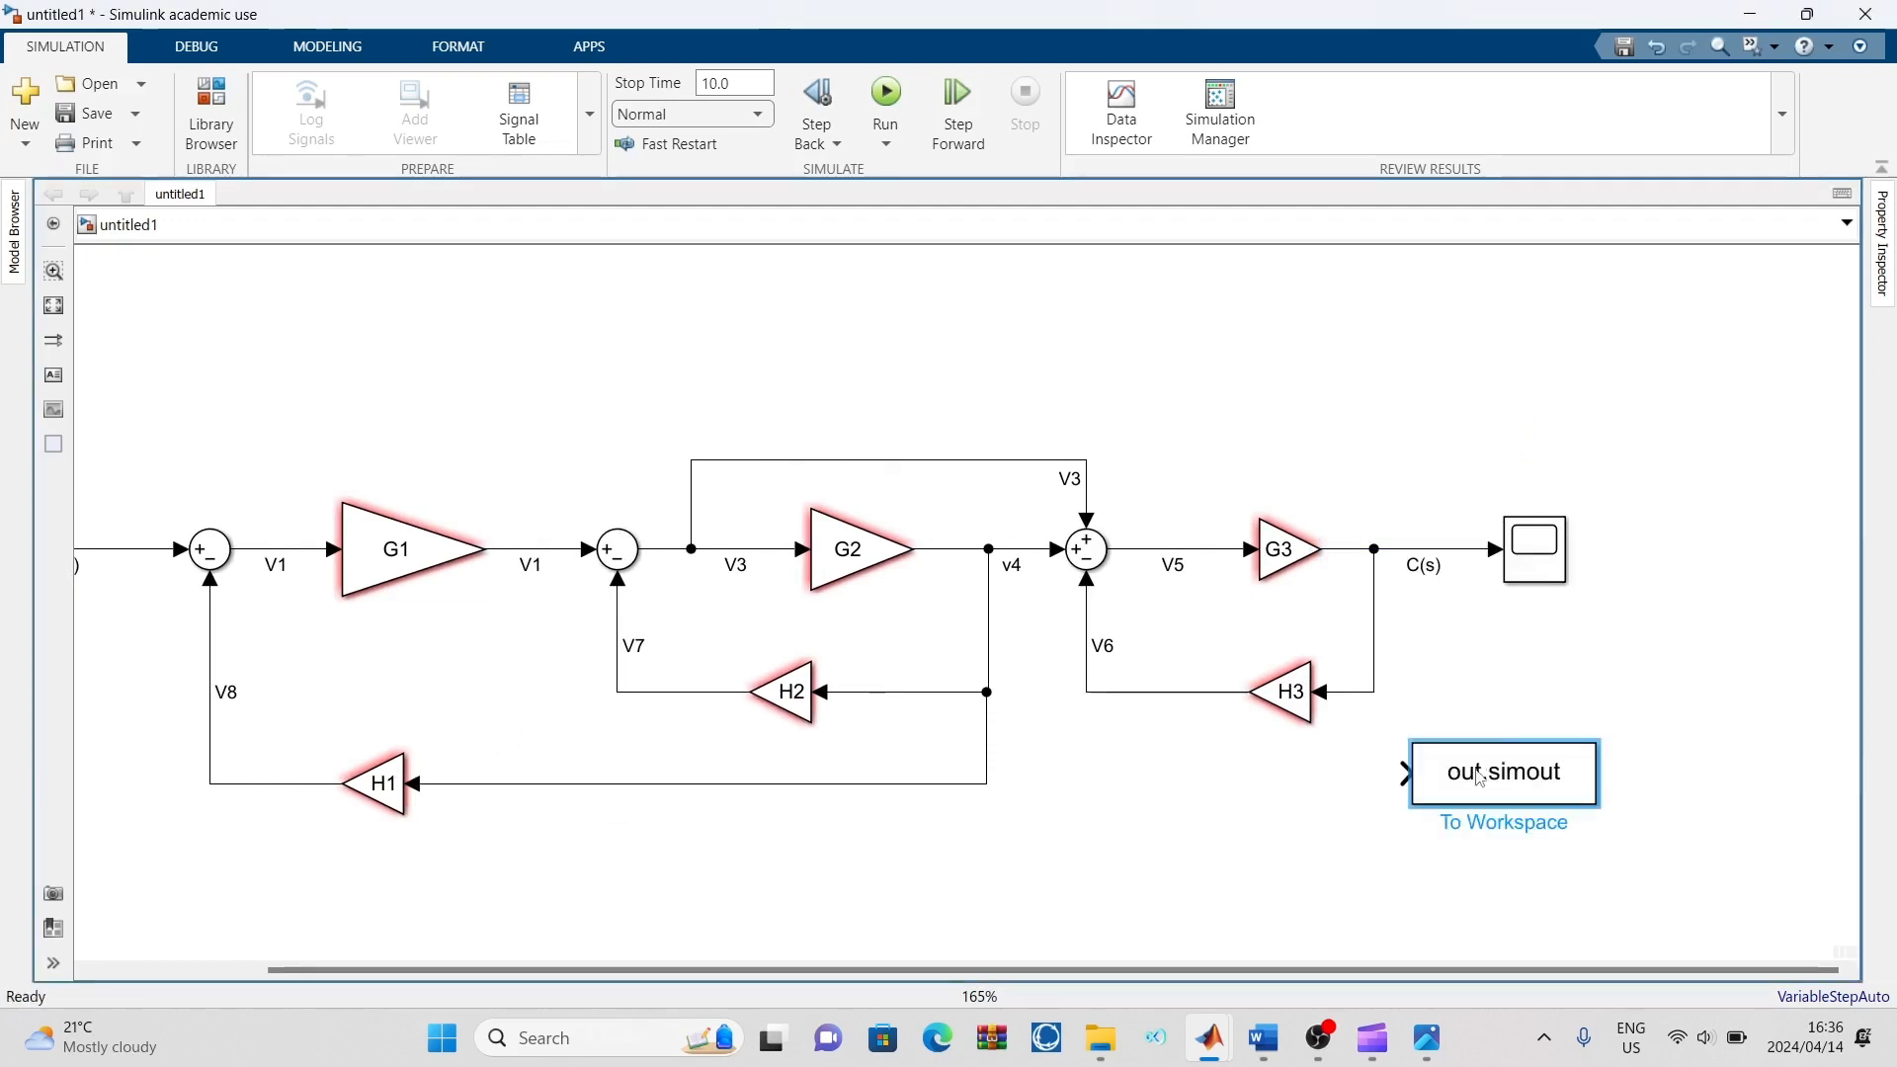
mouse_move(1482, 766)
mouse_down()
mouse_move(1480, 536)
mouse_move(1514, 439)
mouse_move(1532, 439)
mouse_move(1432, 474)
mouse_move(1428, 549)
mouse_up()
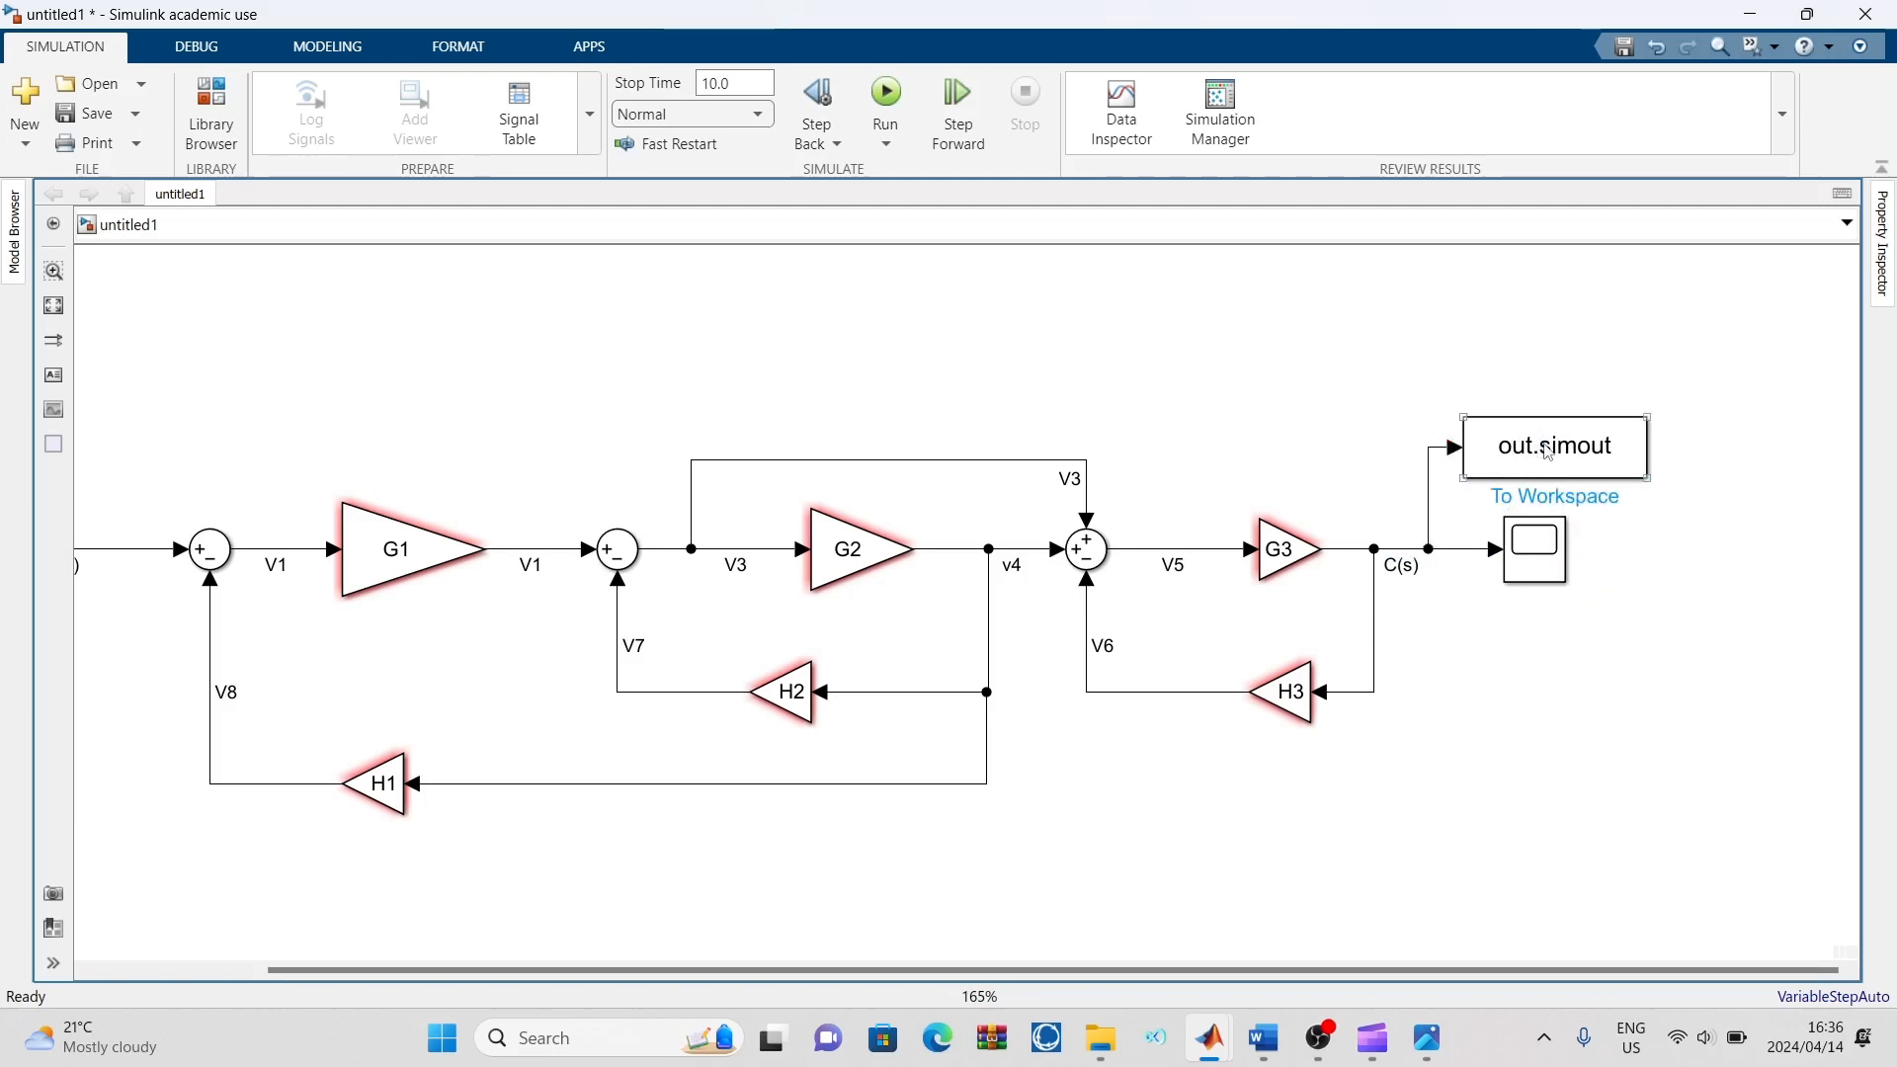
scroll(590, 649, left, 3)
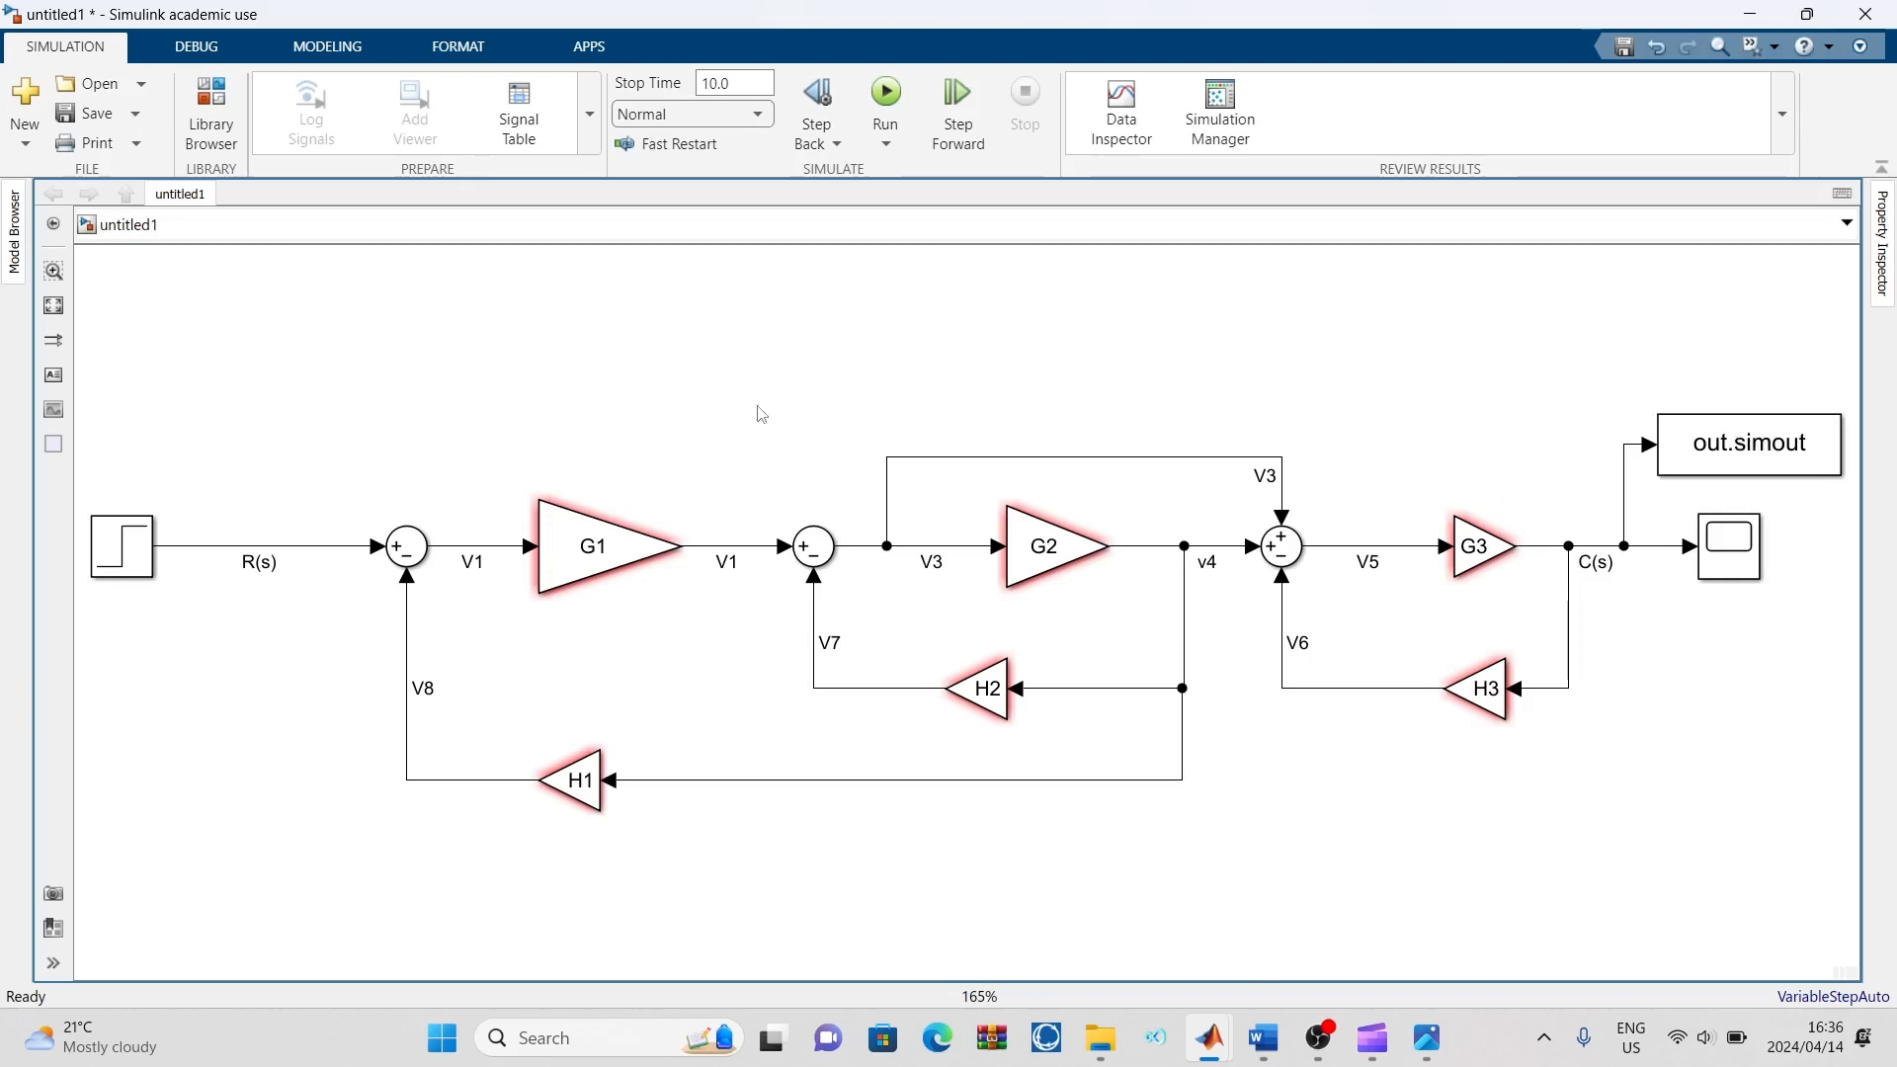
mouse_move(1209, 1038)
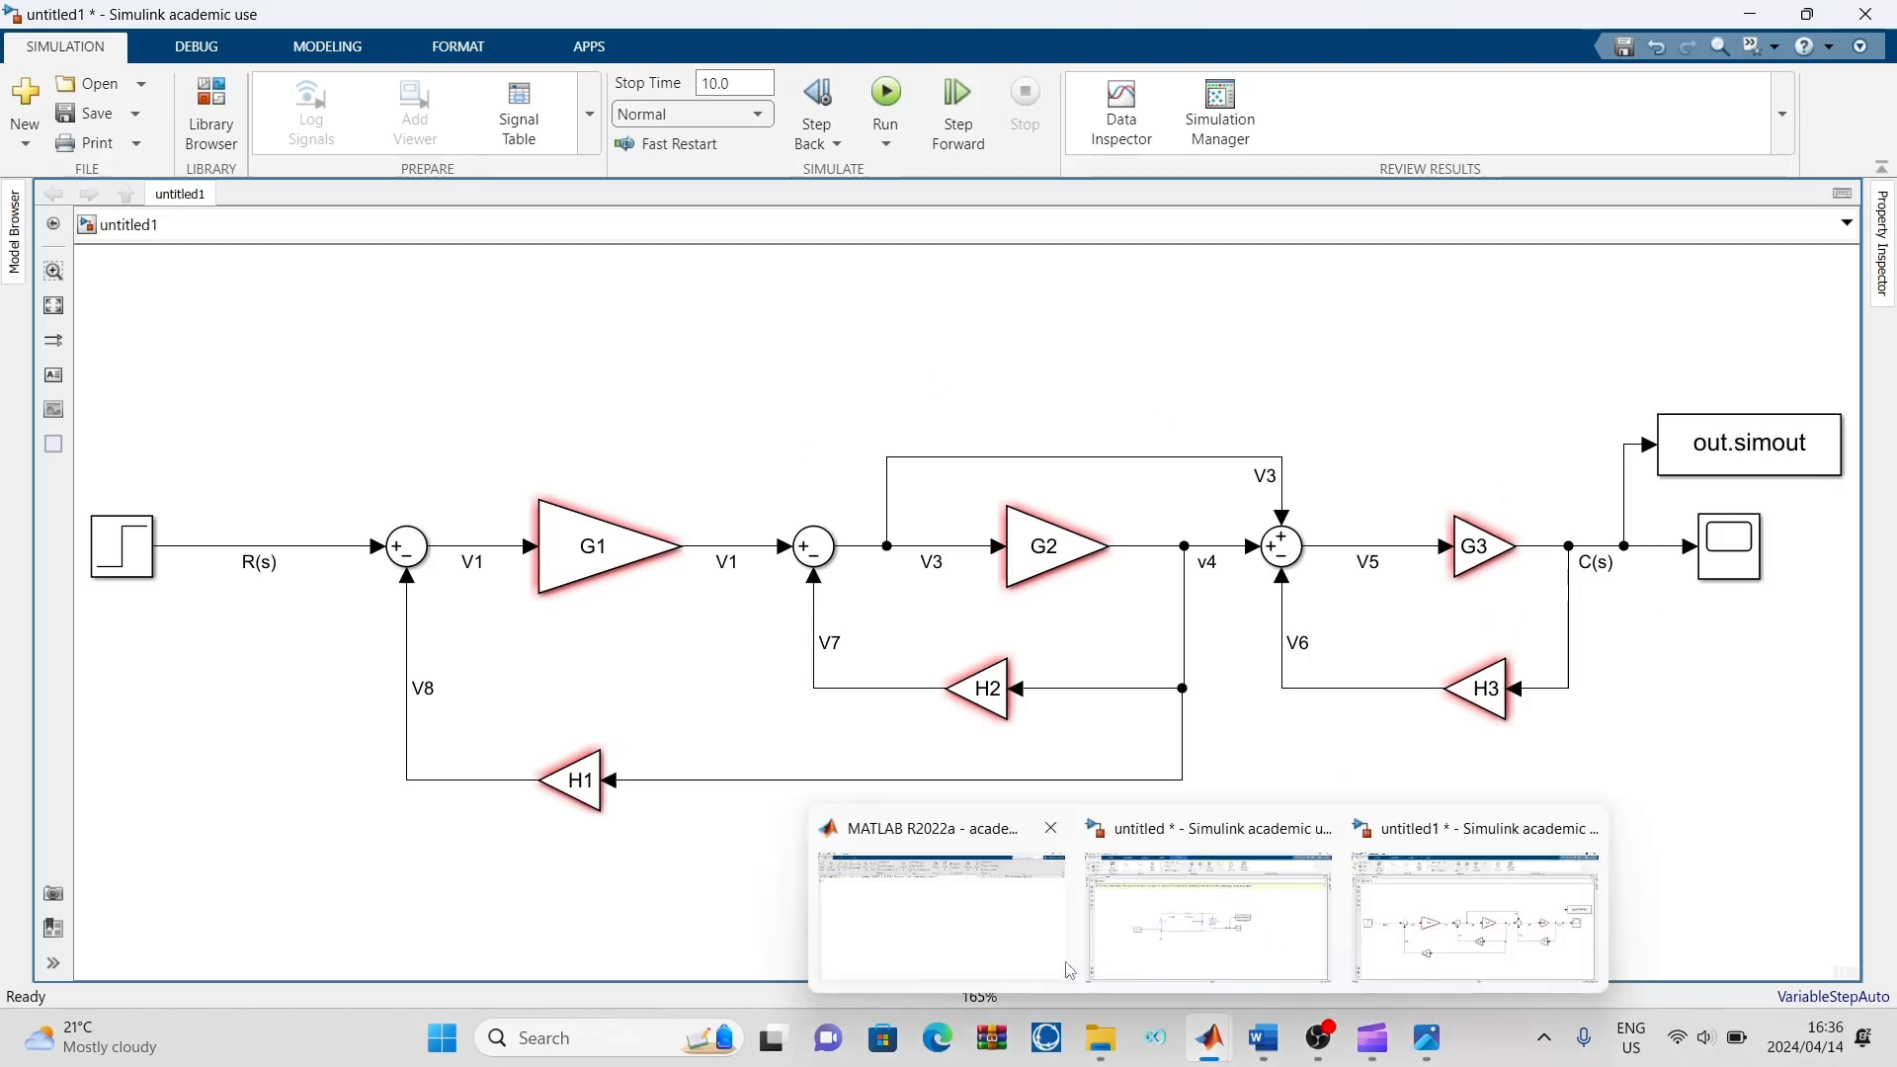
click(985, 939)
click(542, 79)
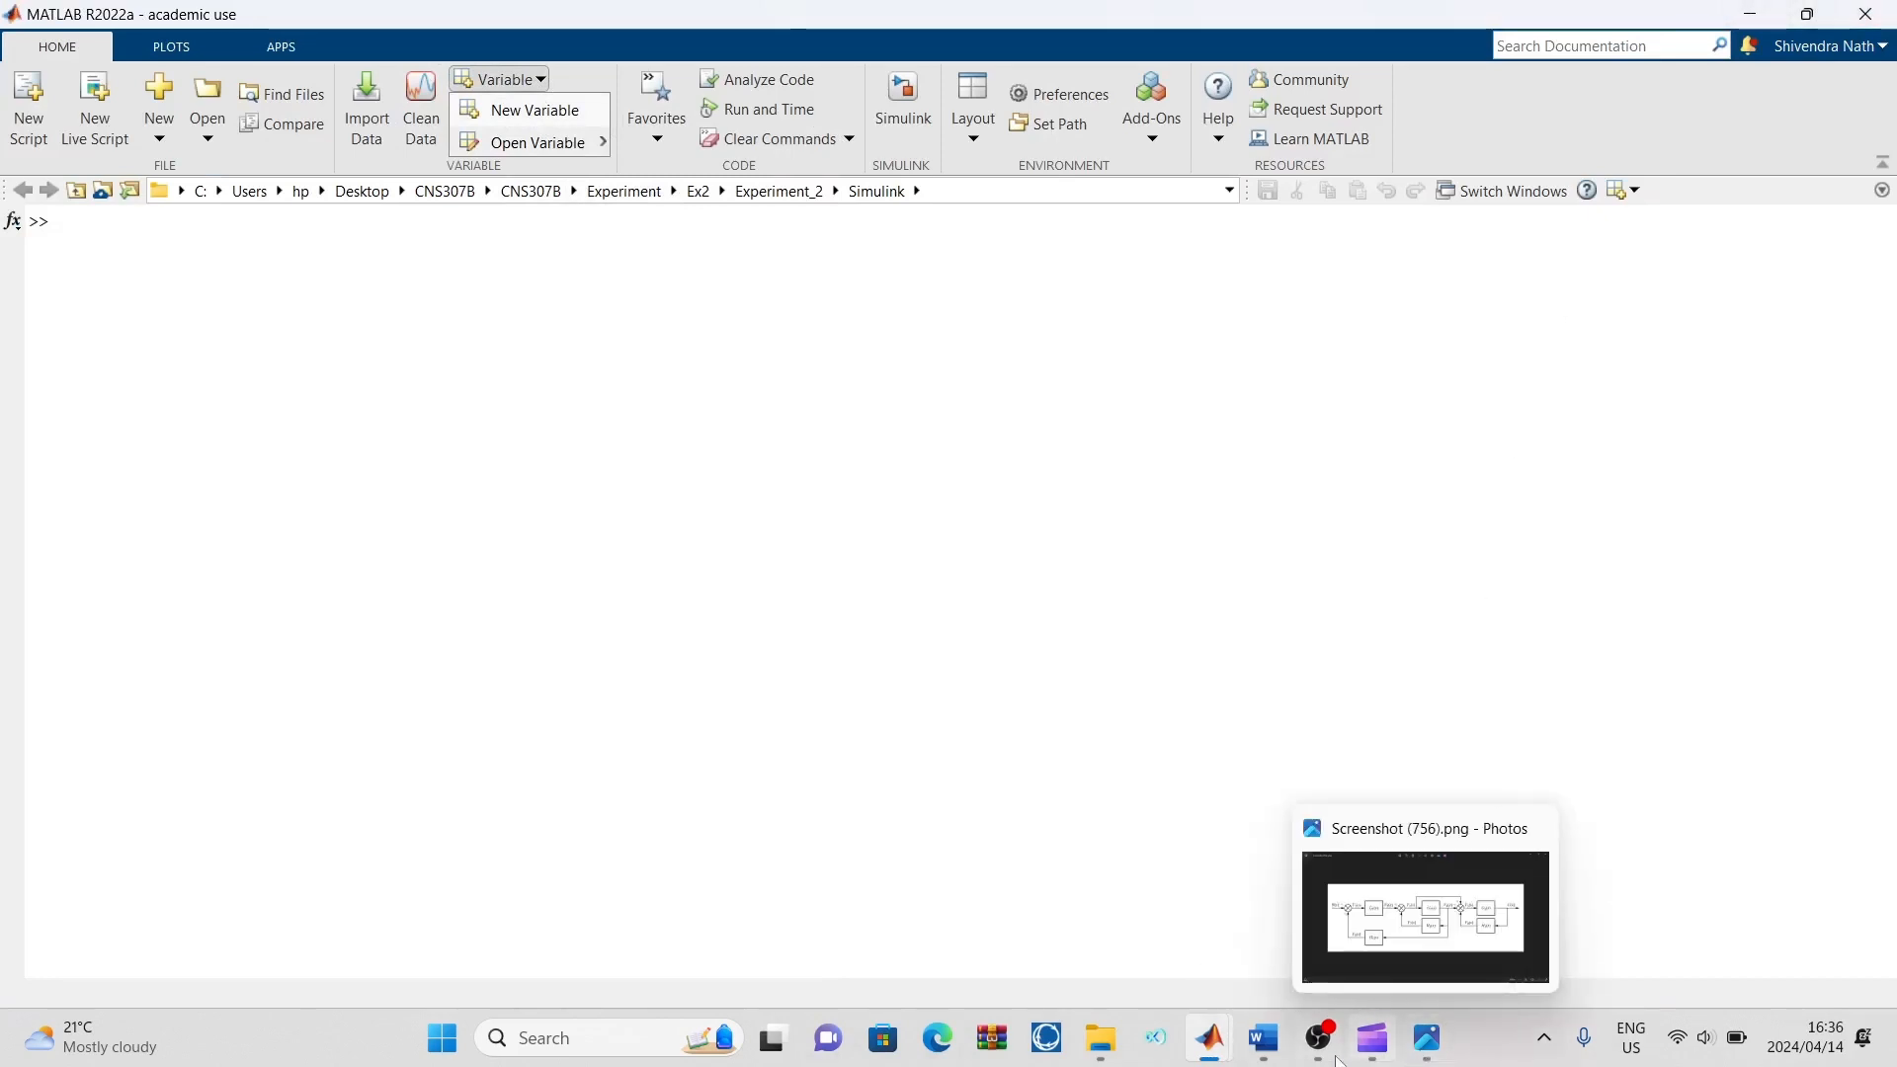
mouse_move(1210, 1037)
click(1471, 961)
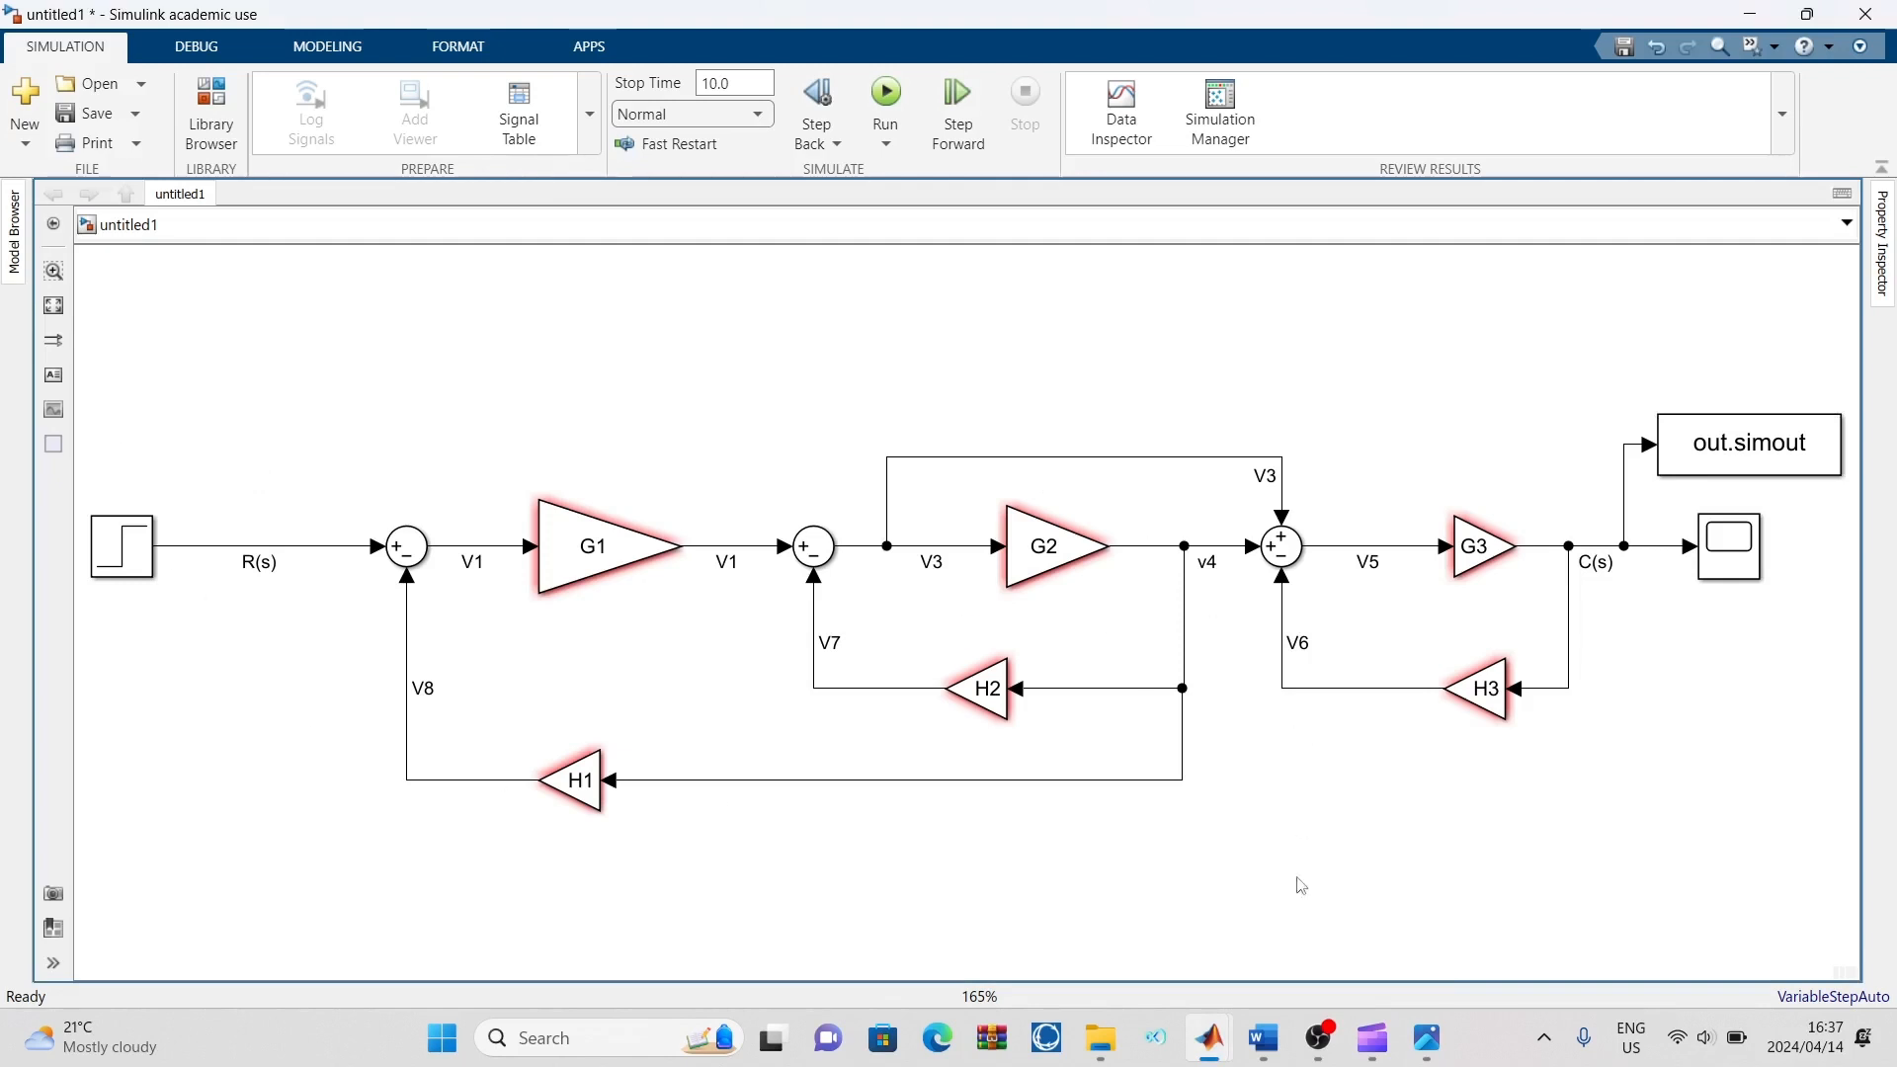
Switch to Photos and compare the reference block diagram with the model
mouse_move(1397, 1014)
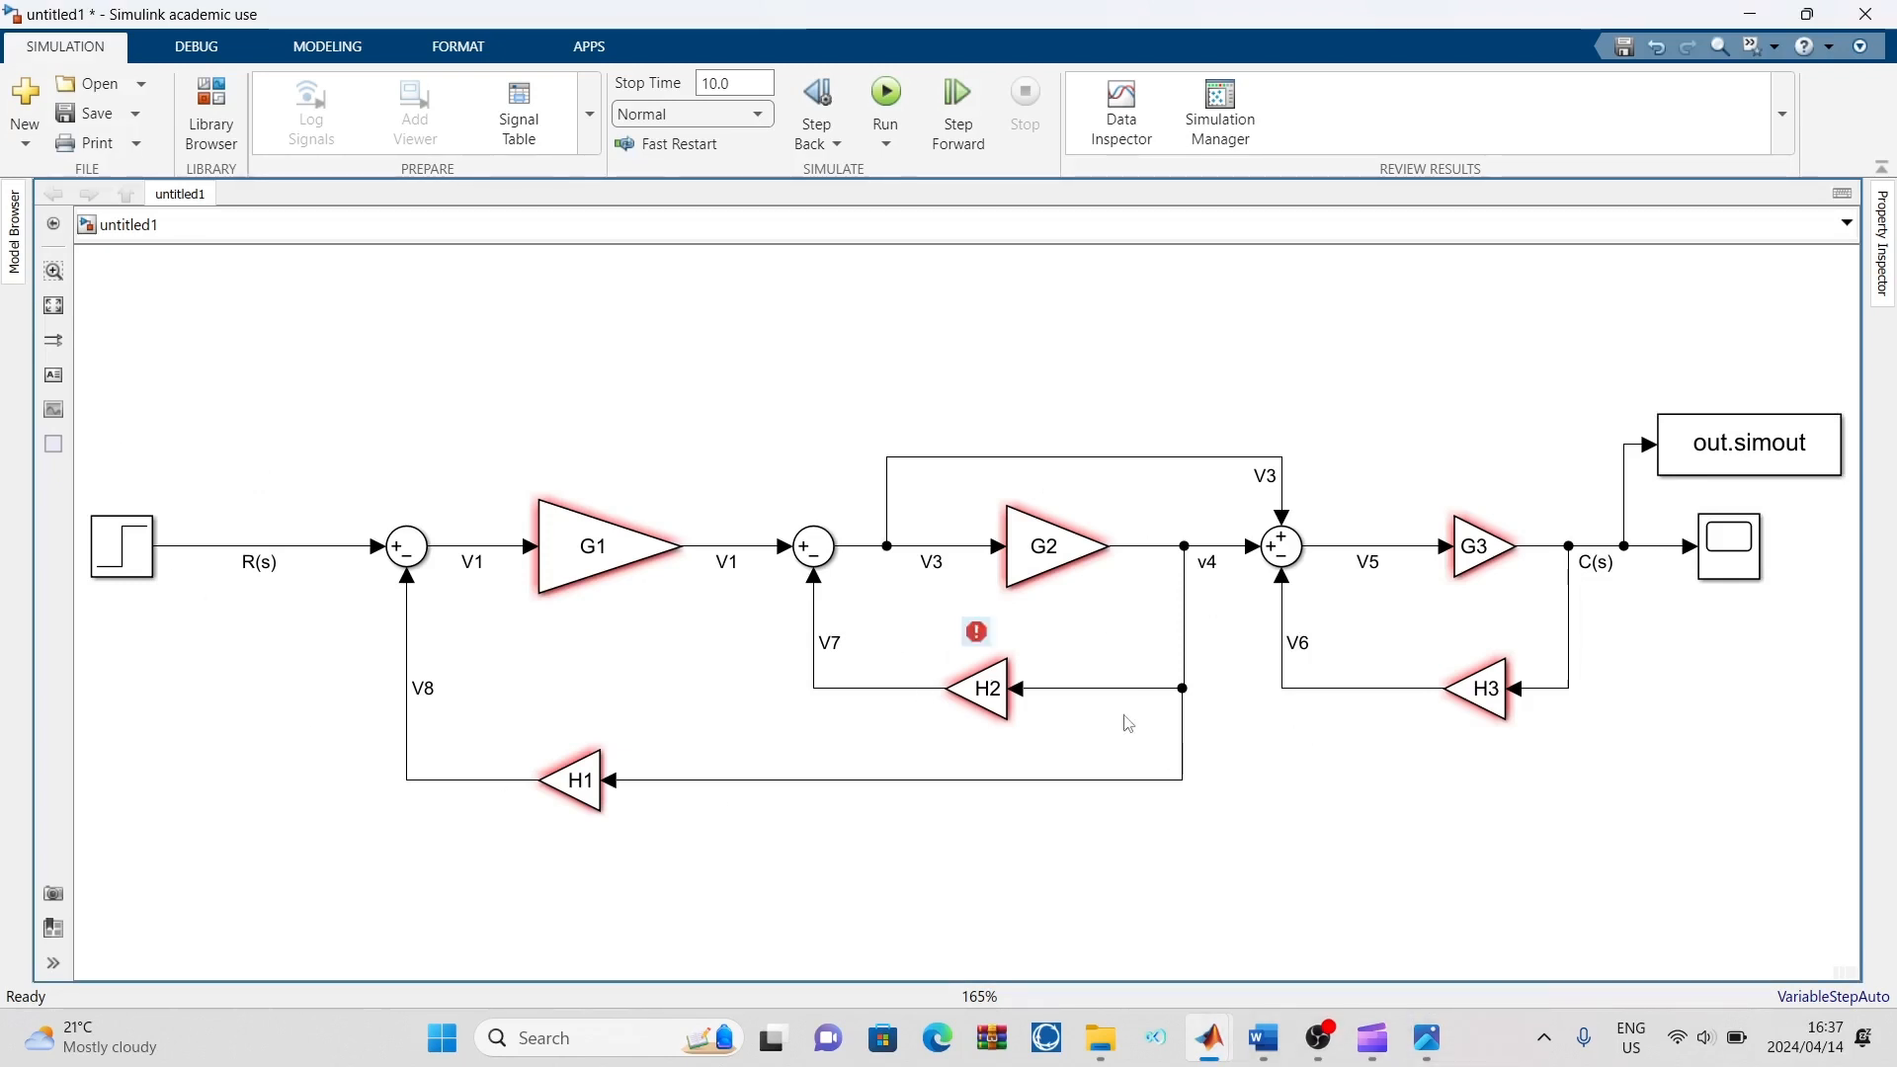
click(1426, 1038)
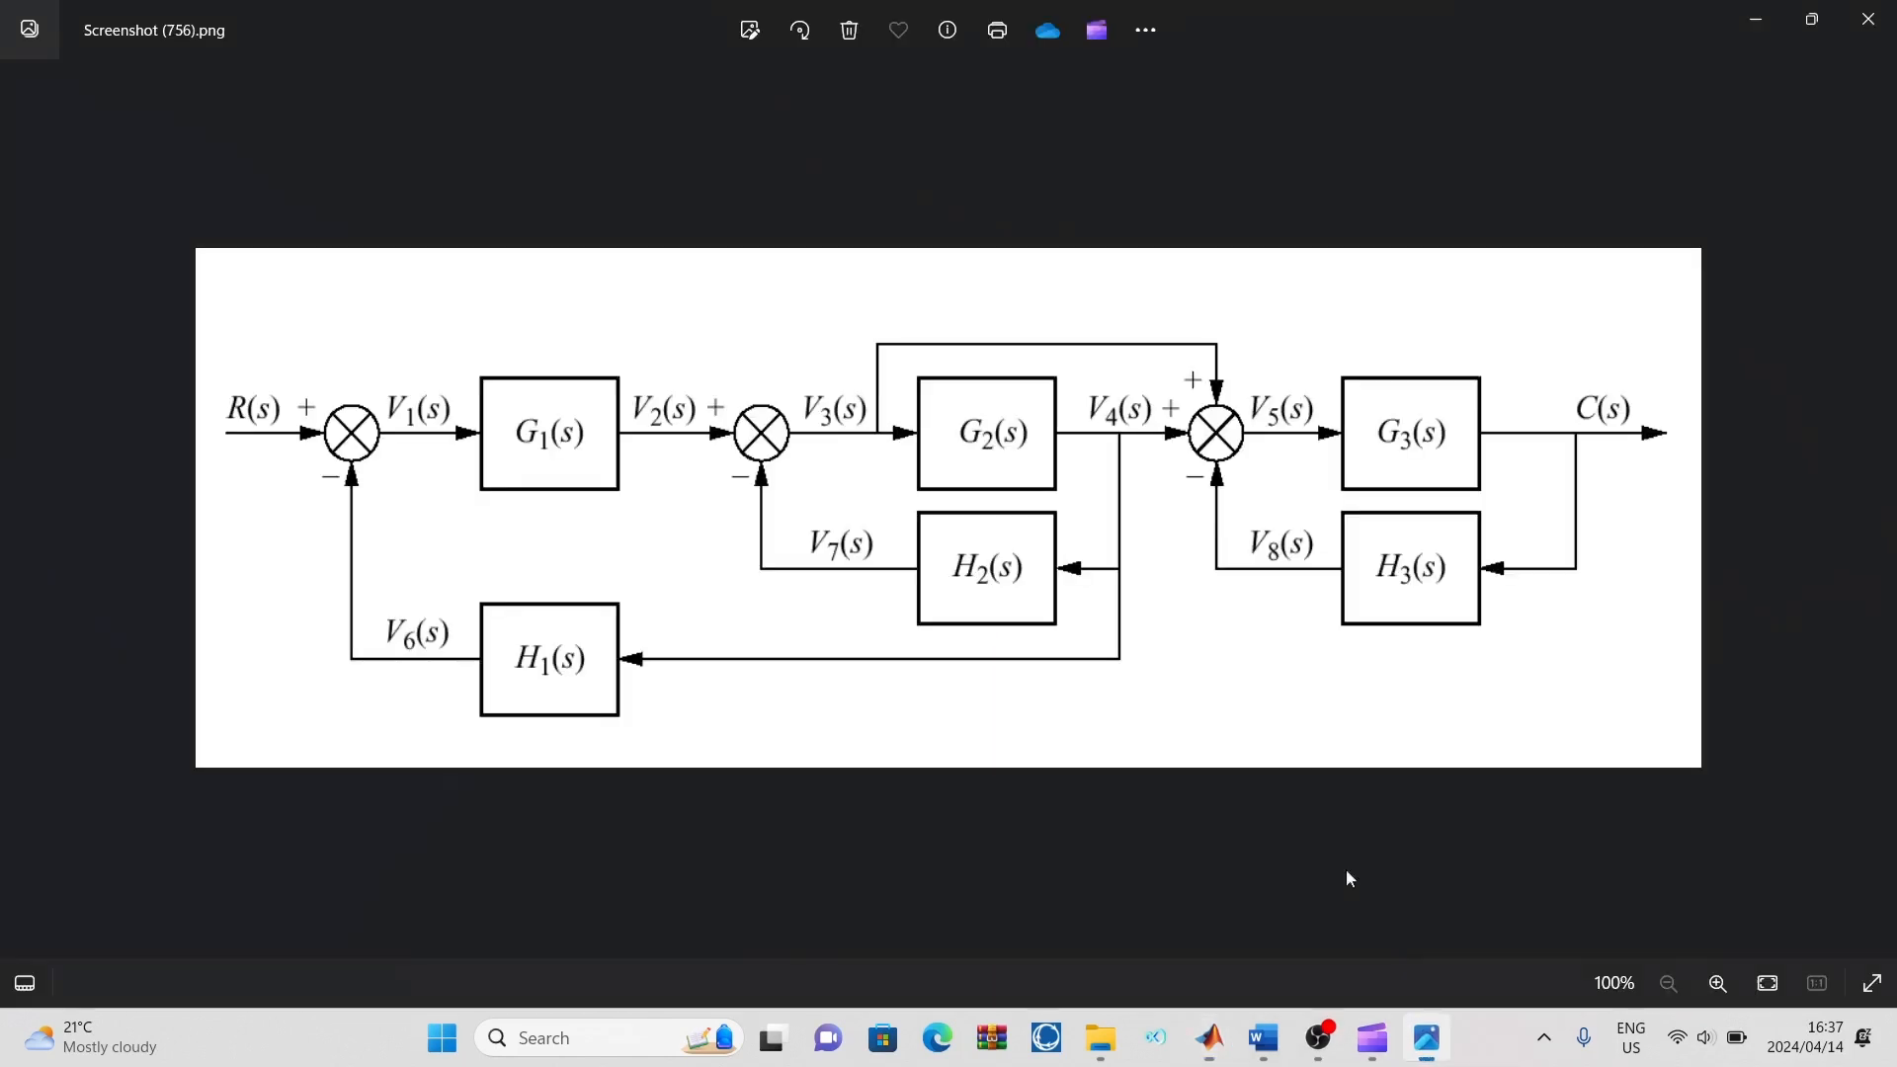